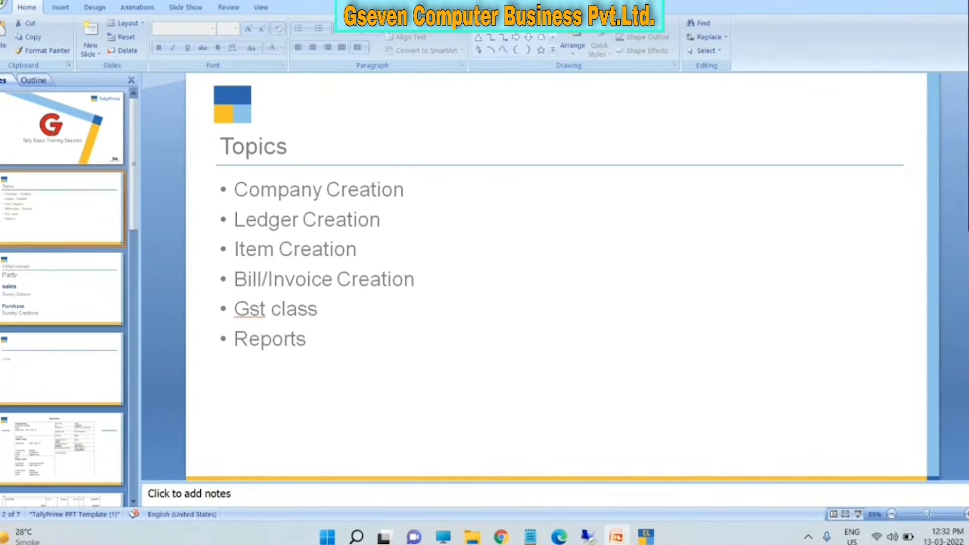
- Advance to slide 3, '2 Main concept', which links sales to Sundry Debtors and purchase to Sundry Creditors
key(Down)
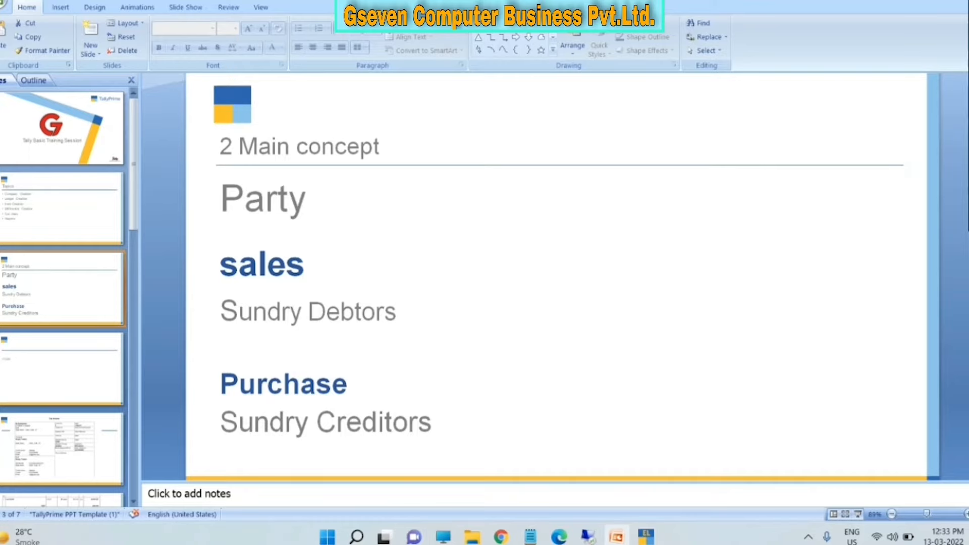
- Go past the ITEM slide to slide 5, the sample Tax Invoice
key(Down)
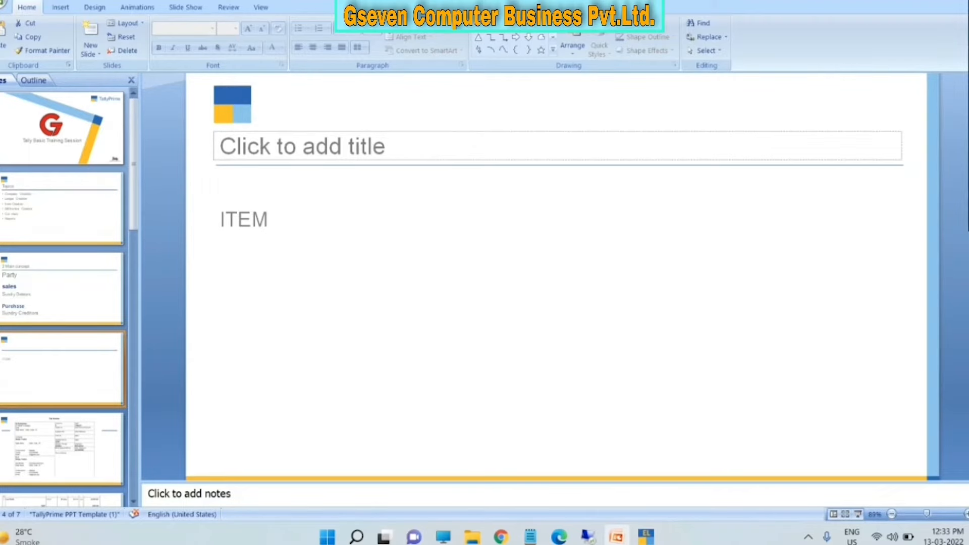
key(Down)
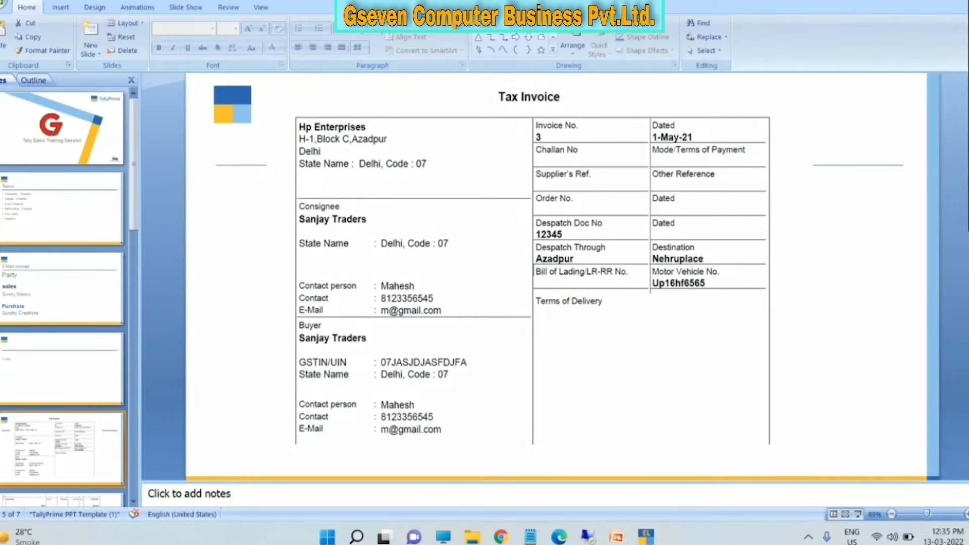
- Circle Sanjay Traders and the consignee's contact details in red on the invoice
mouse_move(298, 212)
mouse_down()
mouse_move(394, 245)
mouse_move(296, 208)
mouse_up()
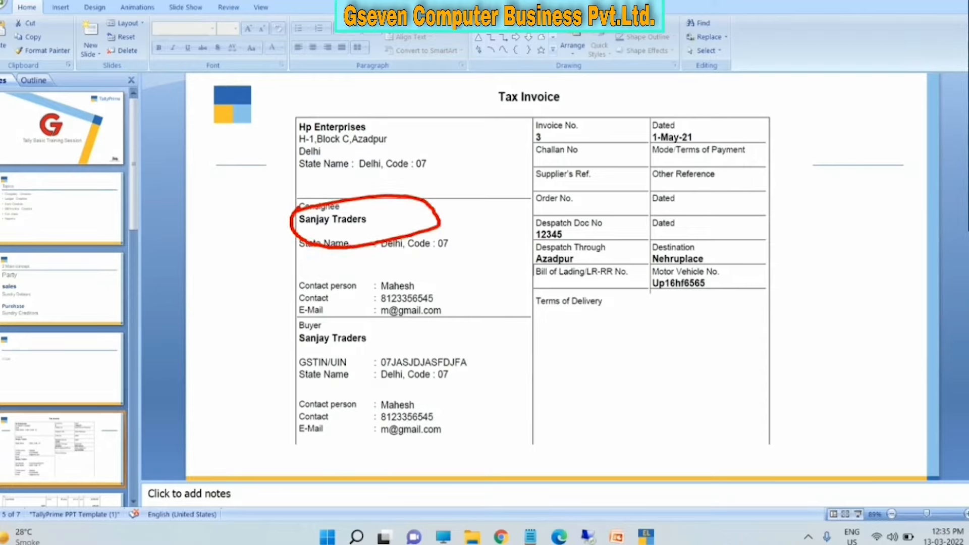
mouse_move(379, 273)
mouse_down()
mouse_move(361, 305)
mouse_move(360, 258)
mouse_move(439, 235)
mouse_move(357, 260)
mouse_move(380, 225)
mouse_up()
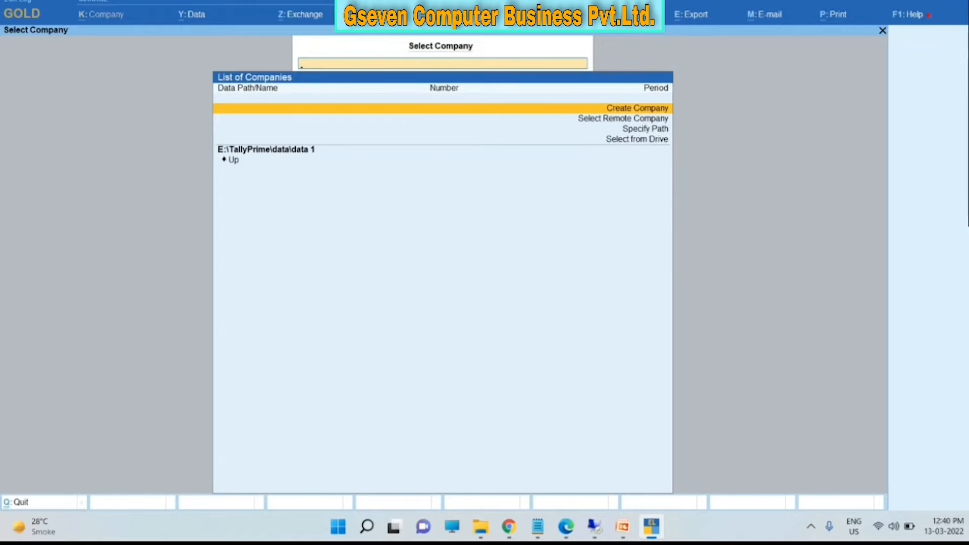
- Start a new company named GSEVEN COMPUTER BUSINESS PVT.LTD and enter the first address line
key(Return)
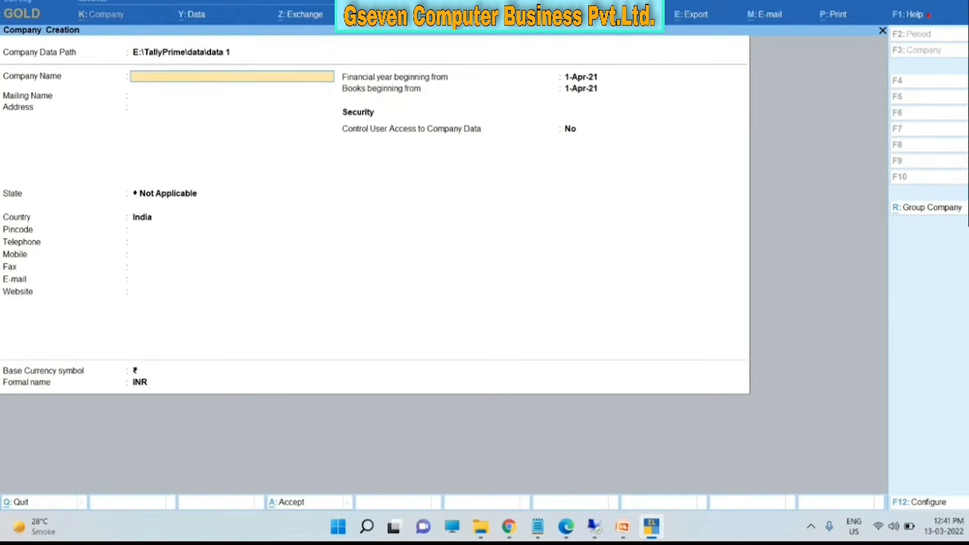
text(GSEVEN)
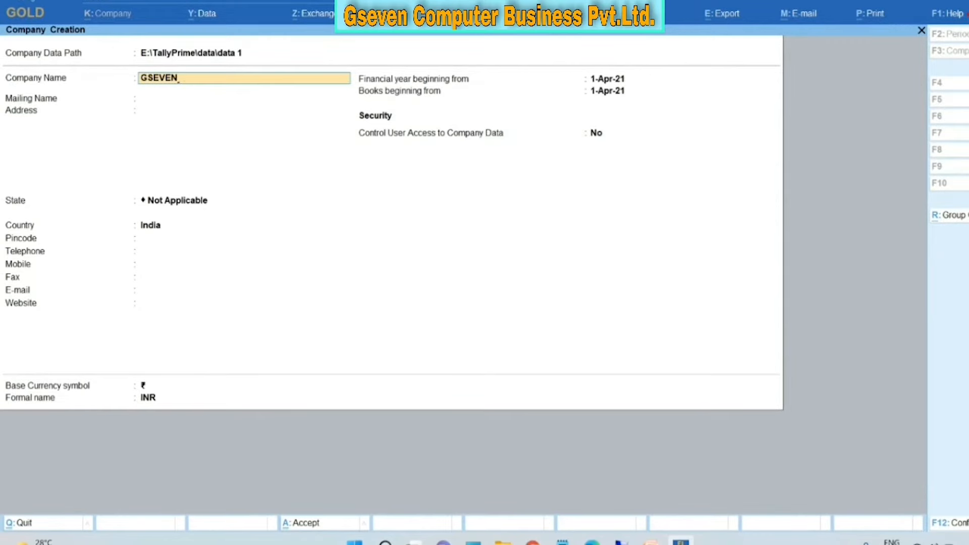
text( COMPUTER BUSINESS PVT)
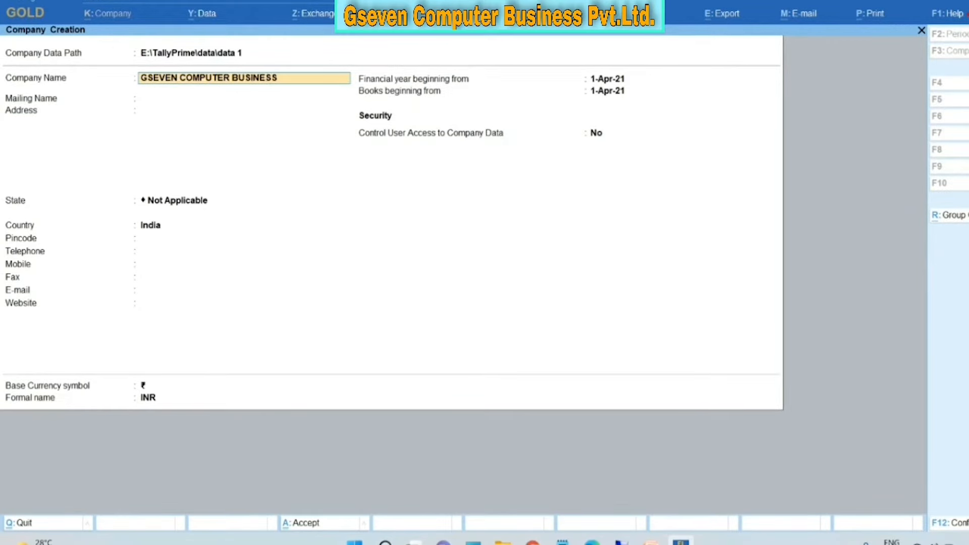
text(.LTD)
key(Return)
key(Return)
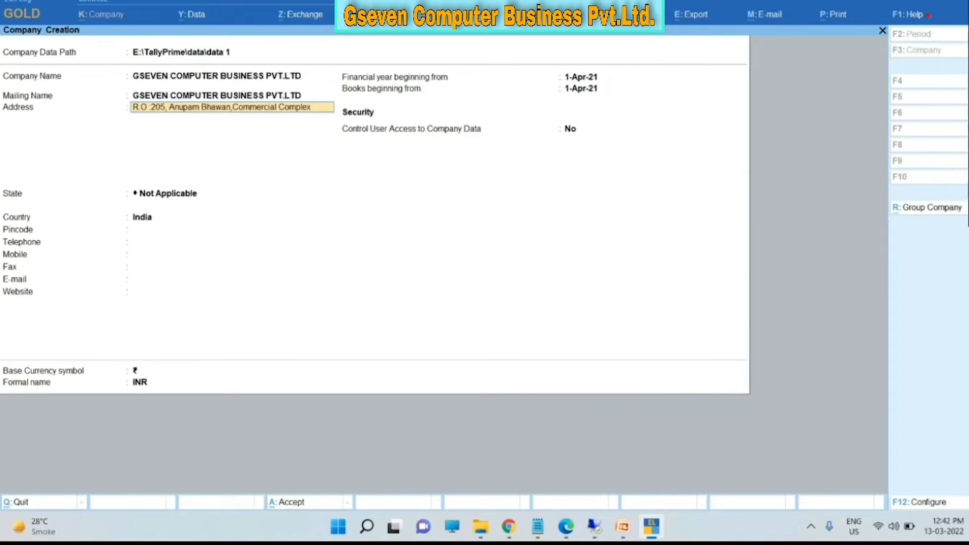
key(Return)
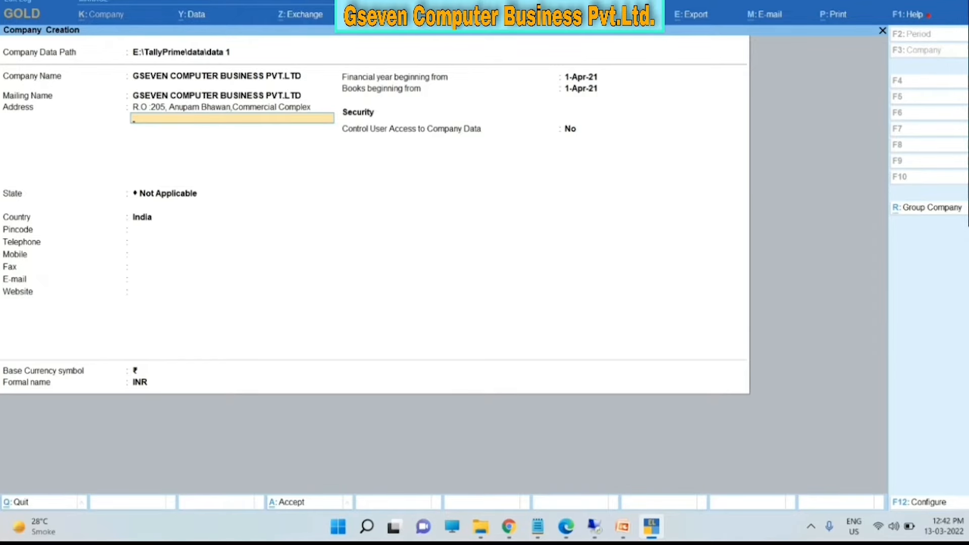
- Enter the second address line, choose Delhi as the state, and fill in the pincode
text(Aazadpur, Delhi - 110033)
key(Return)
key(Return)
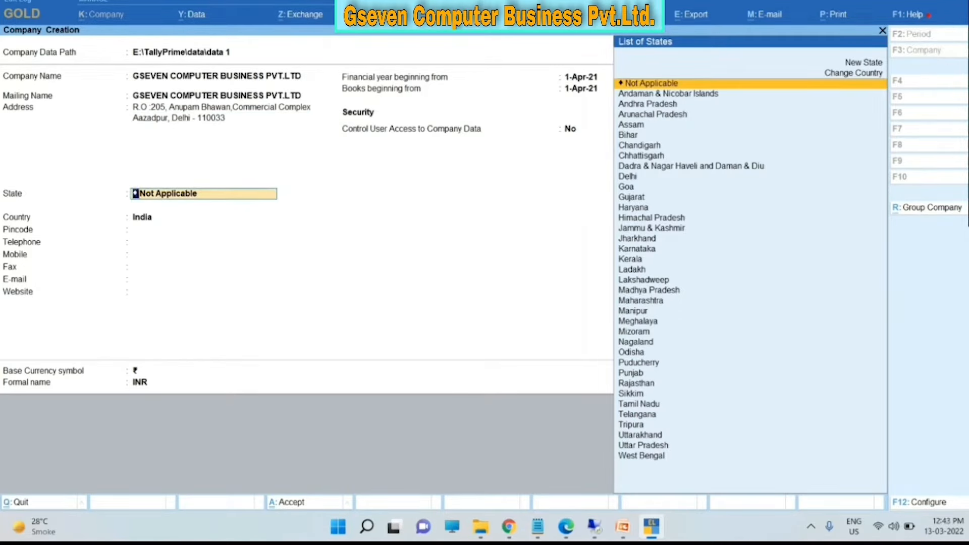
text(D)
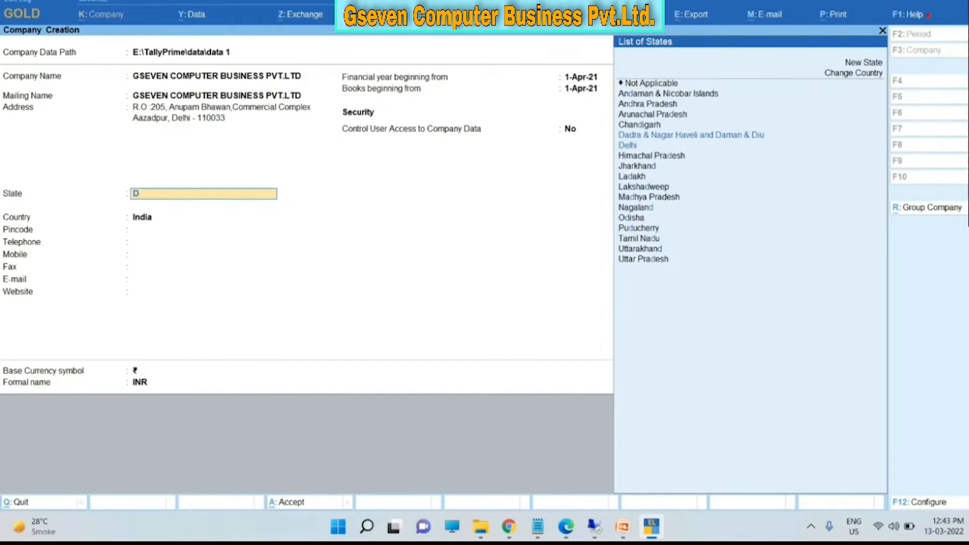
key(Return)
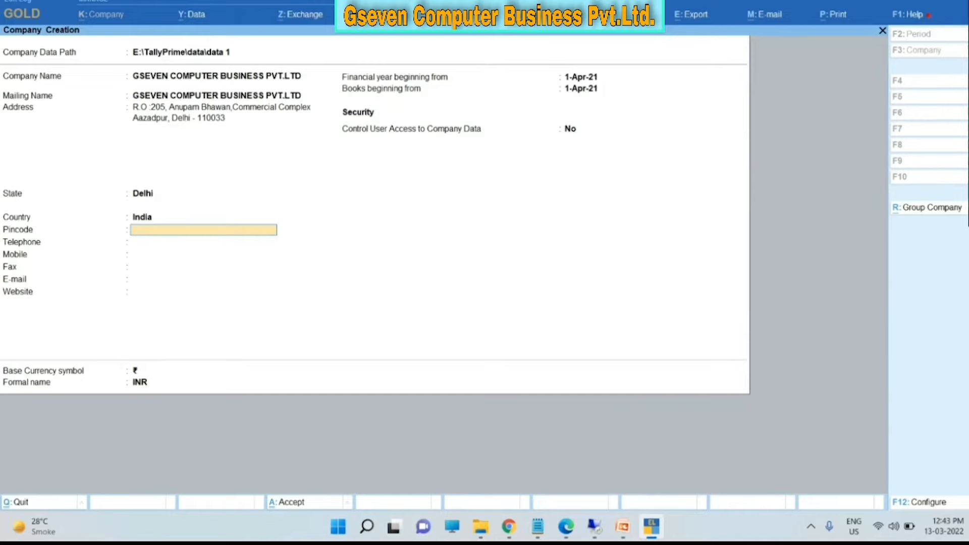
text(110033)
key(Return)
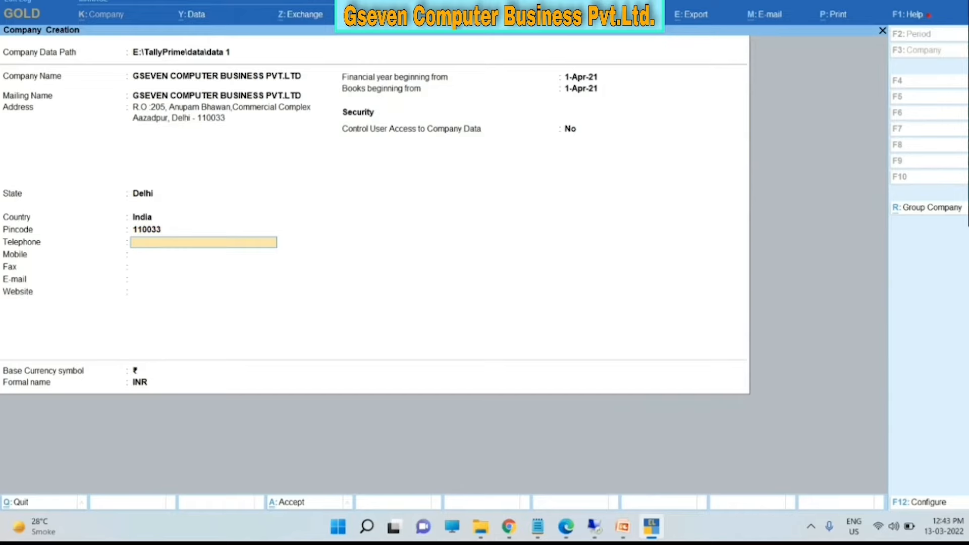
key(Return)
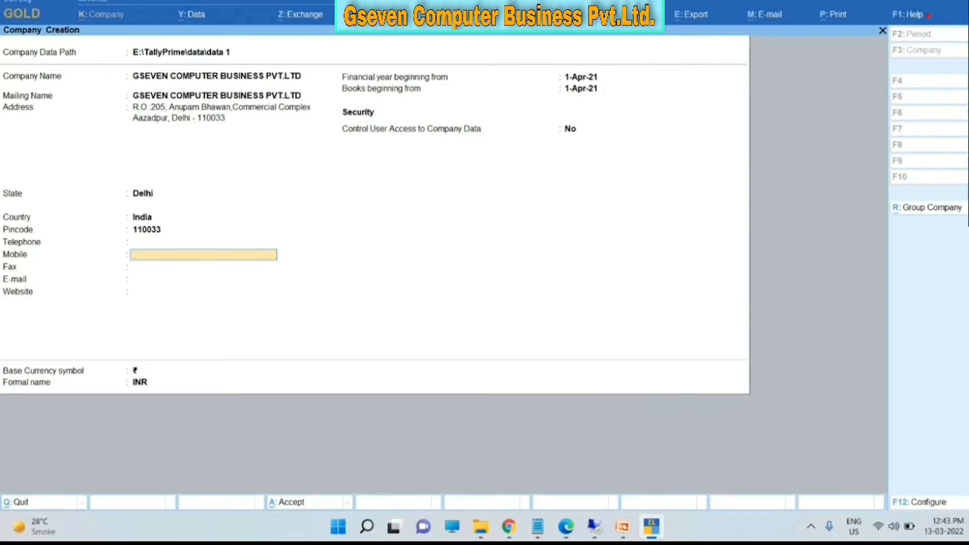
key(Return)
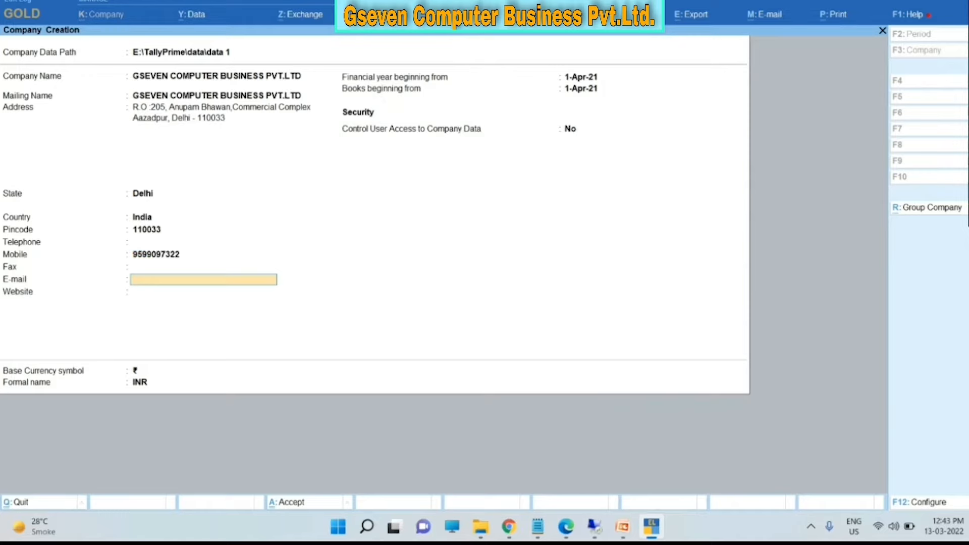
key(Up)
key(Return)
key(Return)
text(WWW.GSEVE)
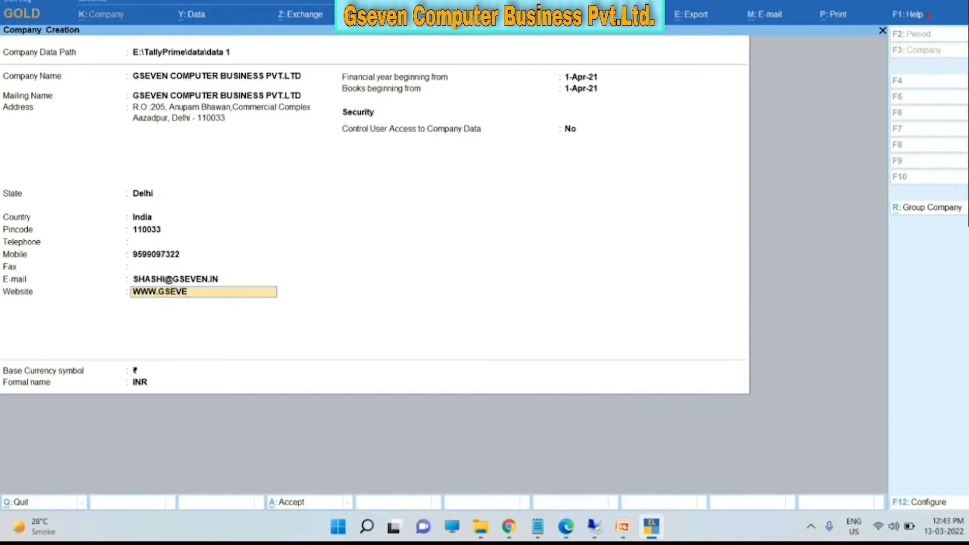
text(N.IN)
key(Return)
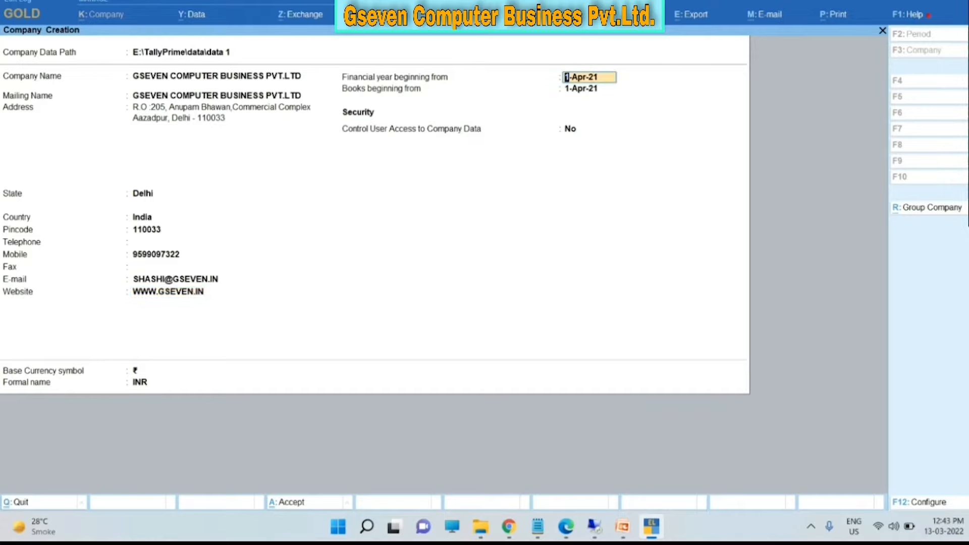
- Set the financial-year and books-beginning dates, keeping base currency ₹ (INR)
key(BackSpace)
key(BackSpace)
key(BackSpace)
key(BackSpace)
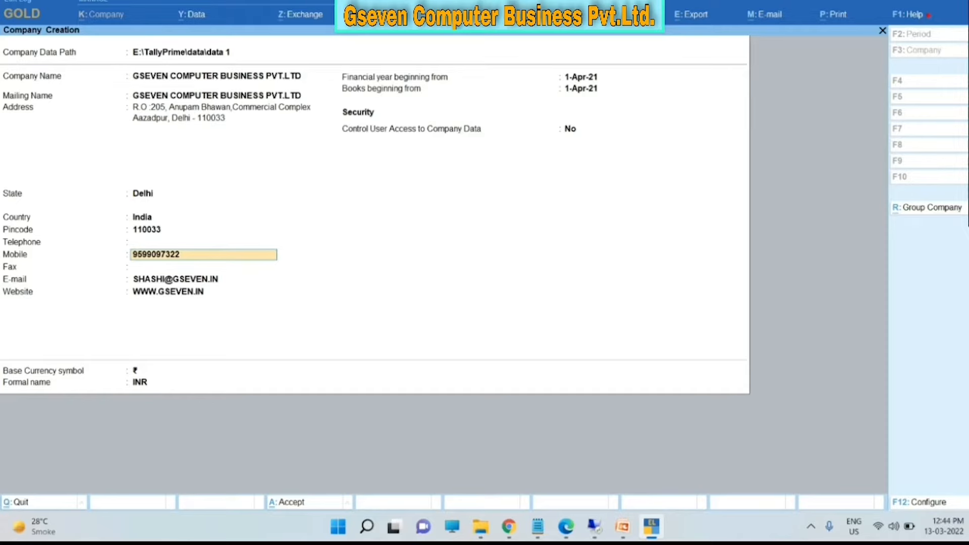
click(581, 89)
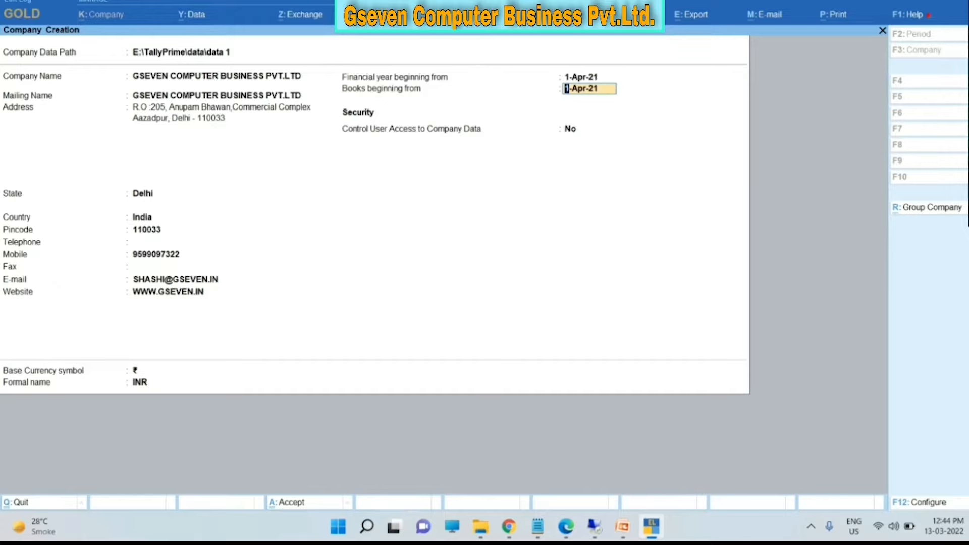
key(Return)
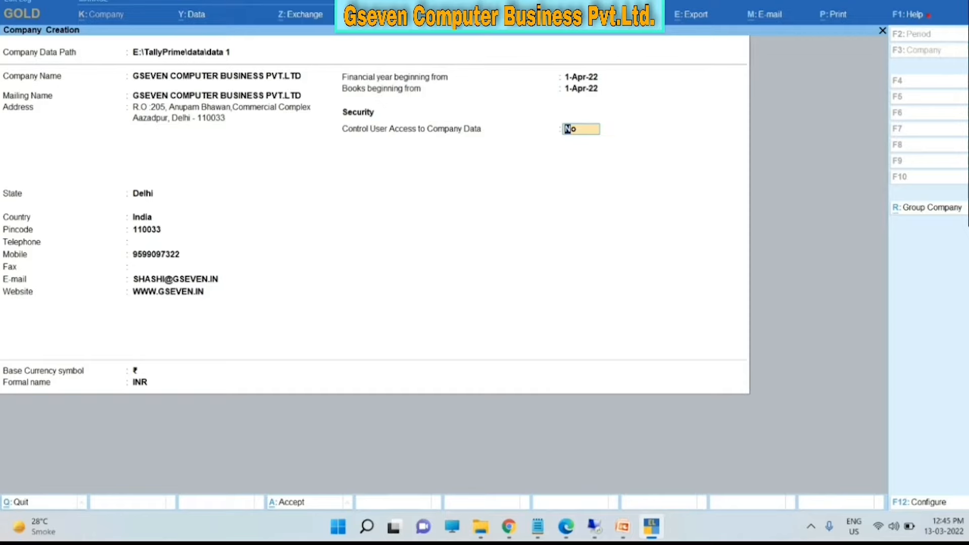
- Turn on user access control with administrator username 'admin', then set and confirm its password
key(y)
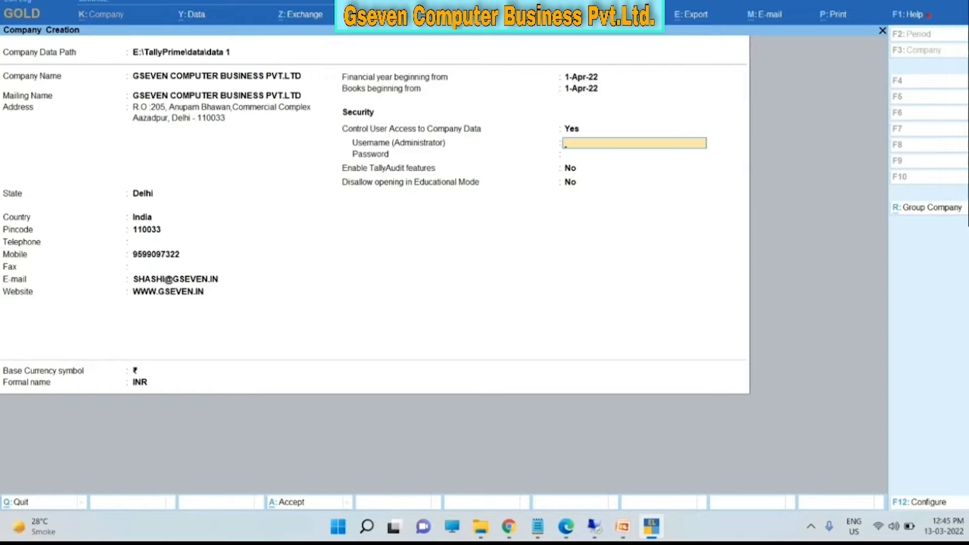
key(Caps_Lock)
text(ad)
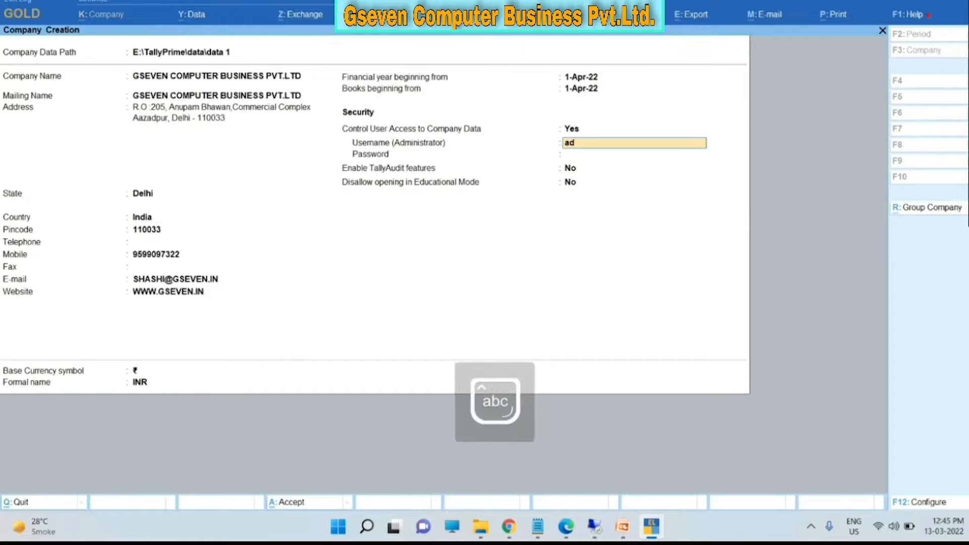
text(min)
key(Return)
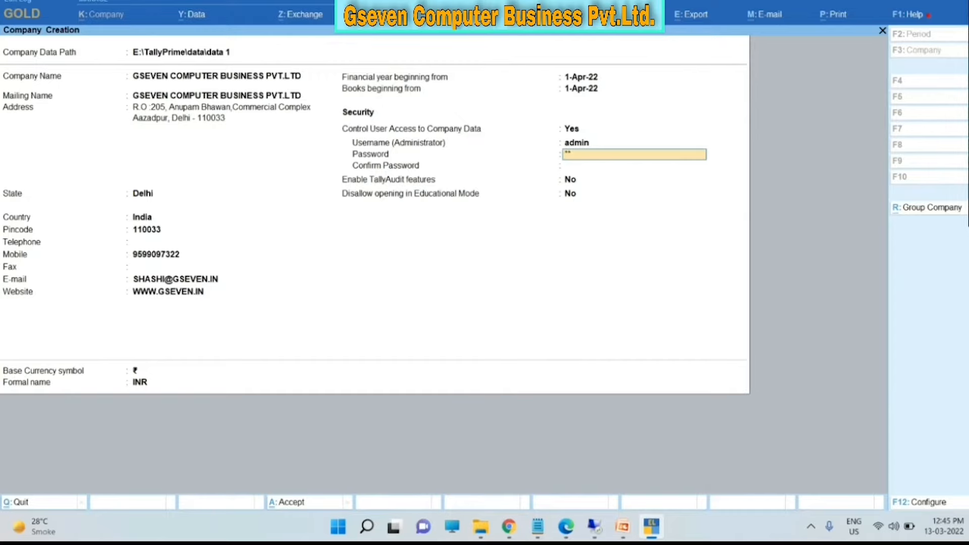
key(Return)
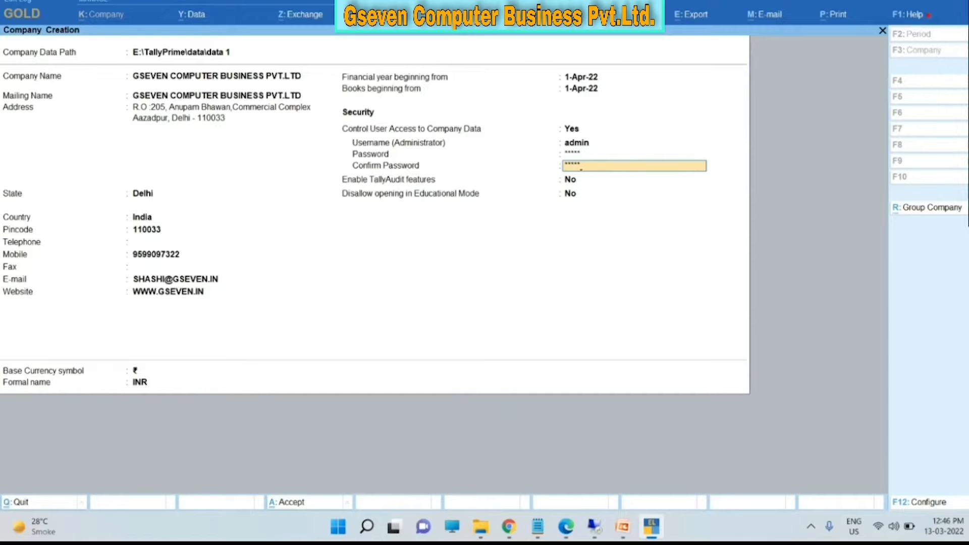
key(Return)
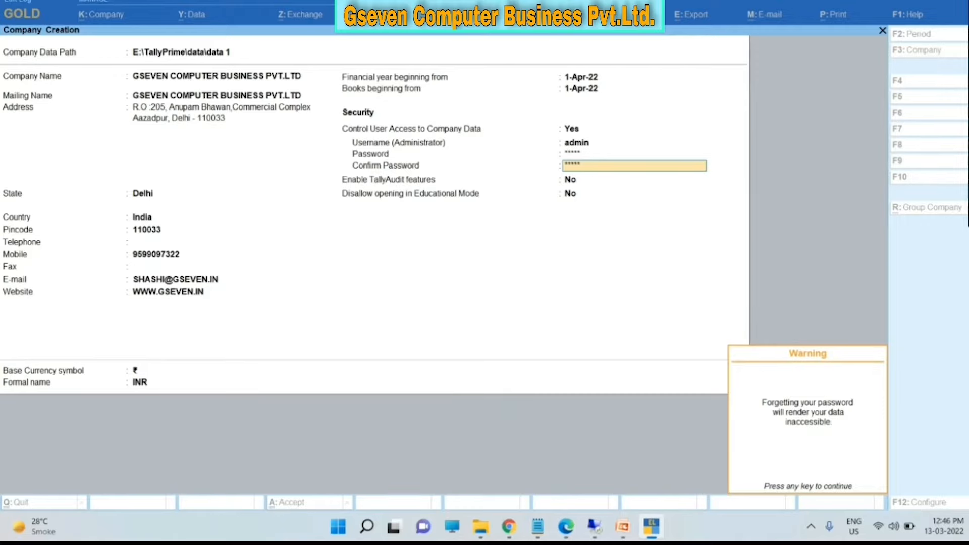
- Dismiss the password warning and leave TallyAudit features and Educational Mode restriction at No
key(Return)
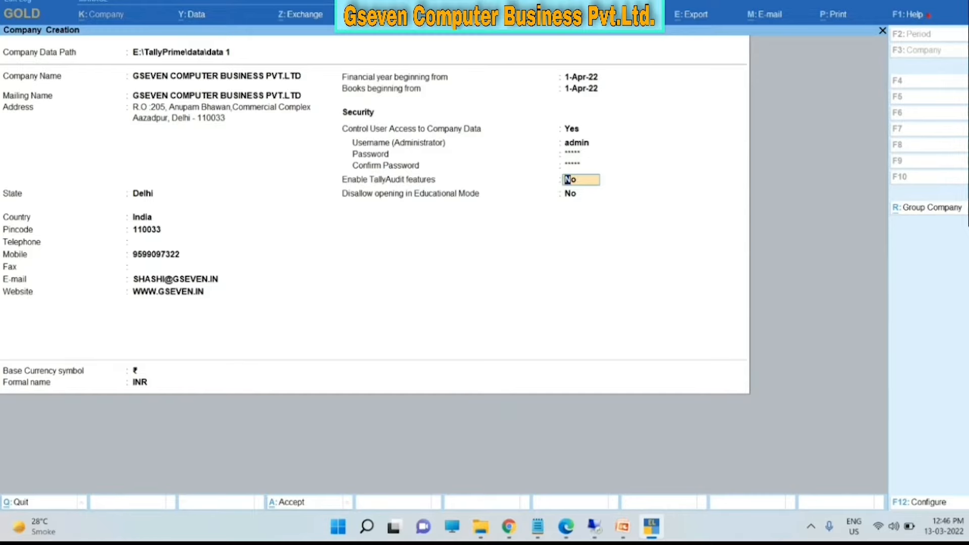
key(Return)
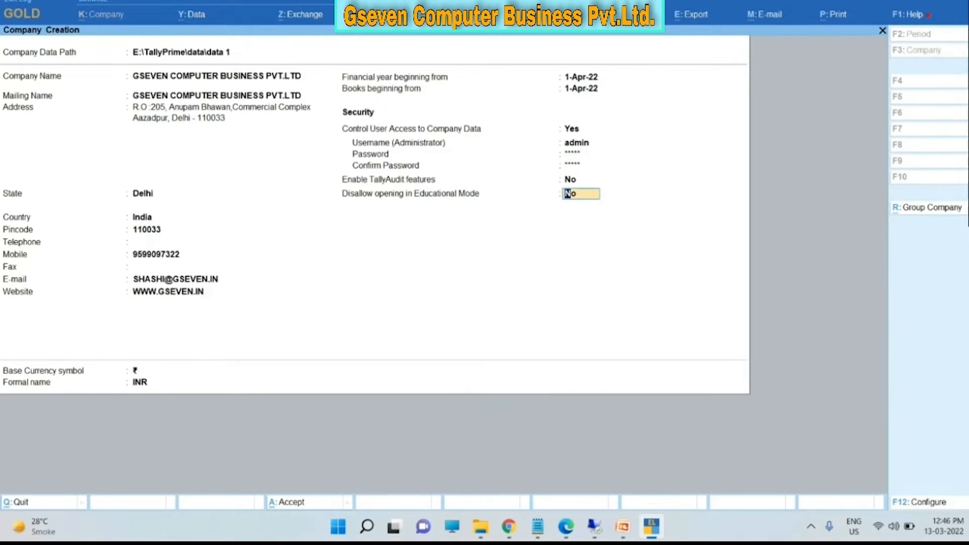
key(Return)
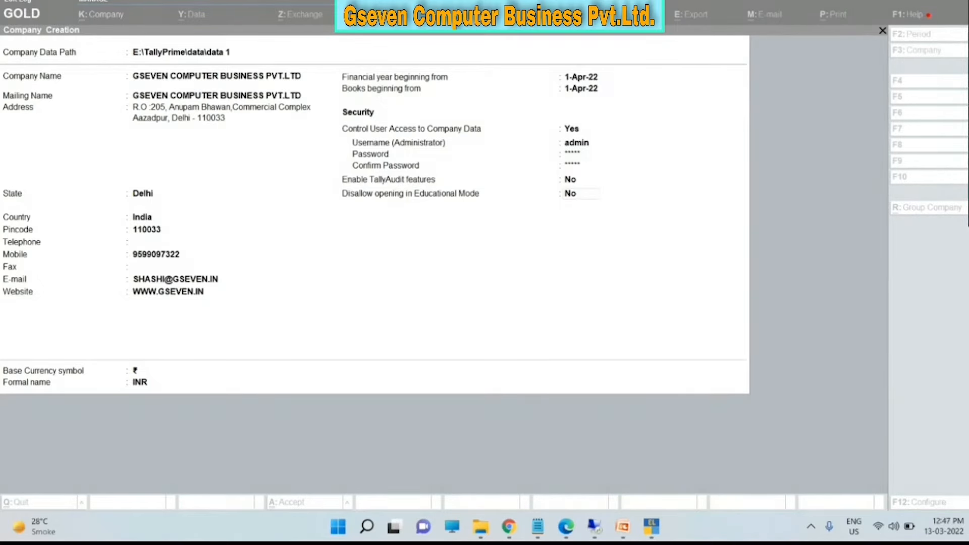
click(572, 165)
click(572, 166)
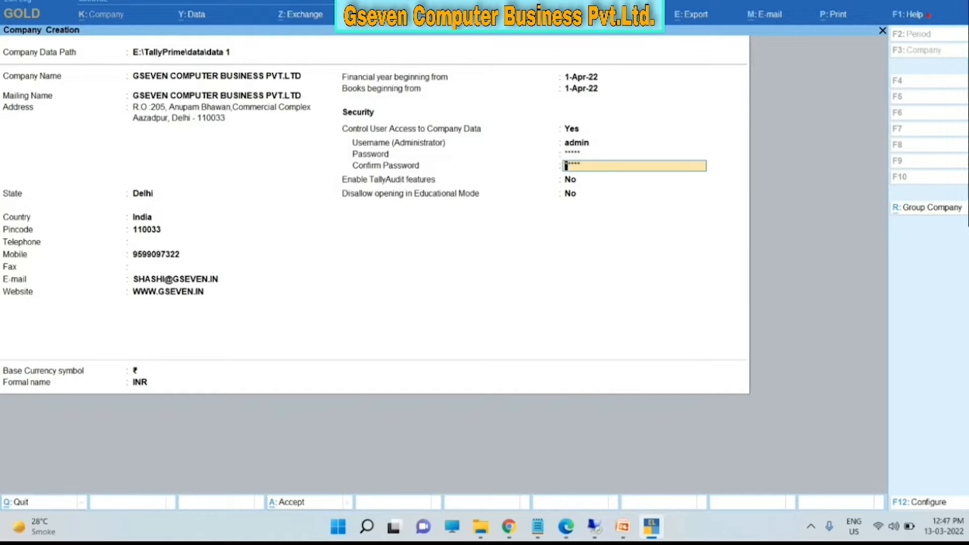
- Accept the remaining fields and save GSEVEN COMPUTER BUSINESS PVT.LTD with Ctrl+A
key(Return)
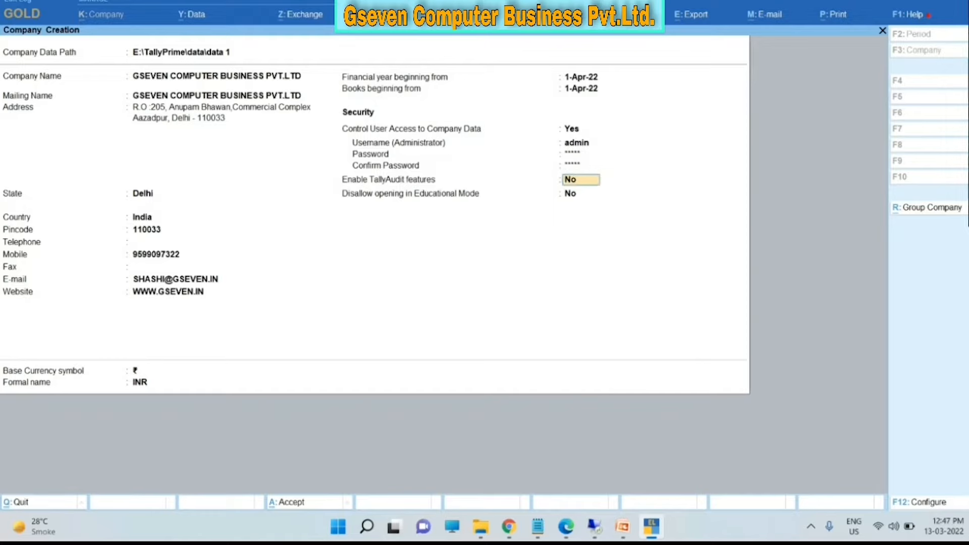
key(Return)
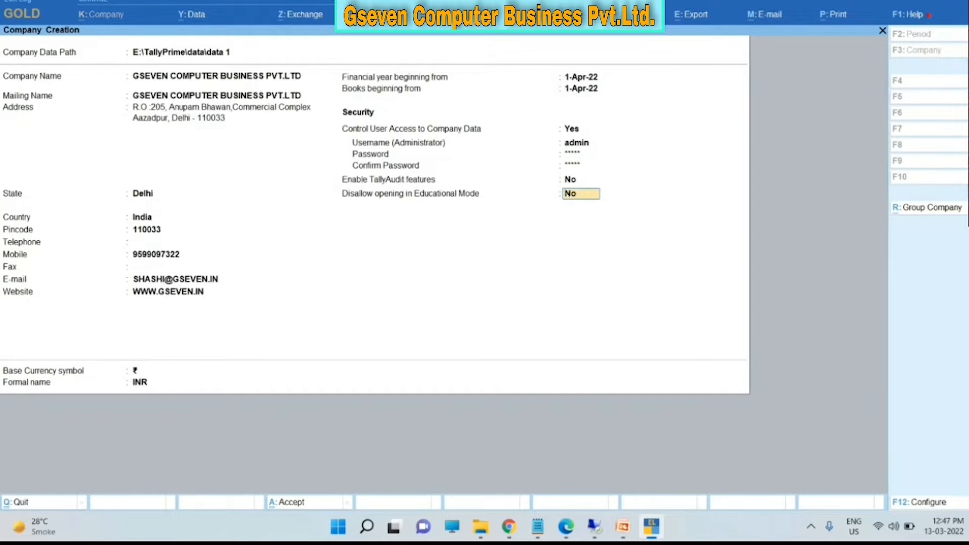
key(ctrl)
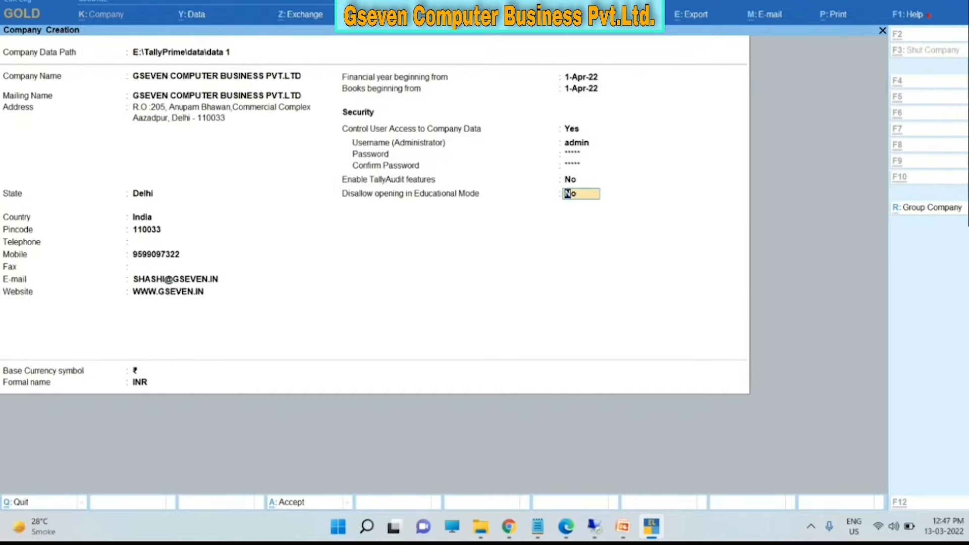
key(ctrl+a)
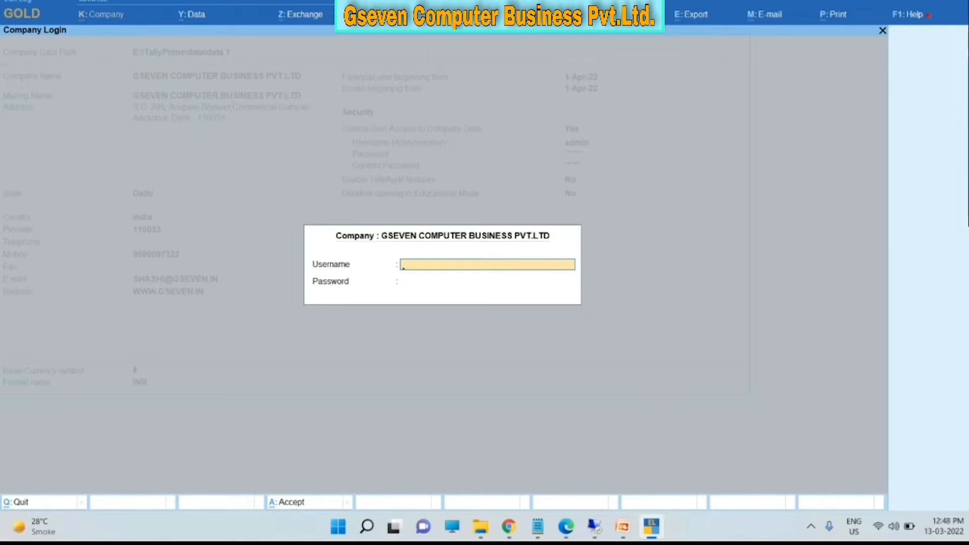
- Log in as admin, enable Goods and Services Tax, and open the company's GST details
text(admin)
key(Return)
key(Return)
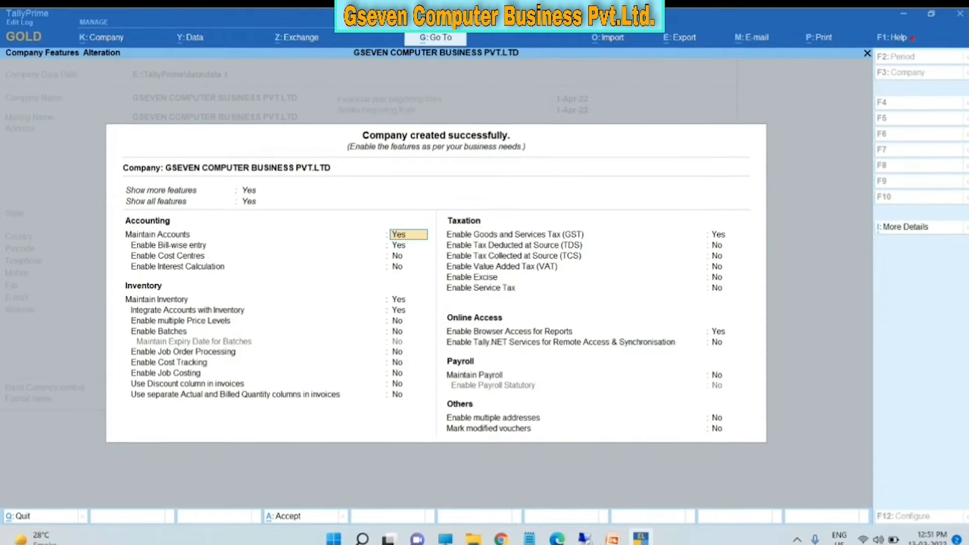
click(728, 235)
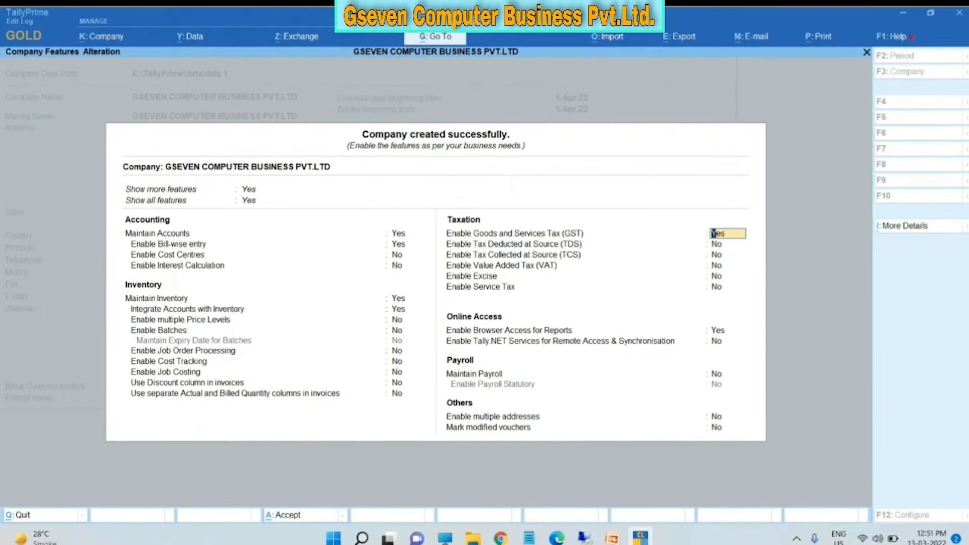
key(Return)
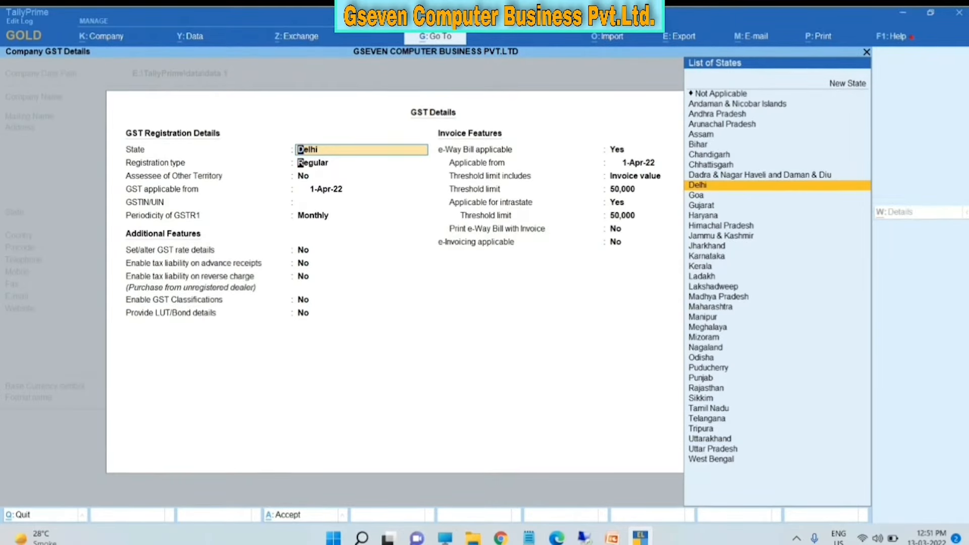
- Keep Delhi and Regular registration, enter the company's GSTIN, keep Monthly GSTR1 periodicity and additional features at No
key(Return)
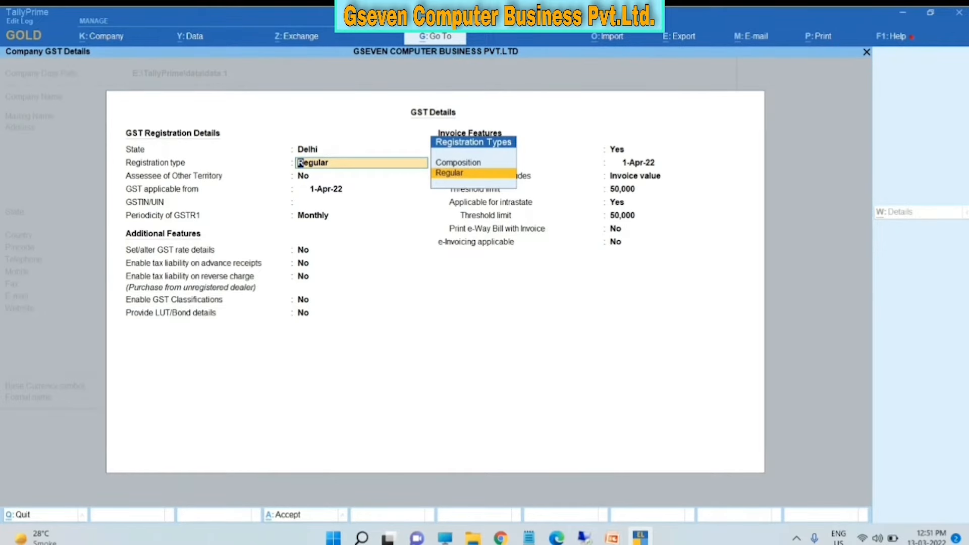
key(Return)
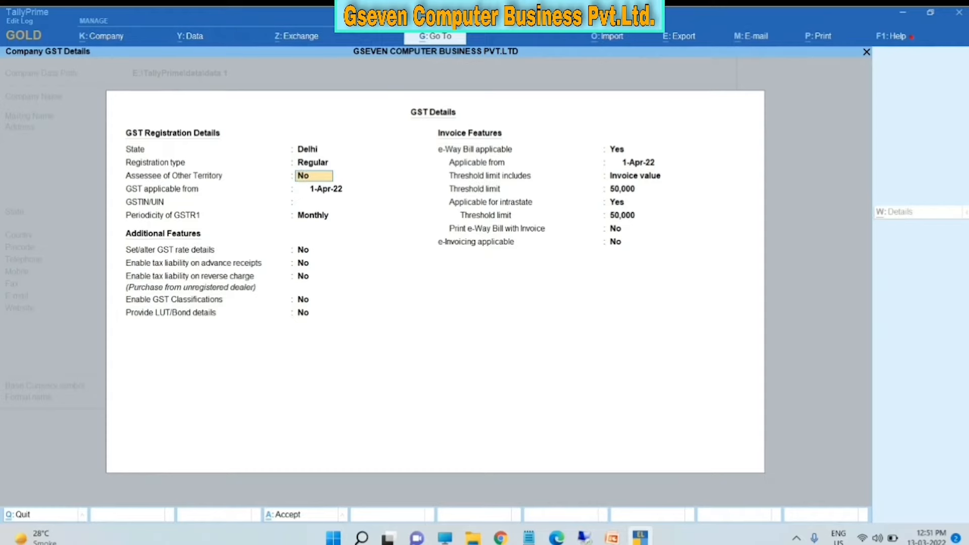
key(Return)
key(Return)
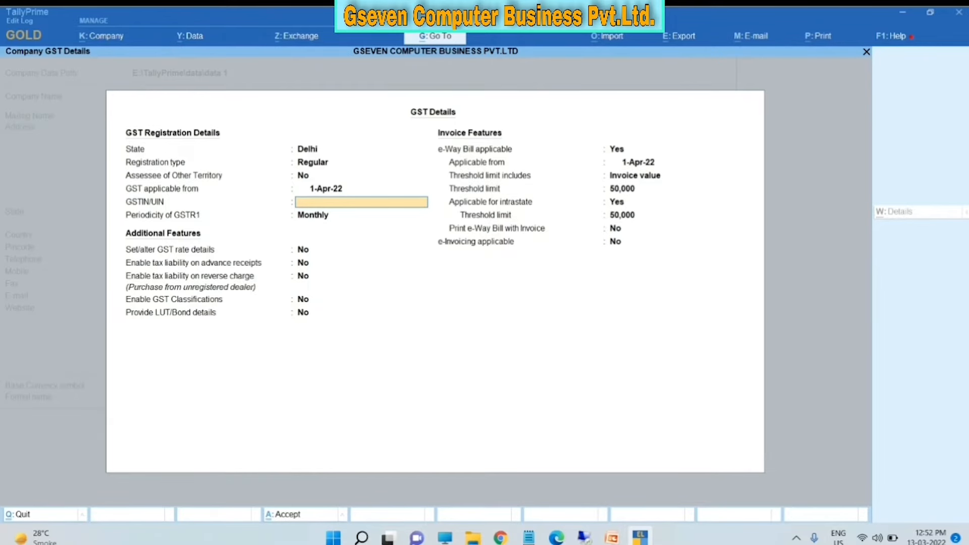
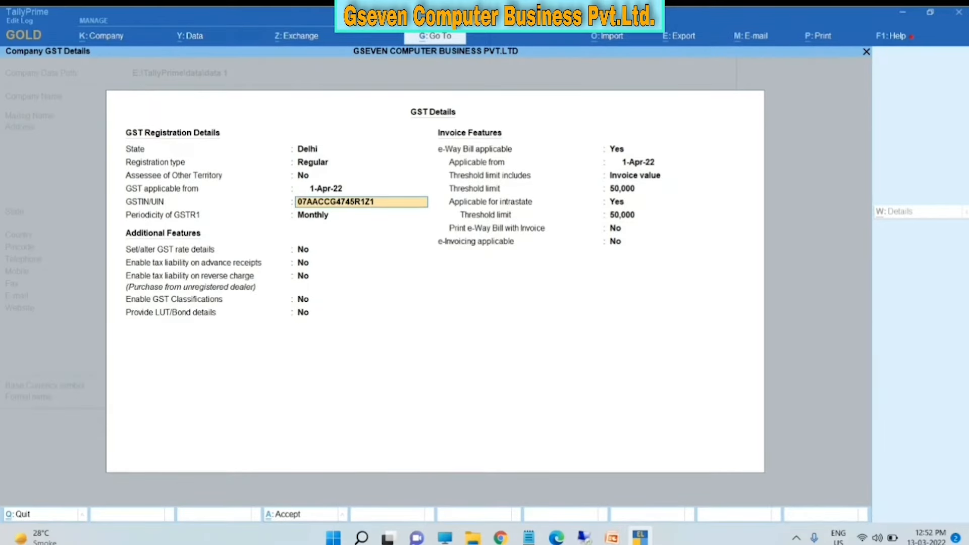
key(Return)
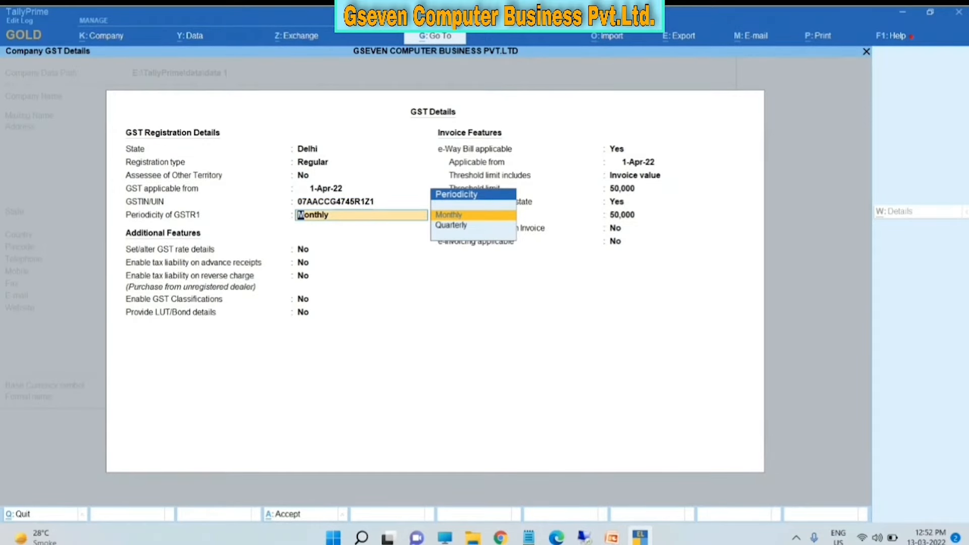
key(Return)
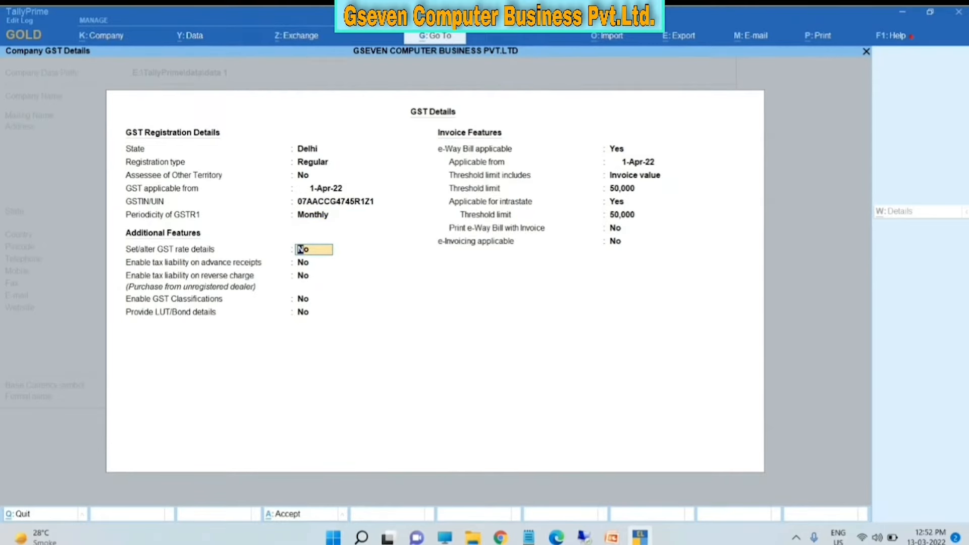
key(Return)
key(Return)
key(Return)
key(Return)
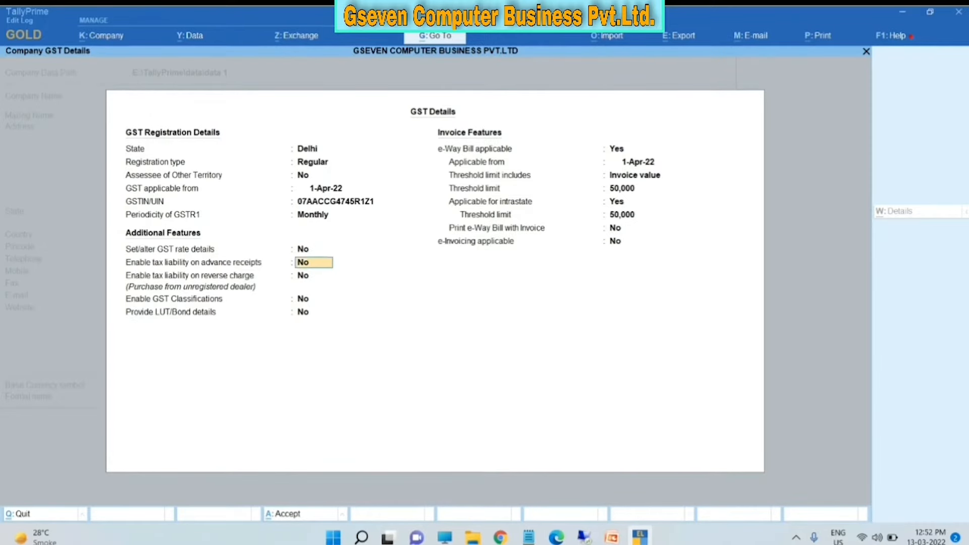
key(Return)
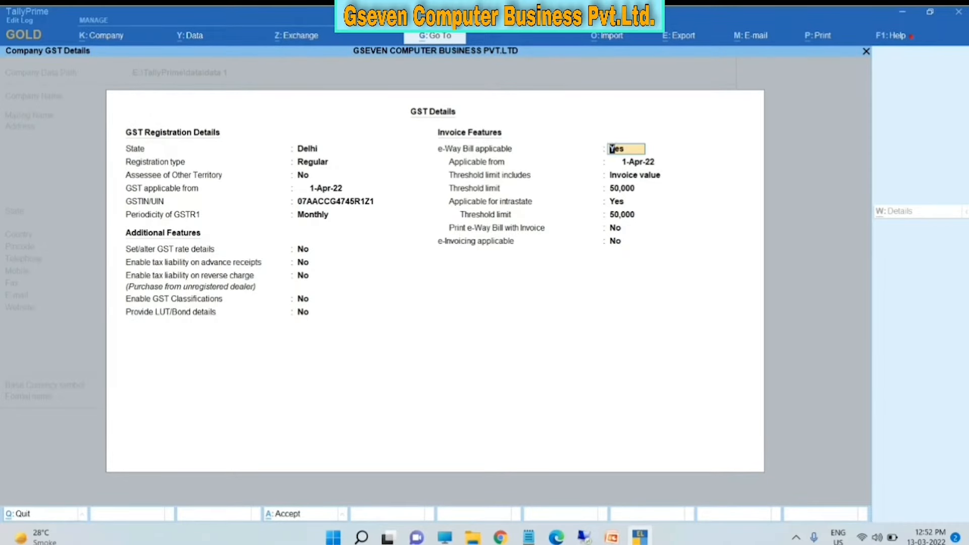
- Set e-Way Bill applicable to No, leave e-Invoicing at No, and accept the GST details
key(Return)
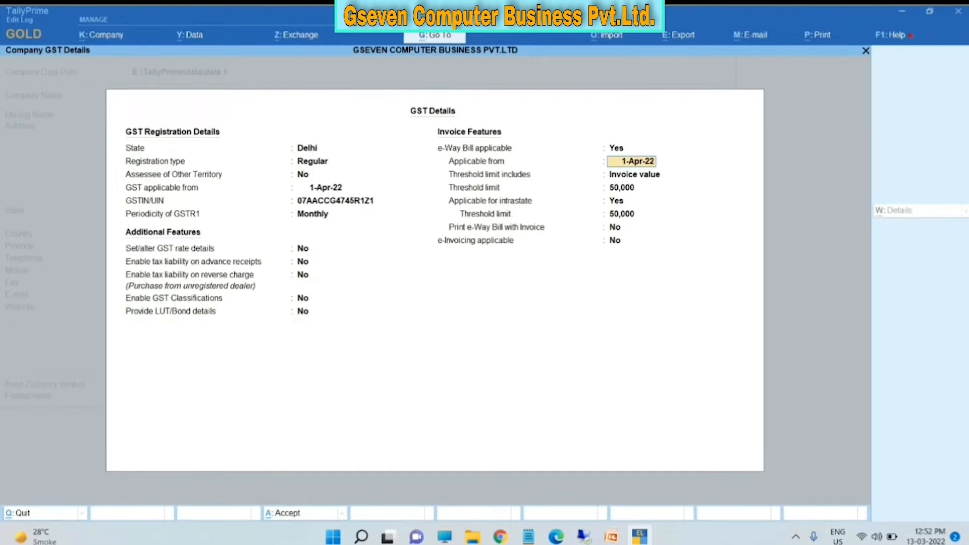
key(Return)
key(Return)
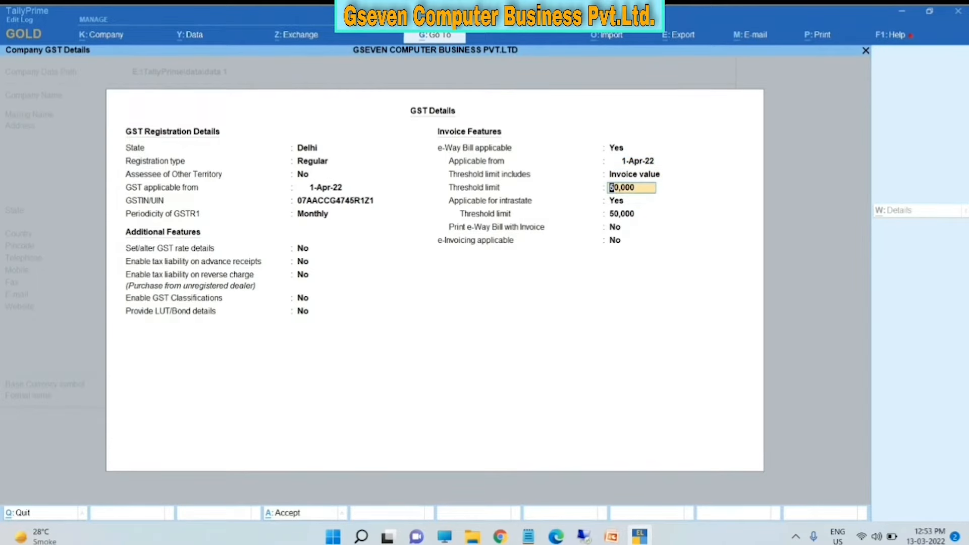
key(BackSpace)
key(BackSpace)
key(BackSpace)
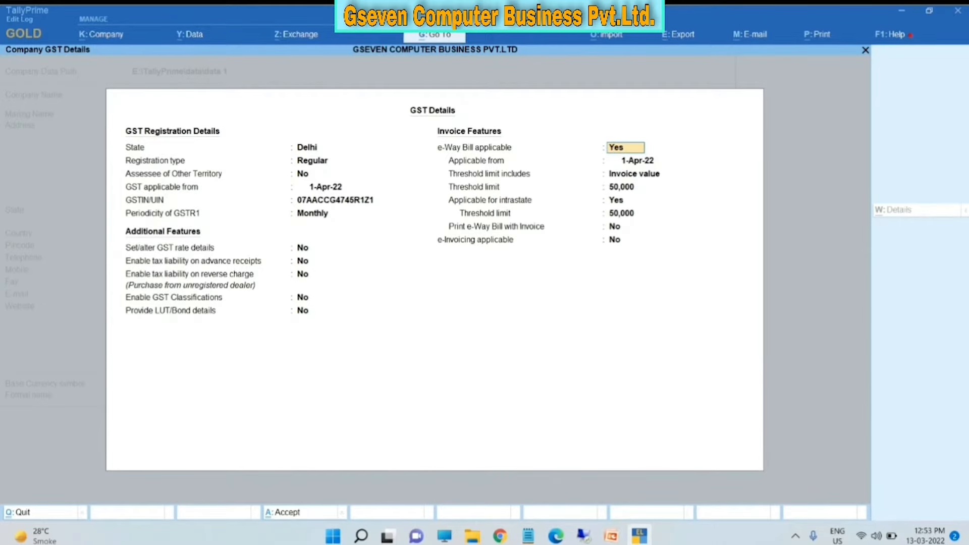
text(n)
key(Return)
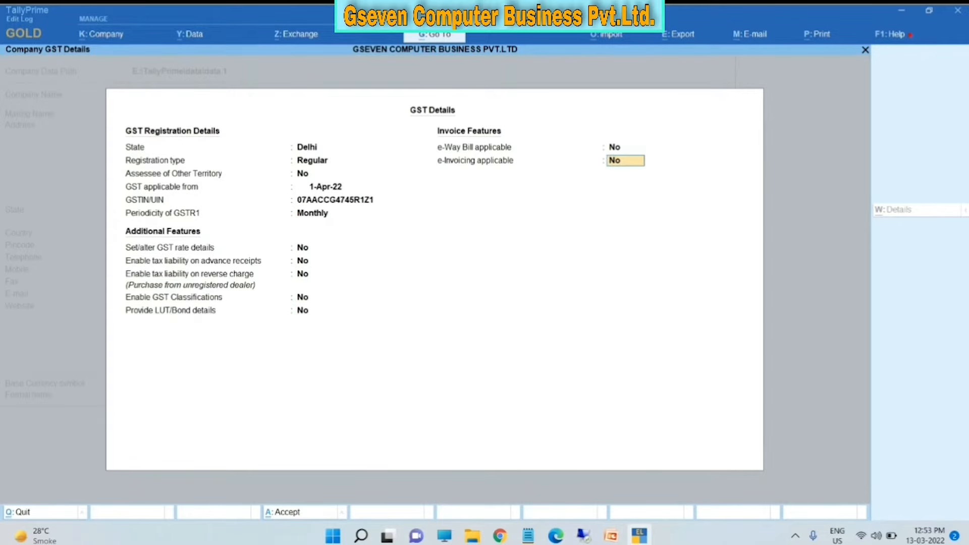
key(Up)
key(Up)
key(Down)
key(Down)
key(Return)
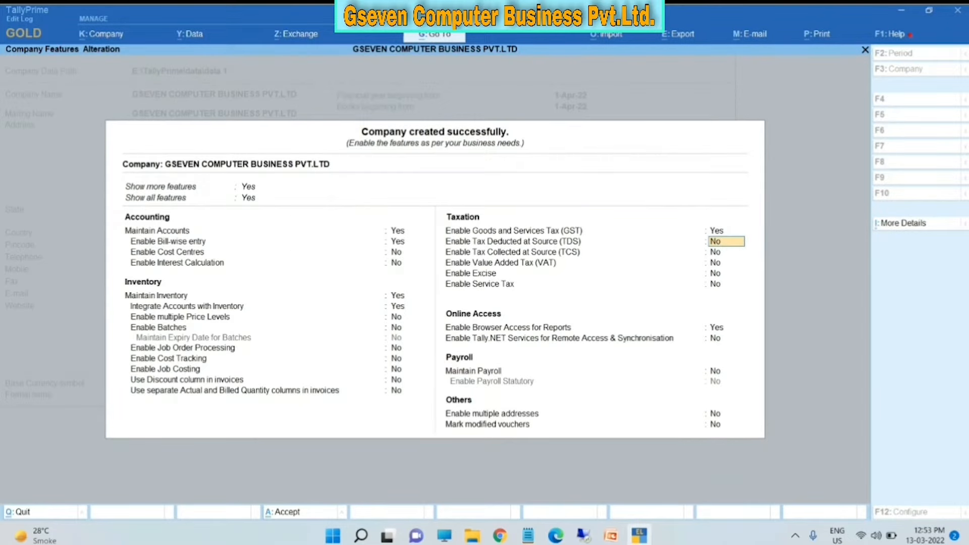
- Accept Company Features with Ctrl+A and switch to the PowerPoint slide on Sundry Debtors and Creditors
key(ctrl+a)
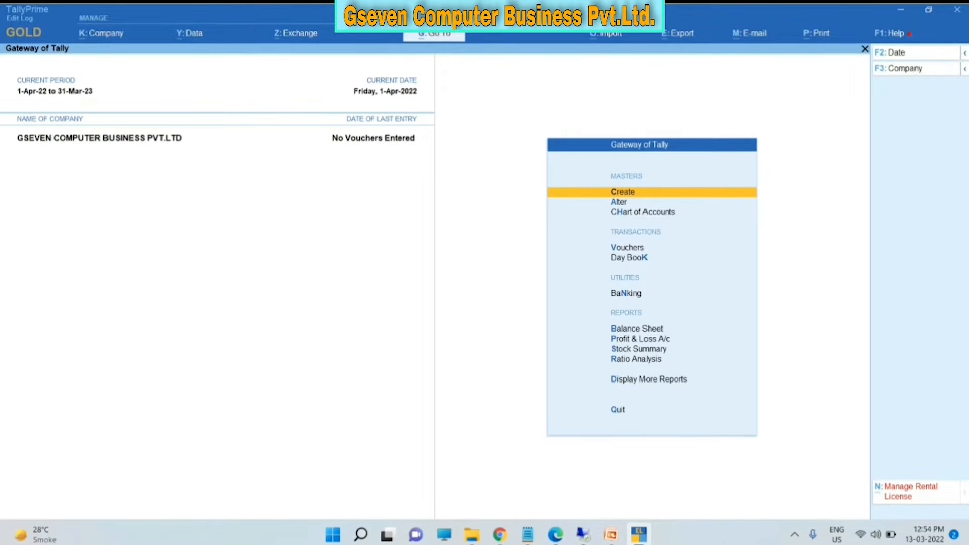
key(alt+Tab)
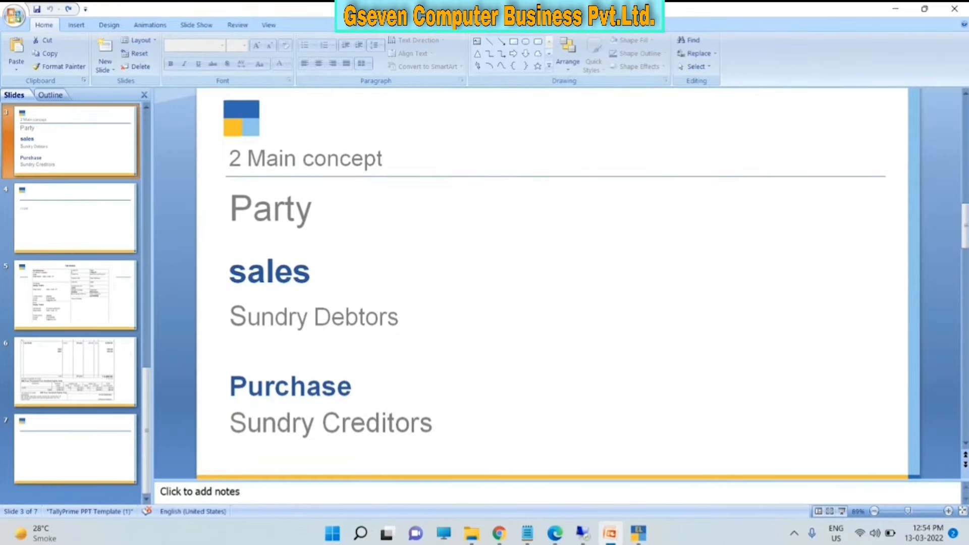
- View the ITEM slide, switch to TallyPrime, then return to the Tax Invoice slide in PowerPoint
click(109, 244)
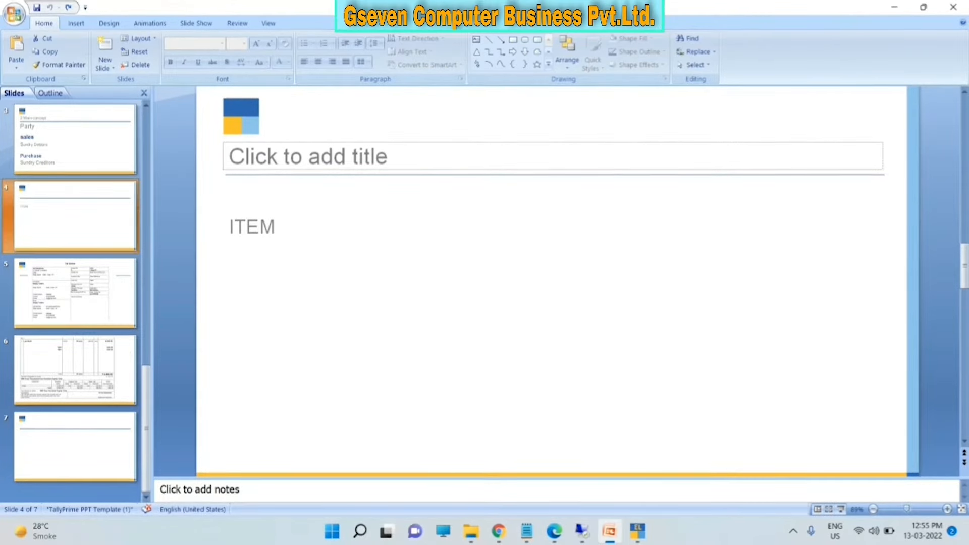
click(638, 530)
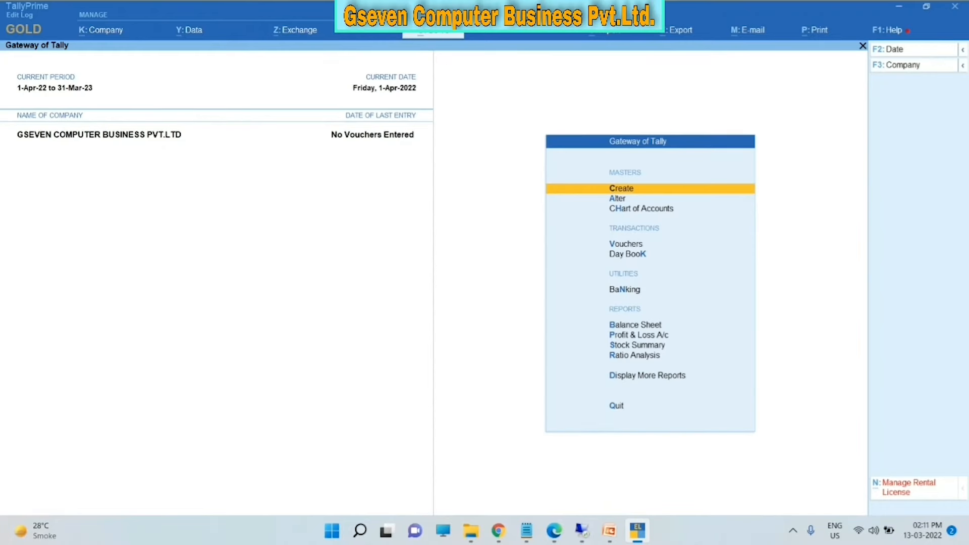
click(610, 531)
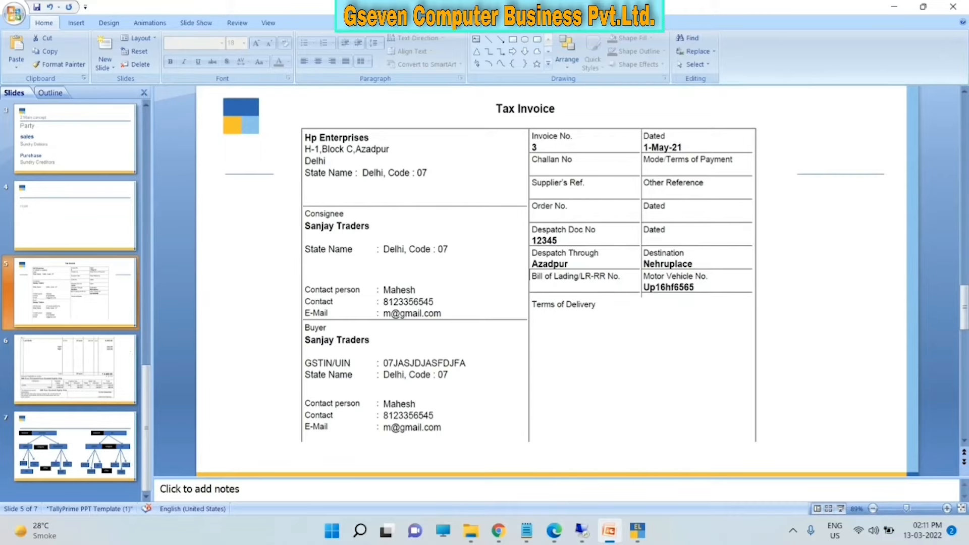
click(76, 370)
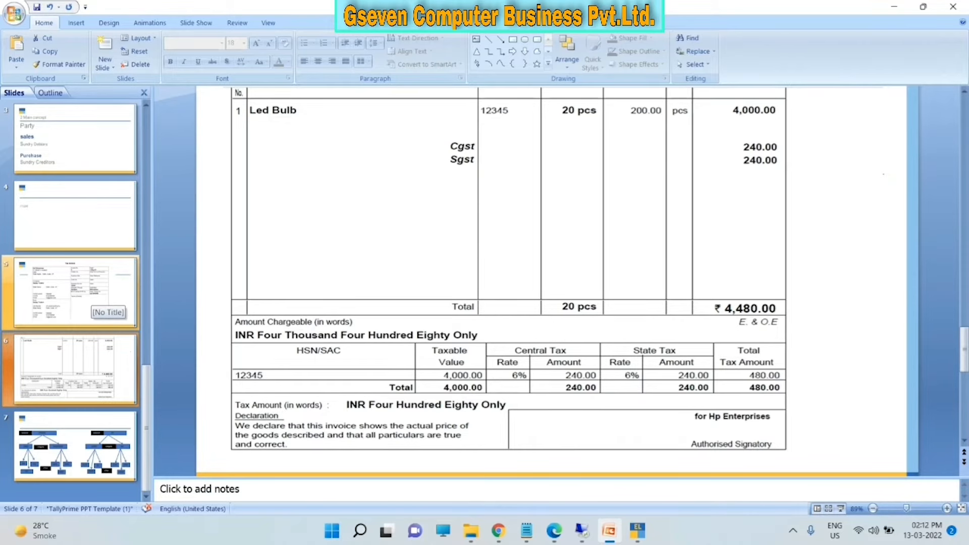
click(96, 302)
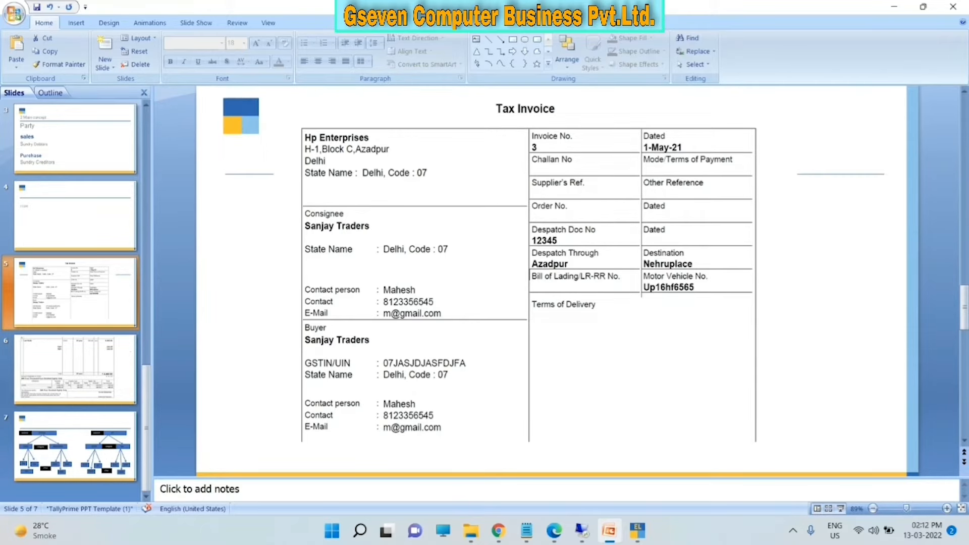
click(638, 531)
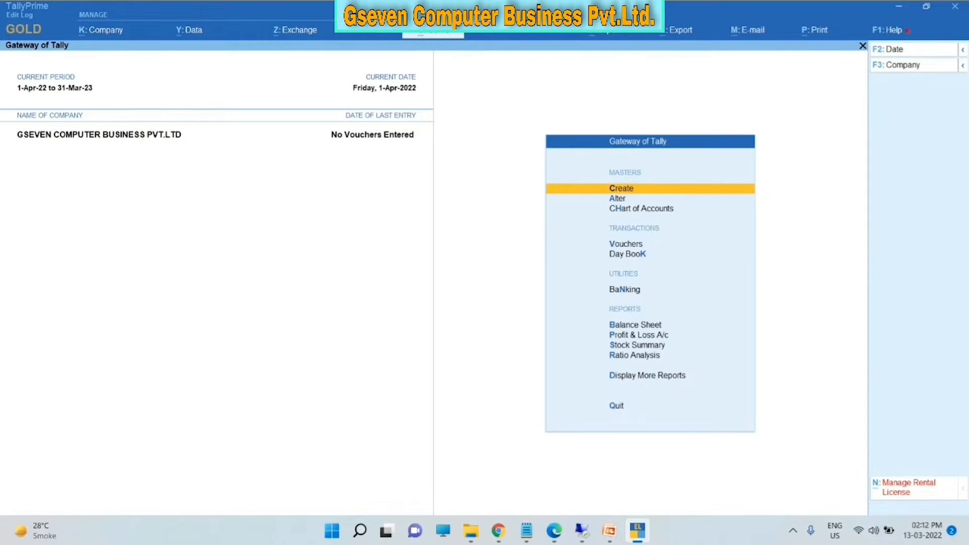
key(Return)
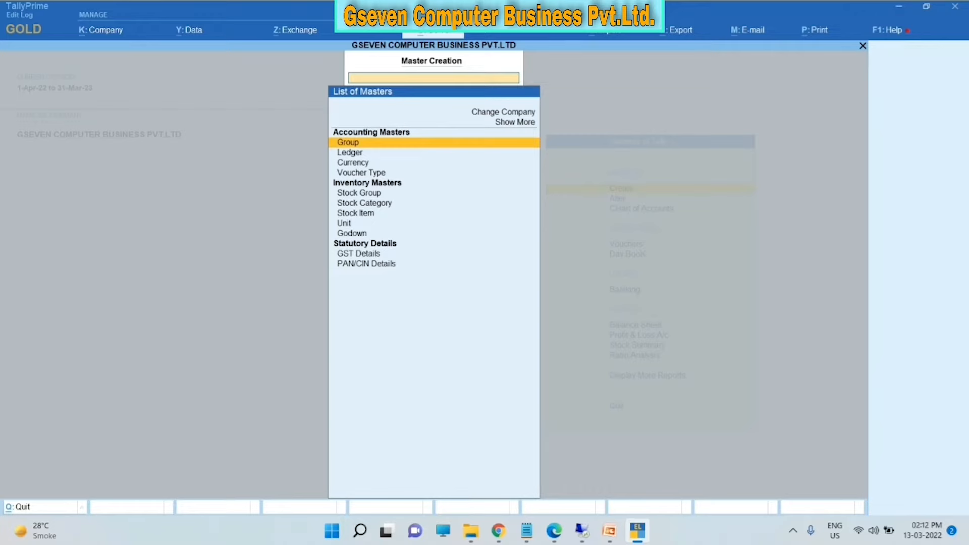
key(Down)
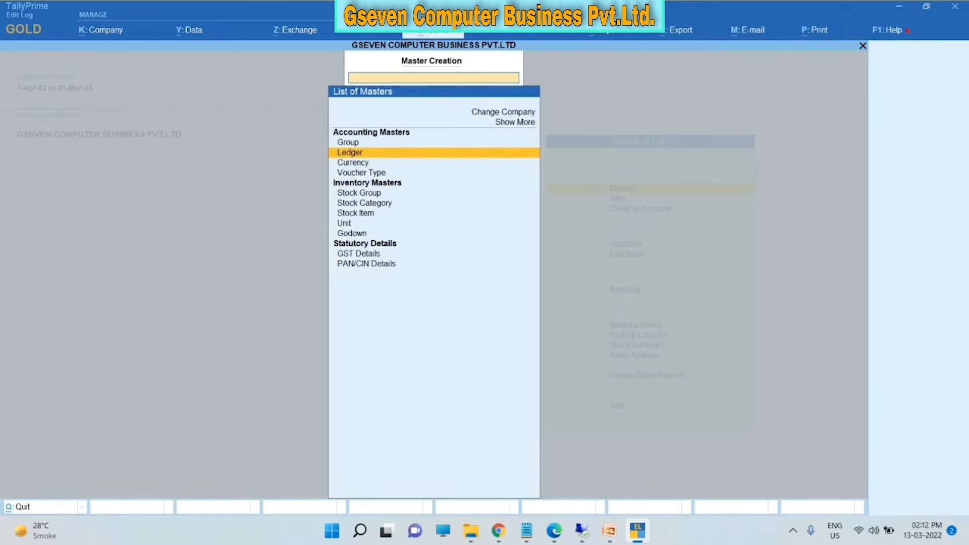
key(Down)
key(Down)
key(Down)
key(Down)
key(Down)
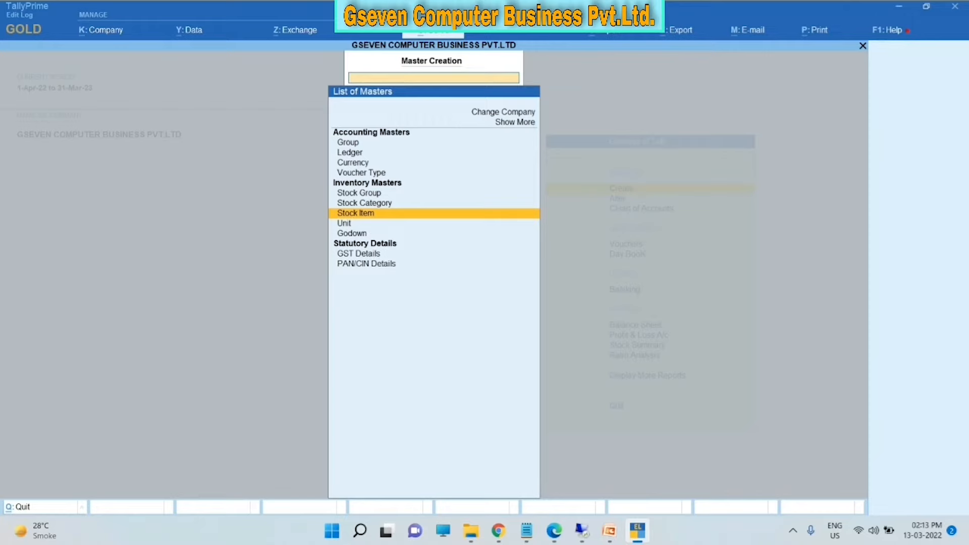
key(Escape)
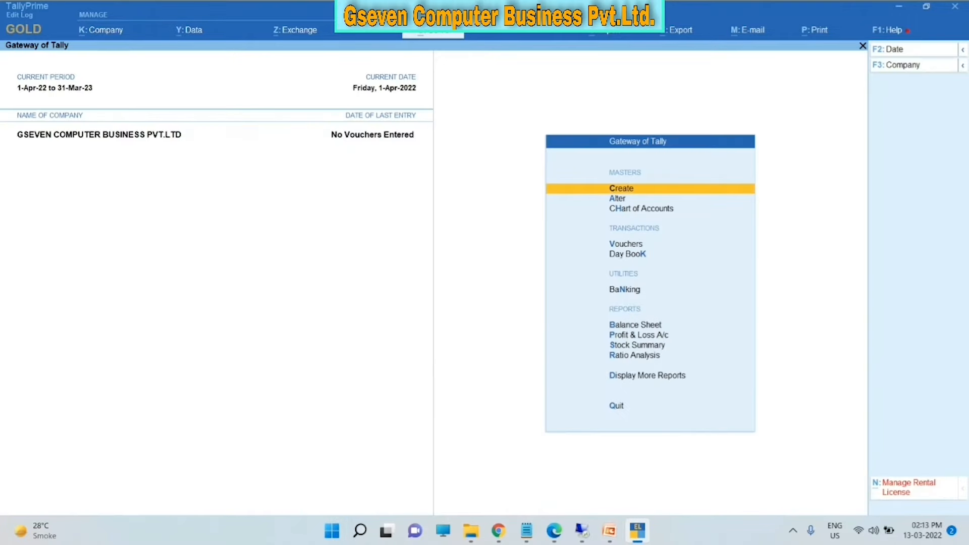
key(Escape)
key(Escape)
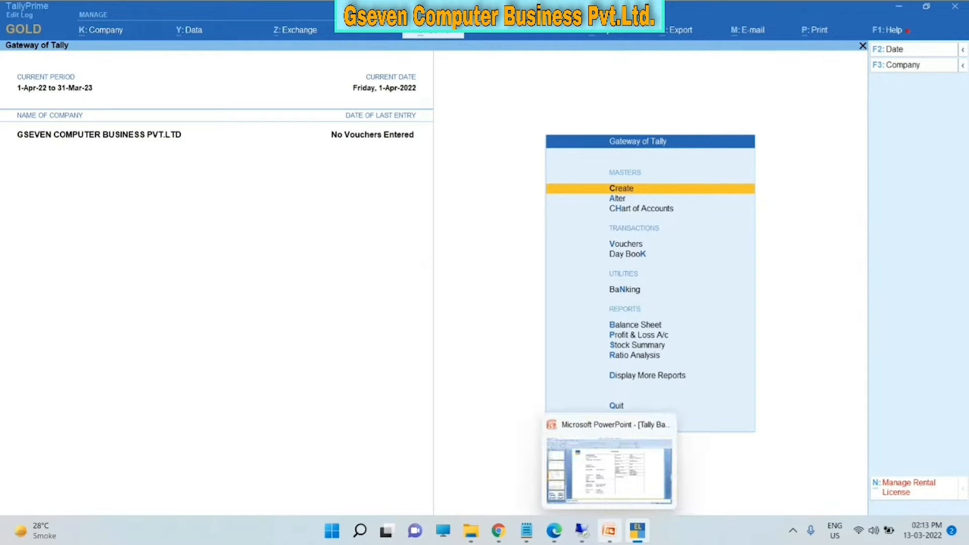
click(609, 530)
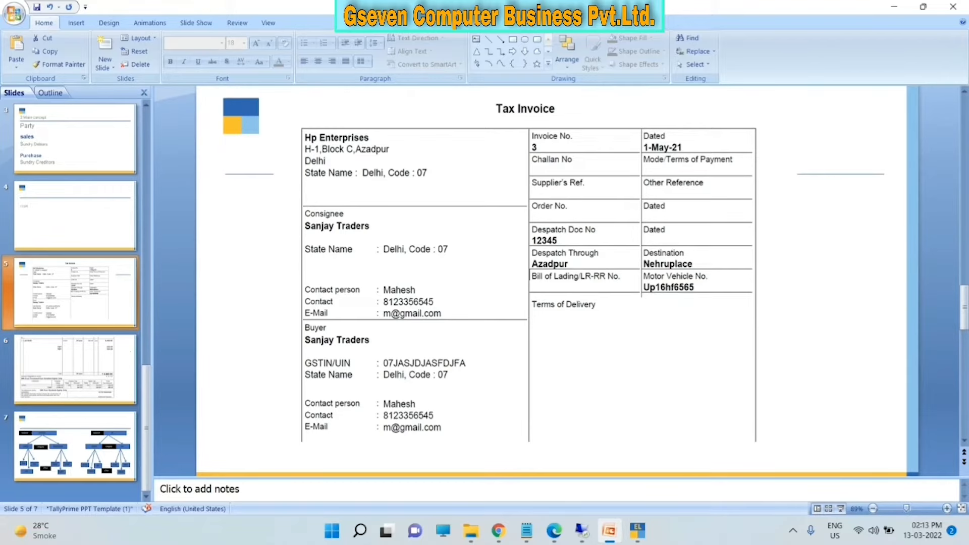
click(609, 531)
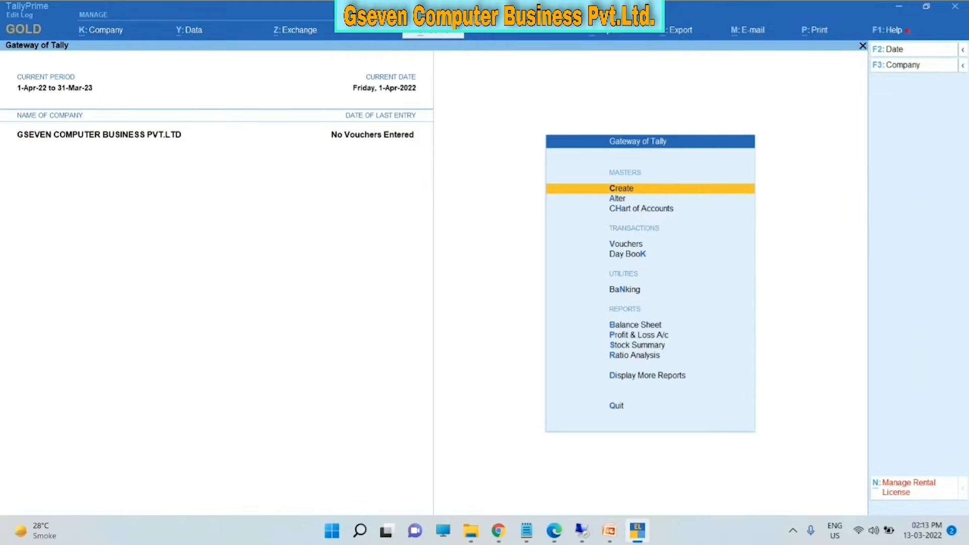
- Create a new ledger named JAGDAMBA TRADERS and move past the alias to the Under field
key(Return)
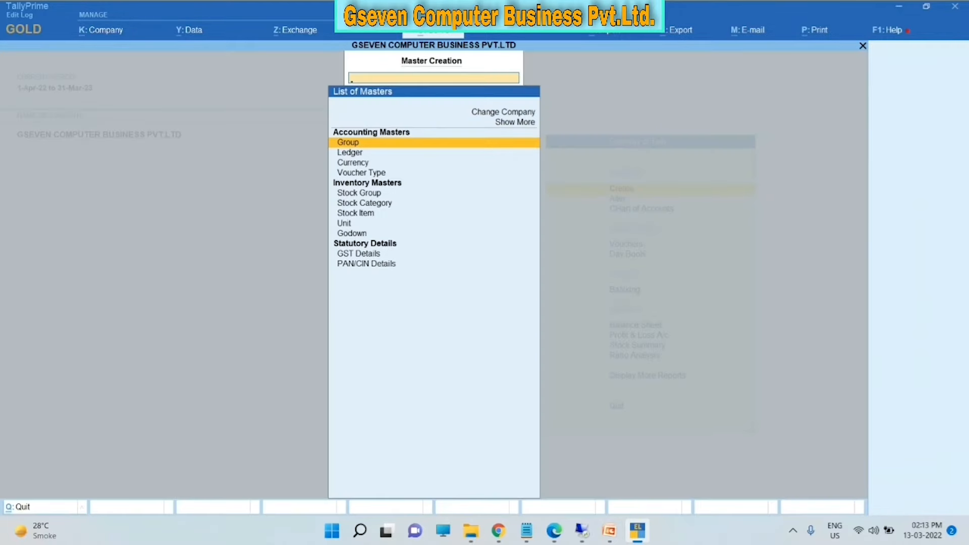
key(Down)
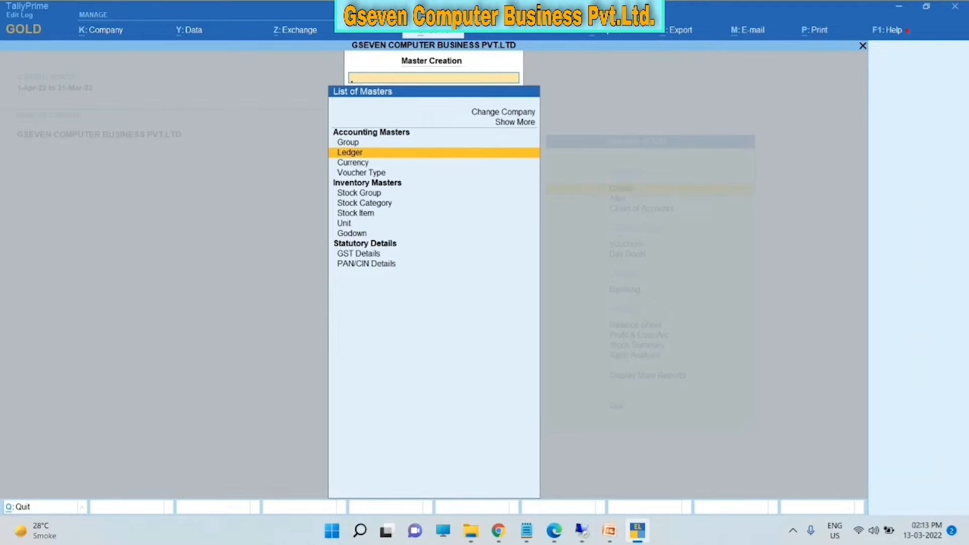
key(Return)
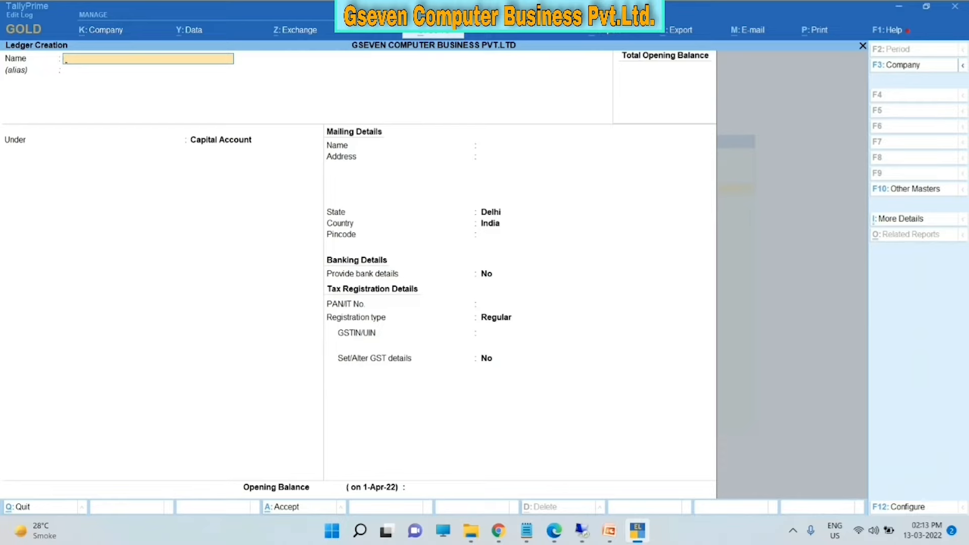
text(JAGDAMBA TRADERS)
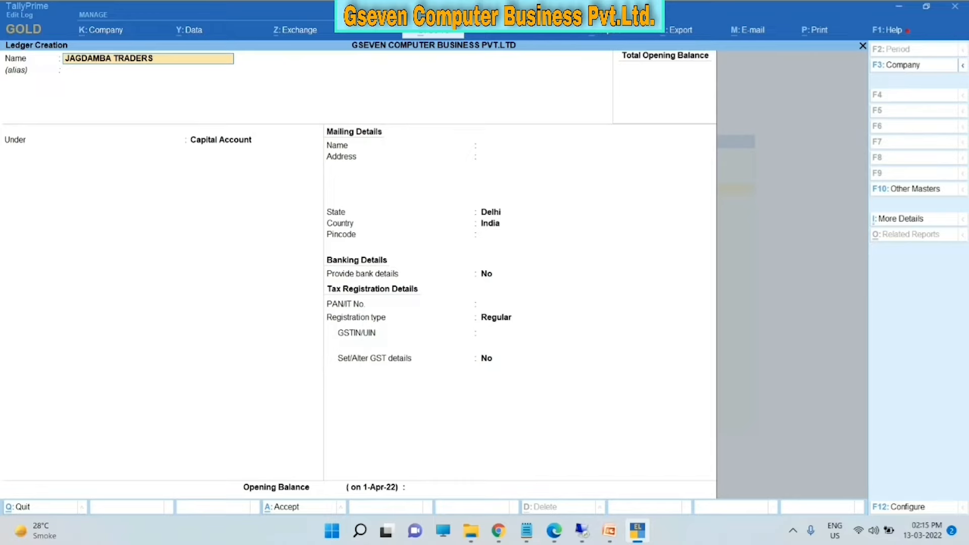
key(Return)
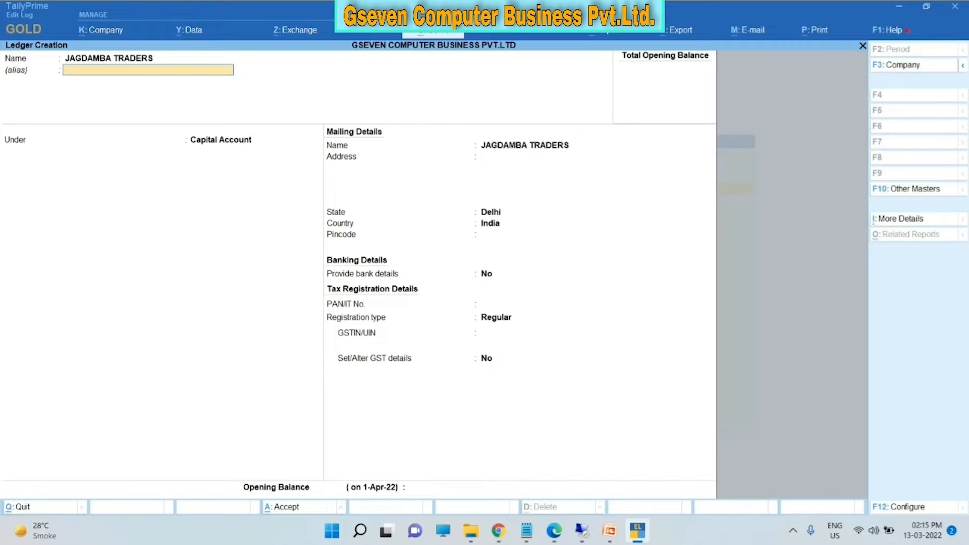
key(Return)
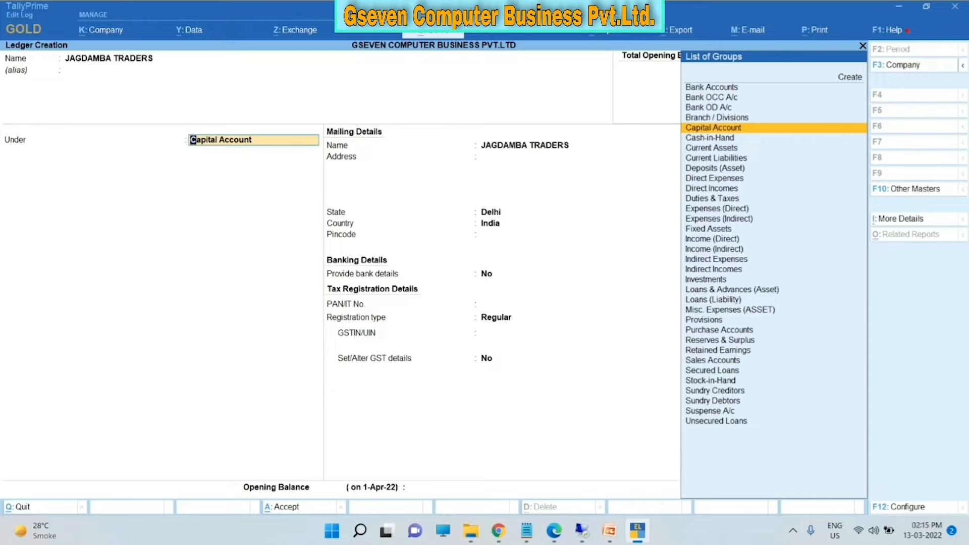
- Choose Sundry Creditors from the List of Groups as the ledger's parent group
key(Down)
key(Down)
key(Down)
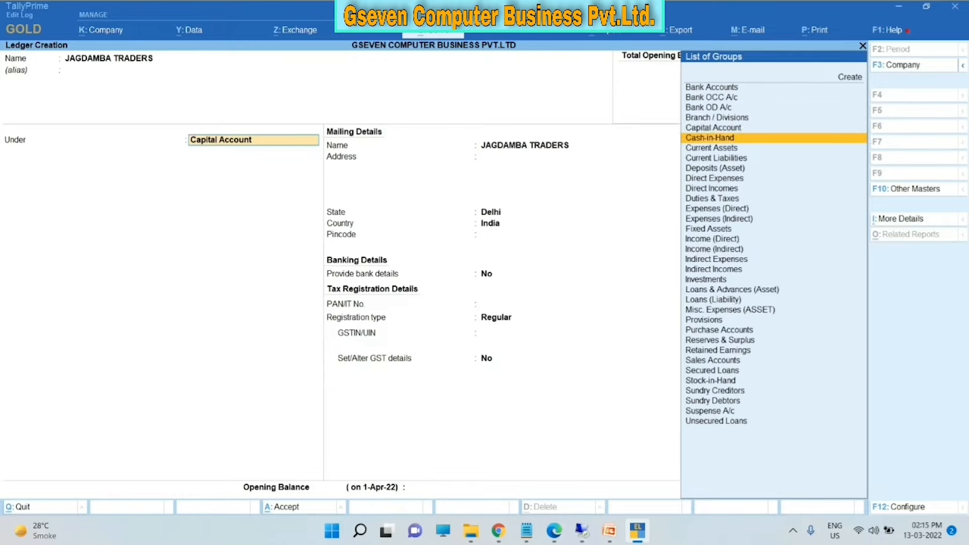
key(Down)
key(Down)
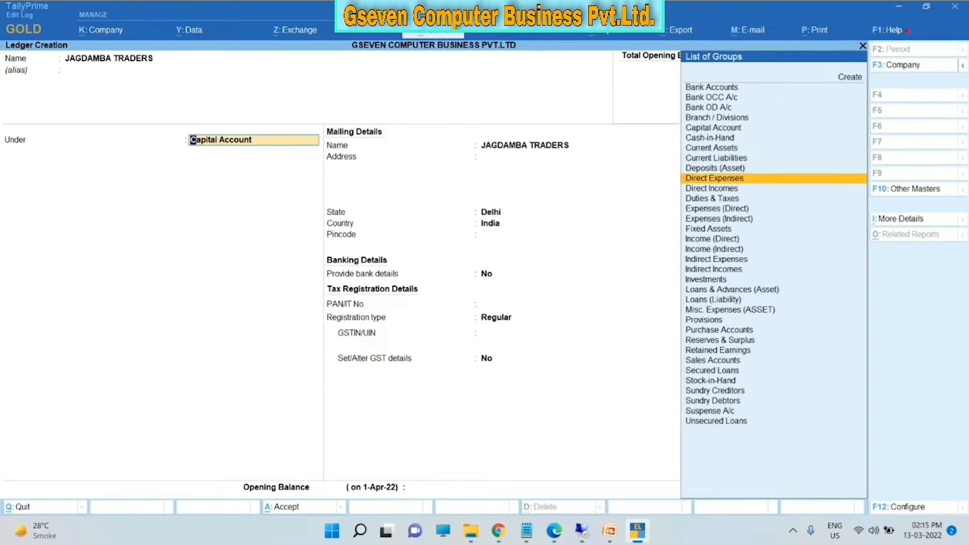
key(Down)
key(Down)
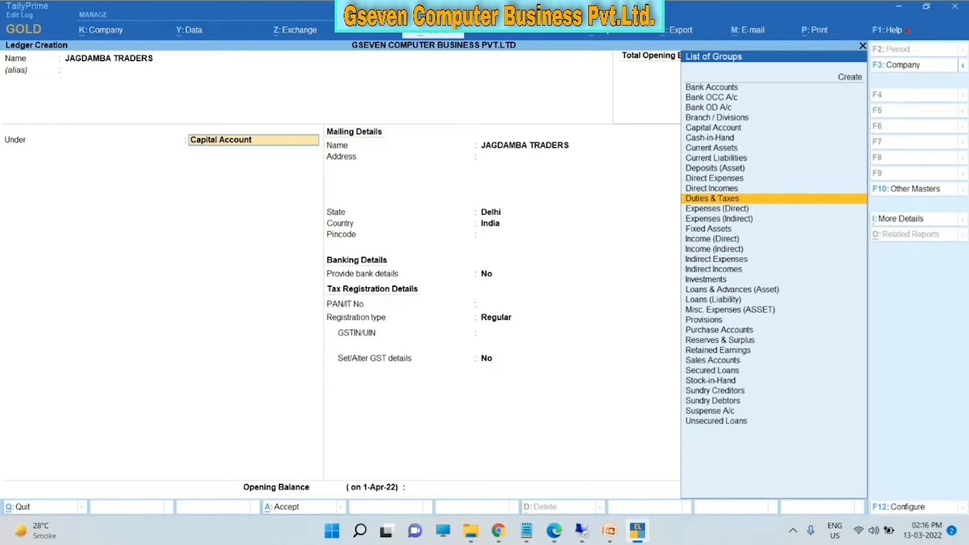
key(Down)
key(Down)
key(Down)
key(Down)
key(Down)
key(Down)
key(Down)
key(Down)
key(Down)
key(Down)
key(Down)
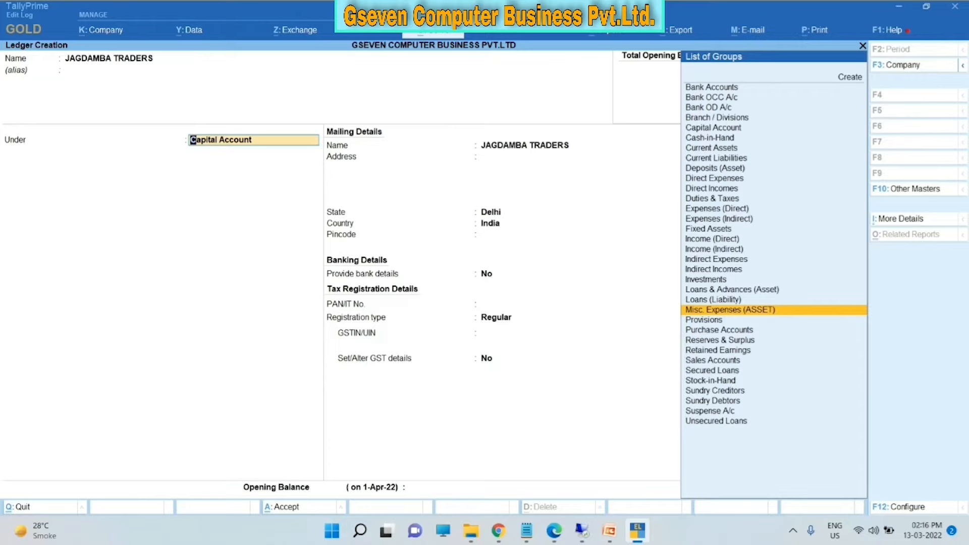
key(Down)
key(Down)
key(Down)
key(Down)
key(Down)
key(Down)
key(Down)
key(Down)
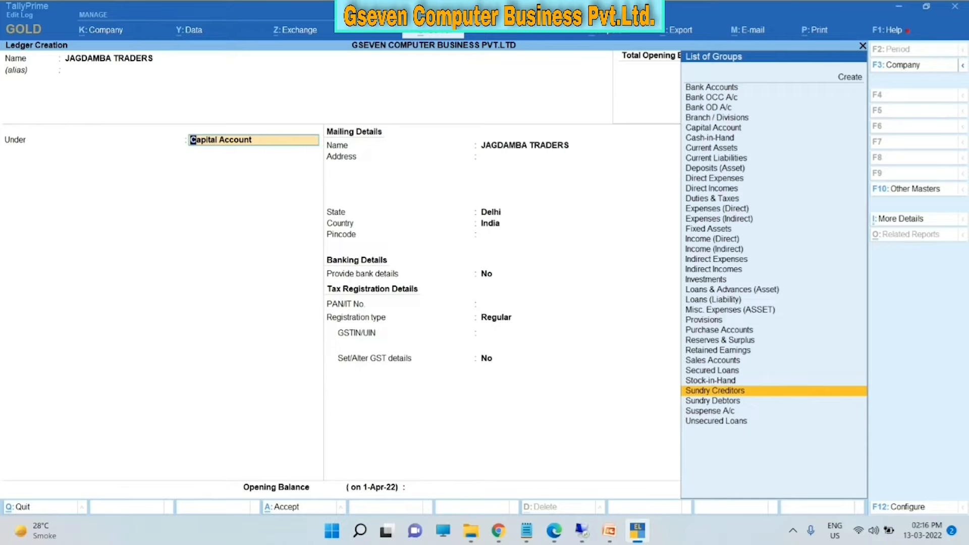
key(Down)
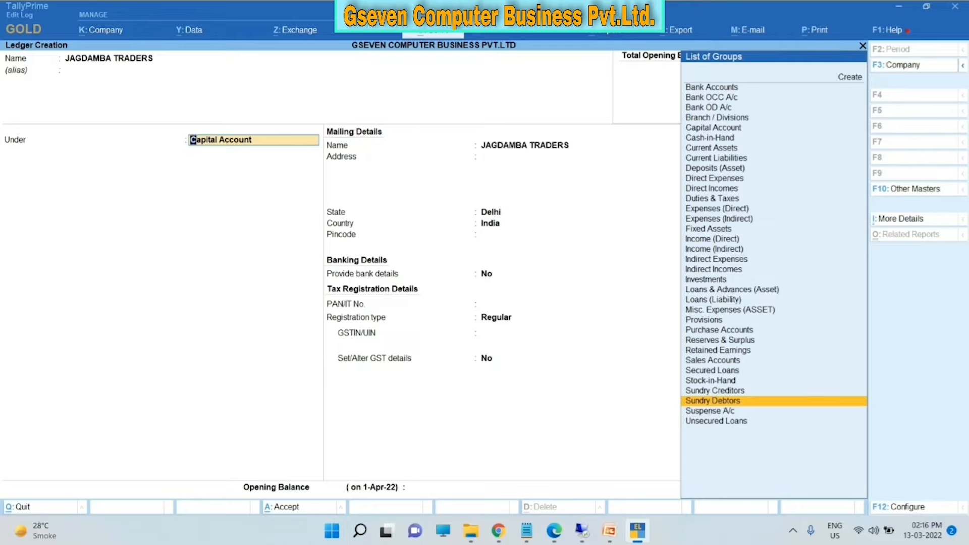
key(Up)
key(Down)
key(Up)
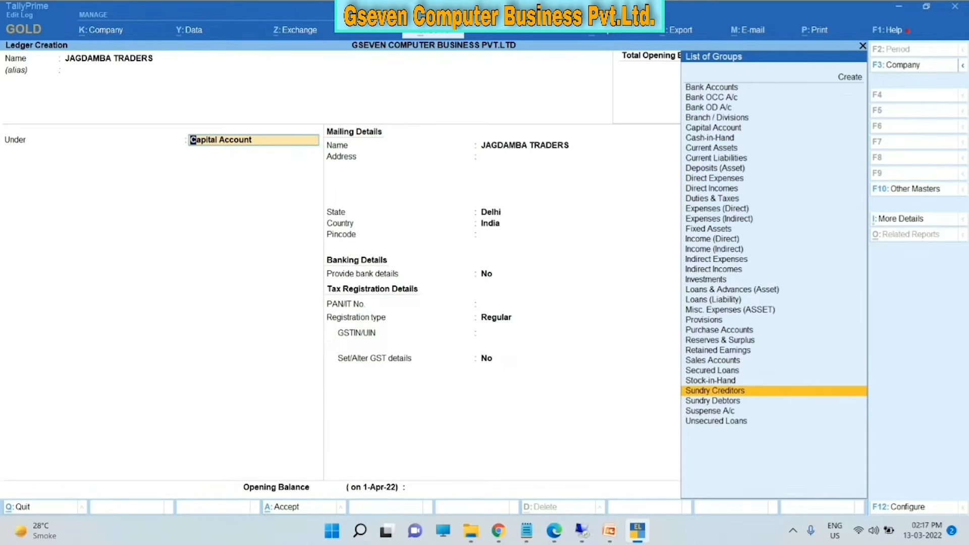
key(Return)
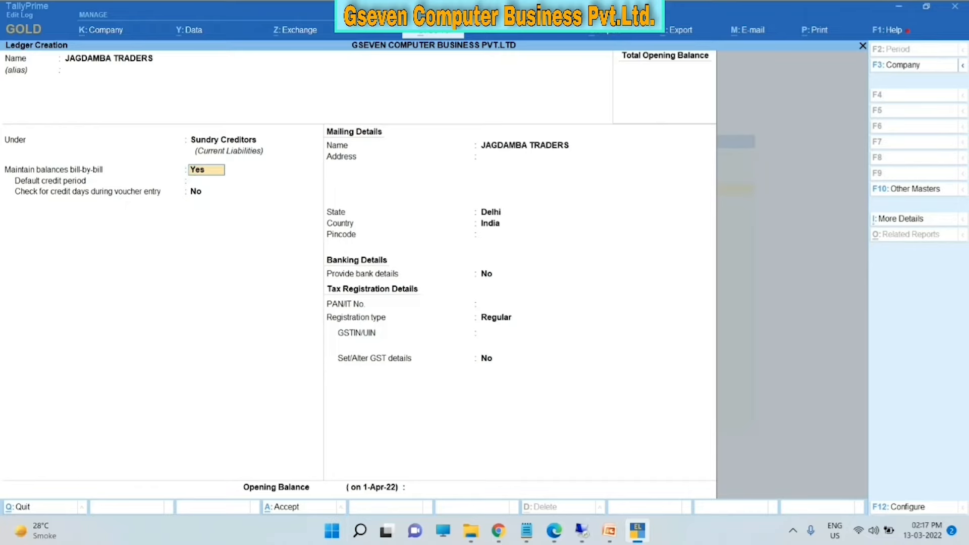
- Enter the supplier's address, keep Delhi as the state, and enter the corrected pincode
key(Return)
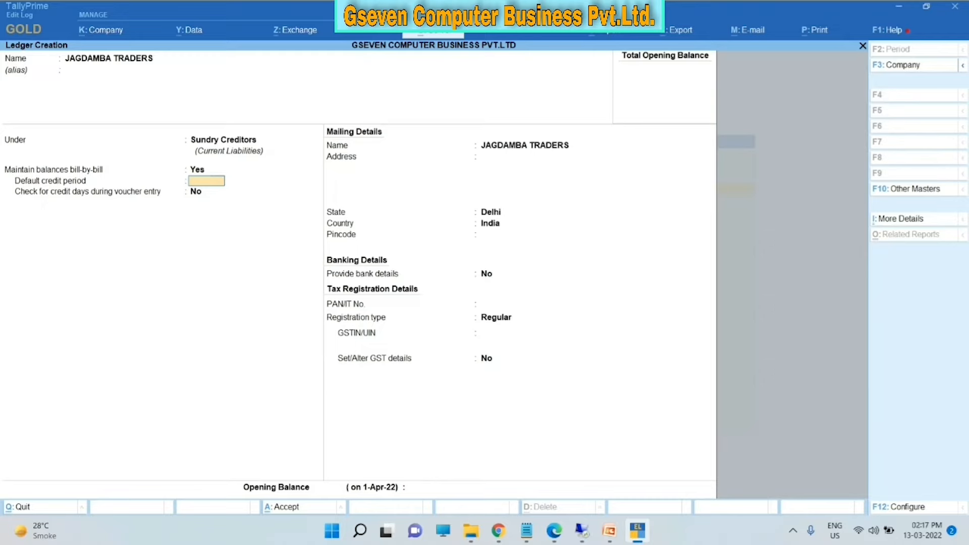
key(Return)
key(Return)
key(Return)
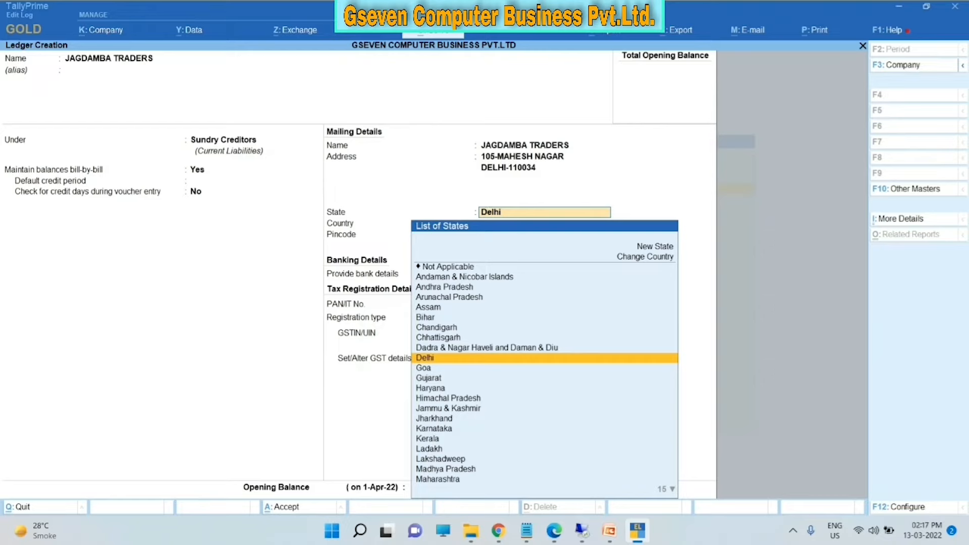
key(Return)
text(110043)
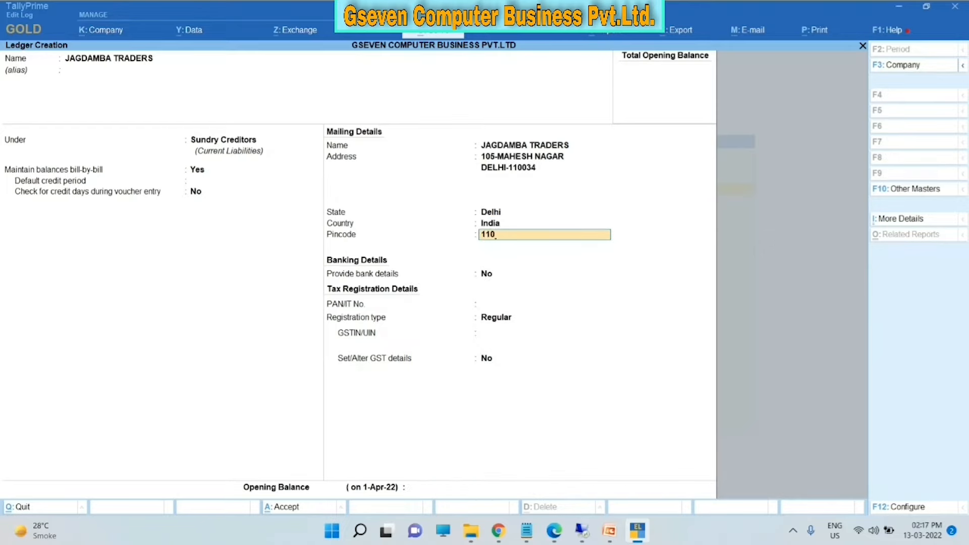
key(BackSpace)
key(BackSpace)
text(43)
key(BackSpace)
key(BackSpace)
text(34)
key(Return)
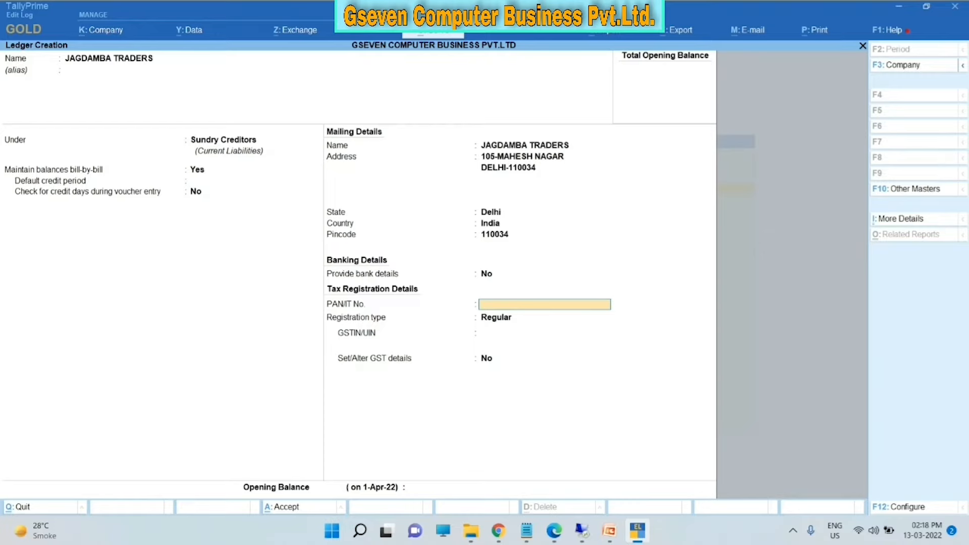
- Keep Regular registration type, enter the supplier's GSTIN, and return to the top of the form
key(Return)
key(Return)
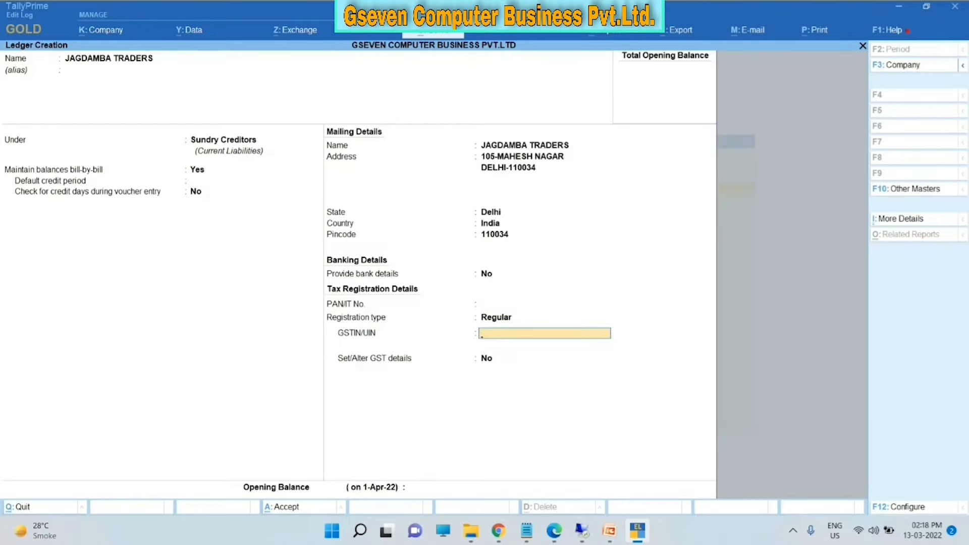
key(ctrl+alt+v)
key(Return)
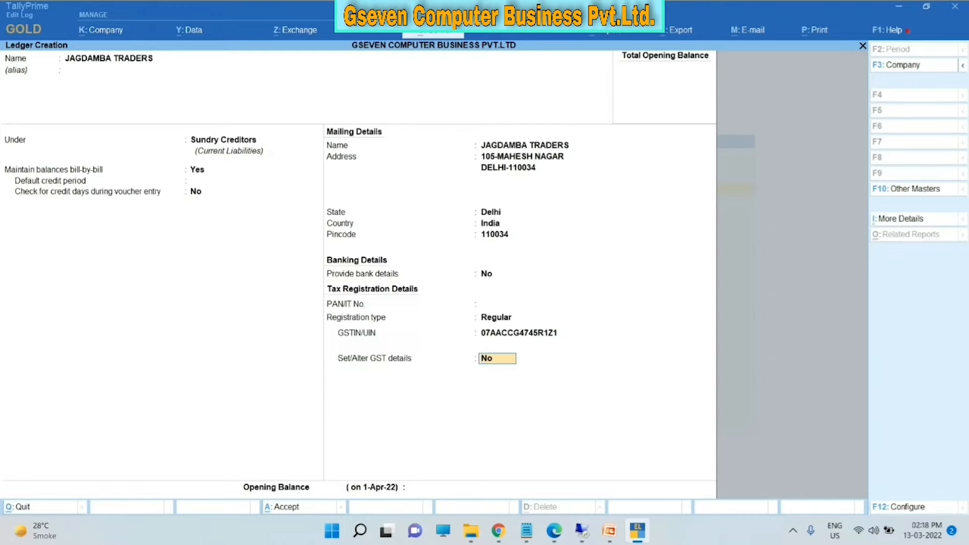
key(ctrl+Home)
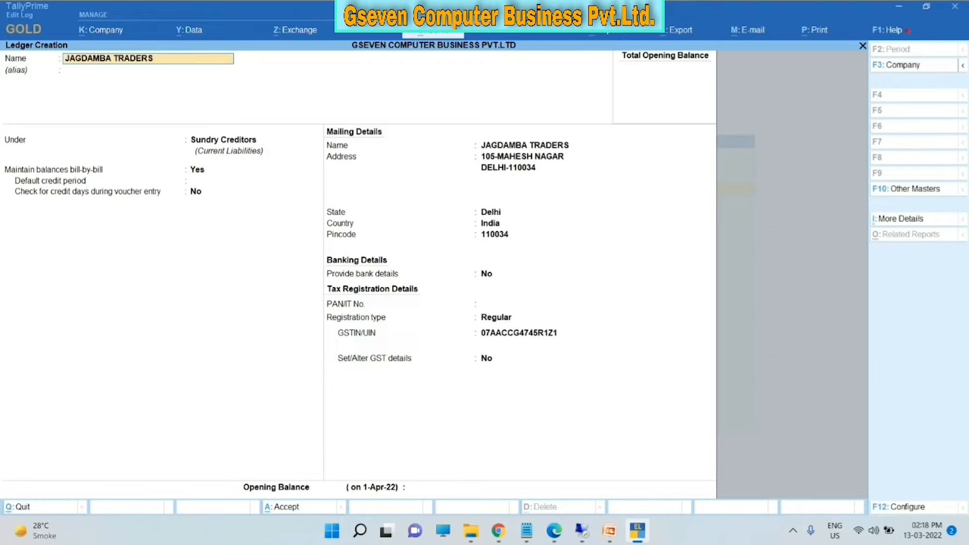
- Go to the second address line and open the F12 ledger configuration
click(508, 168)
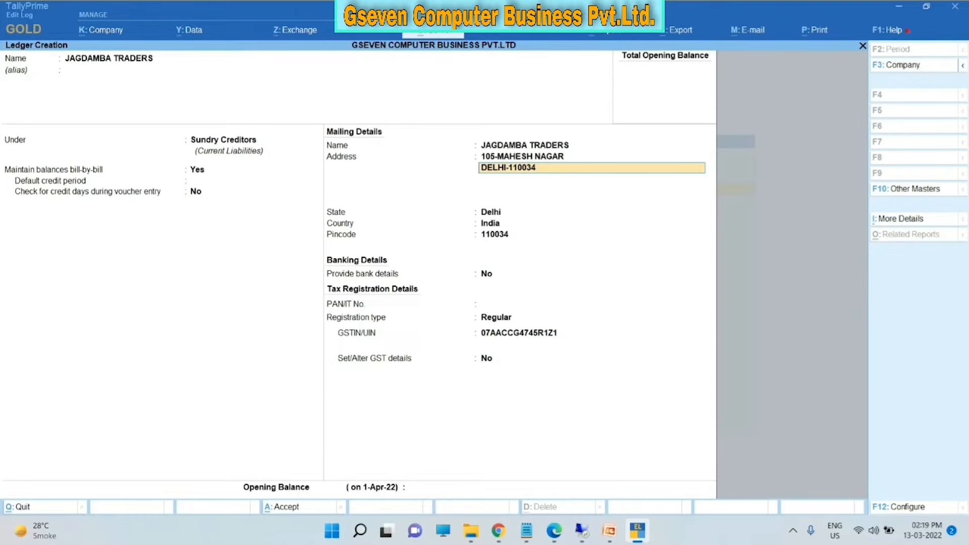
key(F12)
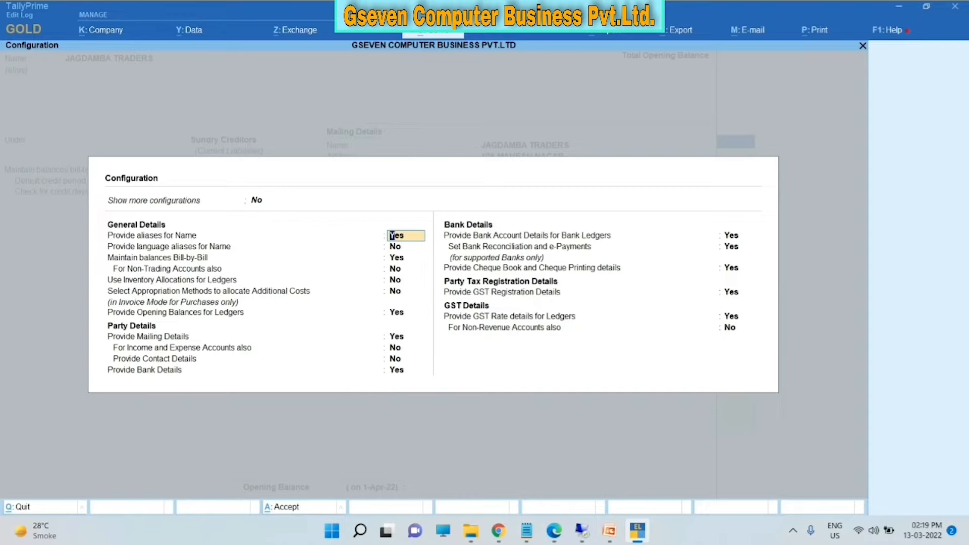
- Turn on Provide Contact Details and show all configuration options, then return to the ledger form
click(396, 359)
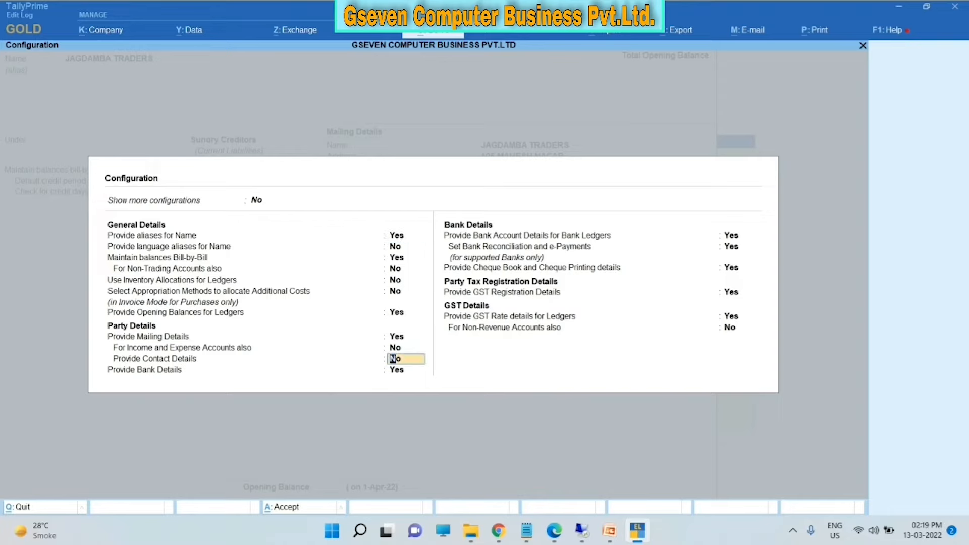
key(y)
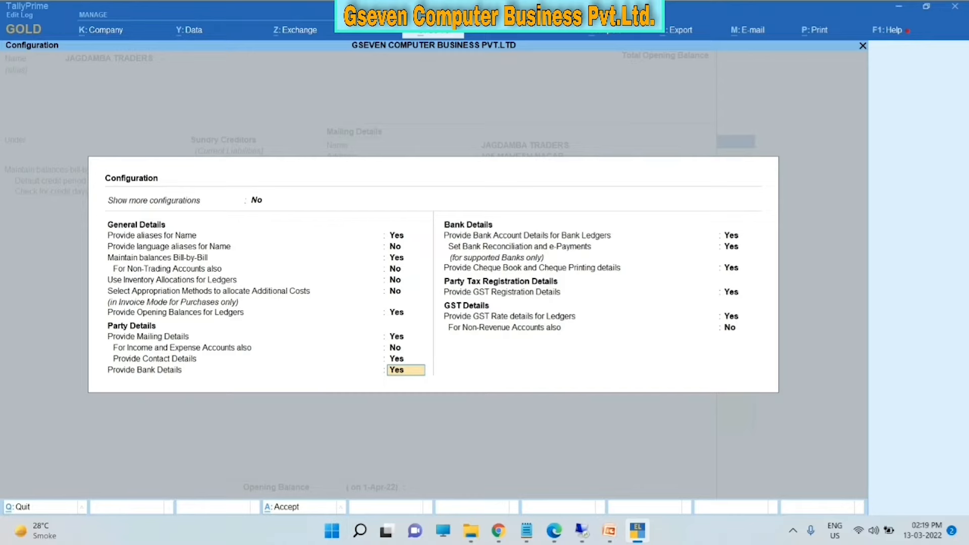
click(257, 200)
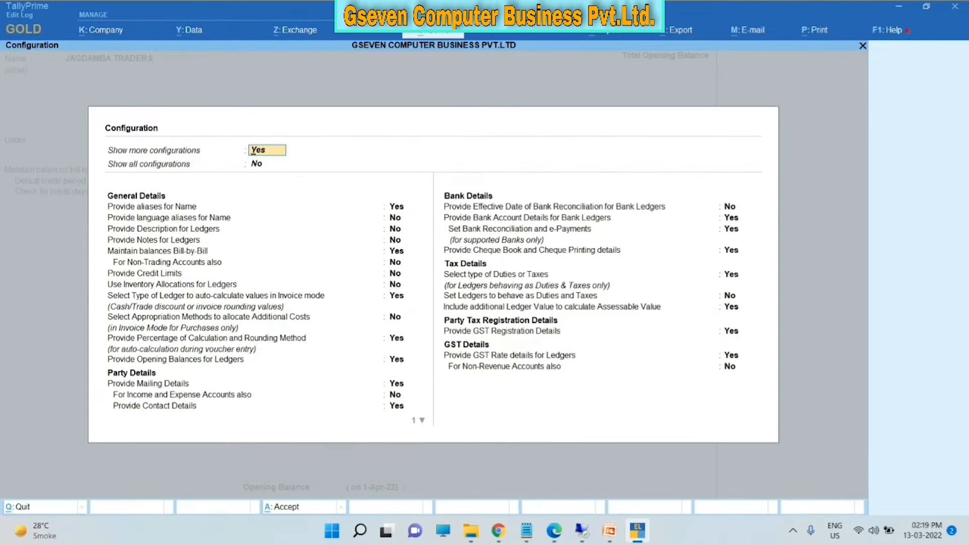
key(Return)
text(y)
key(Return)
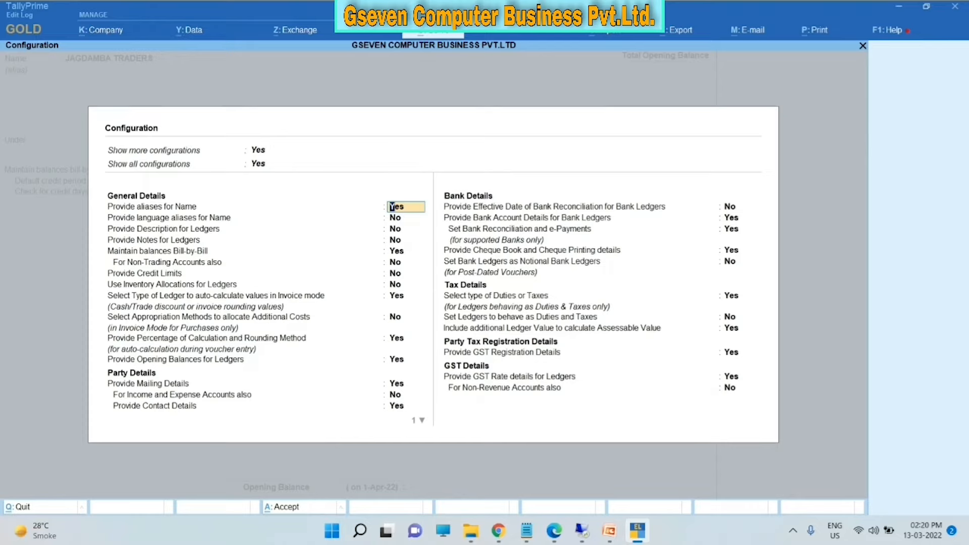
key(Return)
key(Return)
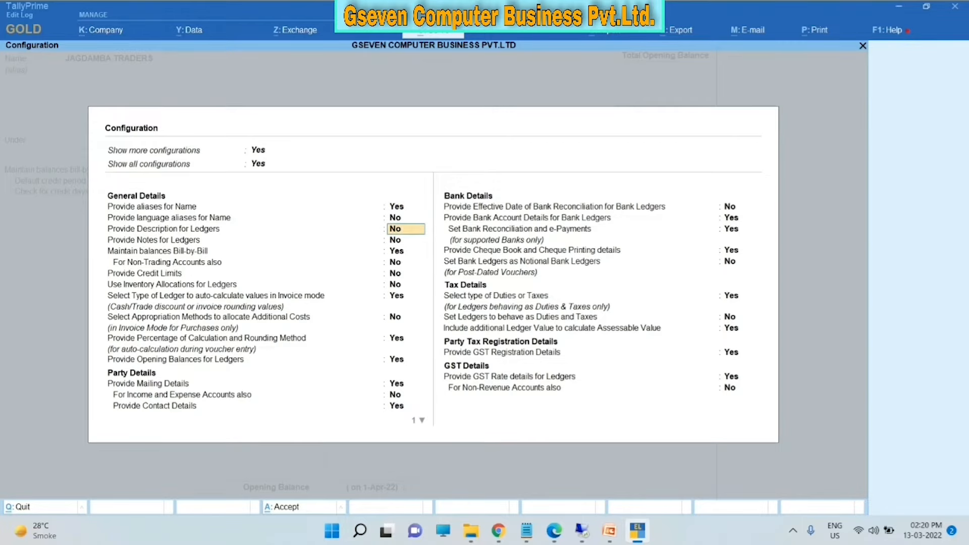
key(Escape)
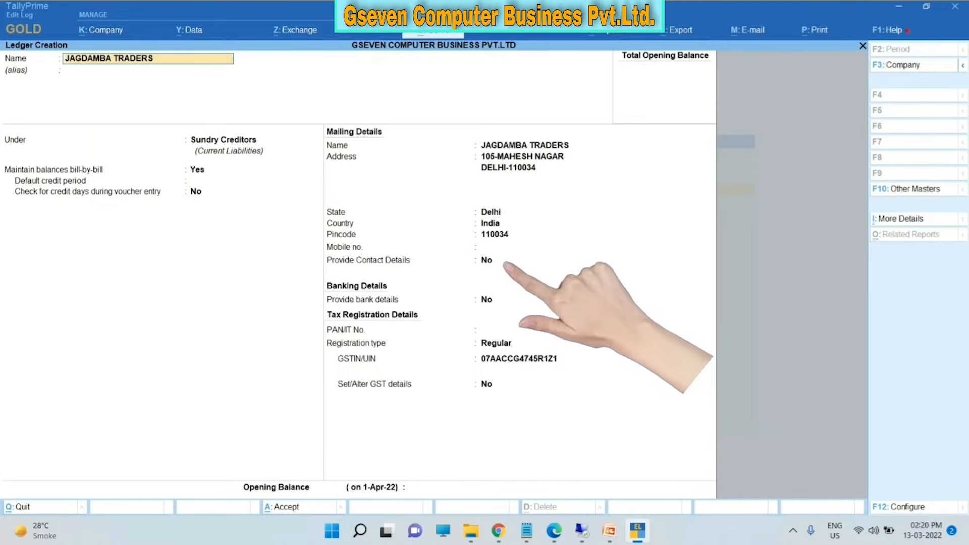
click(487, 261)
- Turn on contact details and enter the contact person's name and phone number, skipping fax and e-mail
key(y)
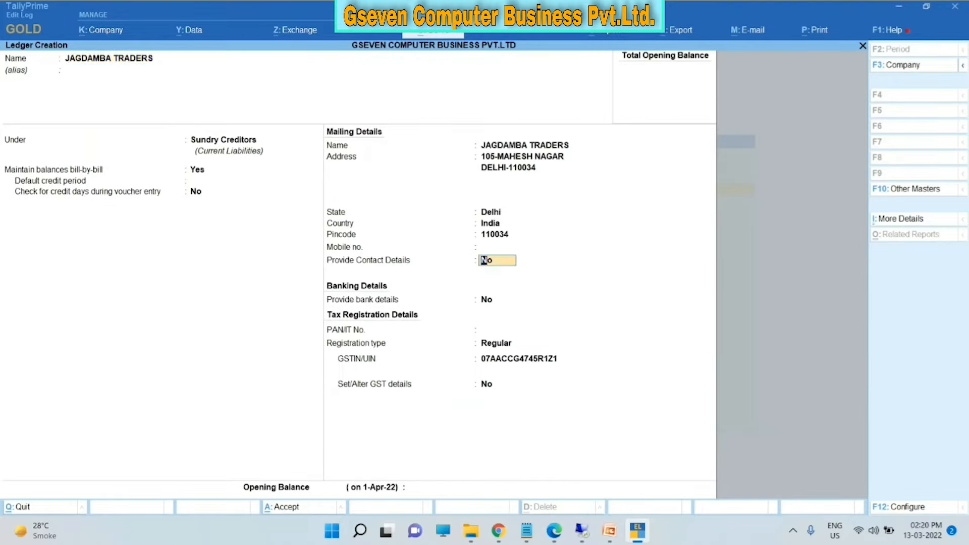
key(Return)
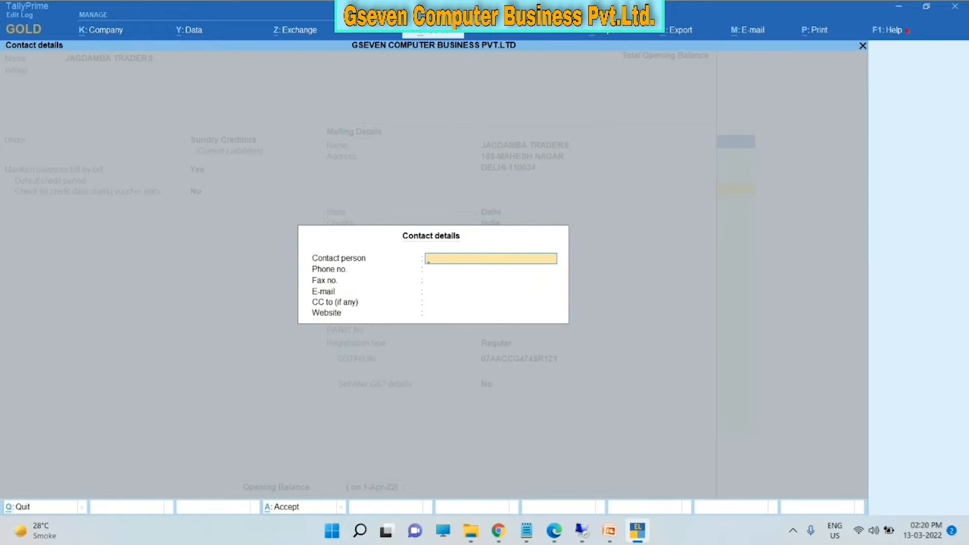
text(MAHES)
key(Return)
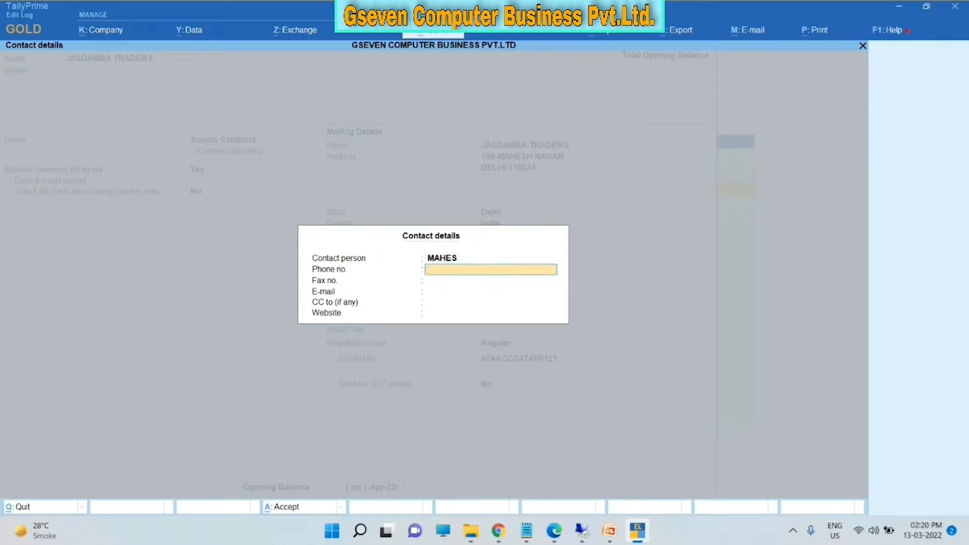
key(Return)
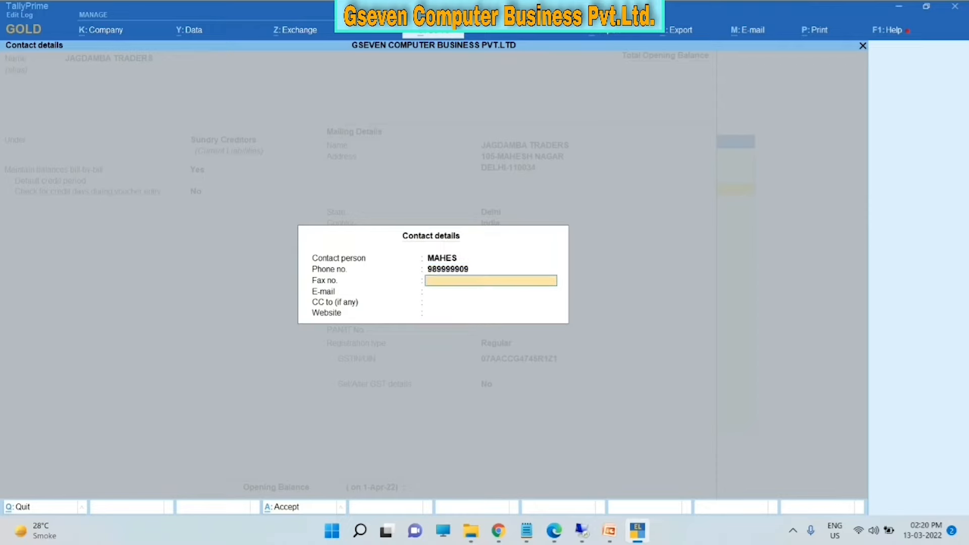
key(Return)
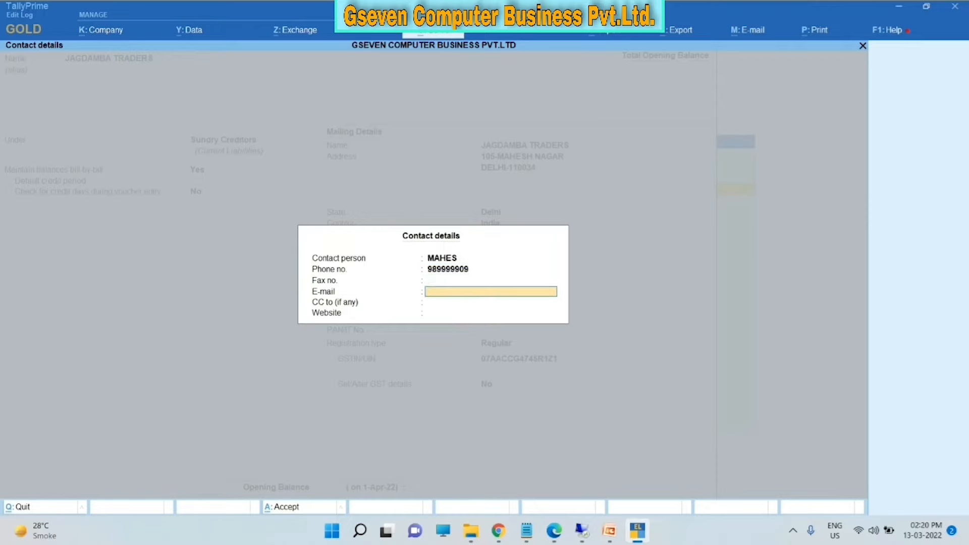
key(Return)
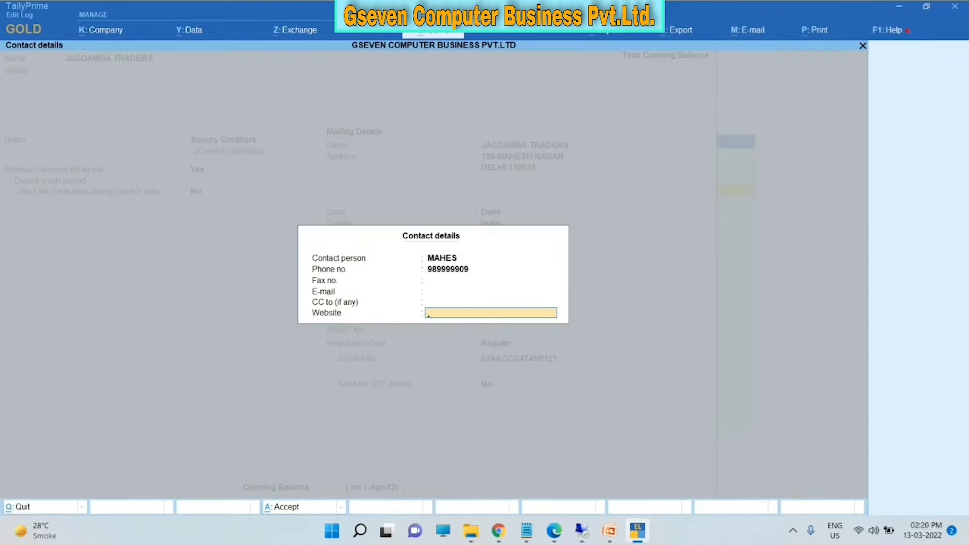
key(Return)
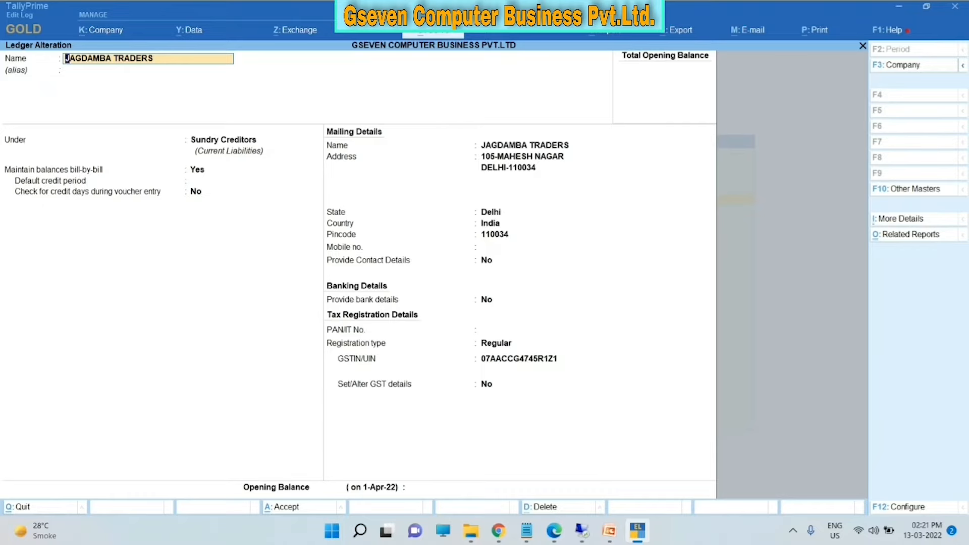
- Confirm JAGDAMBA TRADERS unchanged (Sundry Creditors, Delhi, Regular), save it, and exit to the Gateway of Tally
key(Return)
key(Return)
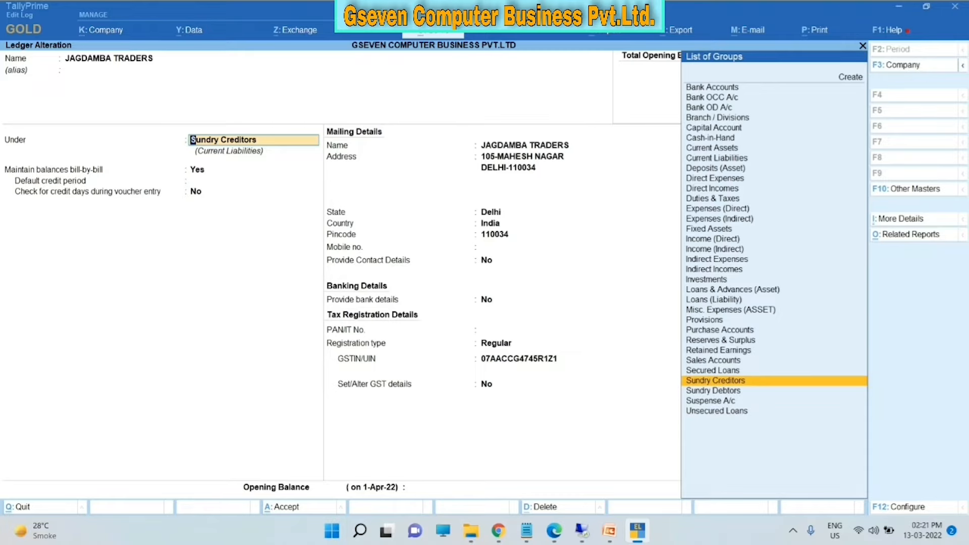
key(Return)
key(Return)
key(Return)
key(Return)
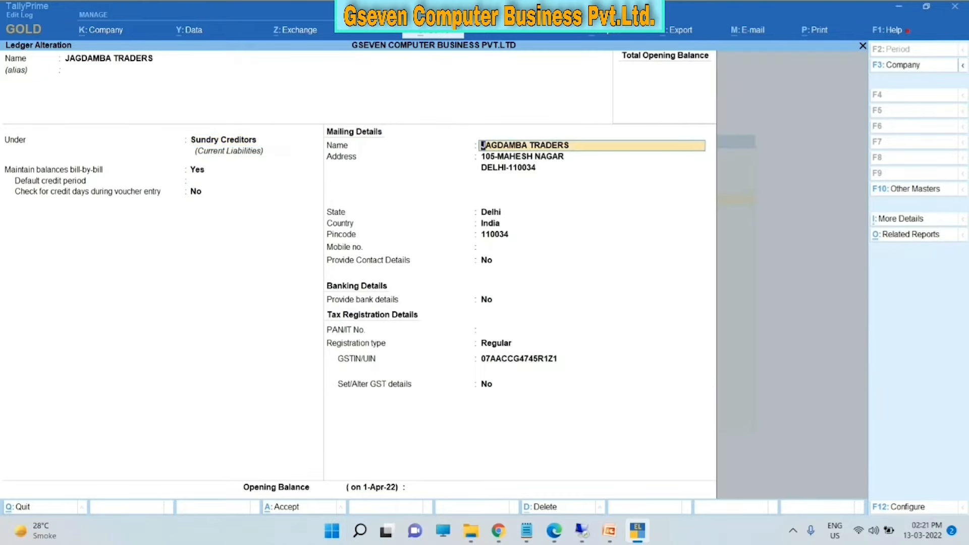
key(Return)
key(Return)
key(Return)
key(Return)
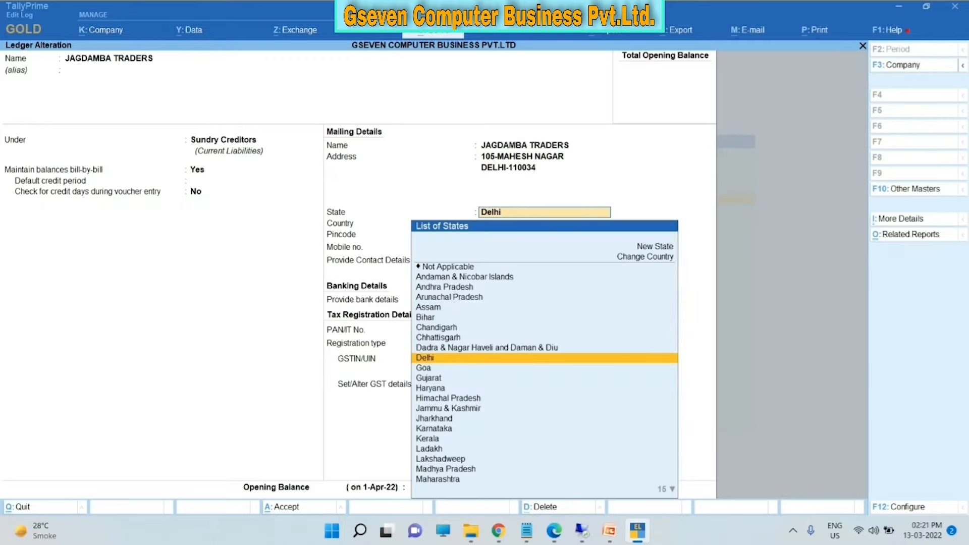
key(Return)
key(Return)
key(Return)
key(Return)
key(Return)
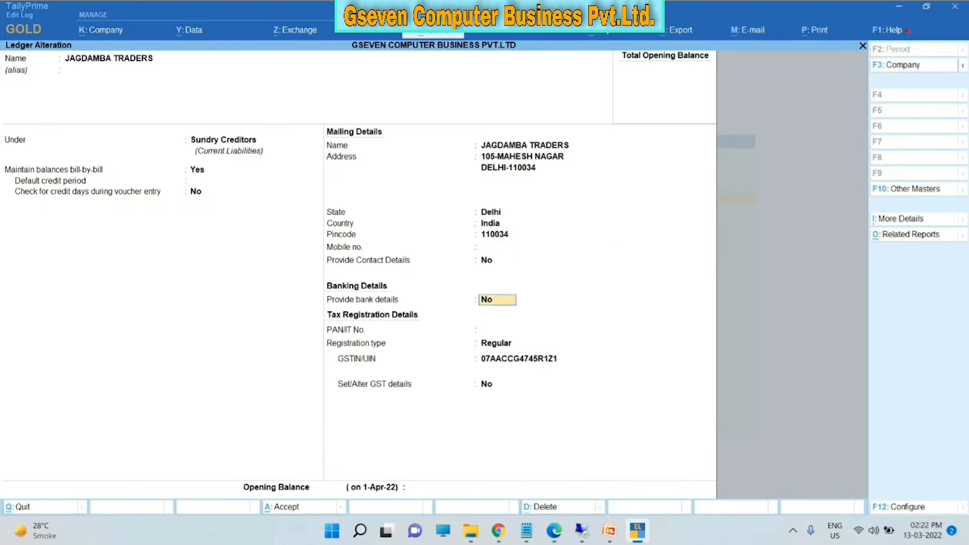
key(Return)
key(Return)
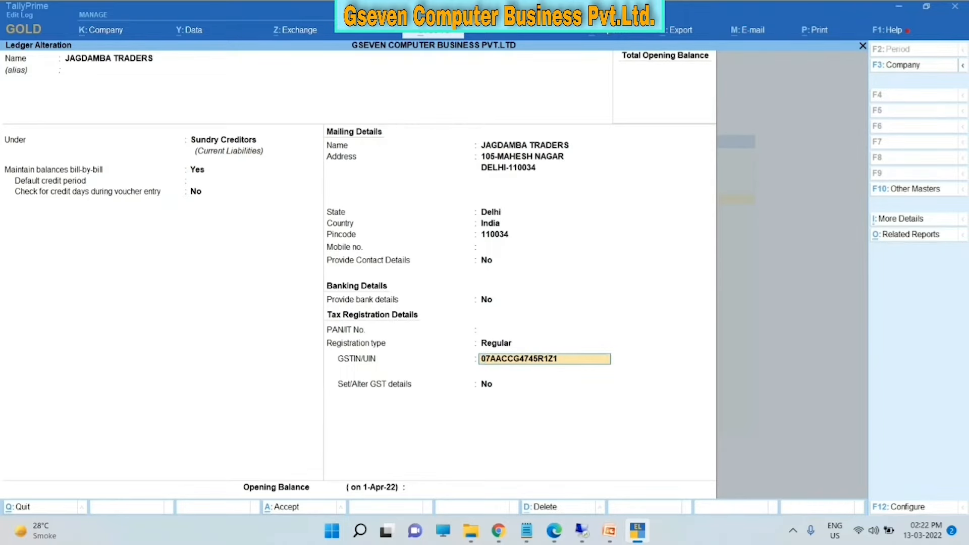
key(ctrl+a)
key(Escape)
key(Escape)
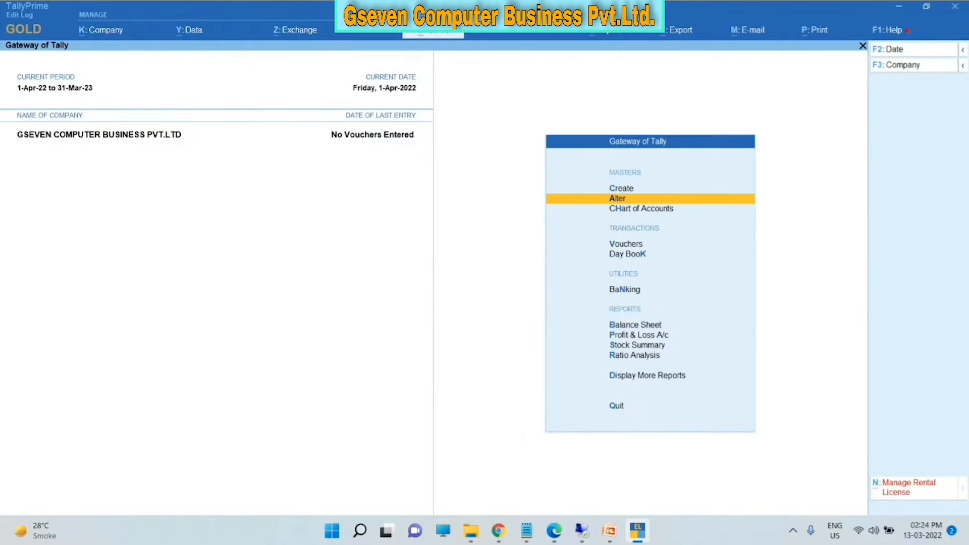
mouse_move(609, 530)
click(598, 480)
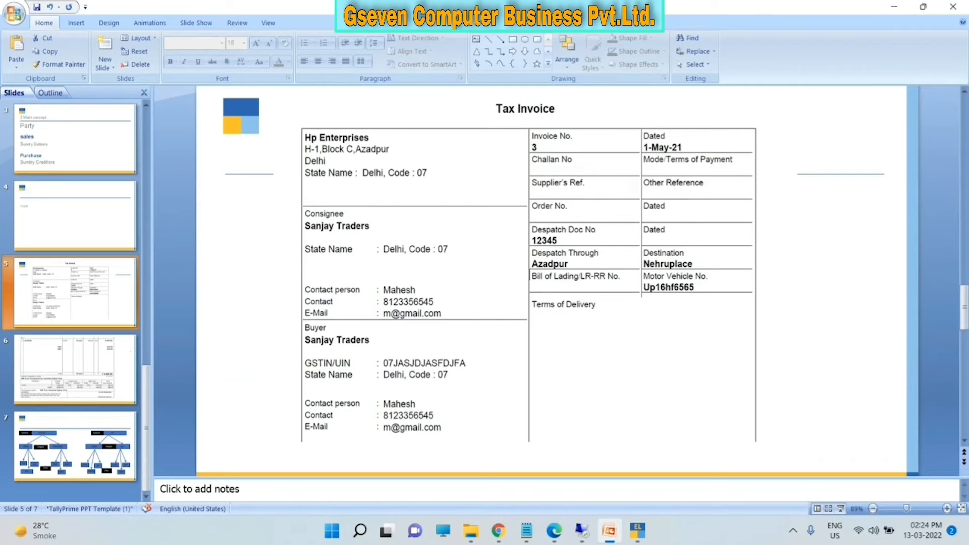
click(76, 383)
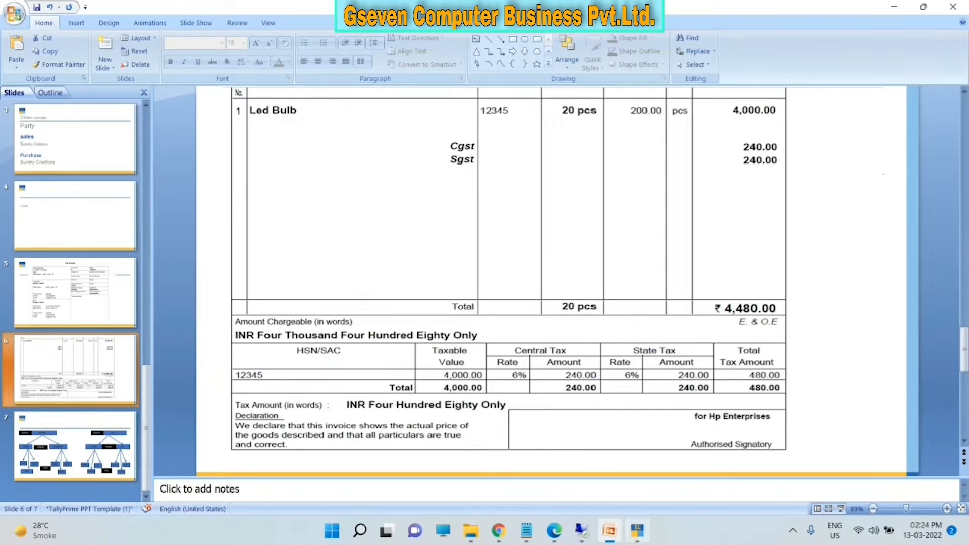
click(638, 531)
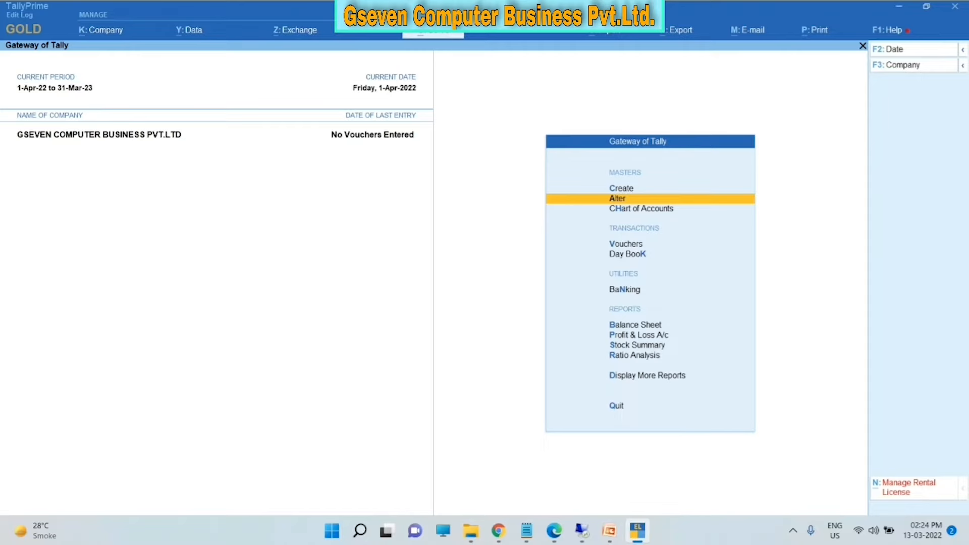
key(Up)
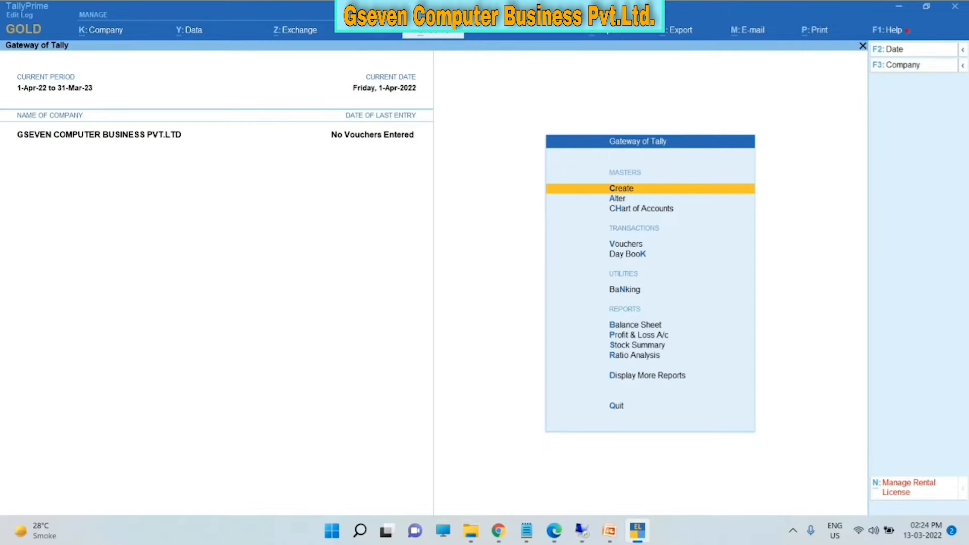
- Open the Stock Item creation form from the masters list, then quit it without saving
key(Return)
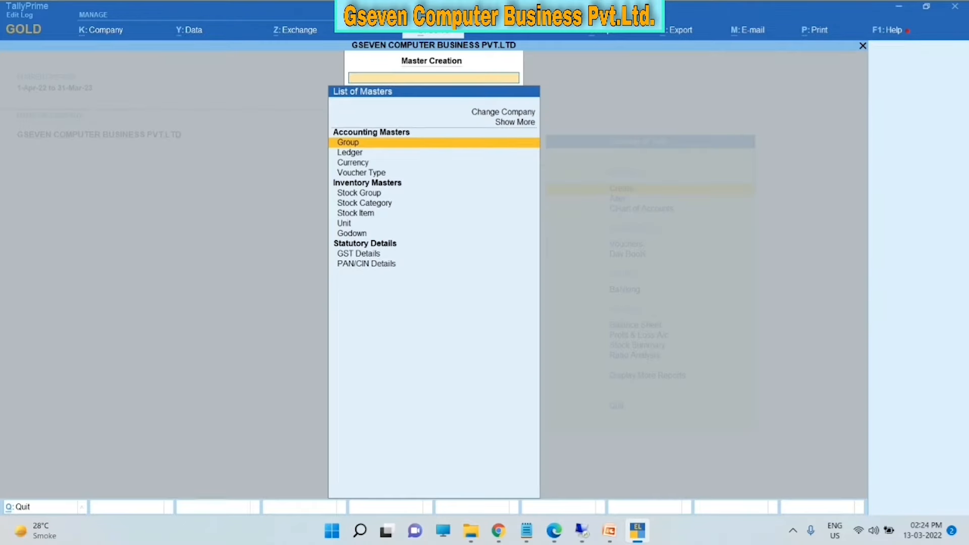
key(Down)
key(Down)
key(Down)
key(Down)
key(Down)
key(Down)
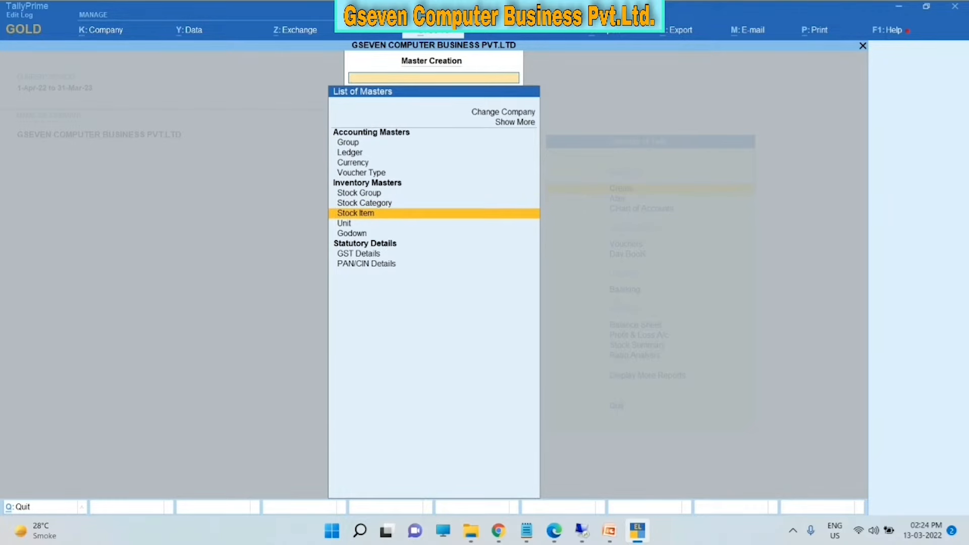
key(Return)
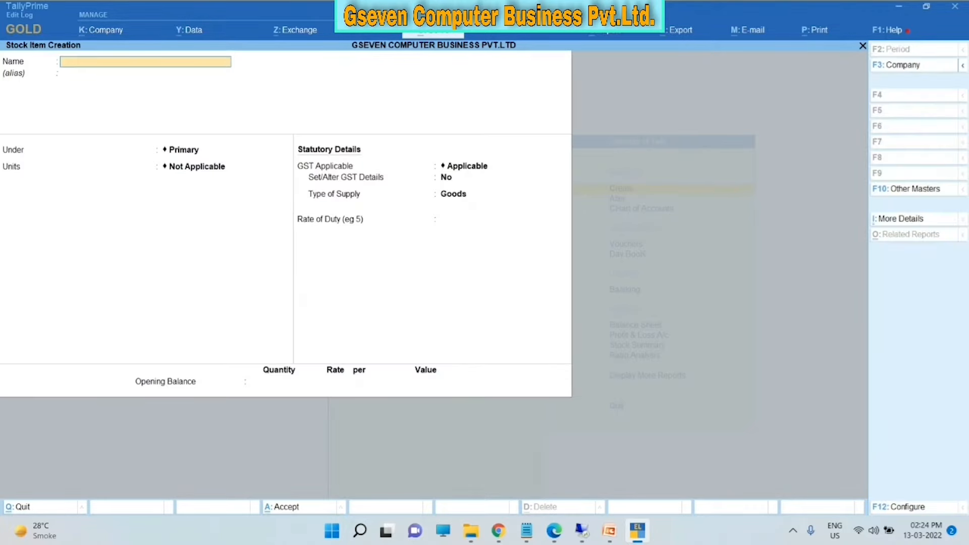
key(Escape)
key(y)
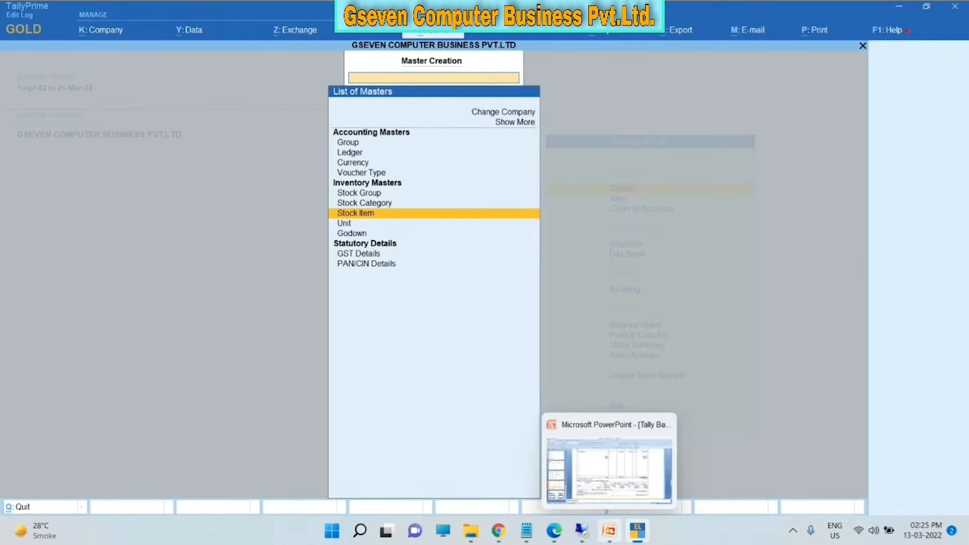
click(609, 531)
- Compare slide 7's MOBILE and TV stock group diagram with TallyPrime's Stock Group master
click(75, 446)
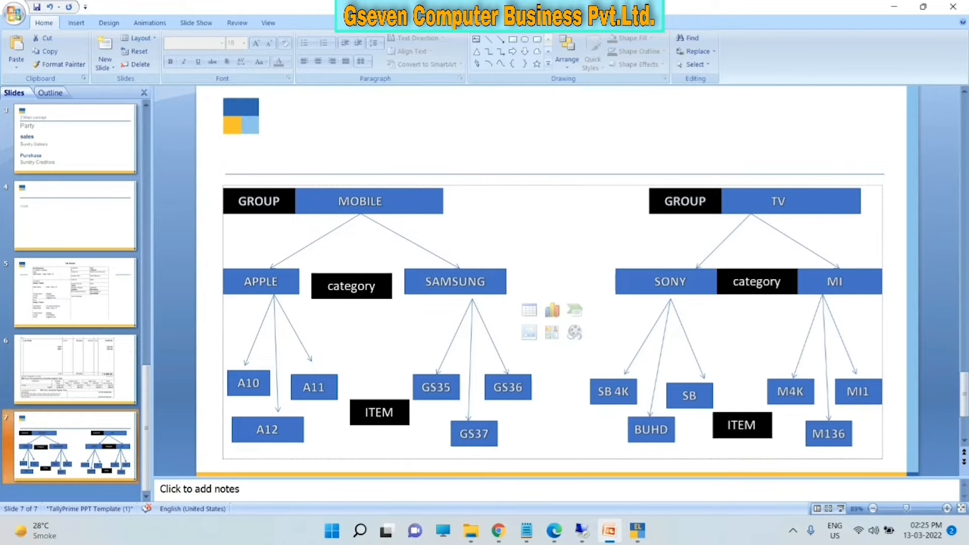
click(638, 530)
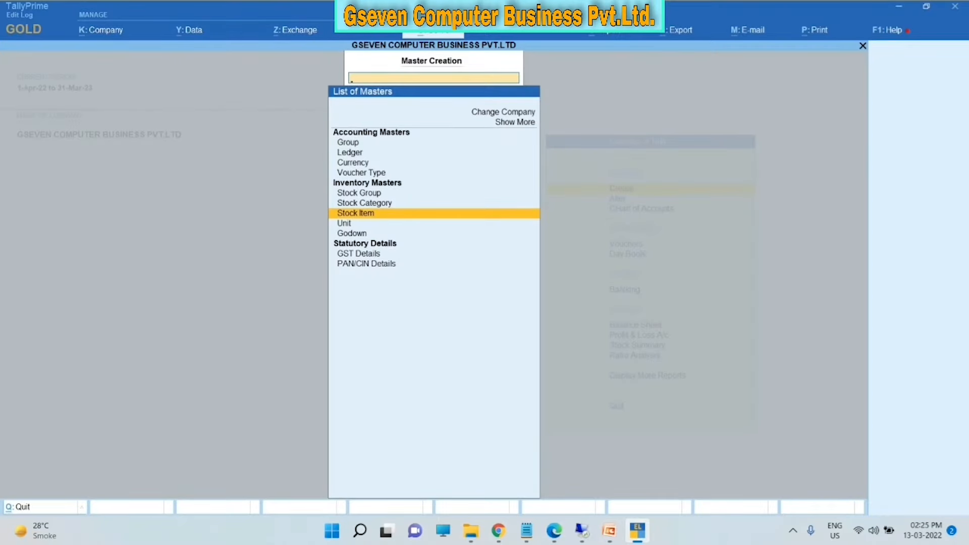
key(Up)
key(Up)
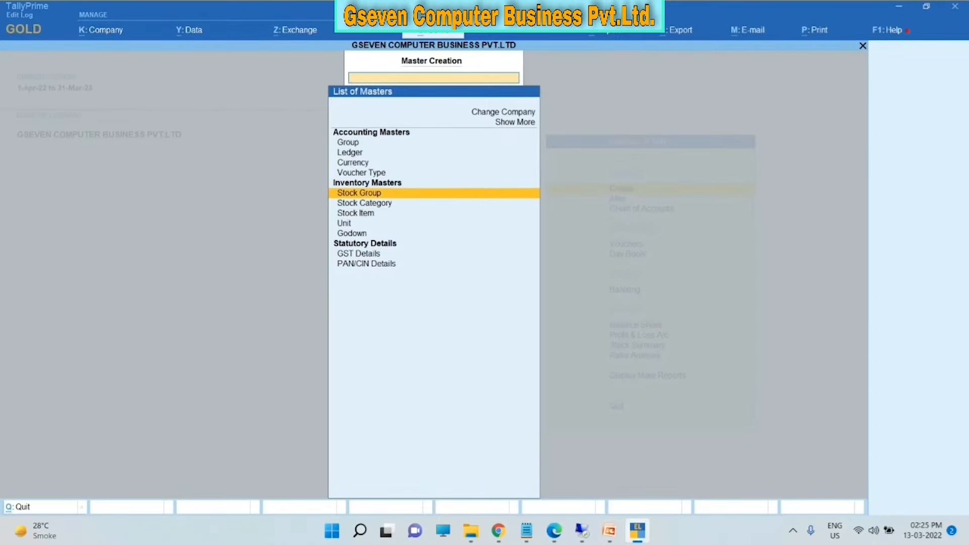
click(609, 530)
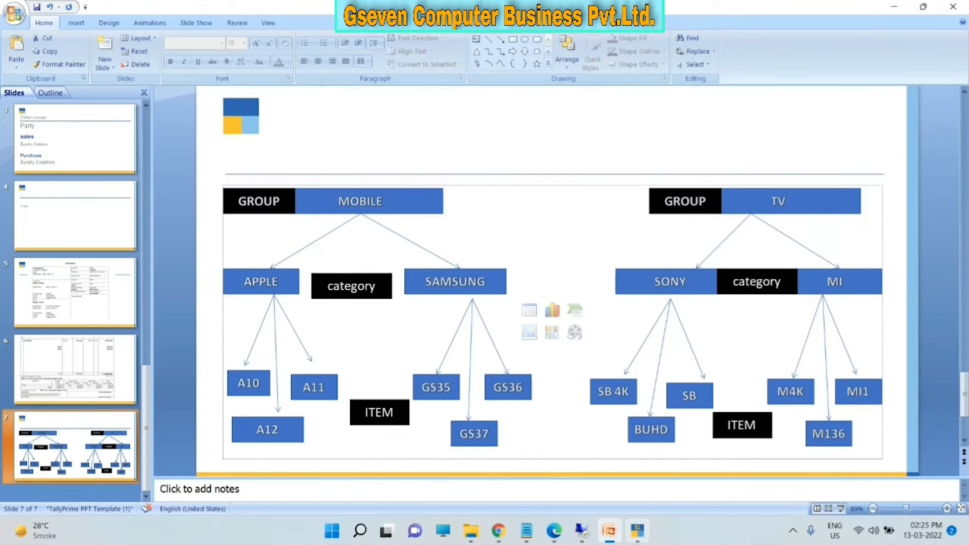
click(638, 530)
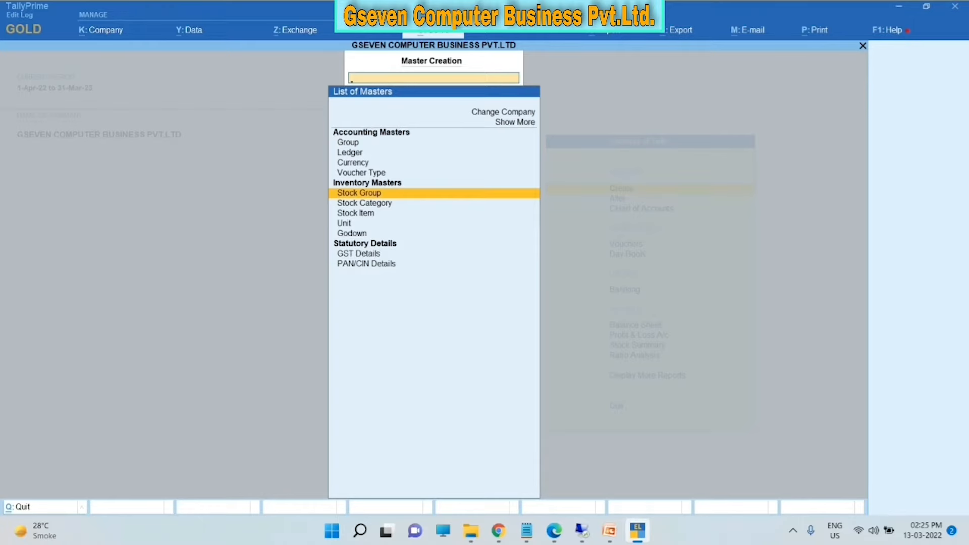
click(610, 531)
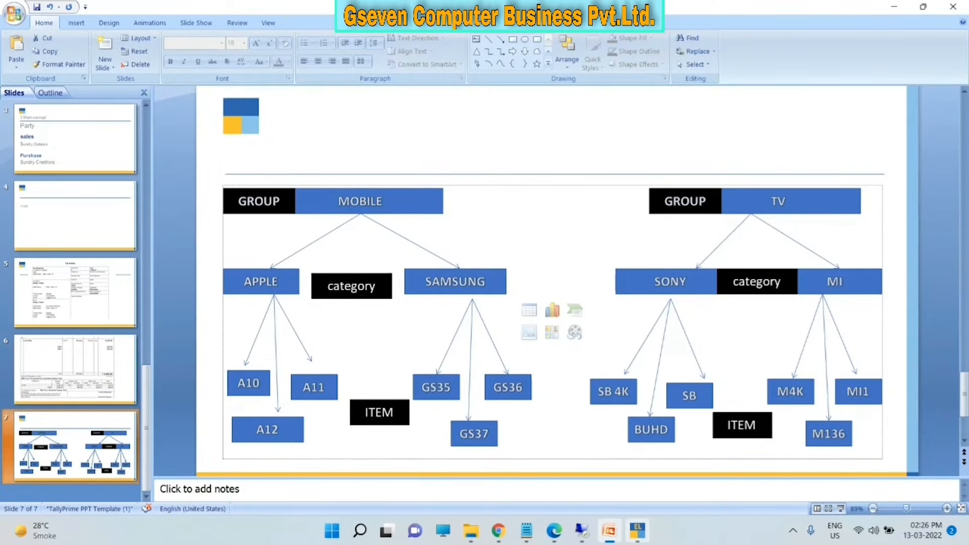
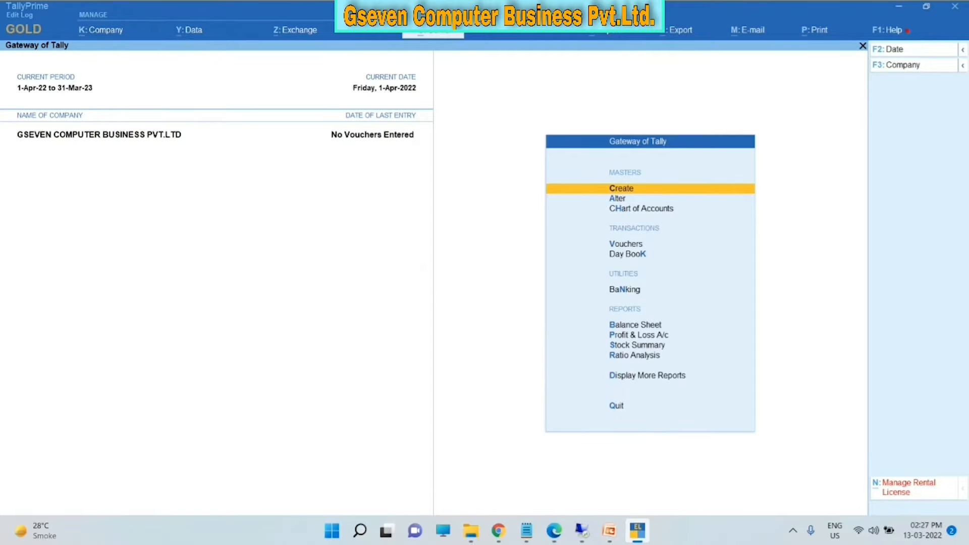
- From Gateway of Tally, open a blank Stock Item Creation form via the List of Masters
key(Return)
key(Down)
key(Down)
key(Down)
key(Down)
key(Down)
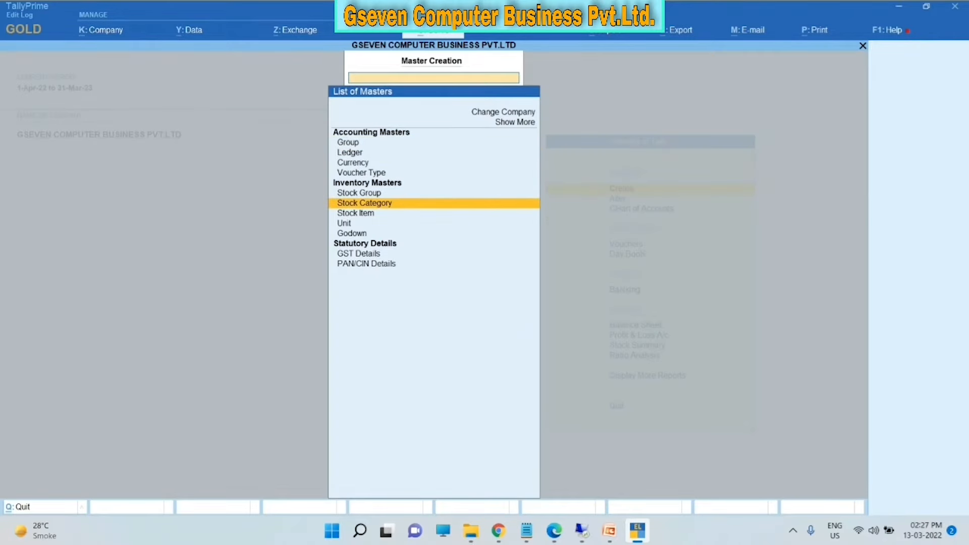
key(Down)
key(Return)
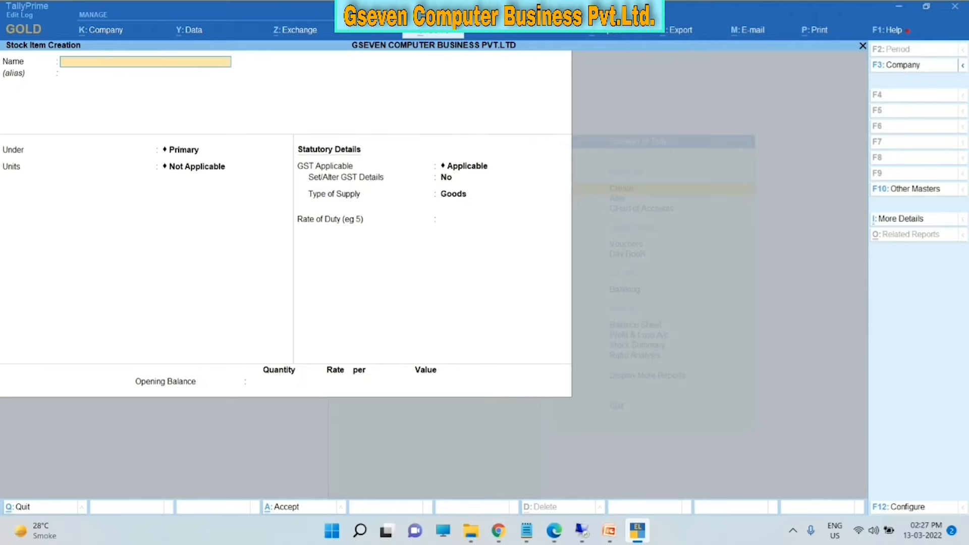
- Enter stock item name TALLY SINGLE USER, alias 123456, and keep group Primary
text(TALLY SINGLE USER)
key(Return)
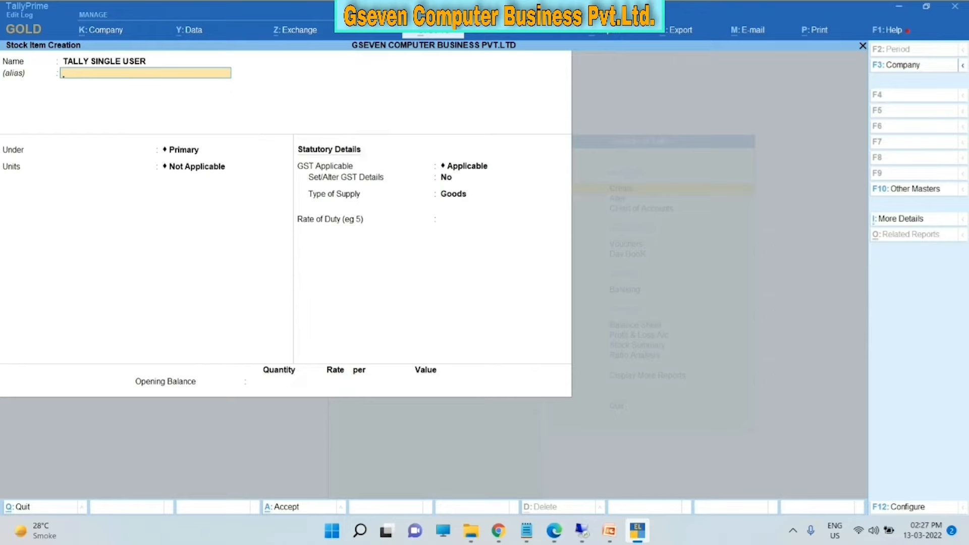
text(123456)
key(Return)
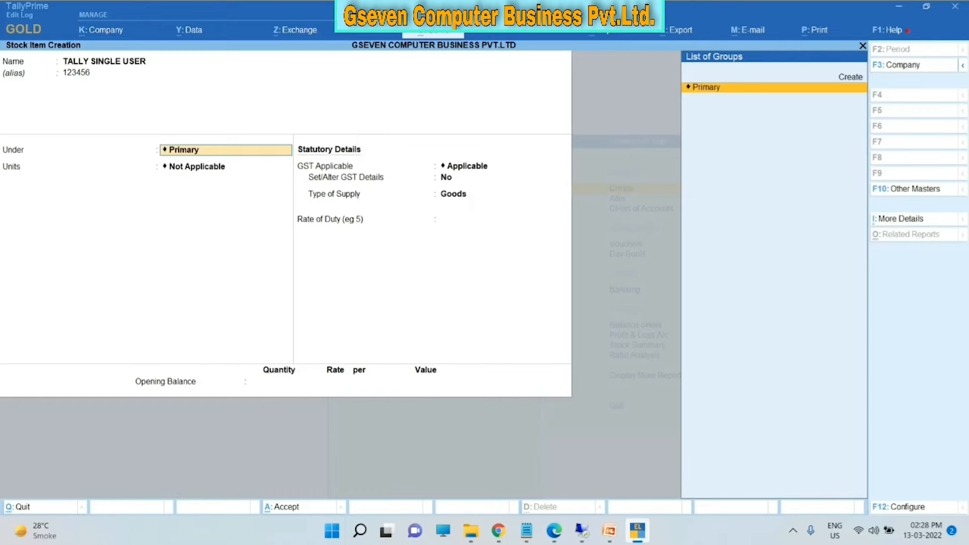
key(Return)
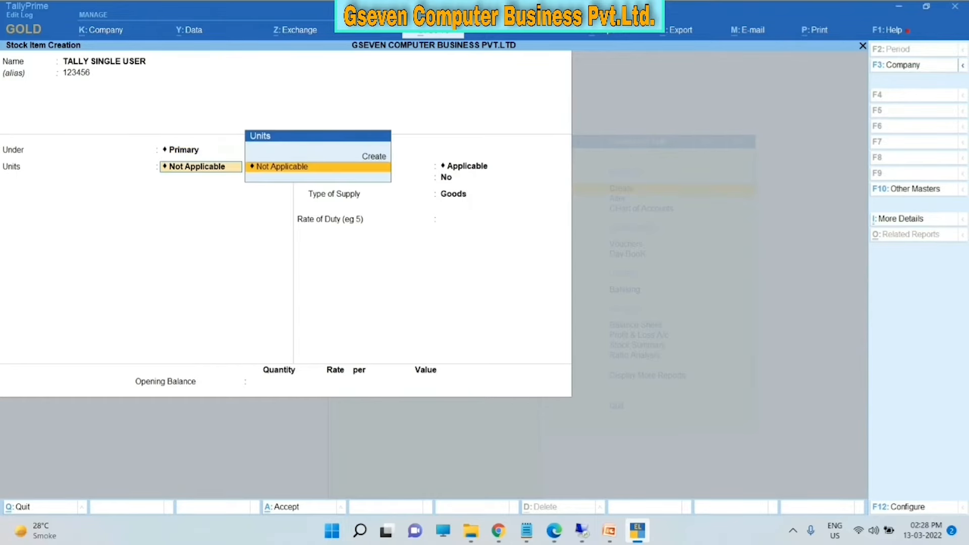
key(BackSpace)
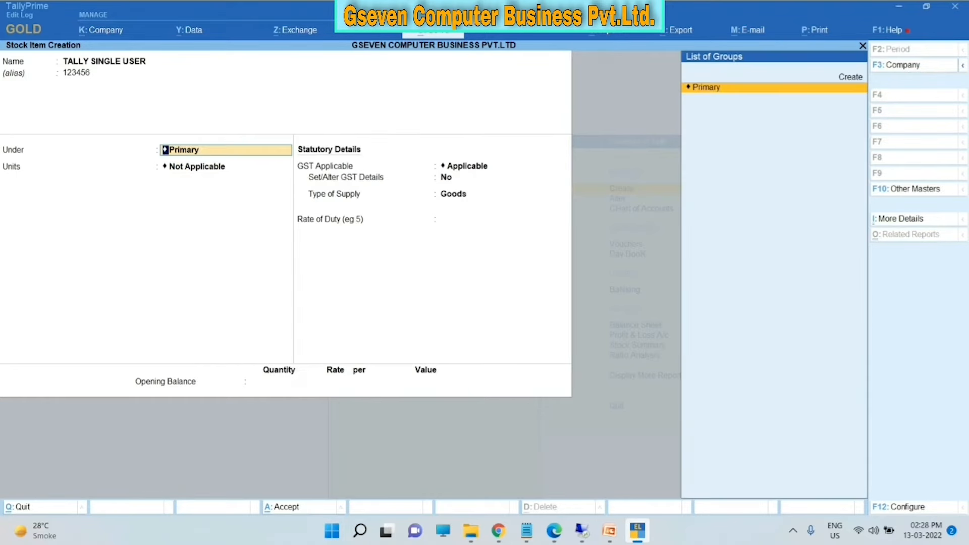
key(Return)
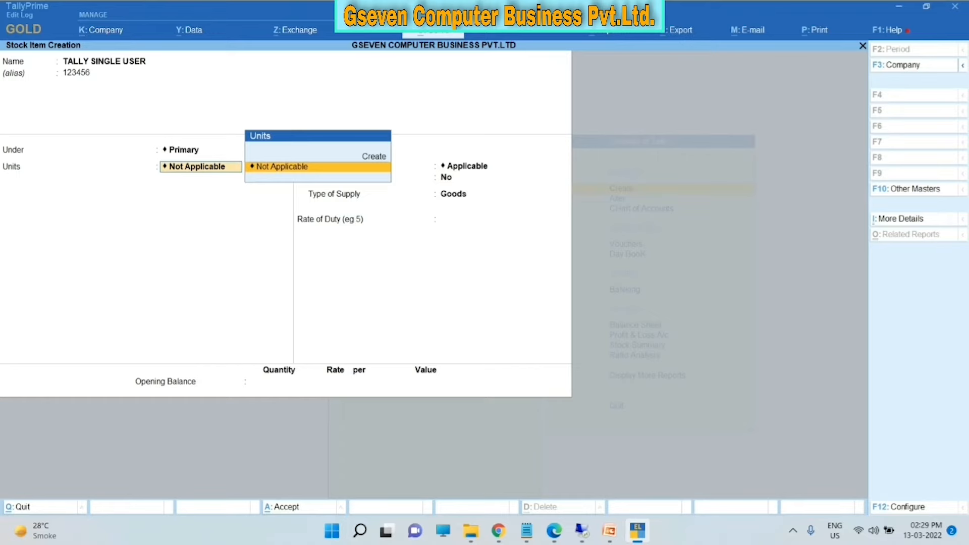
- Choose Create in the Units list to open the Unit Creation subform
key(Up)
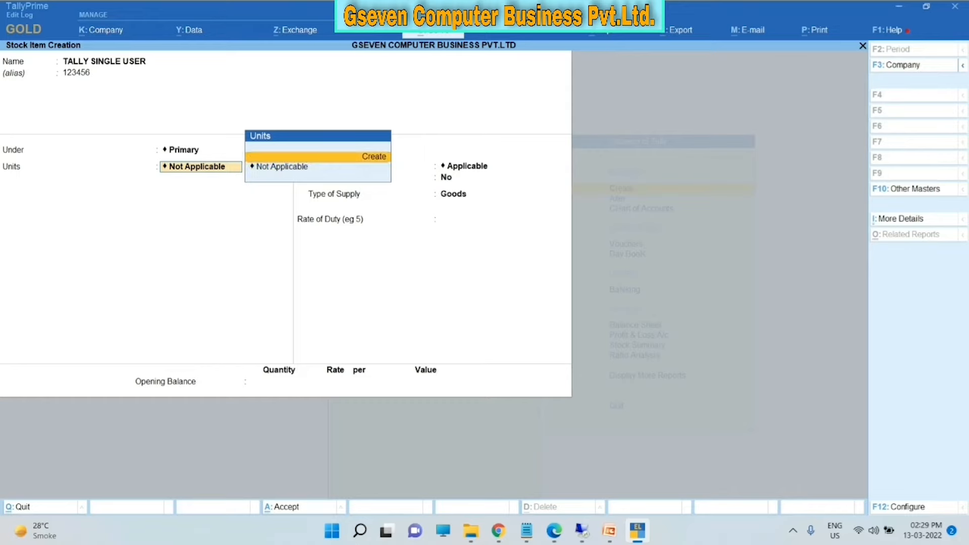
key(alt)
key(Return)
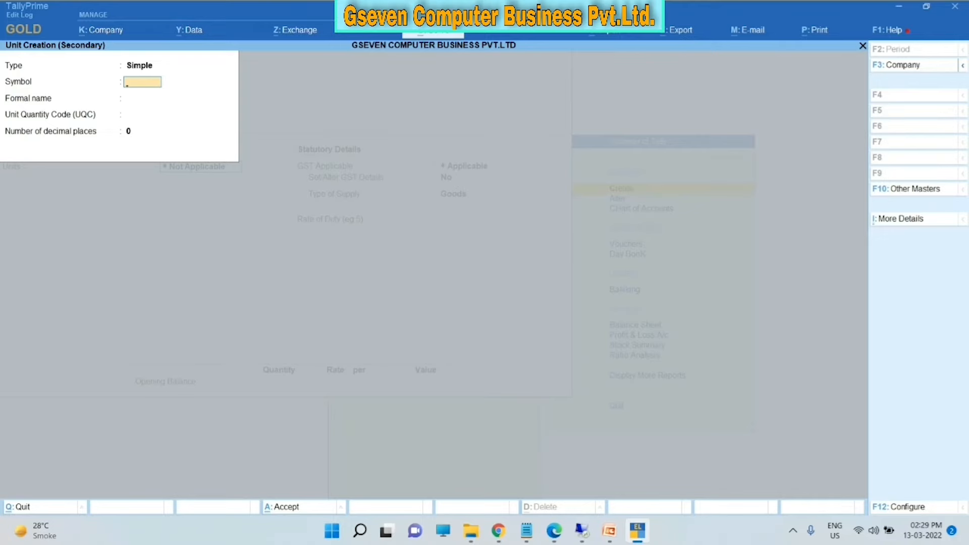
- Give the new unit symbol PCS and unit quantity code PCS-PIECES
text(PCS)
key(Return)
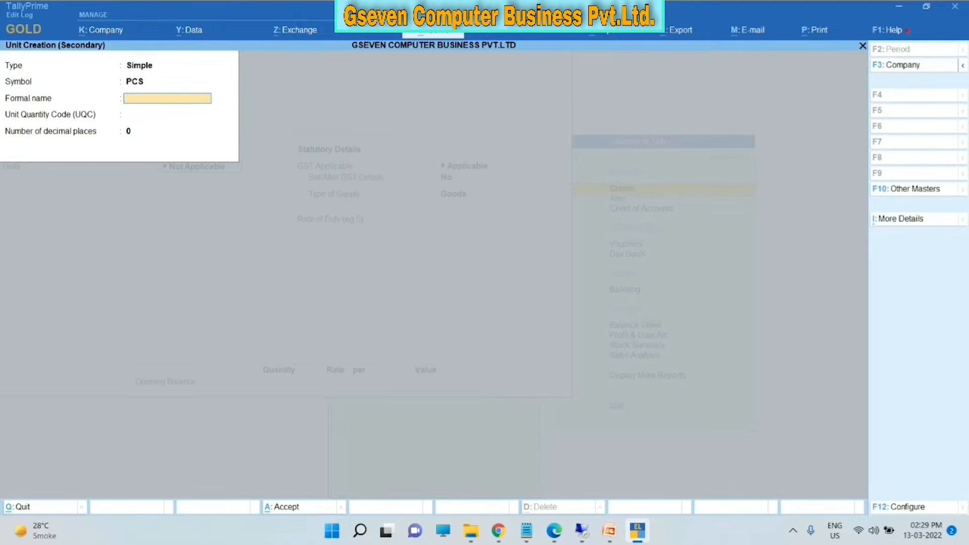
key(Return)
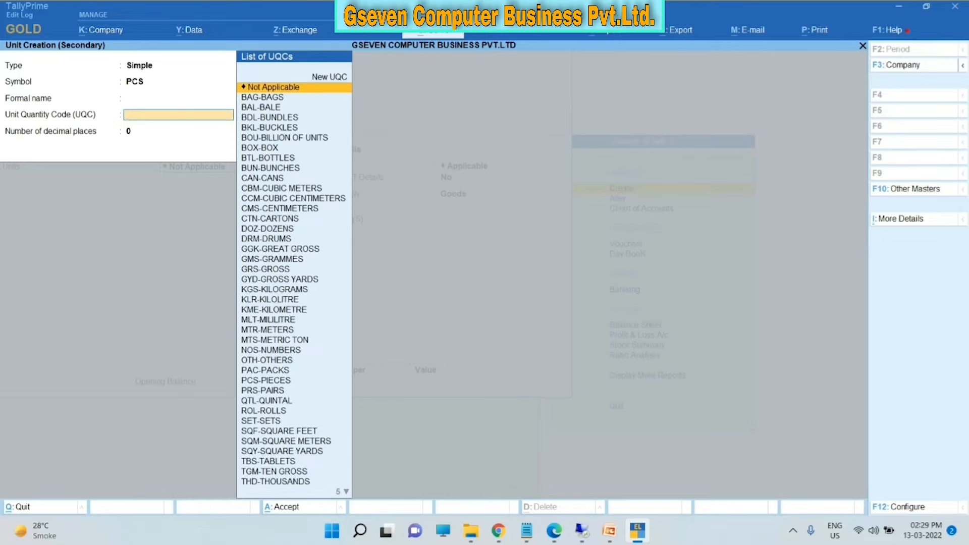
key(Down)
key(Down)
key(Down)
key(Down)
key(Down)
key(Down)
key(Down)
key(Down)
key(Down)
key(Down)
key(Down)
key(Down)
key(Down)
key(Down)
key(Down)
key(Down)
key(Down)
key(Down)
key(Down)
key(Down)
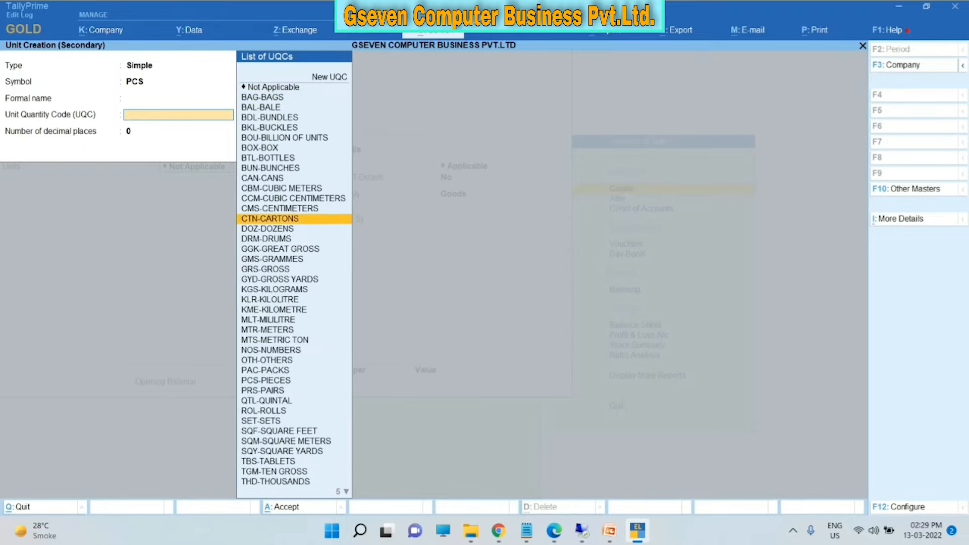
key(Return)
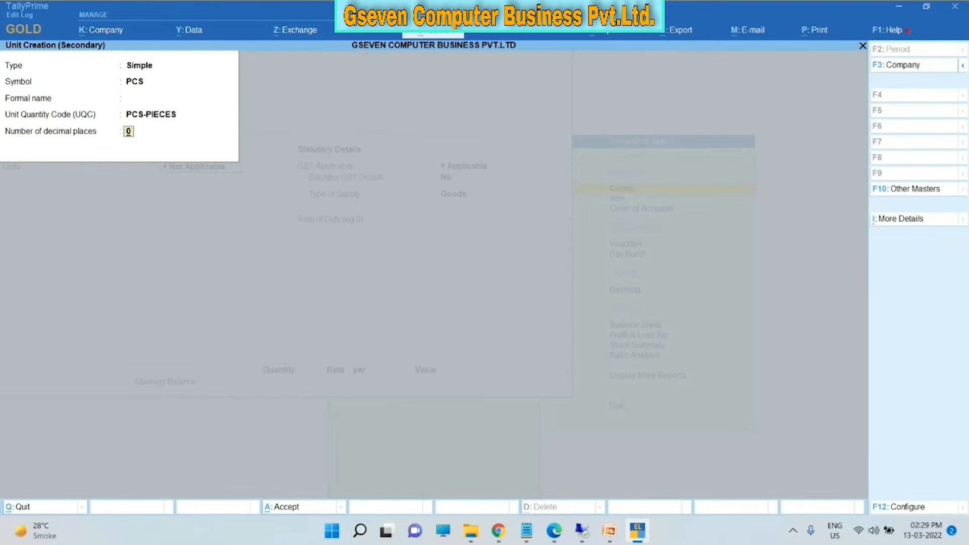
key(BackSpace)
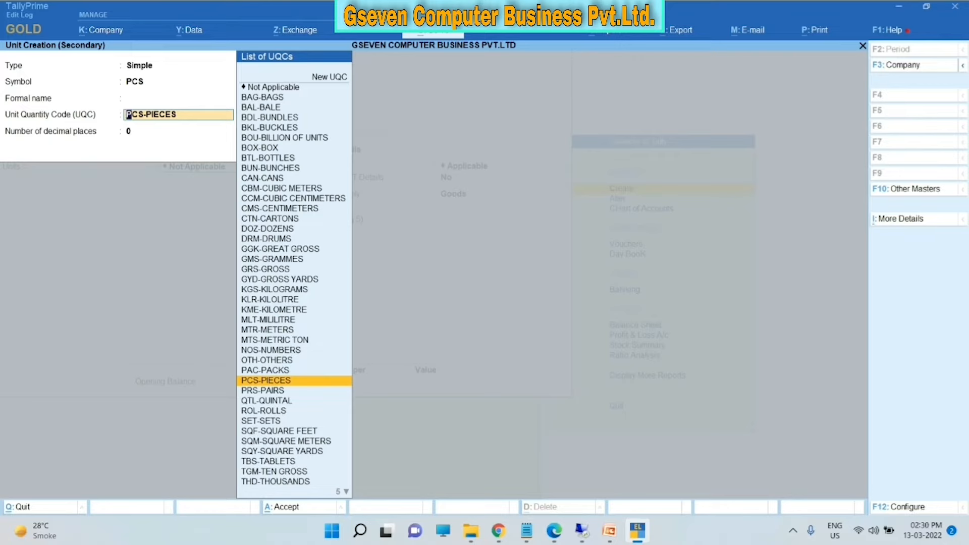
key(Up)
key(Up)
key(Up)
key(Up)
key(Up)
key(Up)
key(Up)
key(Up)
key(Up)
key(Up)
key(Up)
key(Up)
key(Up)
key(Up)
key(Up)
key(Up)
key(Up)
key(Up)
key(Up)
key(Up)
key(Up)
key(Up)
key(Up)
key(Up)
key(Up)
key(Up)
key(Up)
key(Up)
key(Up)
key(Up)
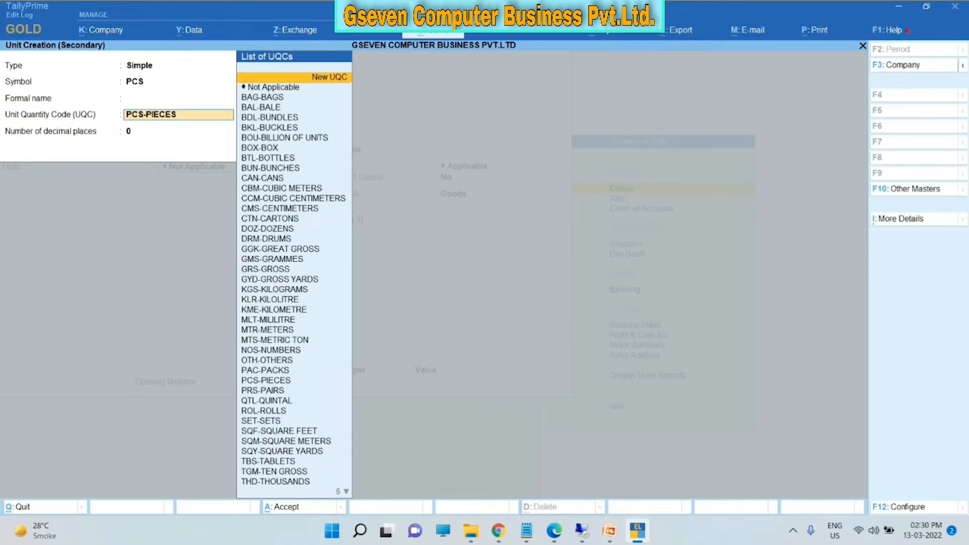
key(Down)
key(Down)
key(Down)
key(Down)
key(Down)
key(Down)
key(Down)
key(Down)
key(Down)
key(Down)
key(Down)
key(Down)
key(Down)
key(Down)
key(Down)
key(Down)
key(Down)
key(Down)
key(Down)
key(Down)
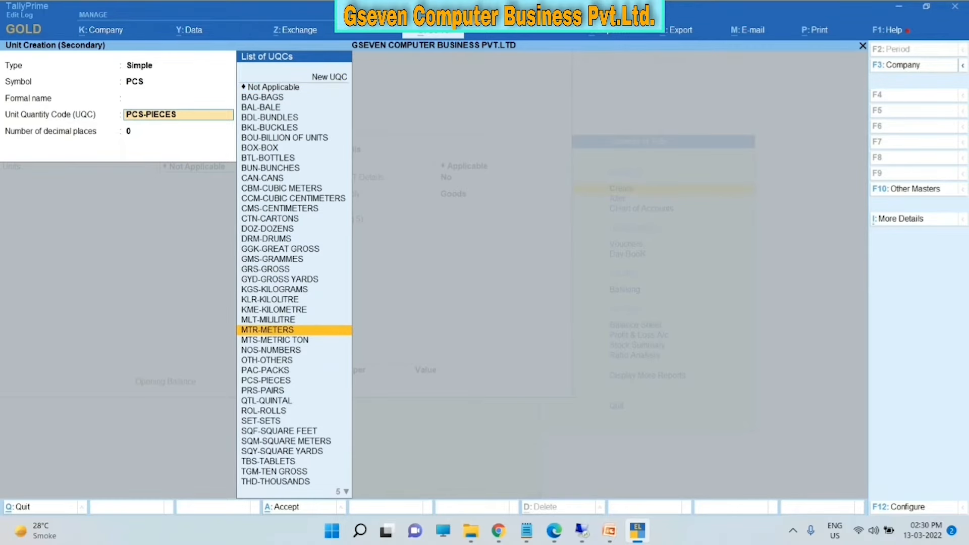
key(Down)
key(Down)
key(Down)
key(Return)
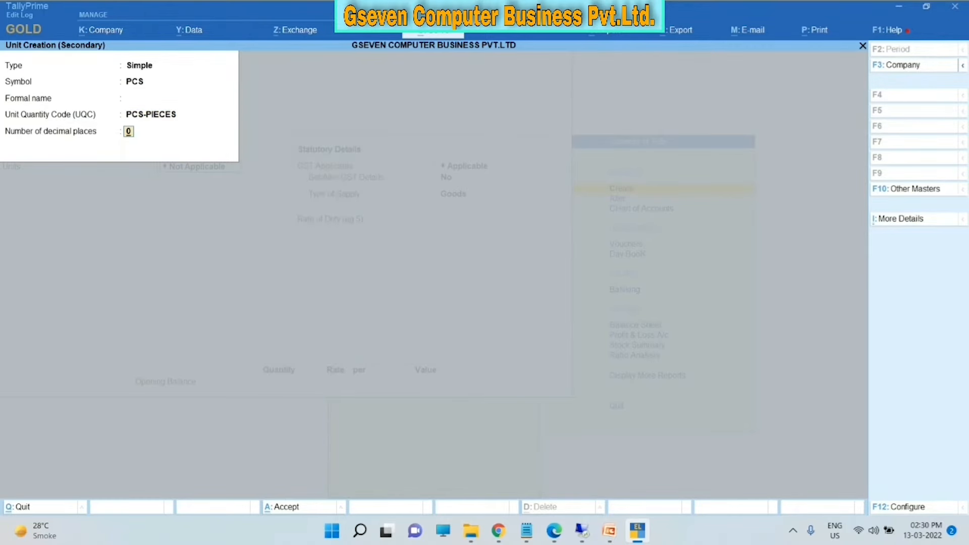
- Enter formal name PIECES and save the PCS unit
key(Up)
key(Up)
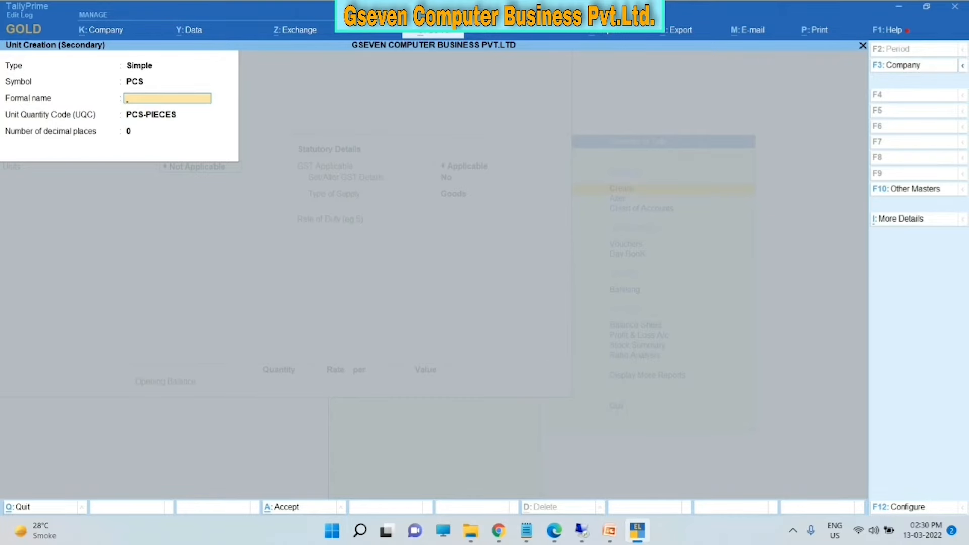
text(PIECES)
key(Return)
key(Return)
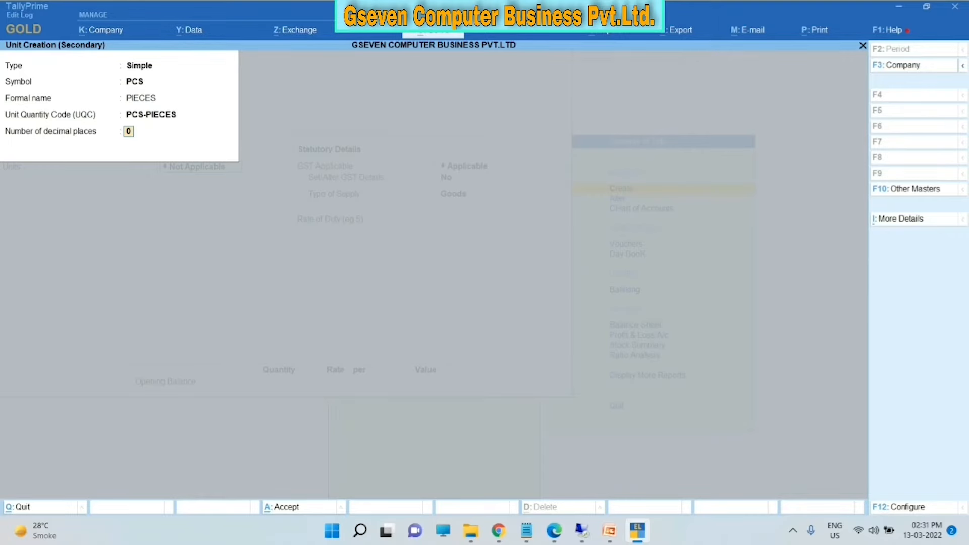
key(Return)
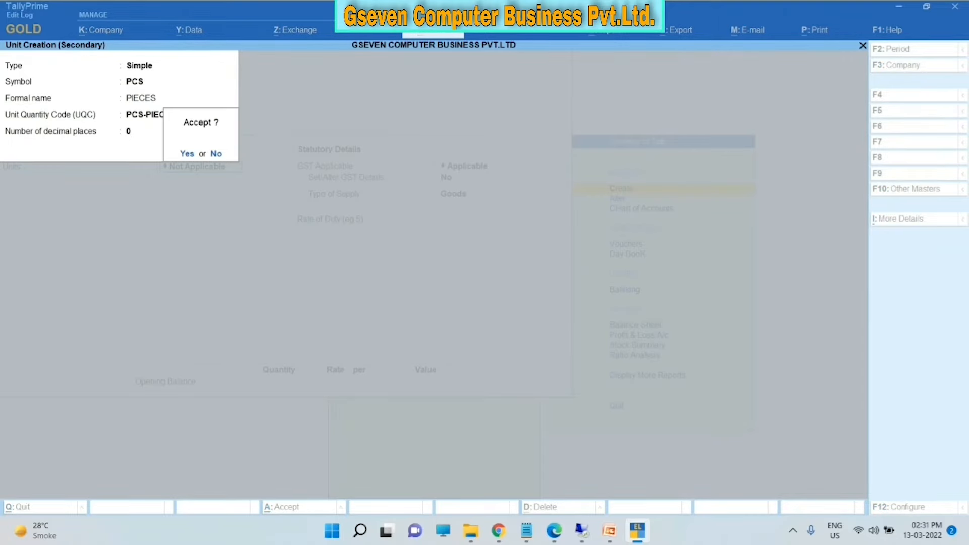
key(Return)
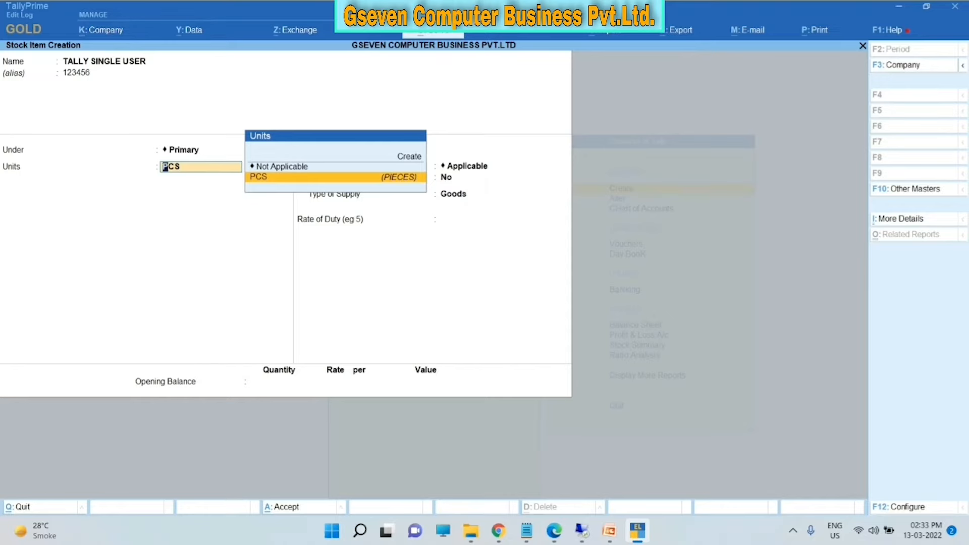
- Accept PCS as the stock item's unit
key(Return)
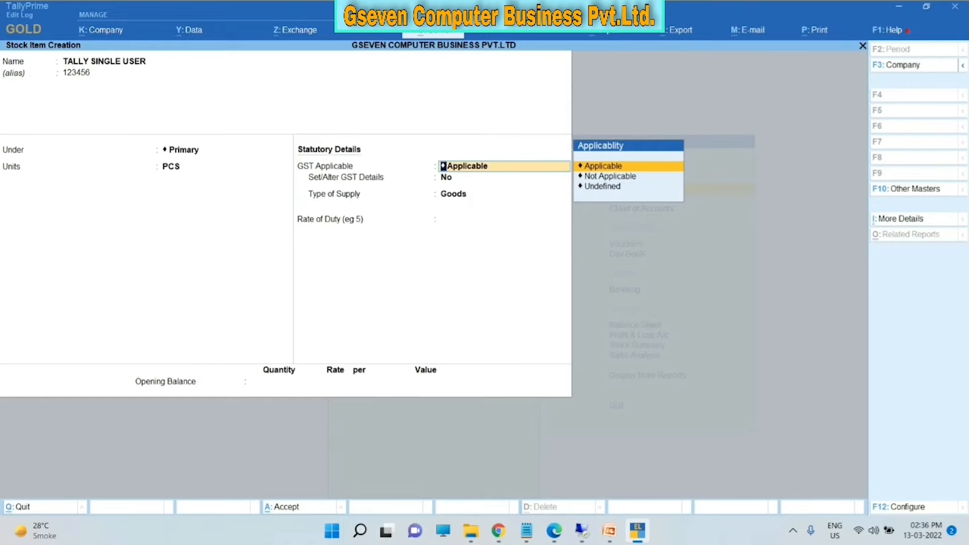
- Keep GST Applicable and answer Y to Set/Alter GST Details
key(Return)
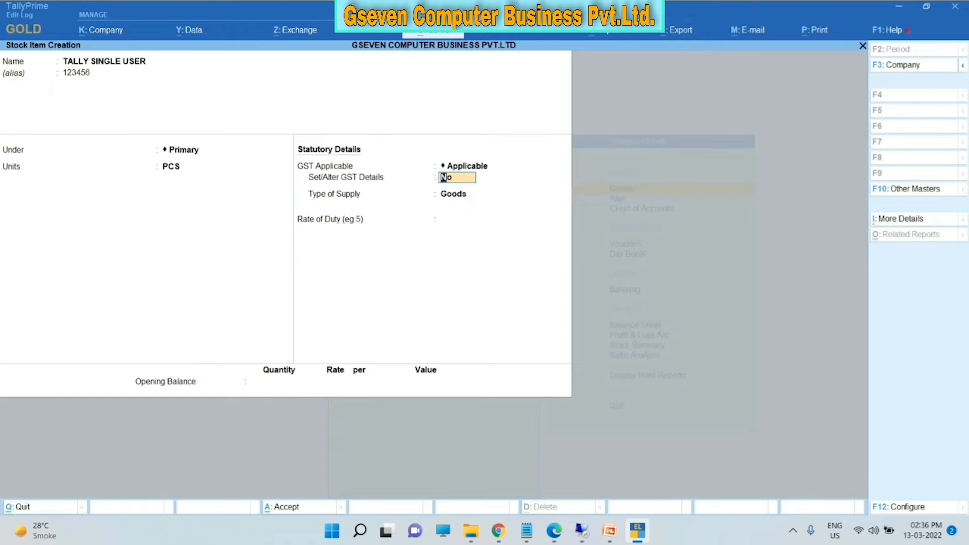
text(Y)
key(Return)
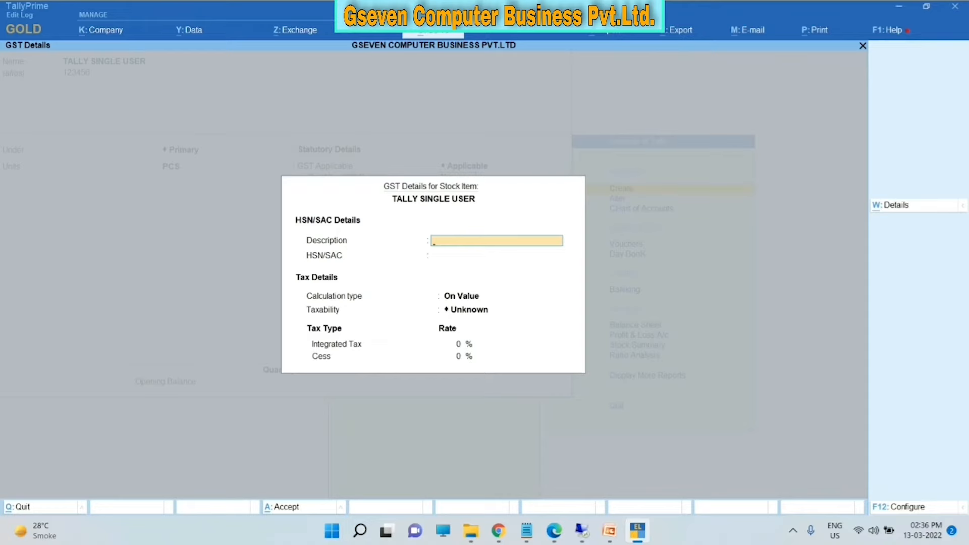
- Enter HSN/SAC 12345678, keep On Value, and set Taxable with 18% integrated tax
key(Return)
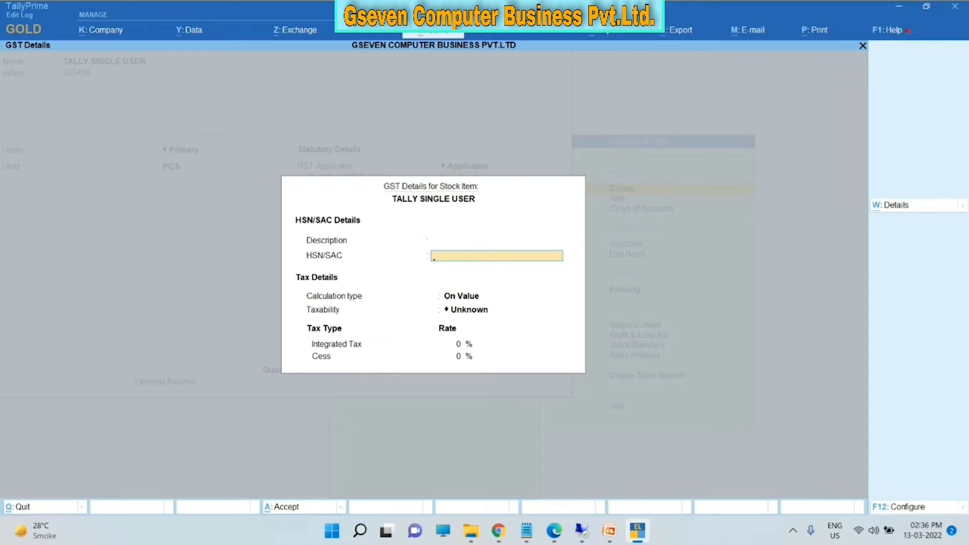
text(12345678)
key(Return)
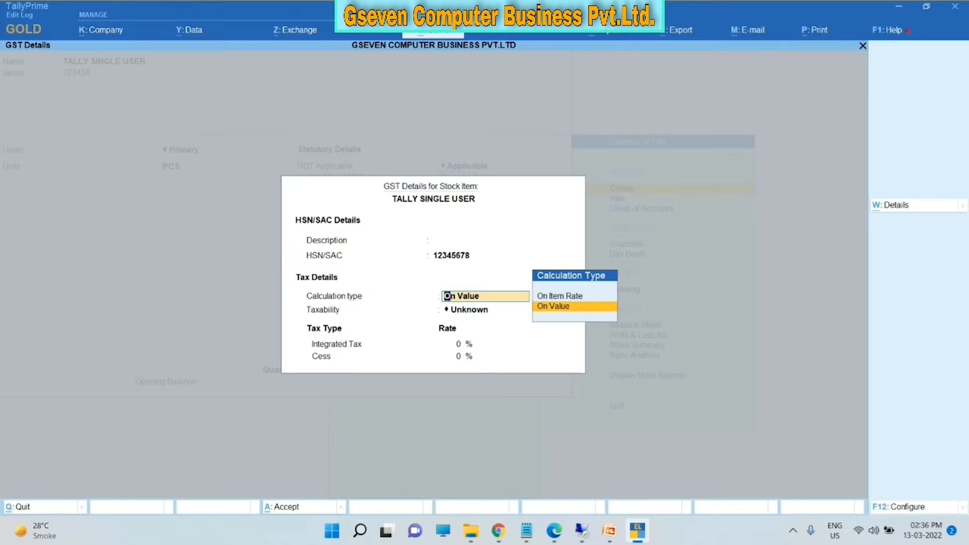
key(Return)
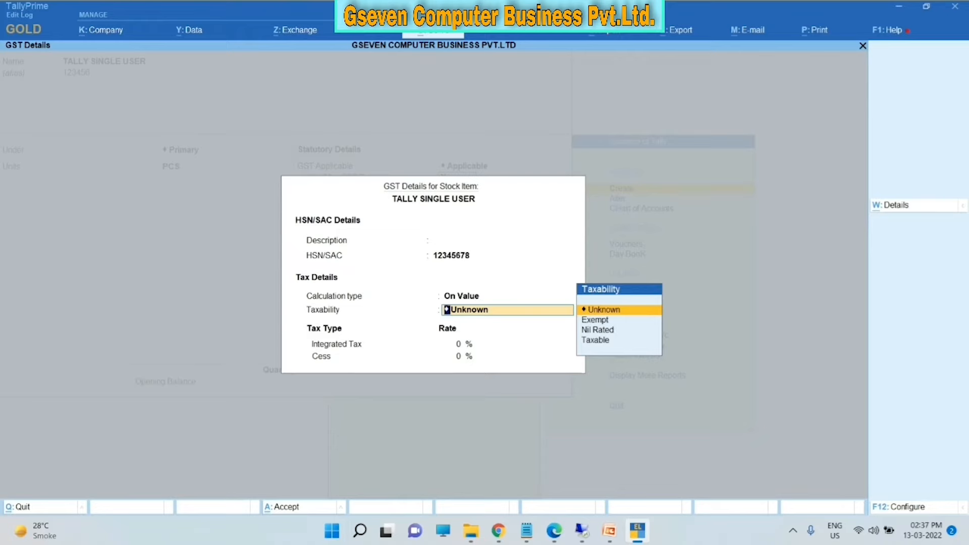
key(Down)
key(Down)
key(Down)
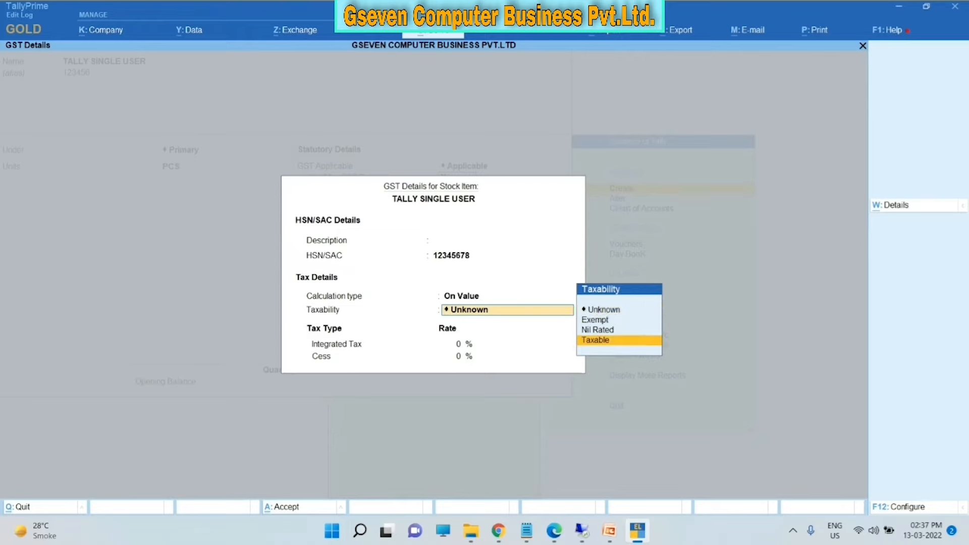
key(Return)
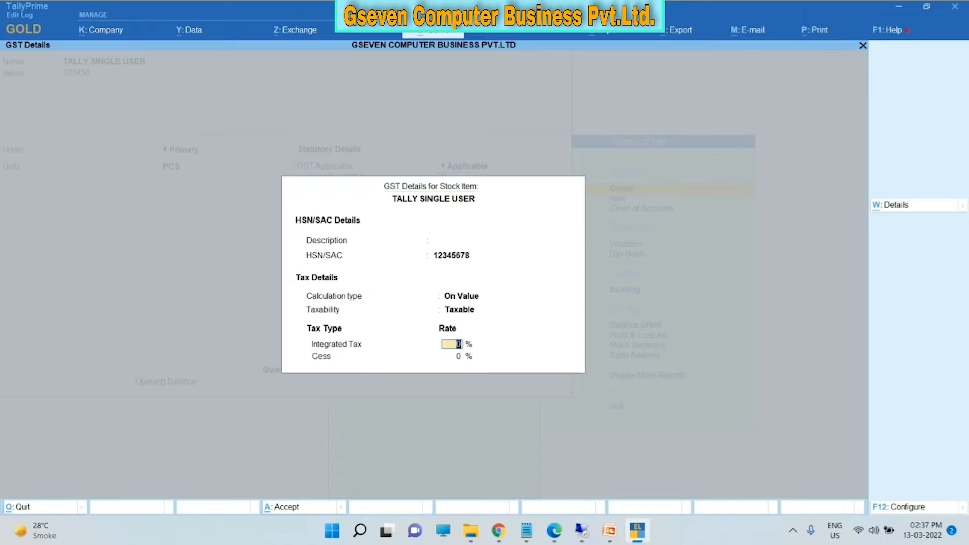
text(18)
key(Return)
key(Return)
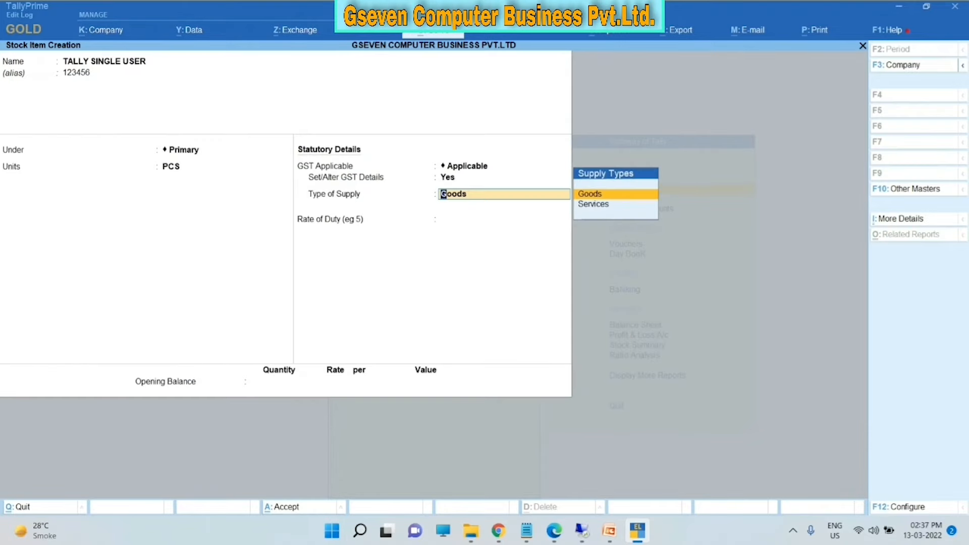
- Review the GST details, keep Goods as supply type, and set Rate of Duty 0
key(BackSpace)
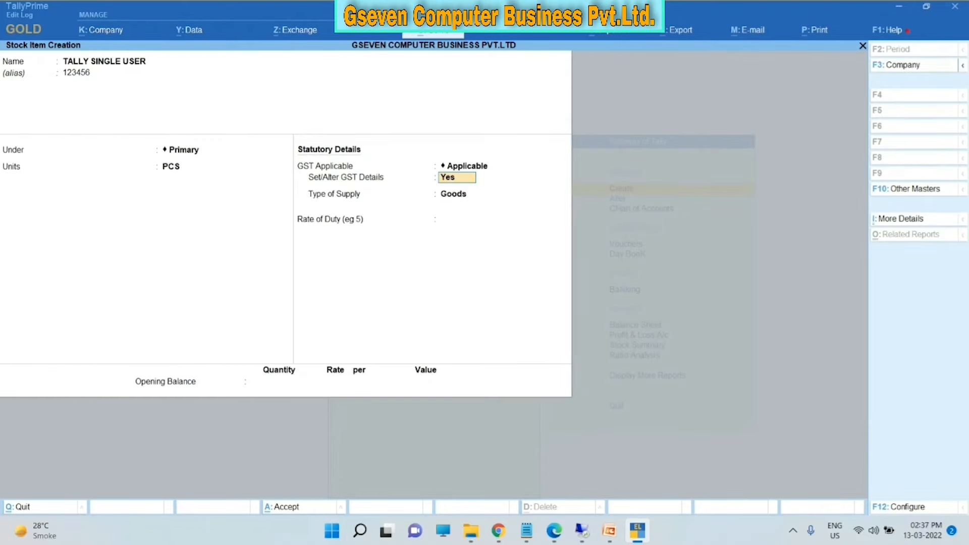
key(Return)
key(Return)
key(Return)
key(Return)
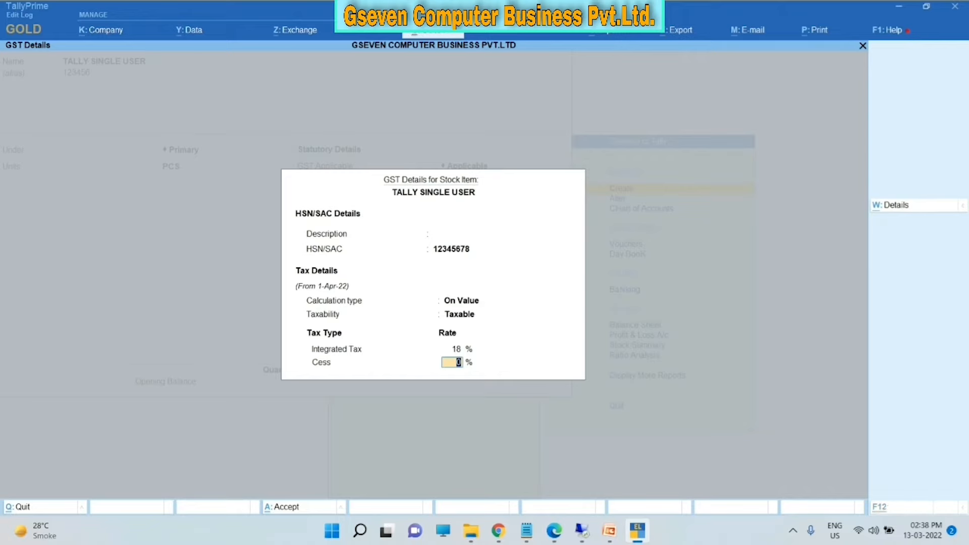
key(Return)
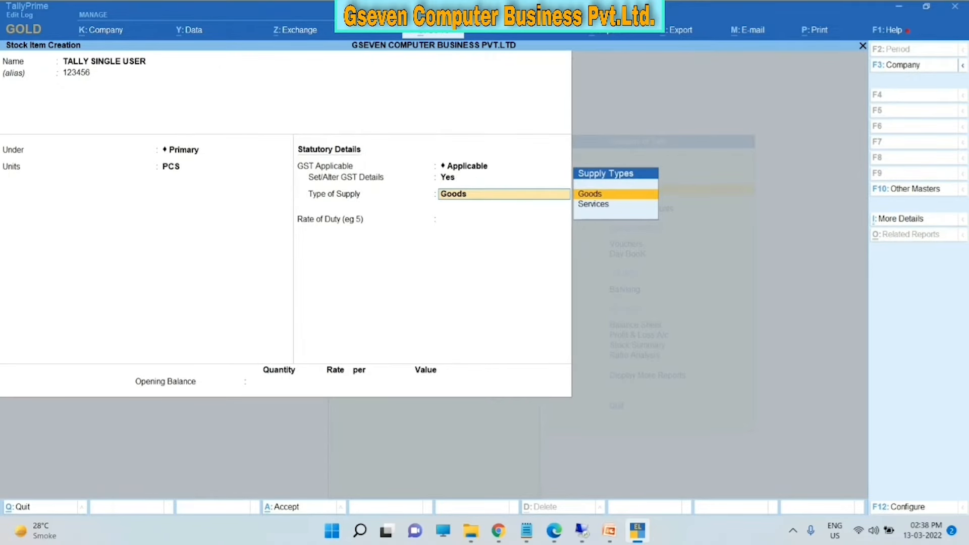
key(Return)
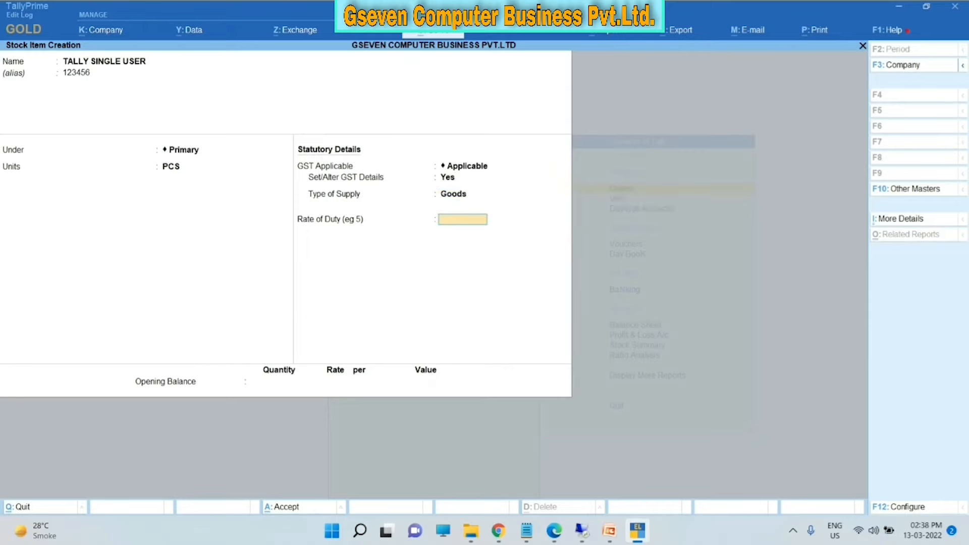
text(0)
key(Return)
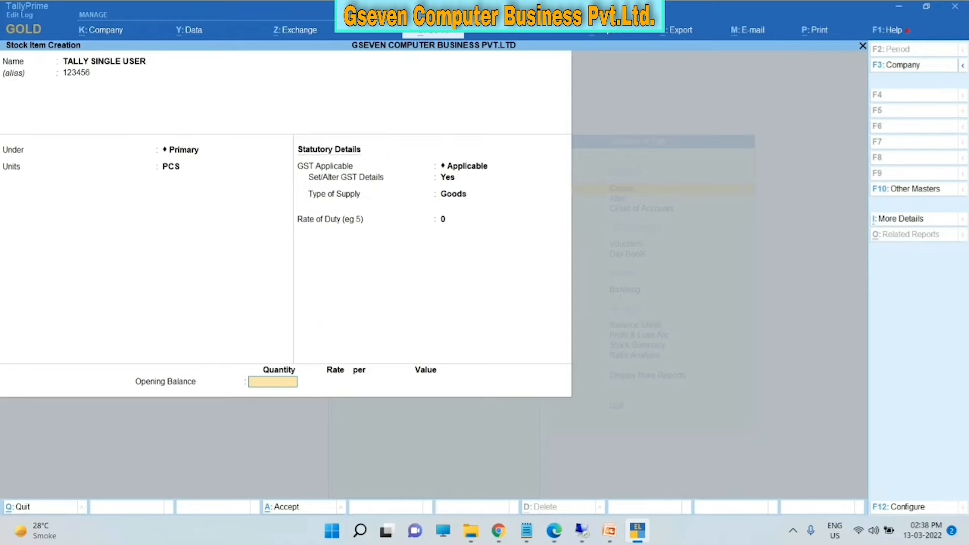
- Reconfirm PCS as the item's unit and bring up the F12 stock item configuration
click(171, 167)
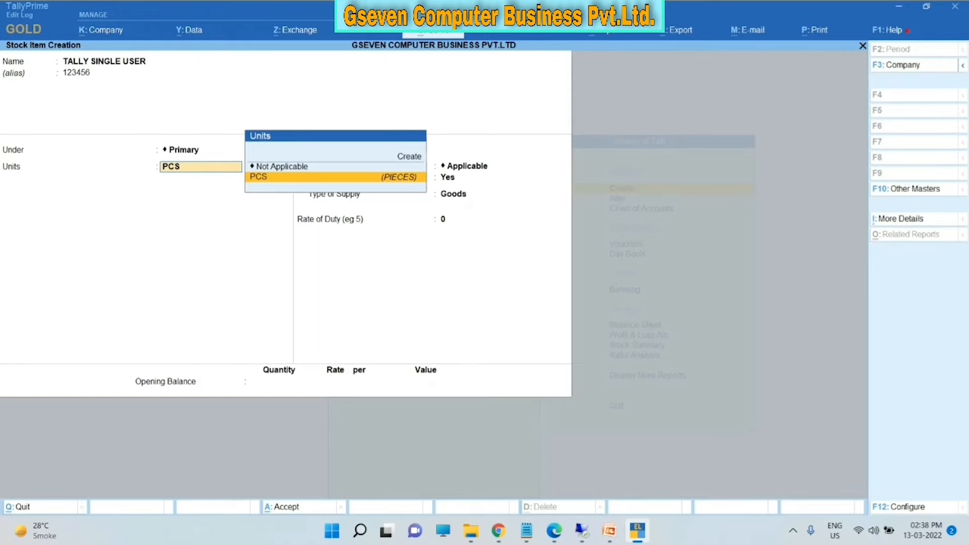
key(Return)
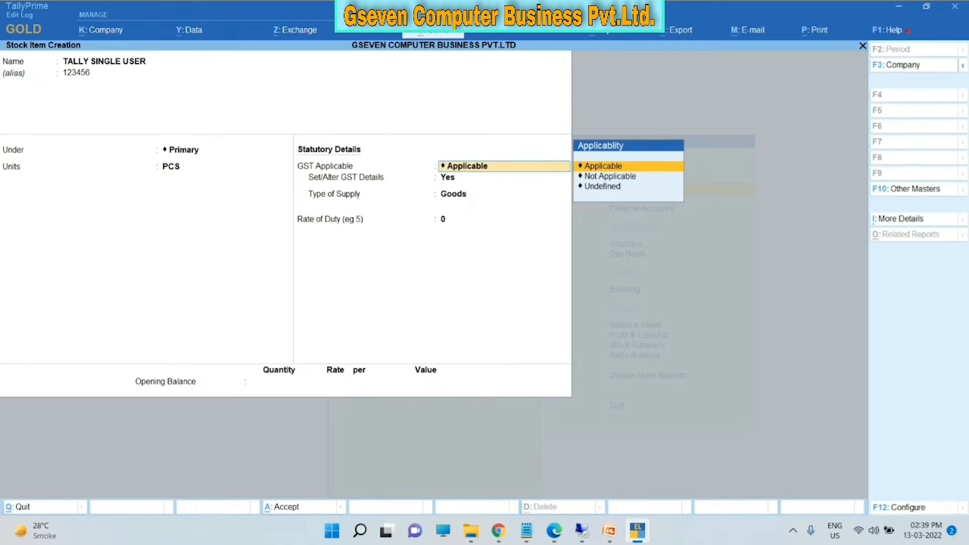
key(F12)
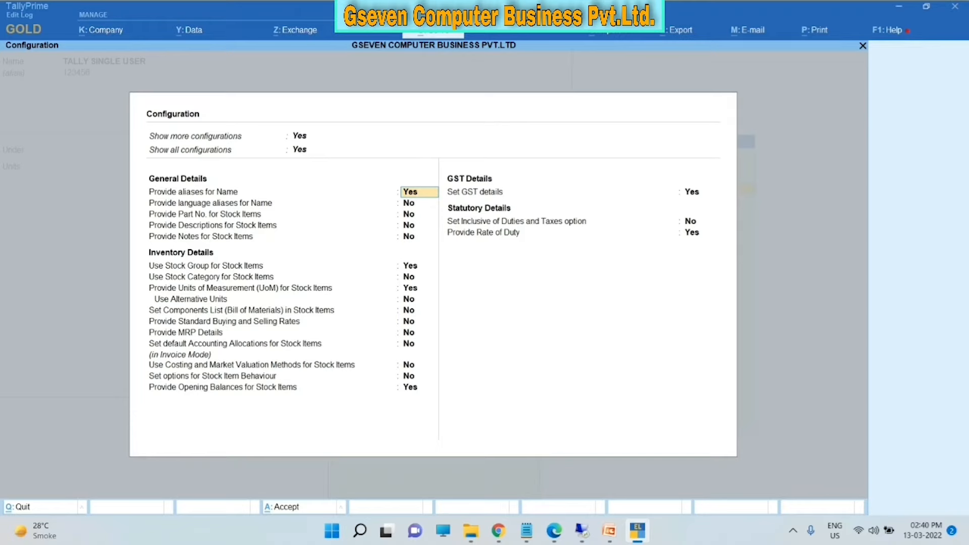
- Enable Use Alternative Units and accept the configuration with Ctrl+A
click(420, 300)
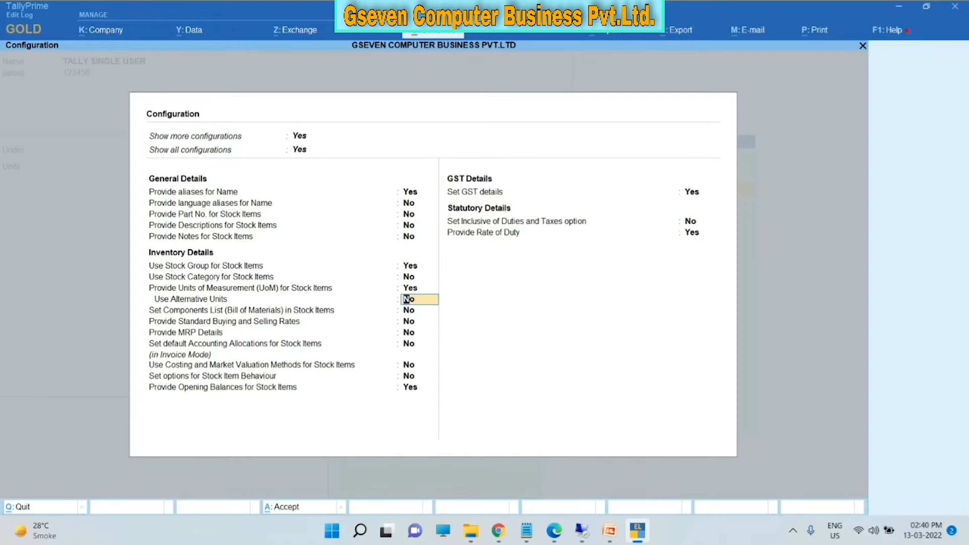
key(ctrl+a)
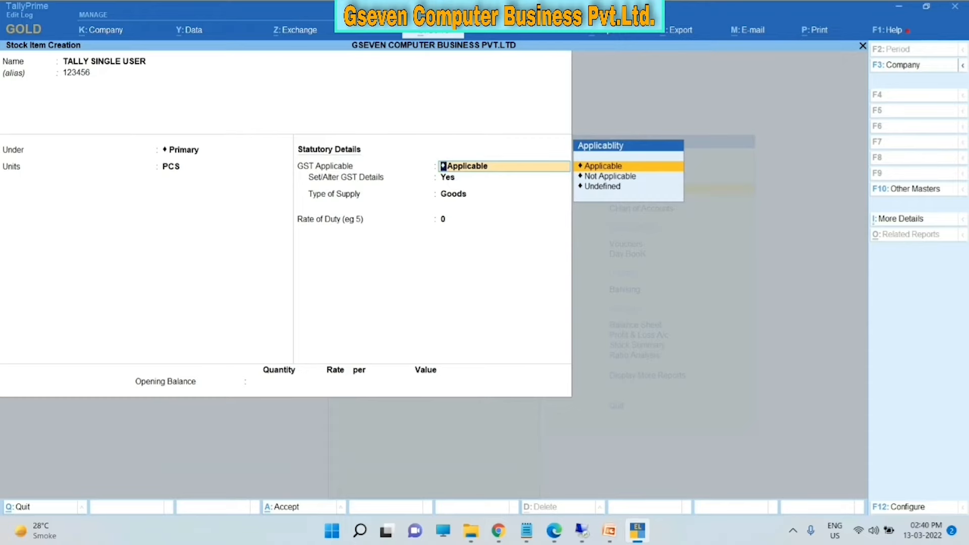
- Recheck TALLY SINGLE USER's alias 123456, Primary group and PCS unit, then reopen its GST details
click(145, 61)
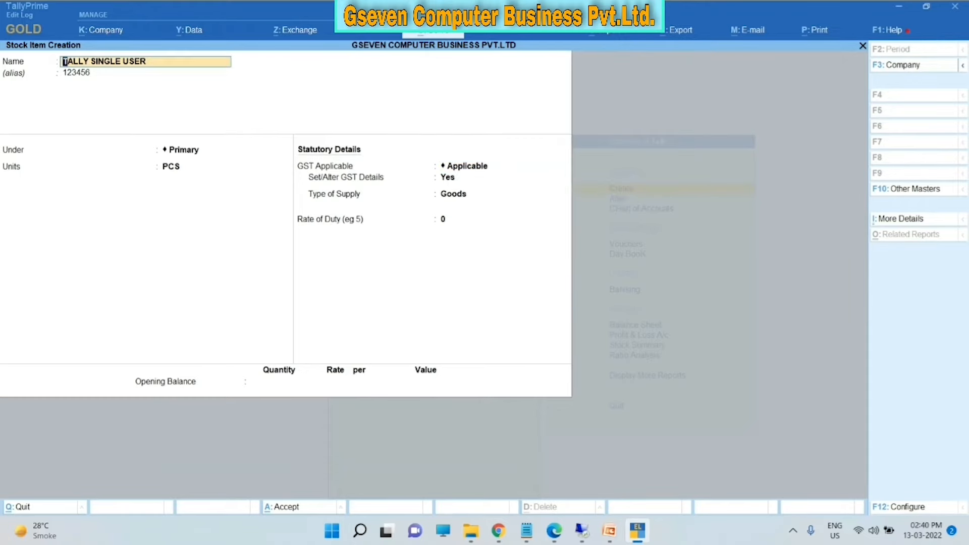
key(Return)
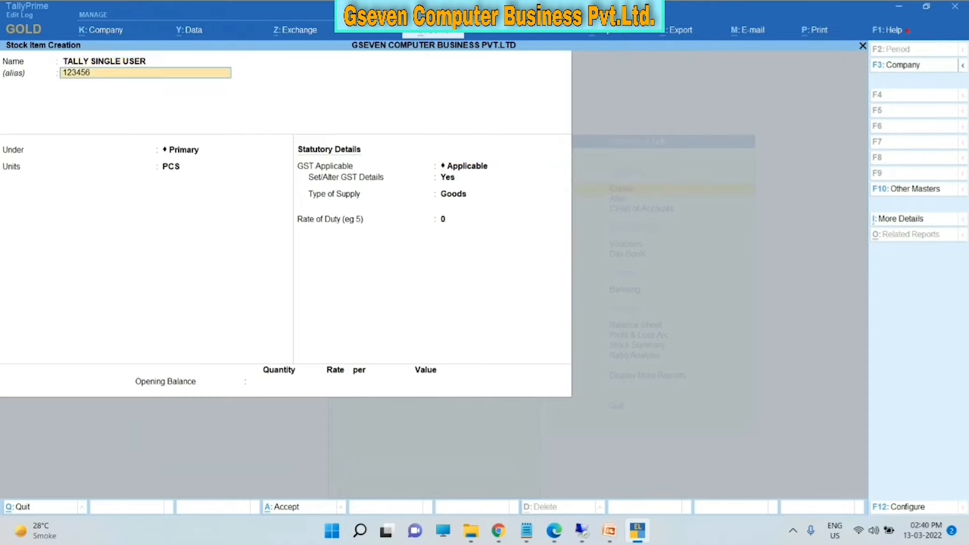
key(Return)
key(Return)
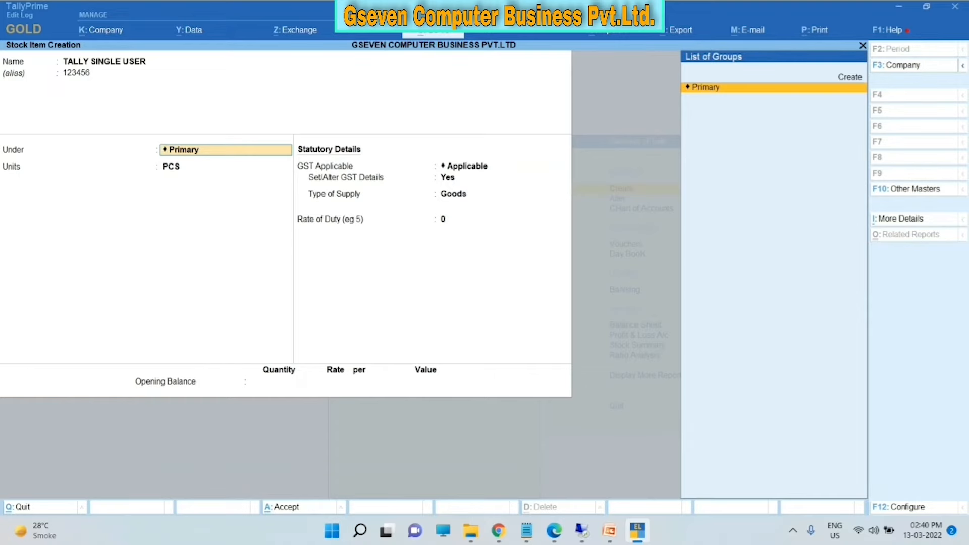
key(Return)
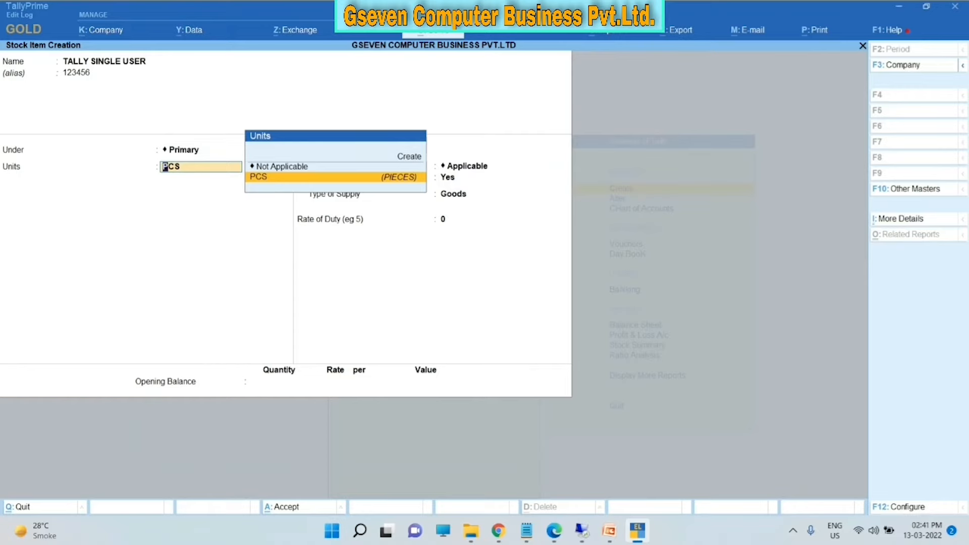
key(Up)
key(Up)
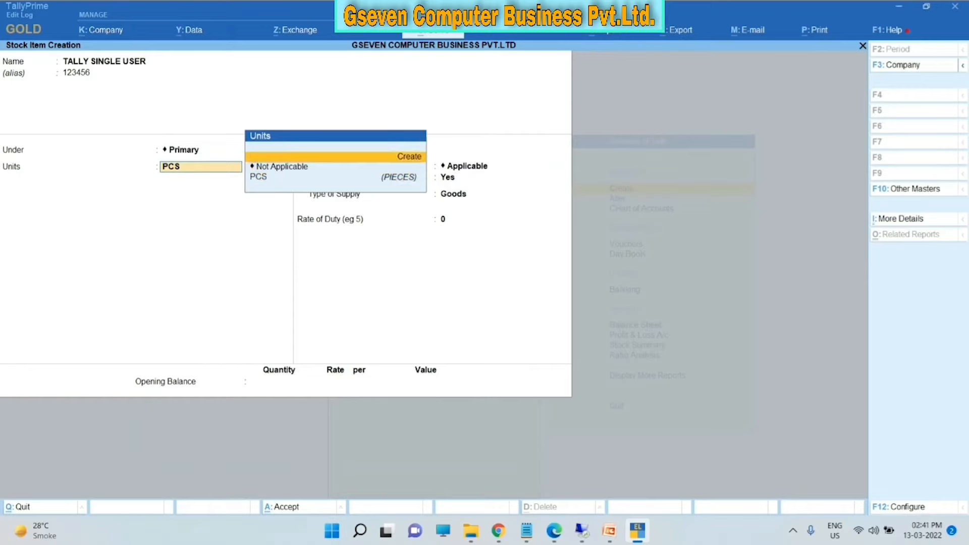
key(Down)
key(Down)
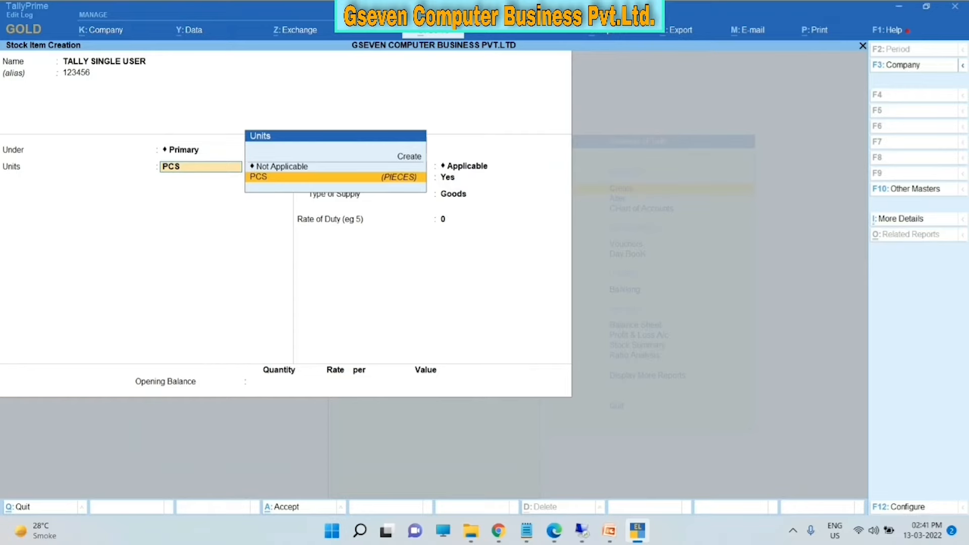
key(Return)
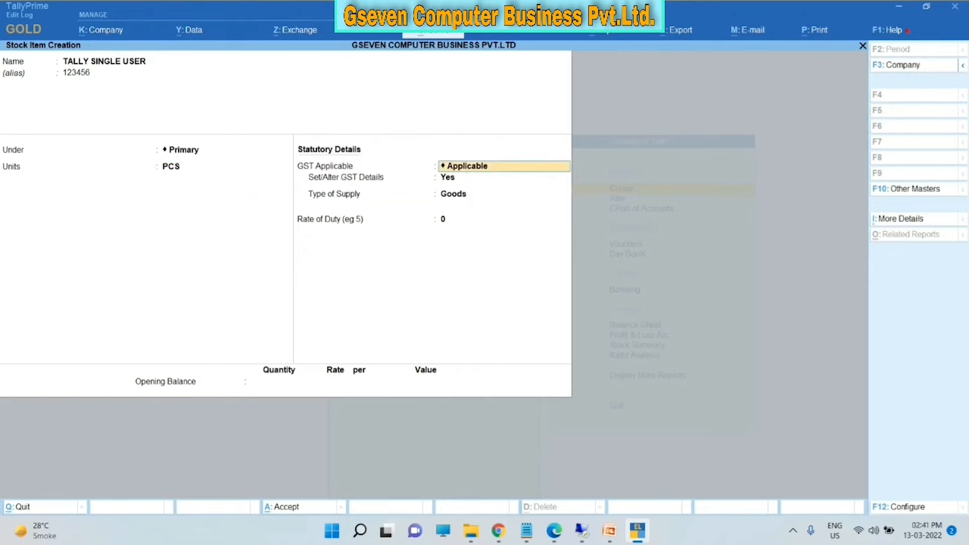
key(Return)
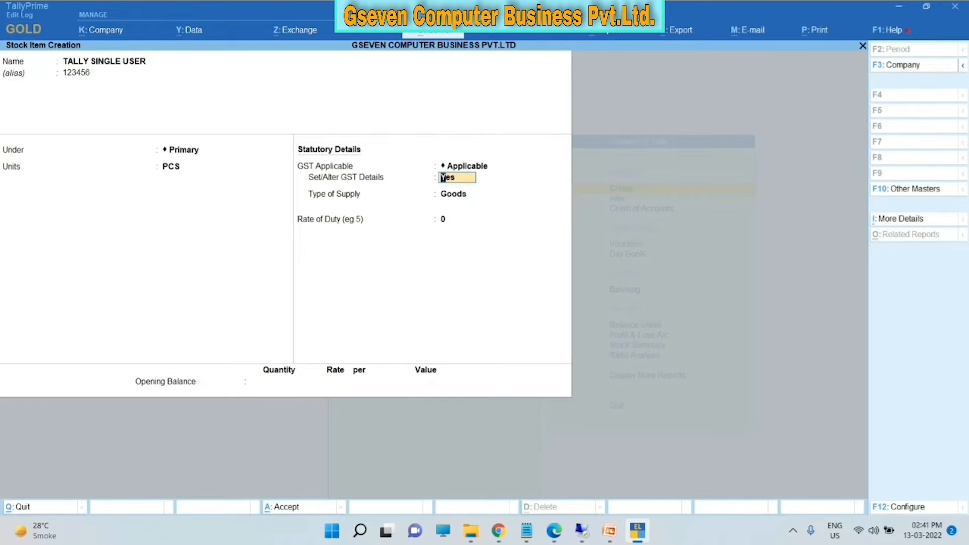
key(Return)
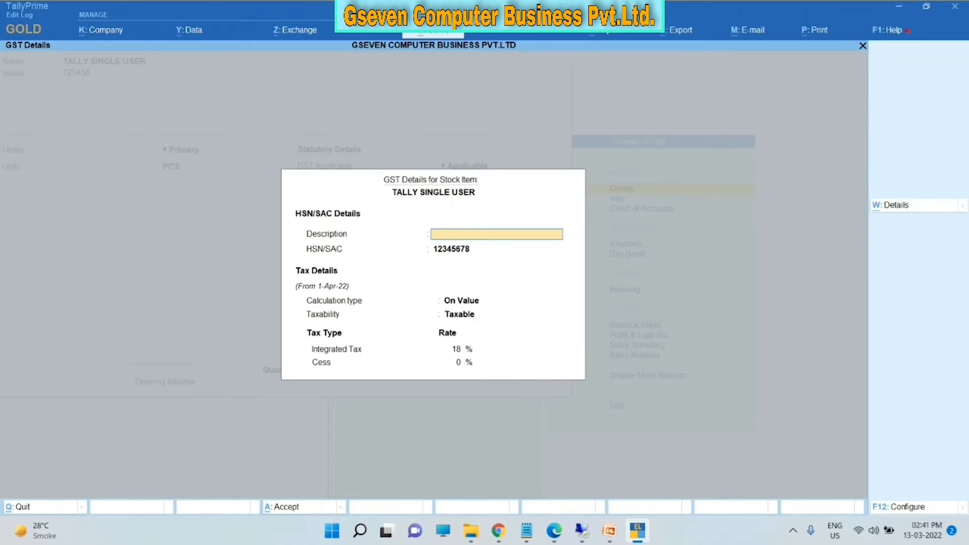
- Confirm the GST details: HSN/SAC 12345678, On Value calculation, Taxable at 18%
key(Return)
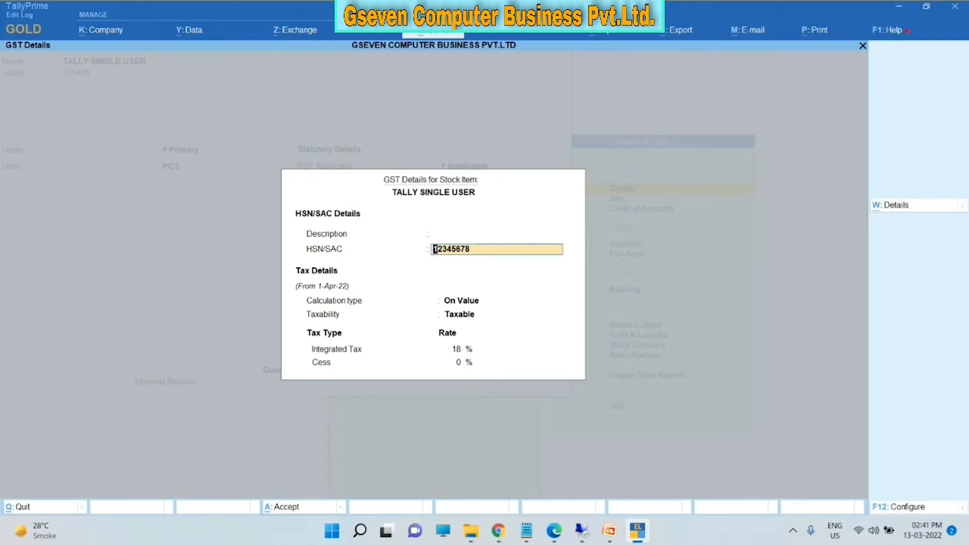
key(Return)
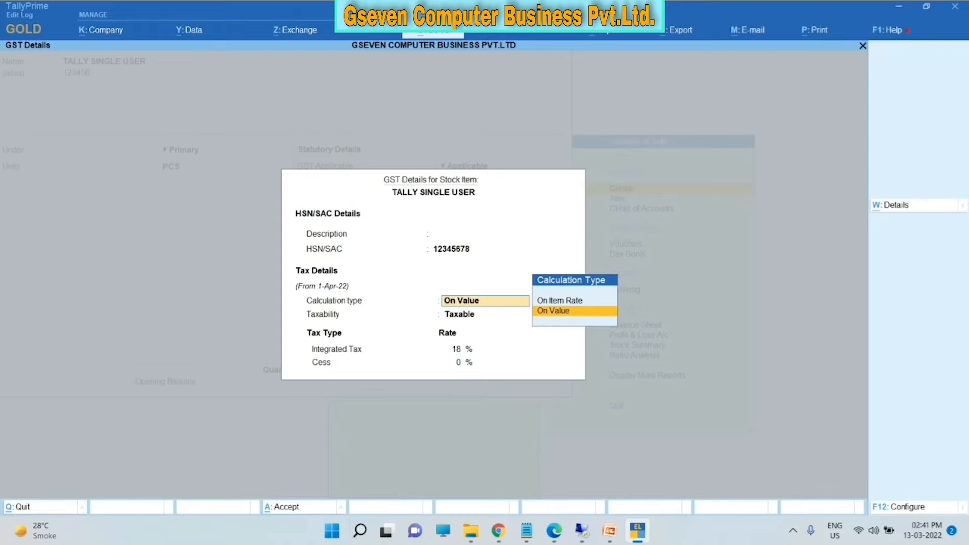
key(Return)
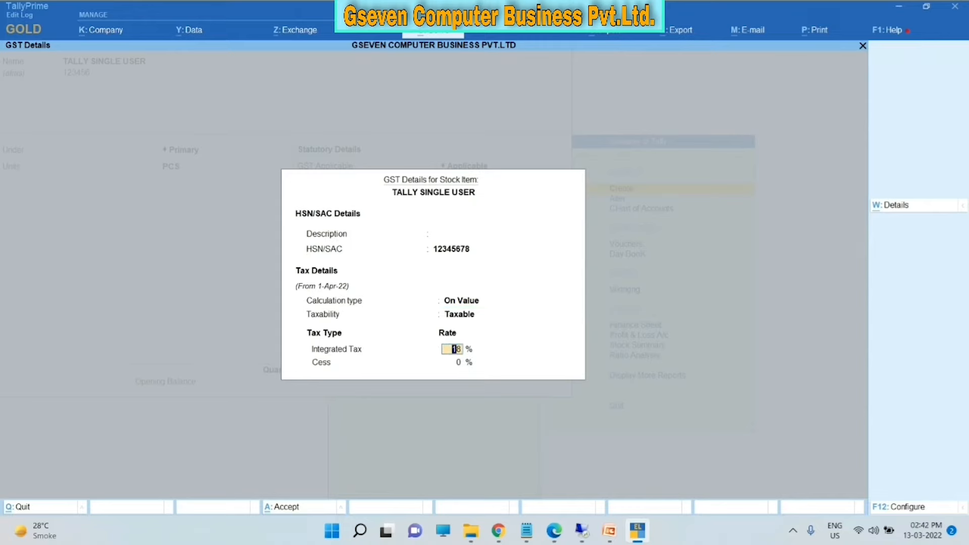
key(BackSpace)
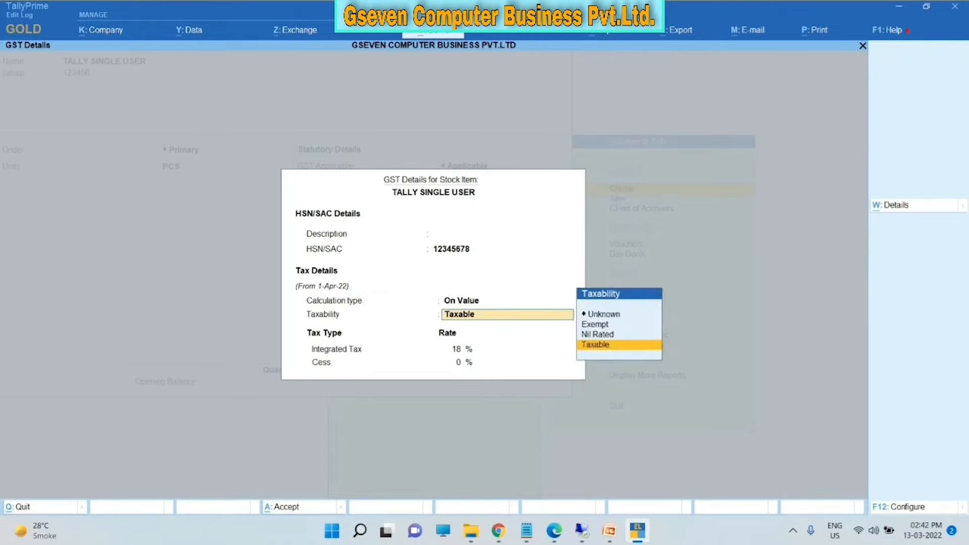
key(Return)
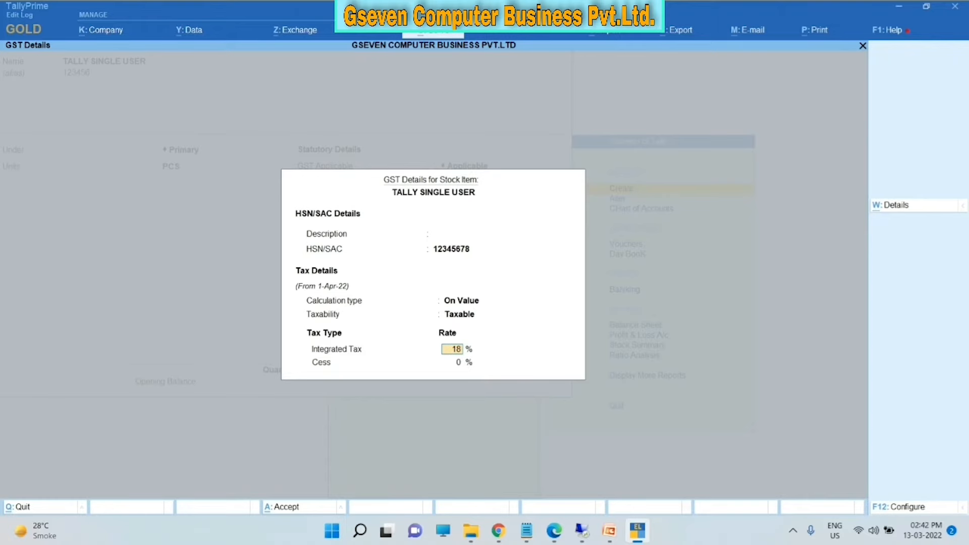
key(Return)
key(Return)
key(Return)
key(Return)
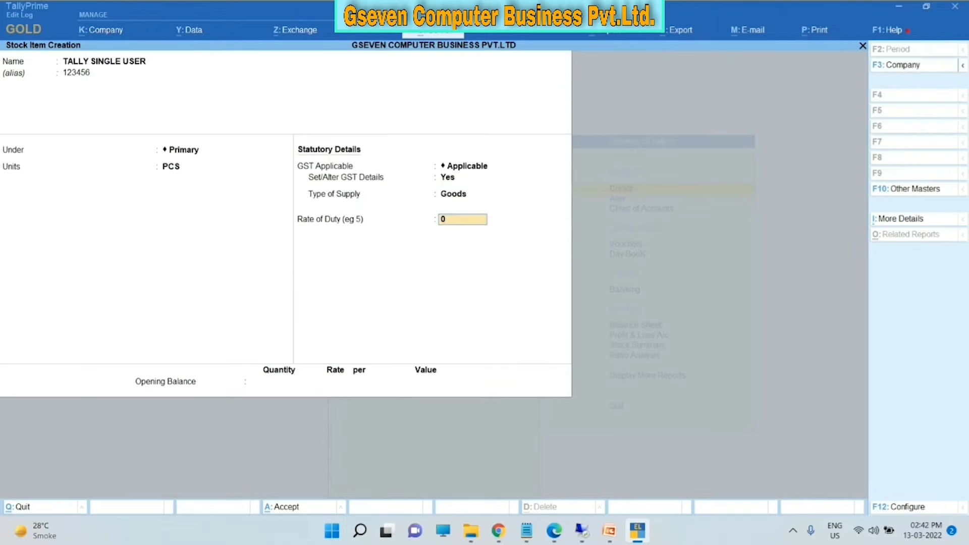
- Save the TALLY SINGLE USER stock item and close the new blank item form
key(Return)
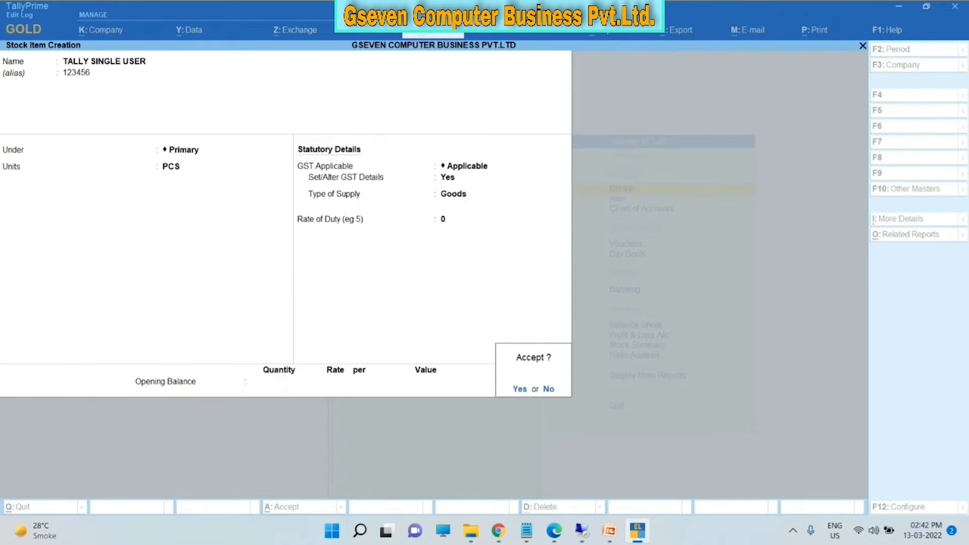
key(Return)
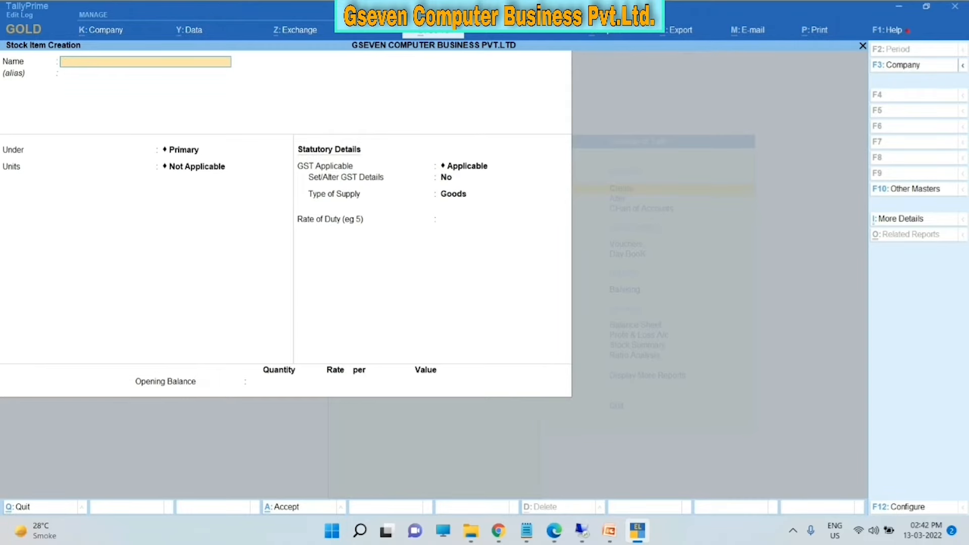
key(Escape)
- Review the Tax Invoice and item/tax totals slides in PowerPoint, then return to TallyPrime
click(609, 530)
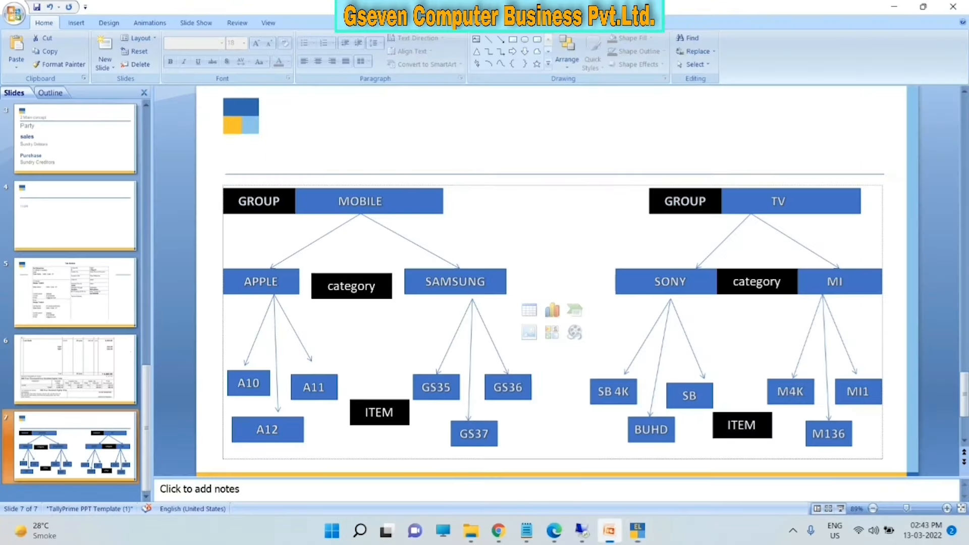
click(75, 293)
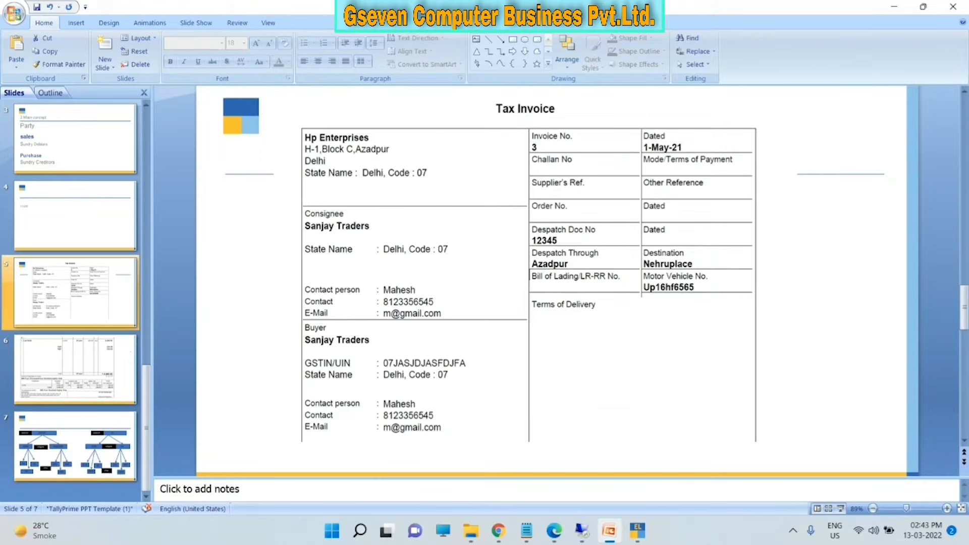
click(92, 367)
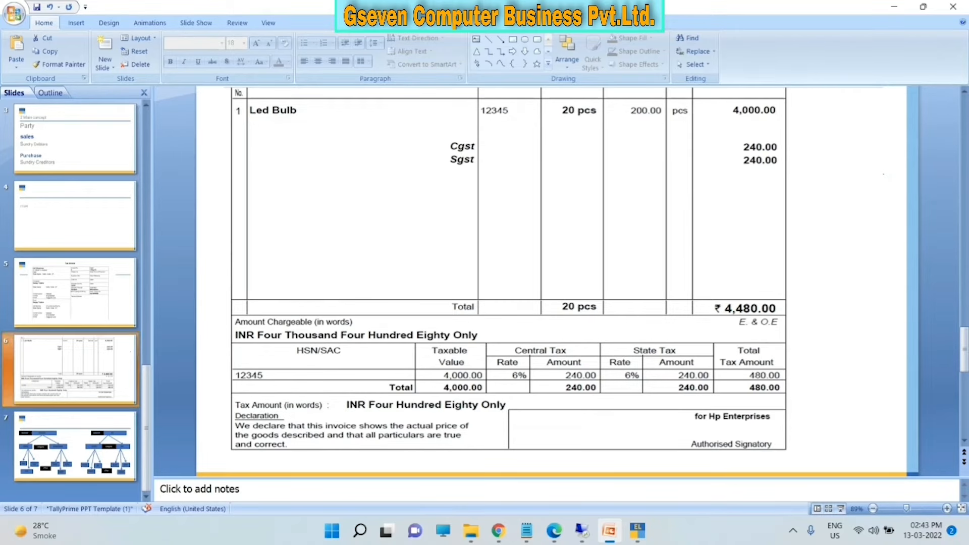
click(89, 306)
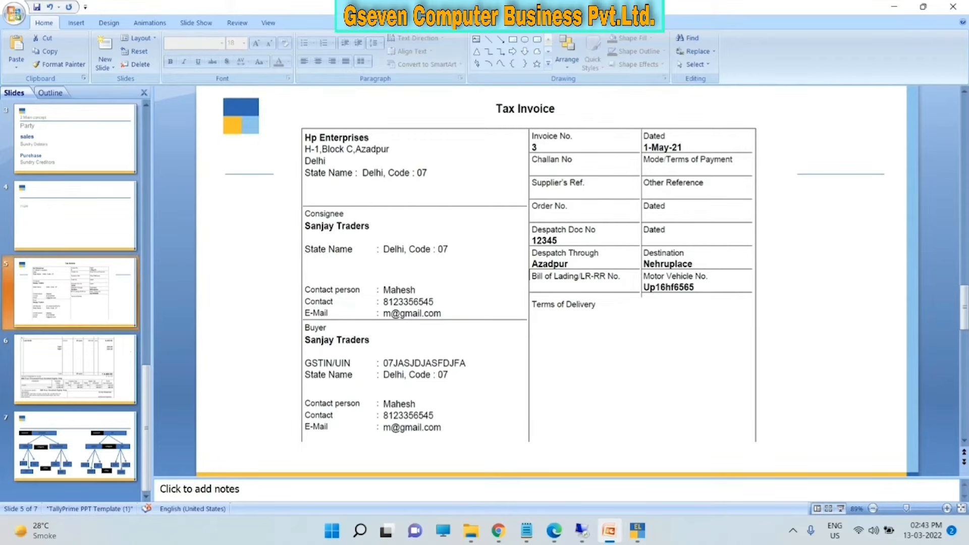
click(638, 530)
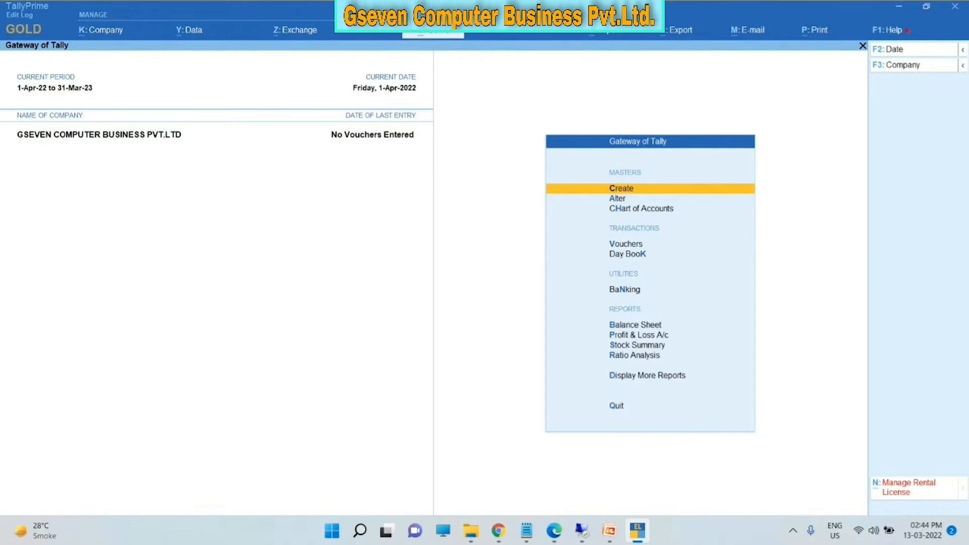
- Create and save a SALES ledger under Sales Accounts
key(Return)
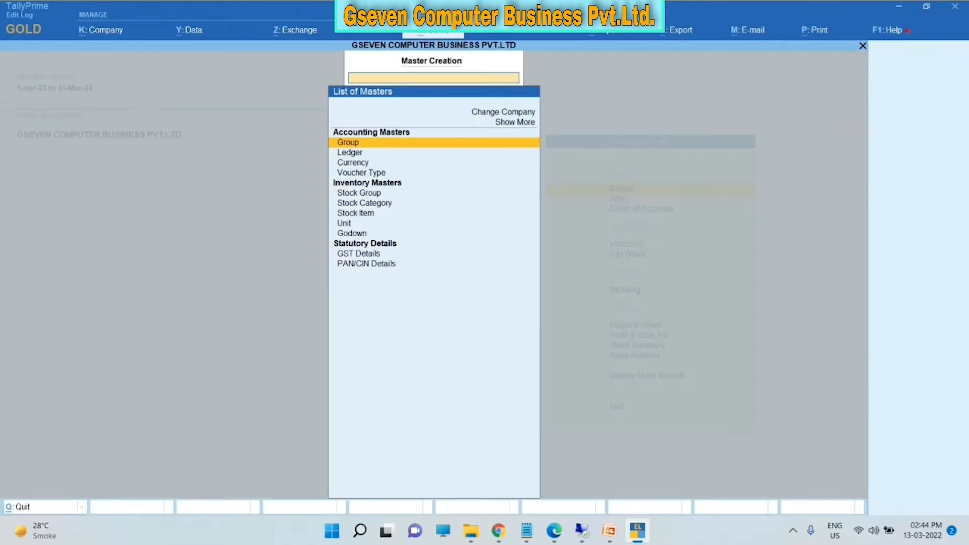
key(Down)
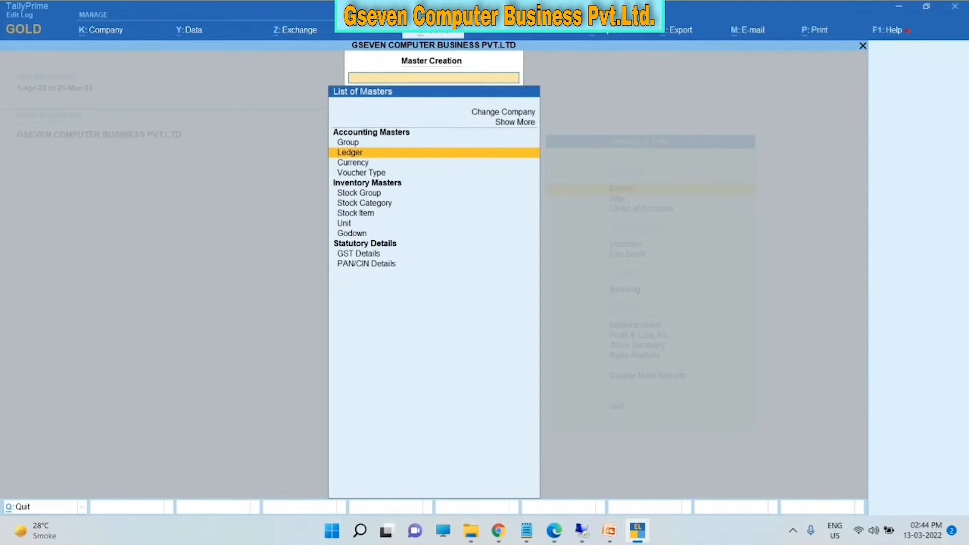
key(Return)
text(SALES)
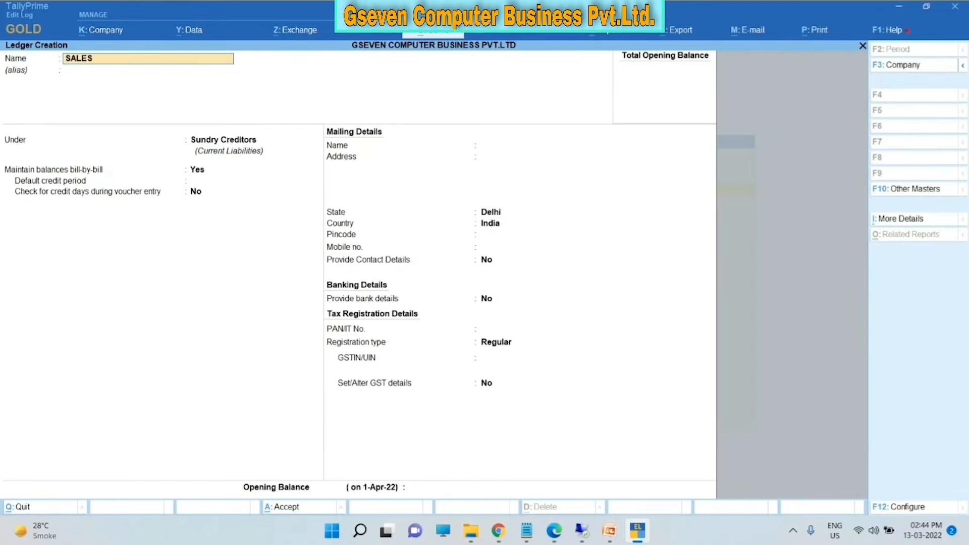
key(Return)
key(Return)
text(SA)
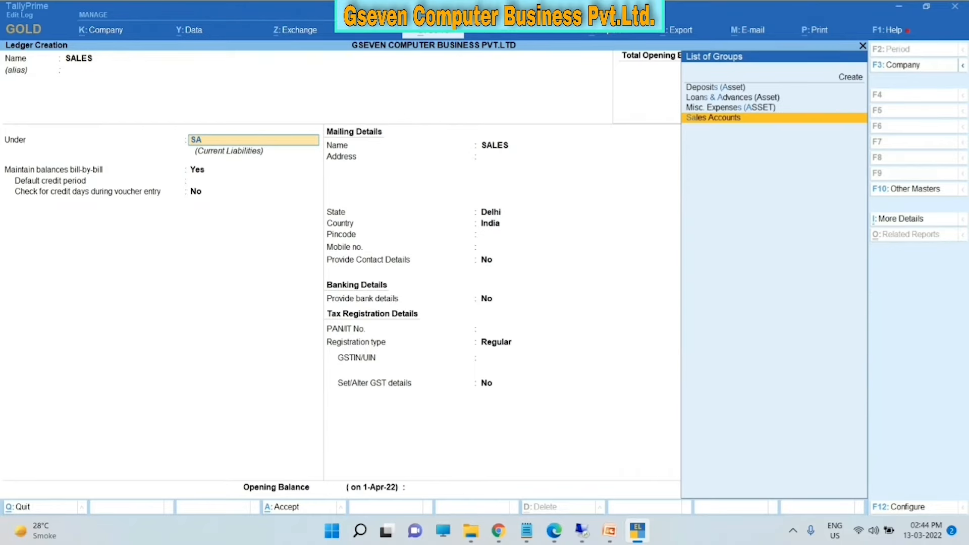
key(Return)
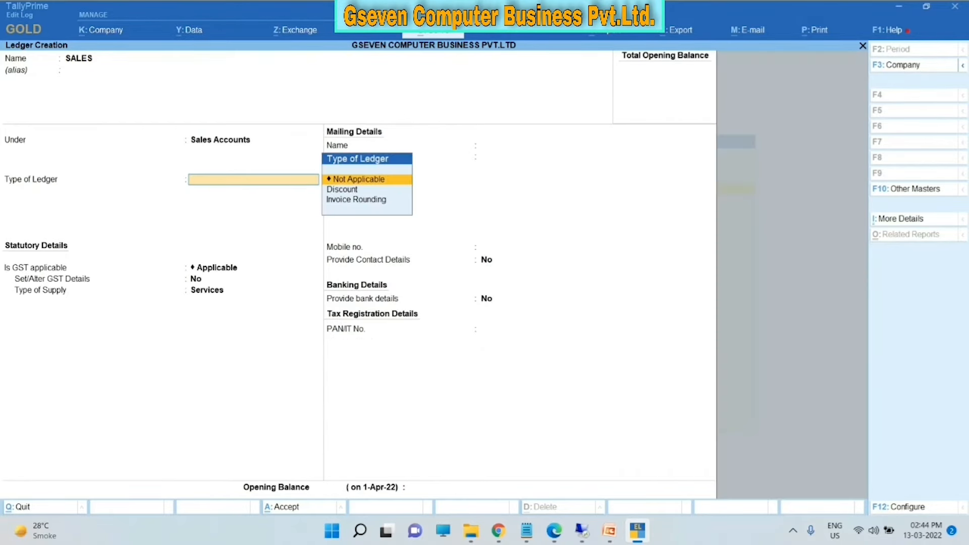
key(ctrl)
key(ctrl+a)
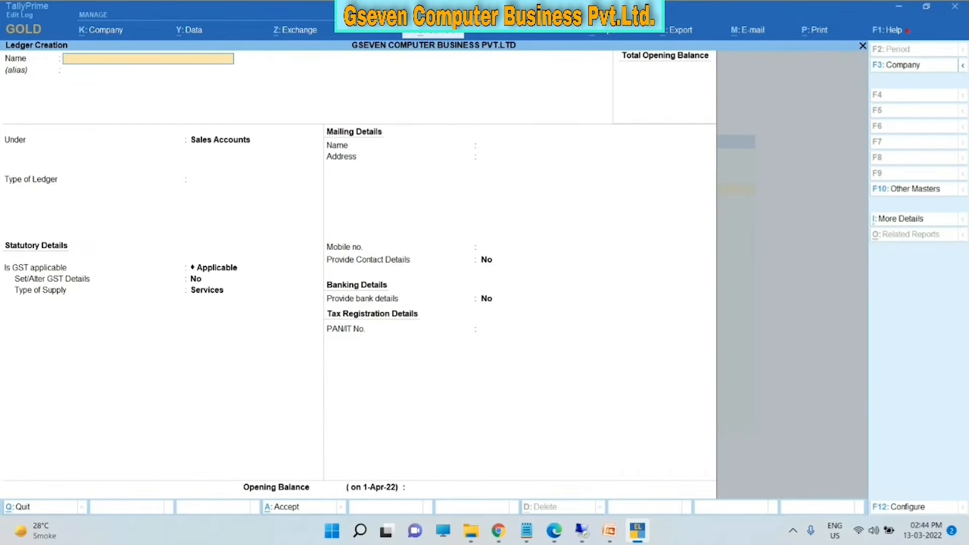
- Create and save a PURCHASE ledger under Purchase Accounts
text(PURCHASE)
key(Return)
key(Return)
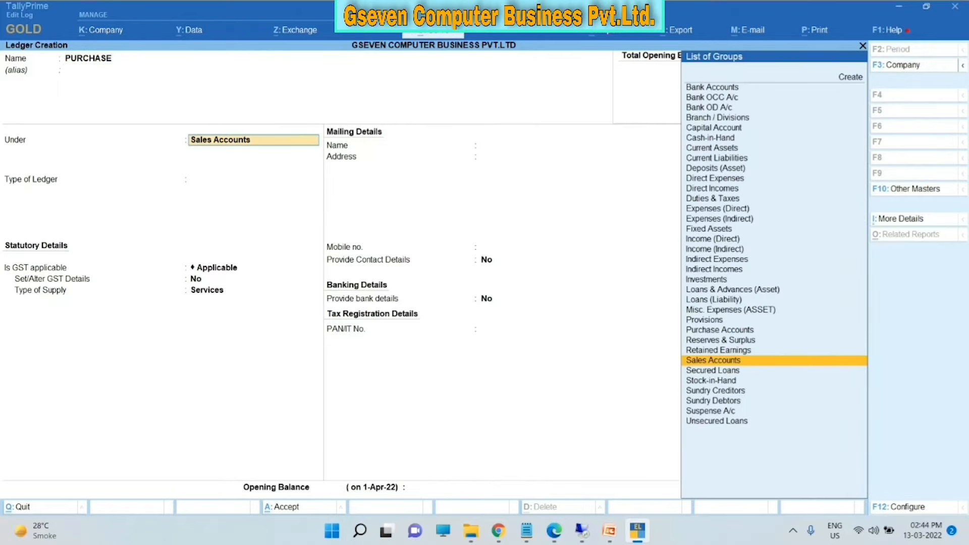
text(PUR)
key(Return)
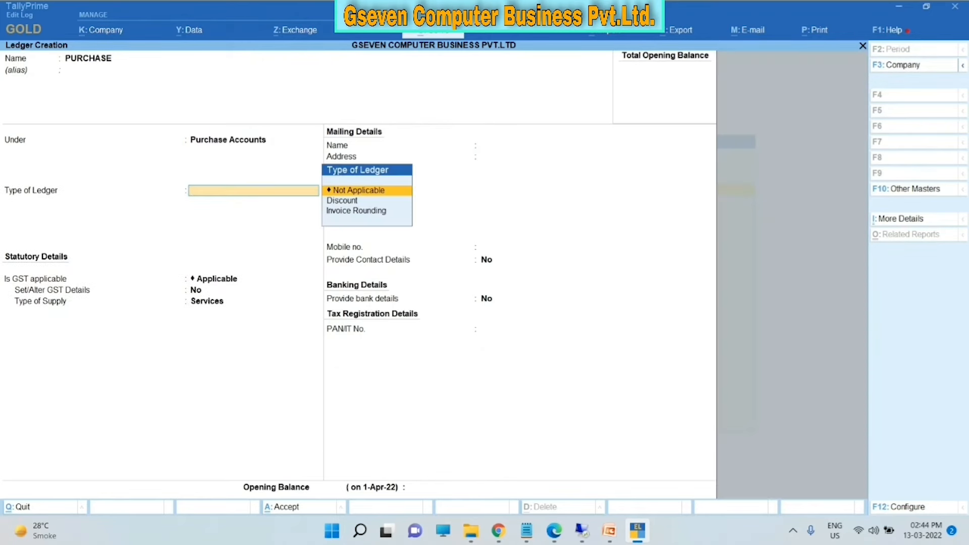
key(ctrl+a)
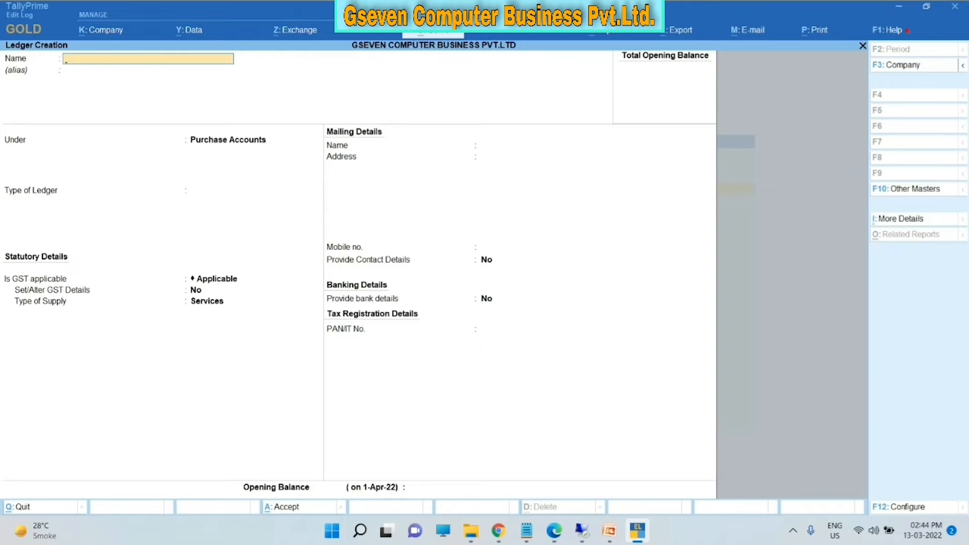
- Save a CGST ledger in Duties & Taxes, duty type GST, tax type Central Tax
text(CGT)
text(ST)
key(Return)
key(Return)
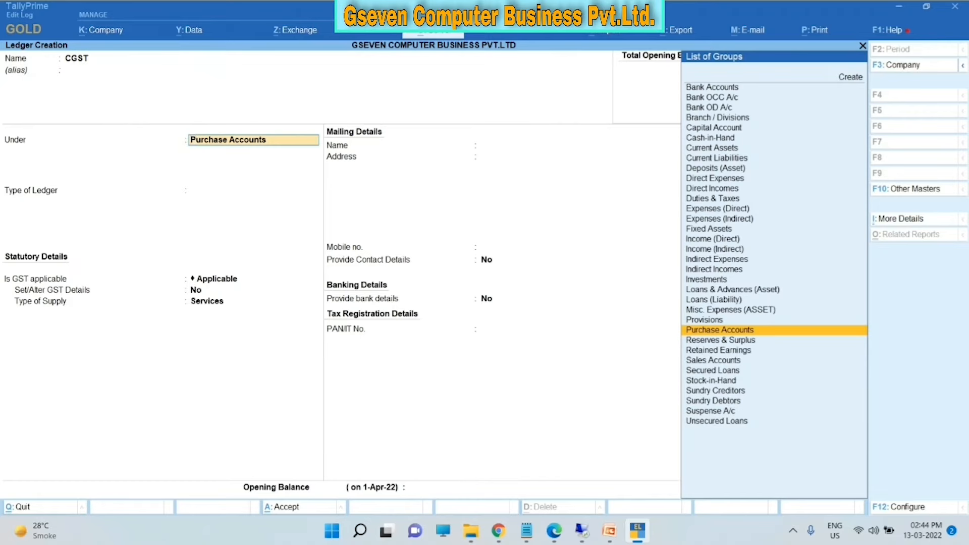
text(DU)
key(BackSpace)
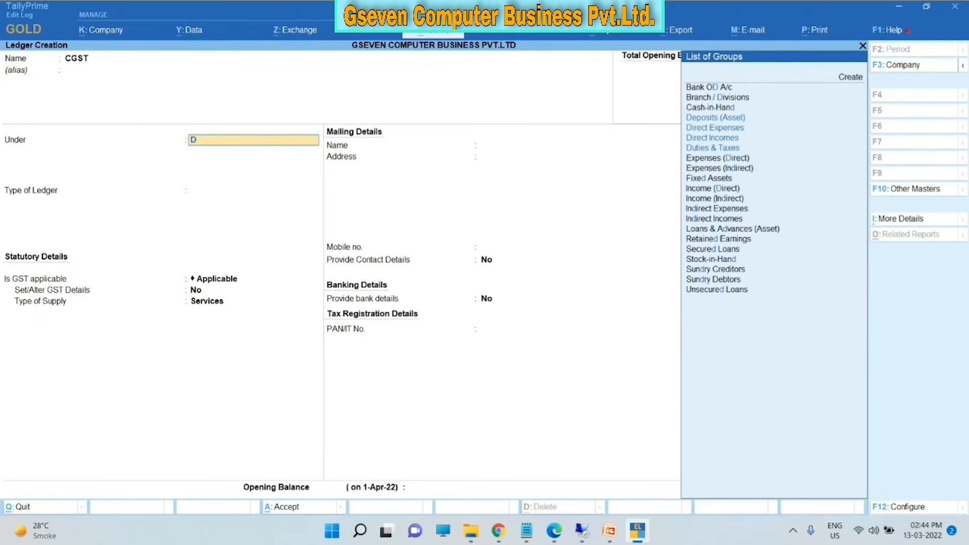
key(BackSpace)
key(Down)
key(Down)
key(Down)
key(Down)
key(Down)
key(Down)
key(Down)
key(Down)
key(Down)
key(Down)
key(Down)
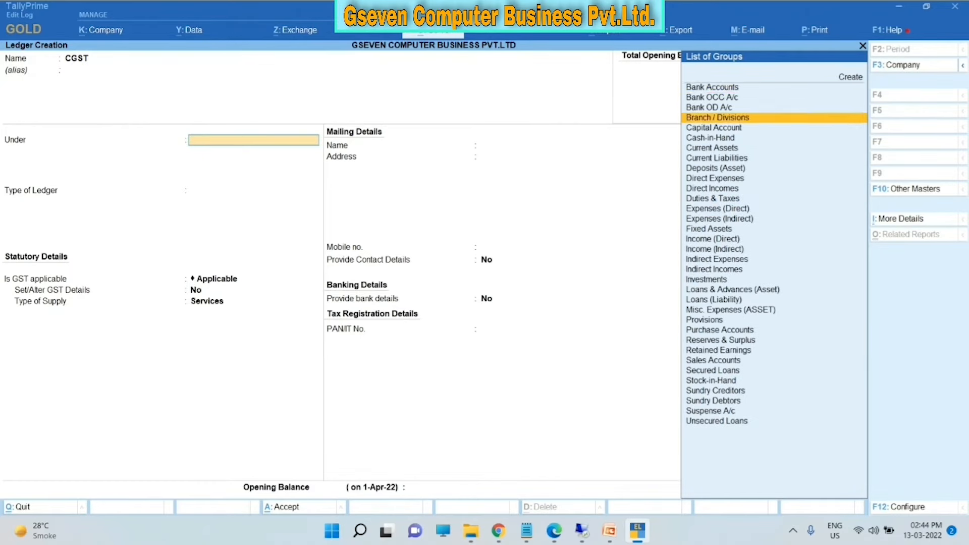
key(Return)
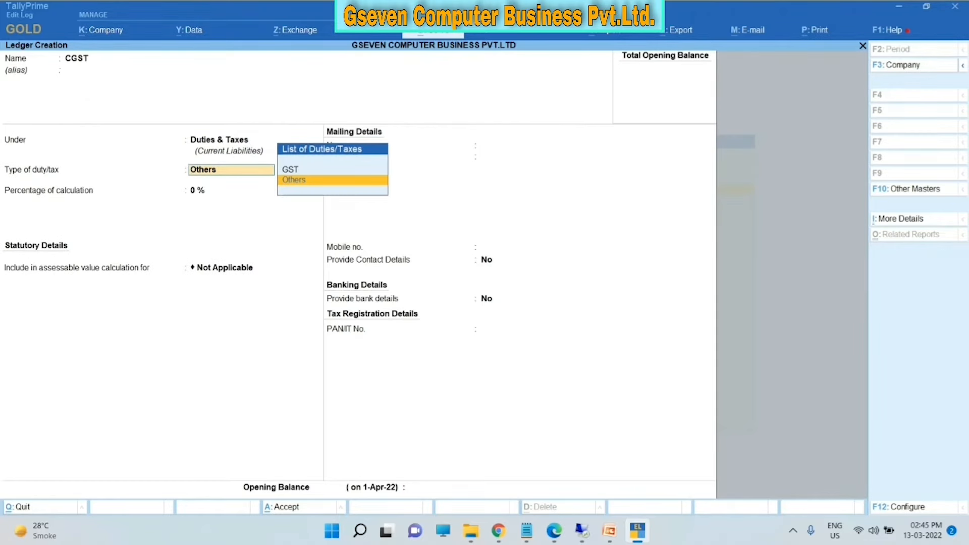
key(Up)
key(Return)
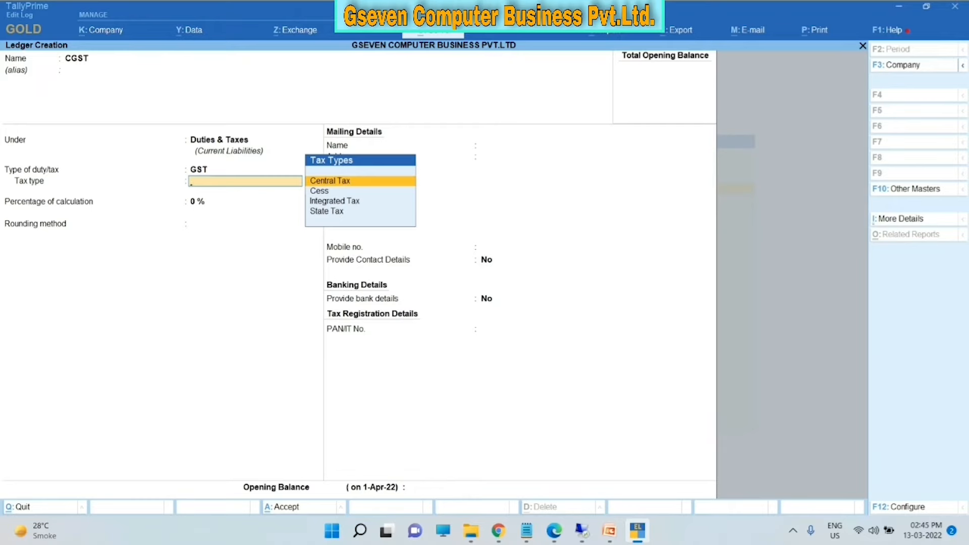
key(Return)
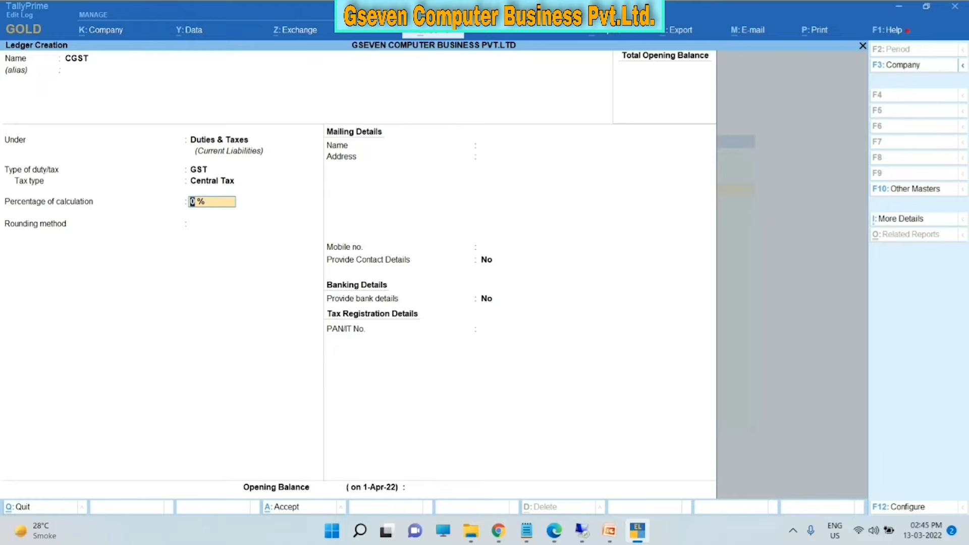
key(ctrl)
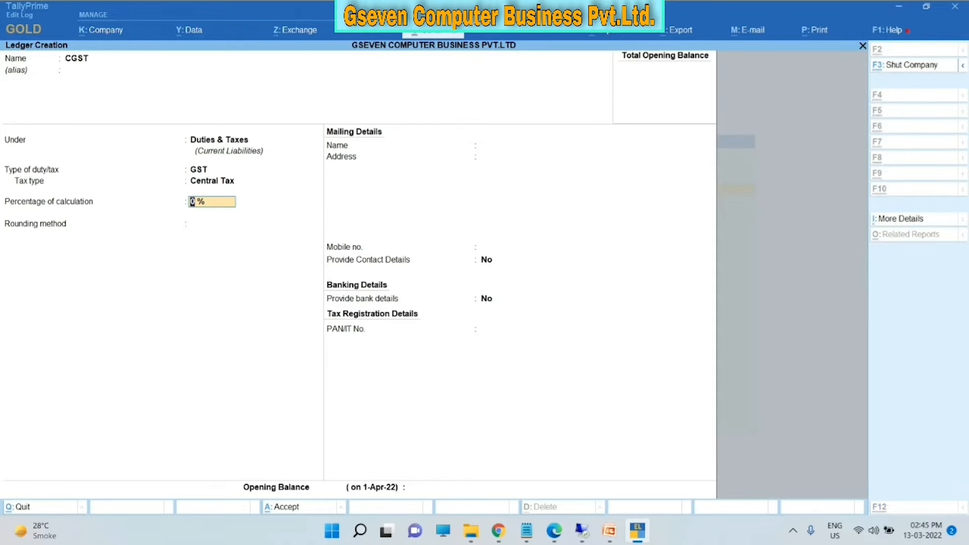
key(ctrl+a)
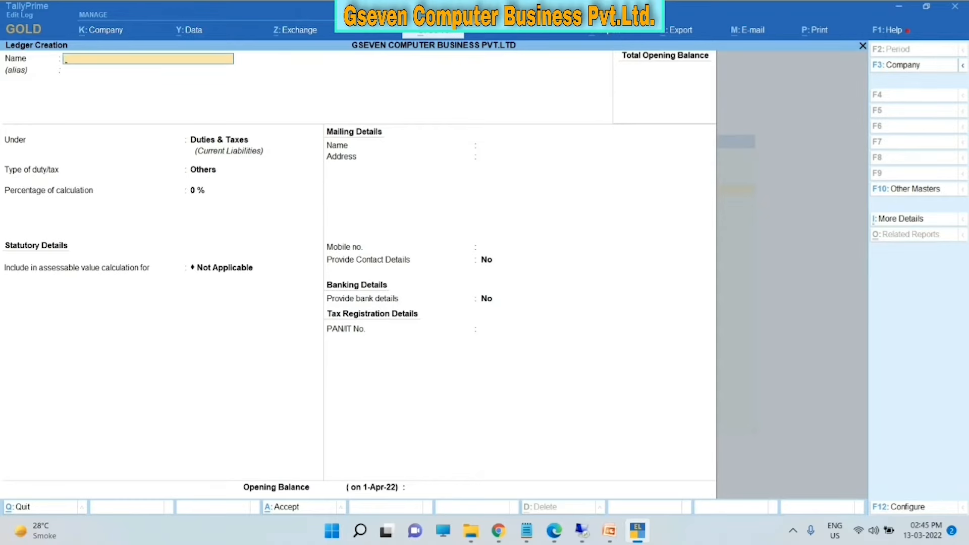
- Save an SGST ledger in Duties & Taxes, duty type GST, tax type State Tax
text(SGST)
key(Return)
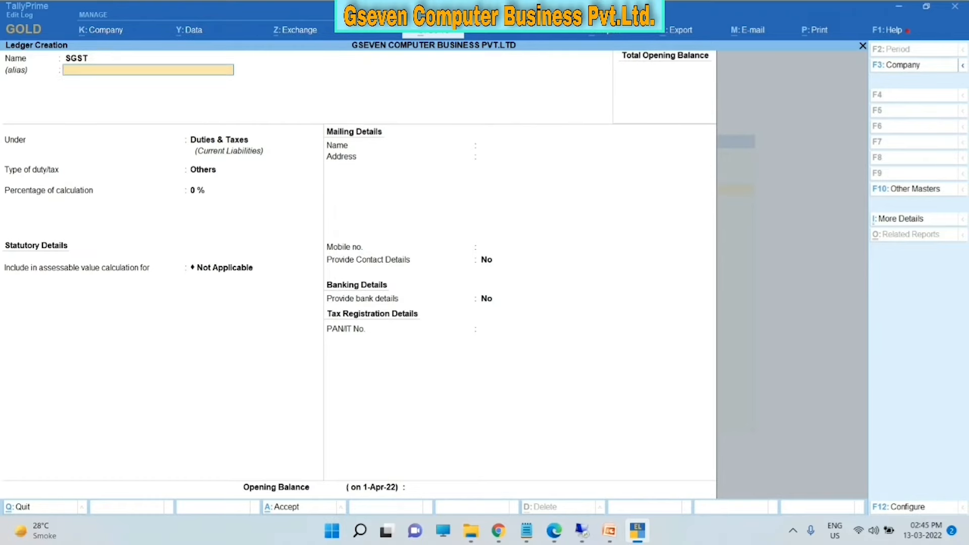
key(Return)
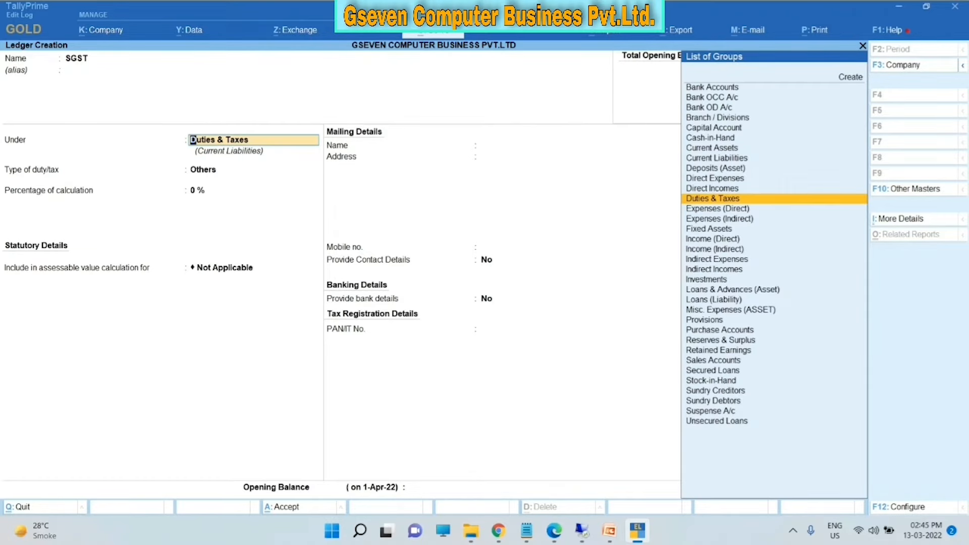
key(Return)
key(Up)
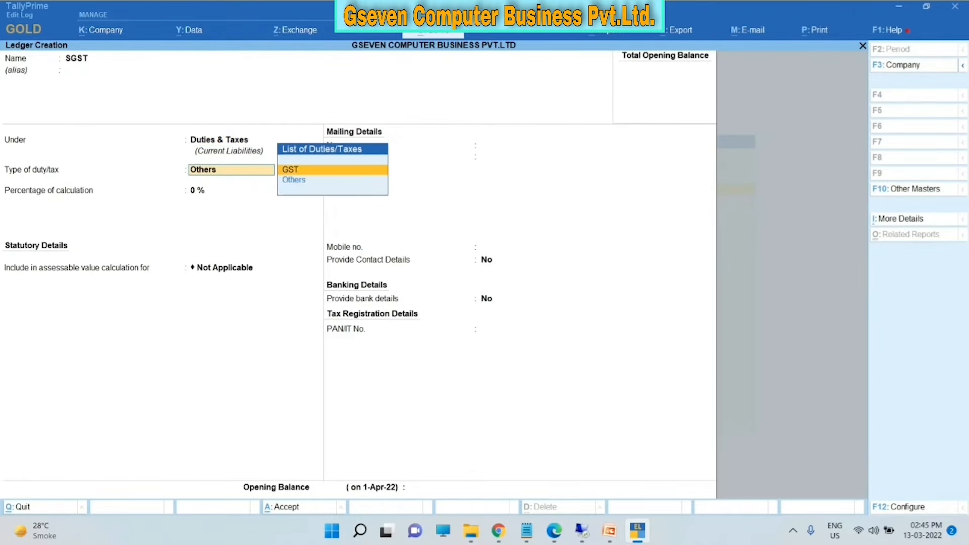
key(Return)
key(Down)
key(Down)
key(Down)
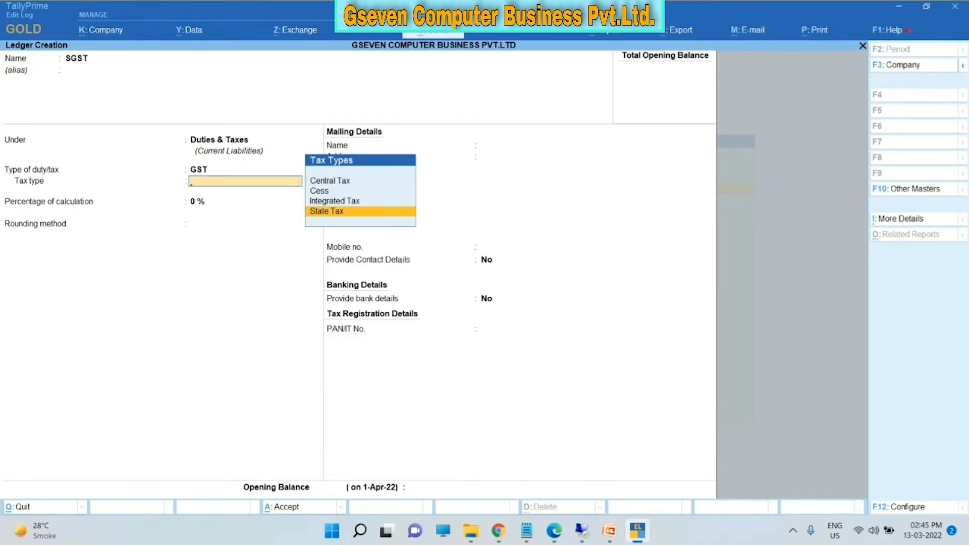
key(Return)
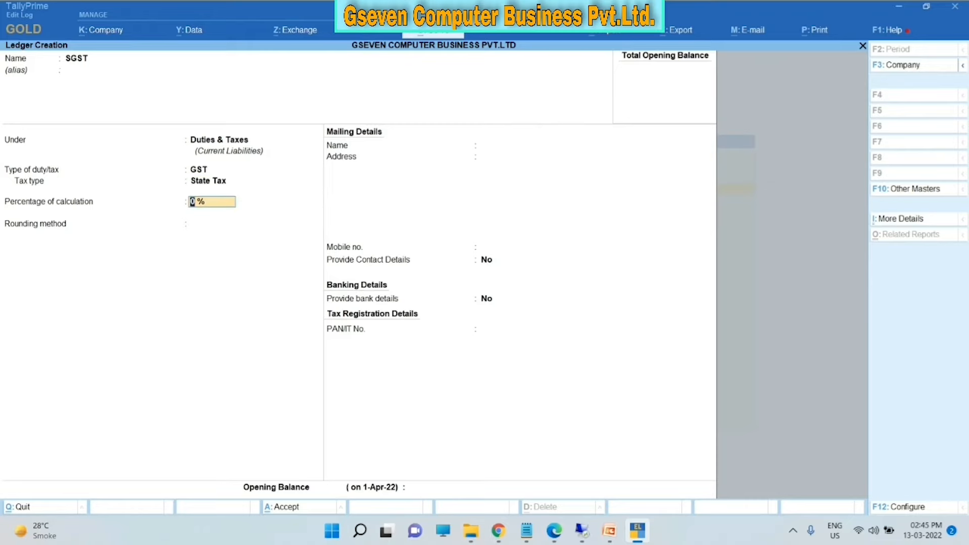
key(ctrl+a)
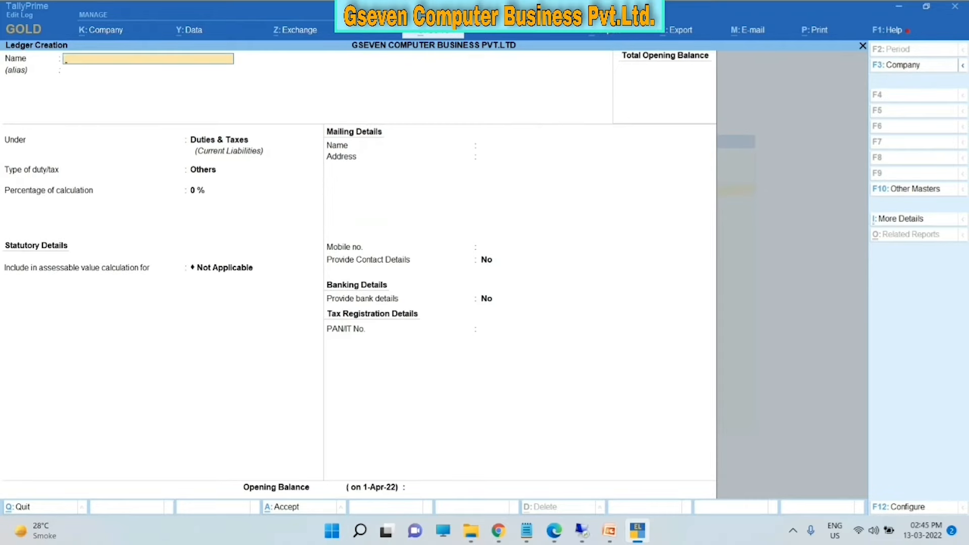
- Save an IGST ledger under Duties & Taxes with GST duty type and Integrated Tax
text(ST)
key(Return)
key(Return)
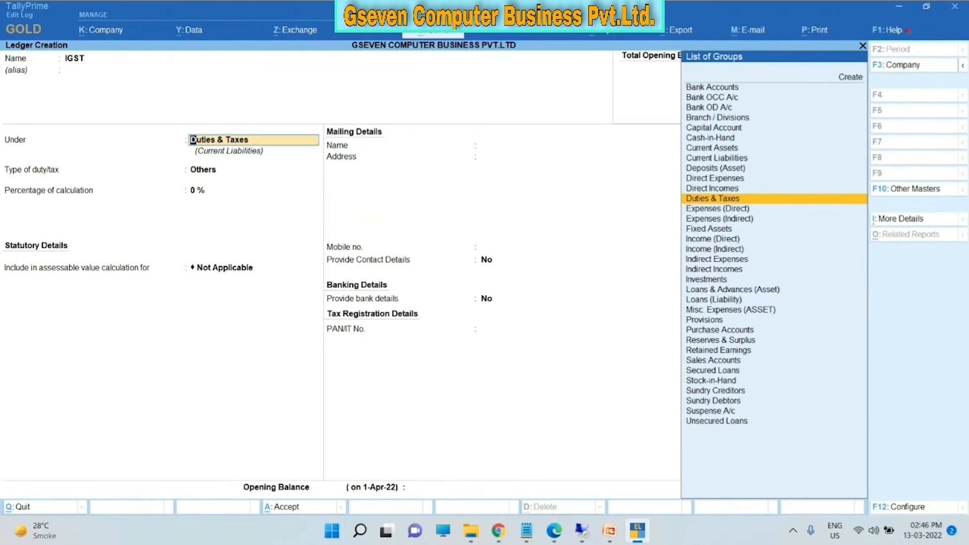
key(Return)
key(Up)
key(Return)
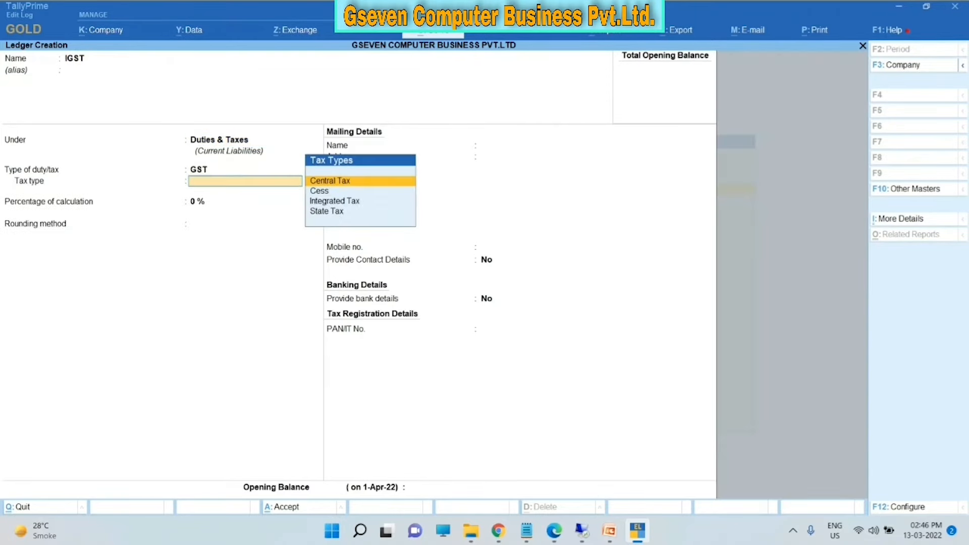
key(Down)
key(Down)
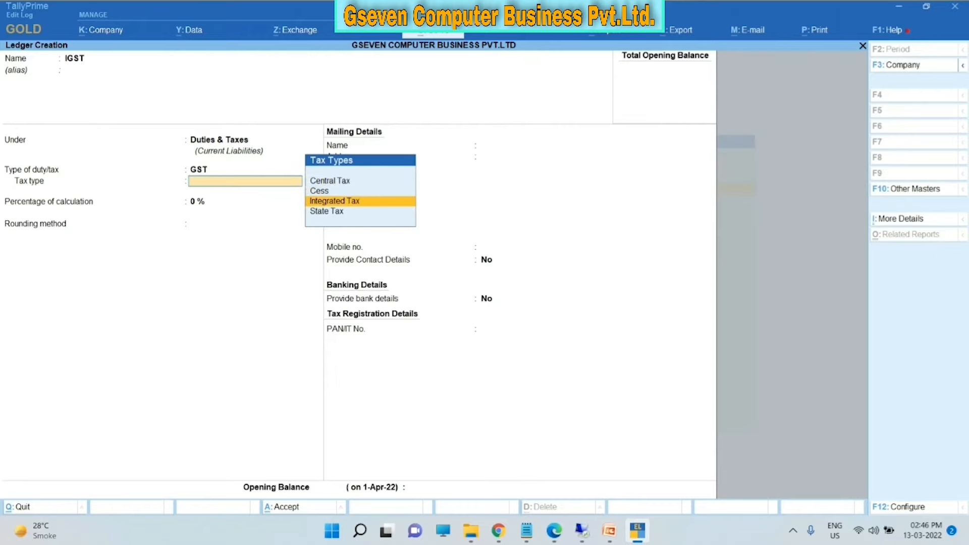
key(Return)
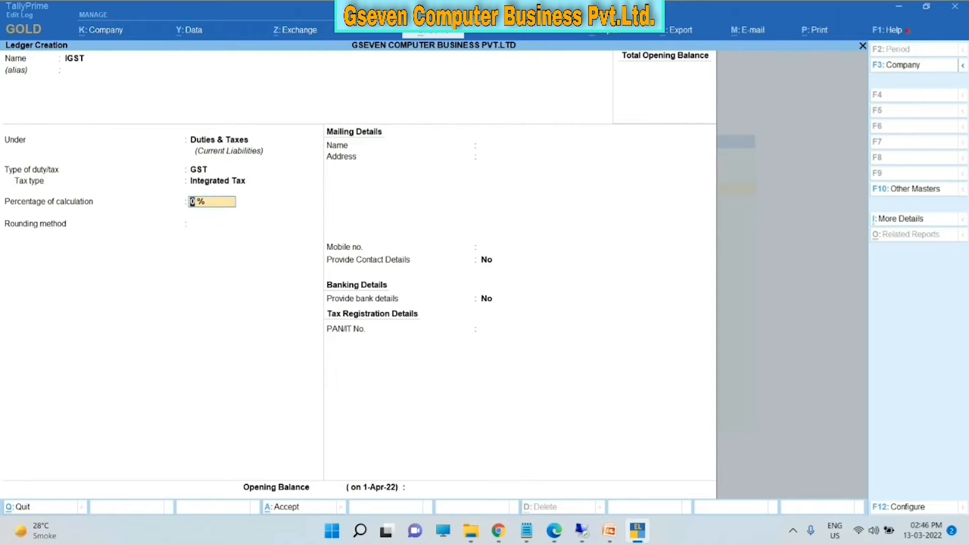
key(ctrl)
key(ctrl+a)
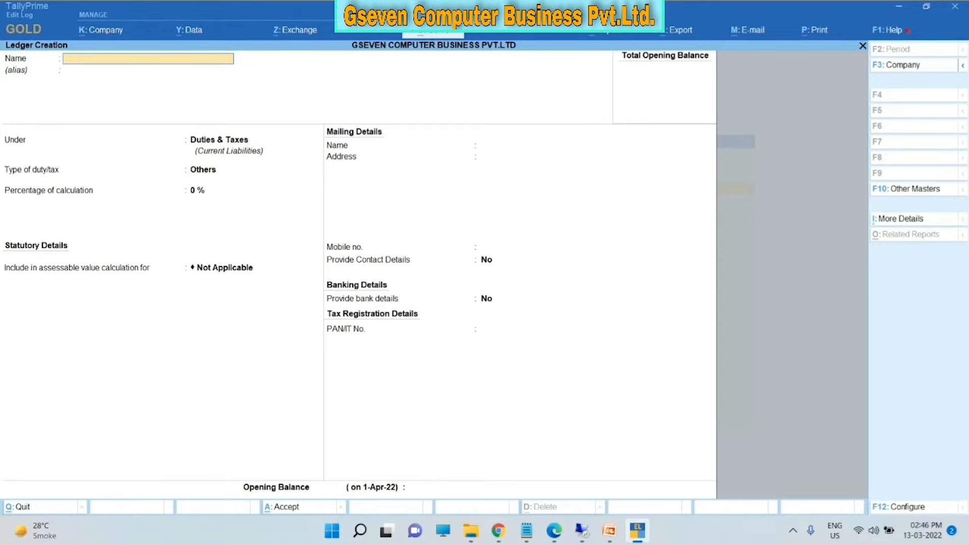
- Quit ledger creation and return to the Gateway of Tally
key(Escape)
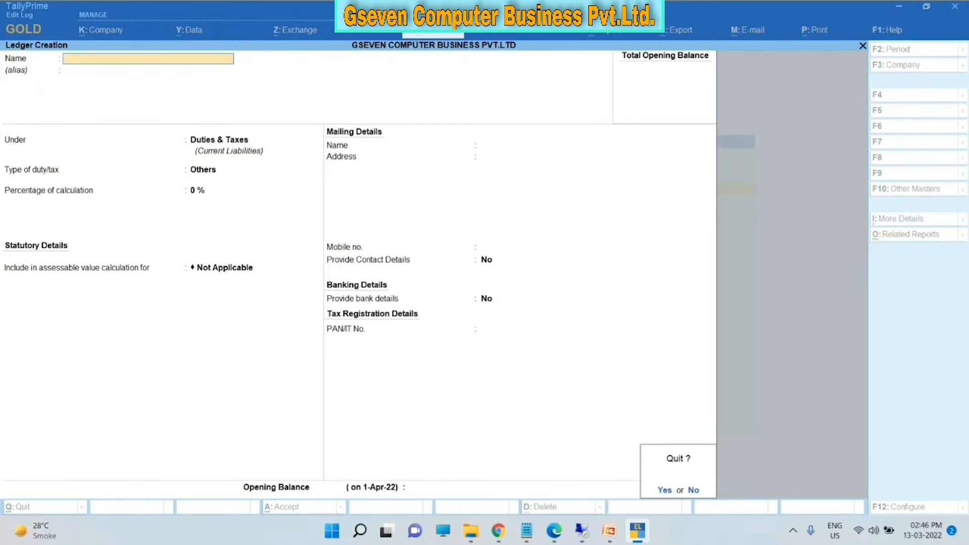
key(y)
key(Escape)
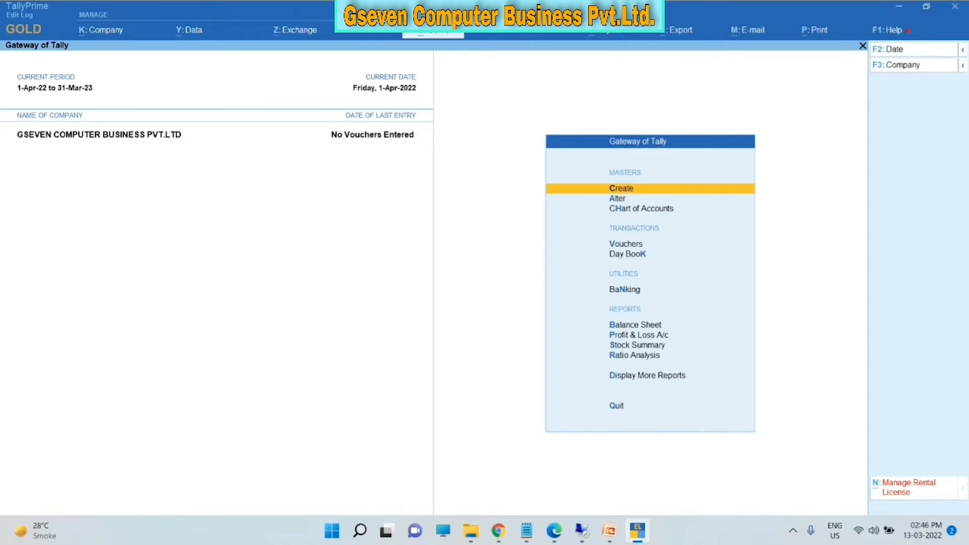
- Start a new ledger named HDFC BANK and assign it to the Bank Accounts group
key(Return)
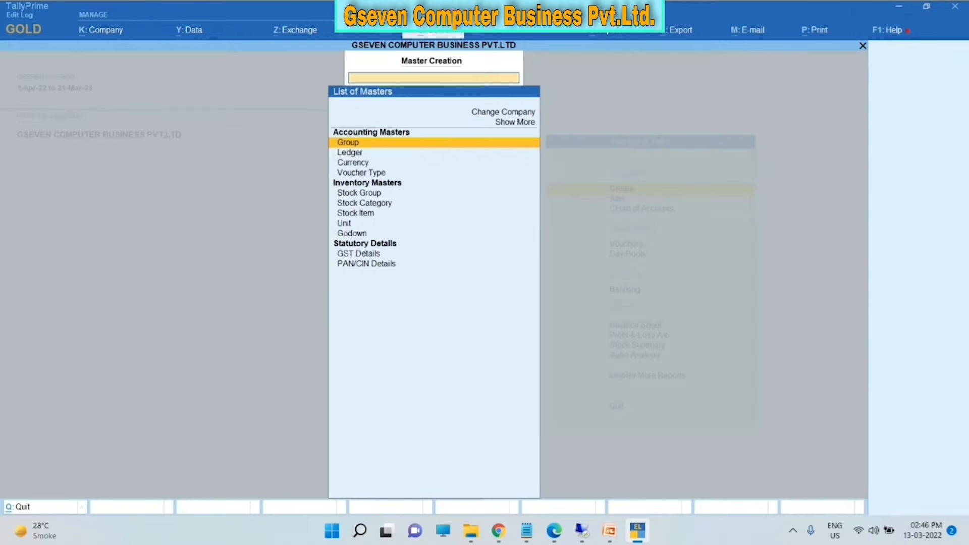
key(Down)
key(Return)
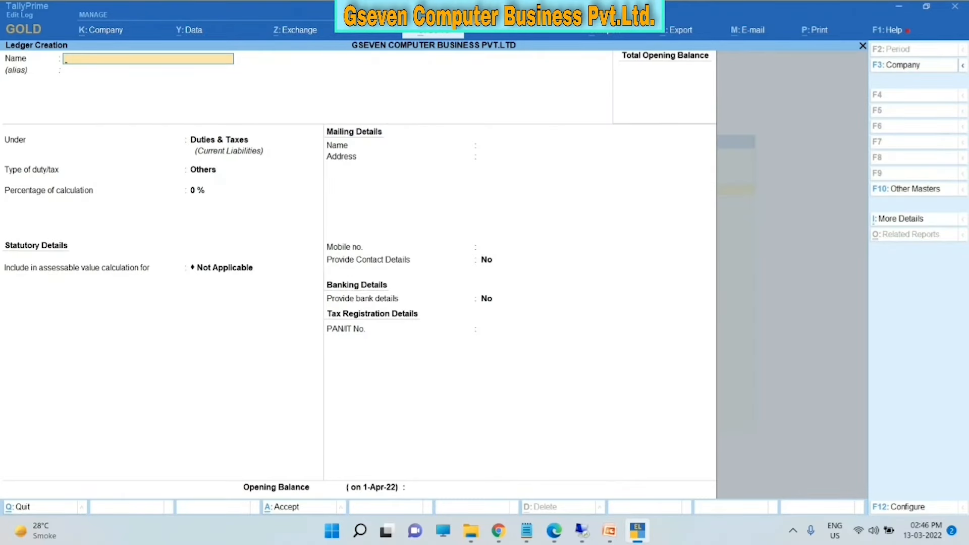
text(HDFC BANK)
key(Return)
key(Return)
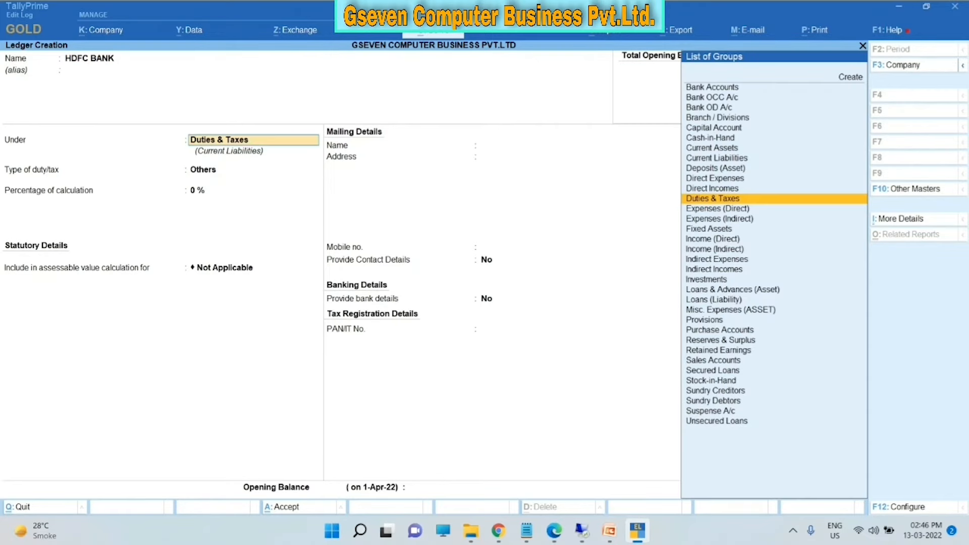
key(Up)
key(Up)
key(Up)
key(Up)
key(Up)
key(Up)
key(Up)
key(Up)
key(Up)
key(Up)
key(Up)
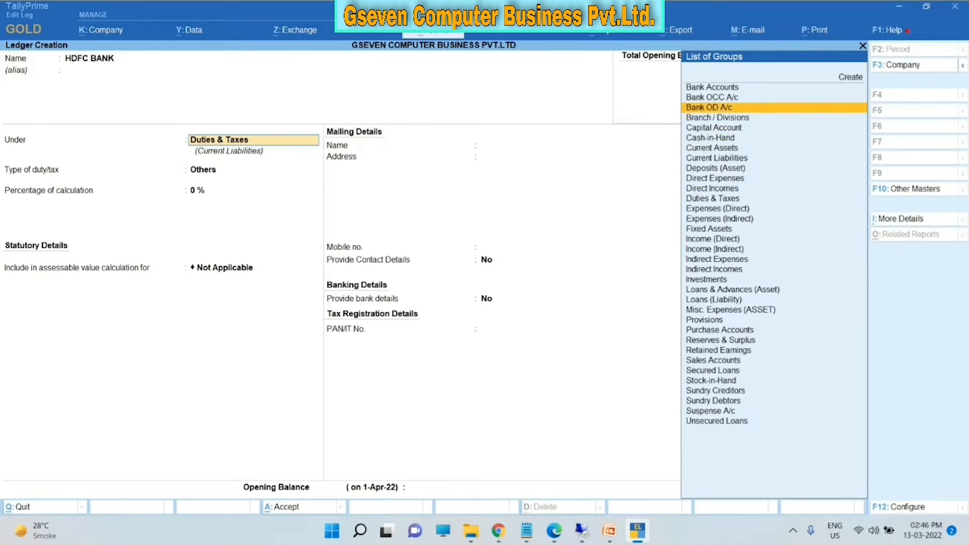
key(Return)
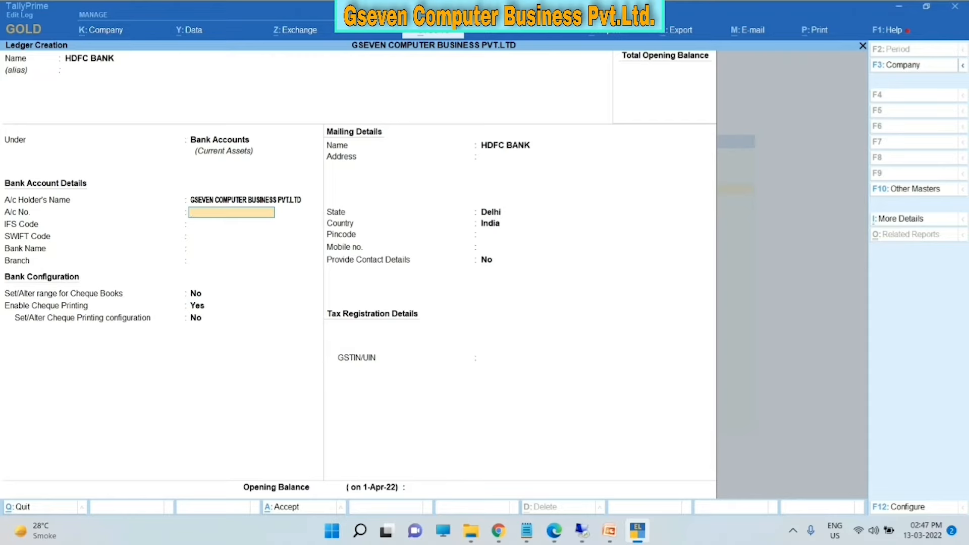
- Enter the bank account number and IFS code, bank HDFC Bank (India), branch AZADPUR
key(Return)
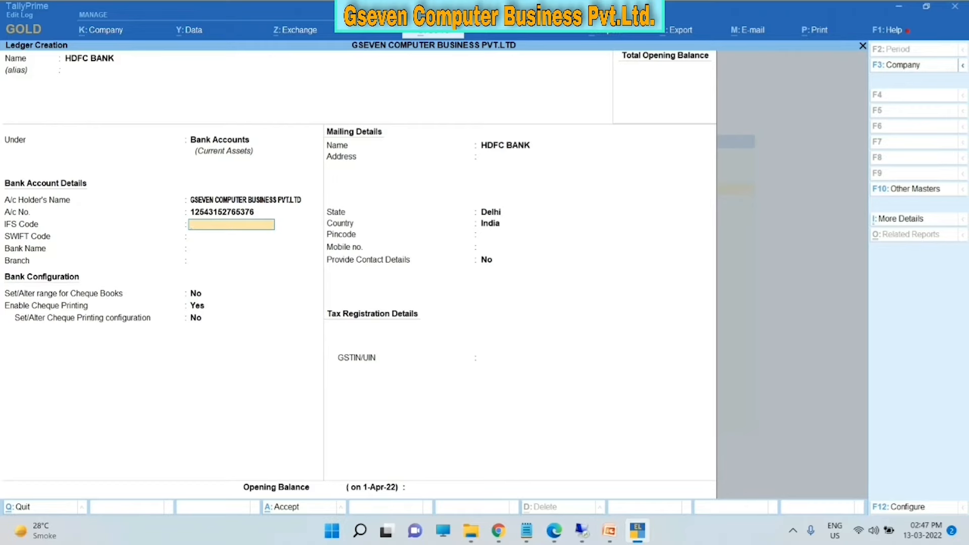
key(Return)
key(Return)
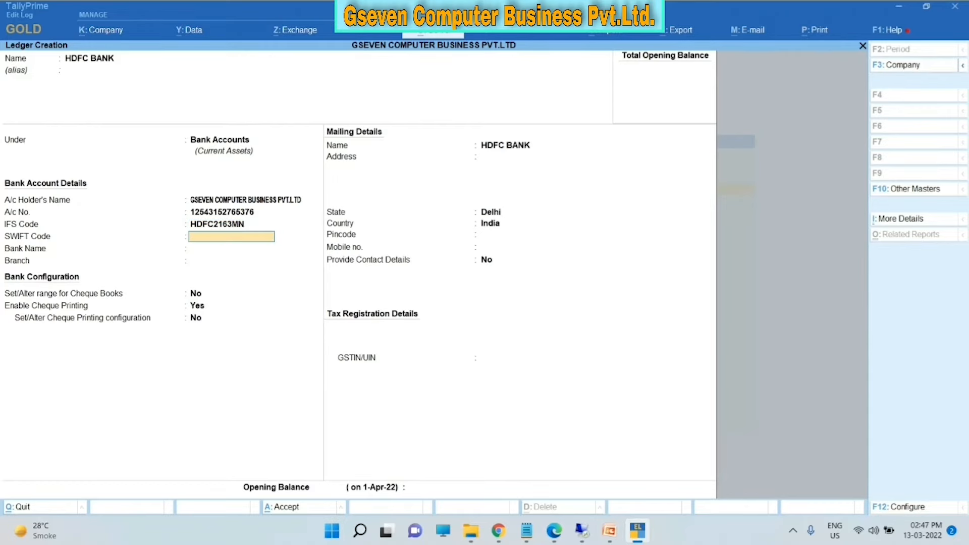
key(Return)
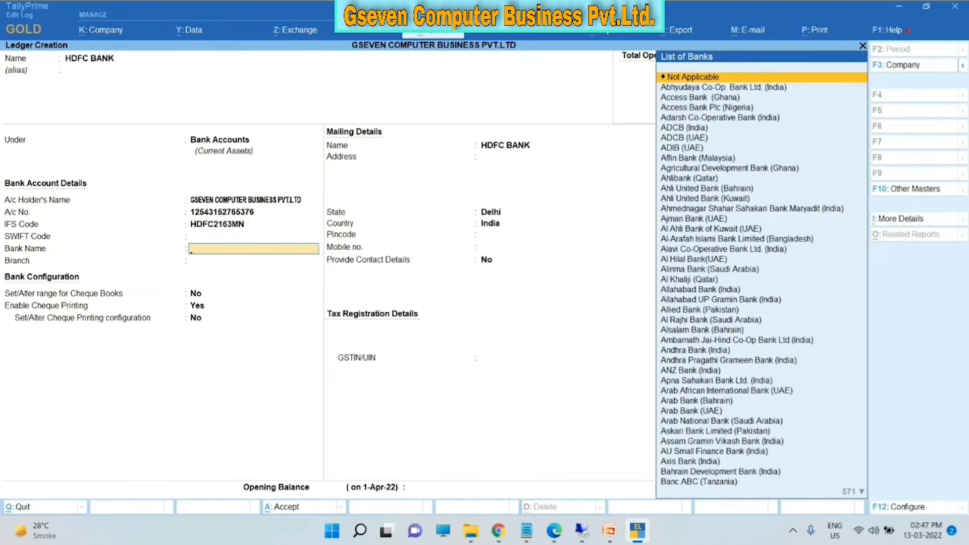
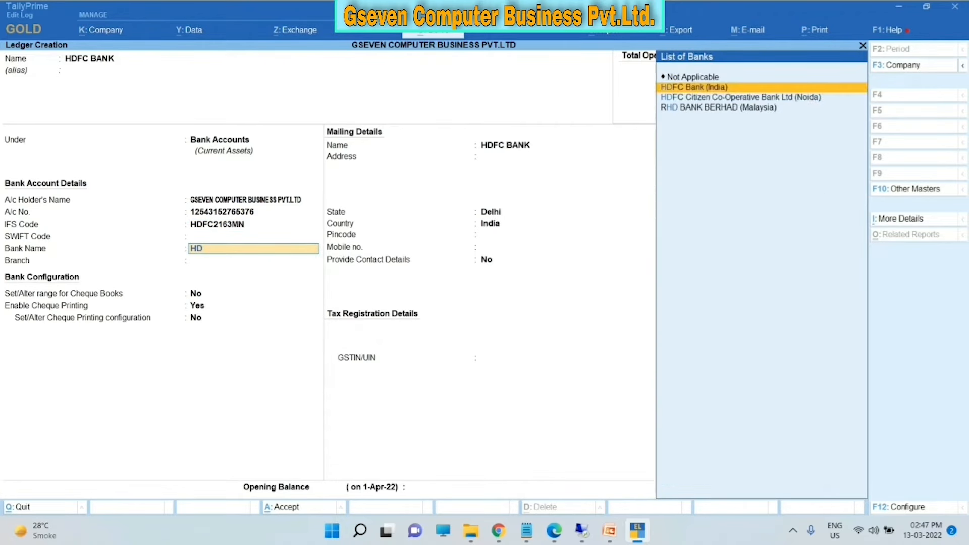
key(Return)
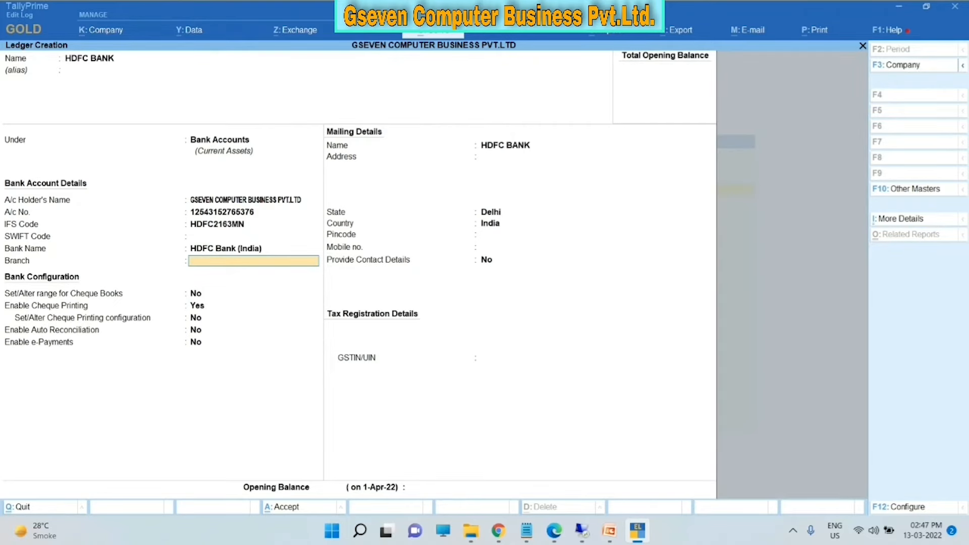
key(Return)
key(Return)
key(Return)
key(Return)
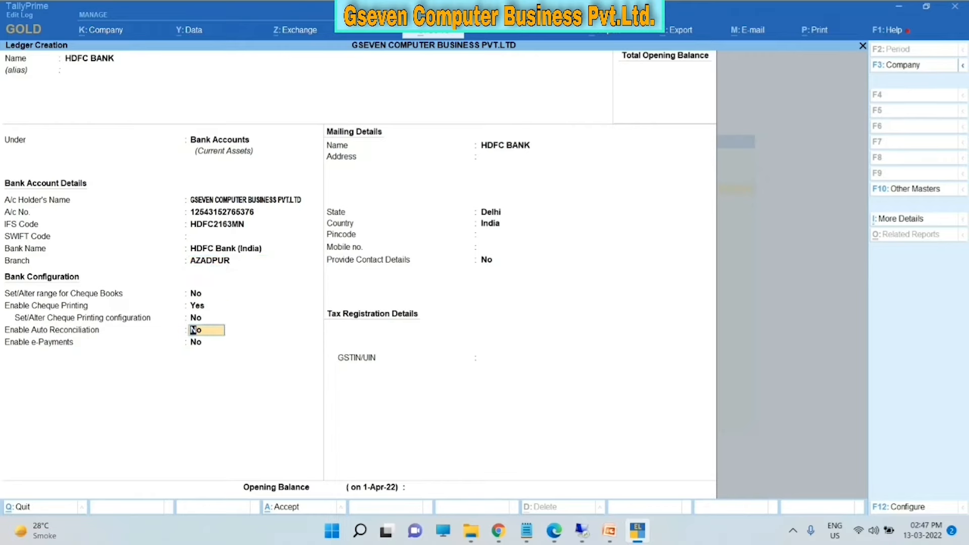
- Look over the e-payment and cheque settings, then save the HDFC BANK ledger
key(Return)
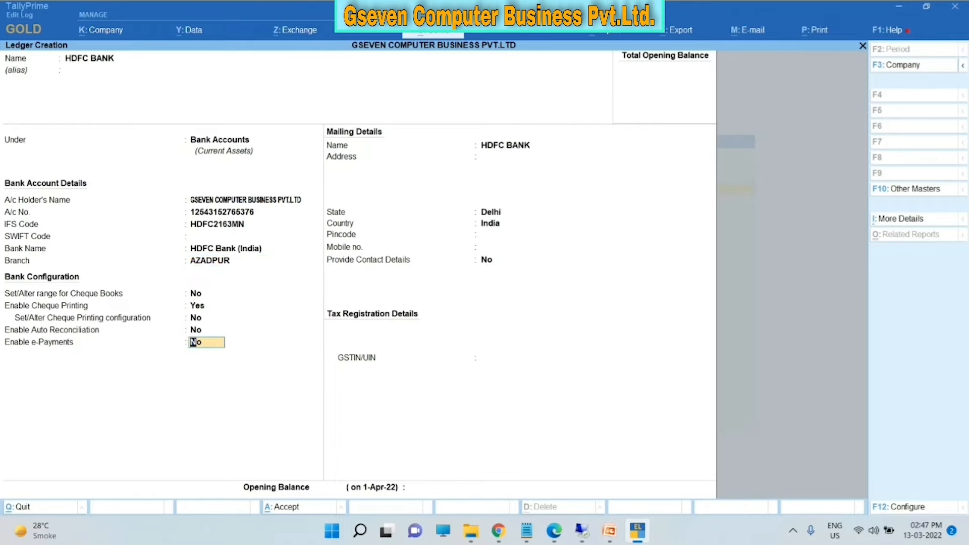
key(Up)
key(Up)
key(Up)
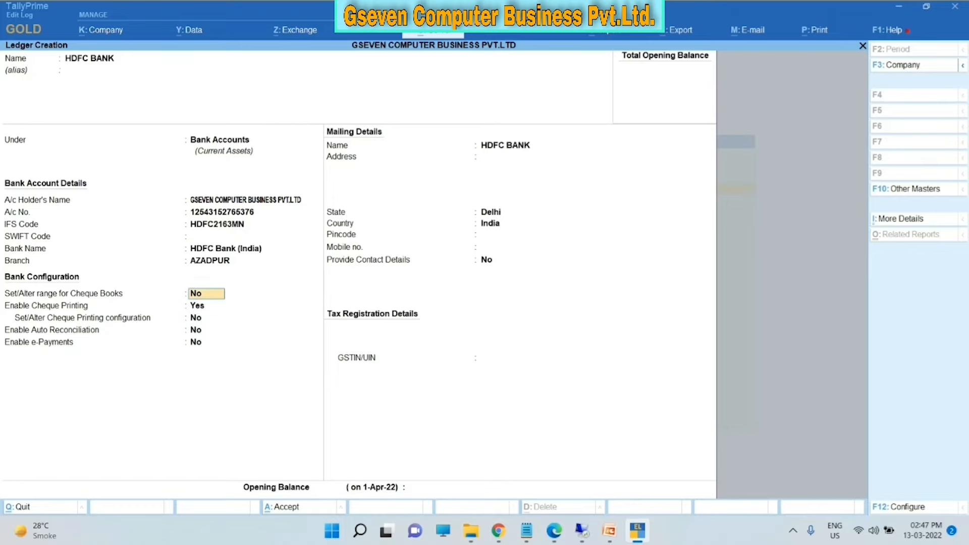
key(Return)
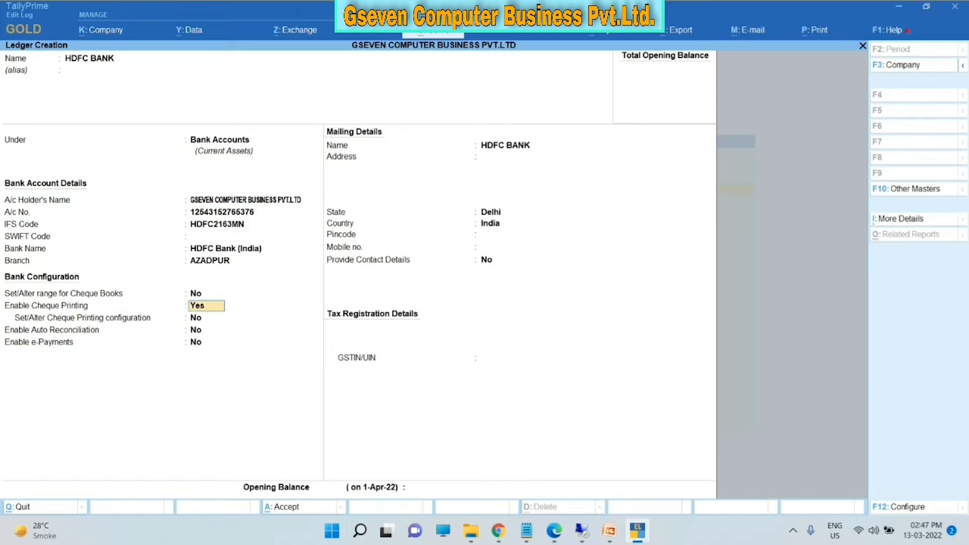
key(Return)
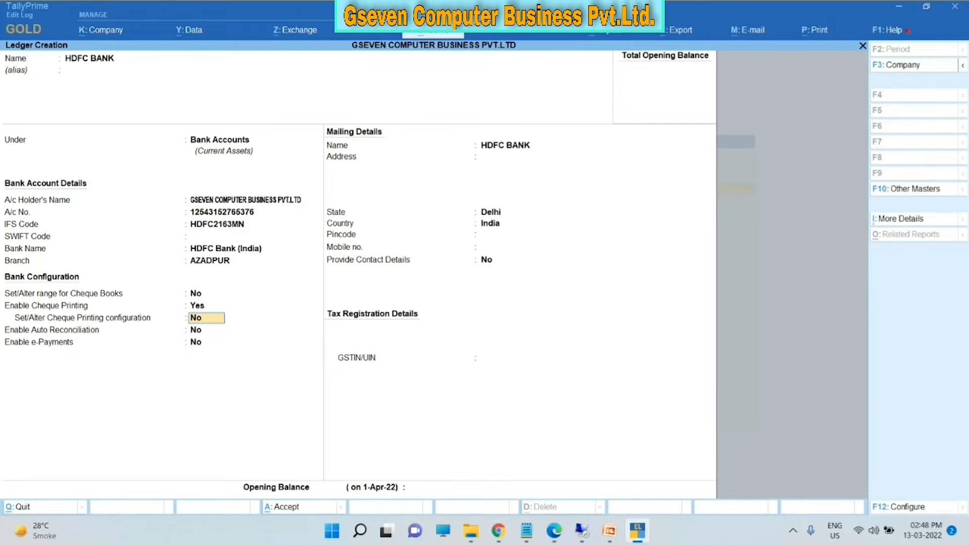
key(Up)
key(Up)
key(Up)
key(Up)
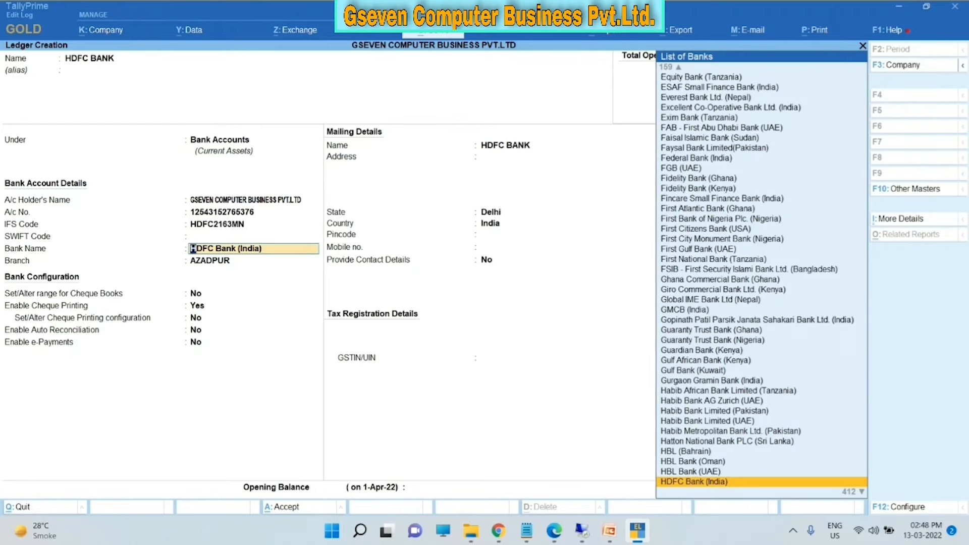
key(Up)
key(Up)
key(Up)
key(Up)
key(Up)
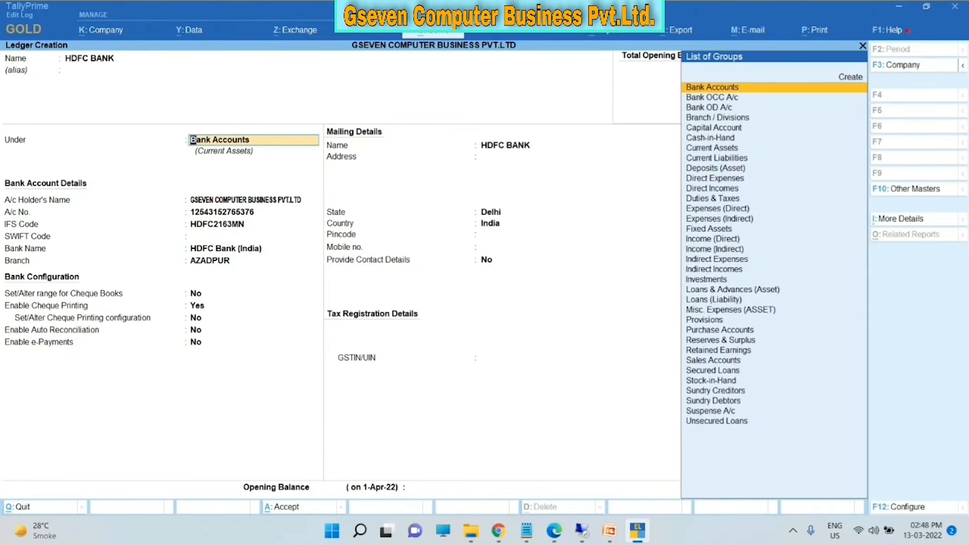
key(Up)
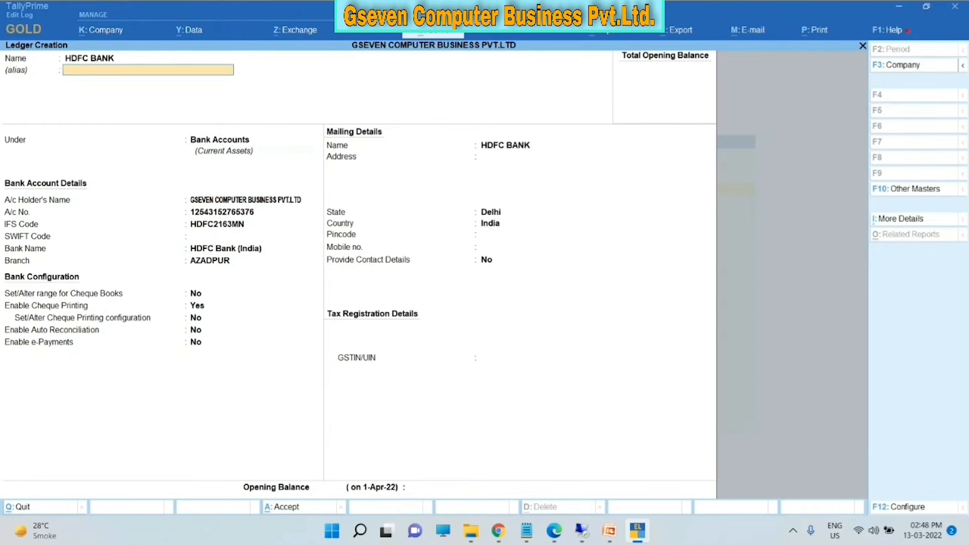
key(Down)
key(Down)
key(Down)
key(Down)
key(Down)
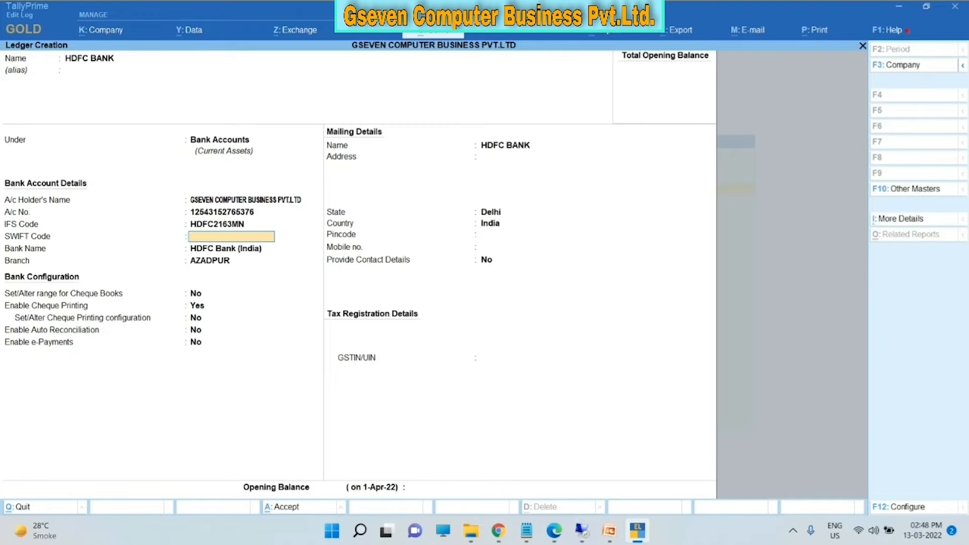
key(ctrl)
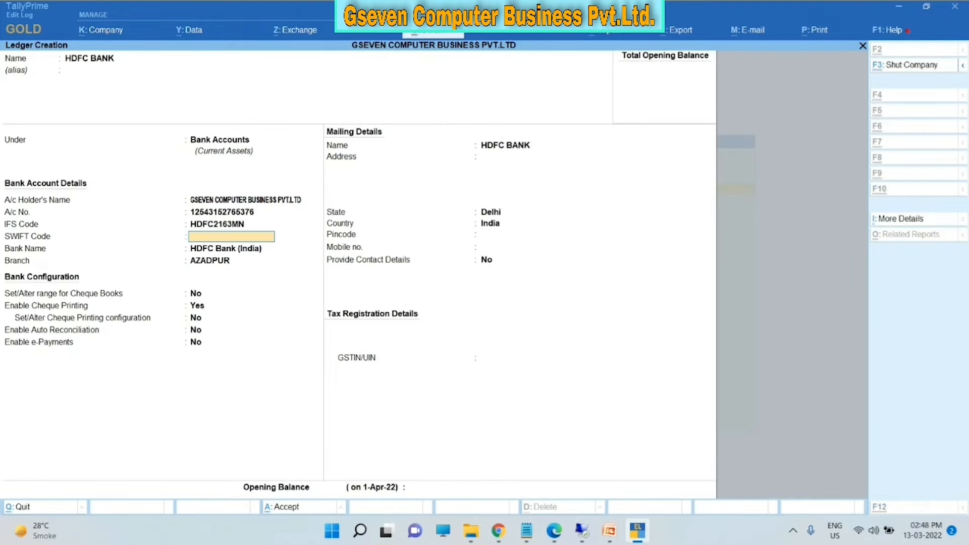
key(ctrl+a)
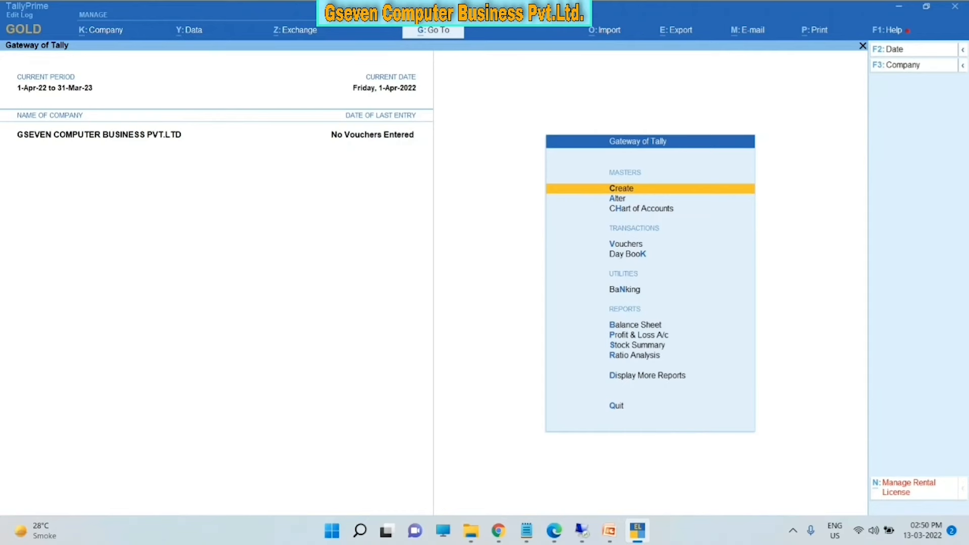
click(610, 532)
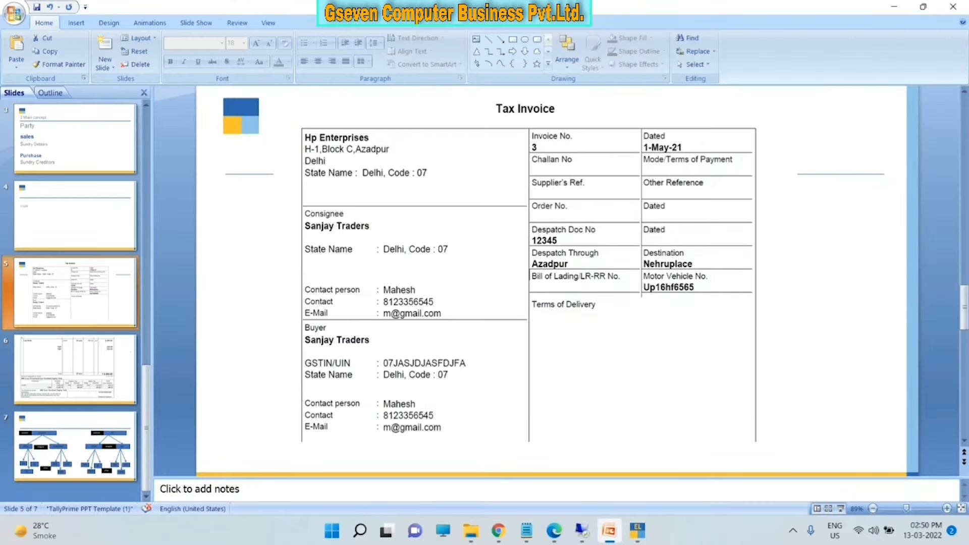
click(107, 375)
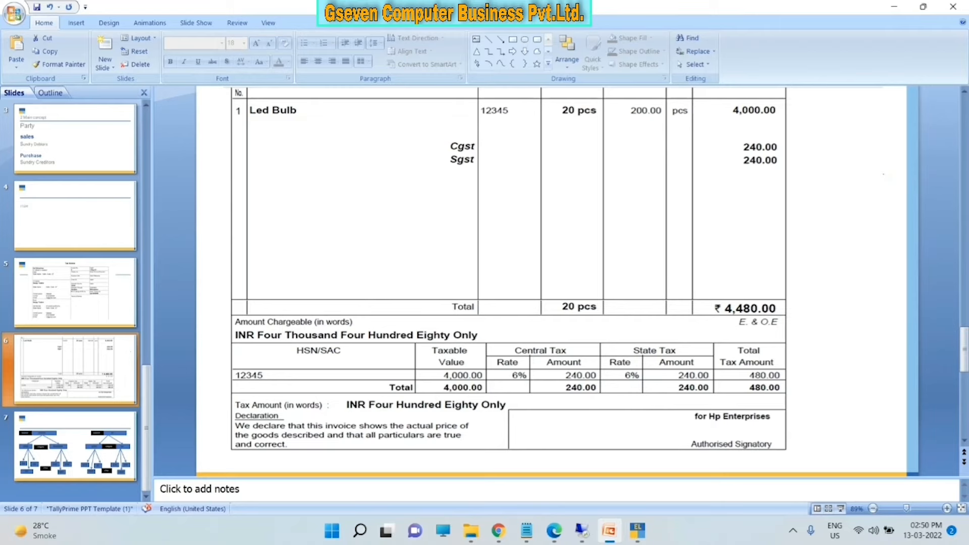
click(638, 531)
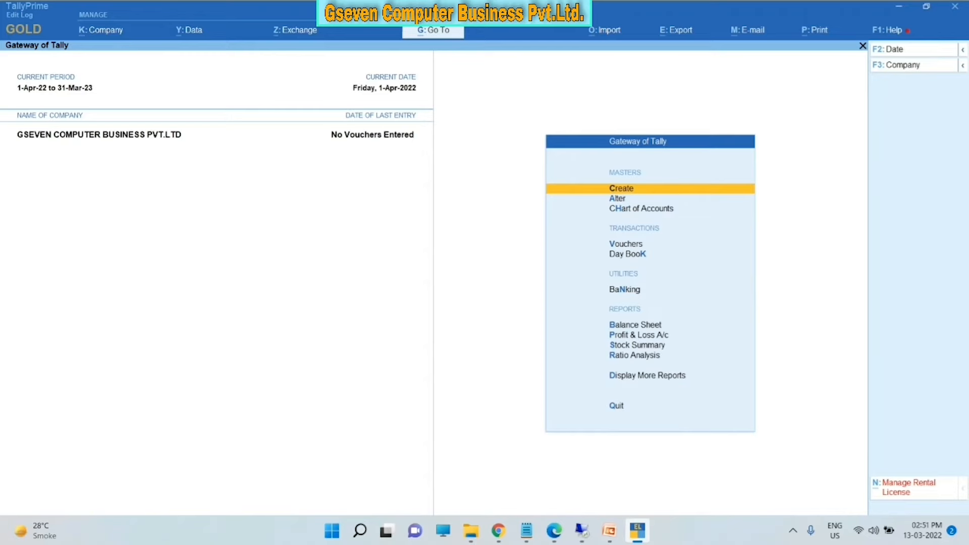
- Open and close the masters creation list, then move the Gateway selection to Alter
key(Down)
key(Down)
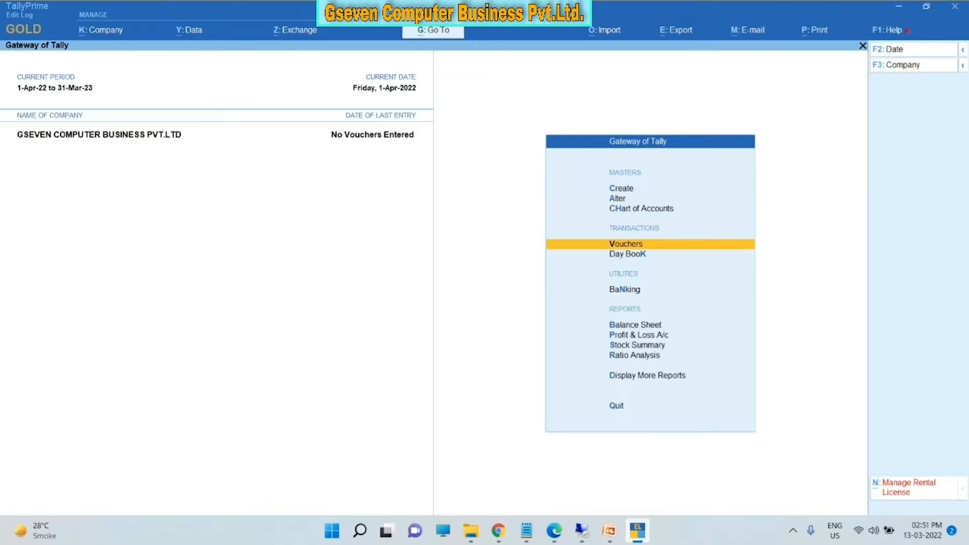
key(Up)
key(Up)
key(Up)
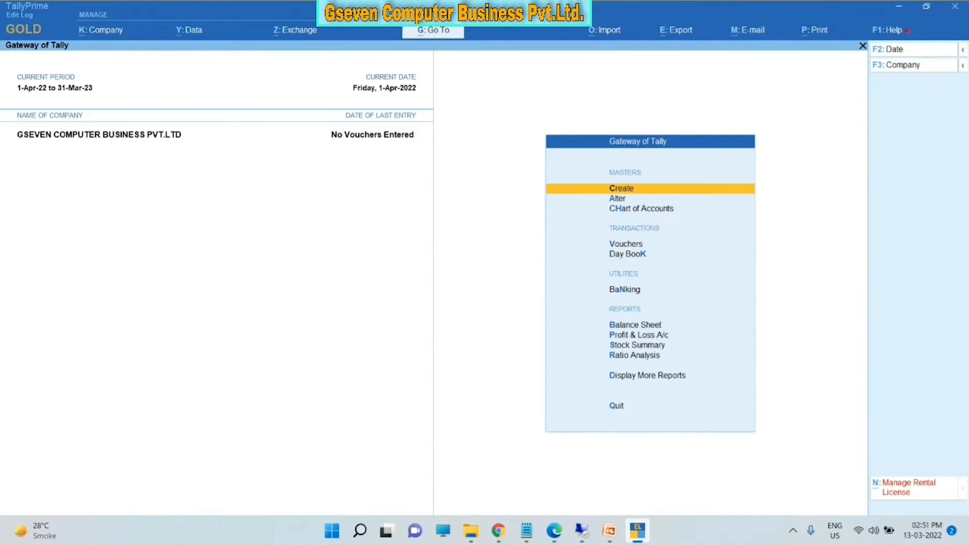
key(Return)
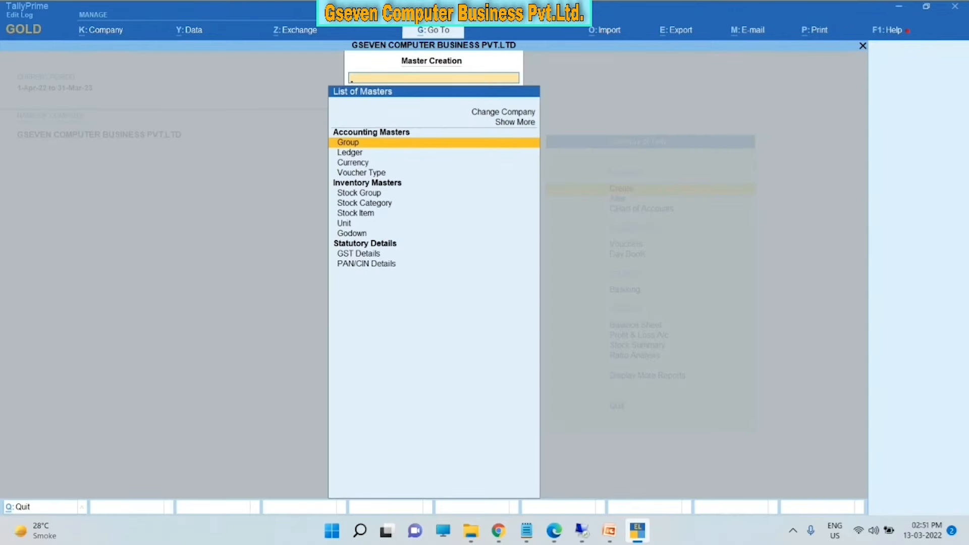
key(Escape)
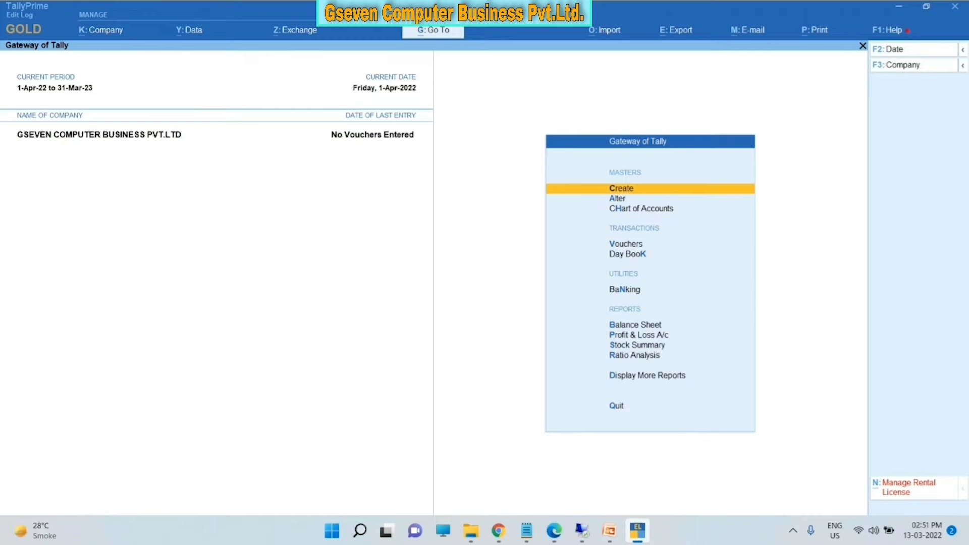
key(Down)
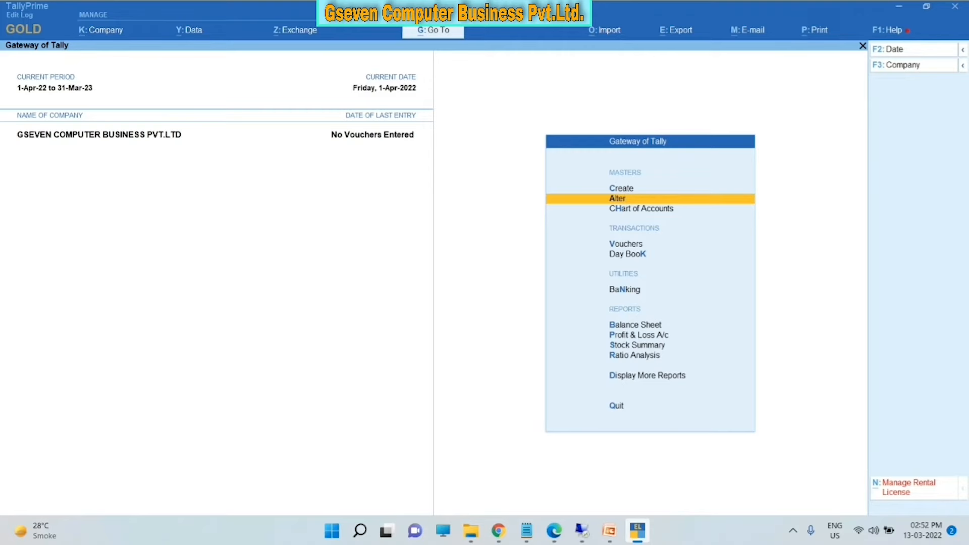
- Open the JAGDAMBA TRADERS ledger in Alter, review its details, and exit without saving
key(Return)
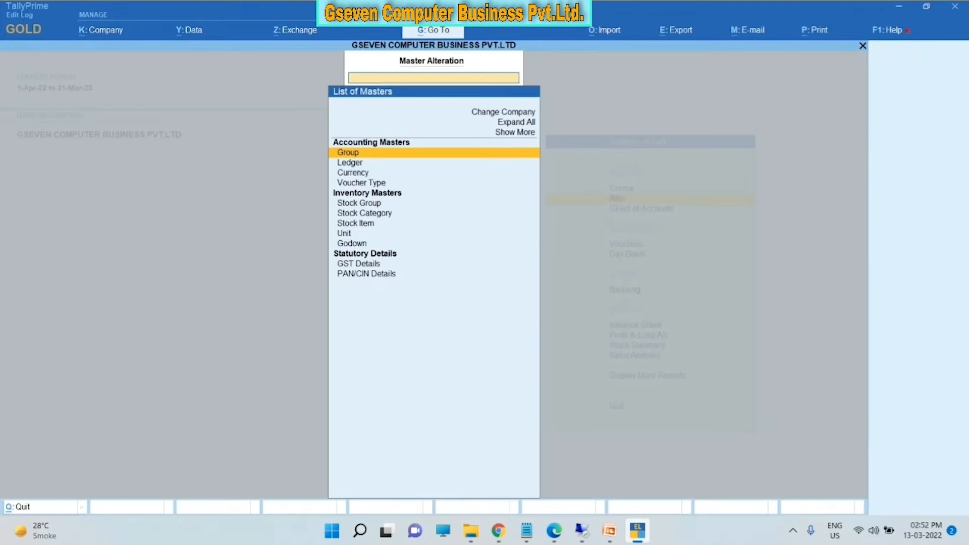
key(Down)
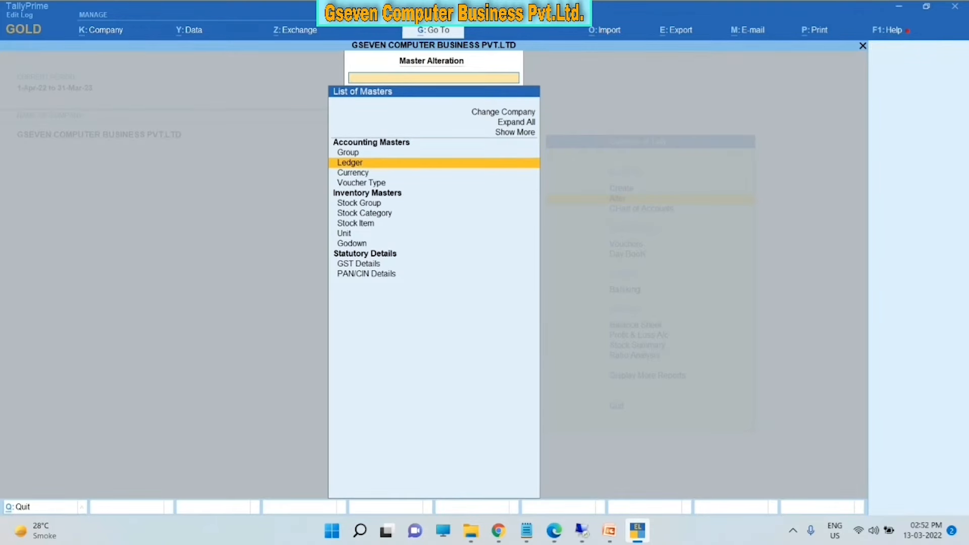
key(Return)
key(Down)
key(Down)
key(Down)
key(Down)
key(Down)
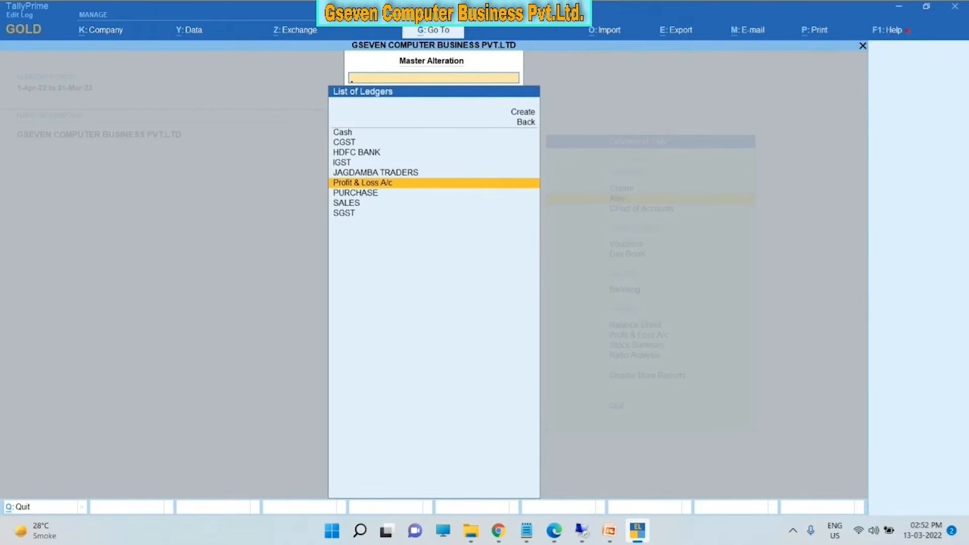
key(Down)
key(Up)
key(Up)
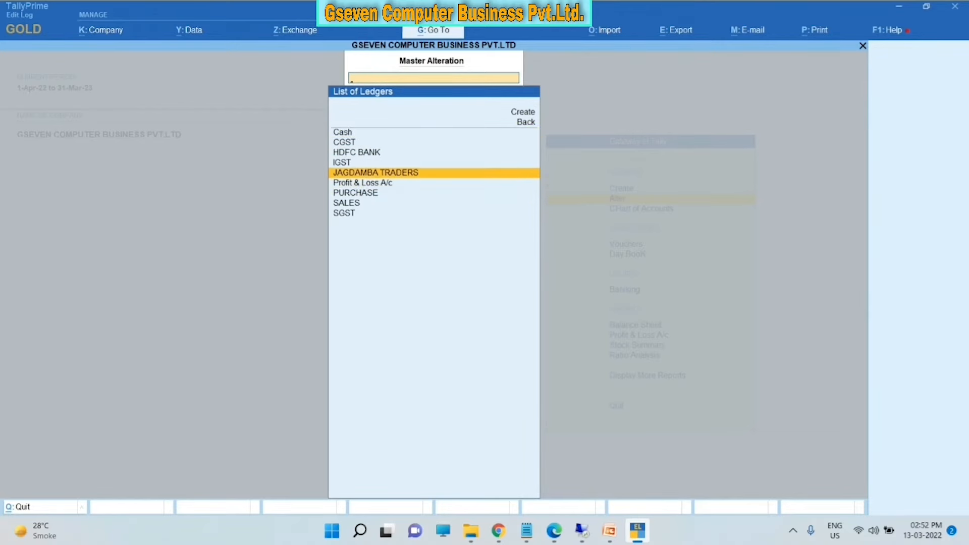
key(Return)
key(Return)
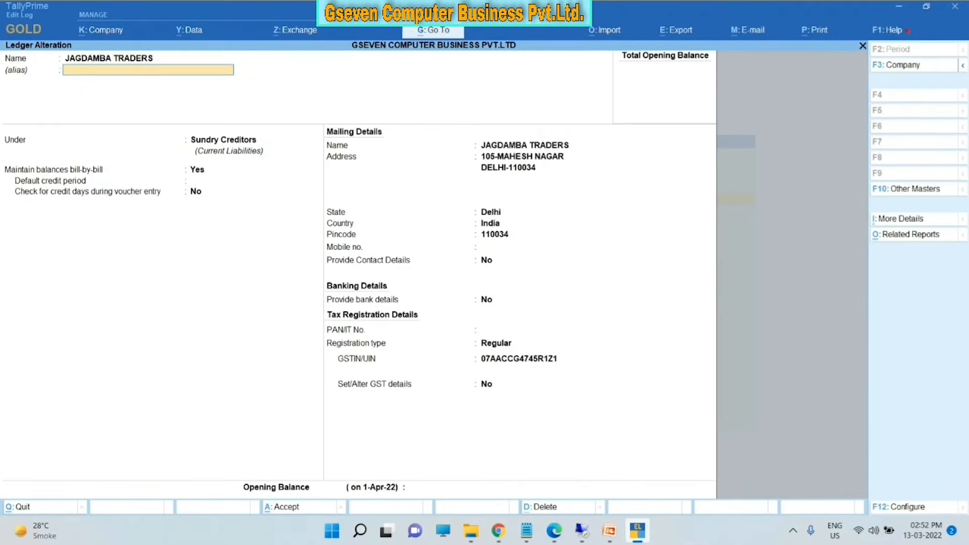
key(Return)
key(Return)
key(Return)
key(Return)
key(Return)
key(Return)
key(Return)
key(Return)
key(Return)
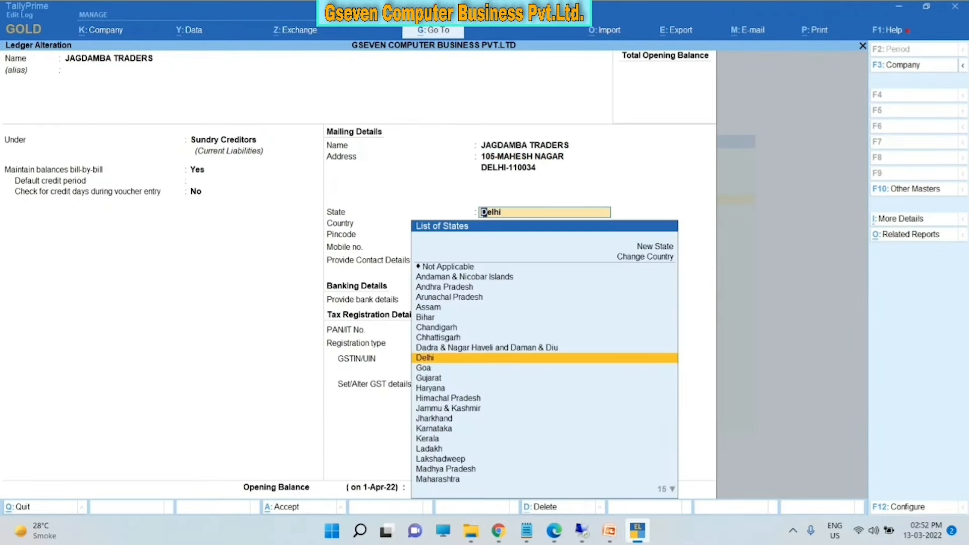
key(BackSpace)
key(Escape)
key(Return)
key(Escape)
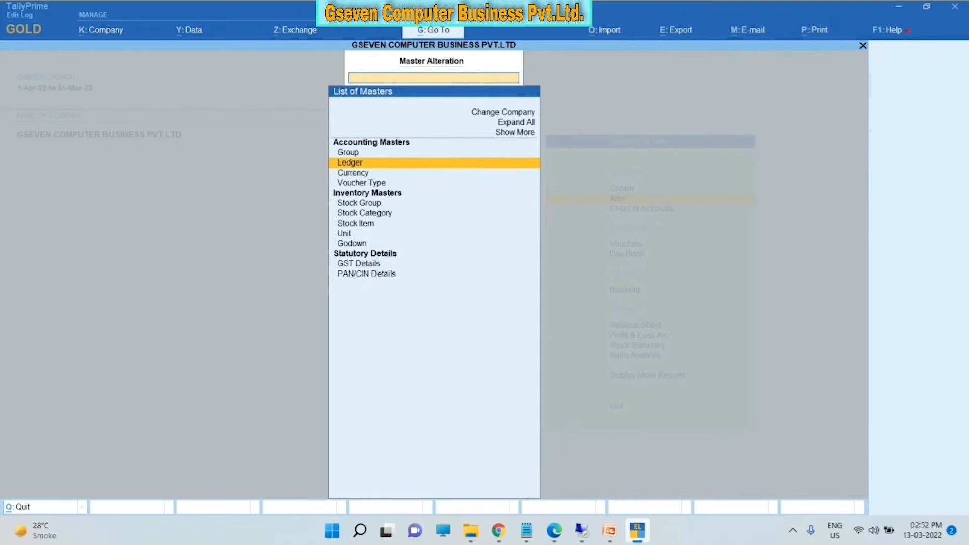
key(Down)
key(Escape)
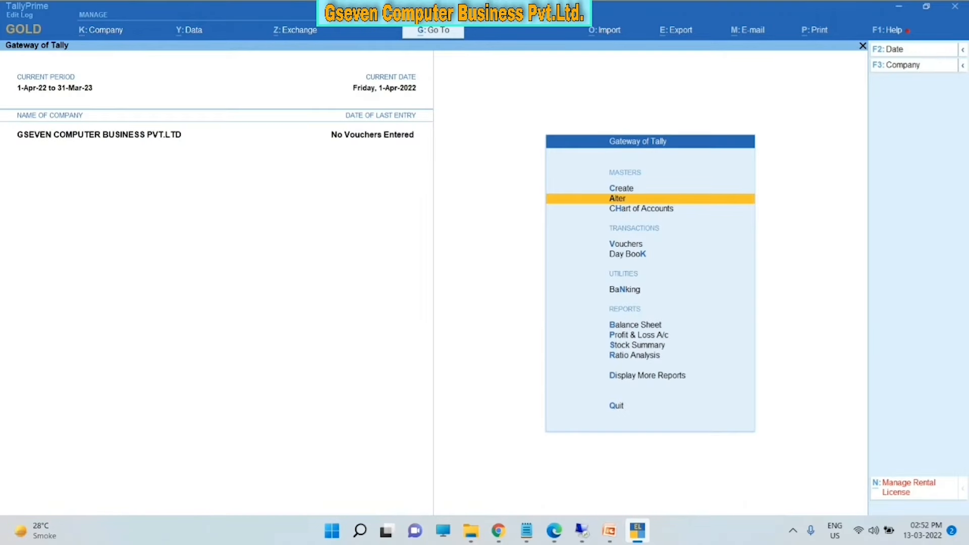
- Open the TALLY SINGLE USER stock item in Alter, quit without saving, and return to Gateway
key(Return)
key(Down)
key(Down)
key(Down)
key(Down)
key(Down)
key(Down)
key(Down)
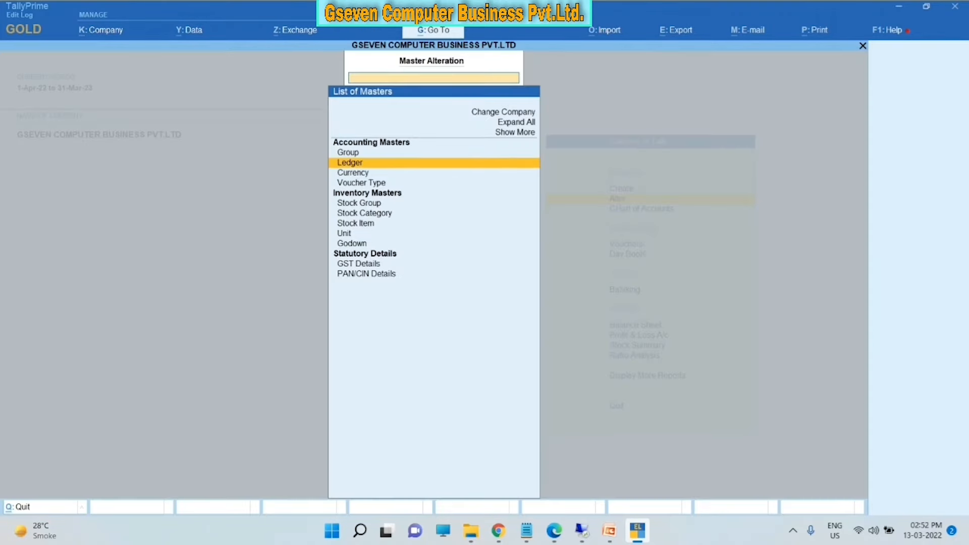
key(Return)
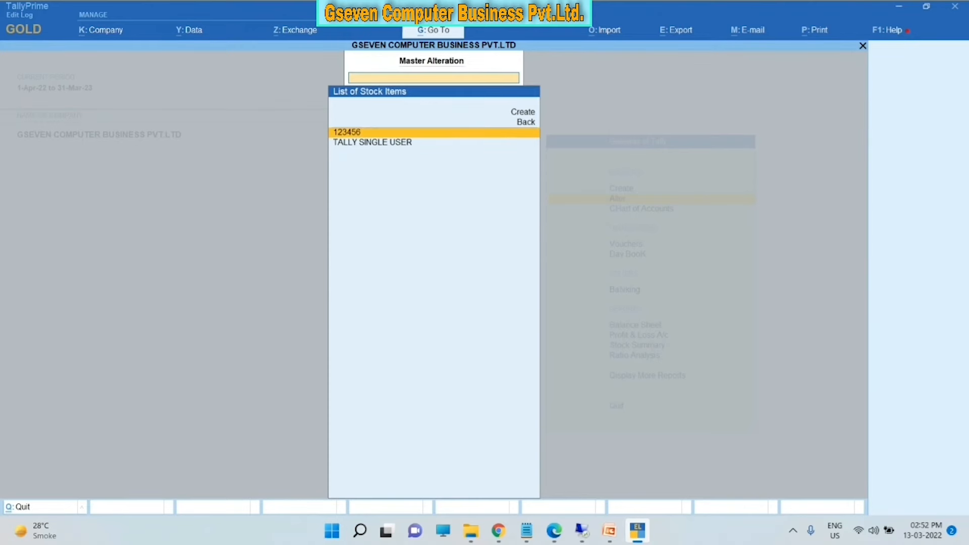
key(Return)
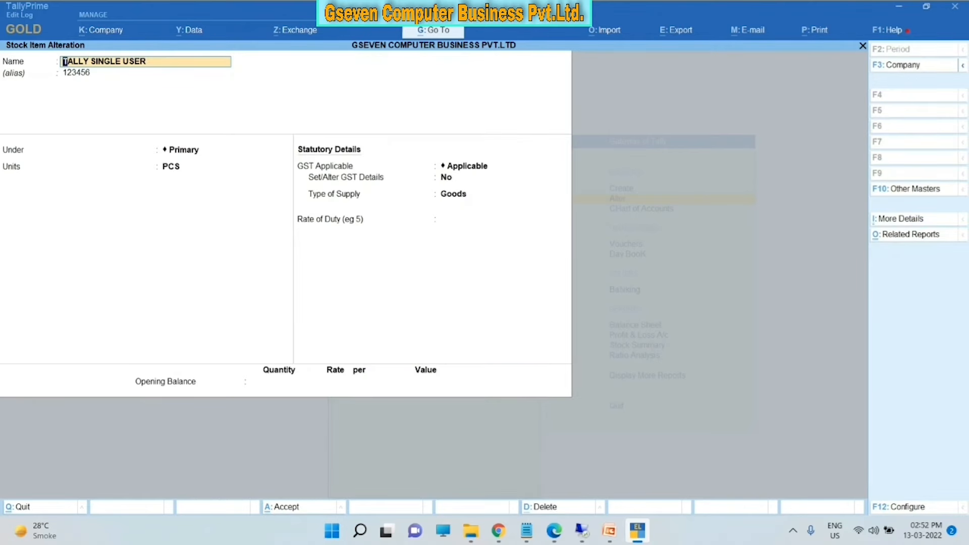
key(Escape)
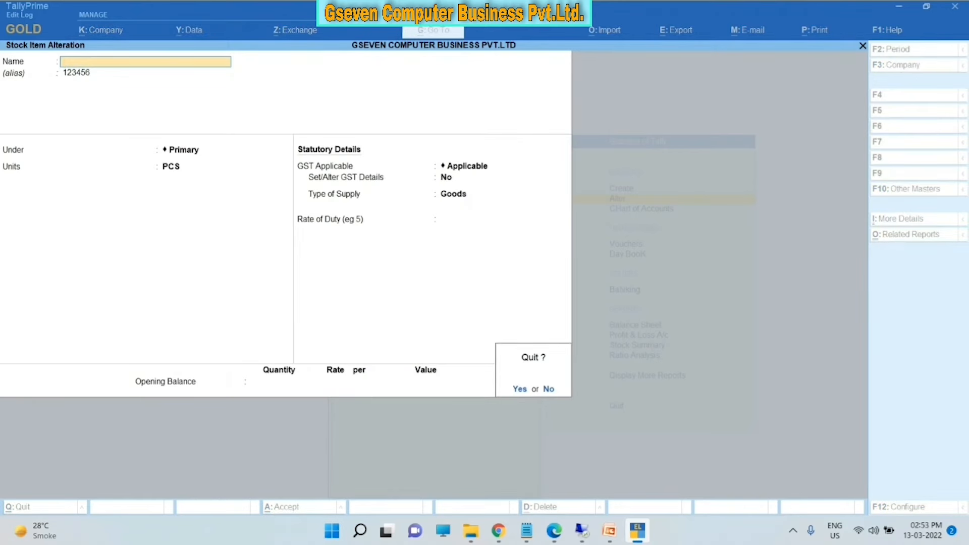
key(y)
key(Escape)
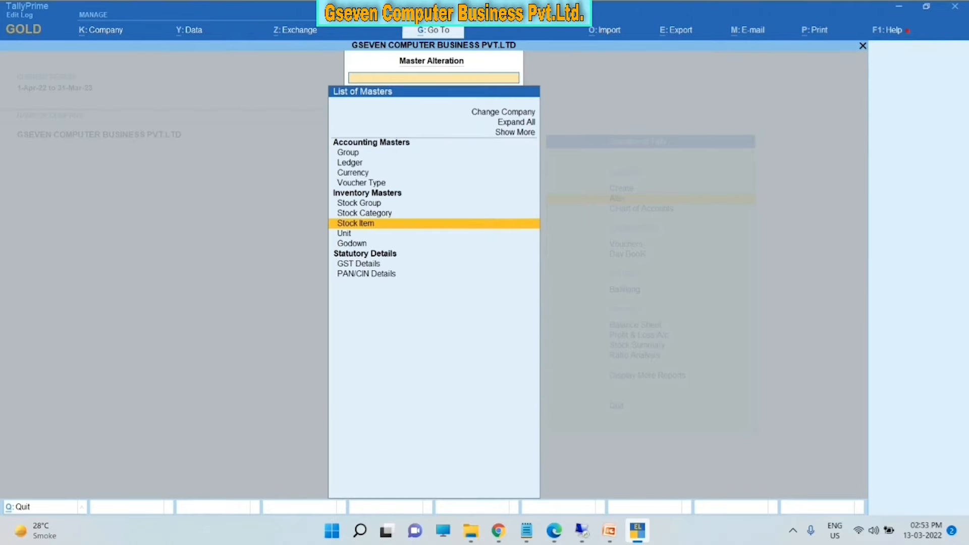
key(Escape)
key(Down)
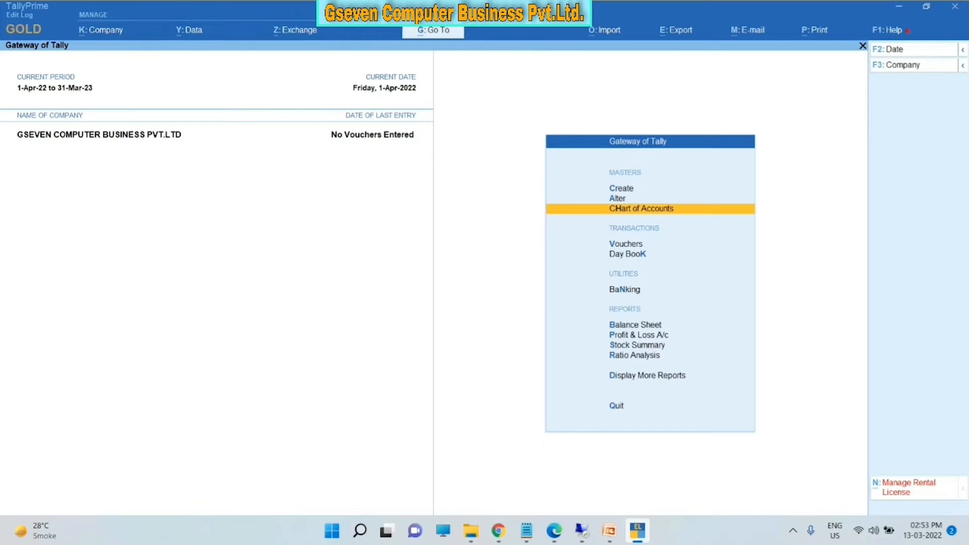
key(Return)
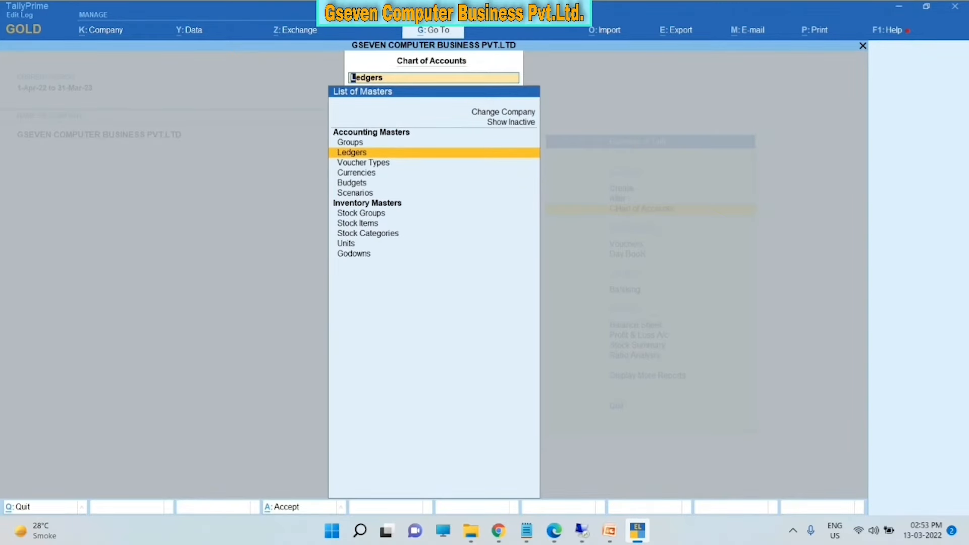
key(Down)
key(Down)
key(Down)
key(Down)
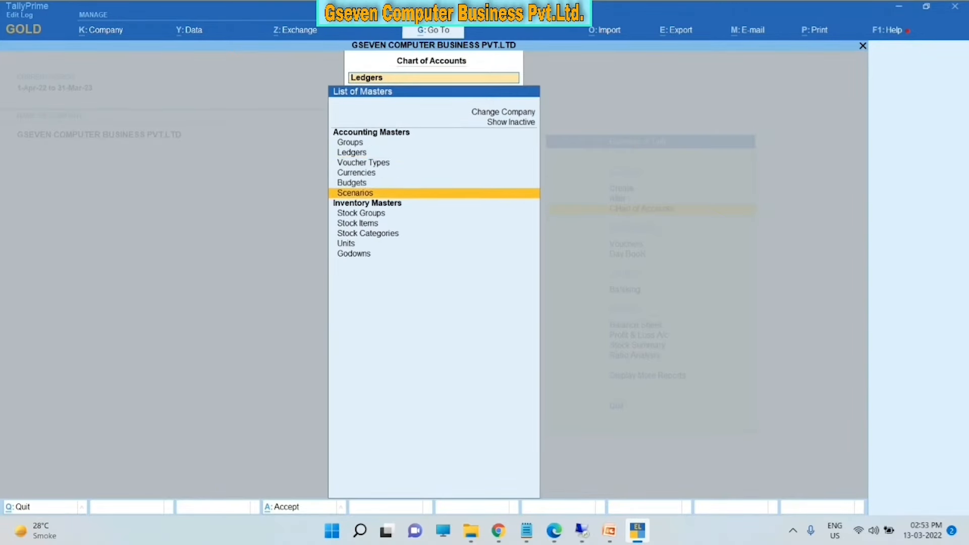
key(Down)
key(Down)
key(Return)
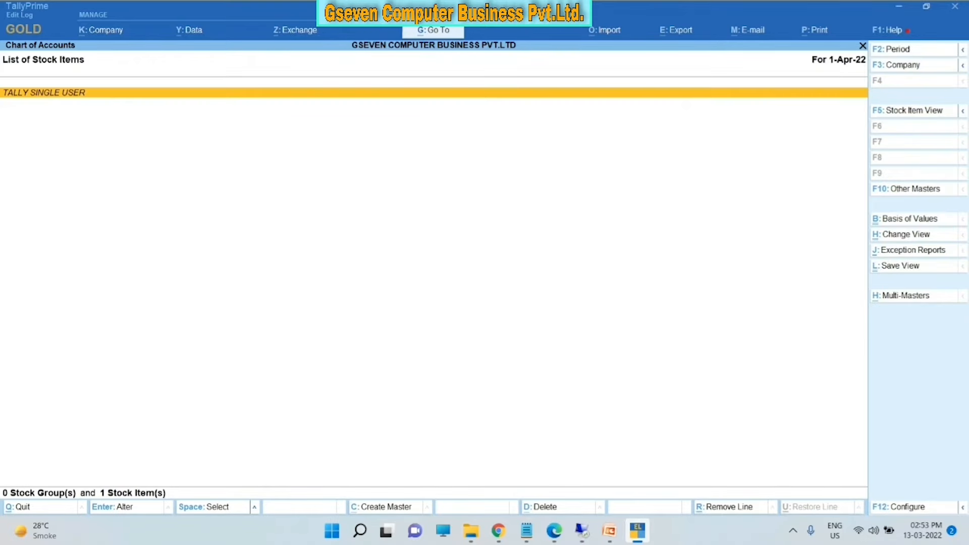
key(Escape)
key(Up)
key(Up)
key(Up)
key(Up)
key(Up)
key(Up)
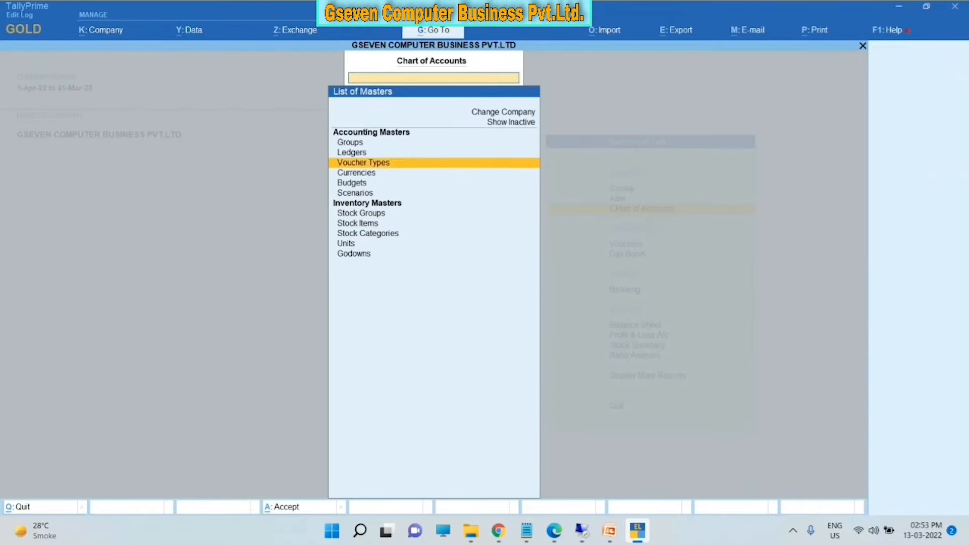
key(Return)
key(Down)
key(Down)
key(Down)
key(Down)
key(Down)
key(Down)
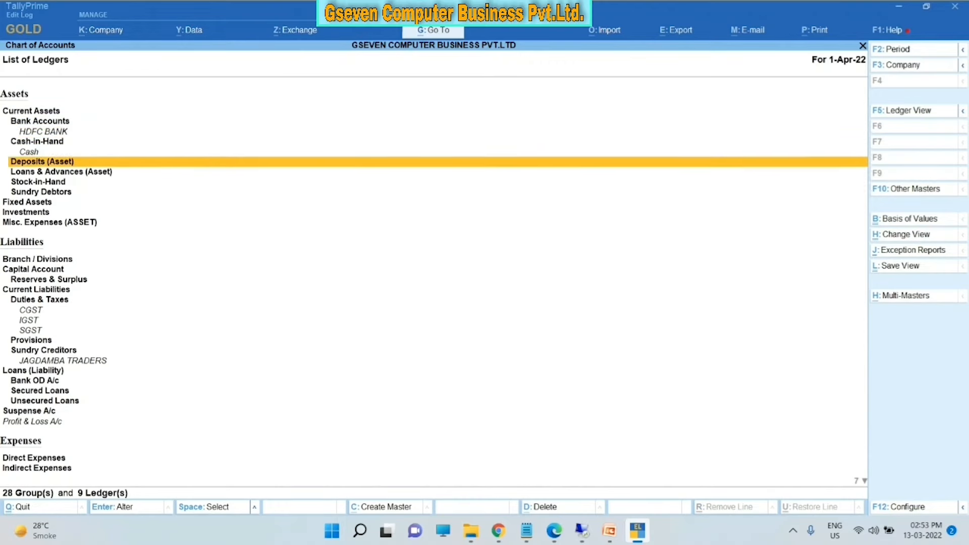
key(Escape)
key(Escape)
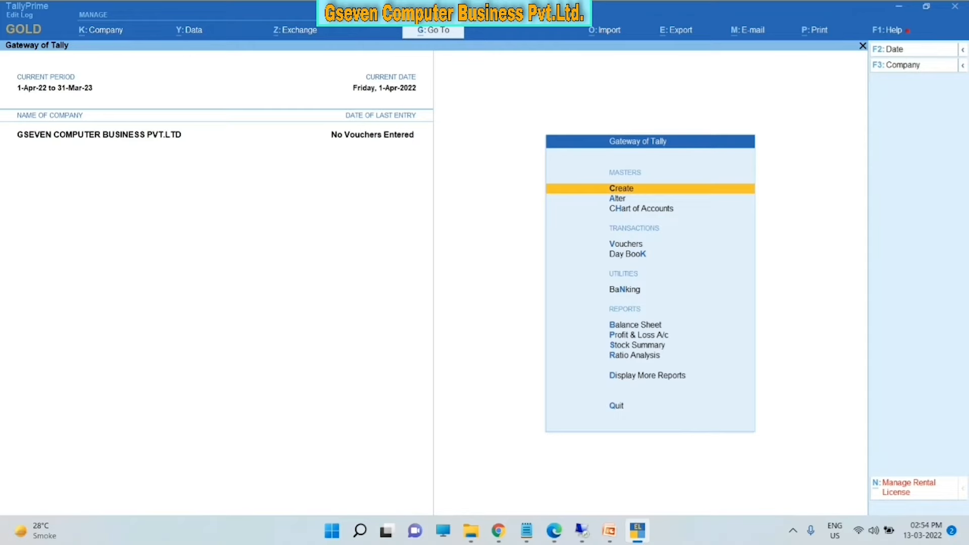
- Open a Purchase voucher (F9) and enter 1234 as the supplier invoice number
key(Down)
key(Down)
key(Down)
key(Down)
key(Up)
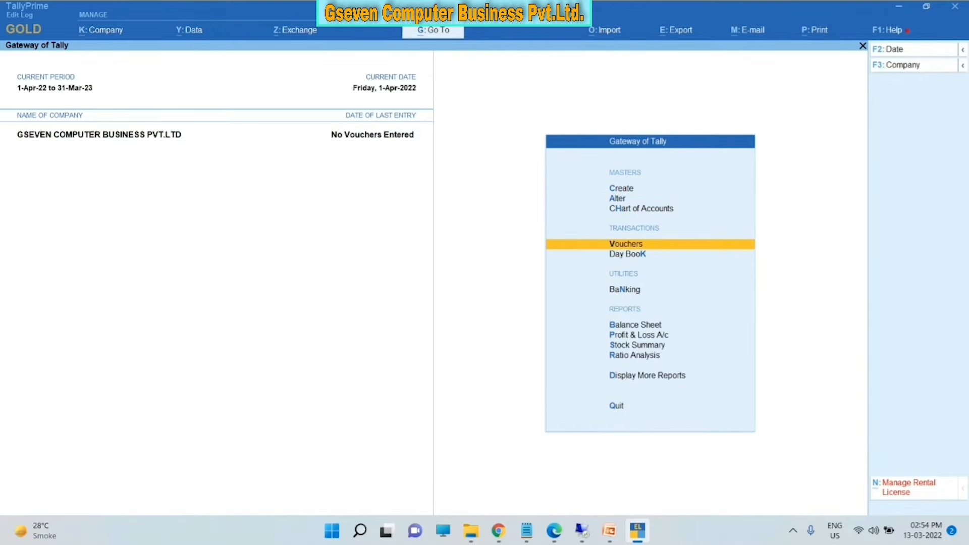
key(Return)
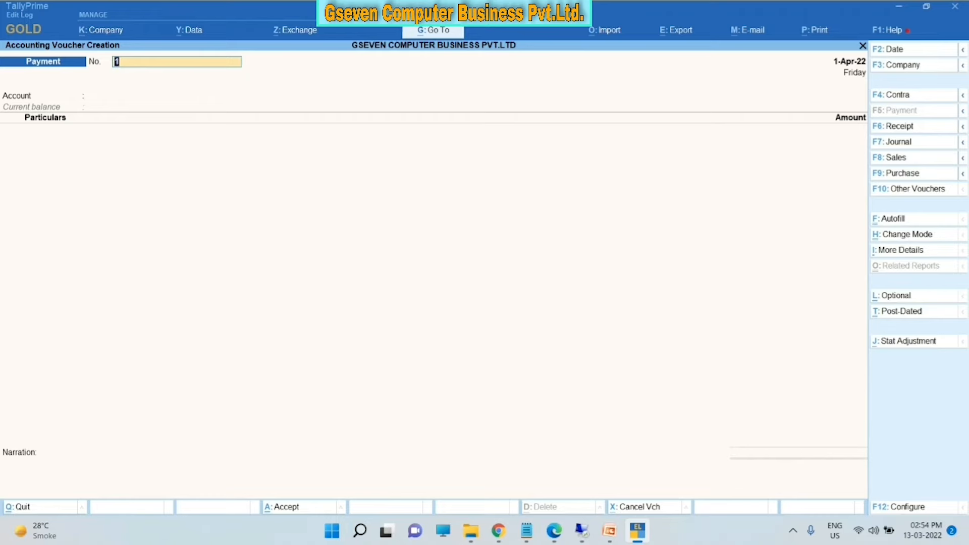
key(F9)
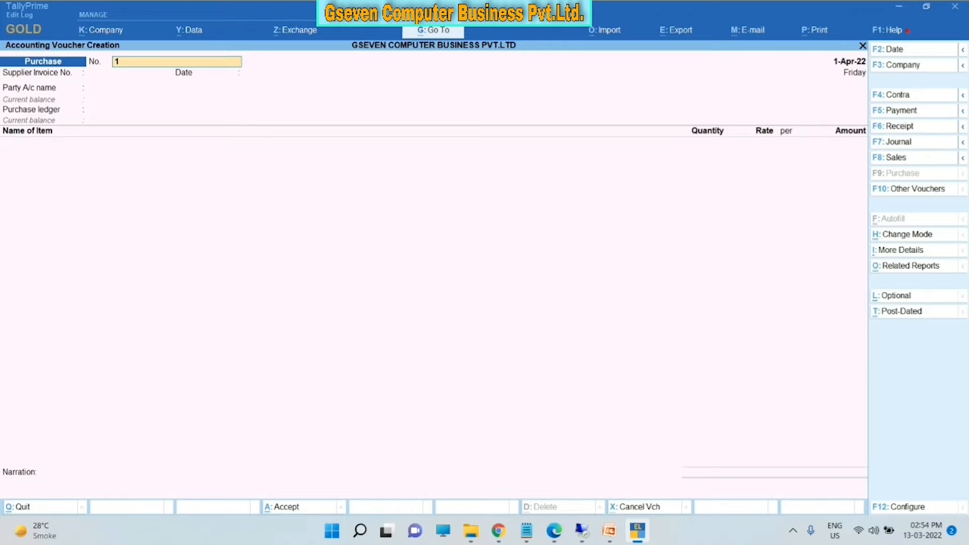
key(Return)
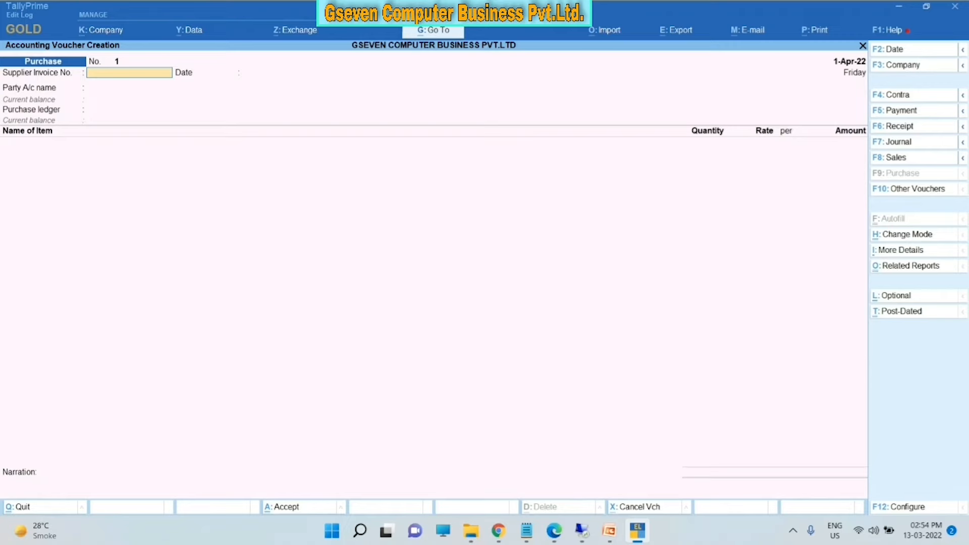
text(1234)
key(Return)
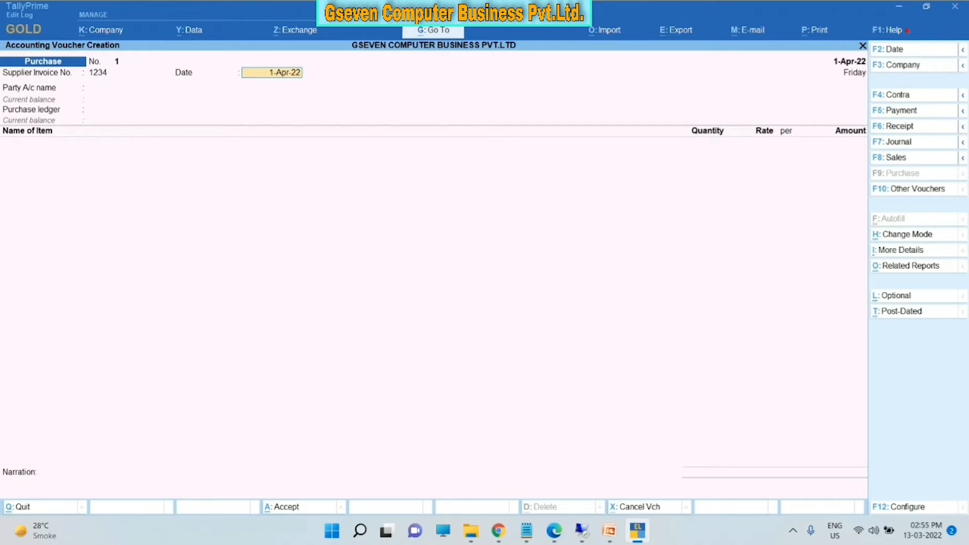
key(F2)
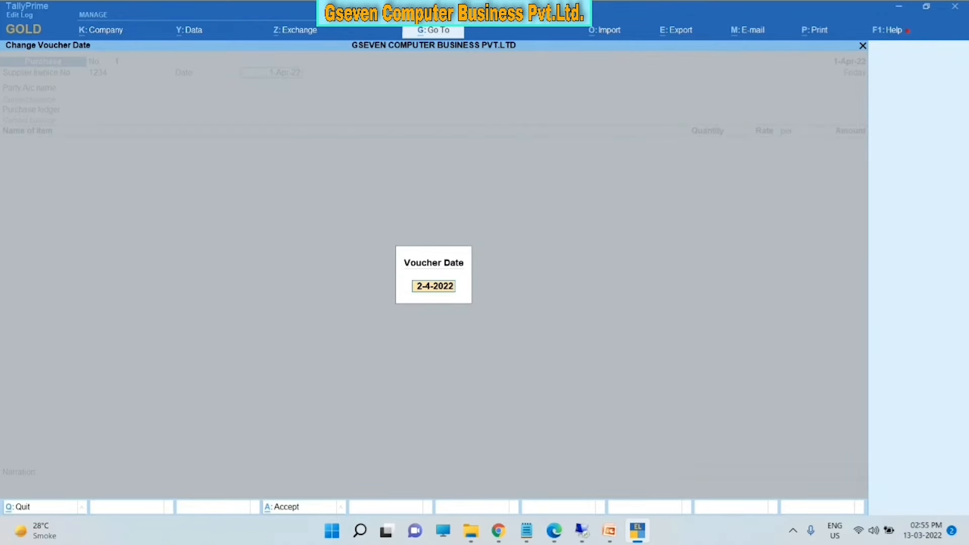
- Set the voucher date to 2-Apr-22 and accept 1-Apr-22 as the supplier invoice date
key(Return)
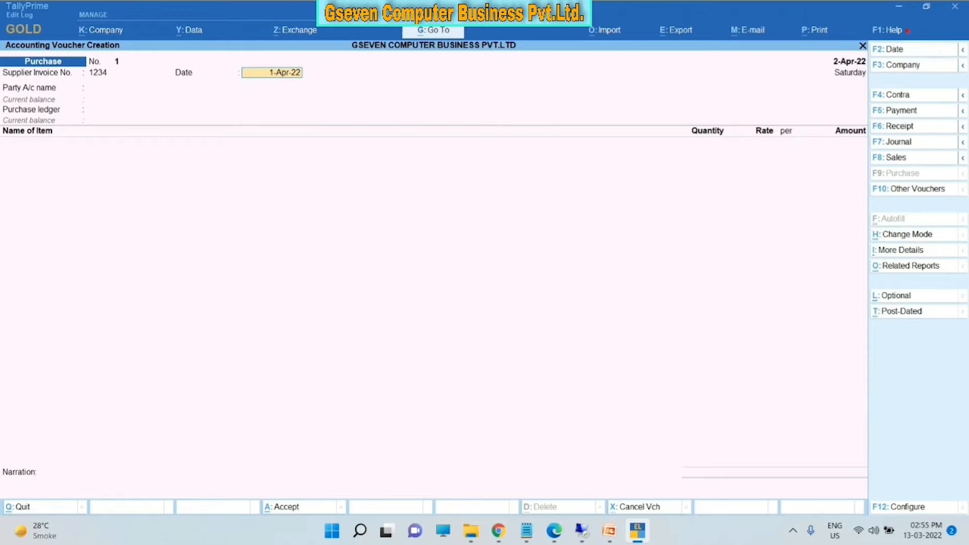
mouse_move(963, 50)
key(Return)
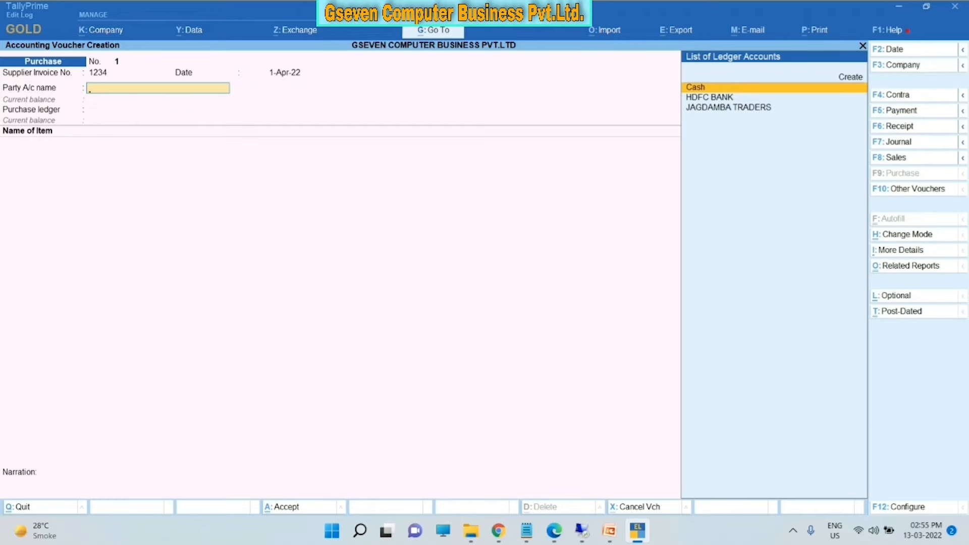
- Select JAGDAMBA TRADERS from the List of Ledger Accounts as the party account
key(Down)
key(Down)
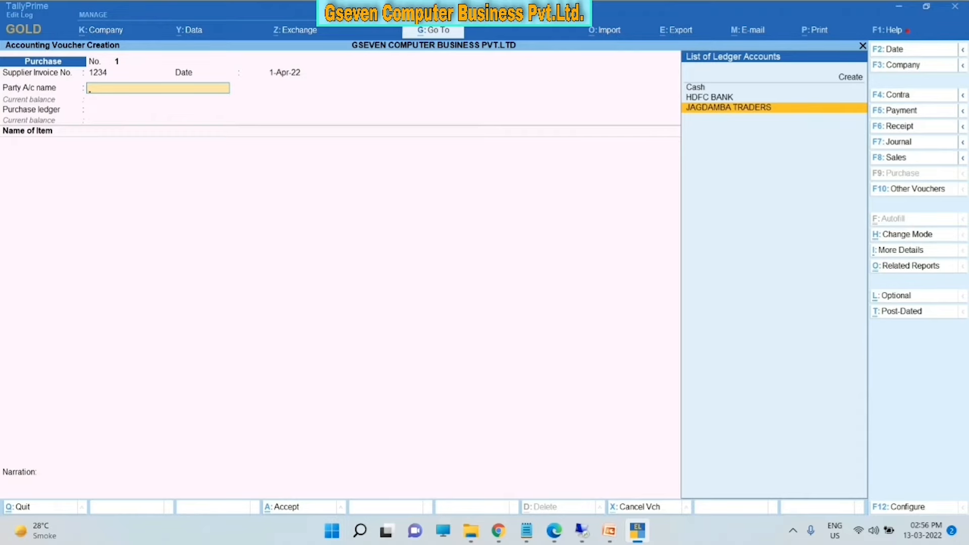
key(Return)
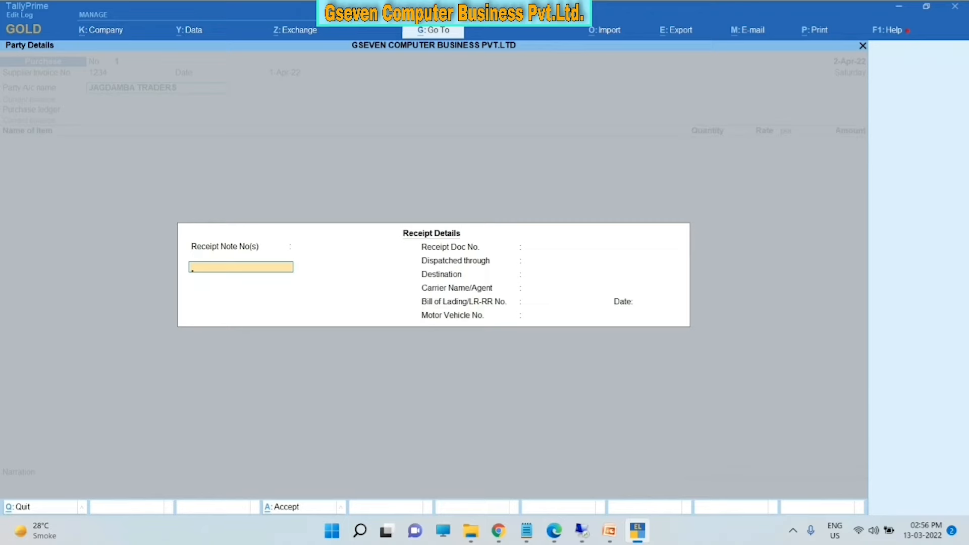
- Leave the receipt details blank and accept JAGDAMBA TRADERS' supplier name, address and GSTIN unchanged
key(Return)
key(Return)
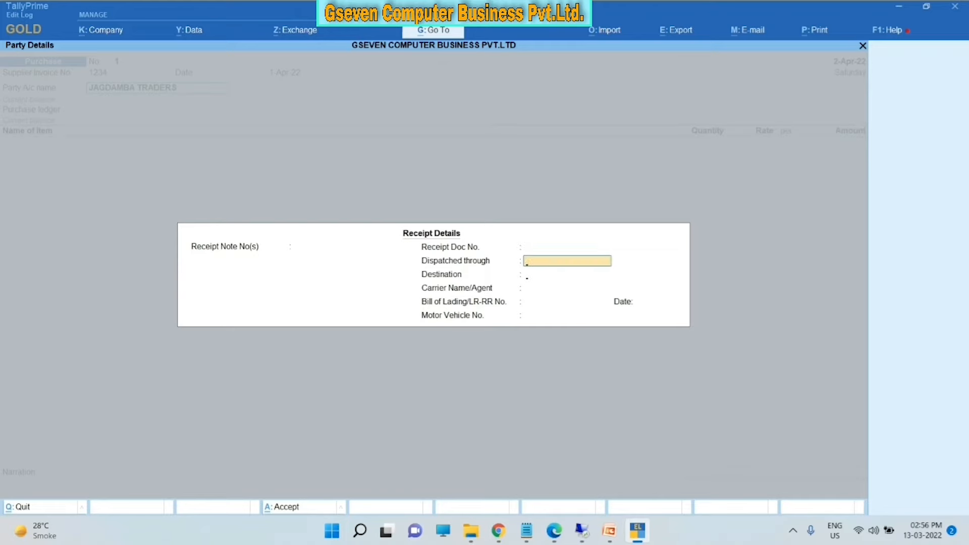
key(Return)
key(Return)
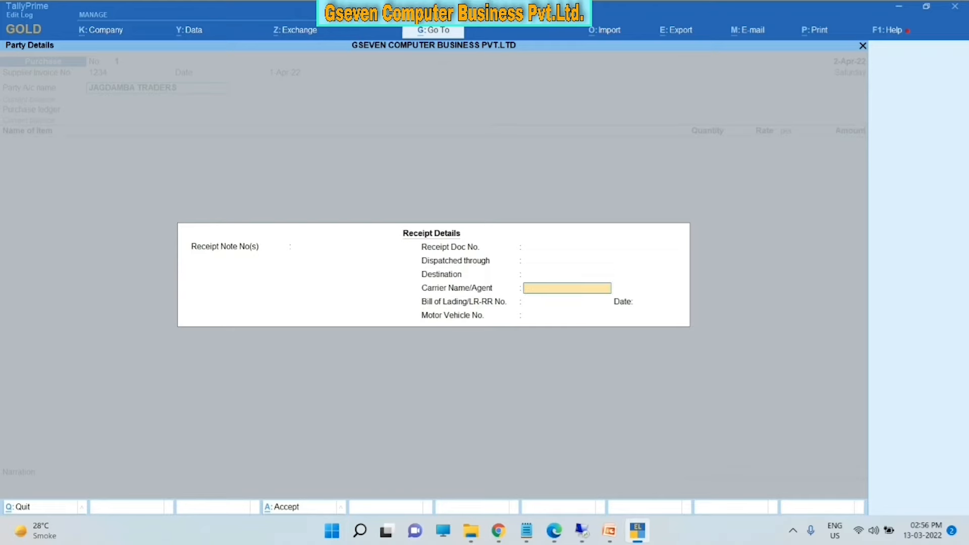
key(Return)
key(Return)
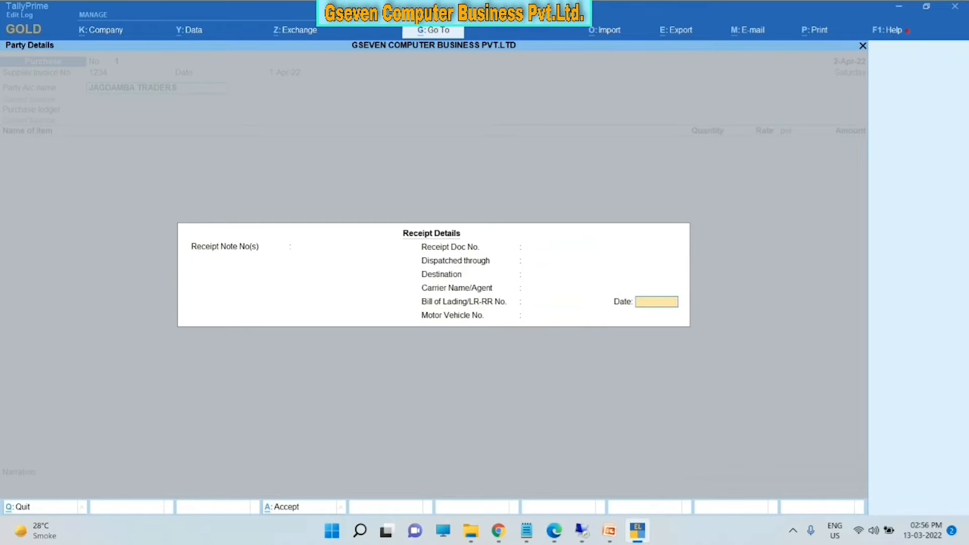
key(Return)
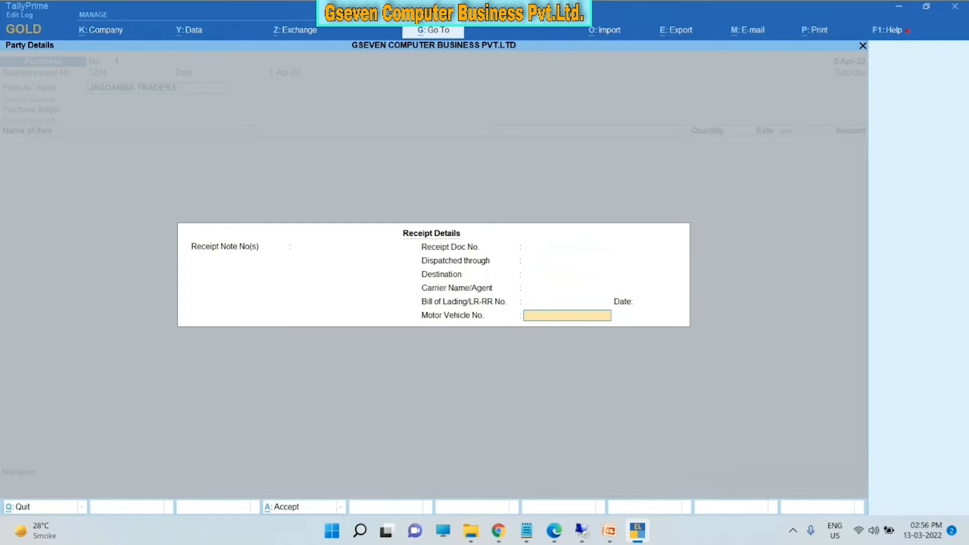
key(Return)
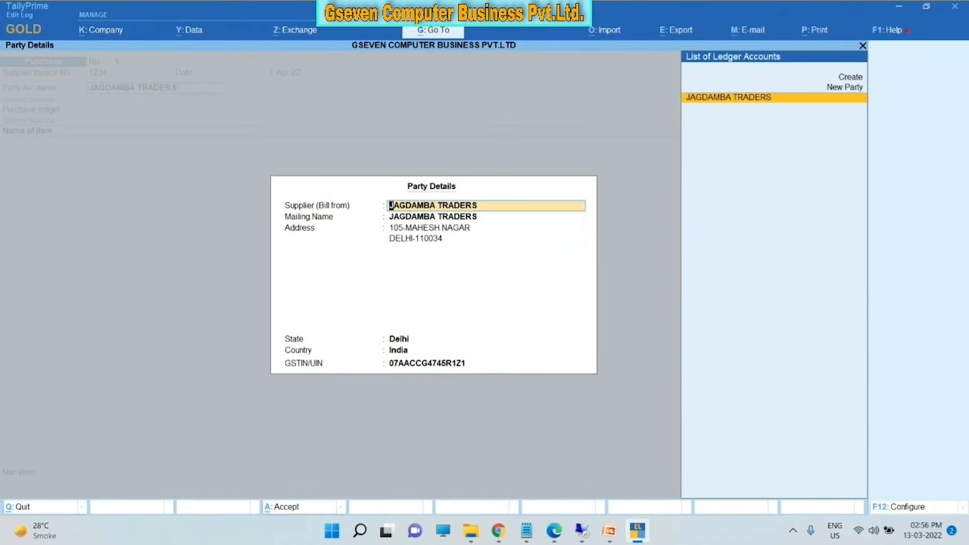
key(Return)
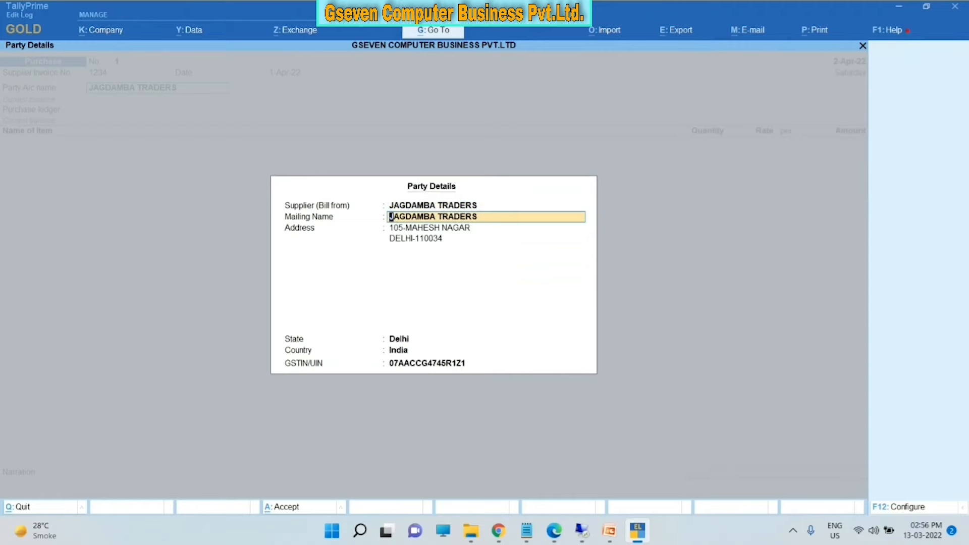
key(Return)
key(Return)
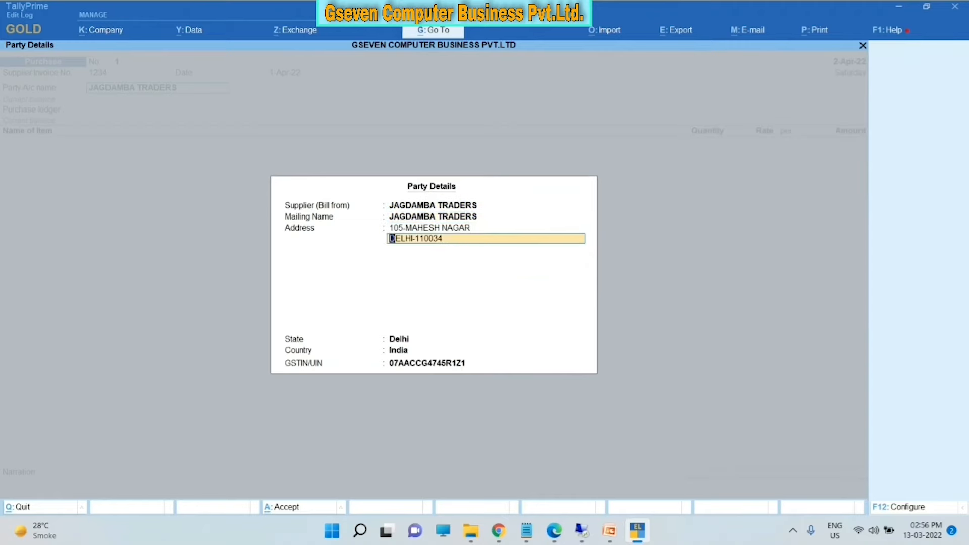
key(Return)
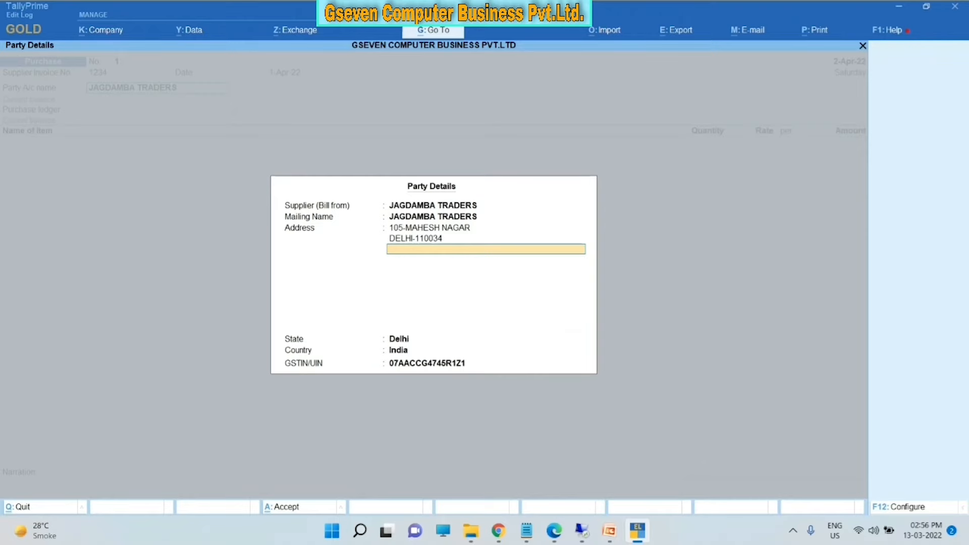
key(Return)
key(Return)
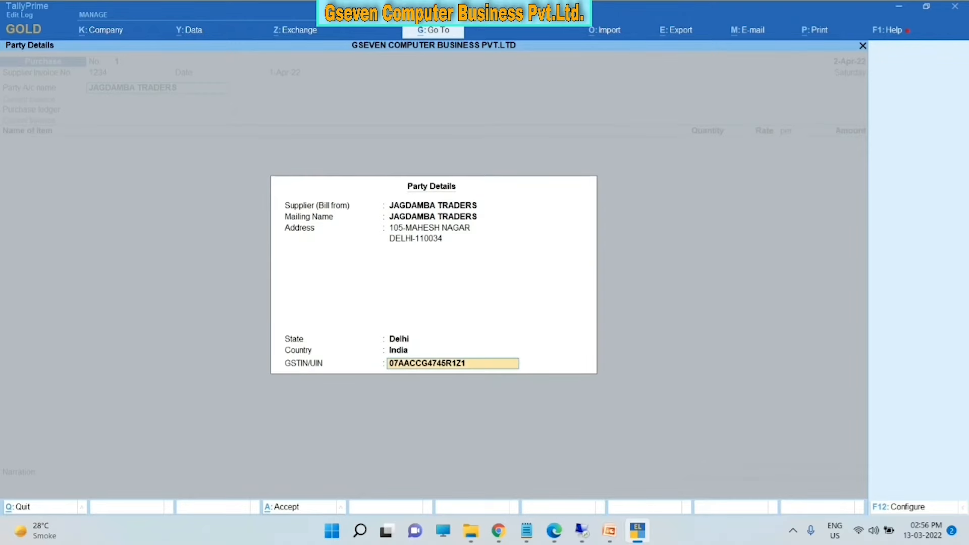
key(Return)
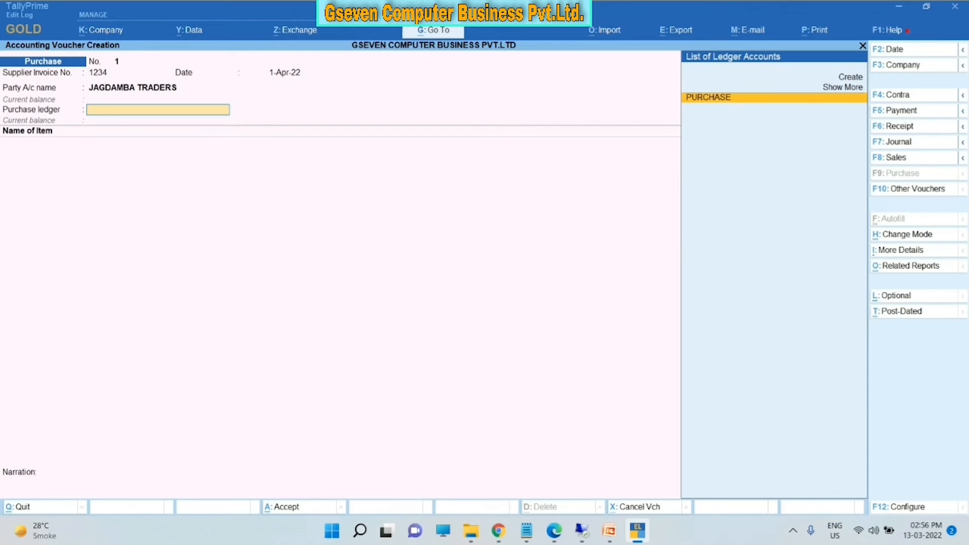
- Choose PURCHASE as the purchase ledger and begin entering the first item name
key(Return)
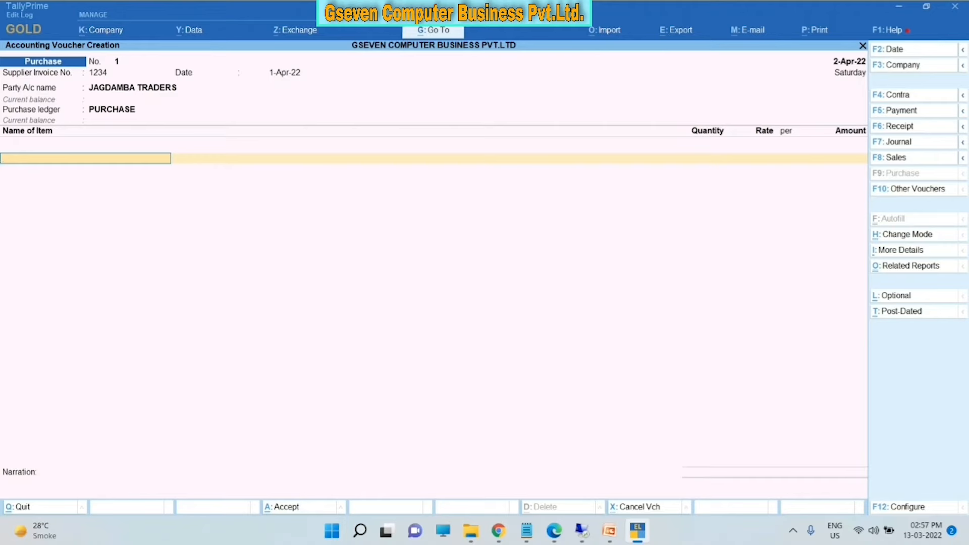
text(E)
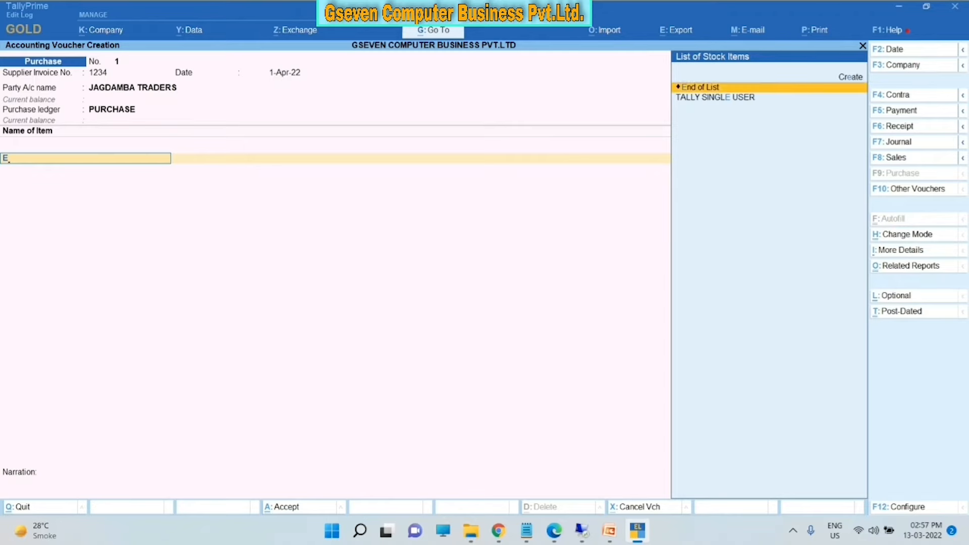
- Add TALLY SINGLE USER with description 3MM, then bring up the F12 voucher configuration
key(Down)
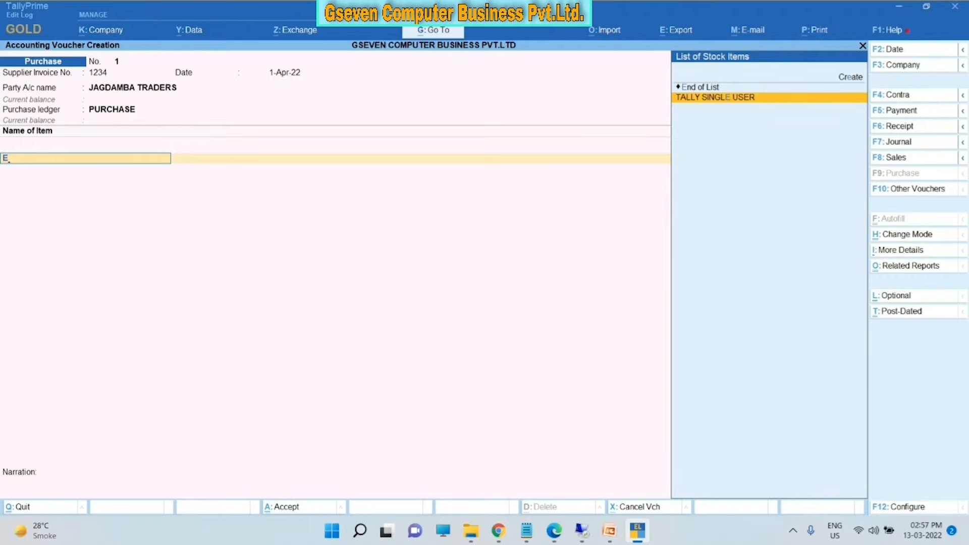
key(Return)
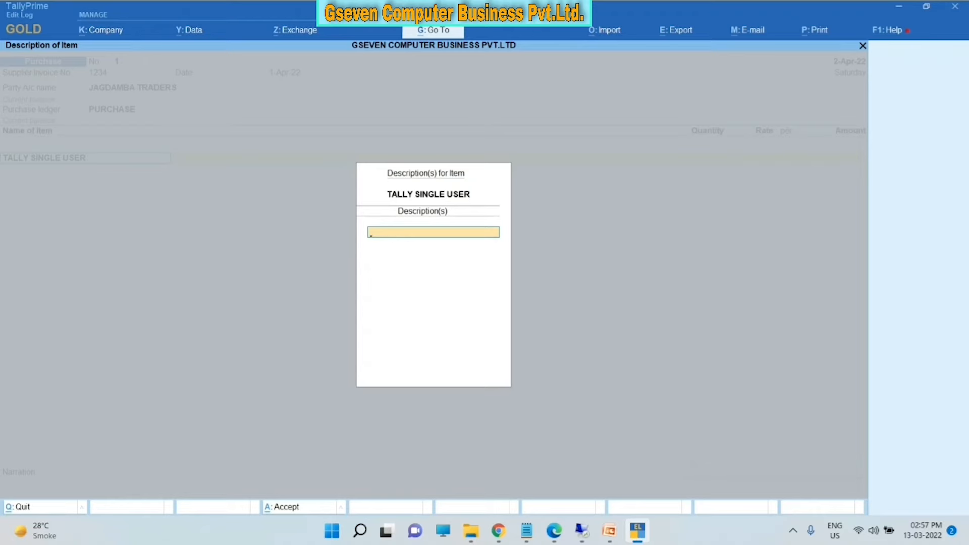
text(3MM)
key(Return)
key(Return)
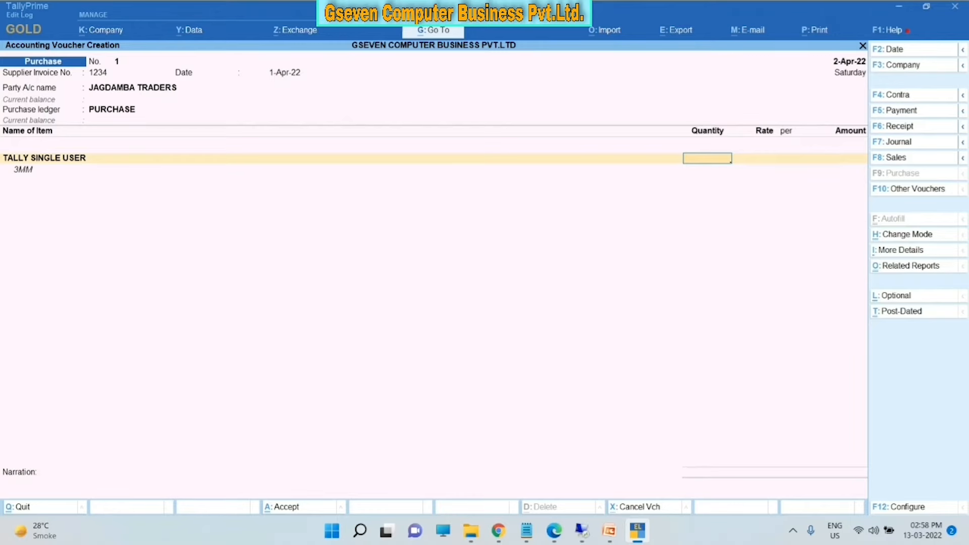
key(F12)
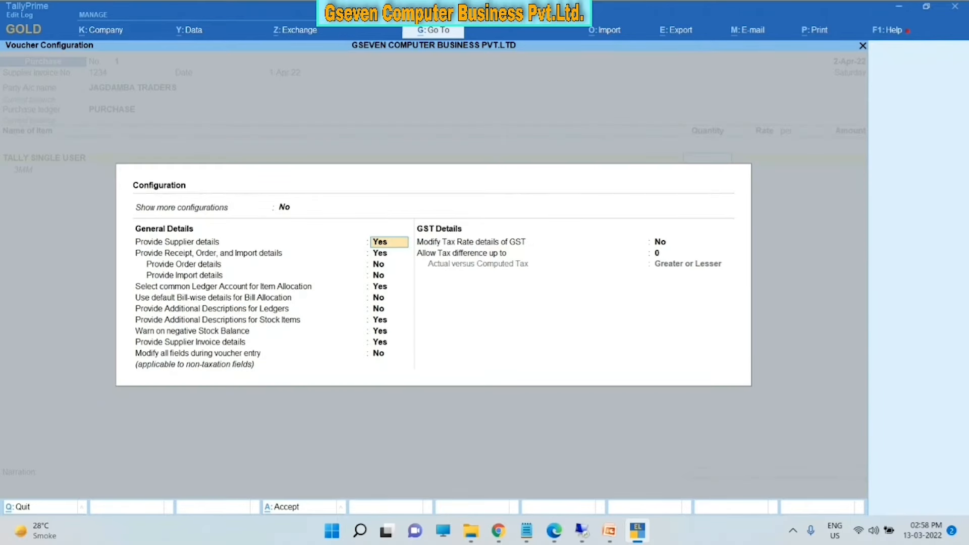
- Turn on Show more and Show all configurations, close them, and keep TALLY SINGLE USER as the item
key(Up)
key(y)
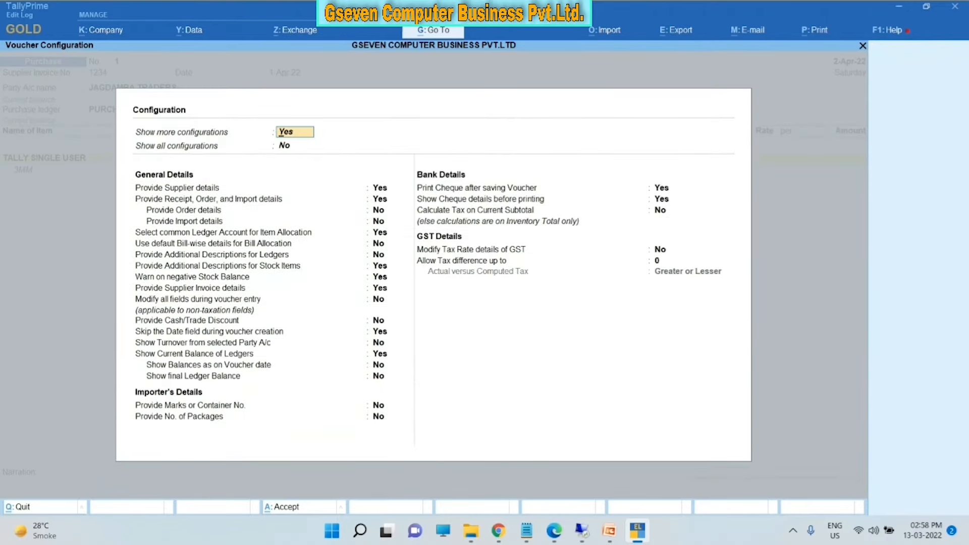
key(Down)
key(y)
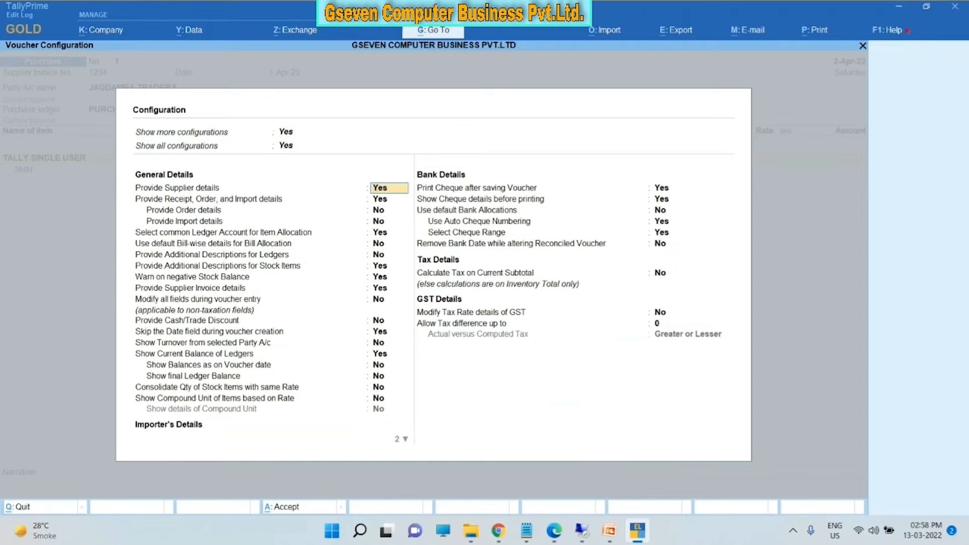
key(Escape)
key(Escape)
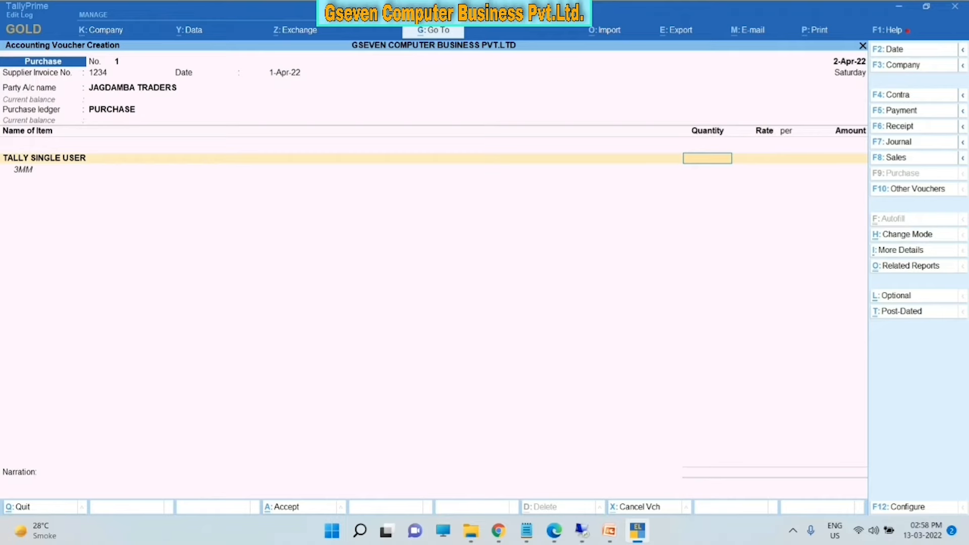
key(BackSpace)
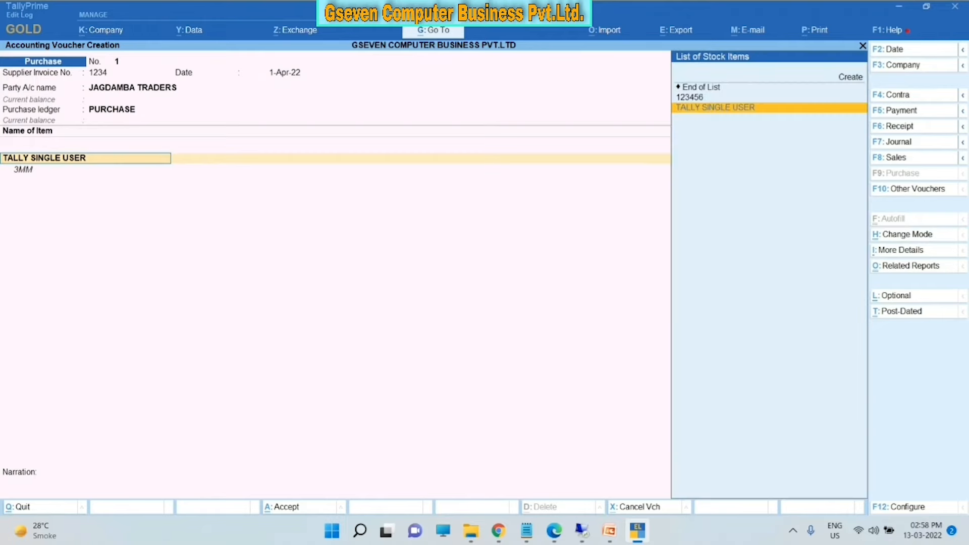
key(Return)
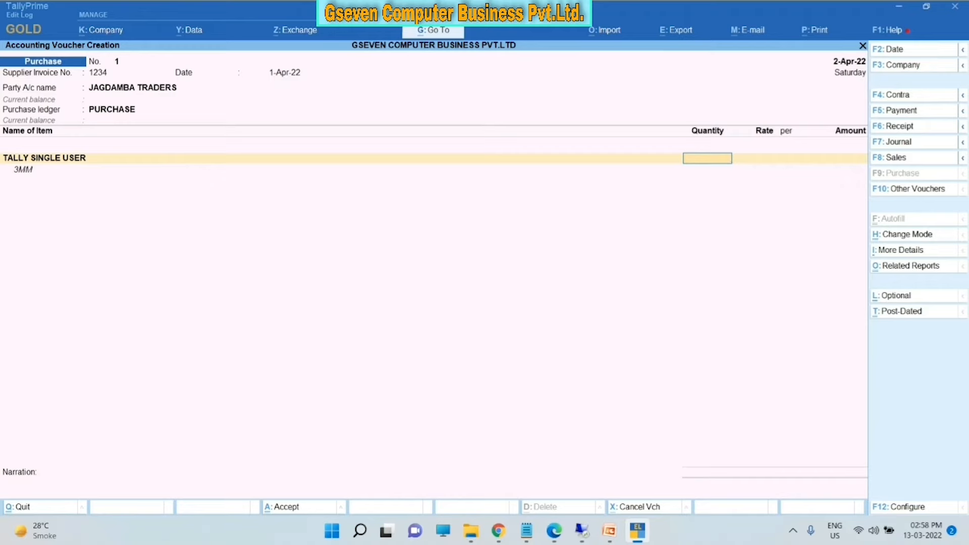
- Enter 20 PCS at 200.00 per PCS for TALLY SINGLE USER, totalling 4,000.00
text(20)
key(Return)
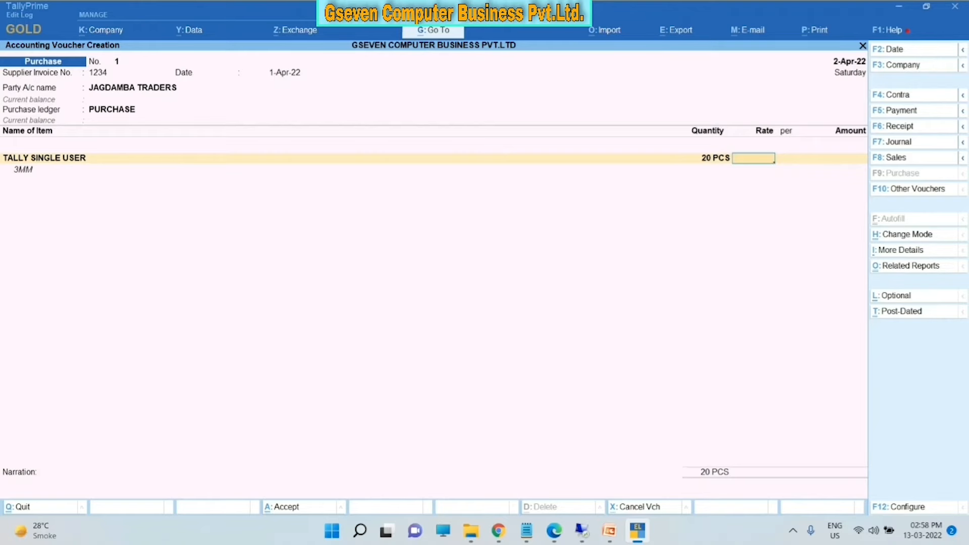
text(200)
key(Return)
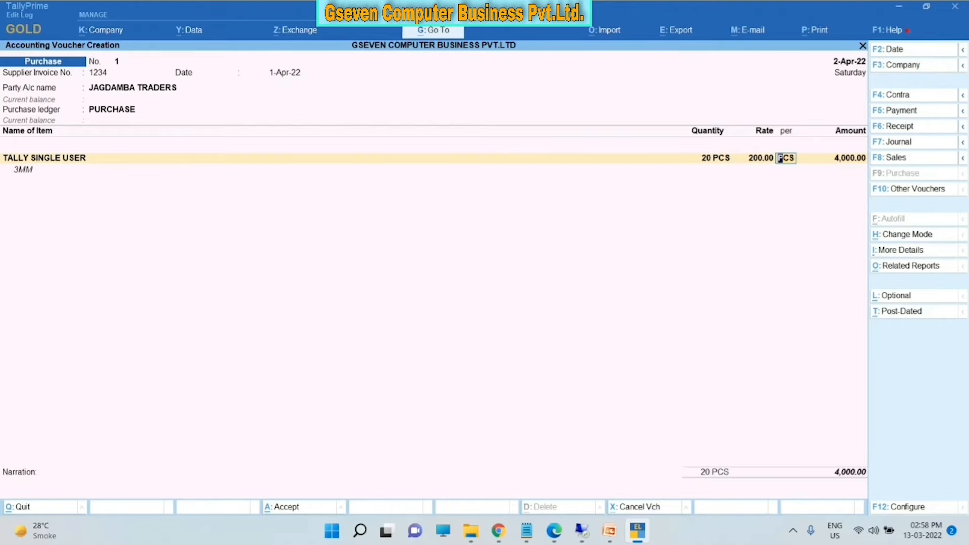
key(Return)
key(Return)
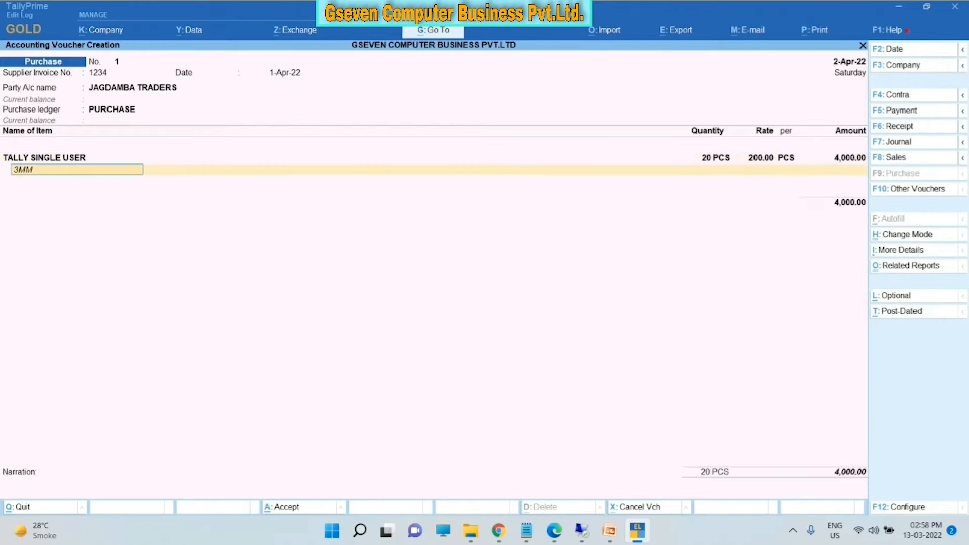
key(Return)
key(Return)
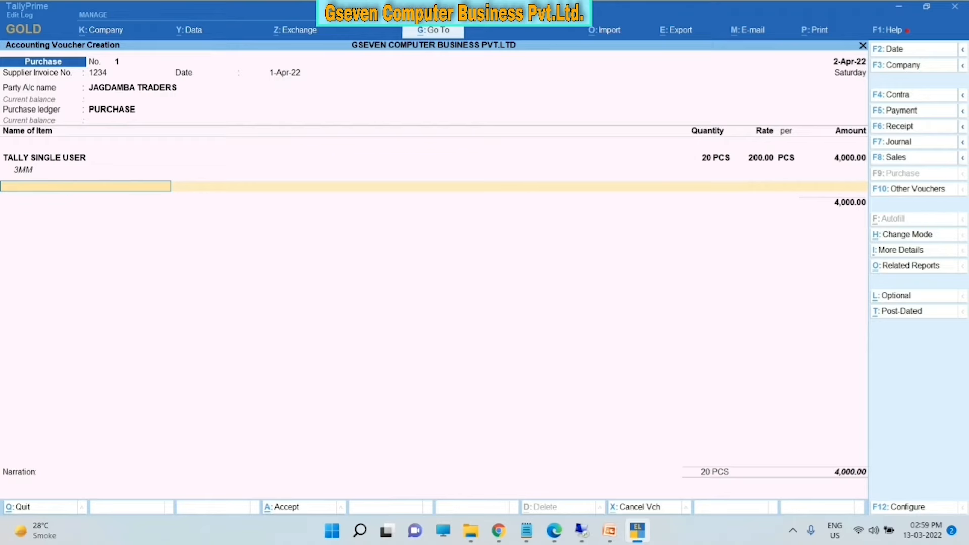
- Clear the second item name and choose Create (Alt+C) for a new stock item
text(T)
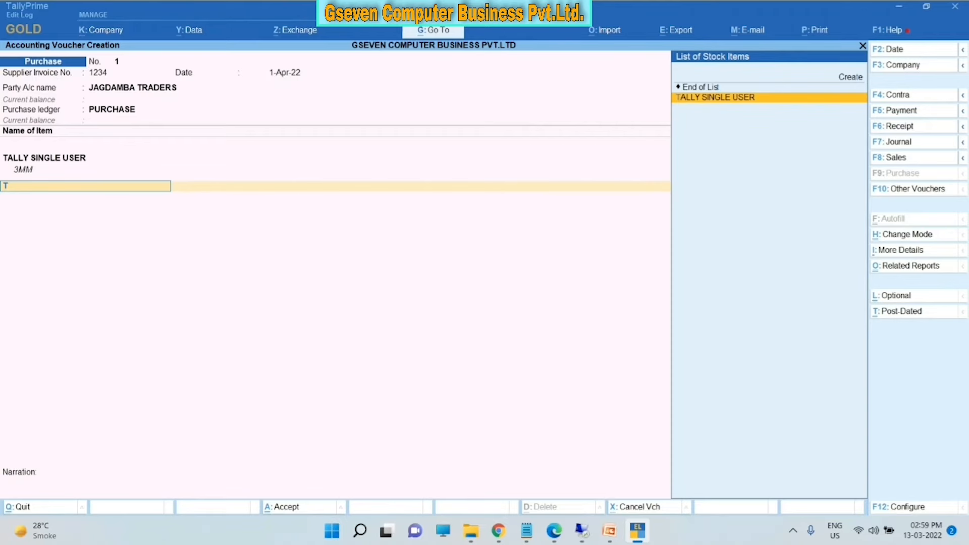
key(BackSpace)
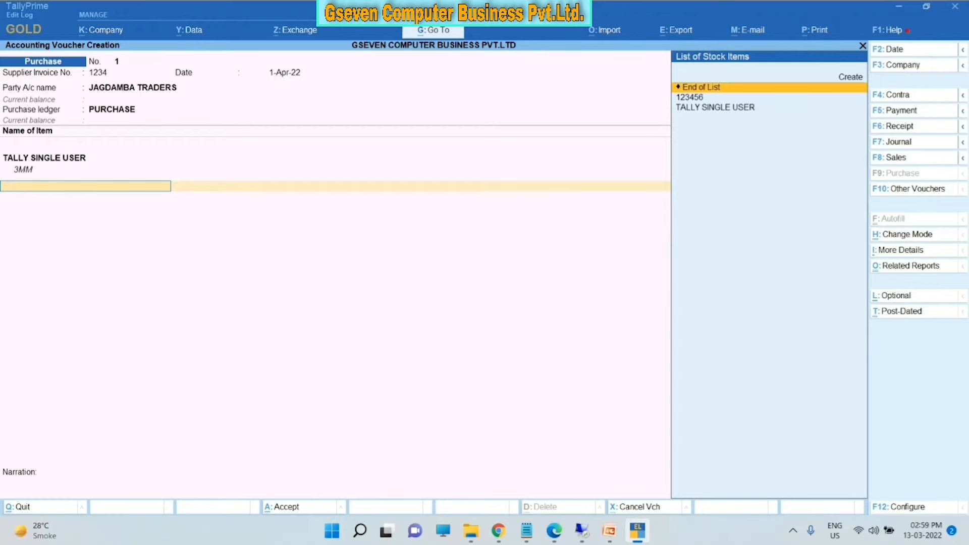
key(Up)
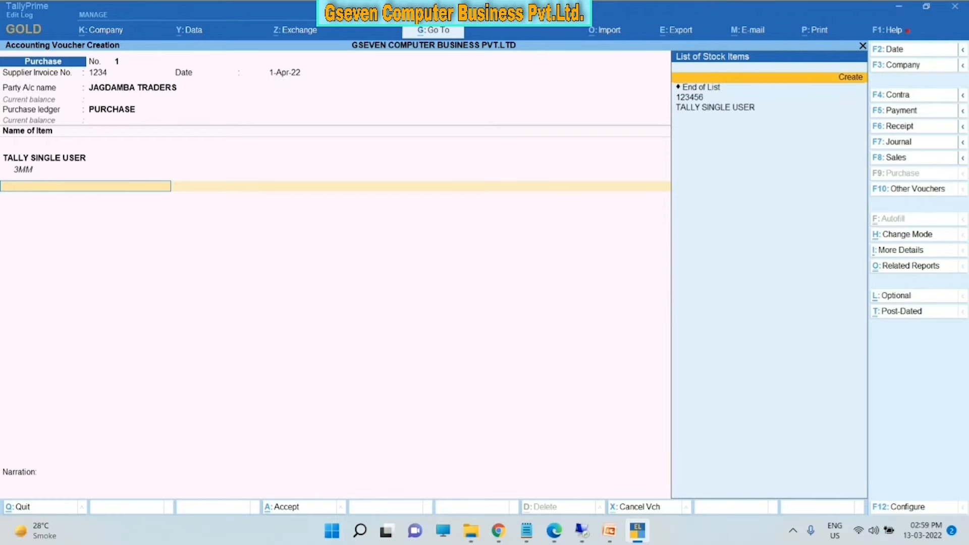
key(alt+c)
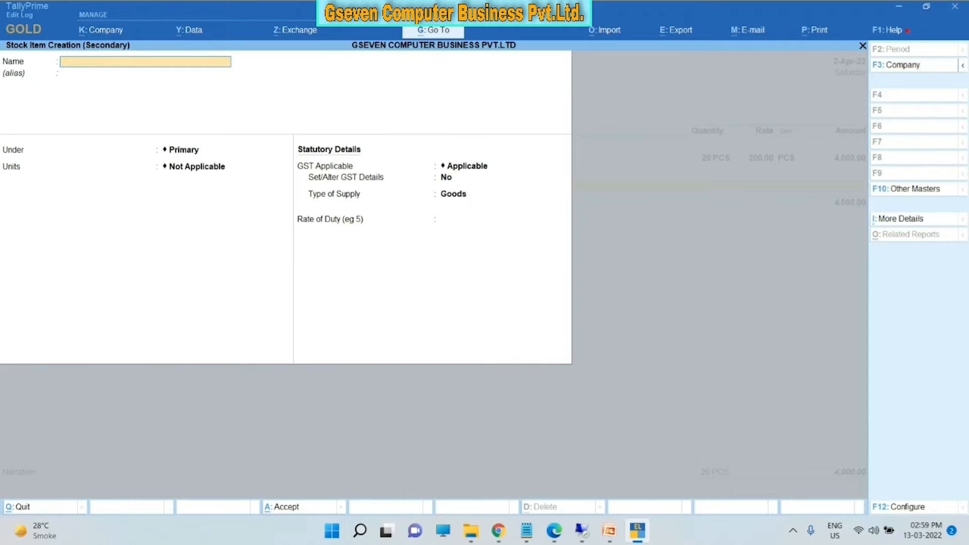
- Name the new stock item TALLY MULTIUSER, leave the alias blank and keep it under Primary
text(TALLY MULTIUSER)
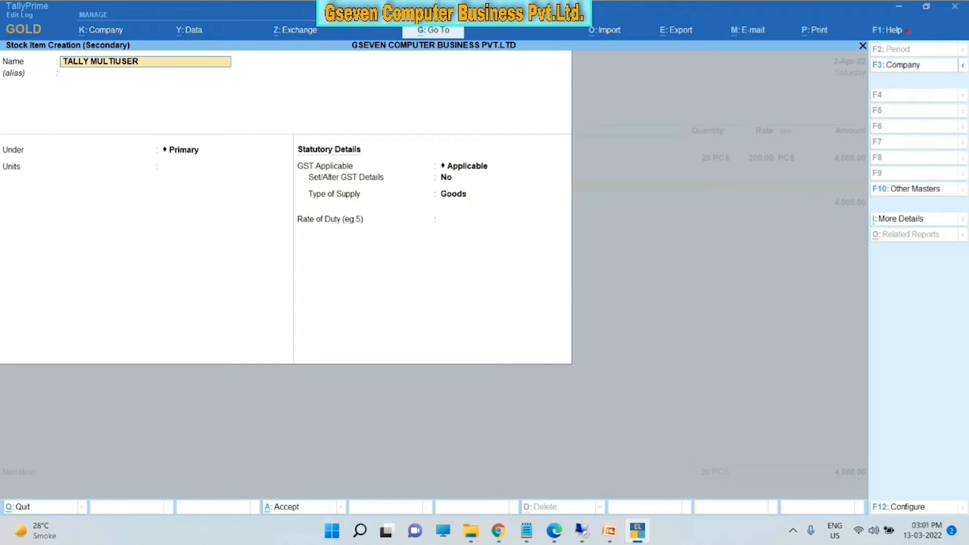
key(Return)
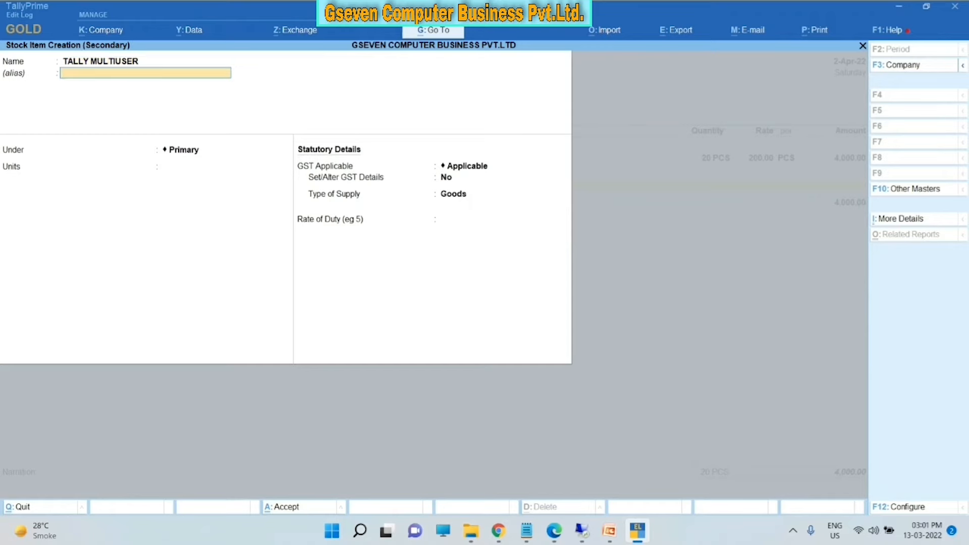
key(Return)
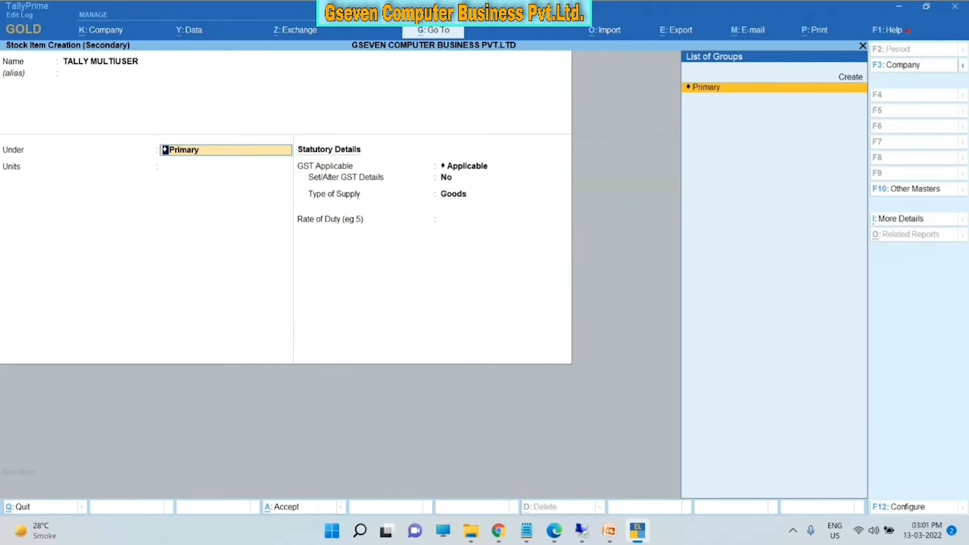
key(Return)
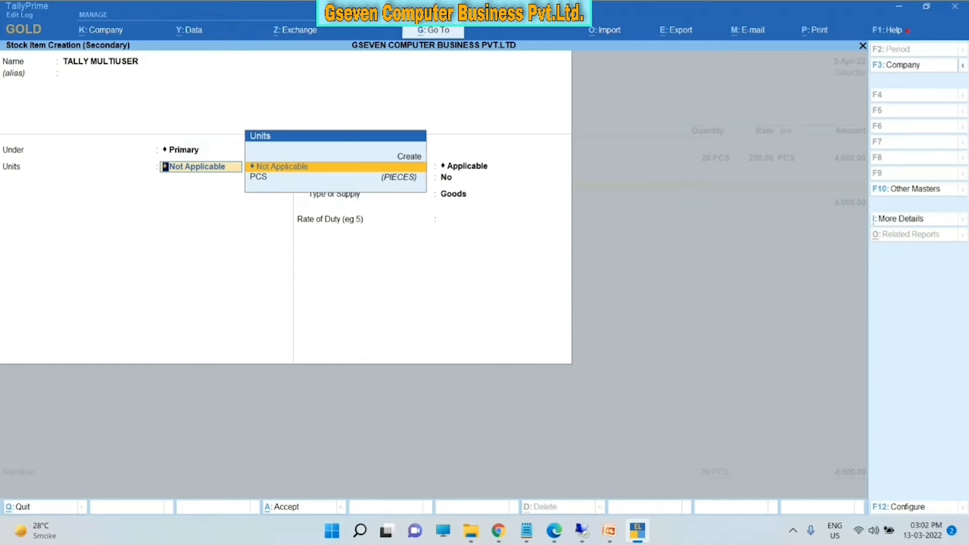
- Create unit symbol KG with quantity code KGS-KILOGRAMS and 2 decimal places for the item
key(Up)
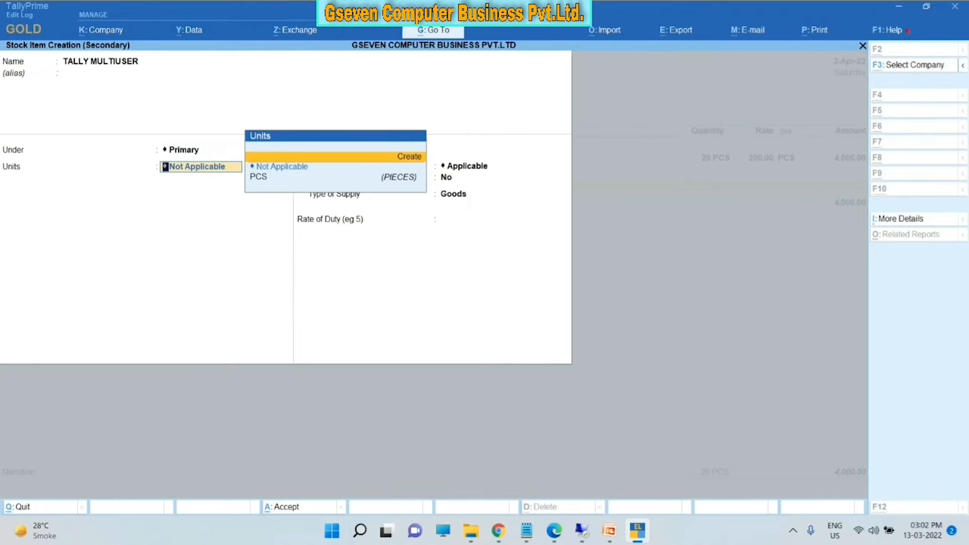
key(Return)
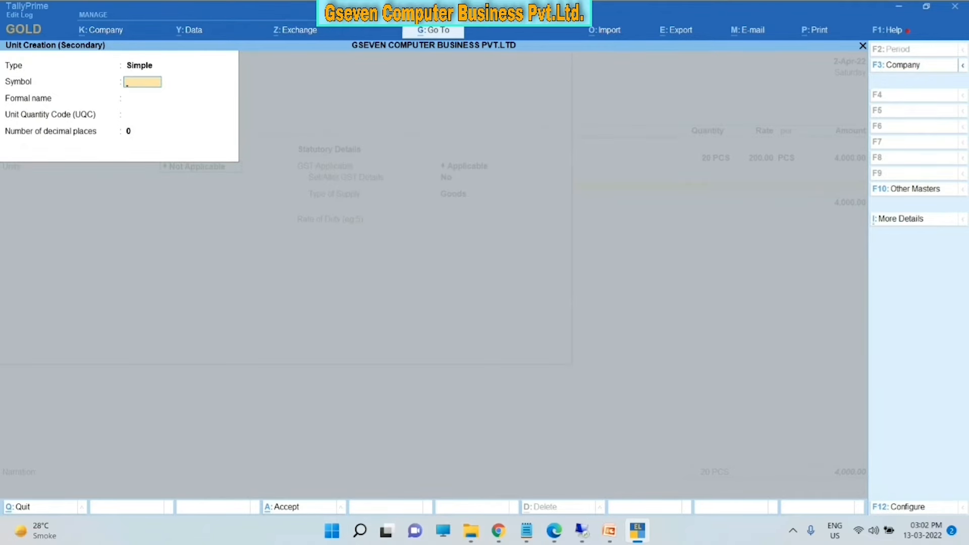
text(KG)
key(Return)
key(Return)
text(KI)
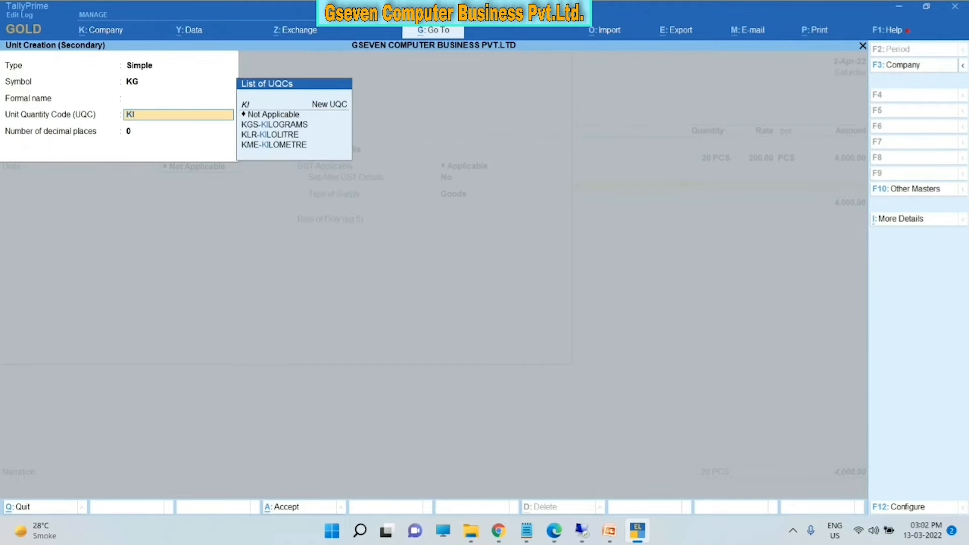
key(Down)
key(Up)
key(Return)
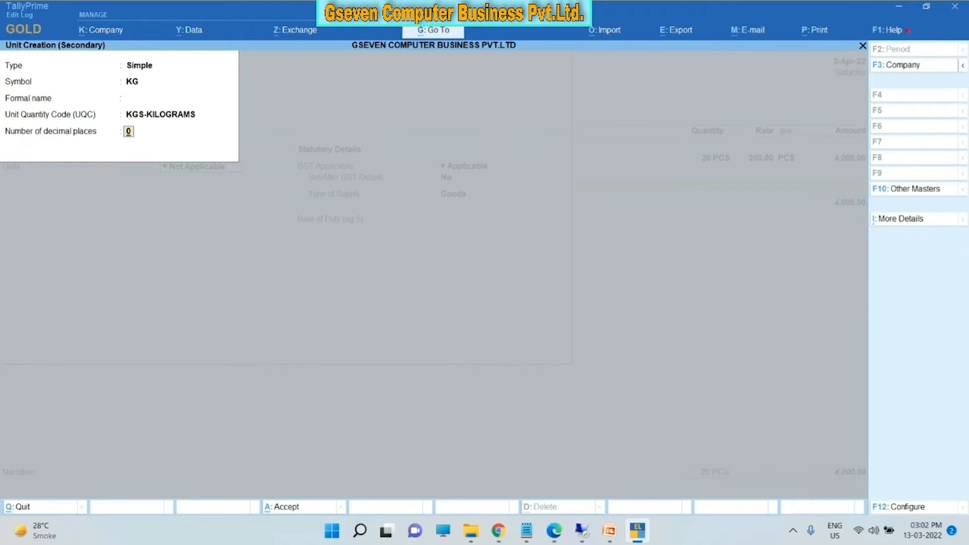
text(2)
key(Return)
key(Return)
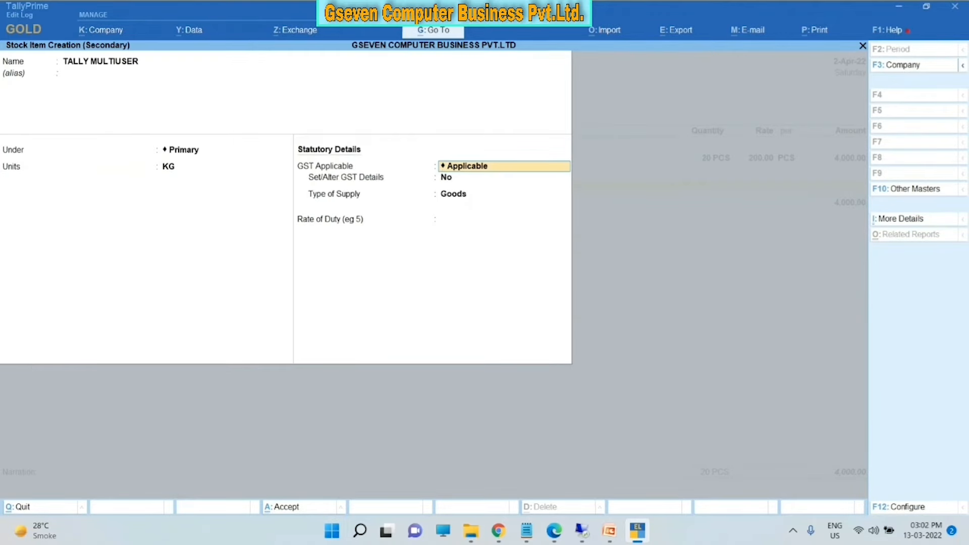
- Keep GST applicable, enable the item's GST details and enter HSN/SAC 234354646
key(Return)
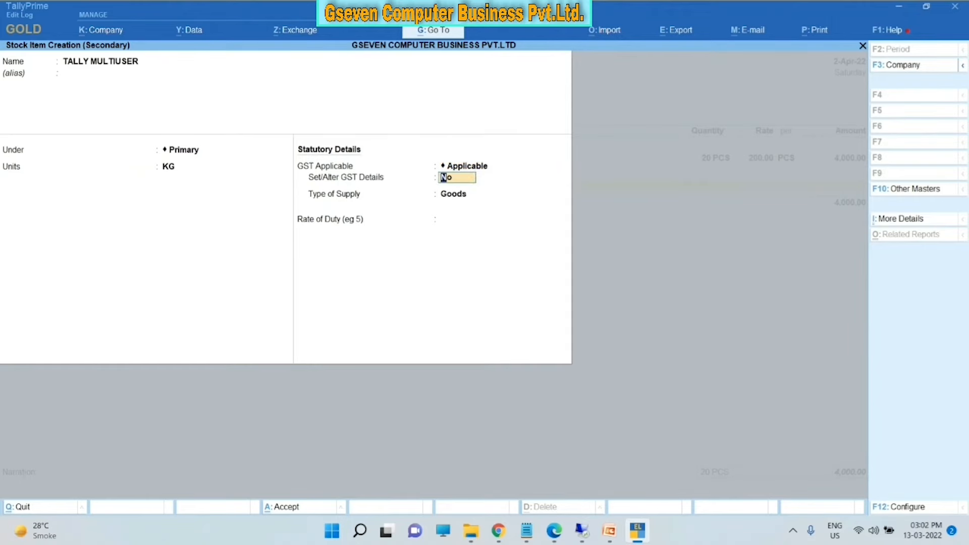
text(Y)
key(Return)
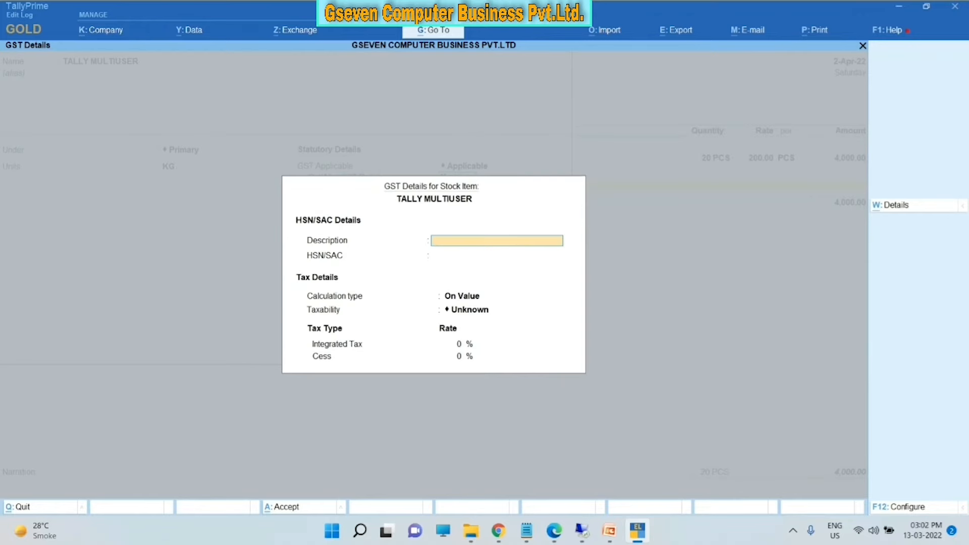
key(Return)
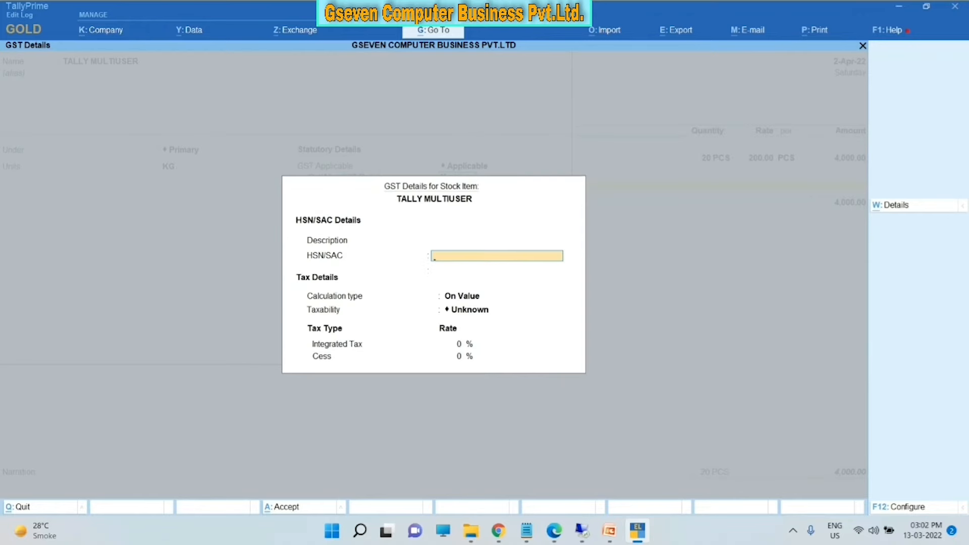
text(234354646)
key(Return)
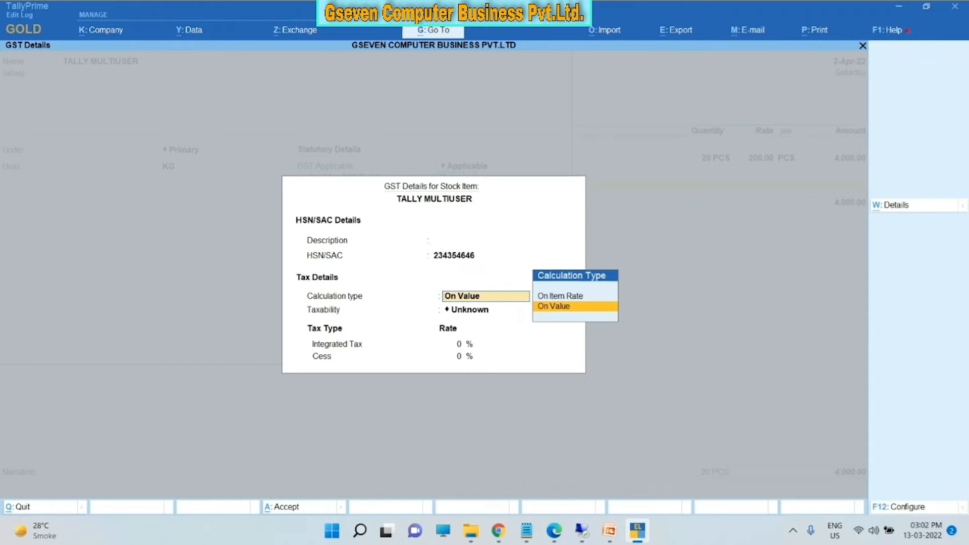
- Set calculation On Value, taxability Taxable at 12% integrated tax, supply type Goods
key(Return)
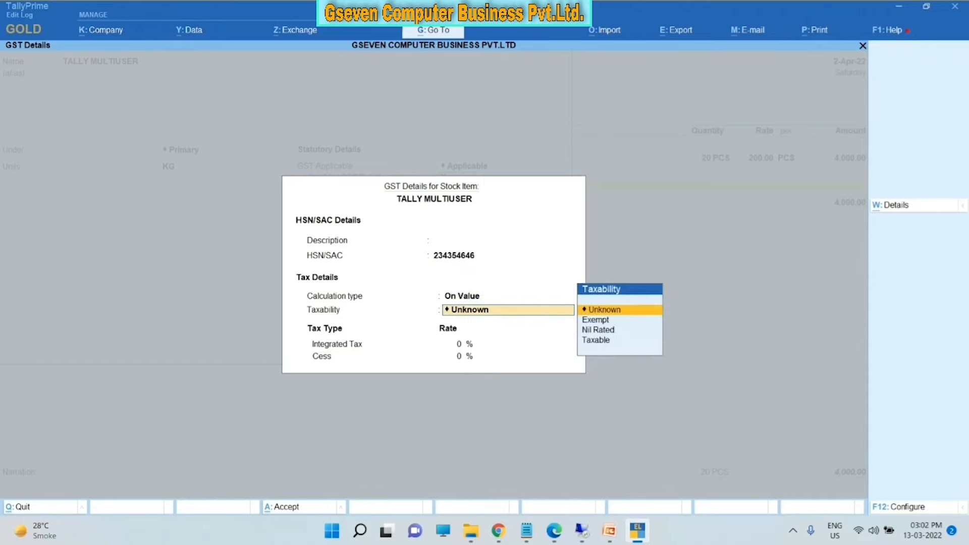
key(Down)
key(Down)
key(Down)
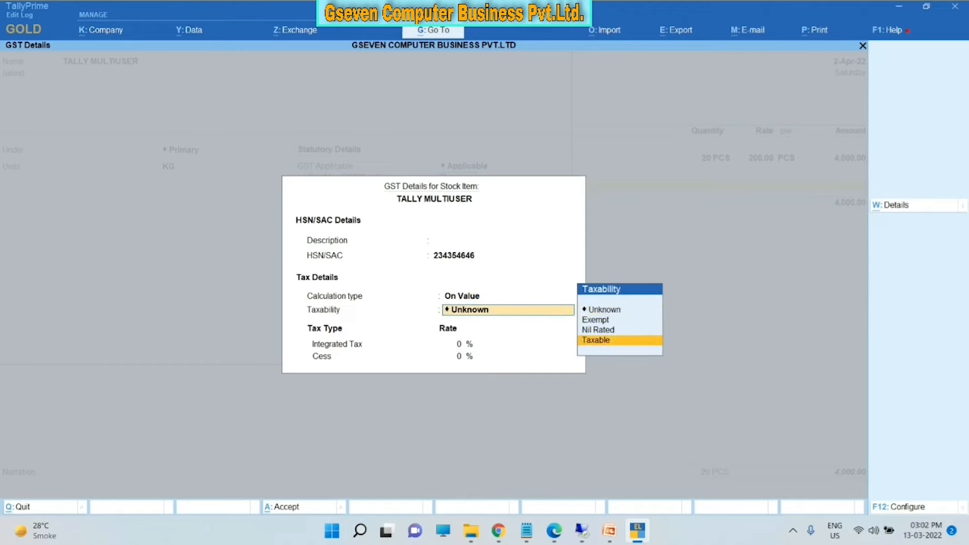
key(Return)
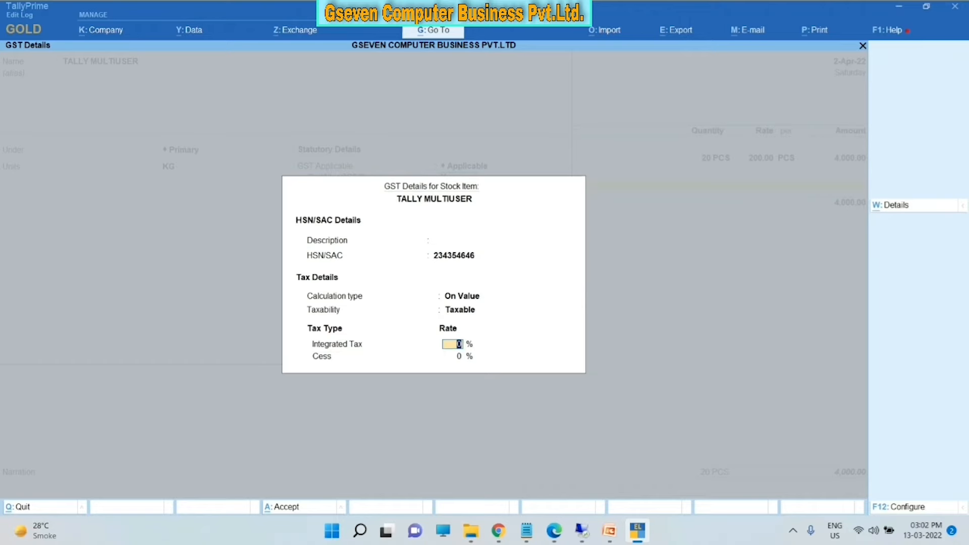
text(12)
key(Return)
key(Return)
key(Return)
key(Return)
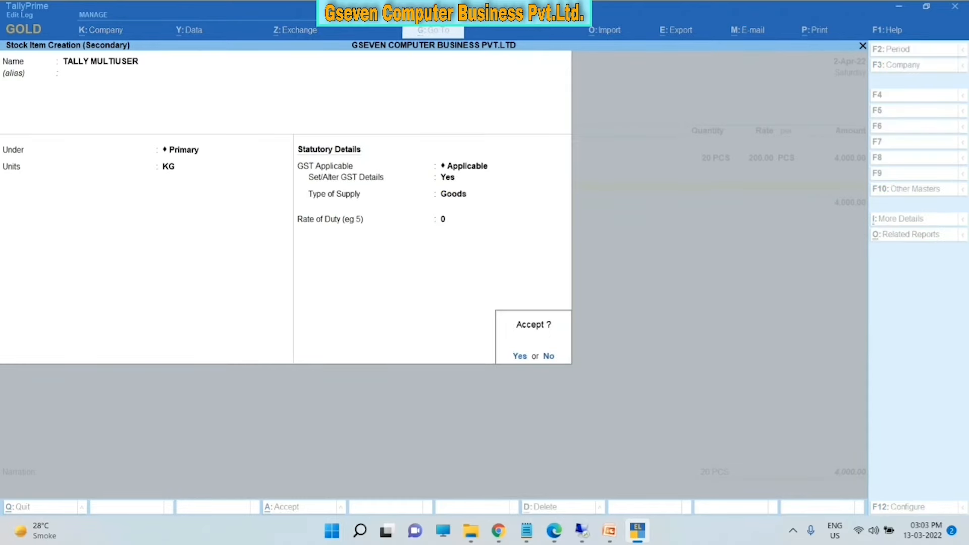
key(Return)
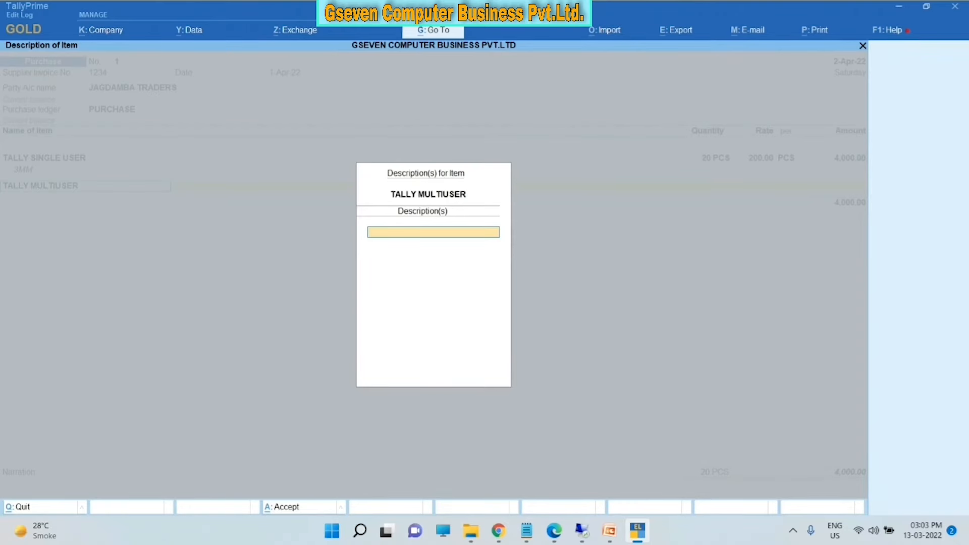
- Add TALLY MULTIUSER with description 3546347 as line two: 10 KG at 300.00, amount 3,000.00
key(Escape)
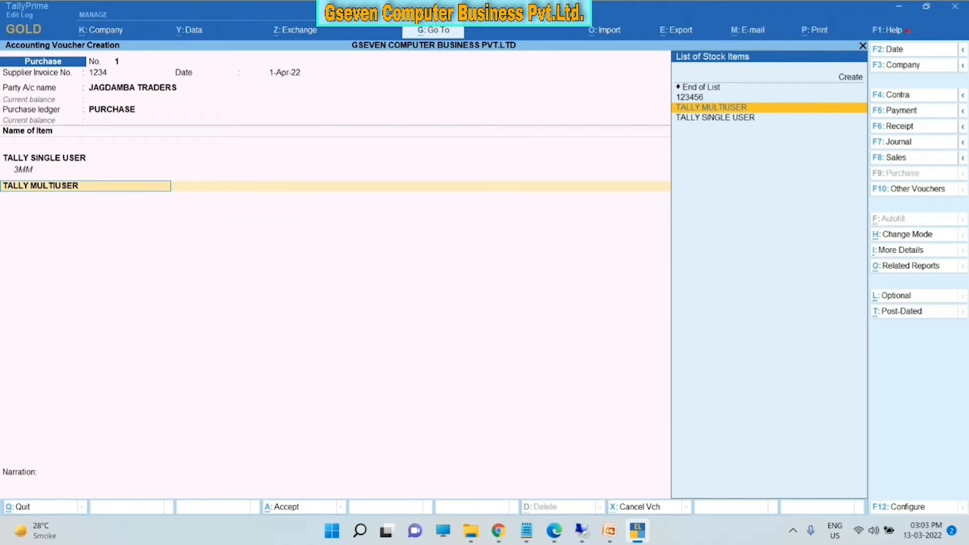
key(Return)
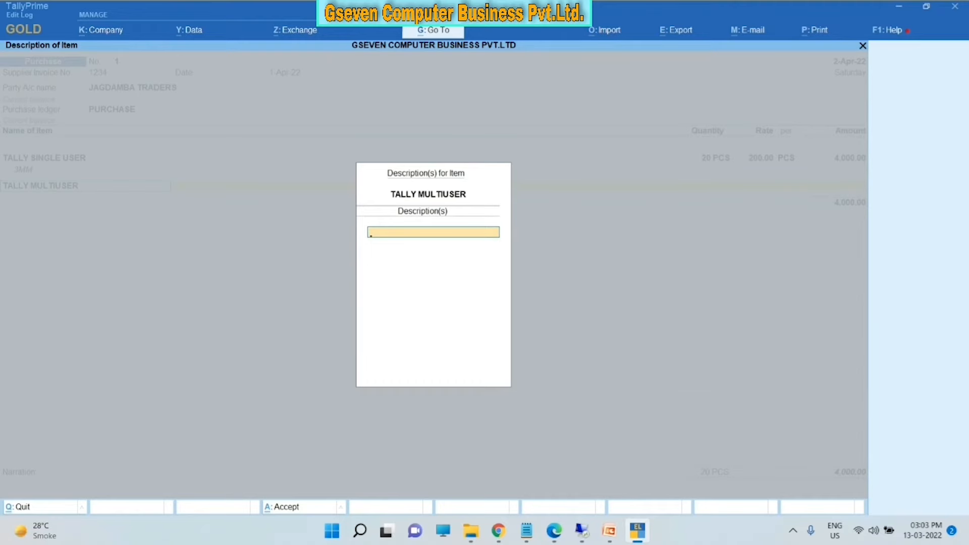
text(3546347)
key(Return)
key(Return)
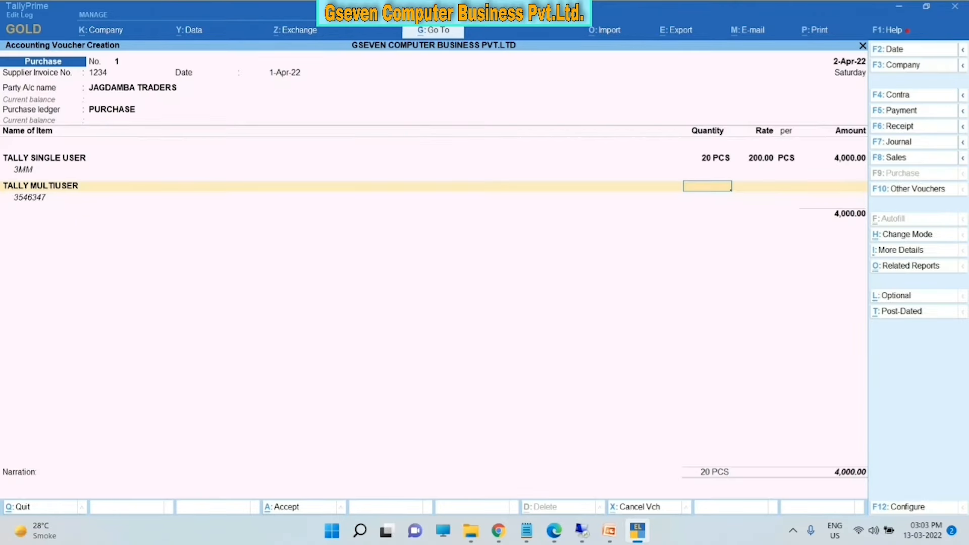
text(10)
key(Return)
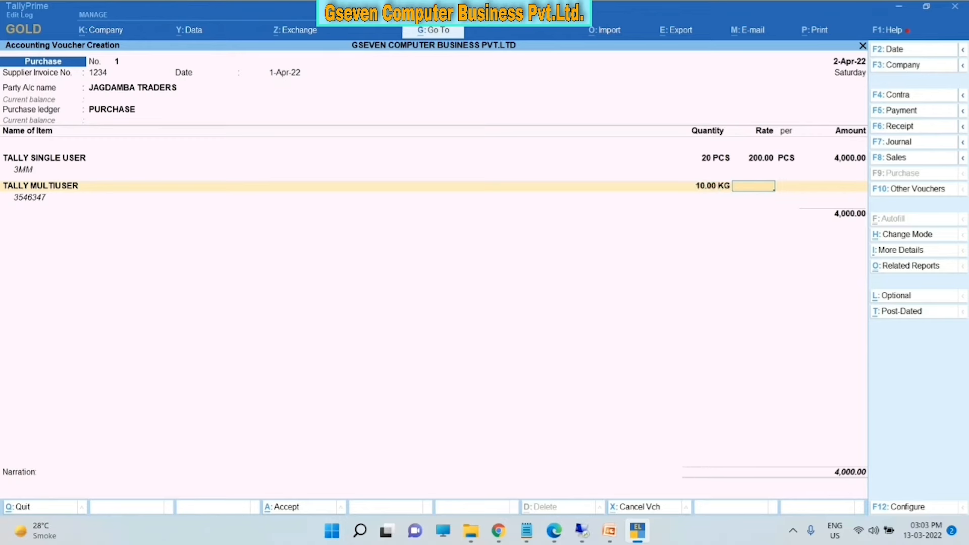
text(300)
key(Return)
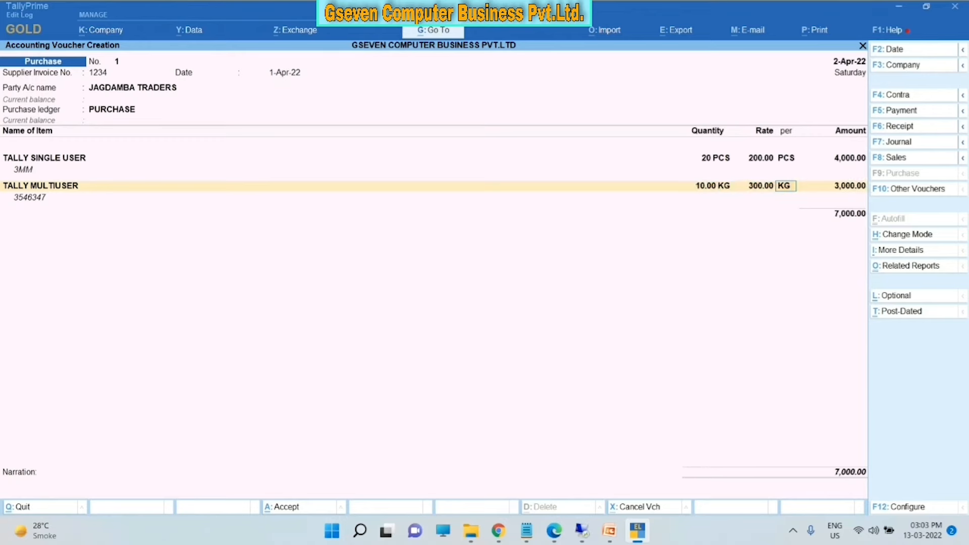
key(Return)
key(Return)
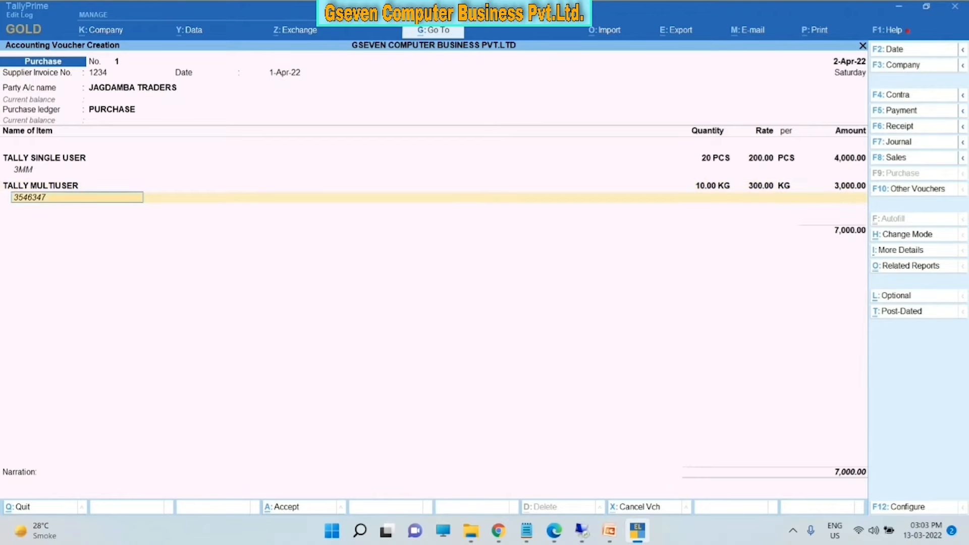
key(Return)
key(Return)
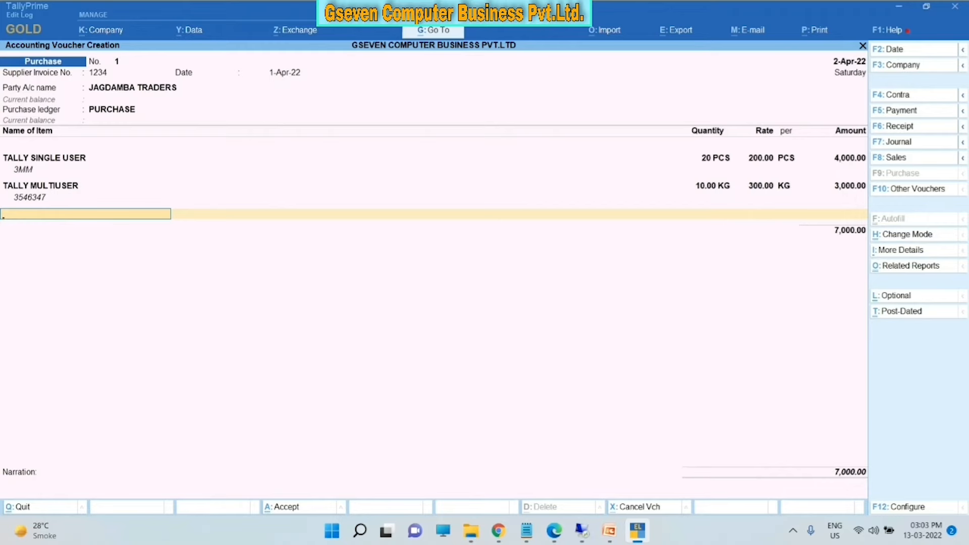
- End the item rows and add CGST and SGST ledger lines of 540.00 each
key(Return)
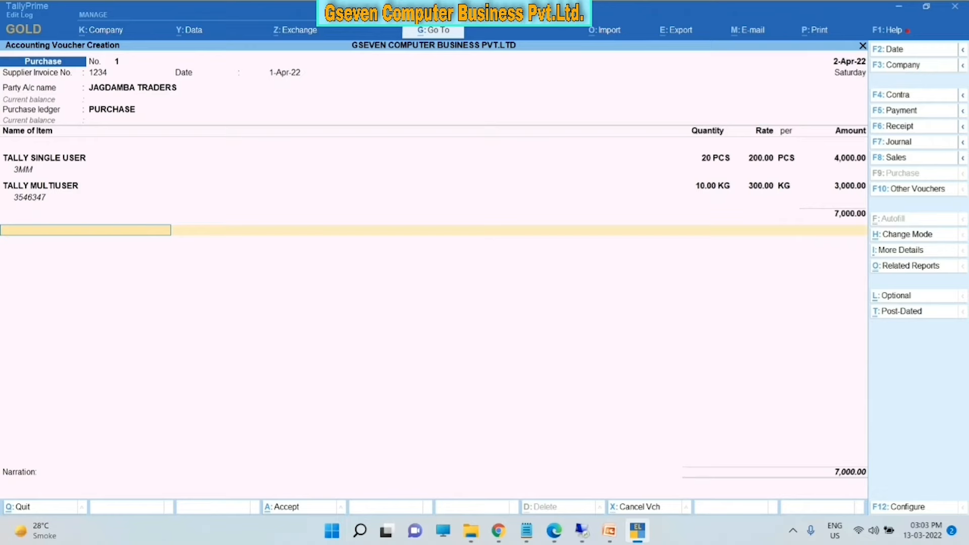
text(C)
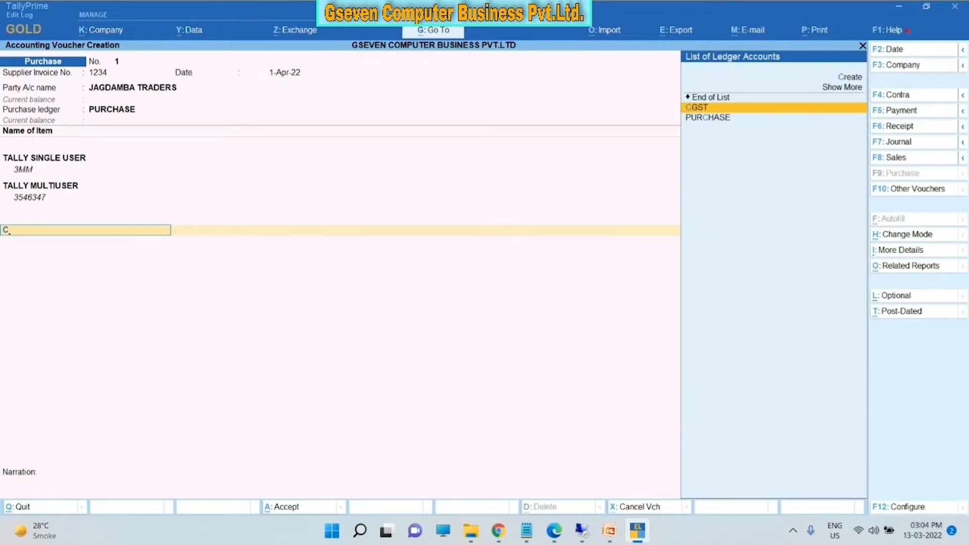
key(Return)
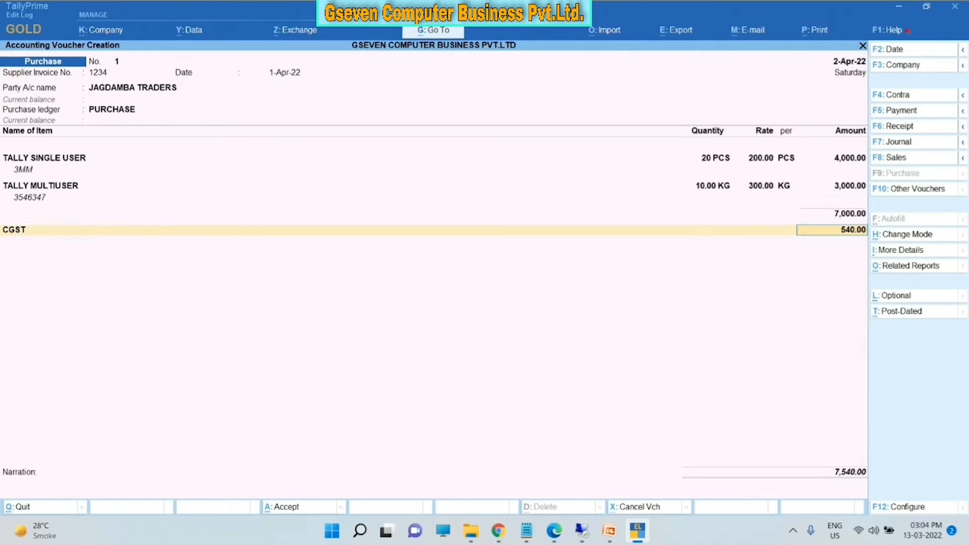
key(Return)
text(S)
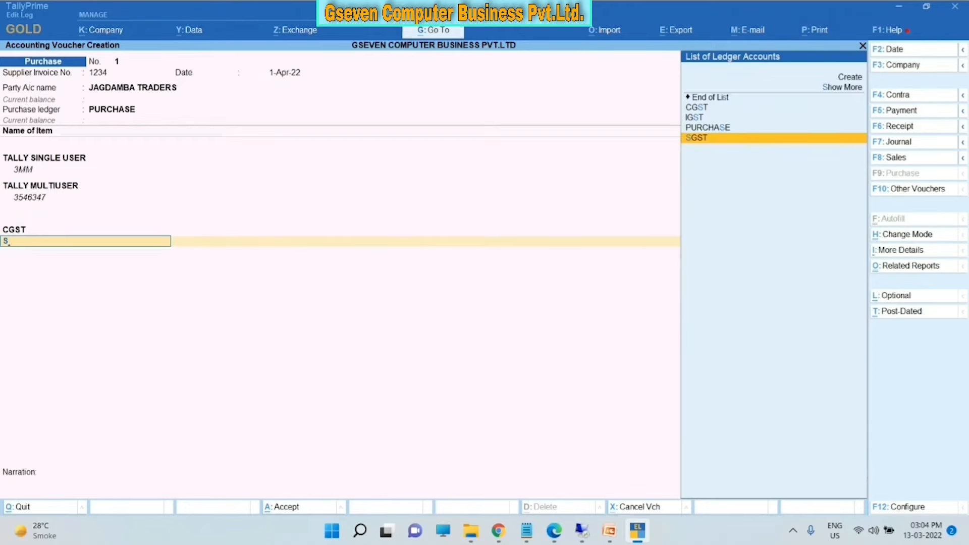
key(Return)
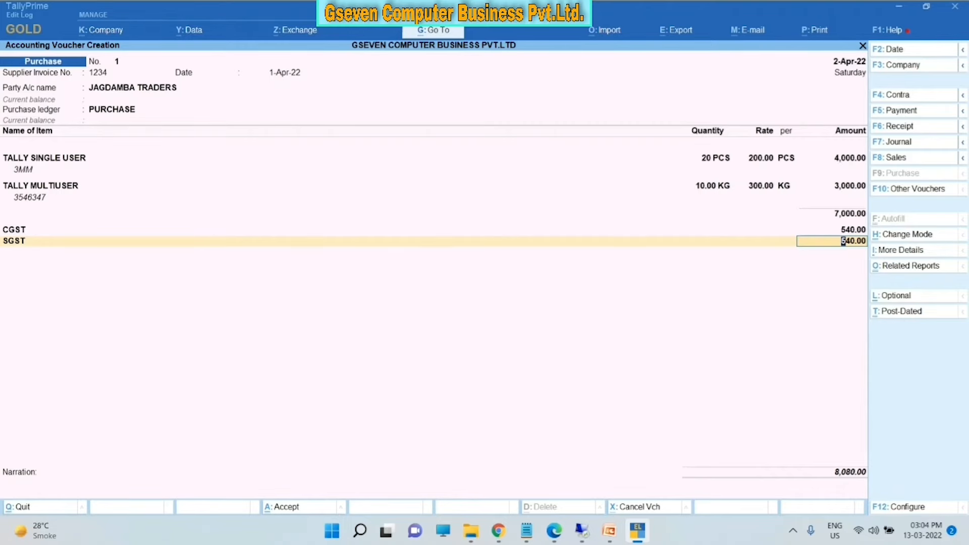
- Move past the 540.00 SGST line so the voucher totals 8,080.00
key(Return)
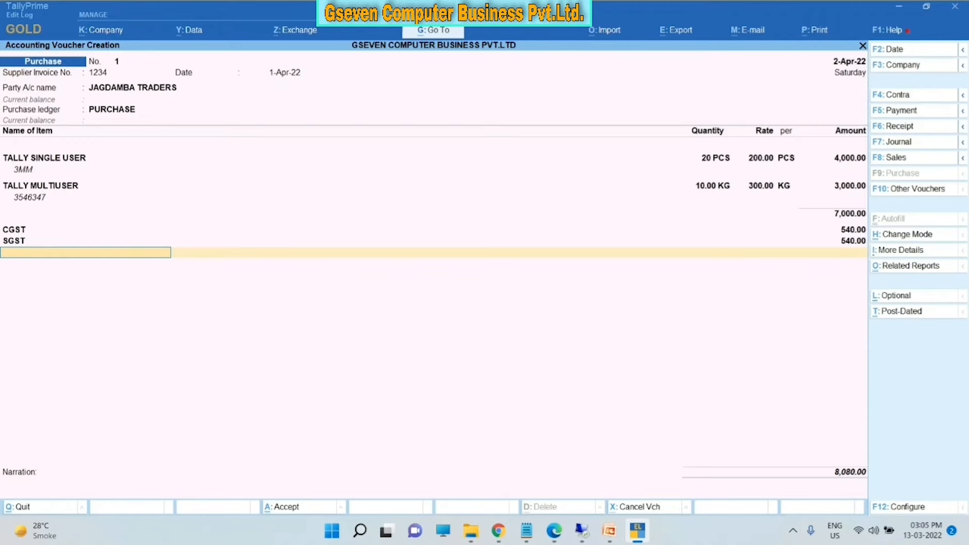
- Save the voucher with new bill reference 1234 for 8,080.00 Cr, skipping narration
key(Return)
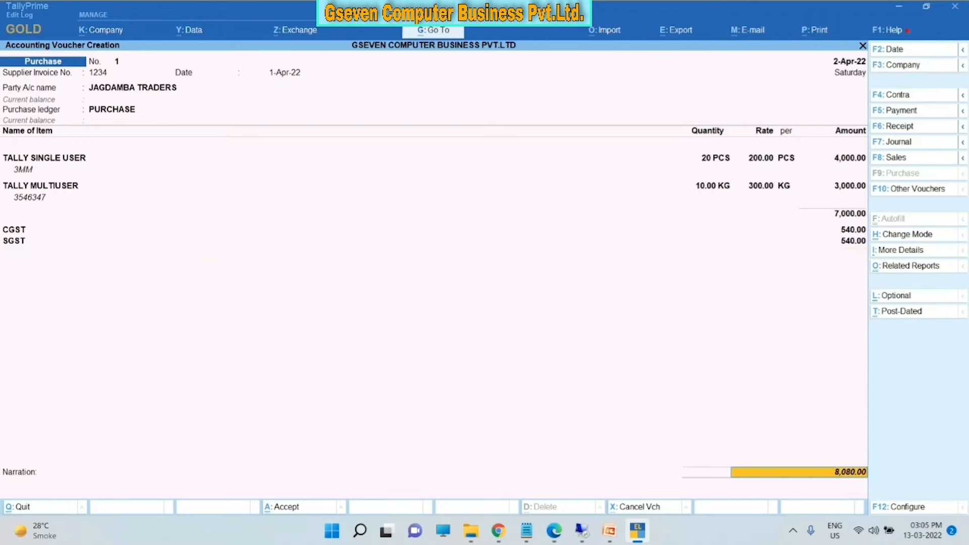
key(Return)
key(Return)
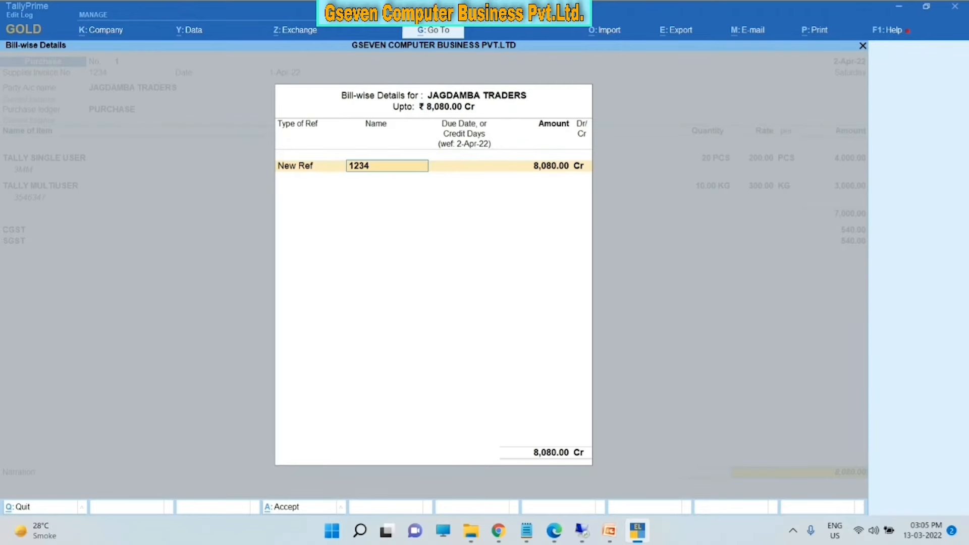
key(Return)
key(Return)
key(Return)
key(Return)
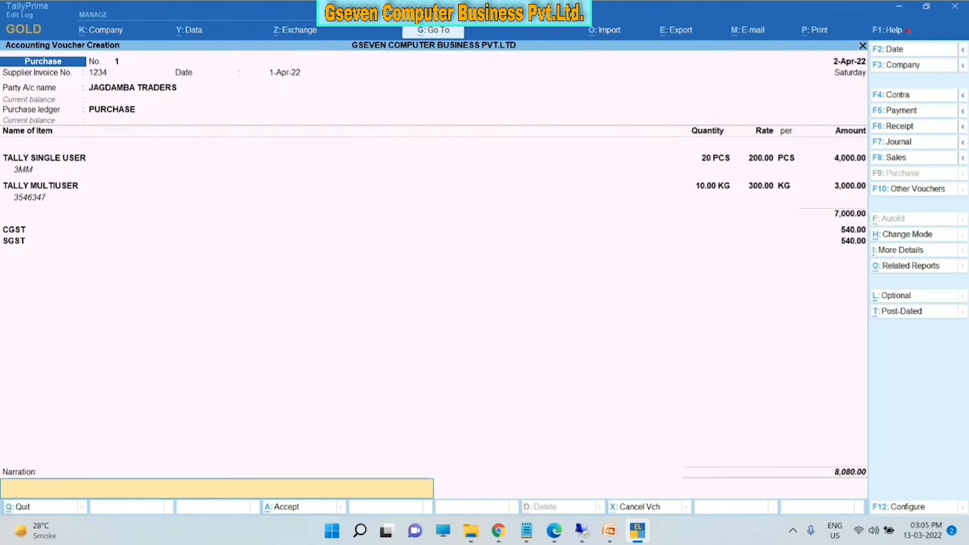
key(Return)
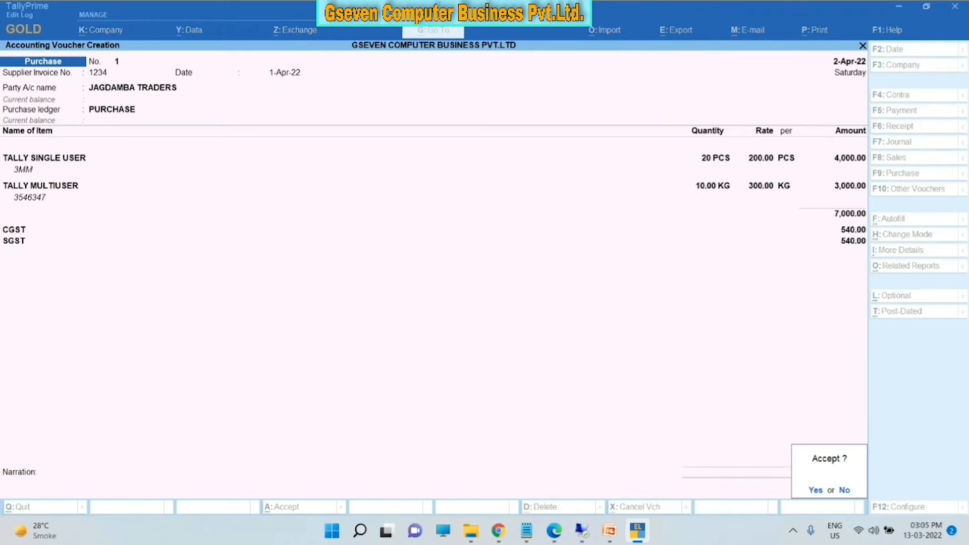
key(Return)
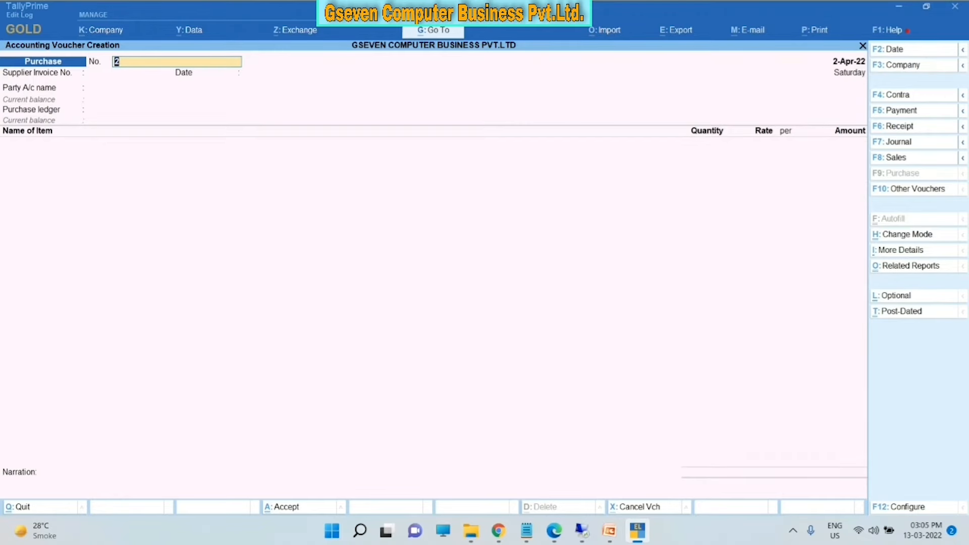
- Close the blank purchase voucher, reopen voucher entry as Sales, then abandon it unsaved
key(Escape)
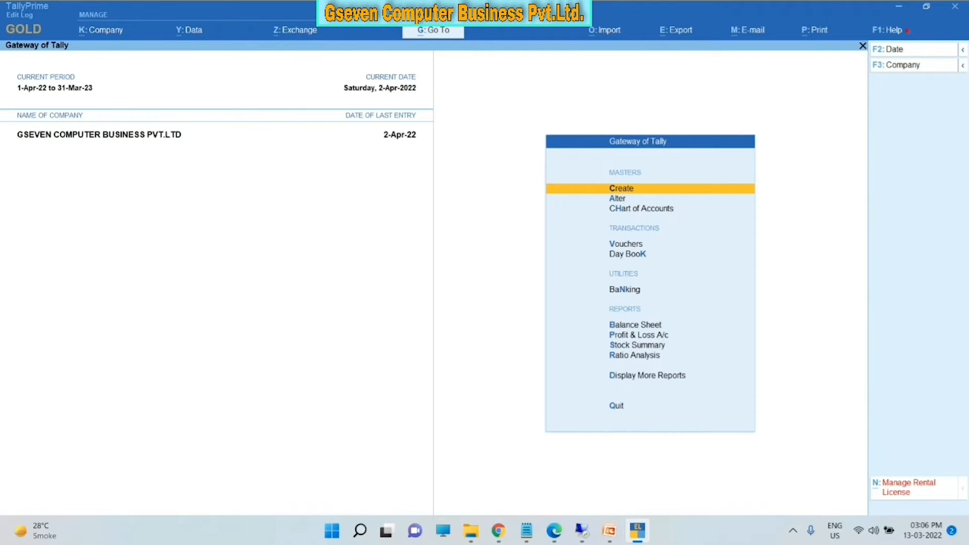
key(Down)
key(Down)
key(Down)
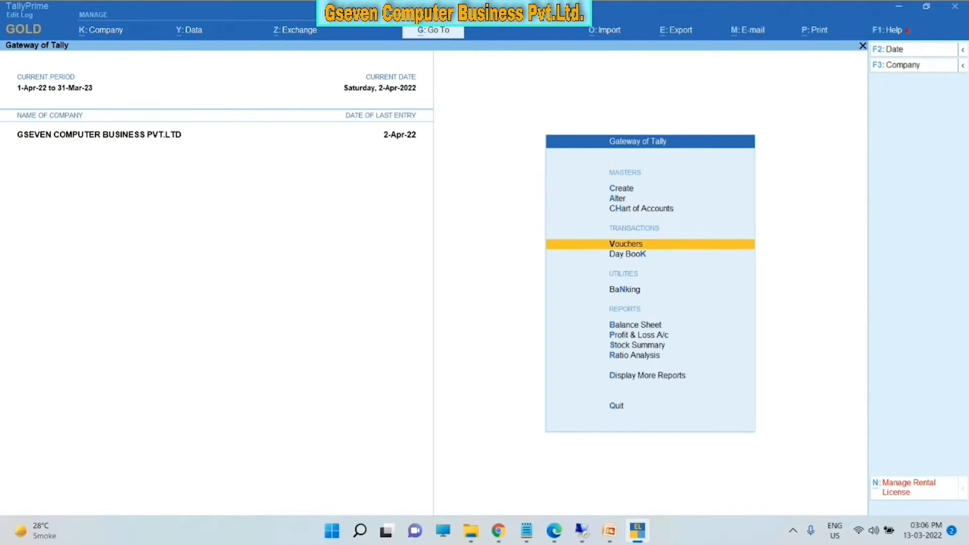
key(Return)
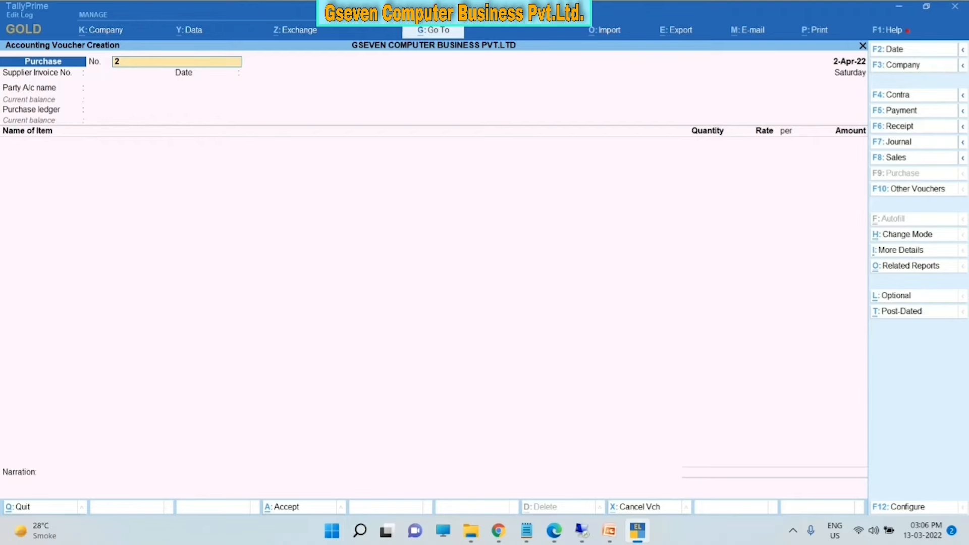
key(F8)
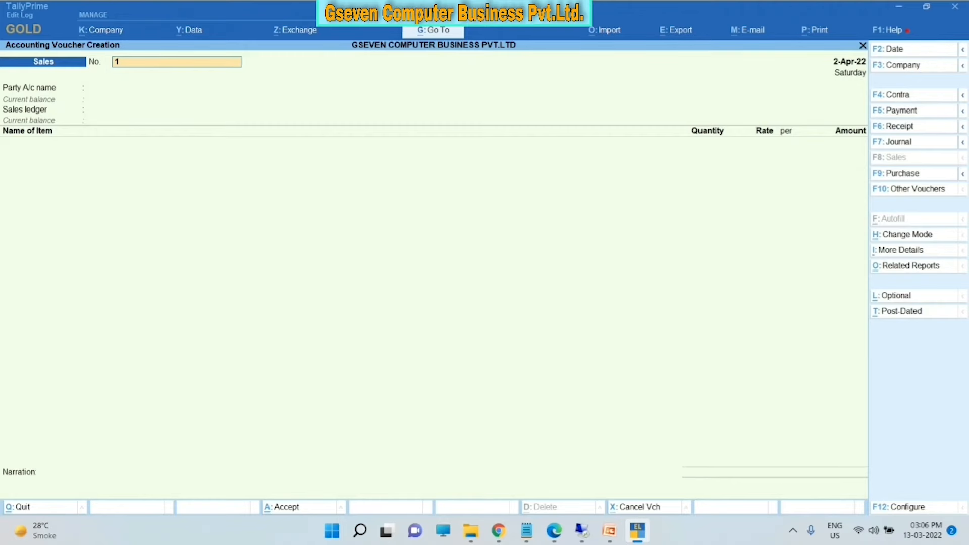
key(Escape)
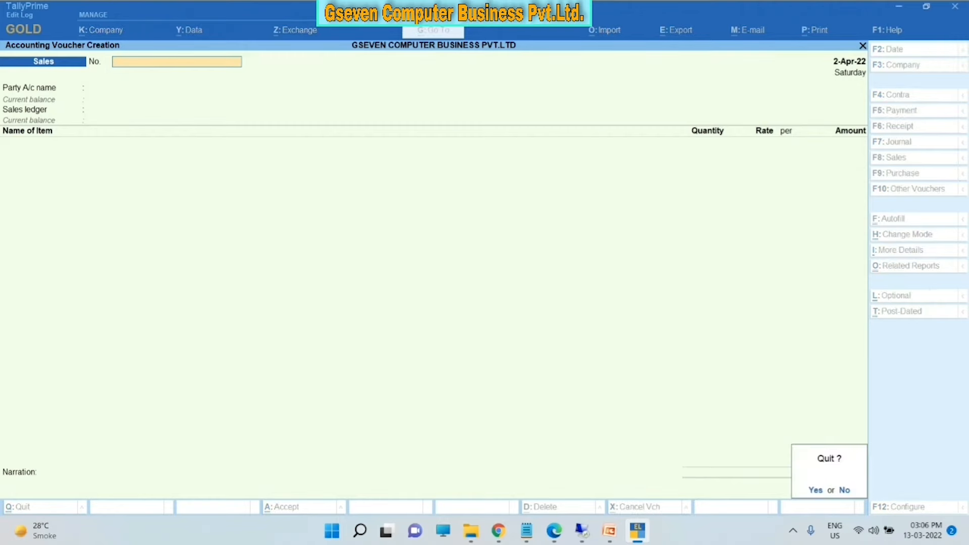
- Quit to the Gateway and open the Purchase voucher register from the Statistics report
key(y)
key(d)
key(s)
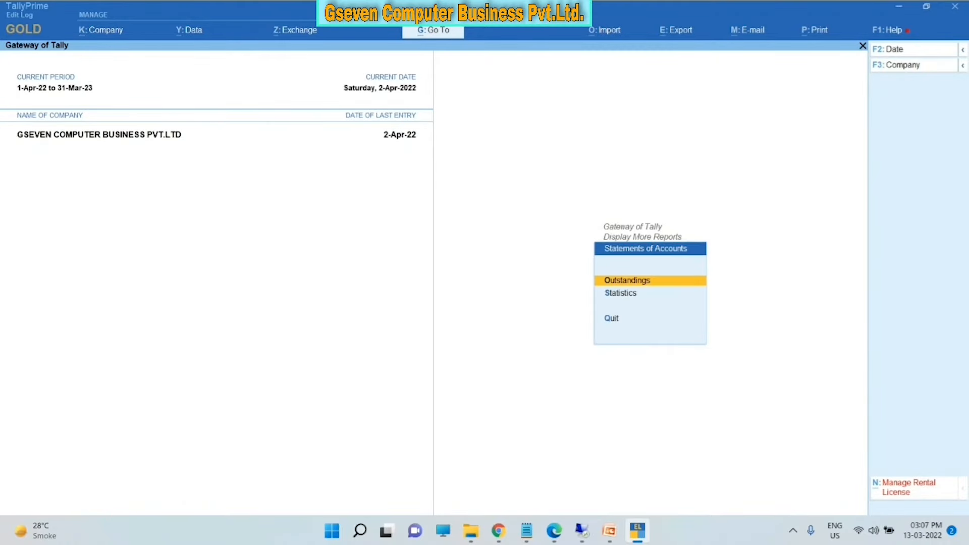
key(s)
key(Down)
key(Down)
key(Down)
key(Down)
key(Down)
key(Down)
key(Down)
key(Down)
key(Down)
key(Down)
key(Down)
key(Down)
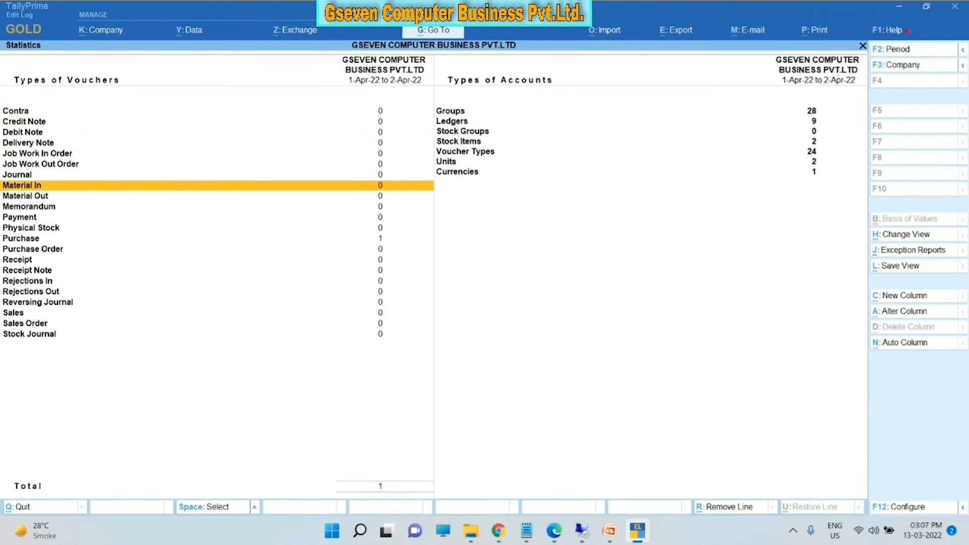
key(Return)
- Review purchase voucher 1 for JAGDAMBA TRADERS field by field, then exit without saving
key(Return)
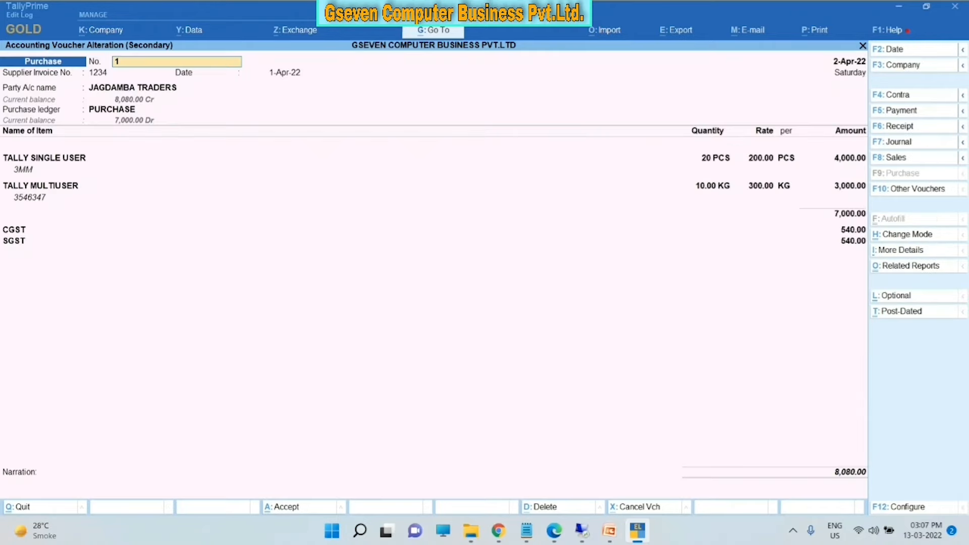
key(Return)
key(Return)
key(Return)
key(Return)
key(Return)
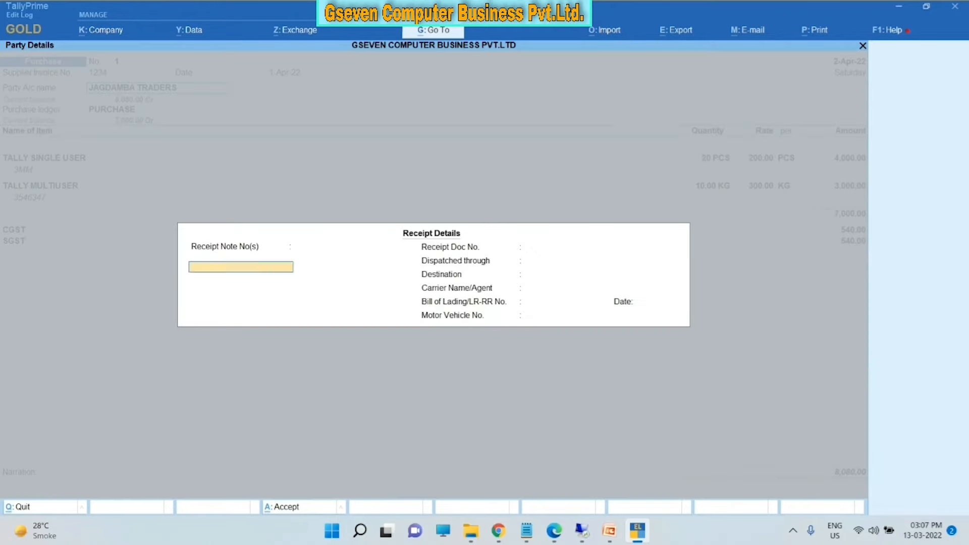
key(Return)
key(Return)
key(Return)
key(Return)
key(Return)
key(Return)
key(Return)
key(Return)
key(Return)
key(Return)
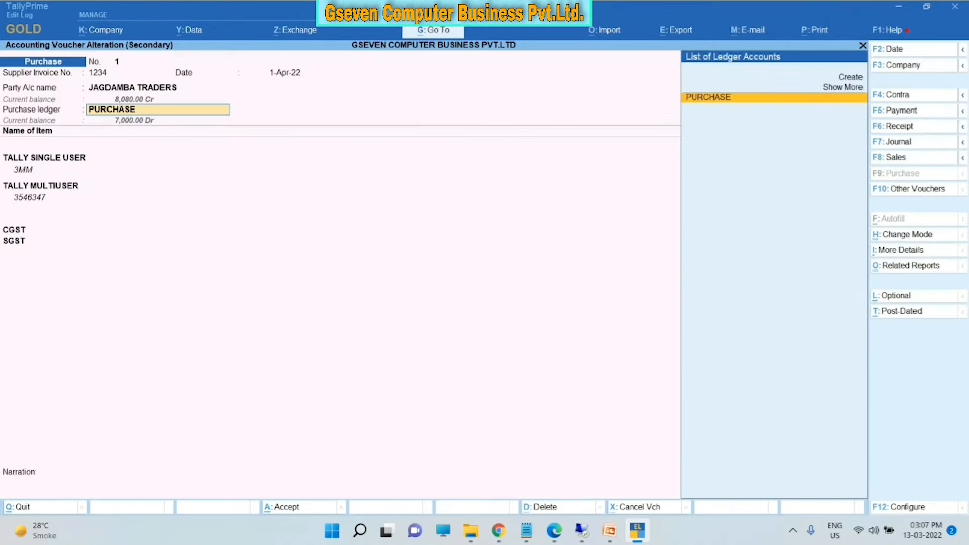
key(Return)
key(Return)
key(Return)
key(Return)
key(Return)
key(Return)
key(Return)
key(Return)
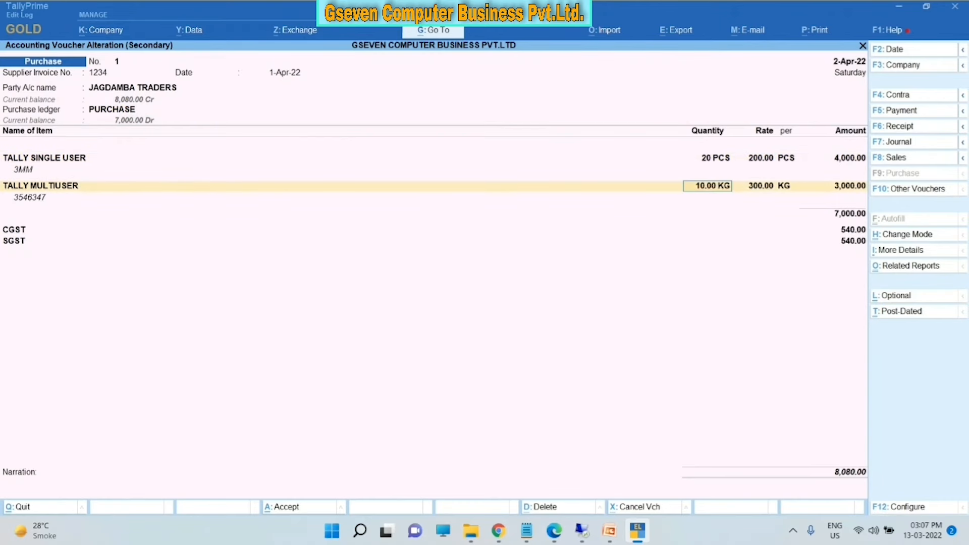
key(Return)
key(Return)
key(Return)
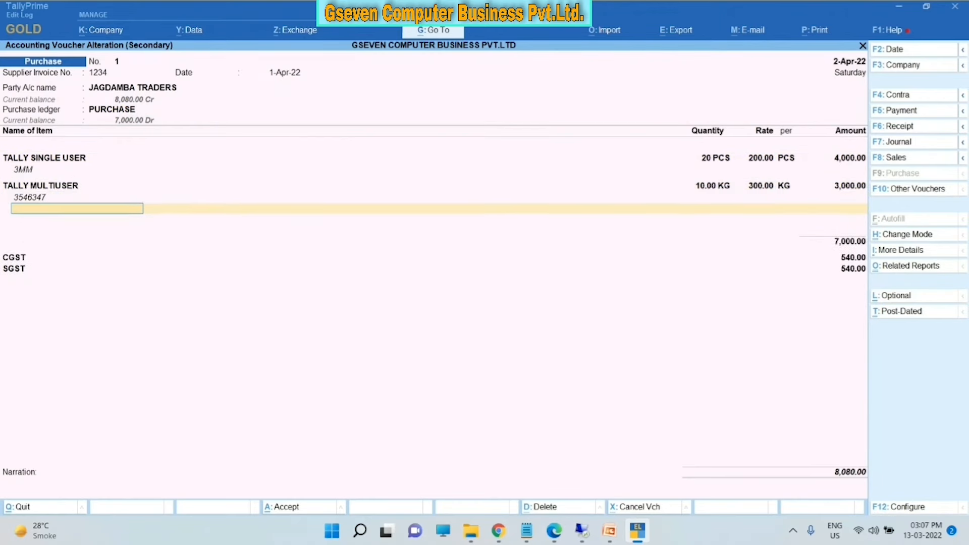
key(Return)
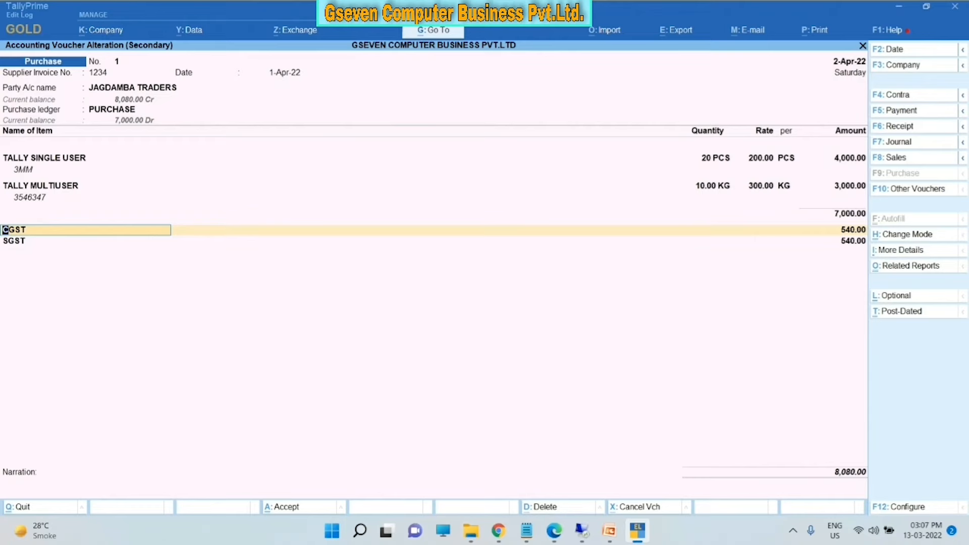
key(Escape)
key(Escape)
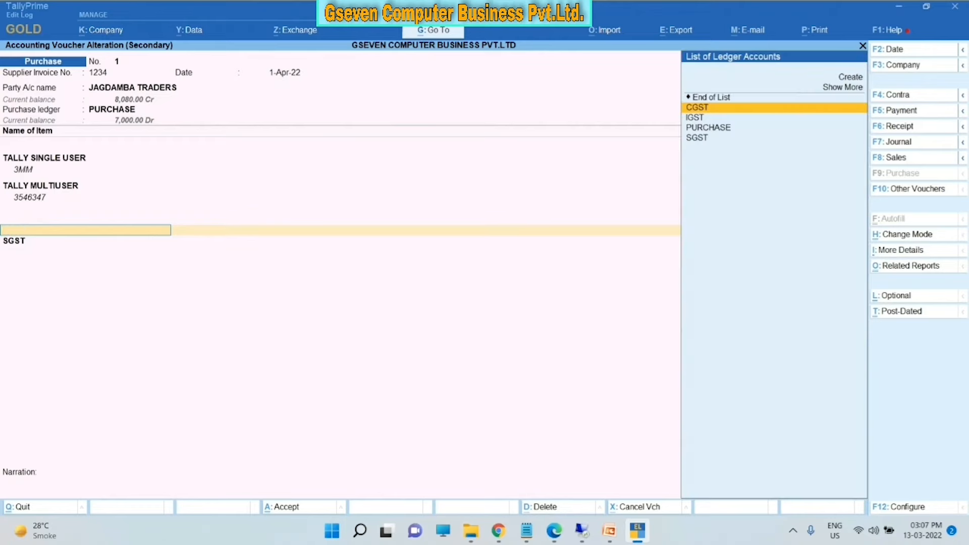
key(Return)
key(Escape)
key(Escape)
key(Escape)
key(Escape)
key(Escape)
key(Escape)
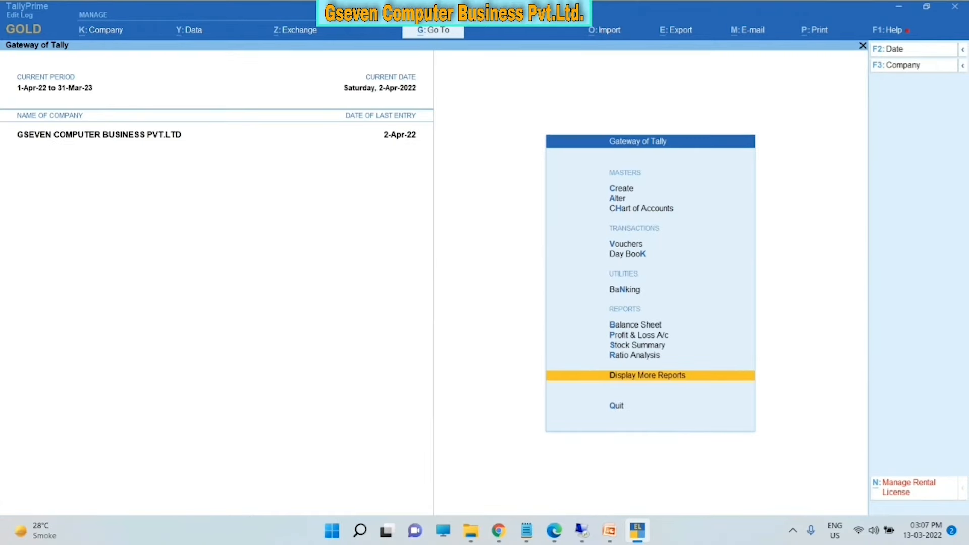
key(Up)
key(Up)
key(Up)
key(Down)
key(Down)
key(Down)
key(Down)
key(Down)
key(Down)
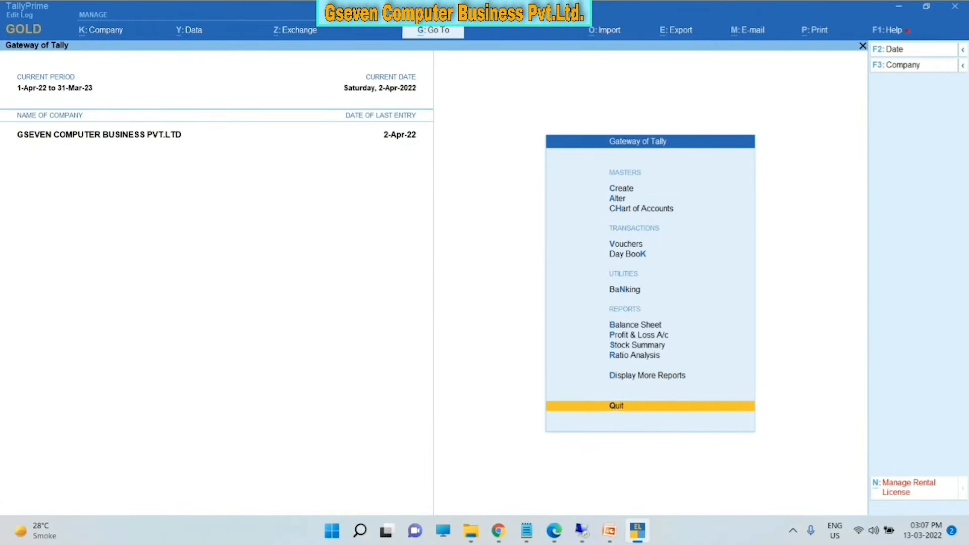
key(Return)
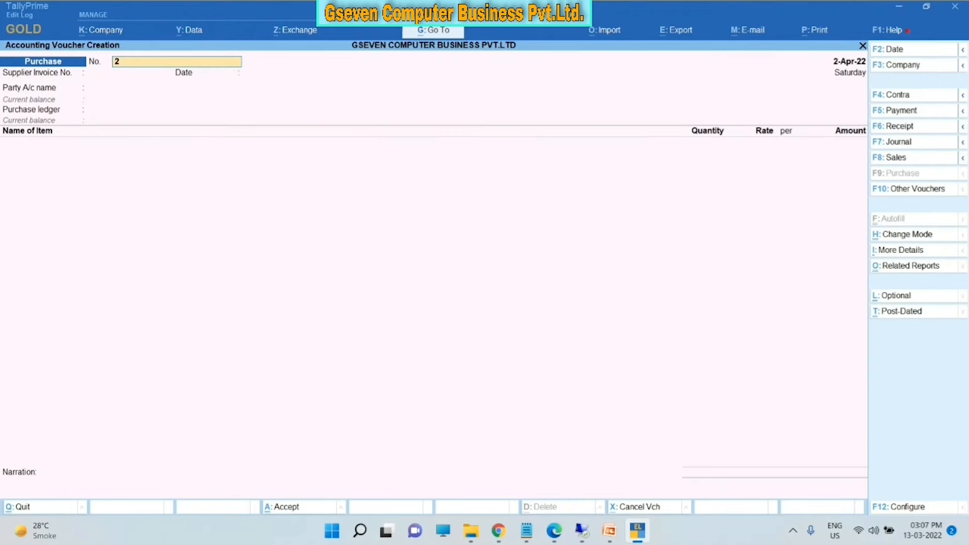
key(F8)
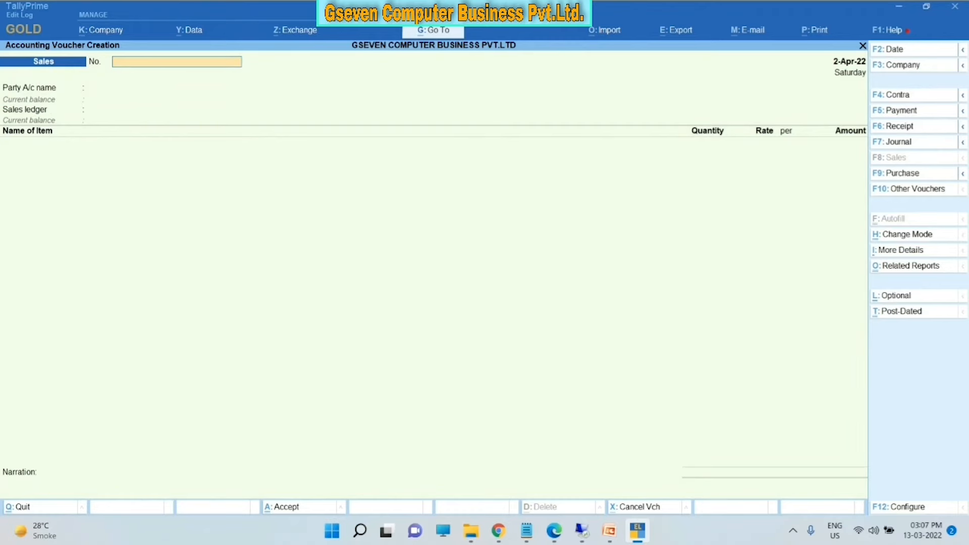
key(Escape)
key(Escape)
key(Escape)
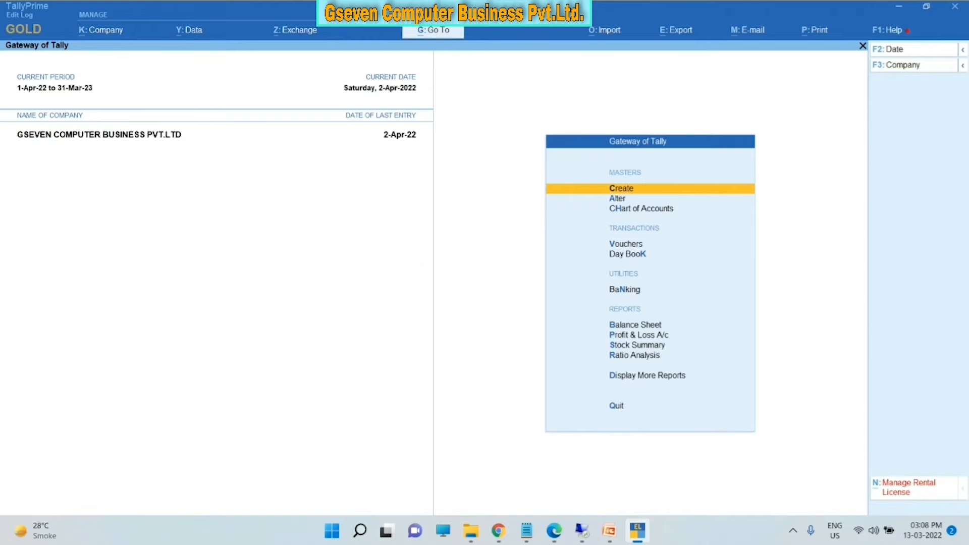
- Open the Sales voucher type for alteration via Alter > Voucher Type
key(Down)
key(Return)
key(Down)
key(Down)
key(Down)
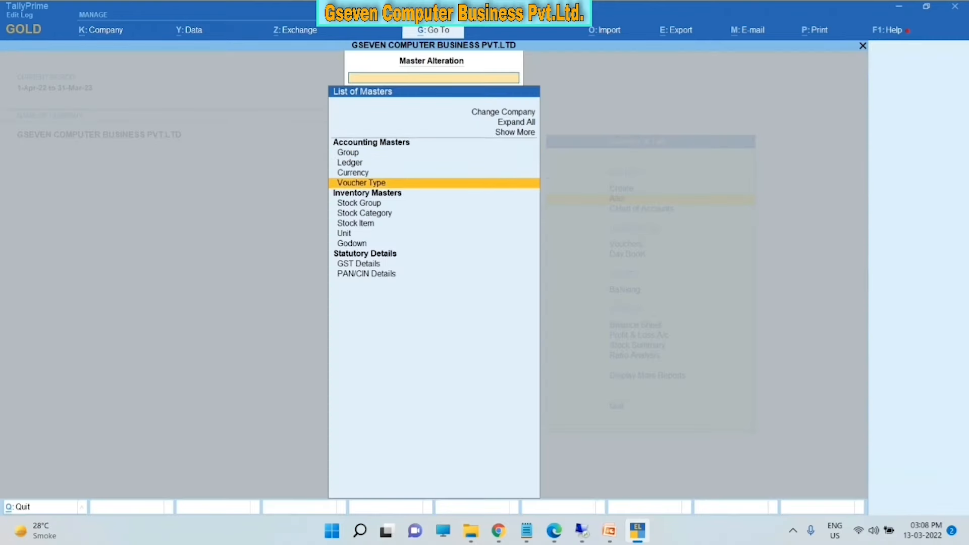
key(Return)
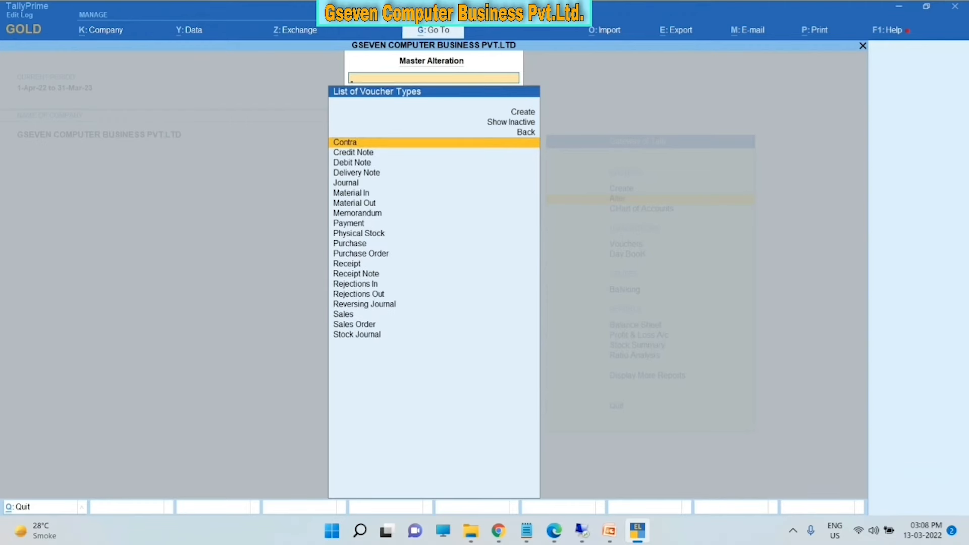
text(SA)
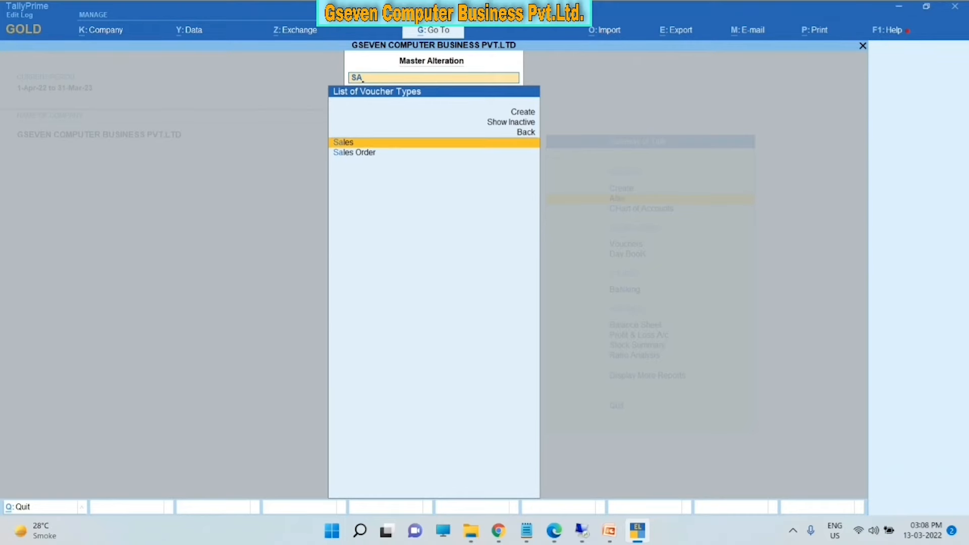
key(Return)
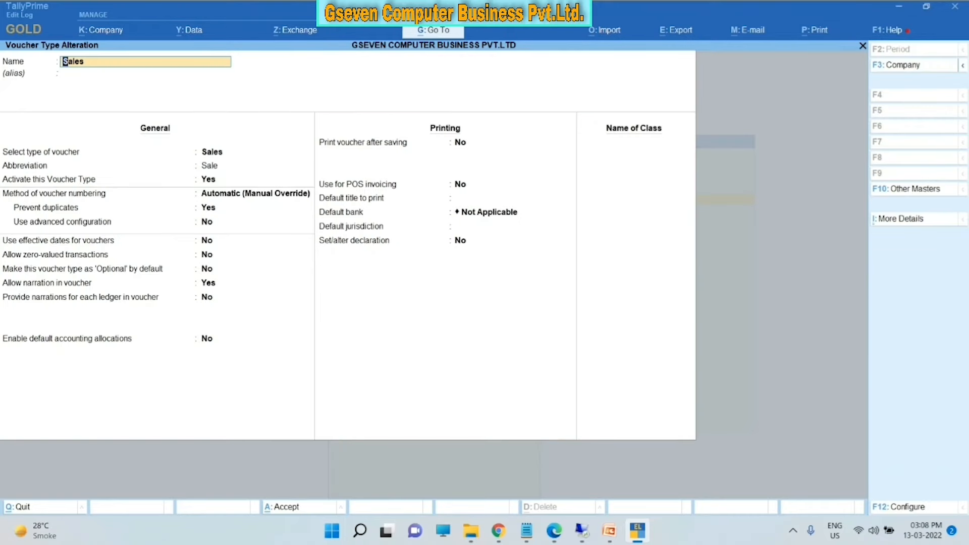
- Set voucher numbering to Automatic and turn advanced configuration on
key(Return)
key(Return)
key(Return)
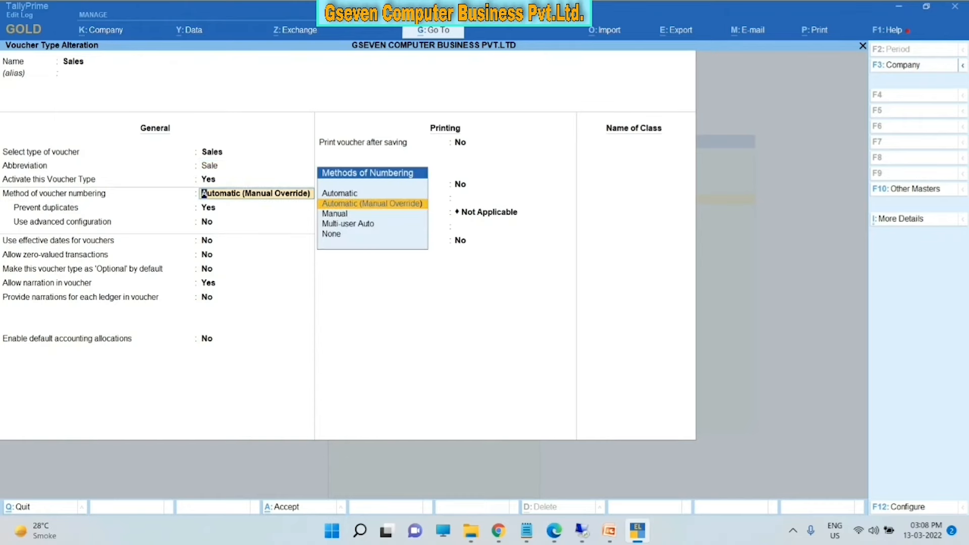
key(Return)
key(Return)
key(Up)
key(Up)
key(Return)
key(Up)
key(Up)
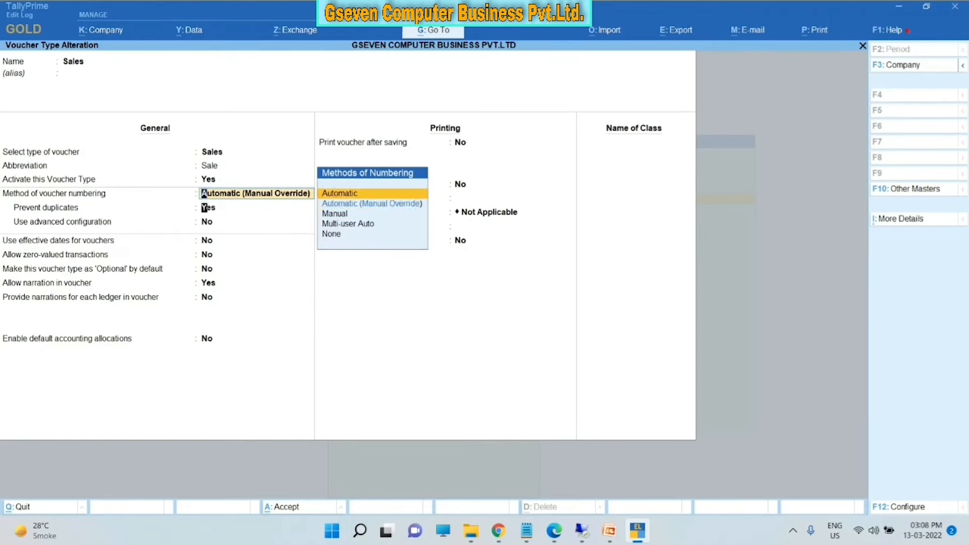
key(Return)
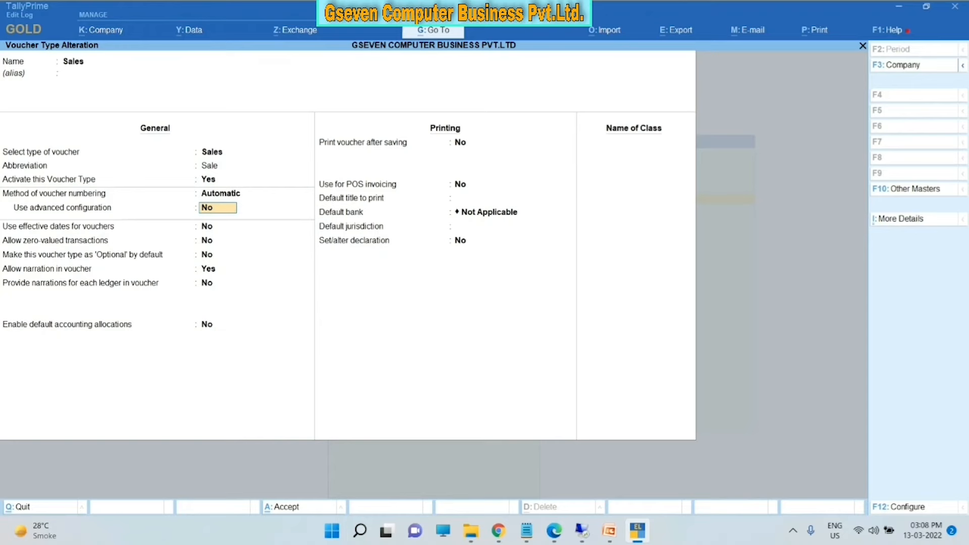
text(Y)
key(Return)
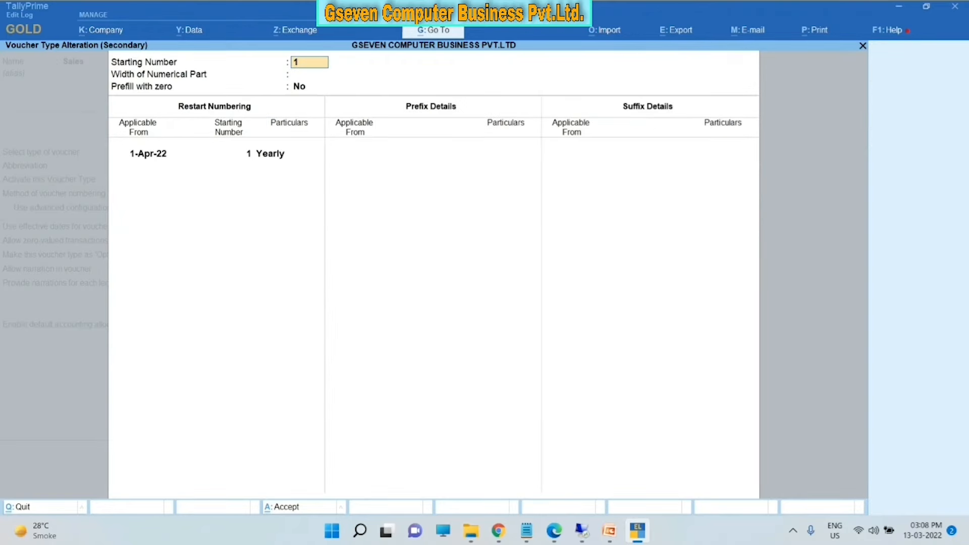
- Keep starting number 1 and width 0, and add prefix GCB/22-23/0 applicable from 1-Apr-22
key(Return)
key(Return)
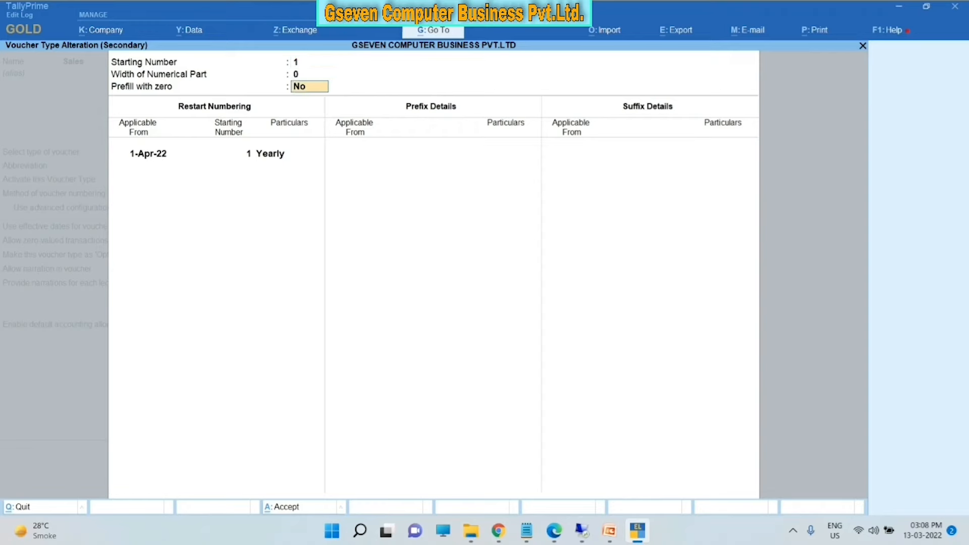
key(Return)
key(Return)
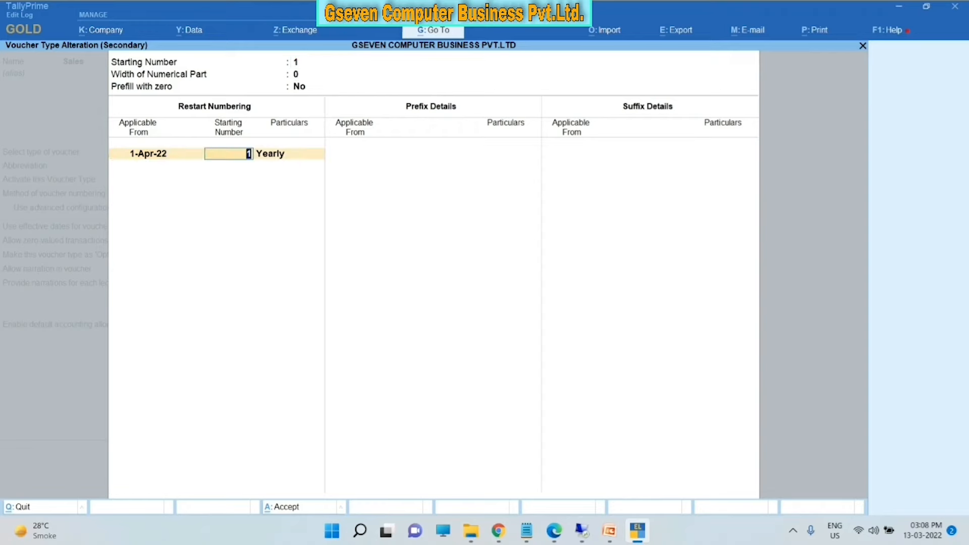
key(Return)
key(Return)
key(Return)
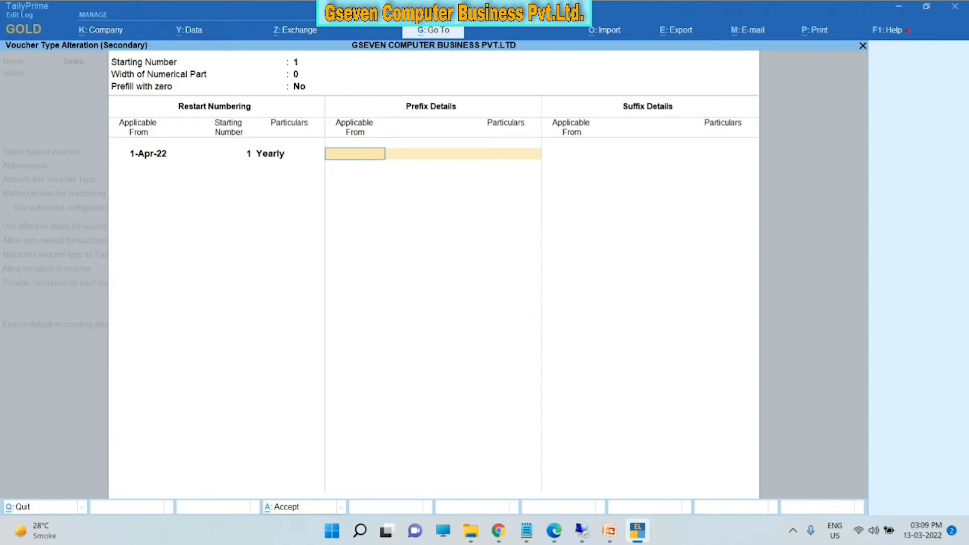
text(1.4.22)
key(Return)
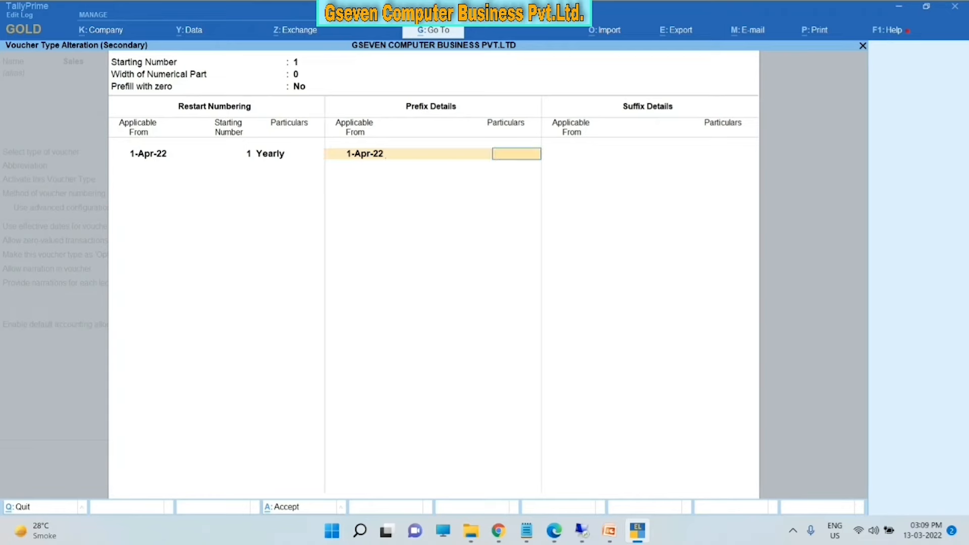
key(BackSpace)
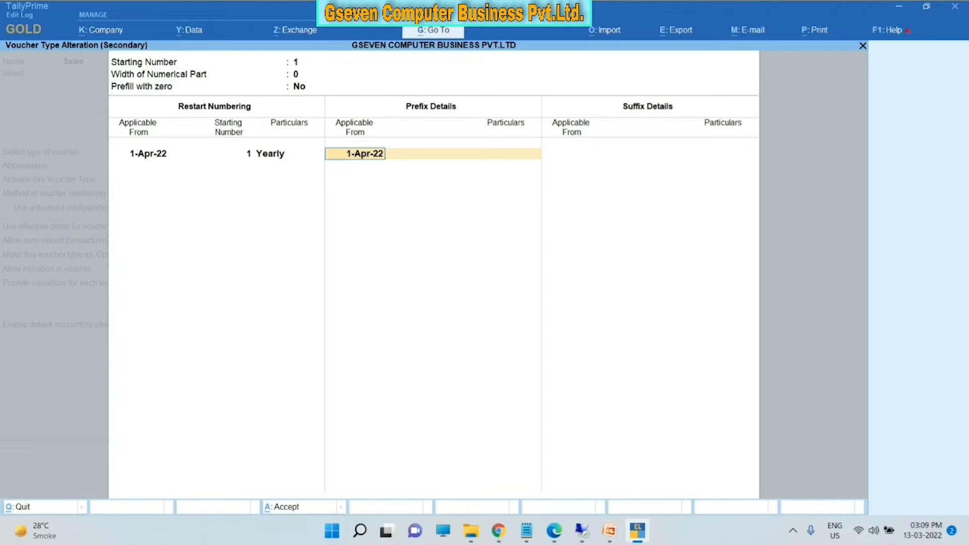
key(Return)
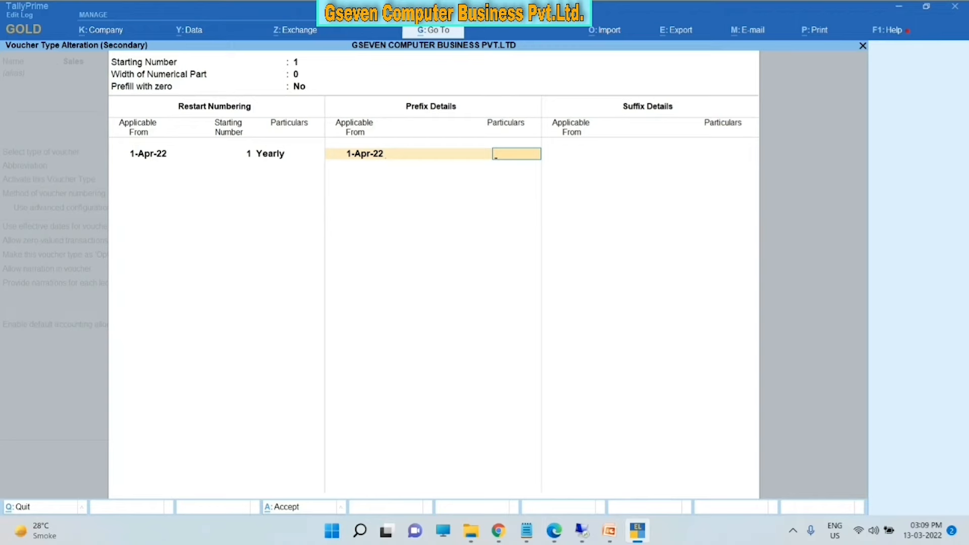
text(GCB/22-23/)
text(00)
key(BackSpace)
- Accept the numbering details and Sales voucher type, then start a Sales voucher numbered GCB/22-23/01
key(ctrl+a)
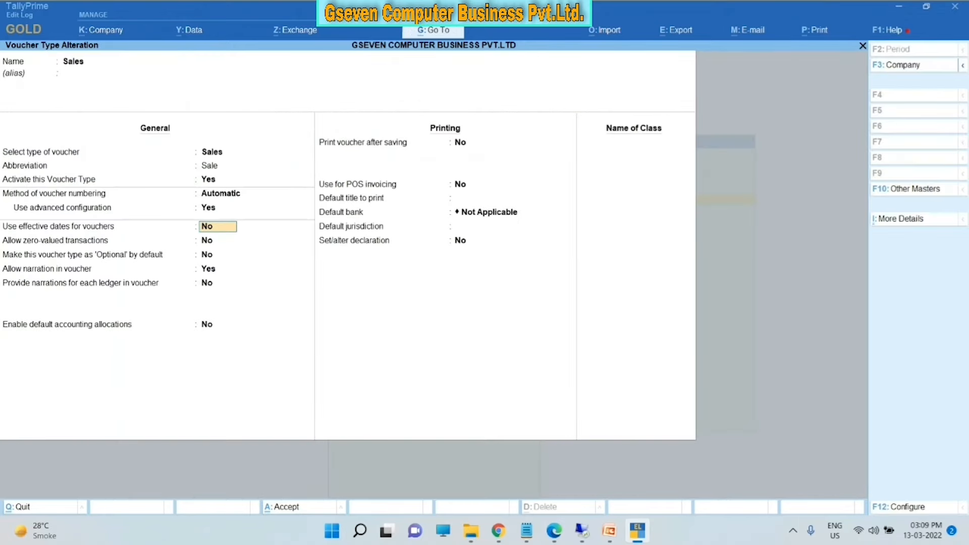
key(ctrl+a)
key(Escape)
key(Escape)
key(Escape)
key(Escape)
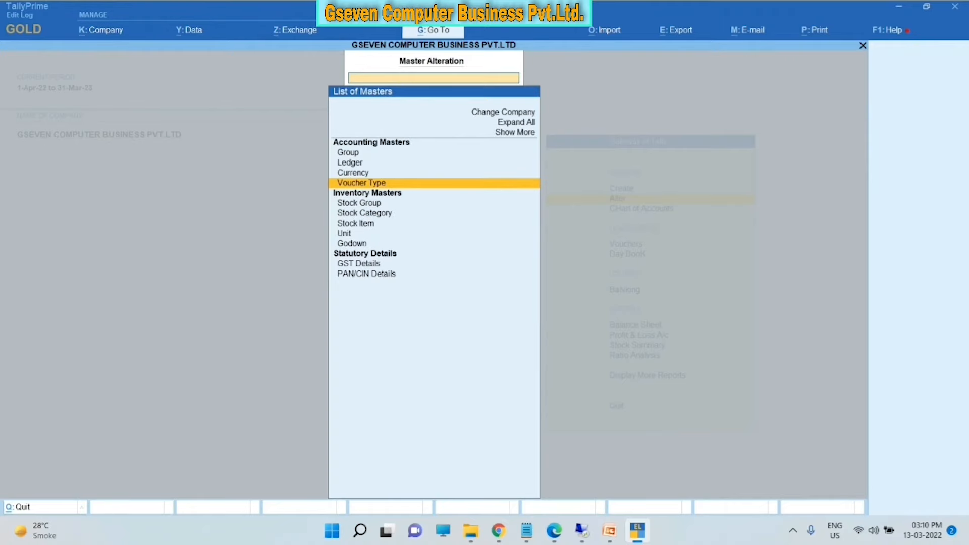
key(Down)
key(Down)
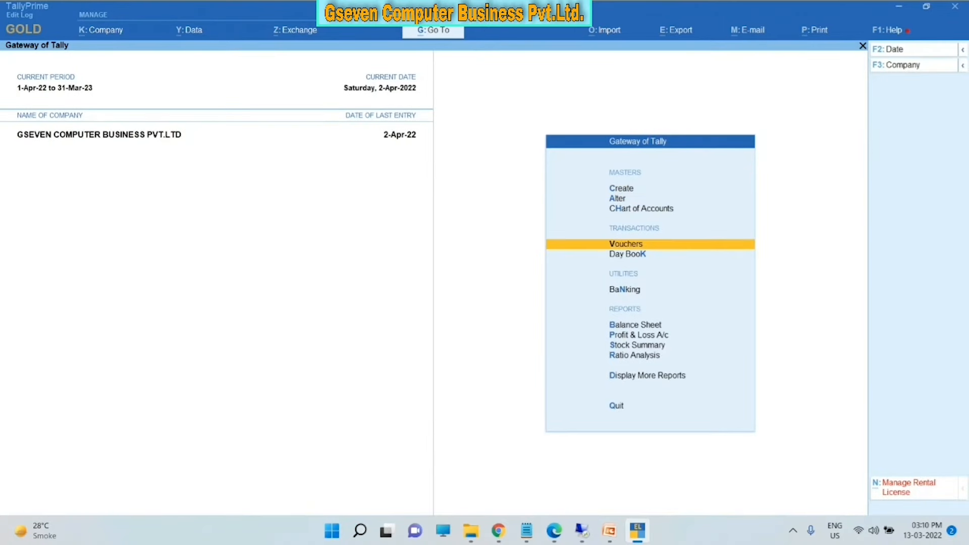
key(Return)
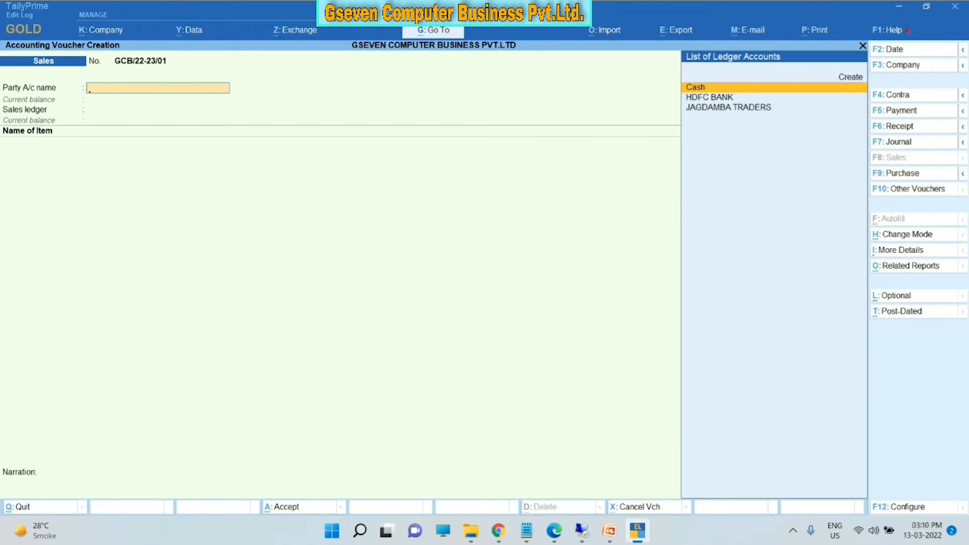
- Quit the unsaved Sales voucher and reopen the Sales voucher type under Alter > Voucher Type
key(Escape)
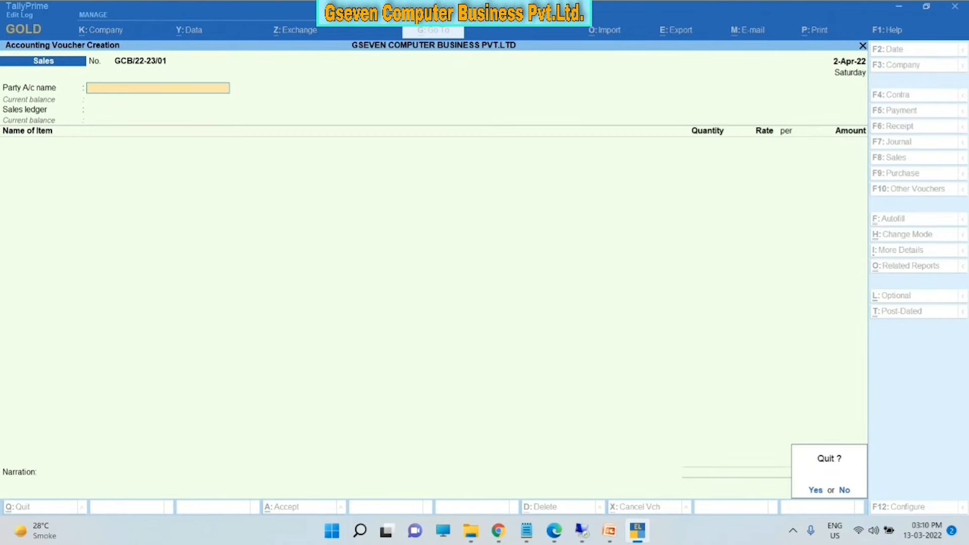
key(Return)
key(c)
key(Escape)
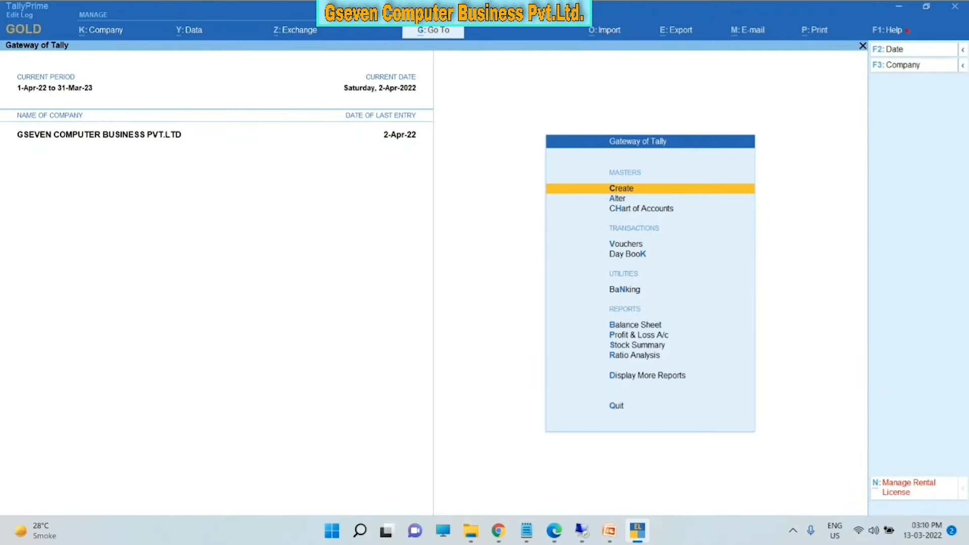
key(Down)
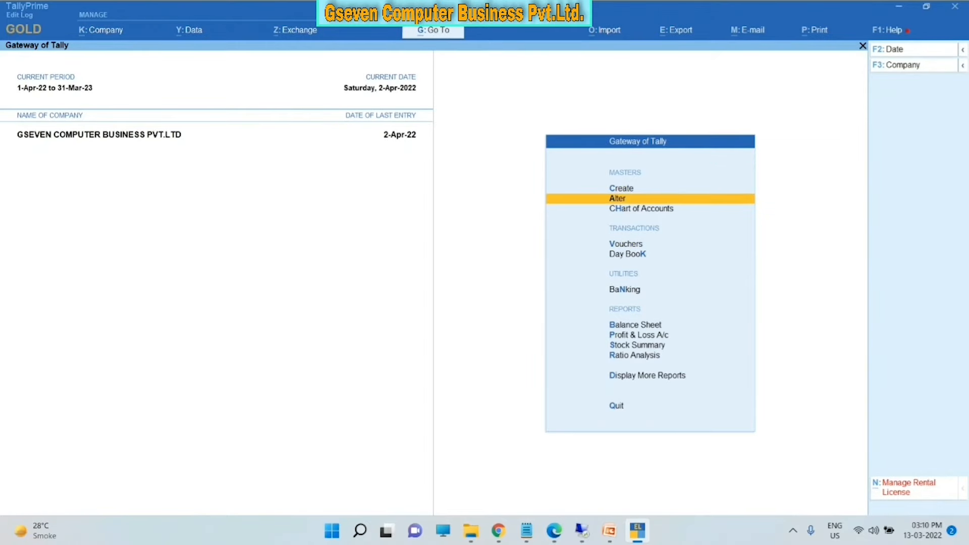
key(Return)
key(Down)
key(Down)
key(Down)
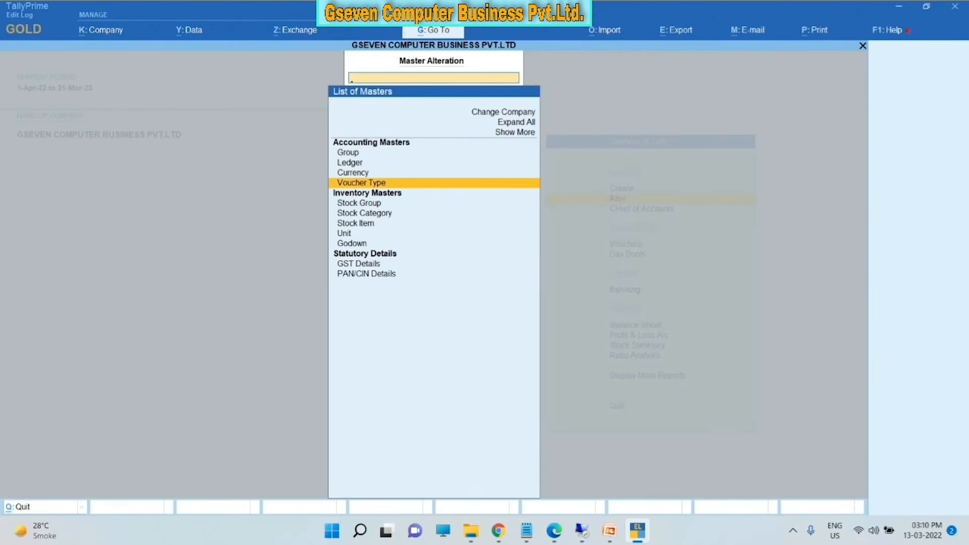
key(Return)
key(Down)
key(Down)
text(SA)
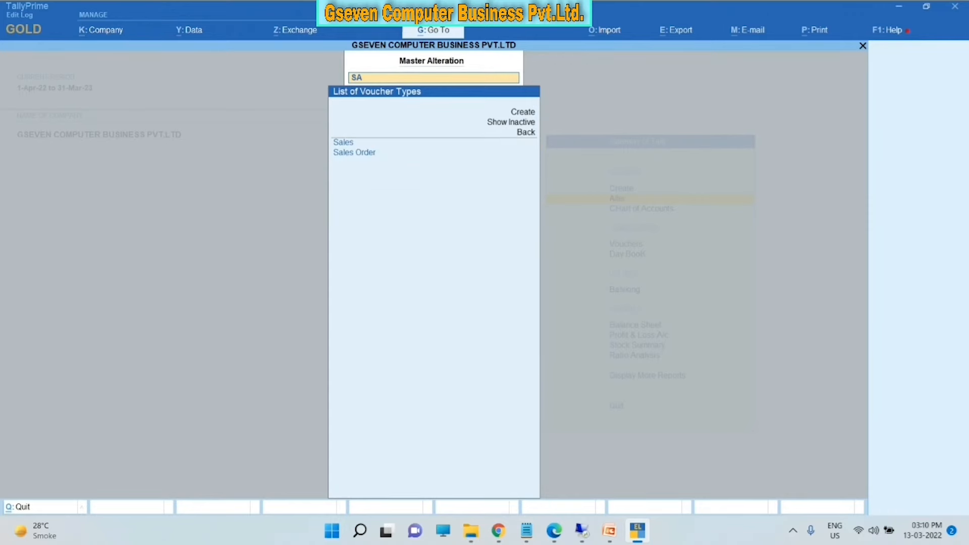
key(Return)
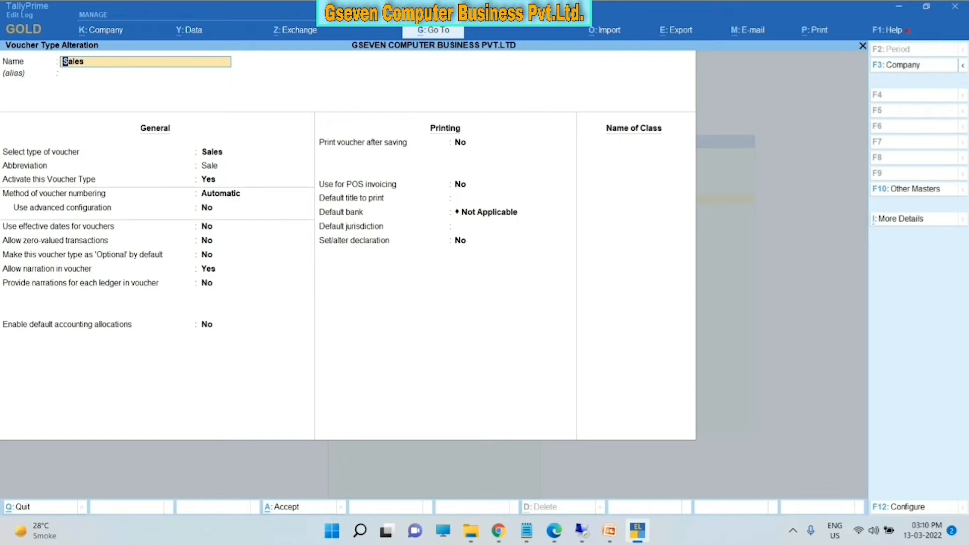
- Enter GST INVOICE as the Name of Class in the Sales voucher type
key(ctrl+End)
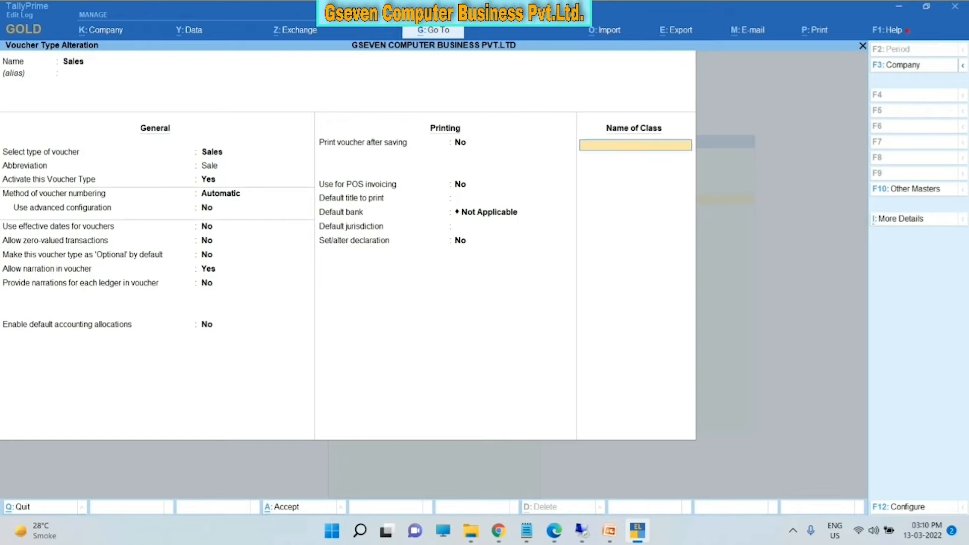
text(GST INVOICE)
- Set the GST INVOICE class with no group restrictions and 100% allocation to SALES
key(Return)
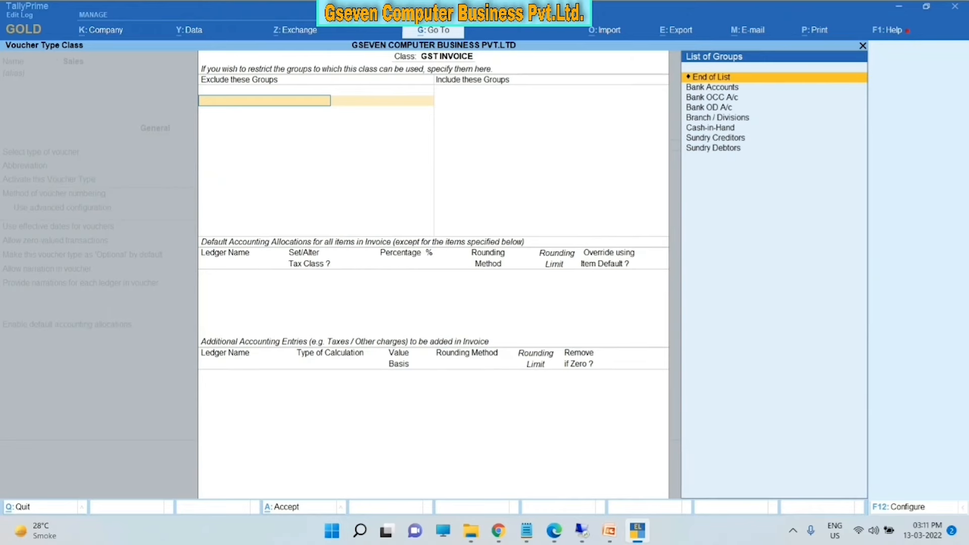
key(Return)
key(Return)
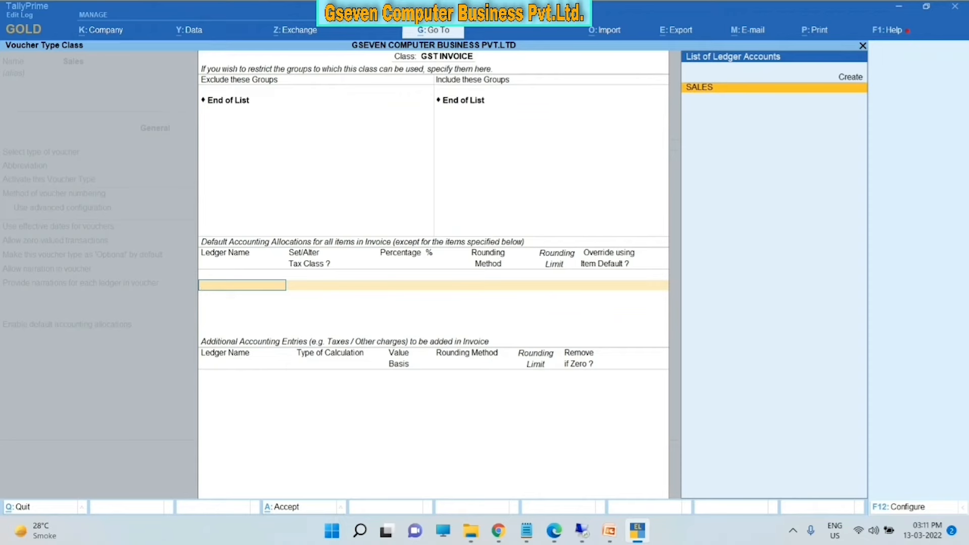
key(Return)
key(Return)
key(Return)
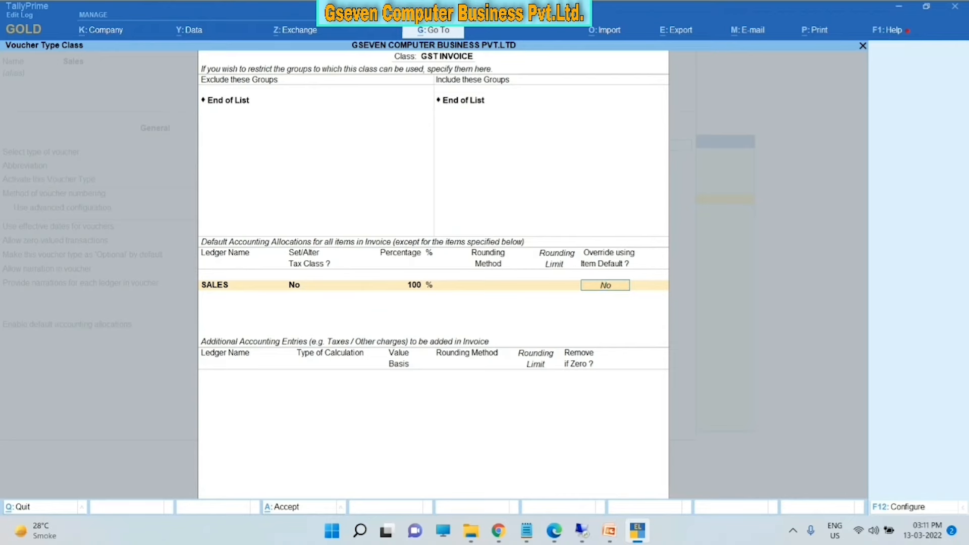
key(Return)
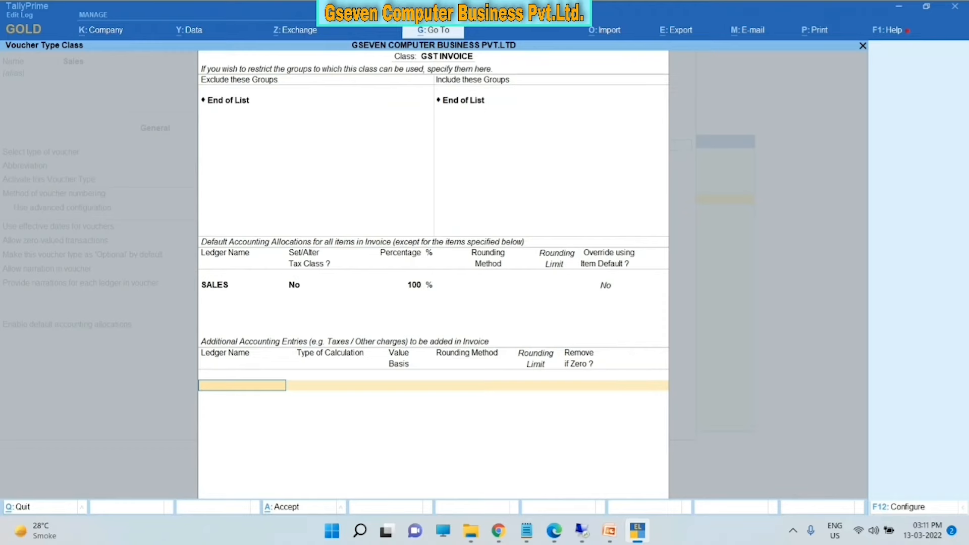
- Add CGST, SGST and IGST as additional GST entries and save the class
text(CG)
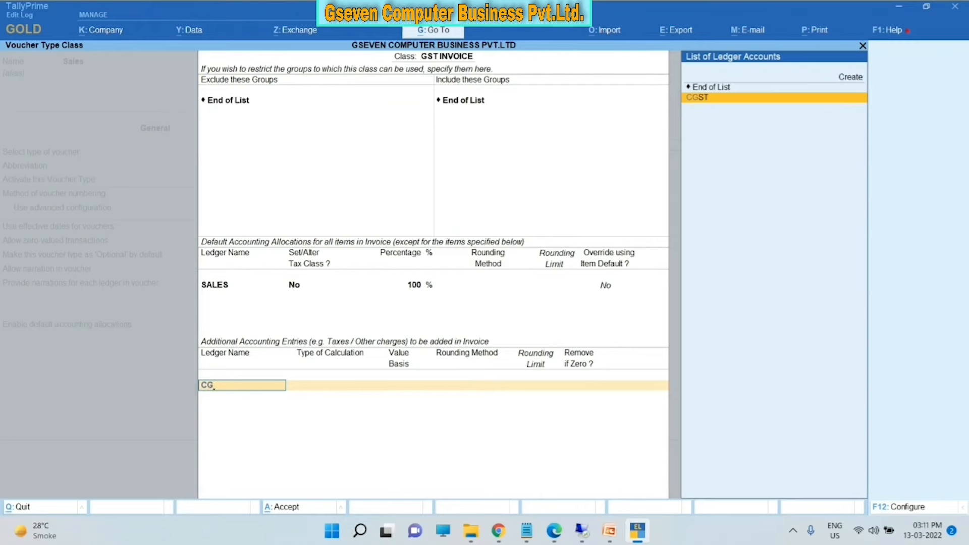
key(Return)
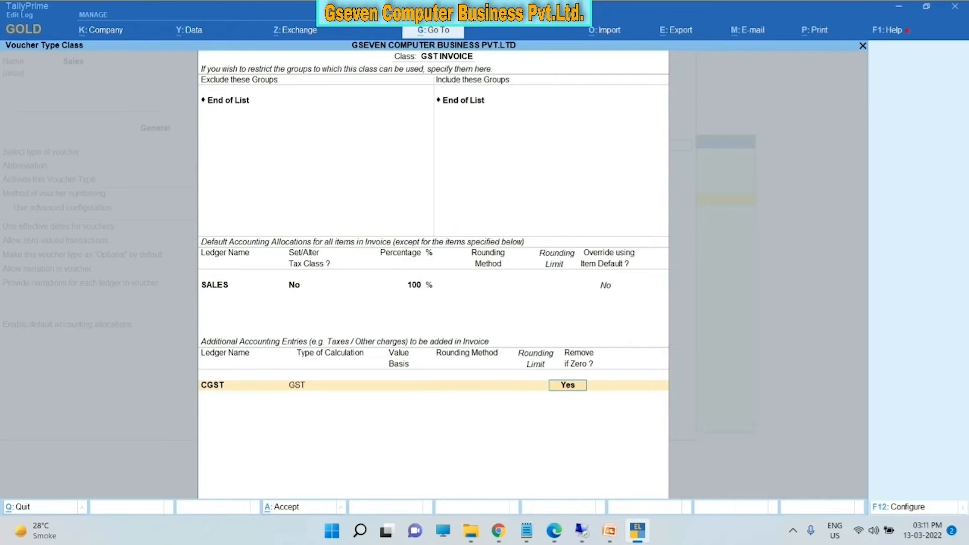
key(Return)
text(S)
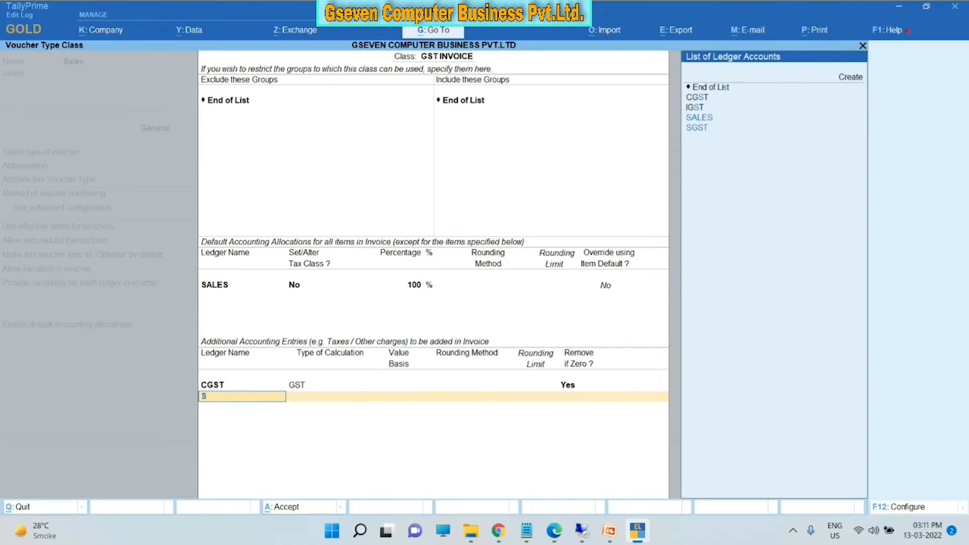
key(Return)
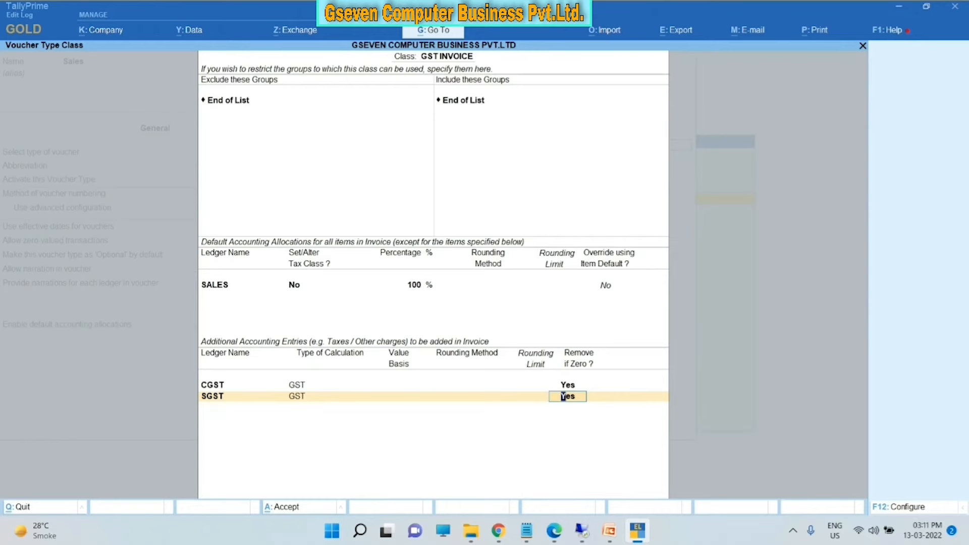
key(Return)
text(I)
key(Return)
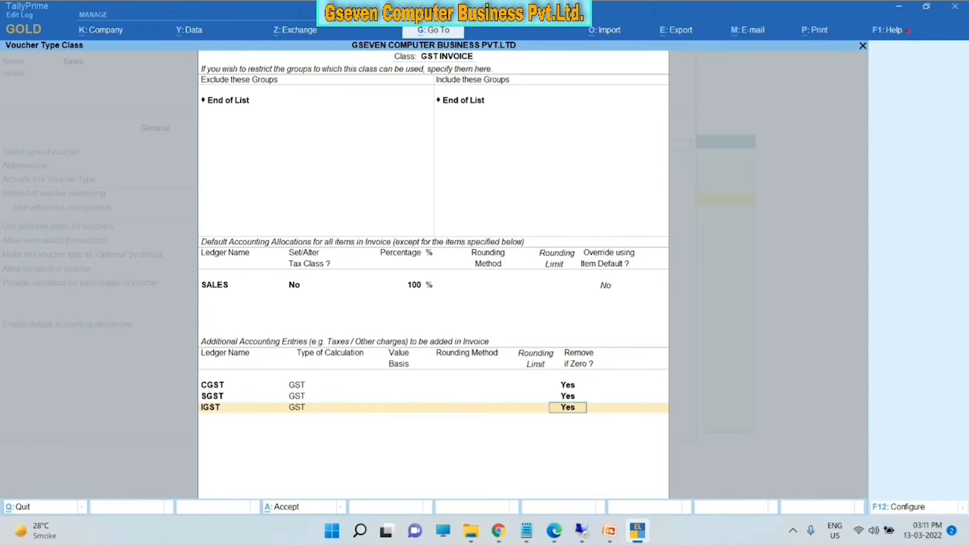
key(Return)
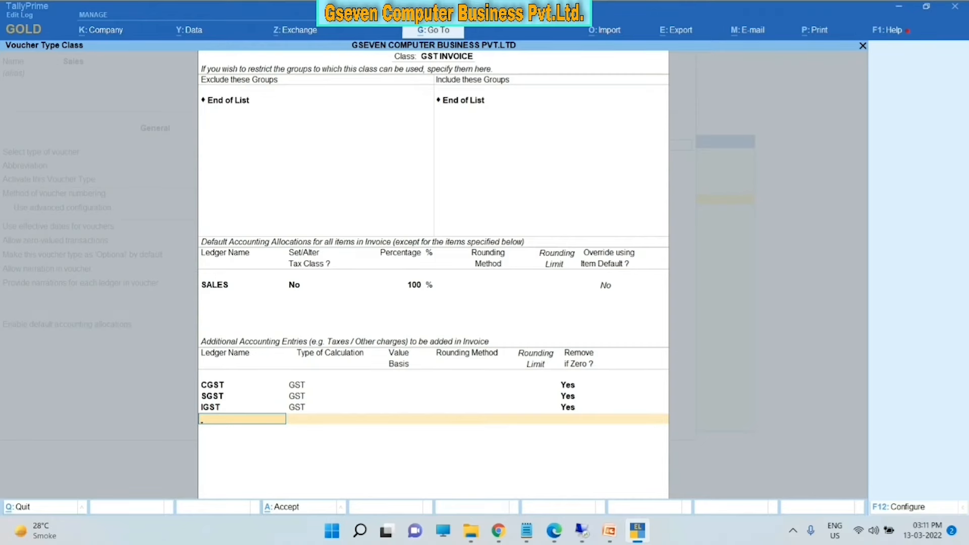
key(Return)
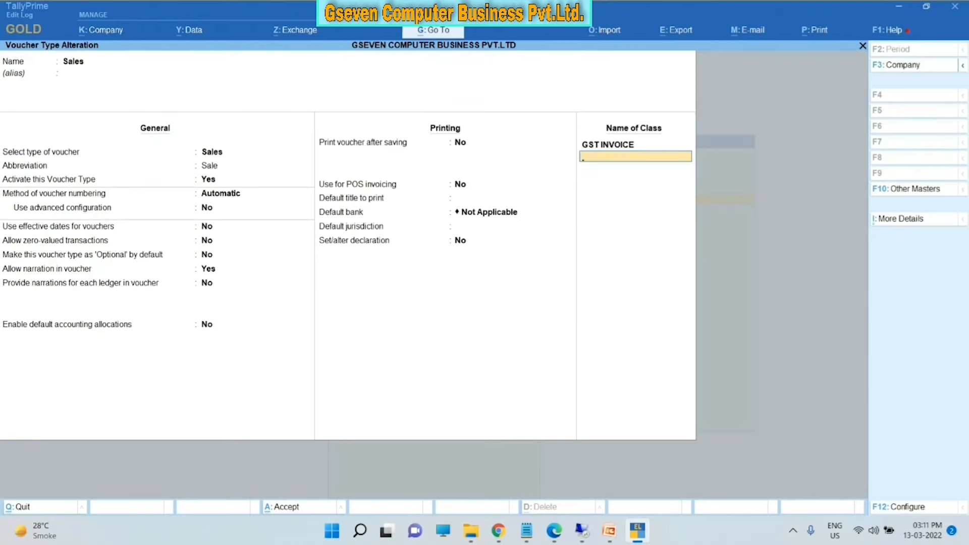
- Review the GST INVOICE class tax rows, then exit the Sales voucher type alteration to Gateway of Tally
key(Up)
key(Return)
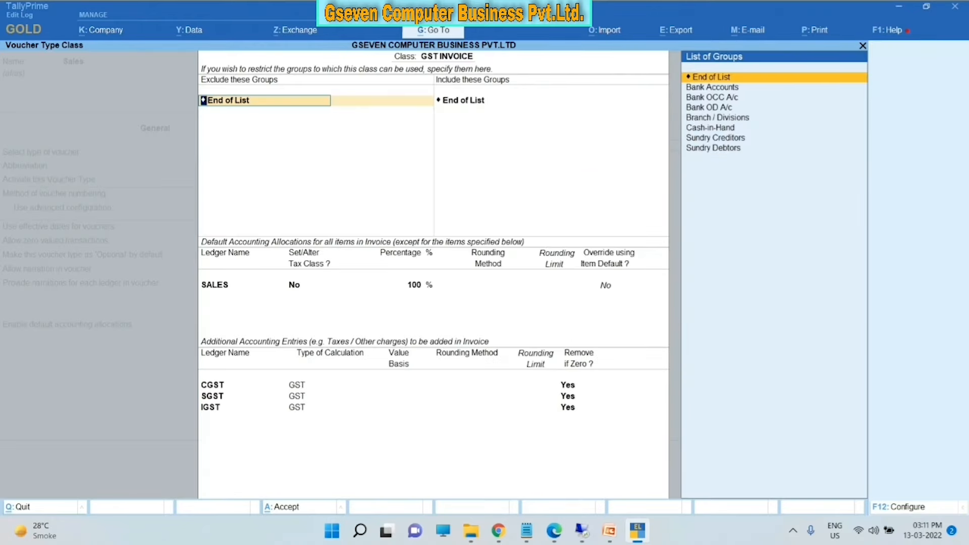
key(ctrl+End)
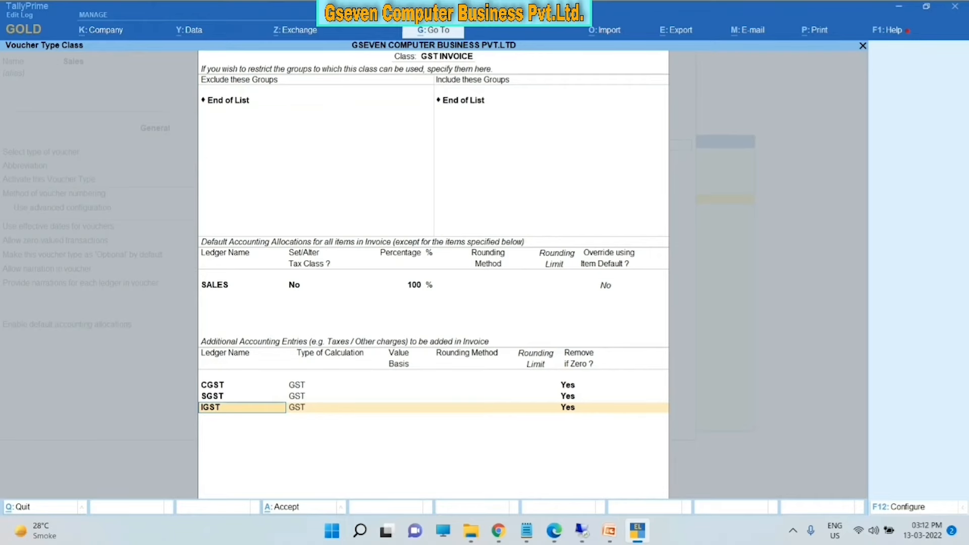
key(ctrl+a)
key(ctrl+a)
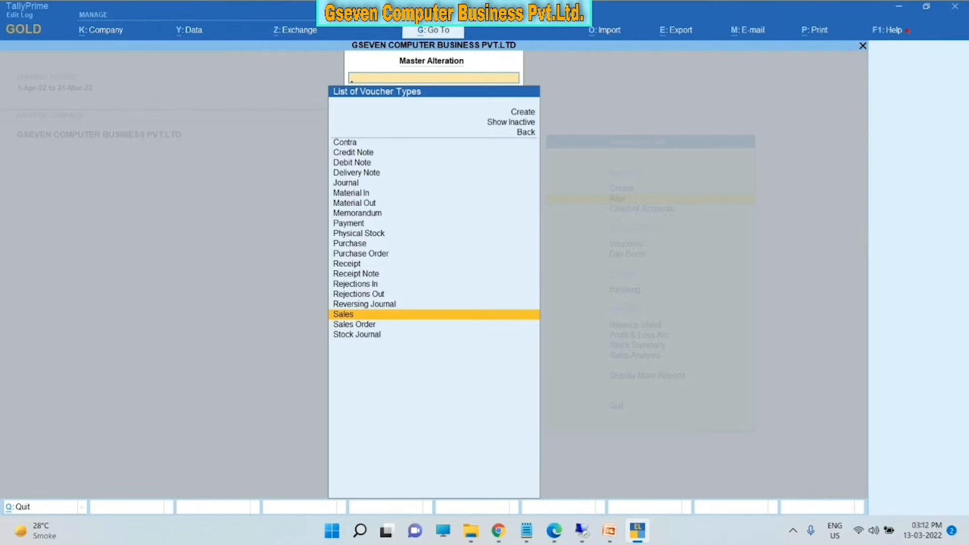
key(Escape)
key(Escape)
key(Escape)
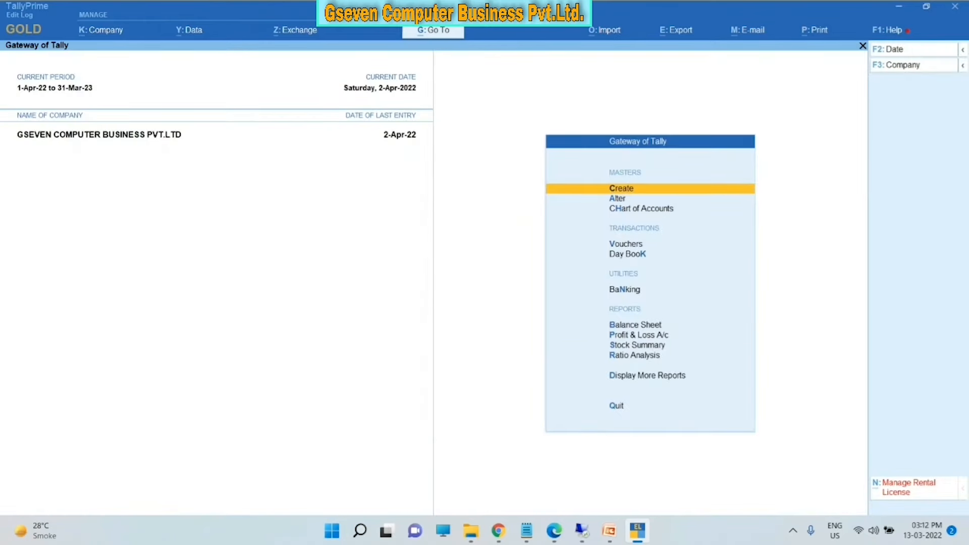
key(Down)
key(Down)
key(Down)
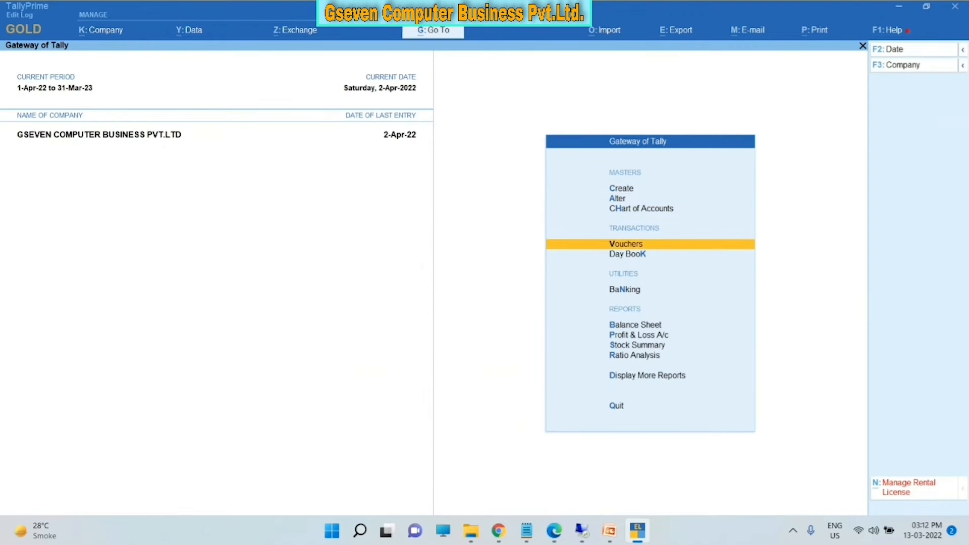
- Start a Sales voucher with no class, JAGDAMBA TRADERS as party and SALES as sales ledger
key(Return)
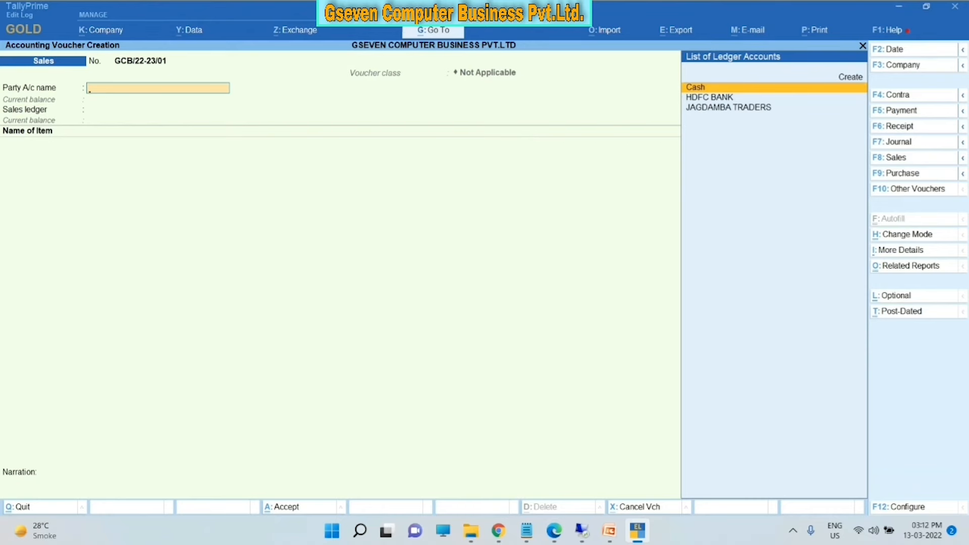
key(F8)
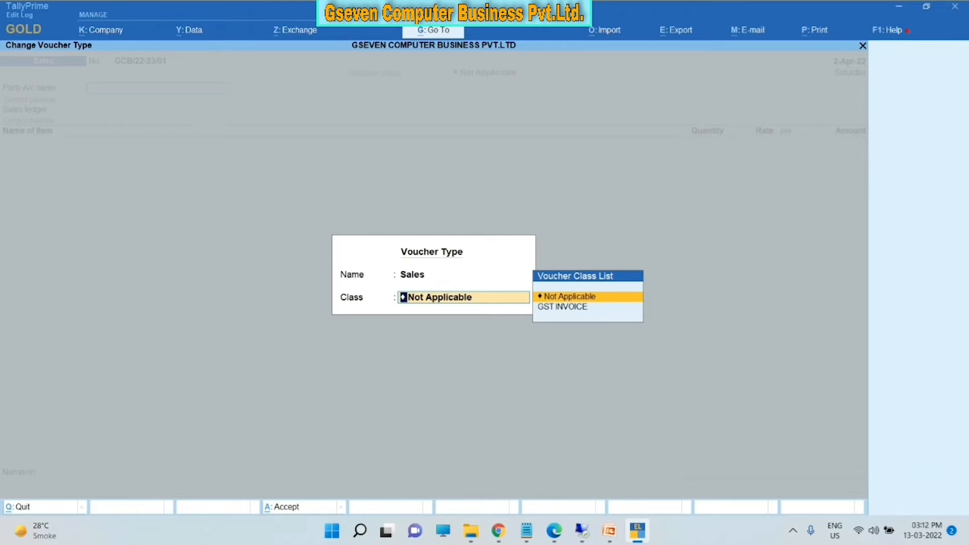
key(Down)
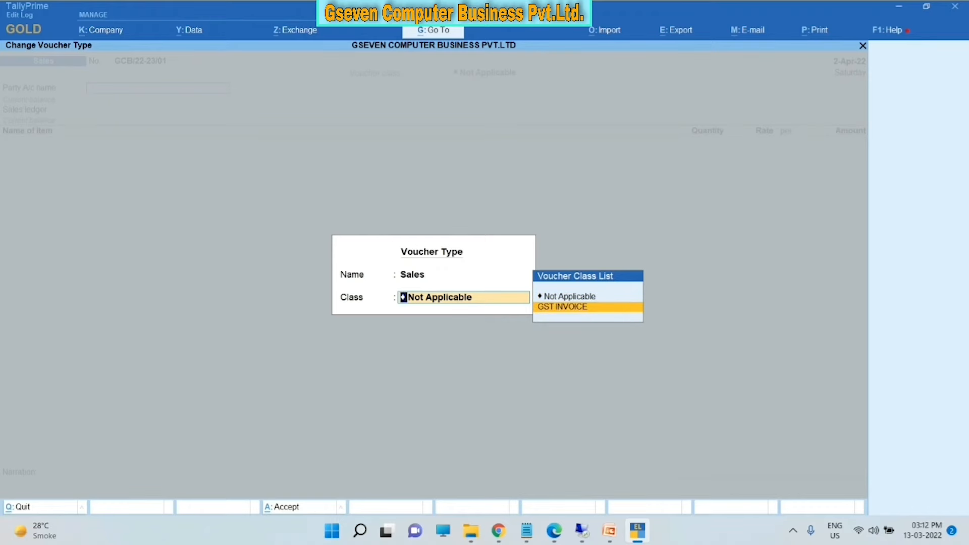
key(Up)
key(Return)
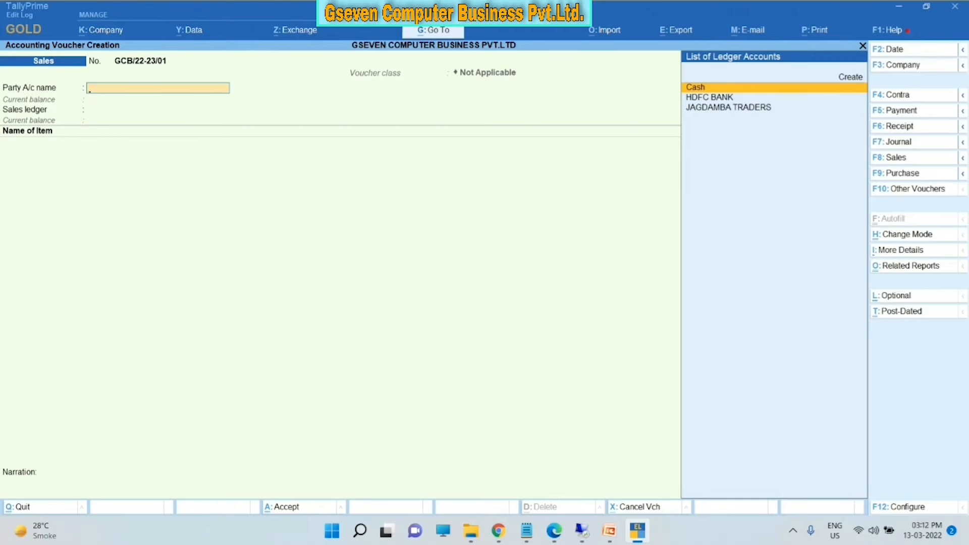
key(Down)
key(Down)
key(Return)
key(ctrl+a)
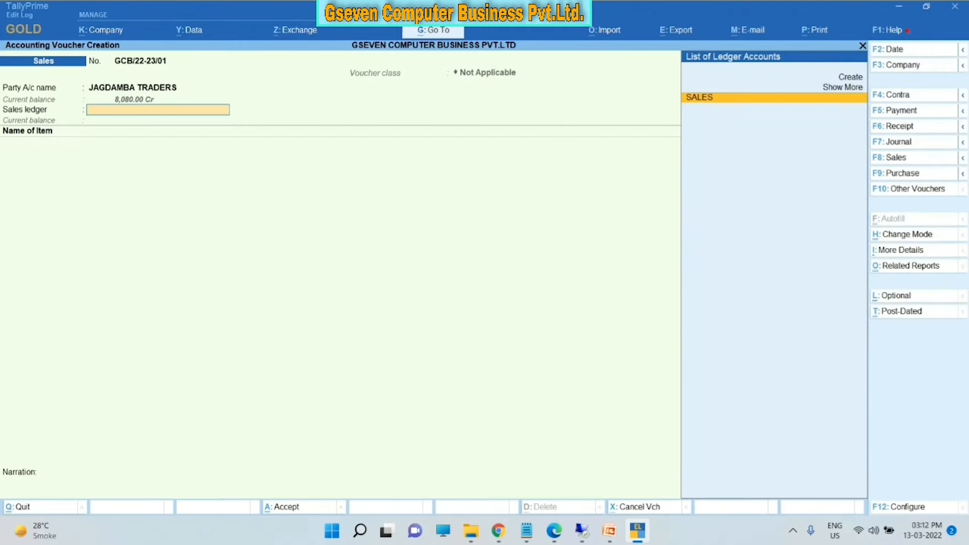
key(Return)
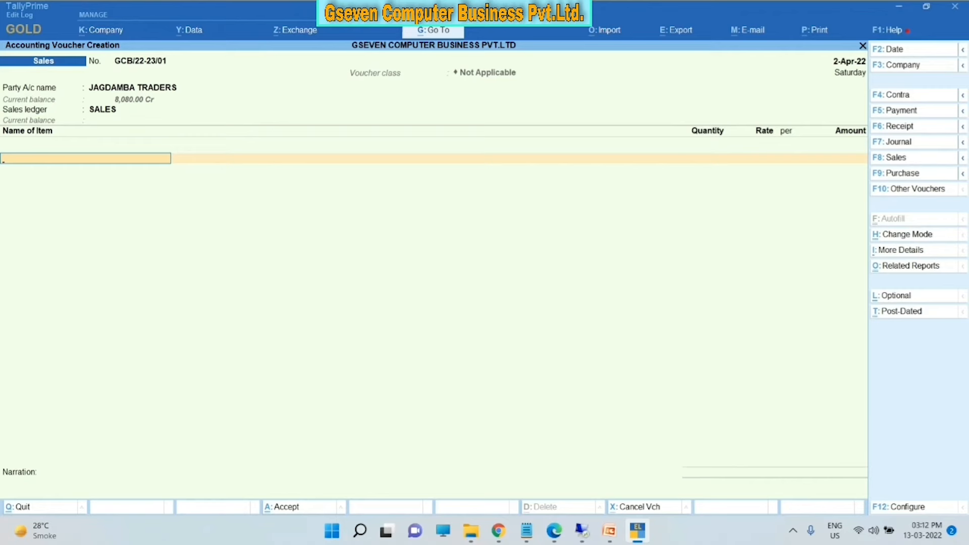
- Switch the Sales voucher to the GST INVOICE voucher class
key(F8)
key(Down)
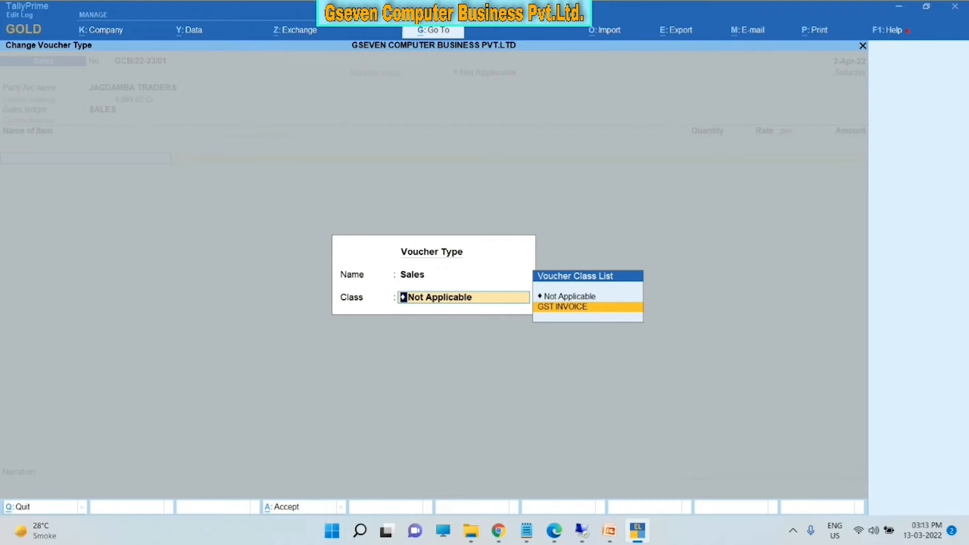
key(Return)
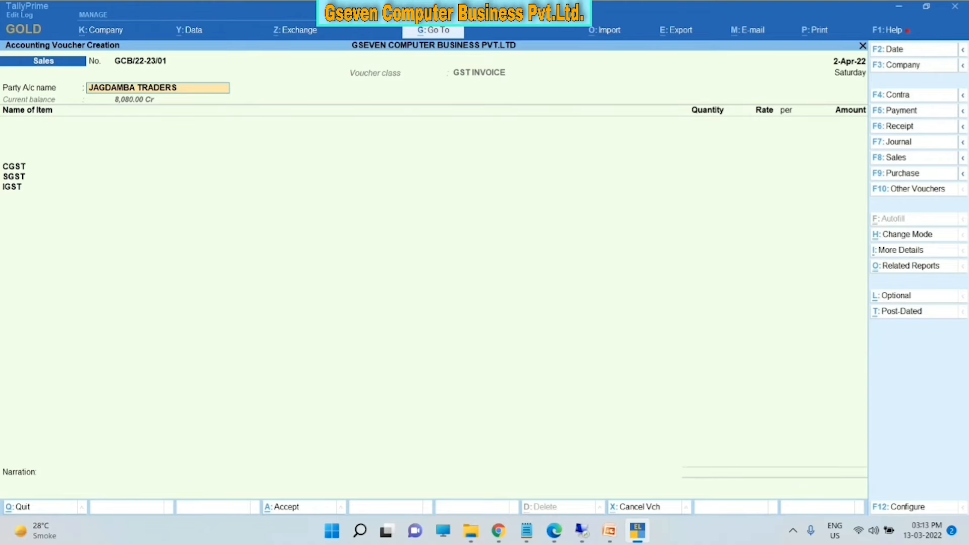
- Create a new party ledger NARESH LLP under Sundry Debtors from the Party A/c field
key(alt+c)
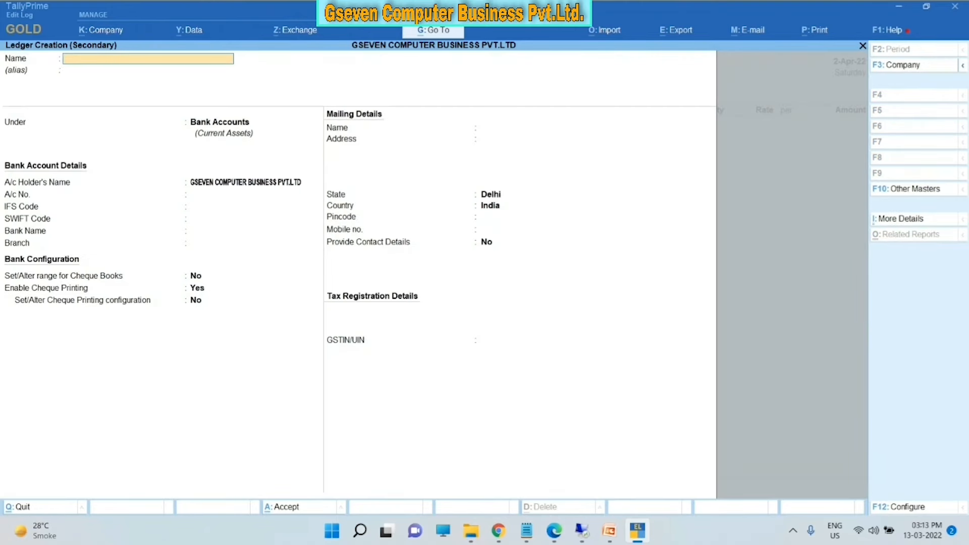
text(NARESH LLP)
key(Return)
key(Return)
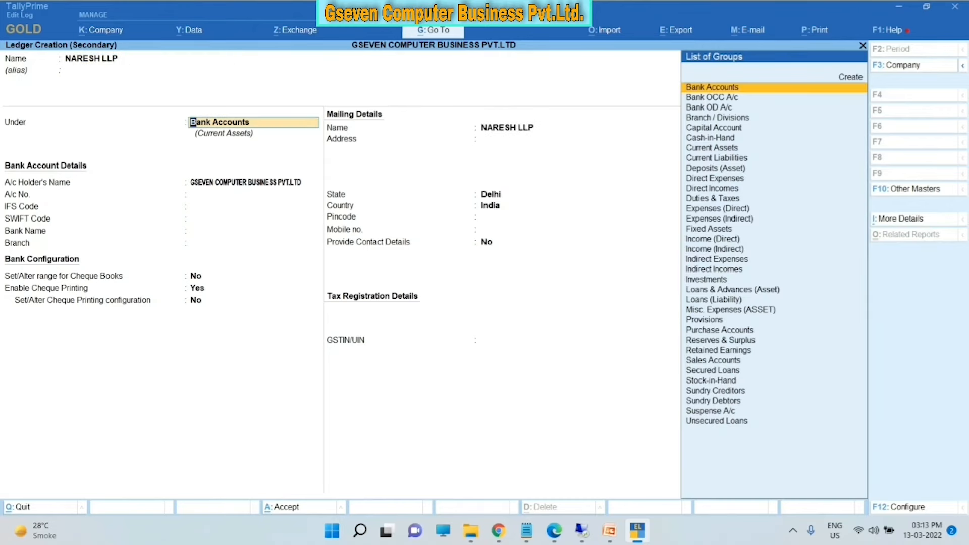
text(SU)
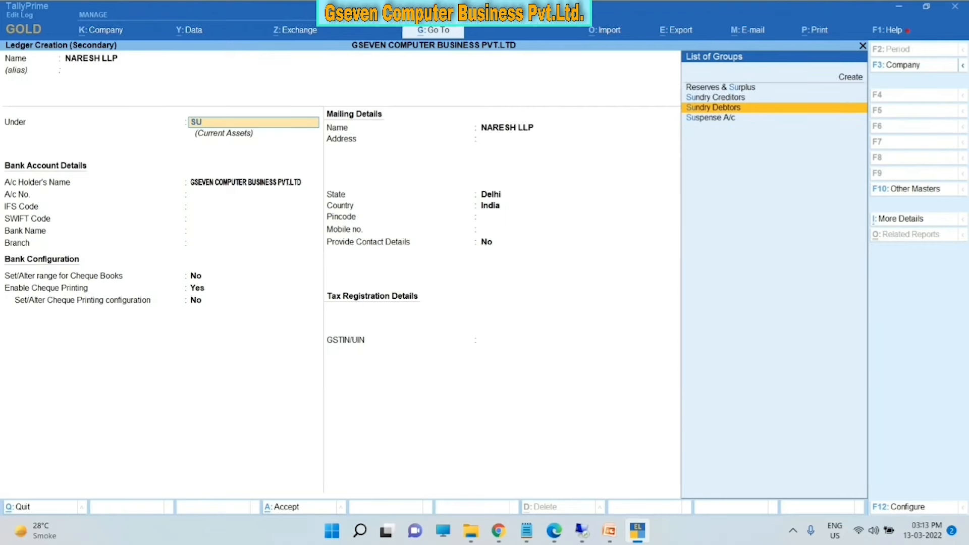
key(Return)
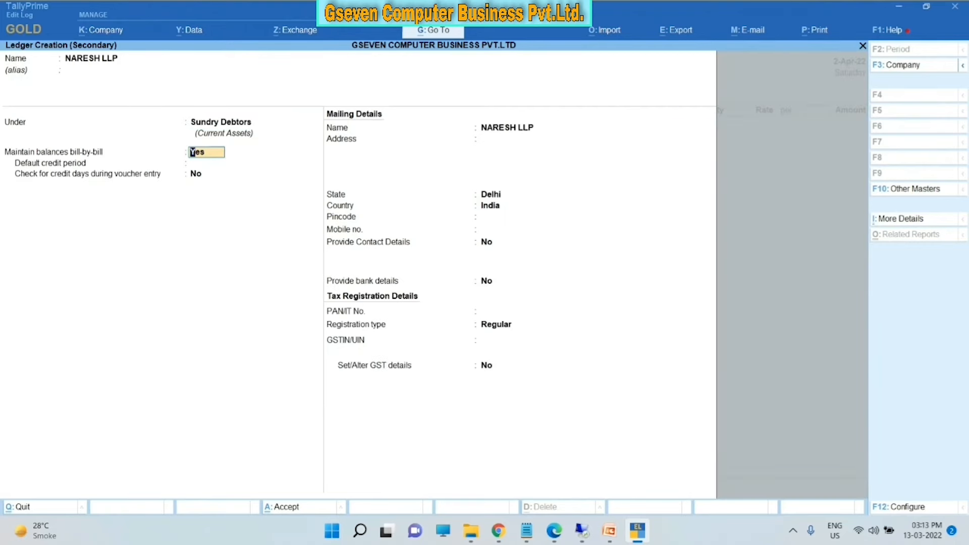
- Fill in the ledger's mailing address, state Uttar Pradesh and pincode, then save it
key(Return)
key(Return)
key(Return)
key(Return)
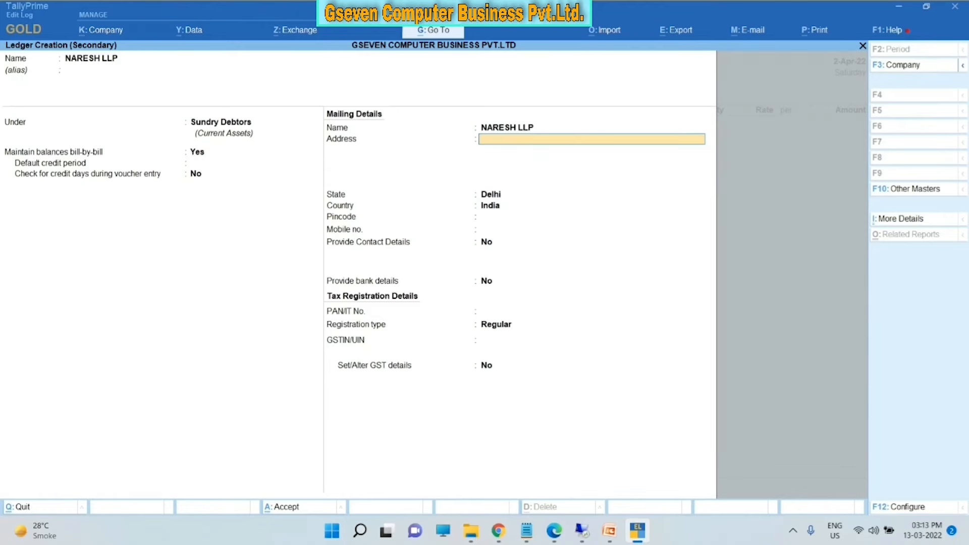
text(SEC-39)
key(Return)
key(Return)
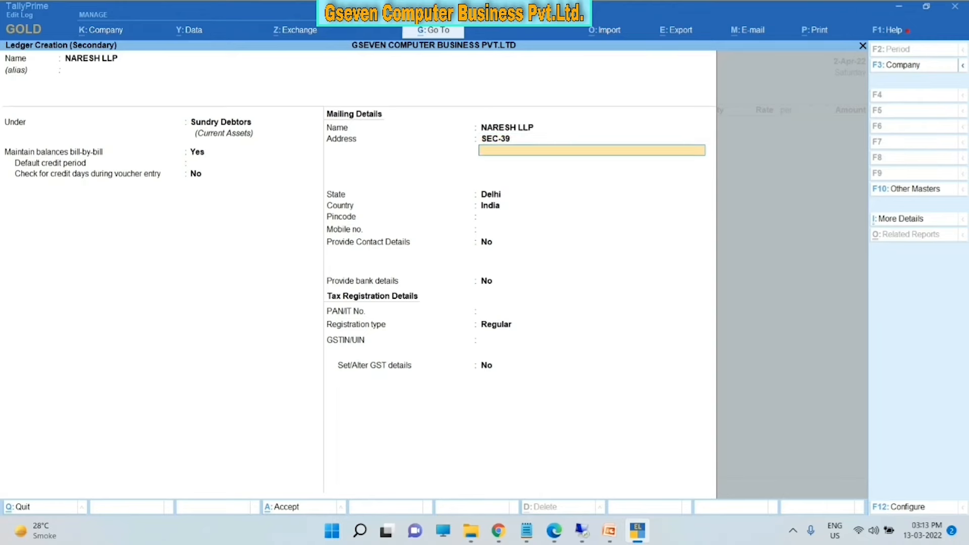
text(U)
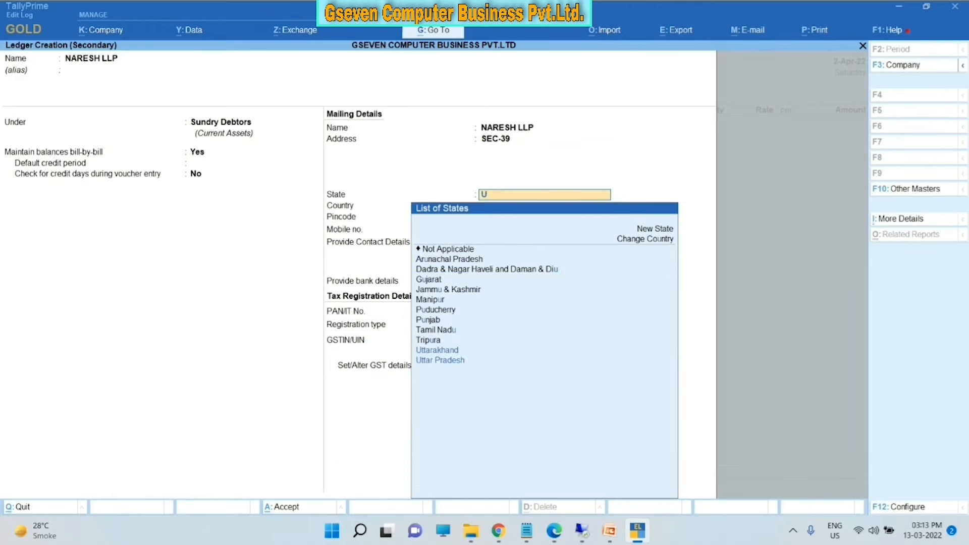
key(Down)
key(Return)
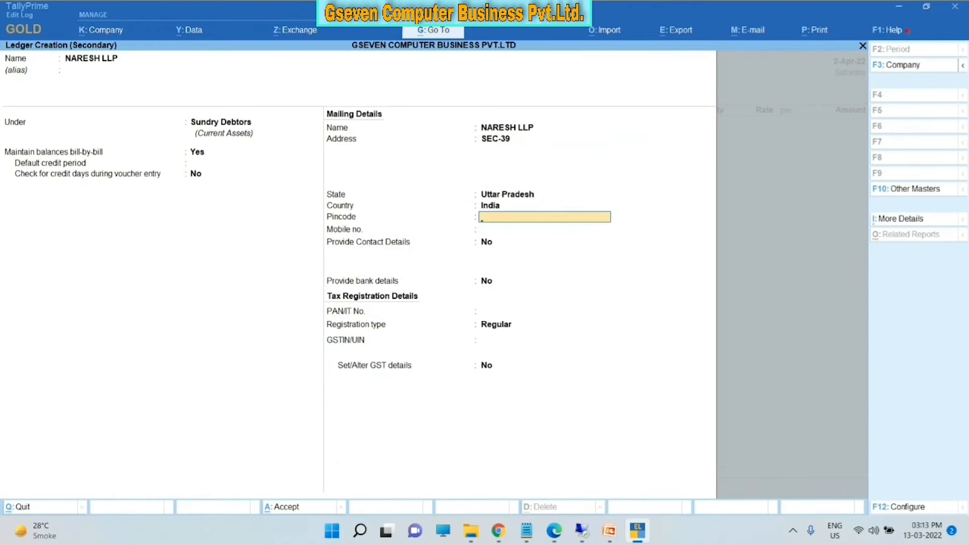
text(201301)
key(Return)
key(Return)
key(Return)
key(Return)
key(Return)
key(Return)
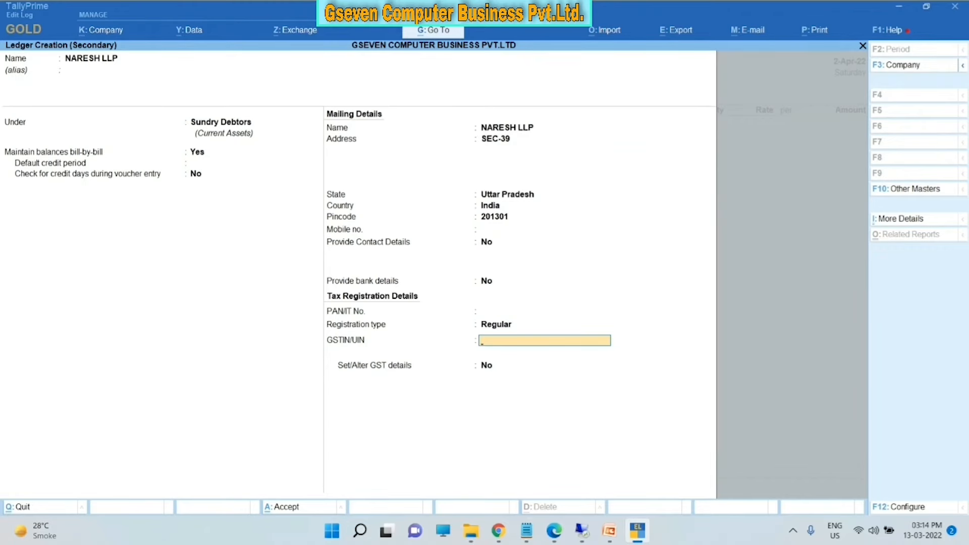
key(Return)
key(Return)
key(Return)
key(Return)
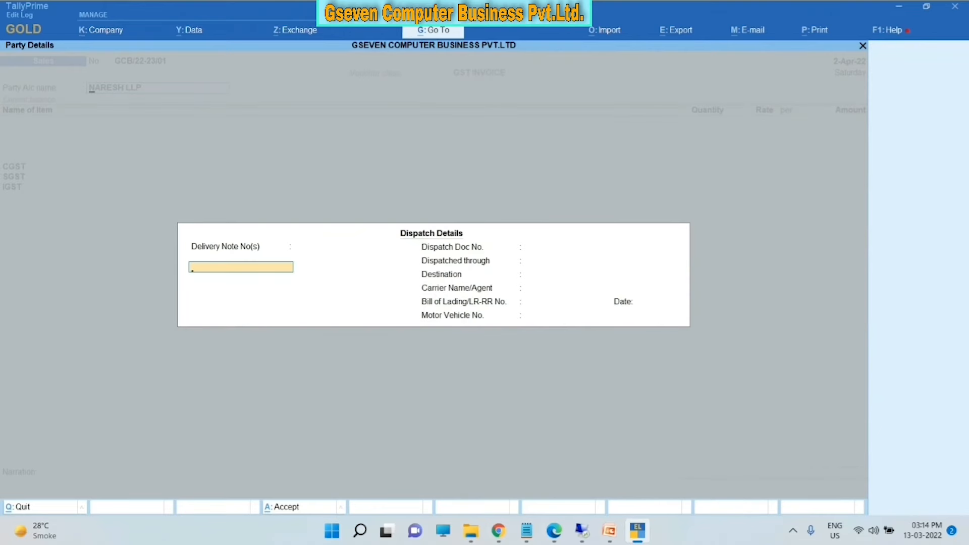
- Reconfirm NARESH LLP as party and pass the delivery note and dispatch document fields
key(Escape)
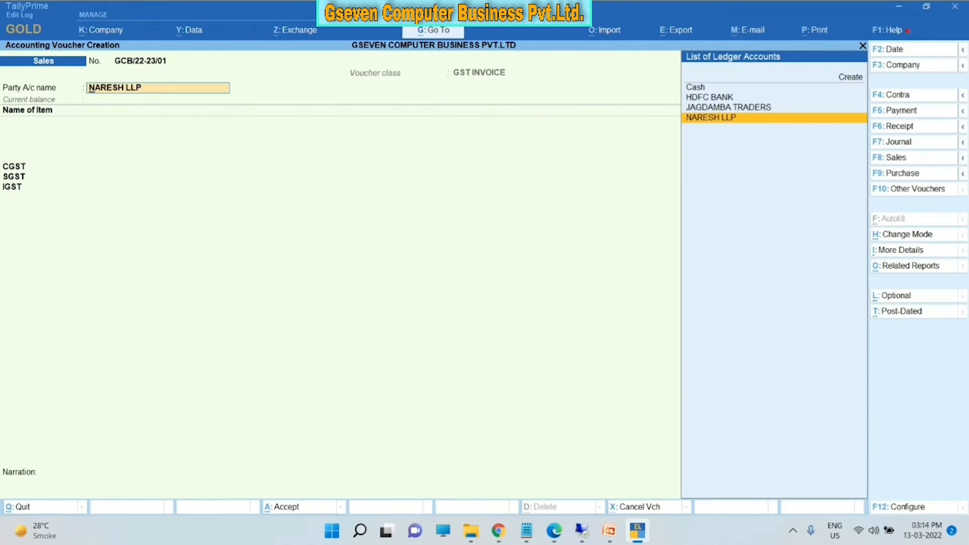
key(Up)
key(Up)
key(Up)
key(Down)
key(Down)
key(Down)
key(Return)
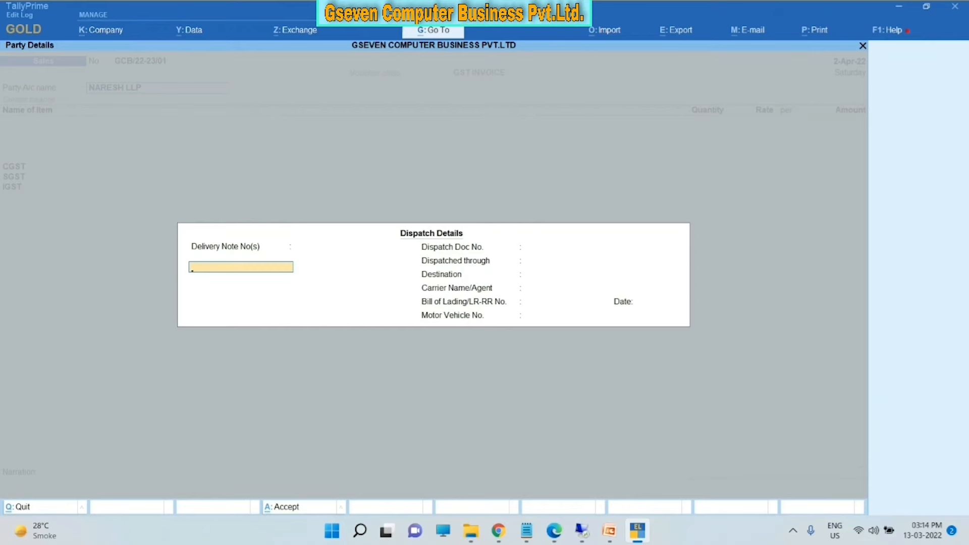
key(Return)
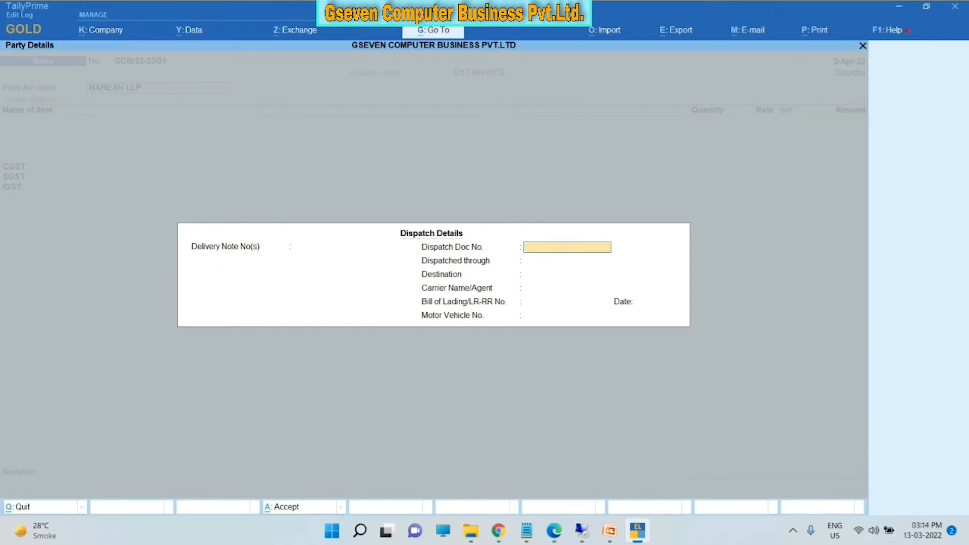
key(Return)
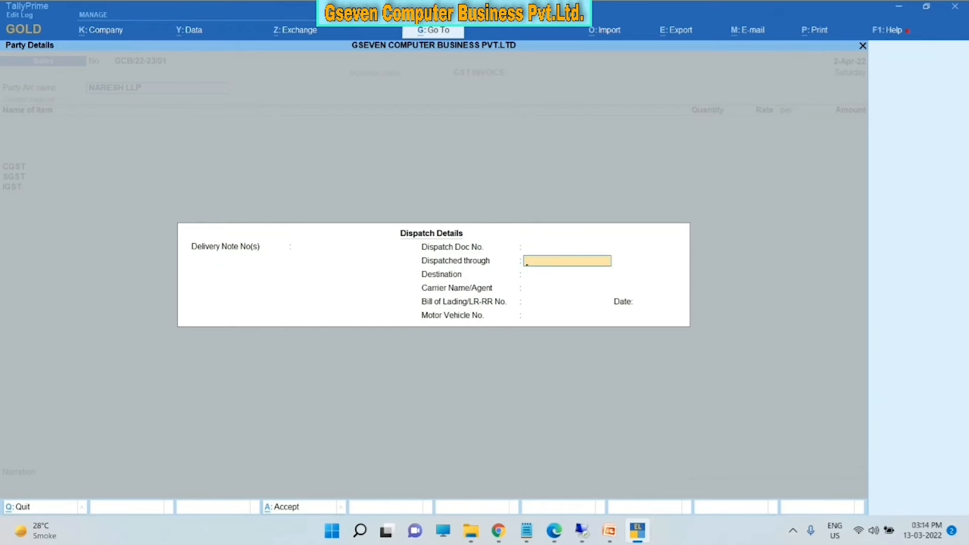
key(Return)
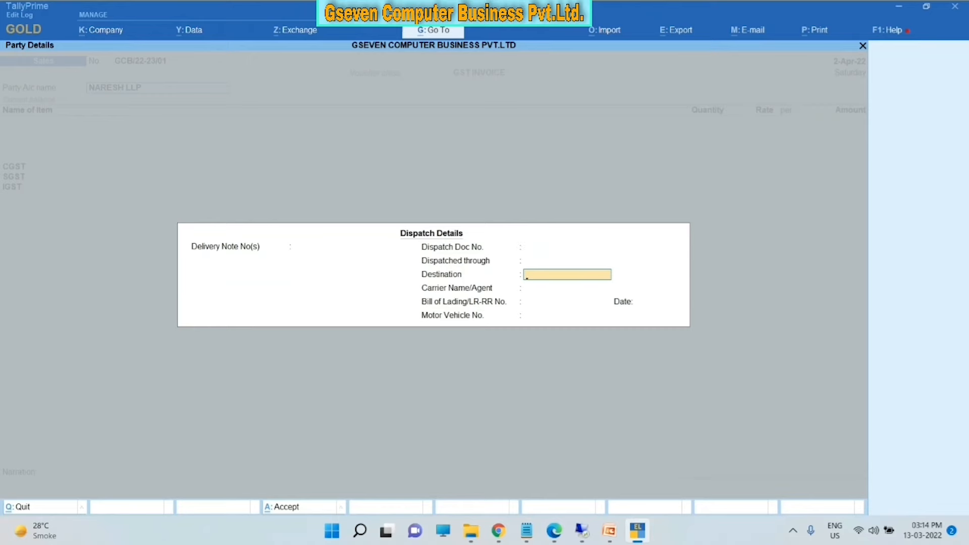
- Enter DELHI as dispatched through, NOIDA as destination, and the motor vehicle number
key(BackSpace)
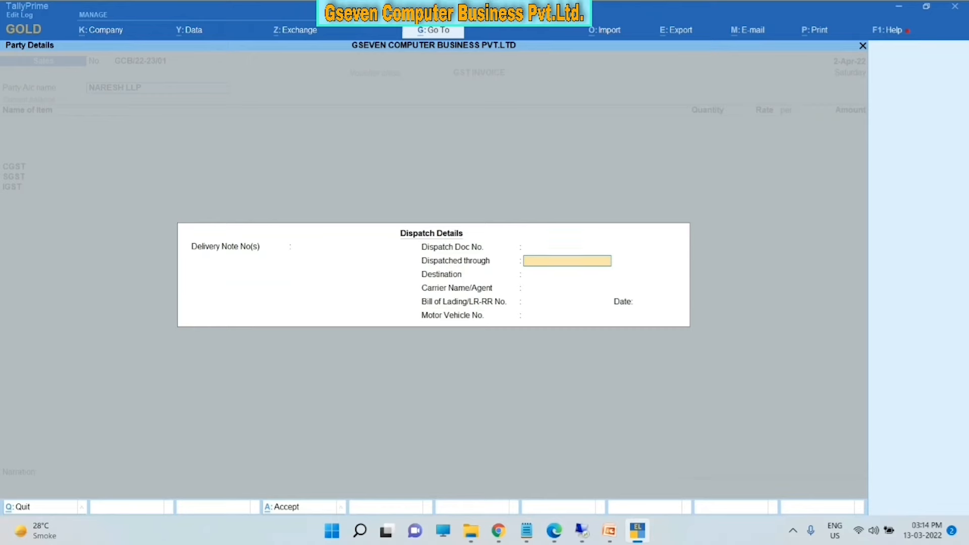
text(DELHI)
key(Return)
text(N)
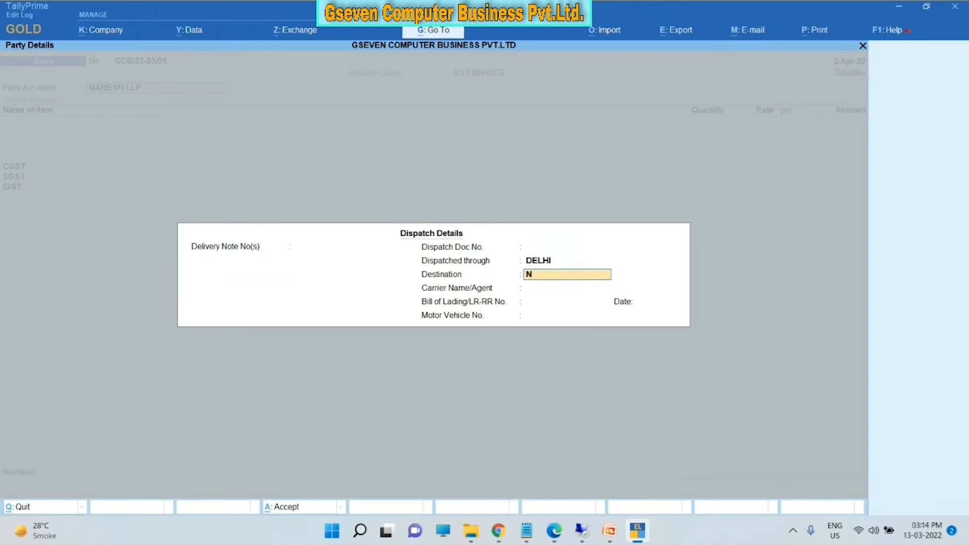
text(OIDA)
key(Return)
key(Return)
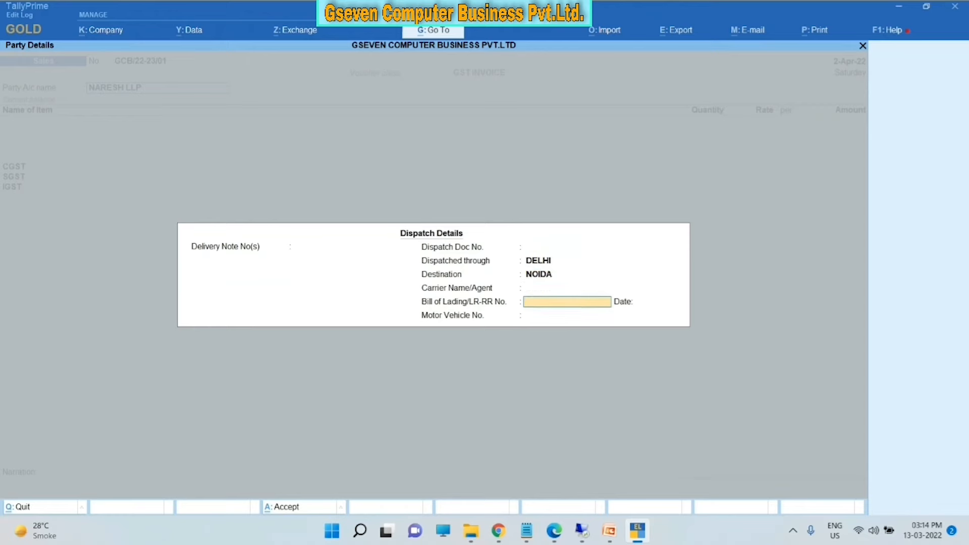
key(Return)
key(Return)
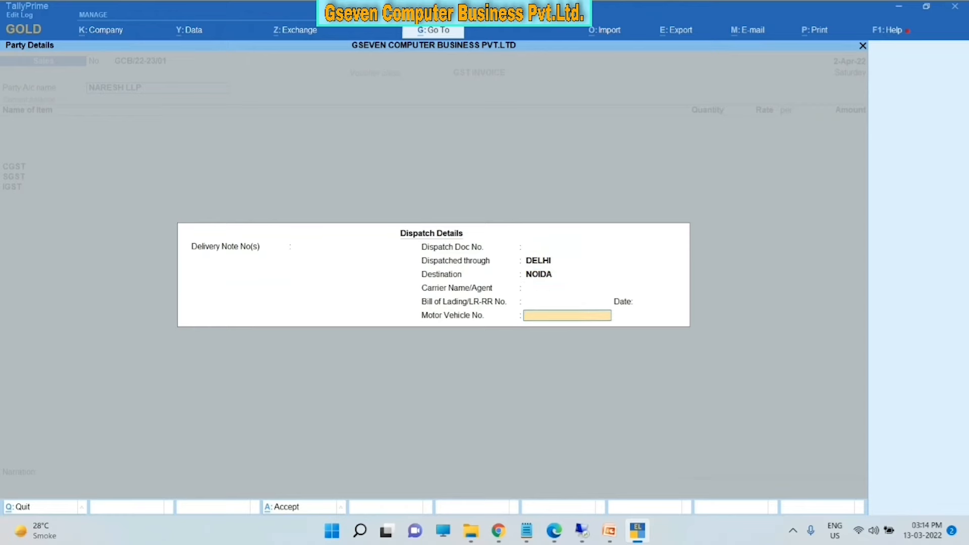
text(DL378BD)
key(Return)
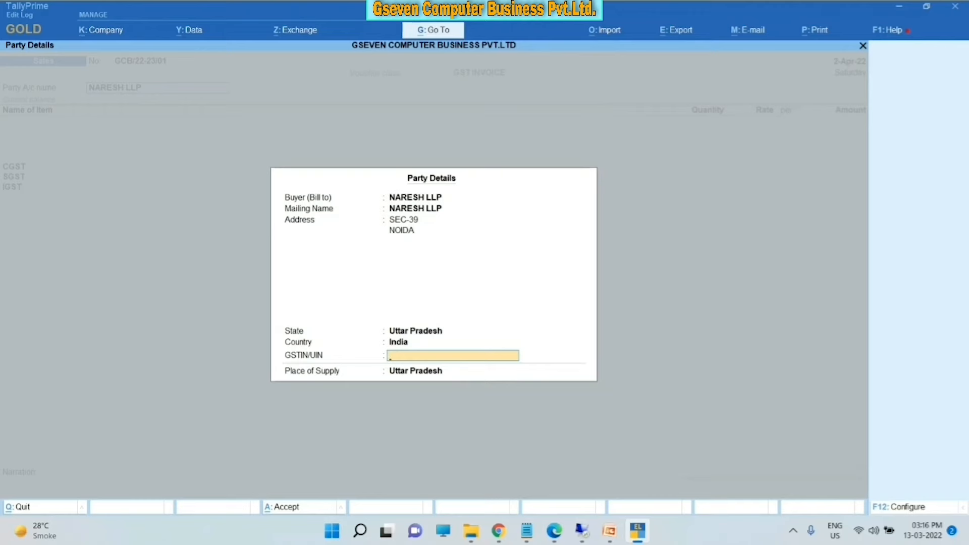
- Enable separate buyer and consignee details and accept Uttar Pradesh as place of supply
key(F12)
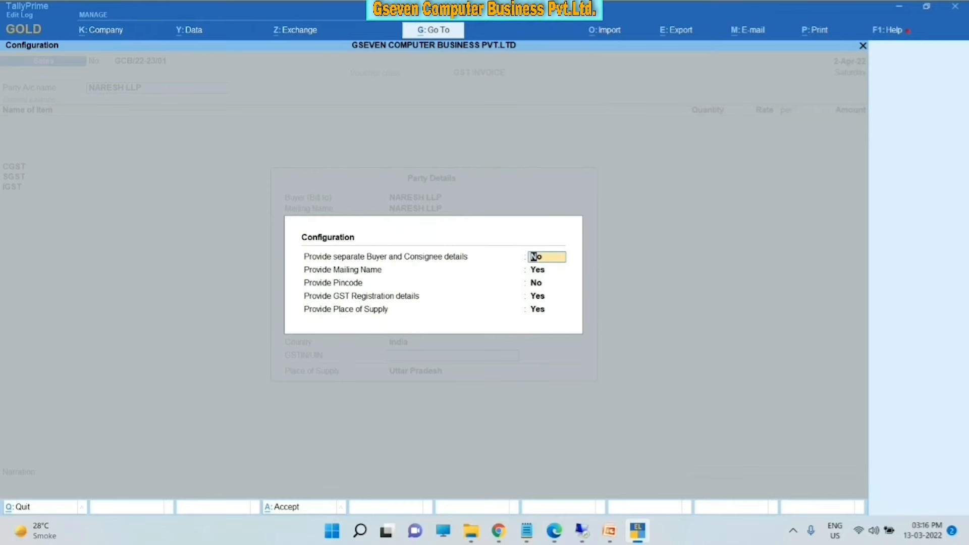
key(y)
key(Return)
key(ctrl+a)
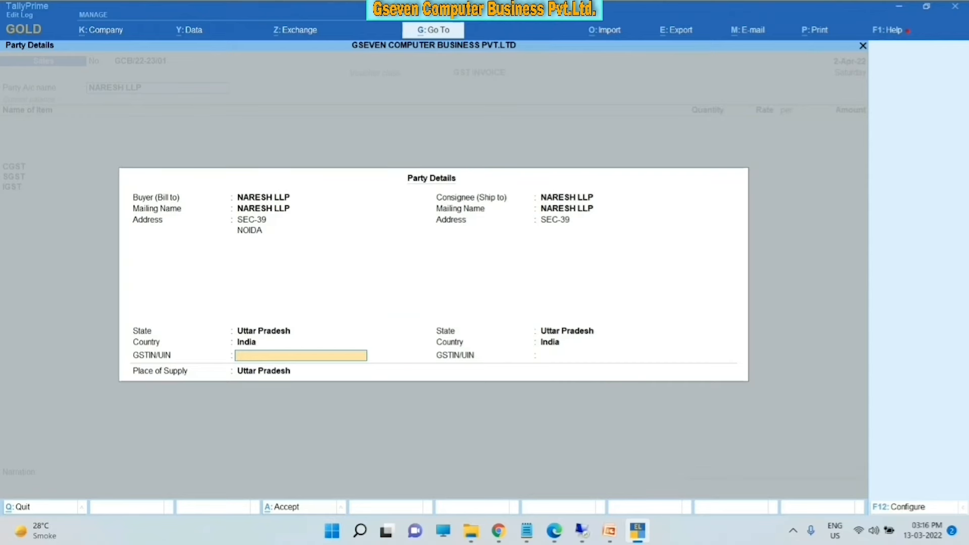
key(Return)
key(Return)
key(Return)
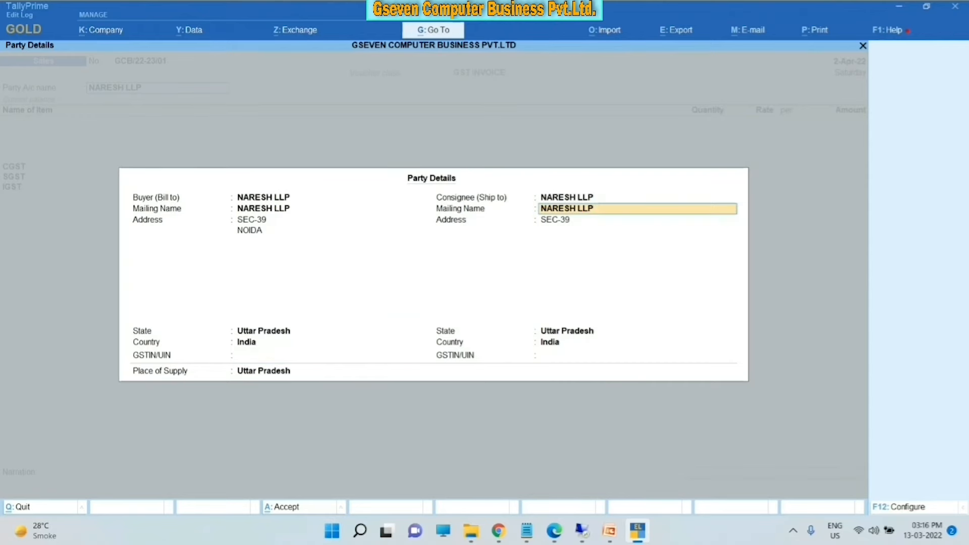
key(Return)
key(Return)
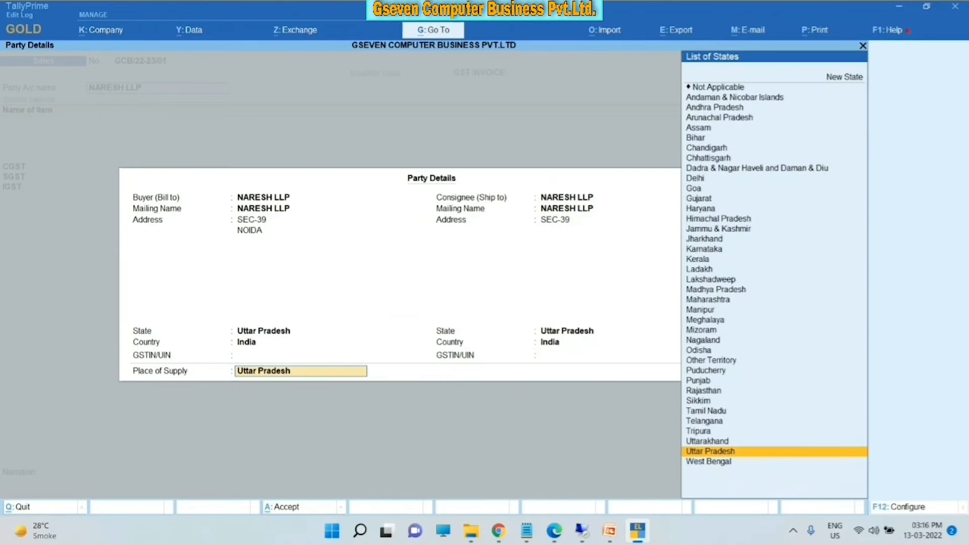
key(Return)
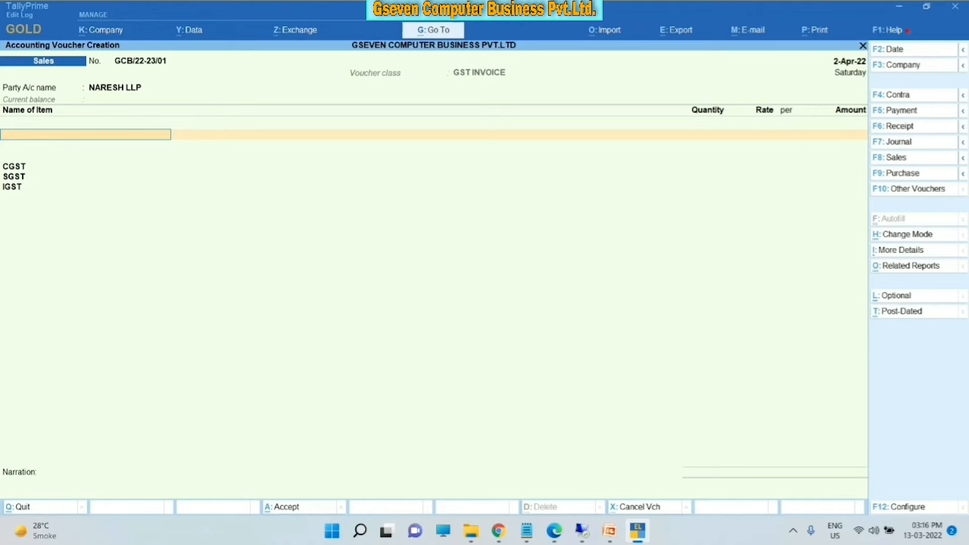
- Select TALLY SINGLE USER from the stock items list as the first invoice item
text(K)
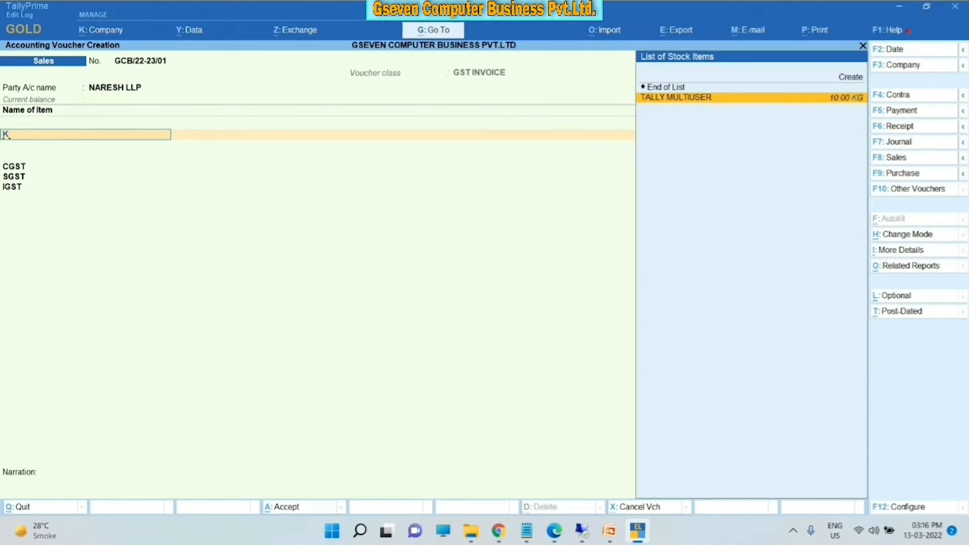
key(BackSpace)
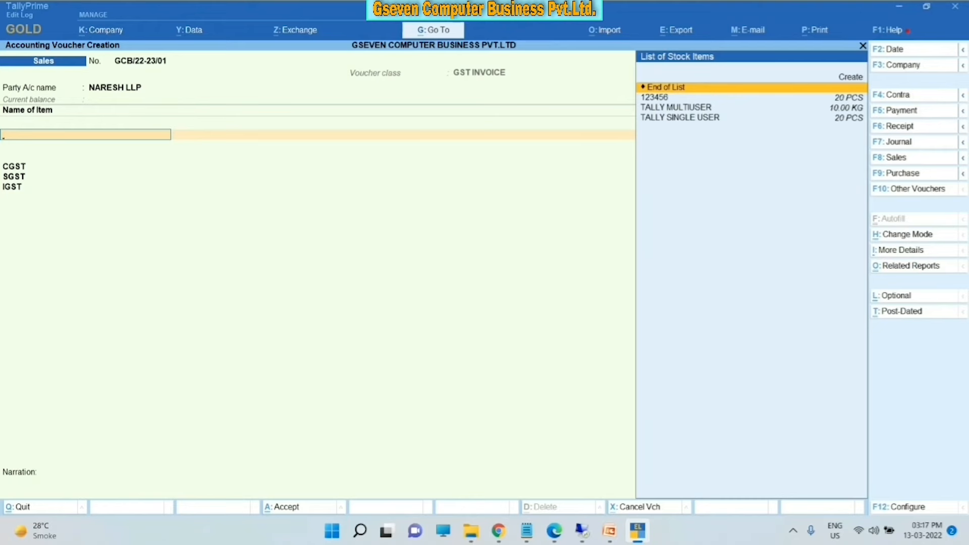
key(Down)
key(Down)
key(Down)
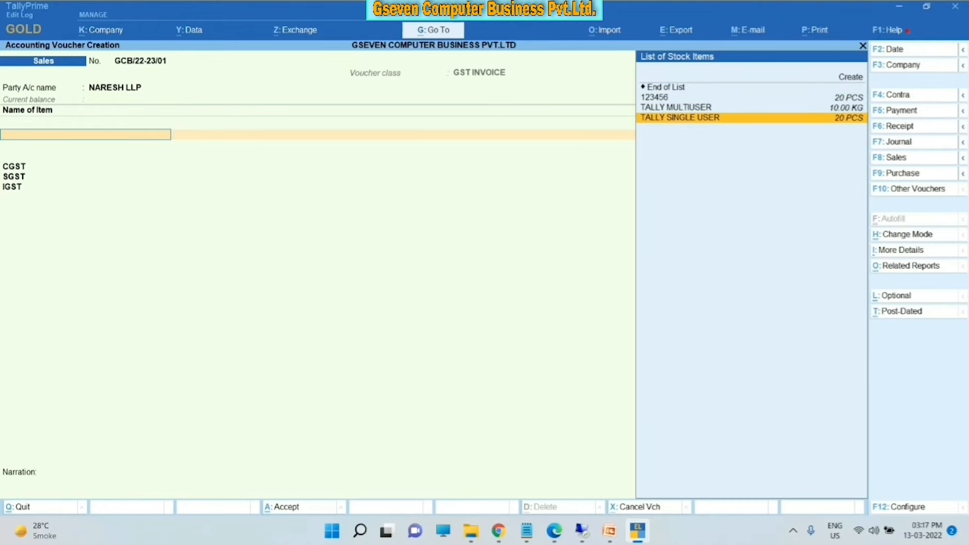
key(Up)
key(Up)
key(Up)
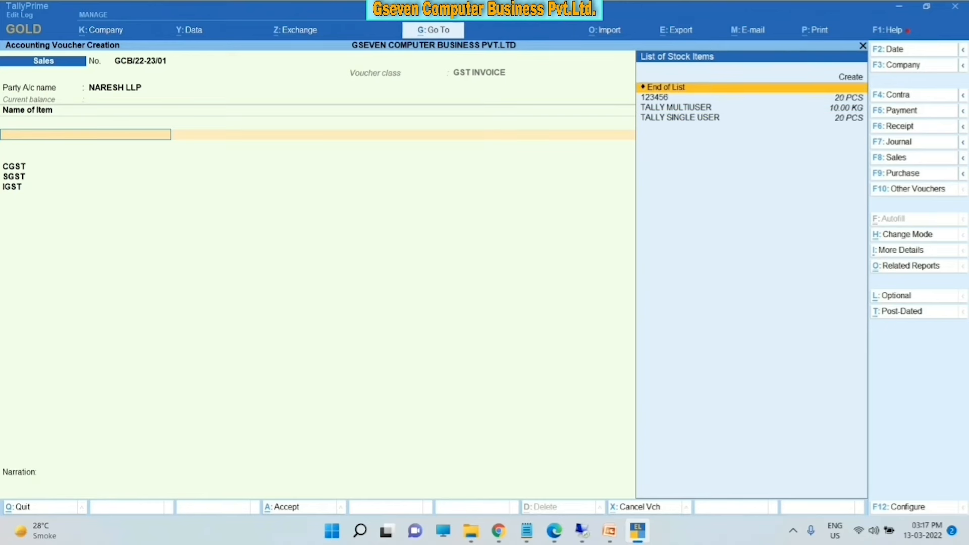
key(Down)
key(Down)
key(Down)
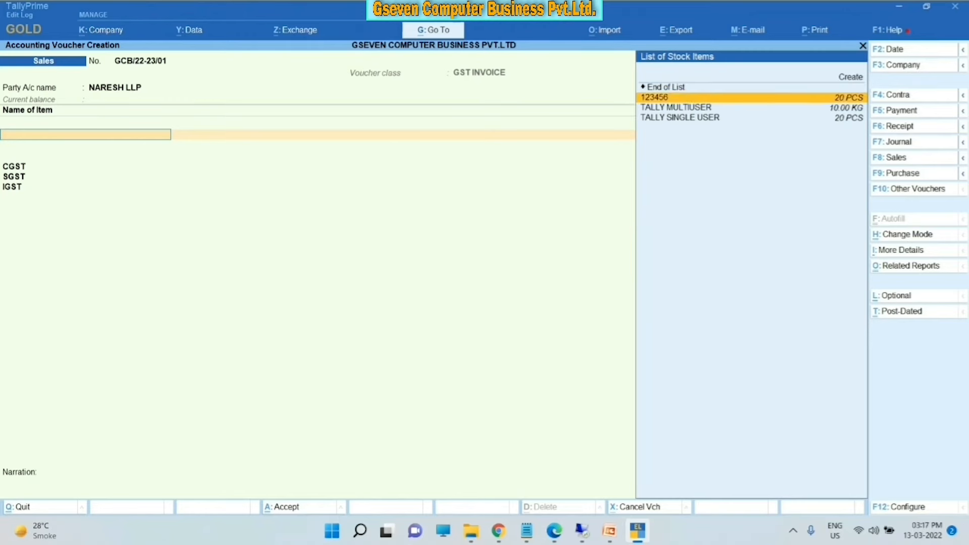
key(Up)
key(Up)
key(Up)
key(Up)
key(Down)
key(Down)
key(Down)
key(Down)
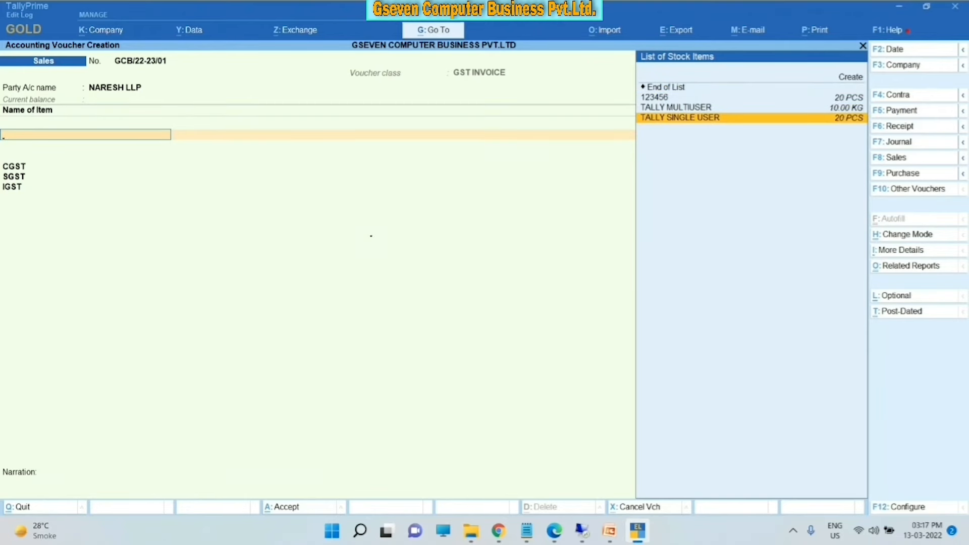
key(Return)
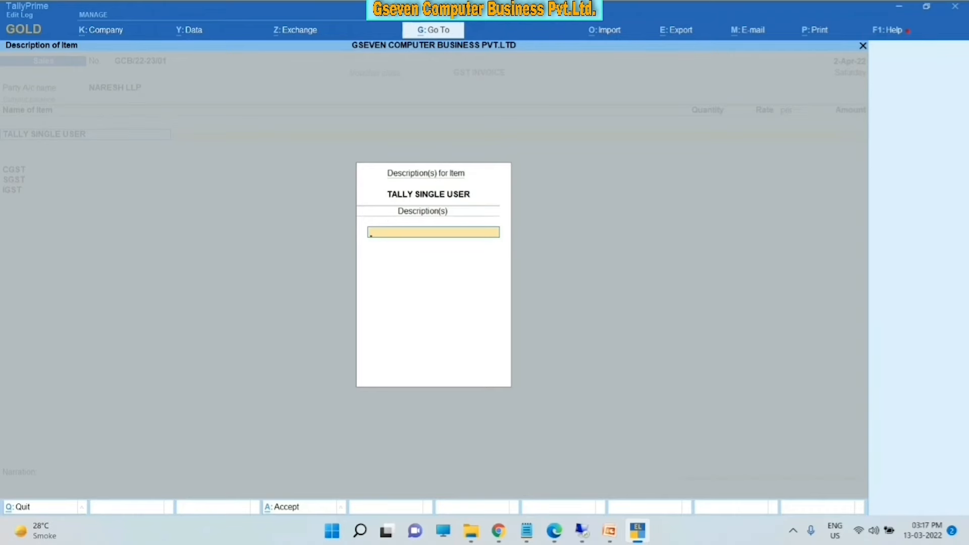
- Enter description 525362573, quantity 12 and rate 200 for the TALLY SINGLE USER line
text(525362573)
key(Return)
key(Return)
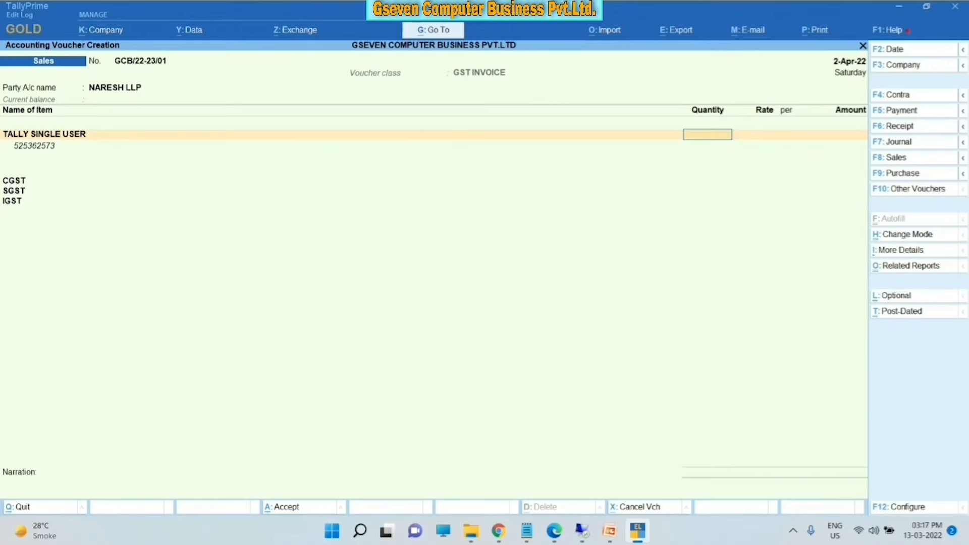
text(12)
key(Return)
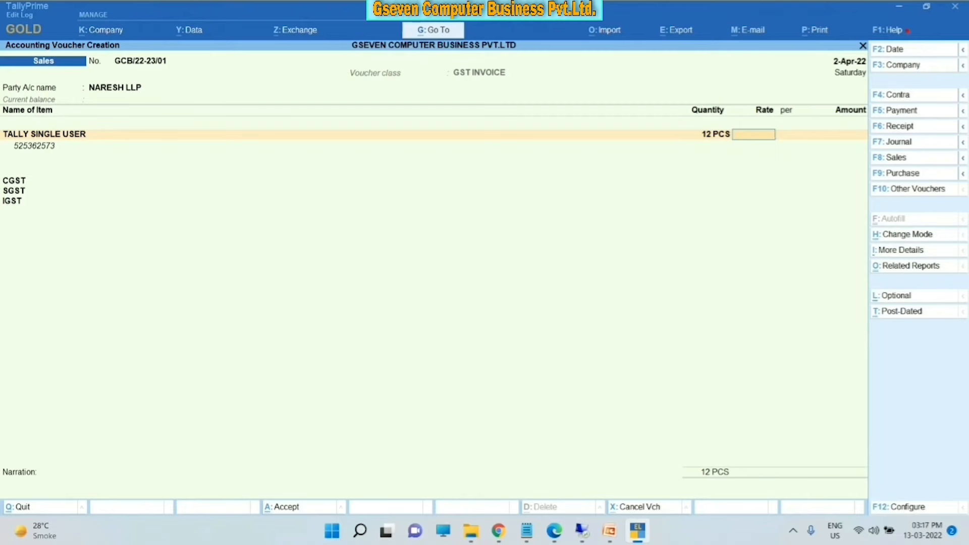
text(200)
key(Return)
key(Return)
key(Return)
key(Return)
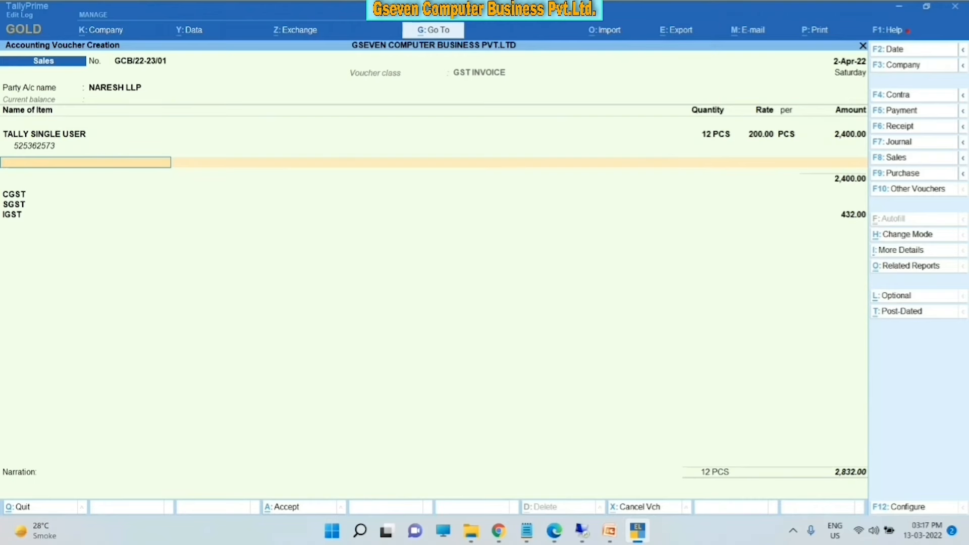
text(T)
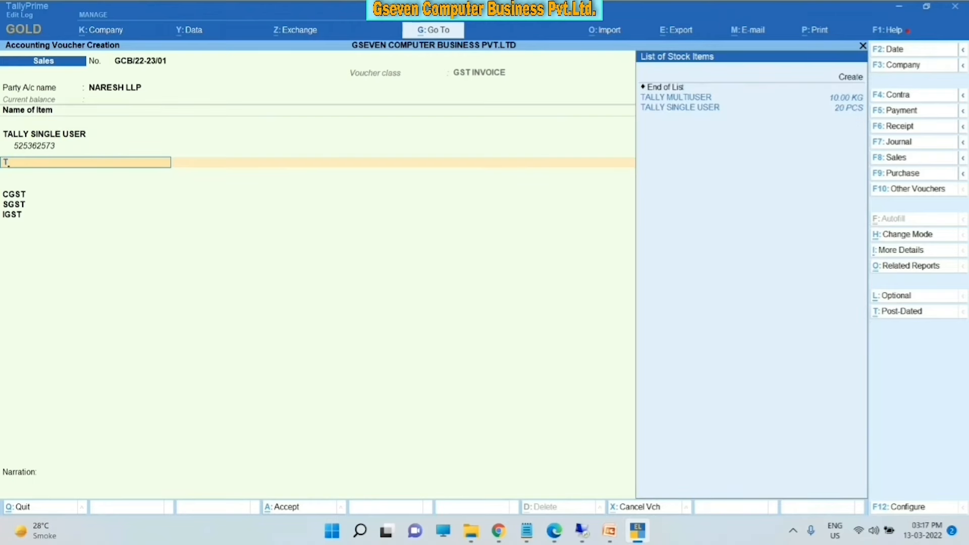
- Add TALLY MULTIUSER without description at 18 KG × 300, past the negative stock warning
key(Down)
key(Return)
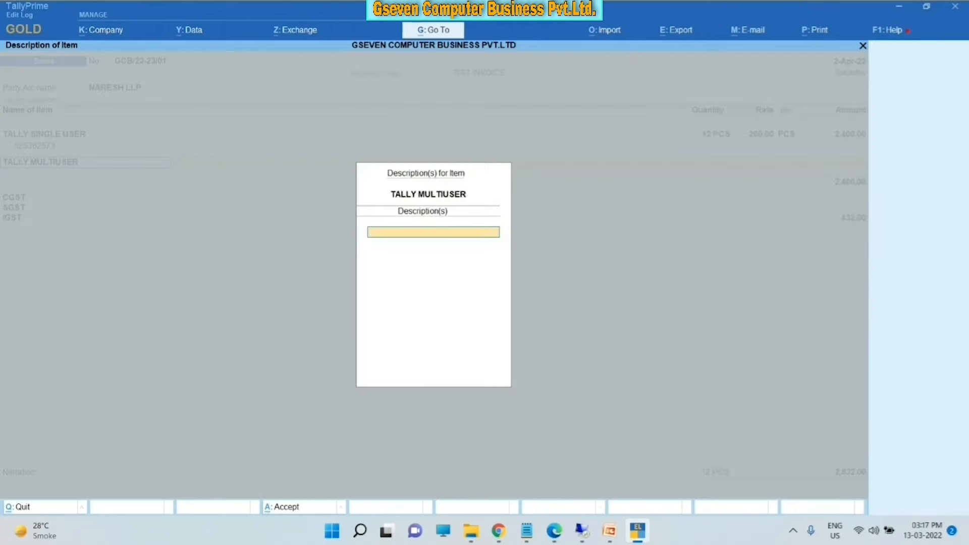
key(Return)
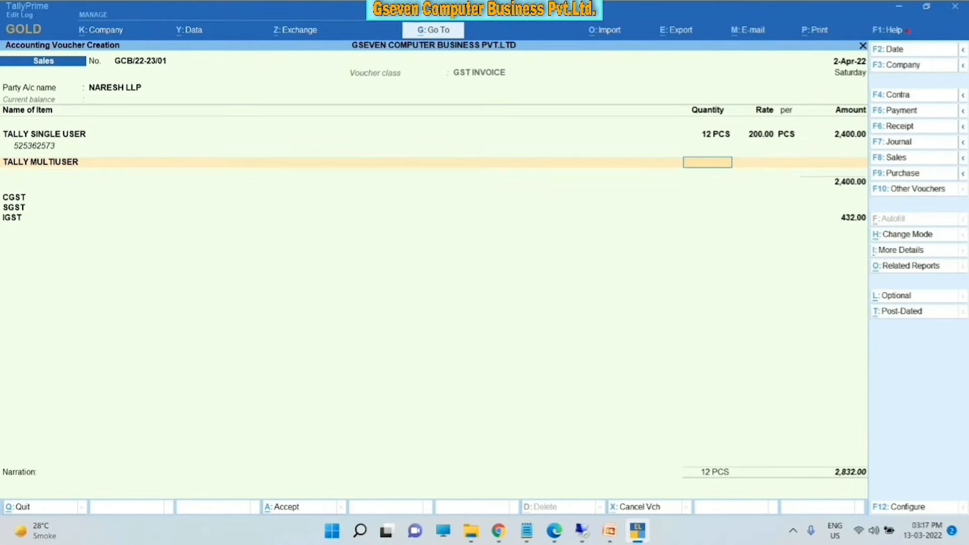
text(18)
key(Return)
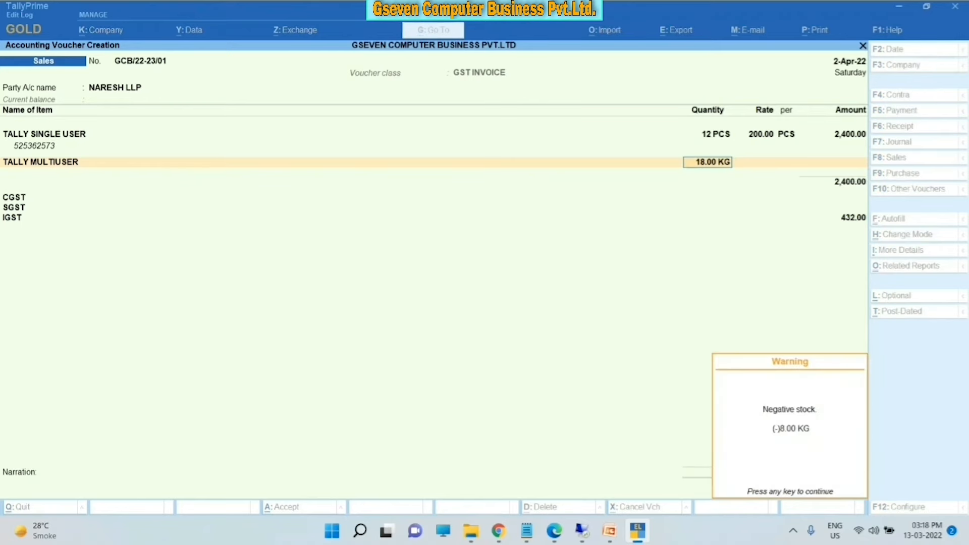
key(Return)
text(300)
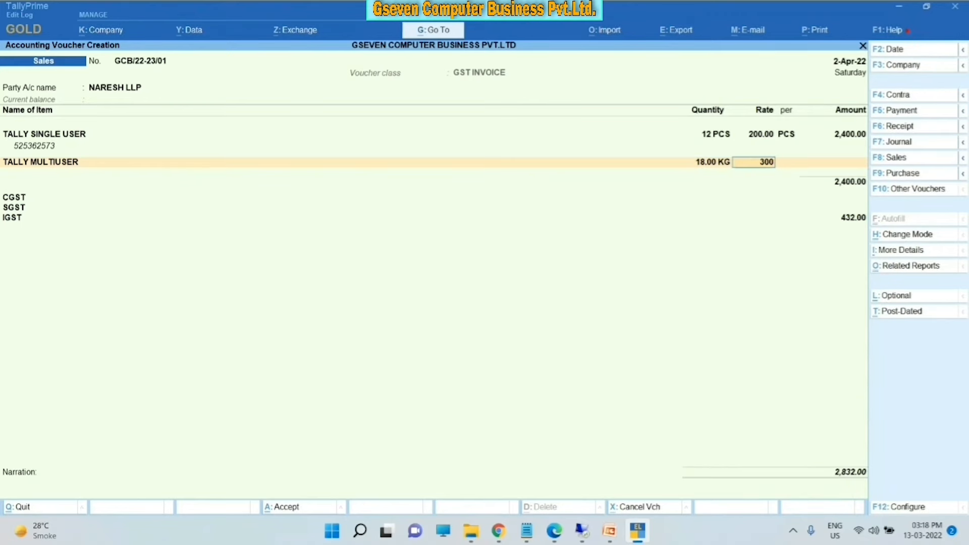
key(Return)
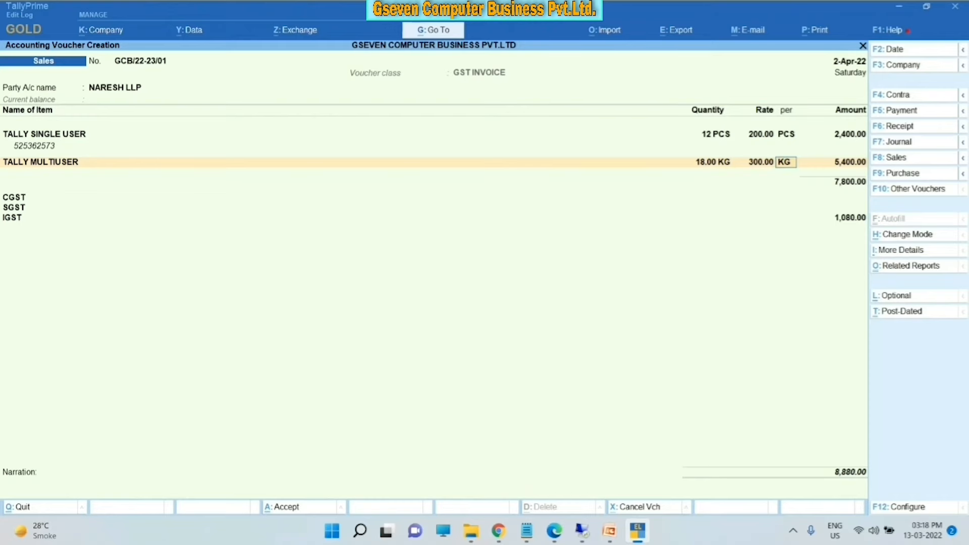
key(Return)
key(Return)
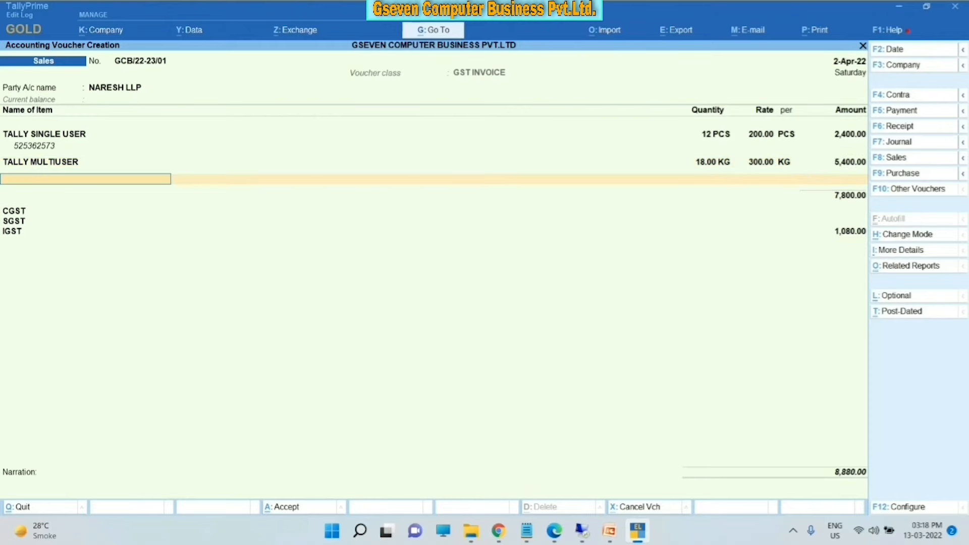
key(Return)
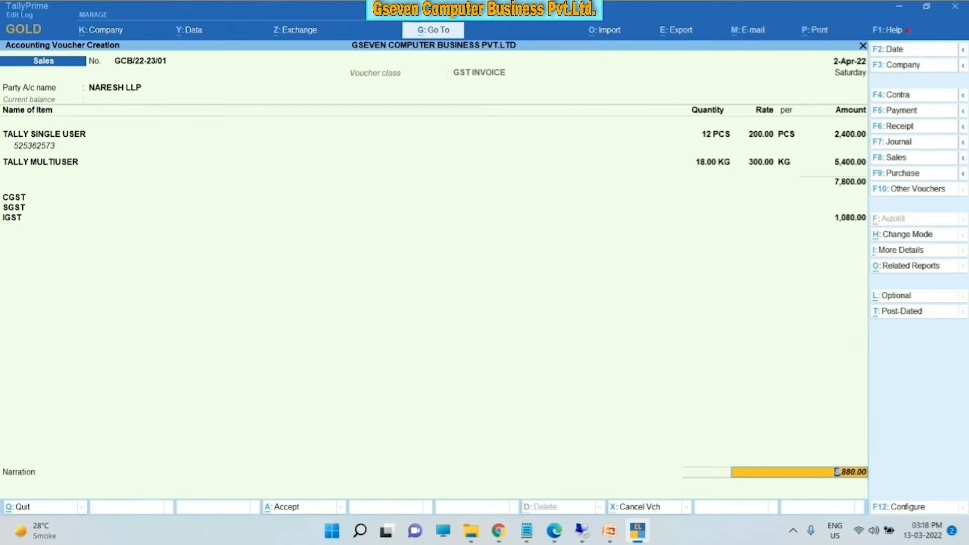
- Add a New Ref GCB/22-23/01 for the full 8,880.00 and save the invoice
key(Return)
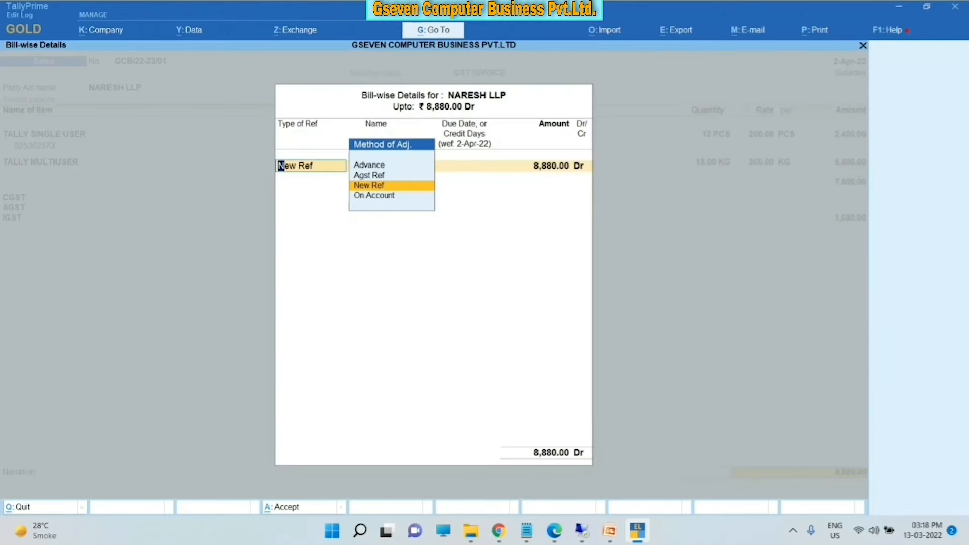
key(Return)
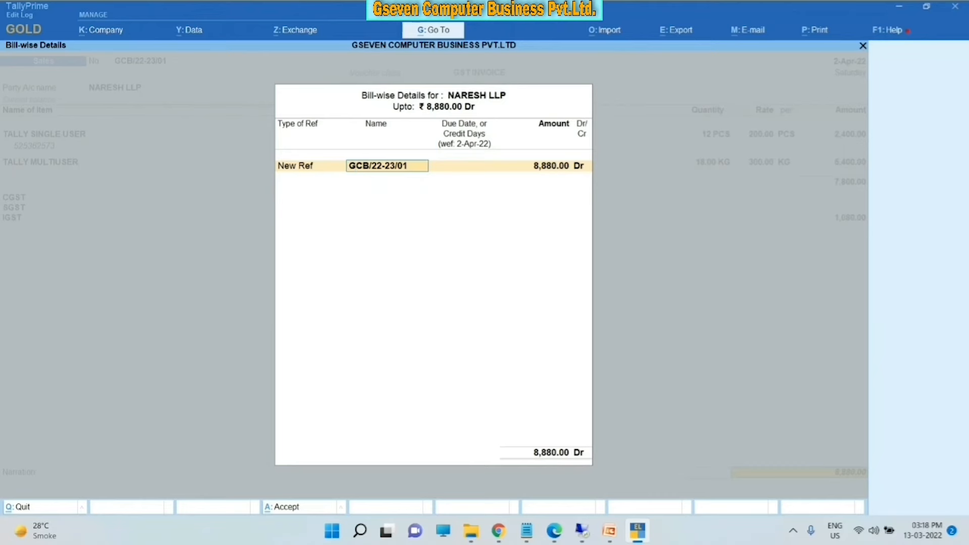
key(Return)
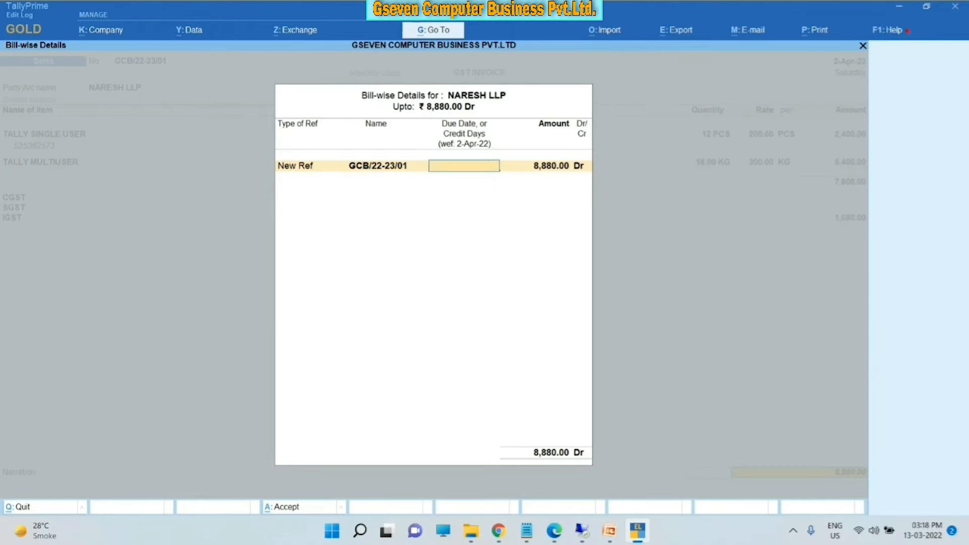
key(Return)
key(Return)
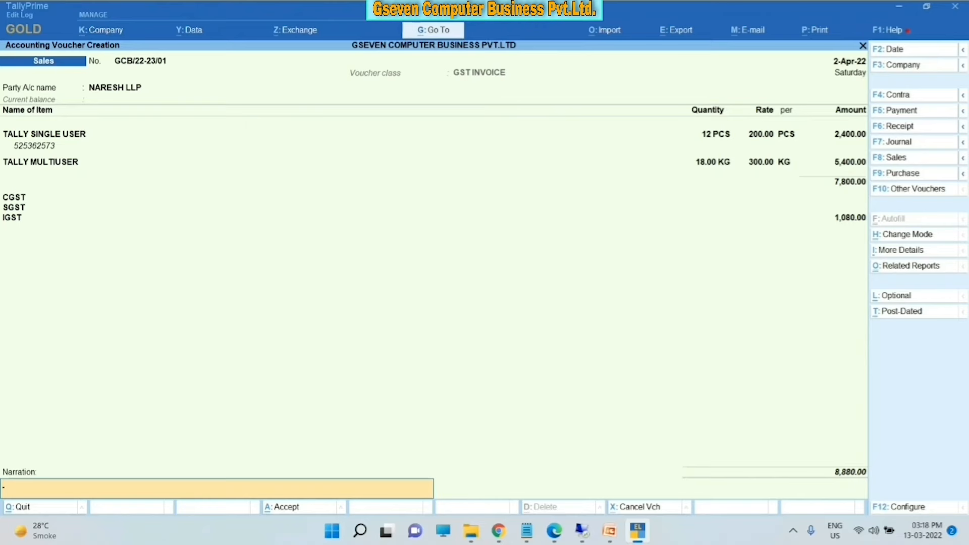
key(Return)
key(Return)
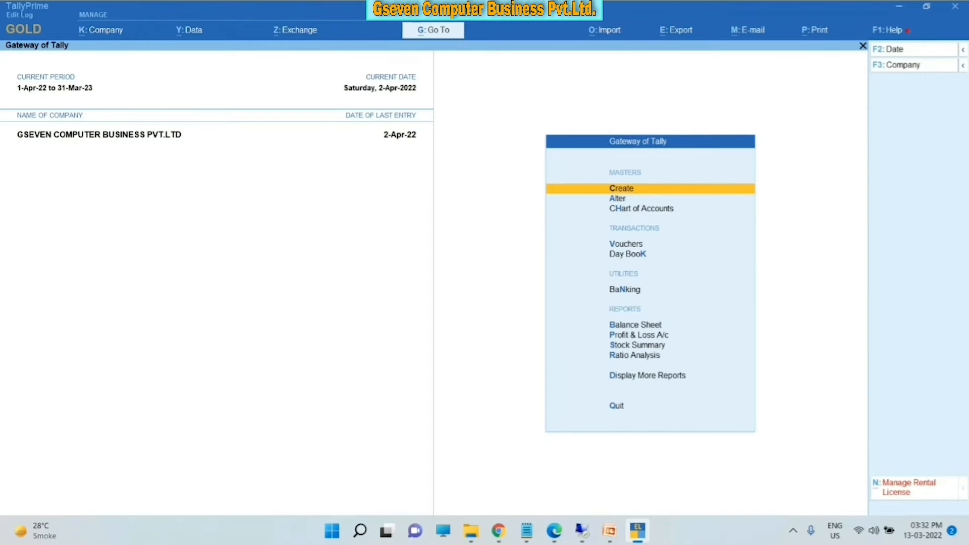
- Open the Advrt Services ledger for alteration, keeping group Direct Incomes and type Not Applicable
key(Down)
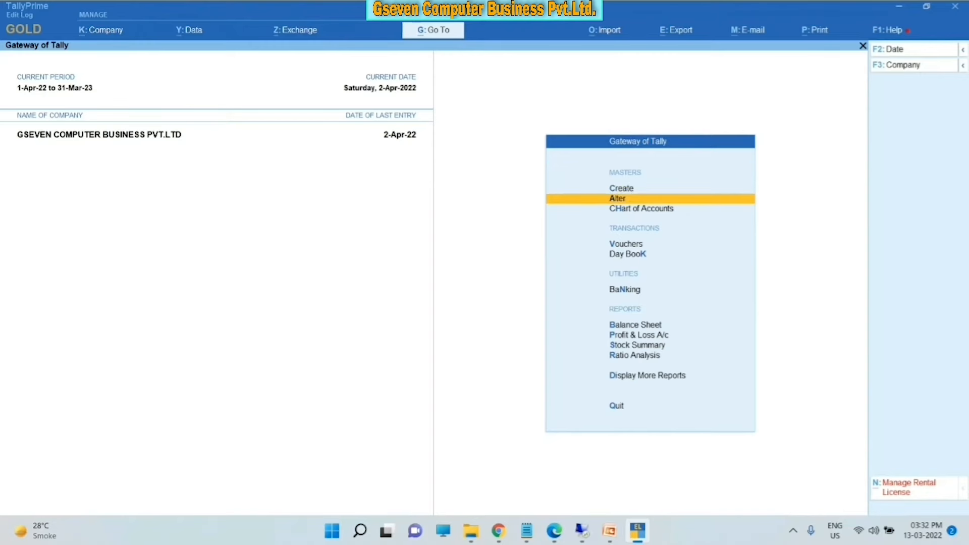
key(Return)
key(Down)
key(Return)
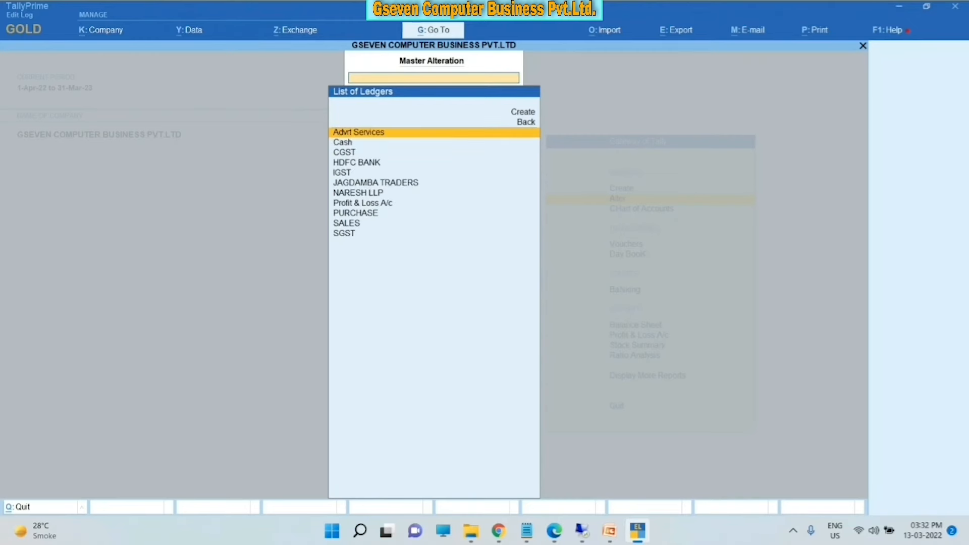
key(Return)
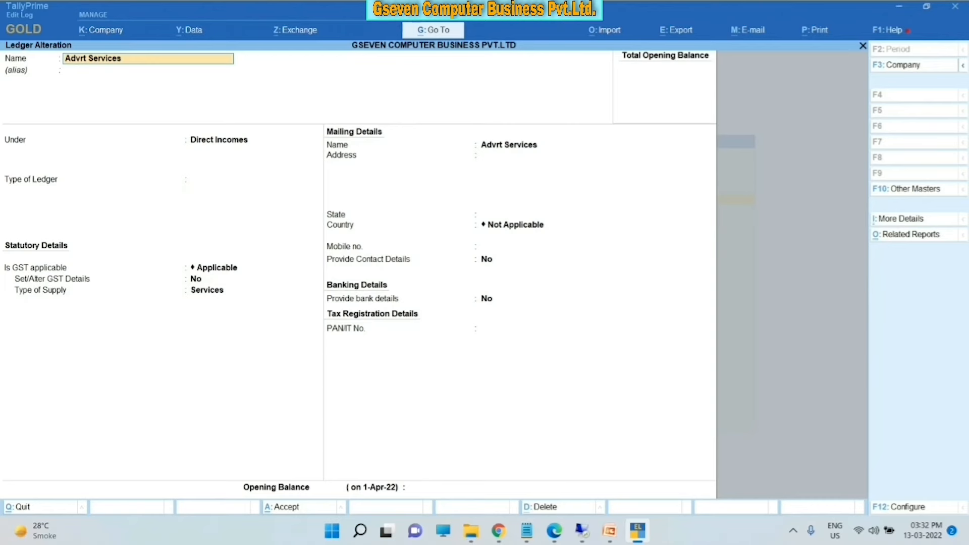
key(Return)
key(Return)
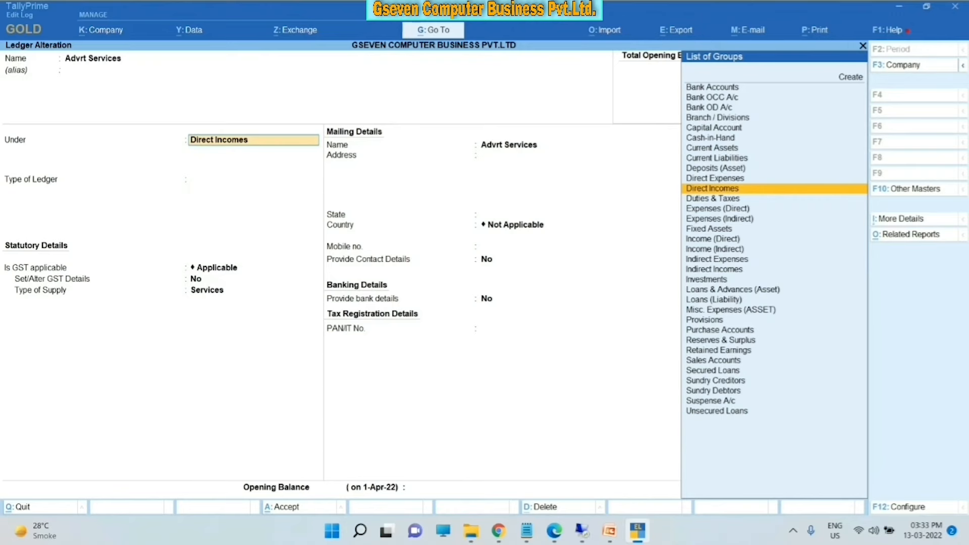
key(Return)
key(Return)
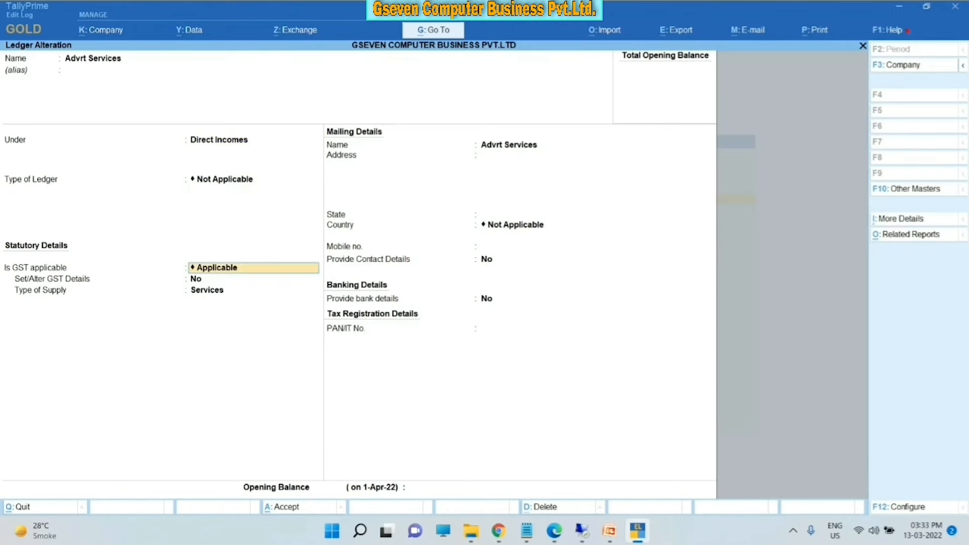
key(BackSpace)
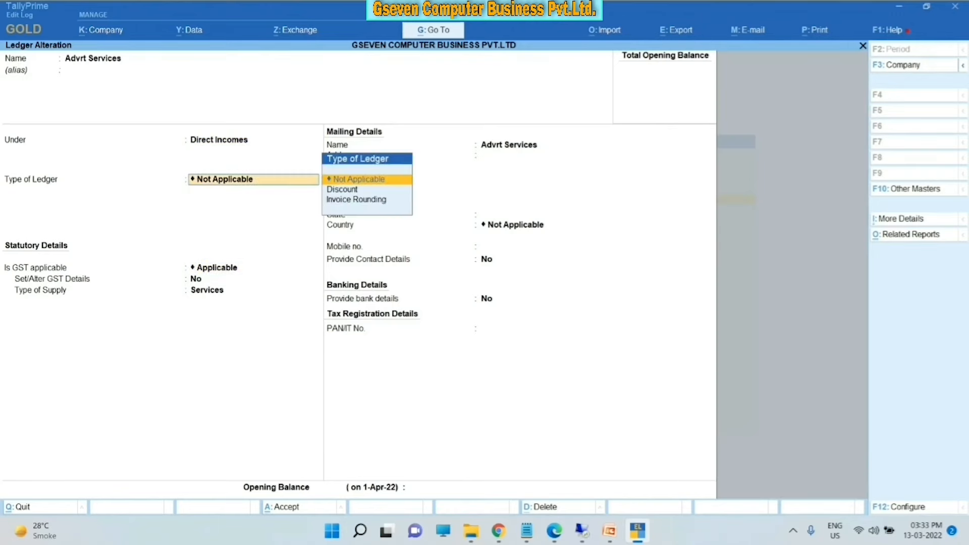
key(Return)
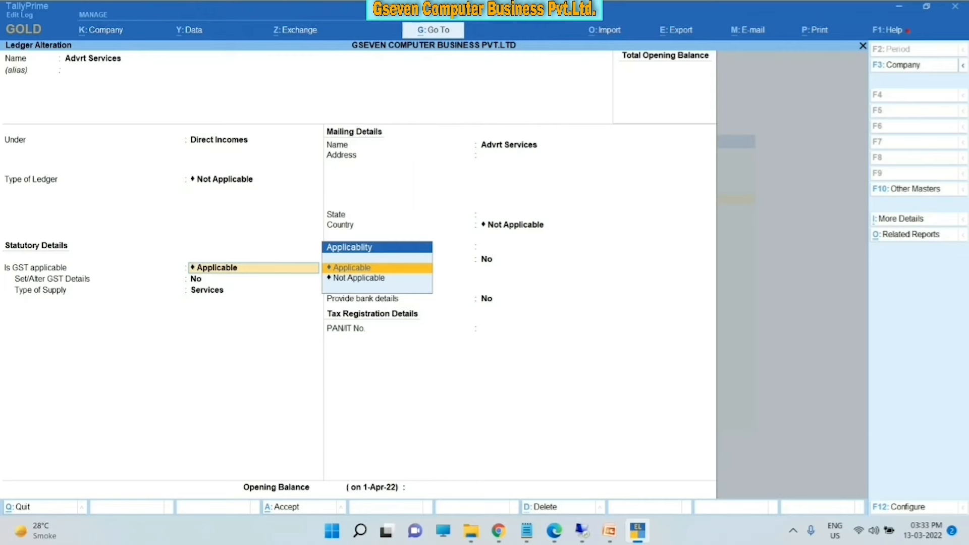
- Set GST details to HSN/SAC 12312432, Sales Taxable, 18% IGST, Services, and save the ledger
key(Return)
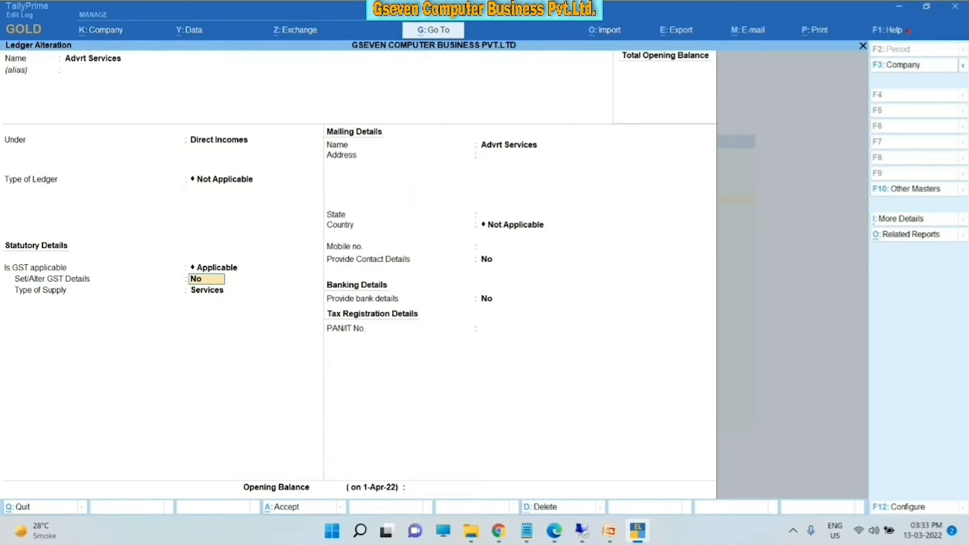
text(y)
key(Return)
key(Return)
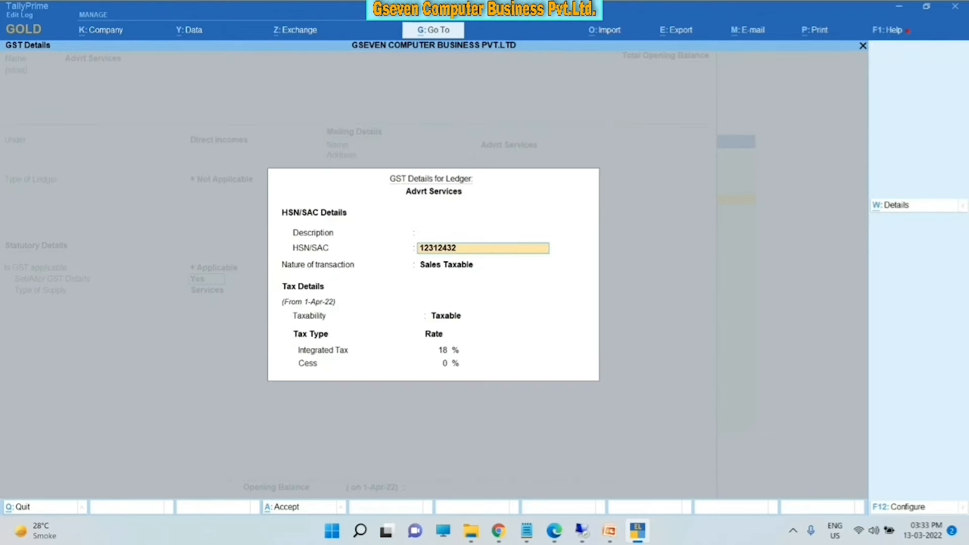
key(Return)
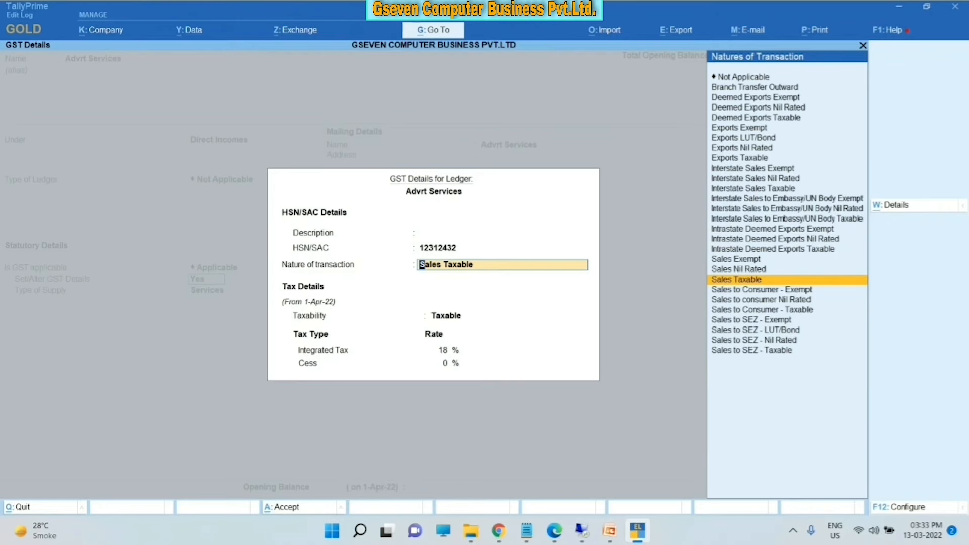
key(Return)
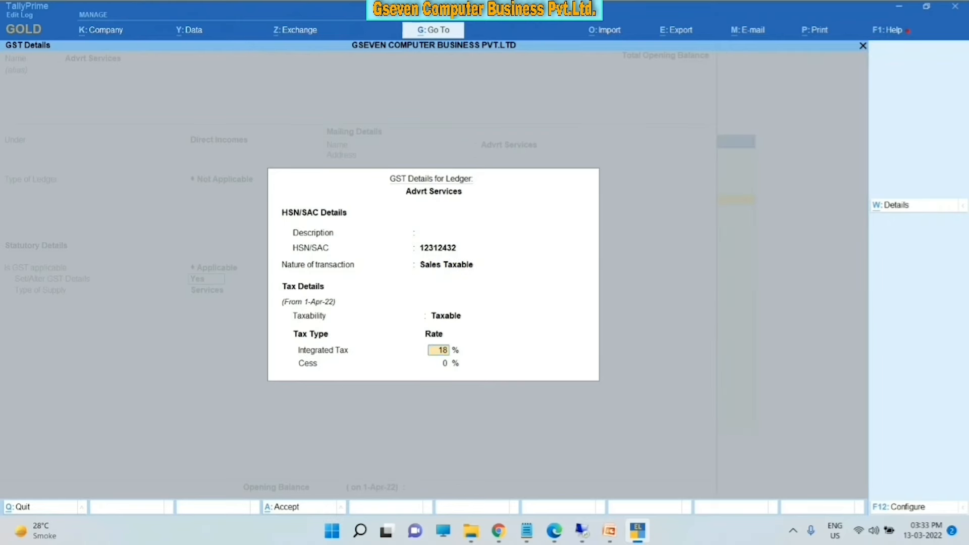
key(Up)
key(Return)
key(Return)
key(Return)
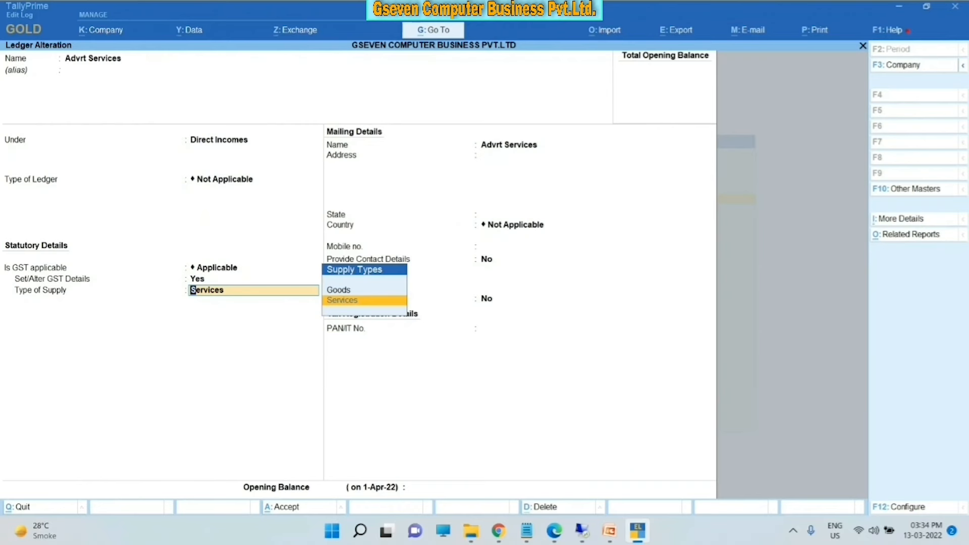
key(a)
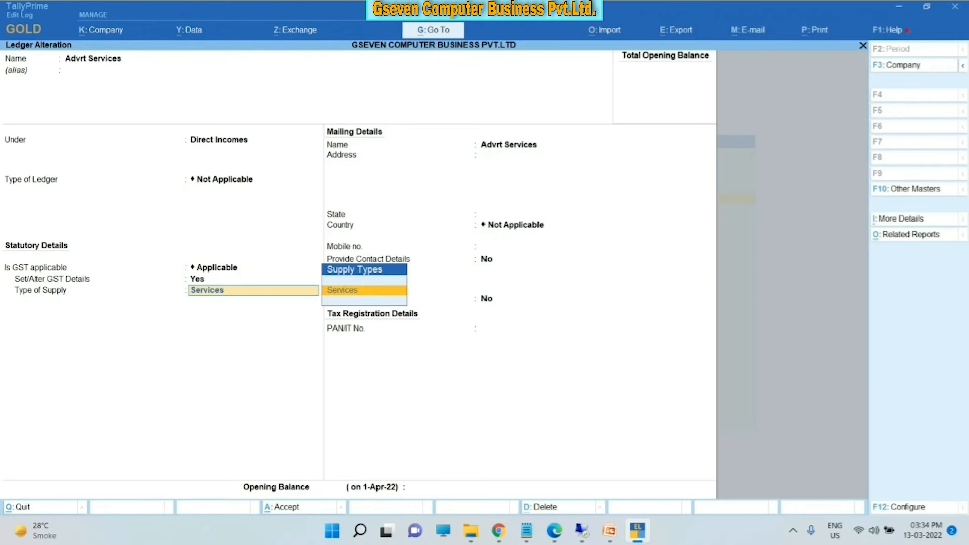
key(ctrl)
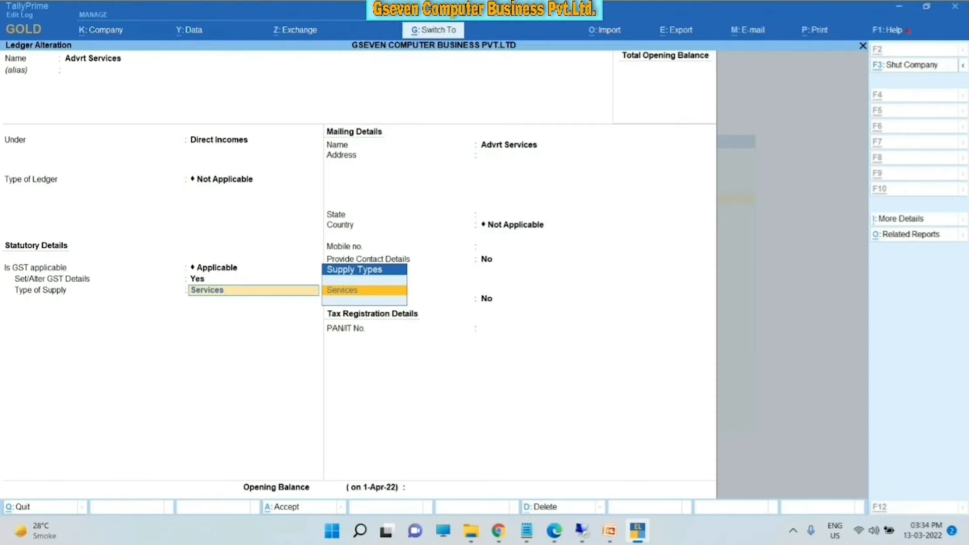
key(ctrl+a)
key(Escape)
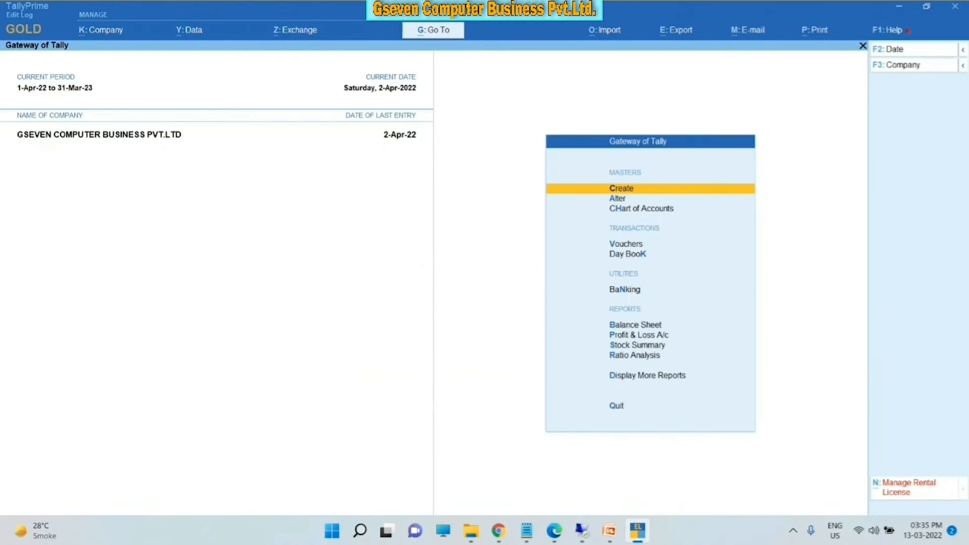
- Open a new Sales voucher from Gateway of Tally in Item Invoice mode
key(Down)
key(Down)
key(Down)
key(Down)
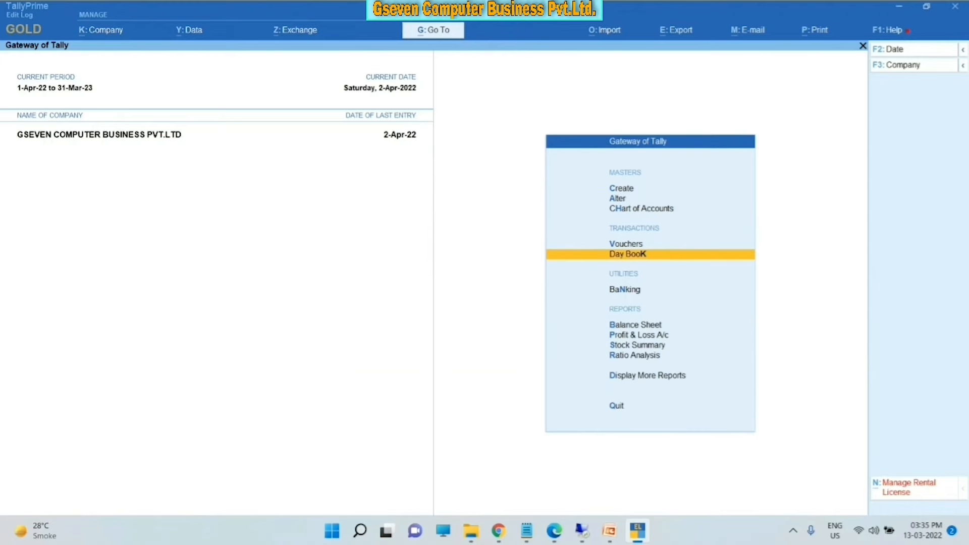
key(Up)
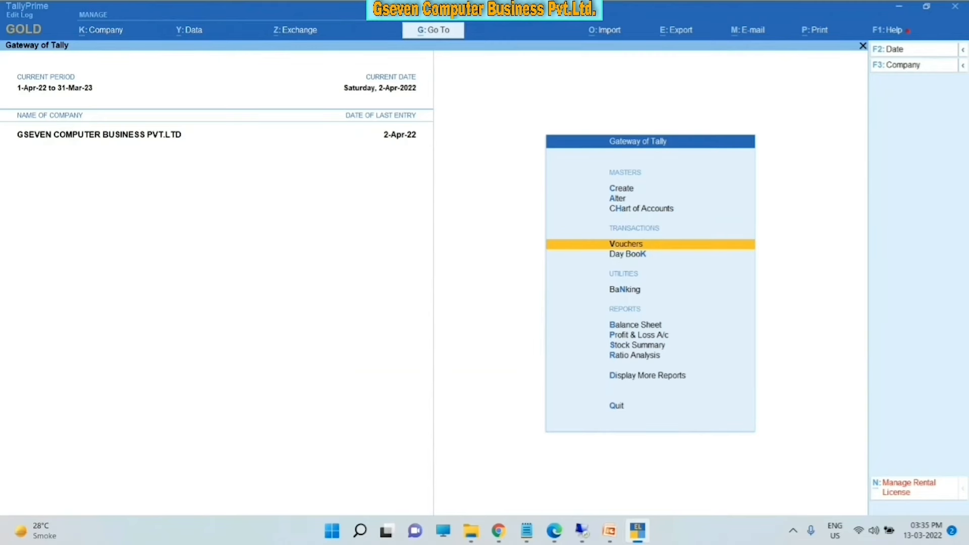
key(Return)
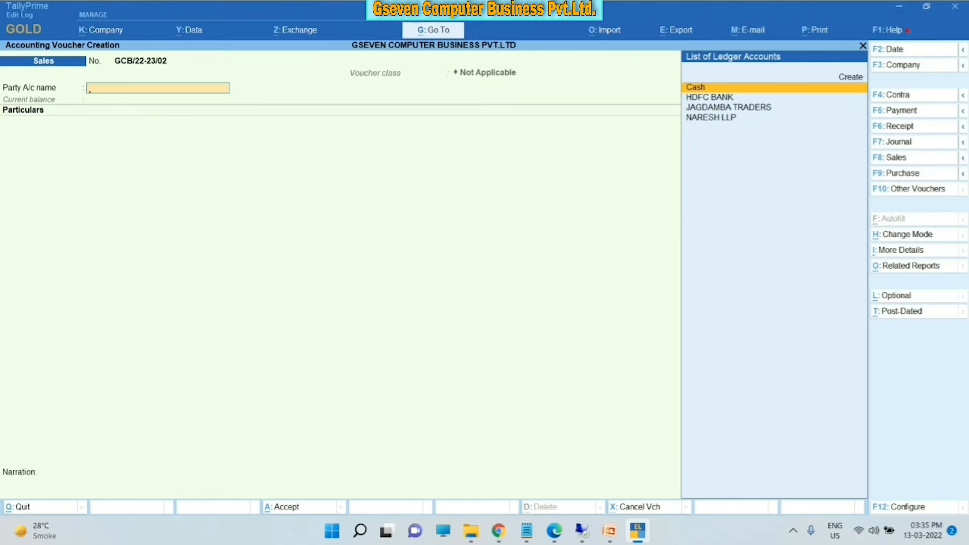
key(ctrl+h)
key(Up)
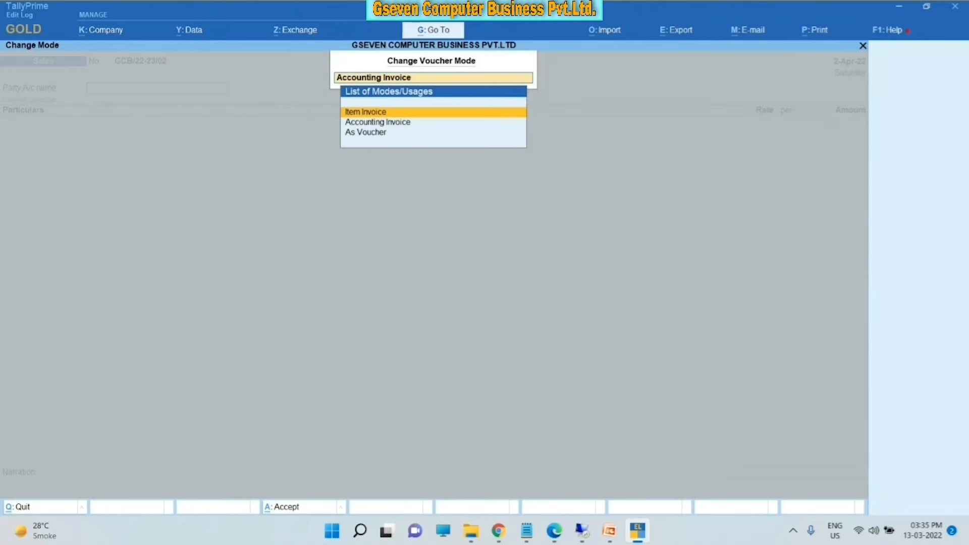
key(Return)
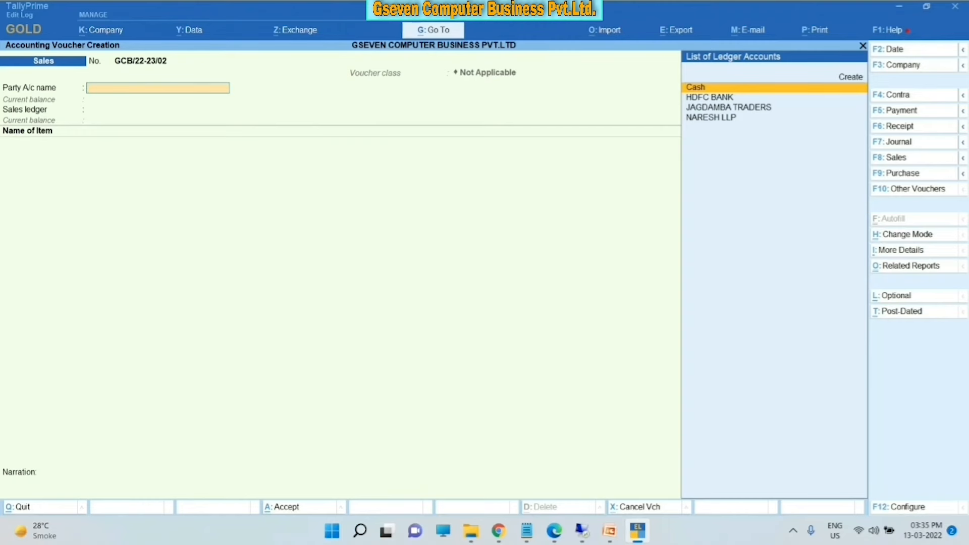
- Switch Sales voucher GCB/22-23/02 from Item Invoice to Accounting Invoice mode
key(ctrl+h)
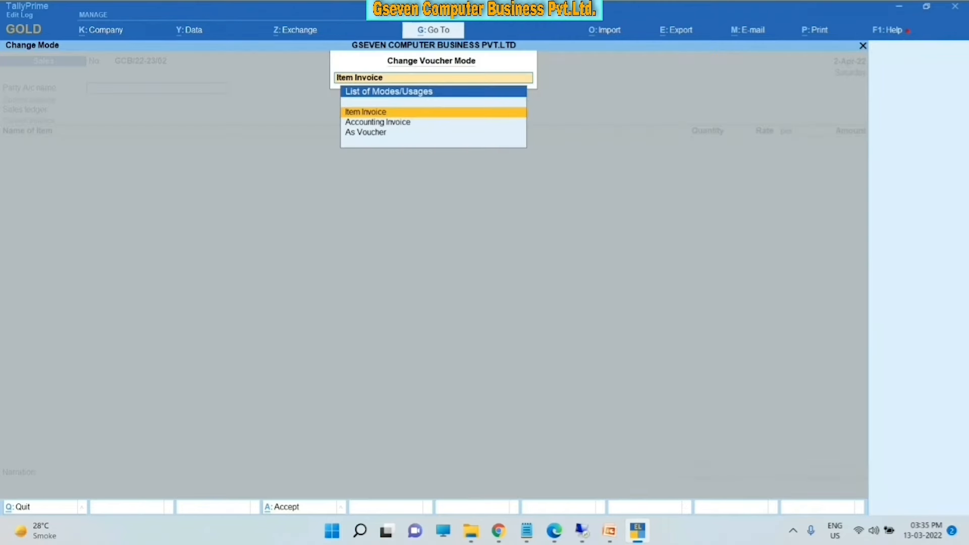
key(Down)
key(Return)
key(ctrl+h)
key(Down)
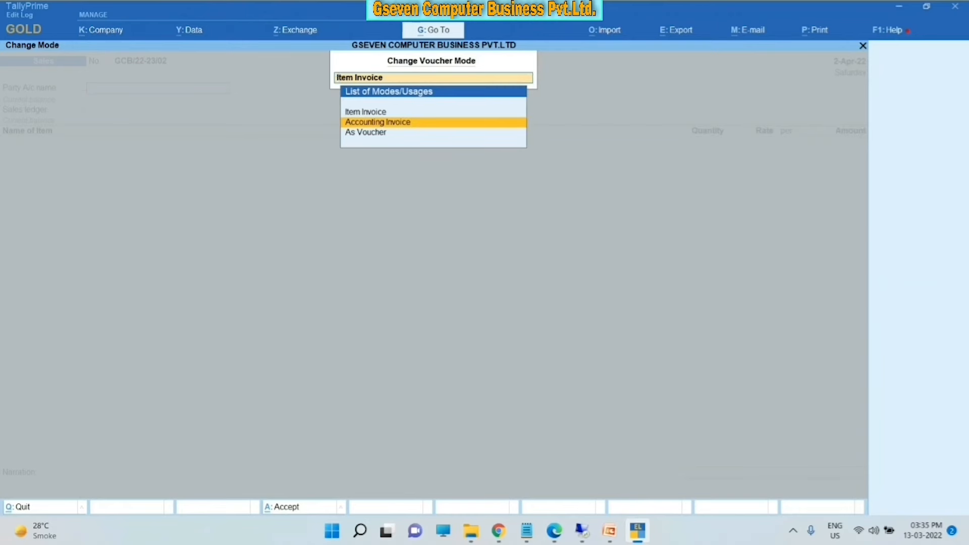
key(Return)
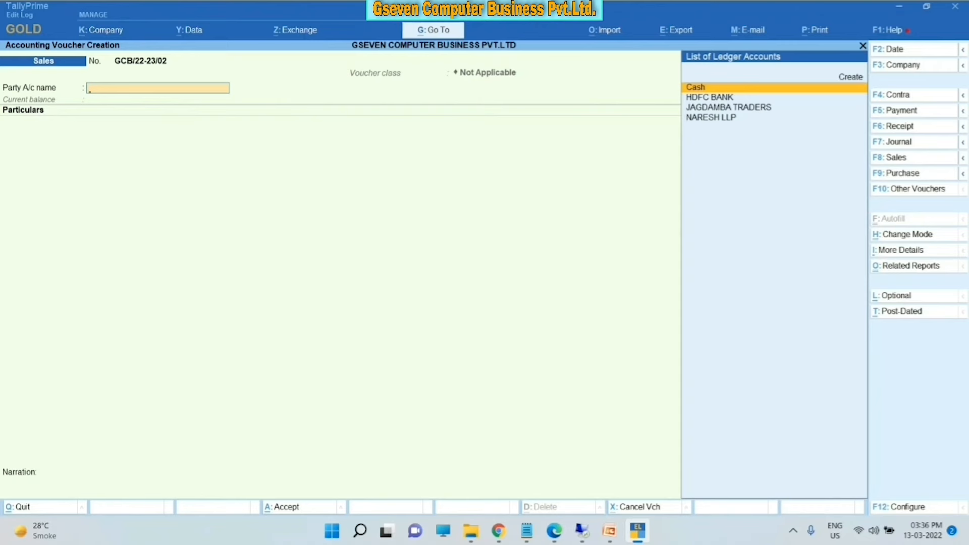
- Pick JAGDAMBA TRADERS as the sales party and accept its Delhi billing and shipping details
key(Down)
key(Down)
key(Down)
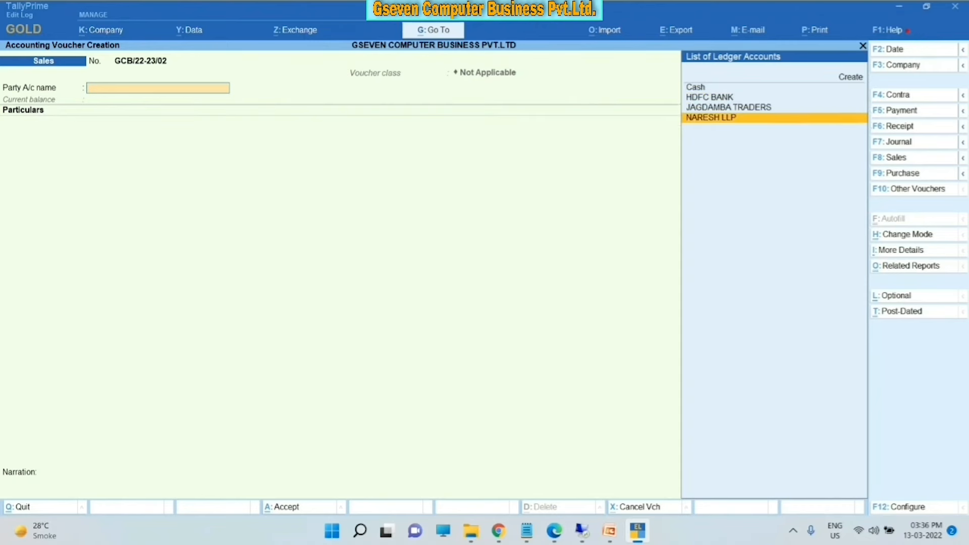
key(Up)
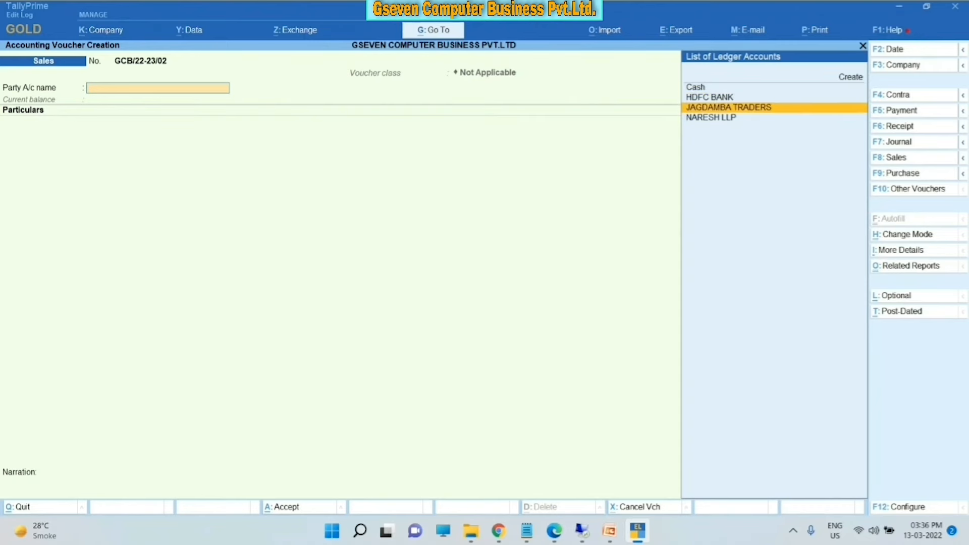
key(Return)
key(Return)
key(Return)
key(ctrl+a)
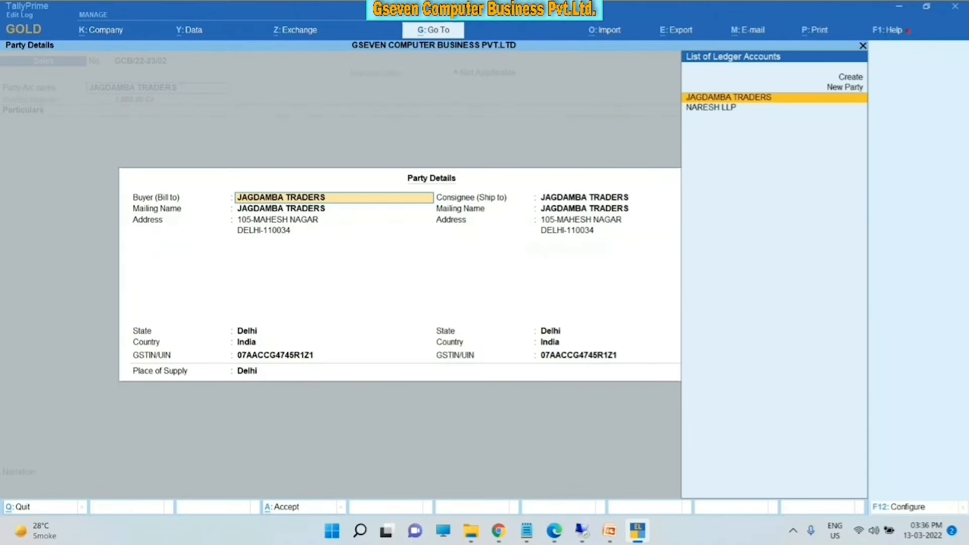
key(ctrl+a)
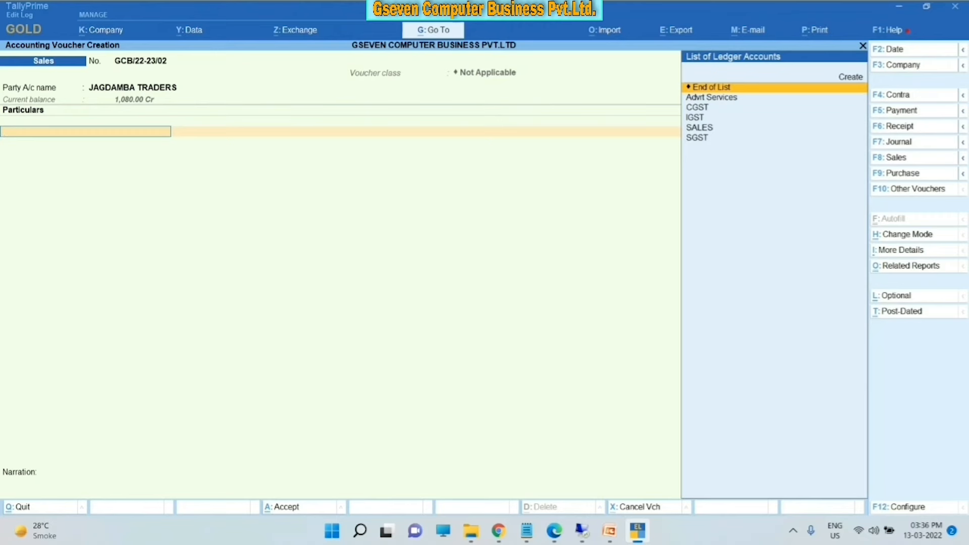
- Add Advrt Services as the first ledger line for 17,200.00
key(Down)
key(Down)
key(Down)
key(Down)
key(Down)
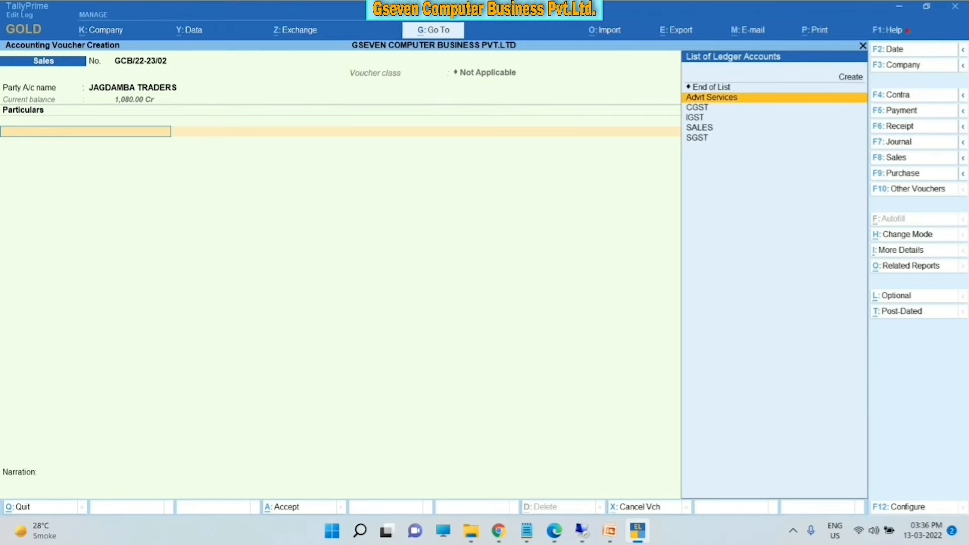
key(Up)
key(Up)
key(Up)
key(Up)
key(Up)
key(Up)
key(Down)
key(Down)
key(Down)
key(Up)
key(Return)
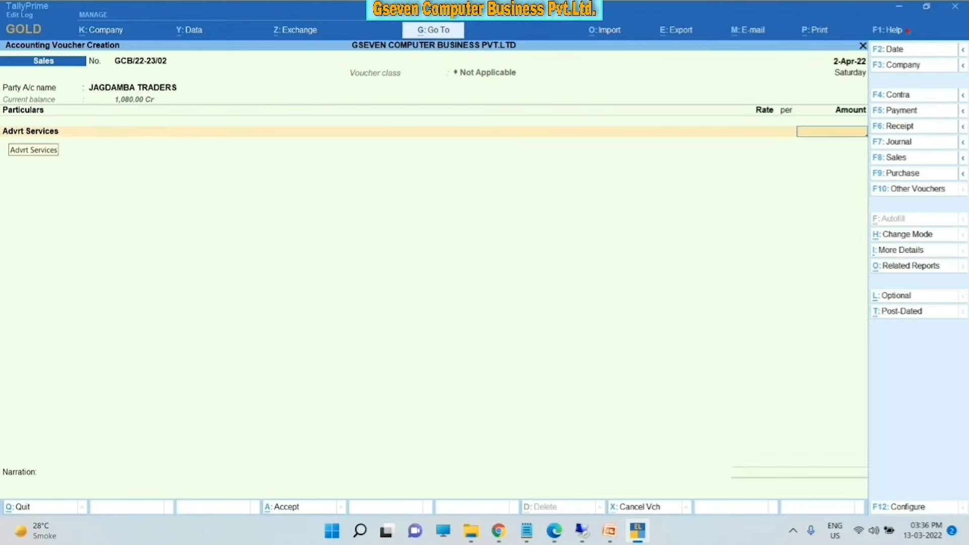
text(17200)
key(Return)
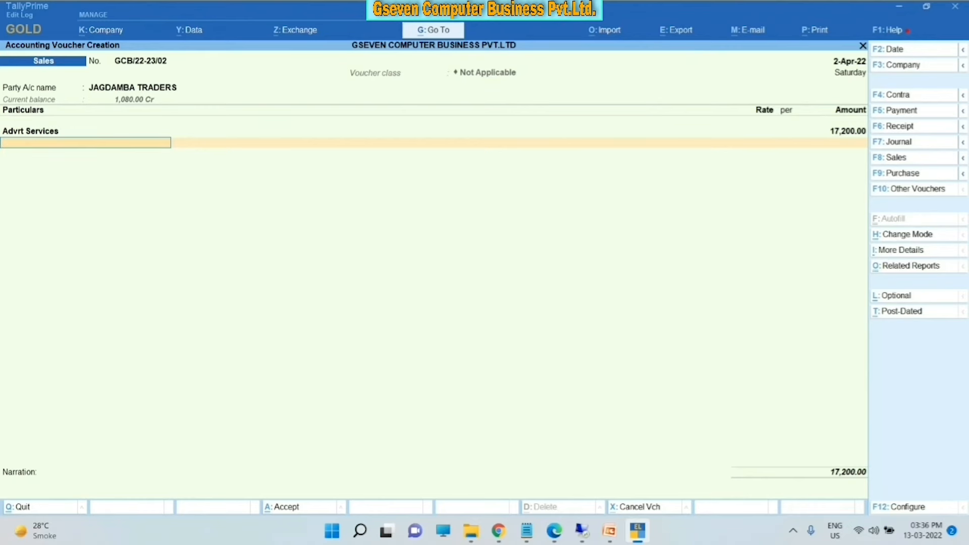
- Add CGST and SGST lines of 1,548.00 each
text(C)
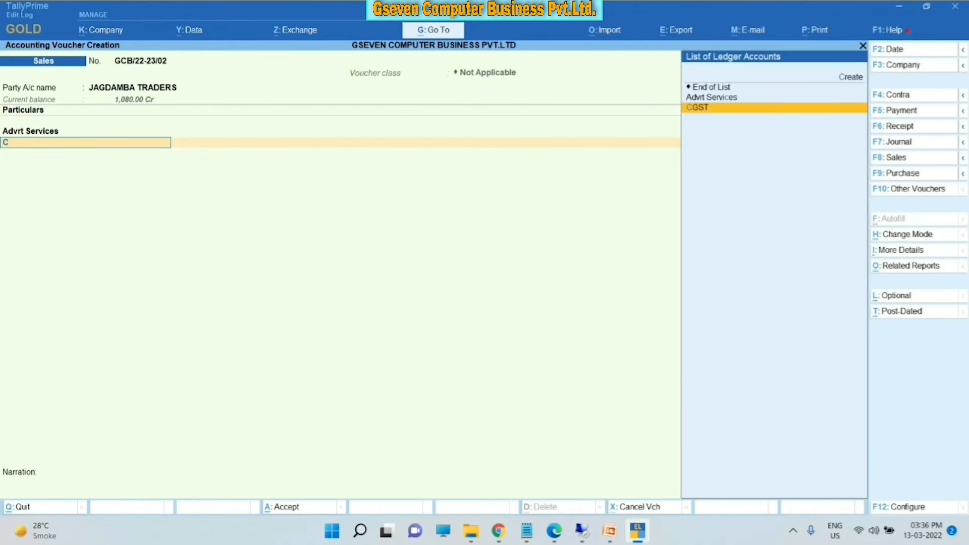
key(Return)
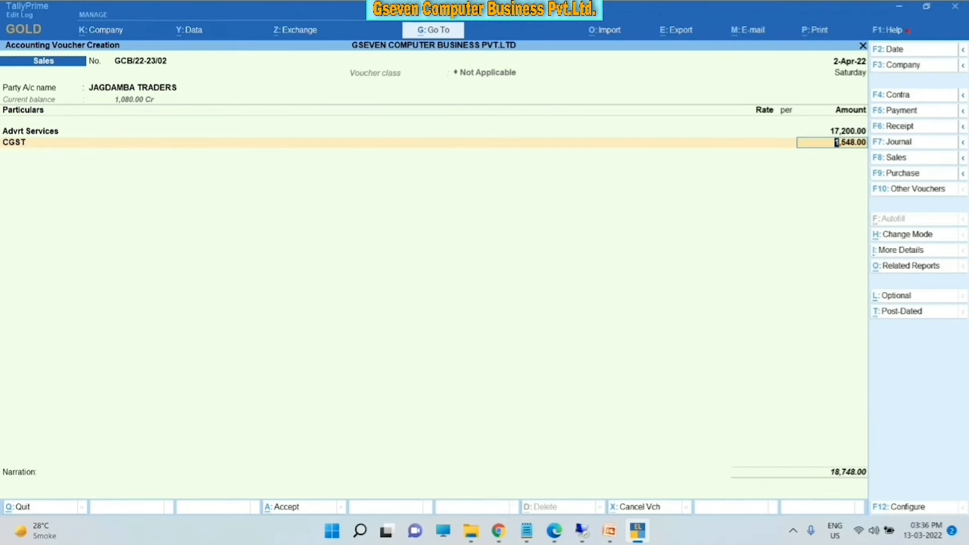
key(Return)
text(SG)
key(Return)
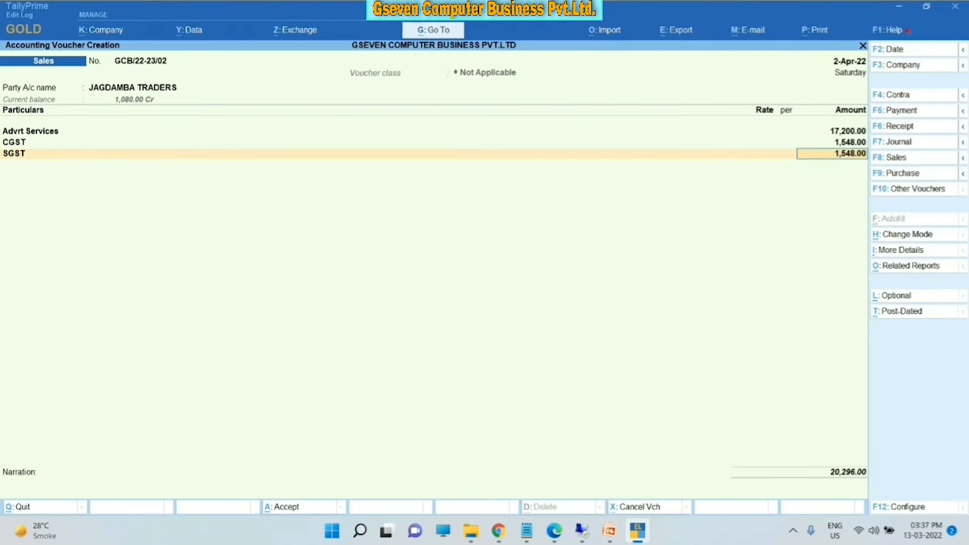
key(Return)
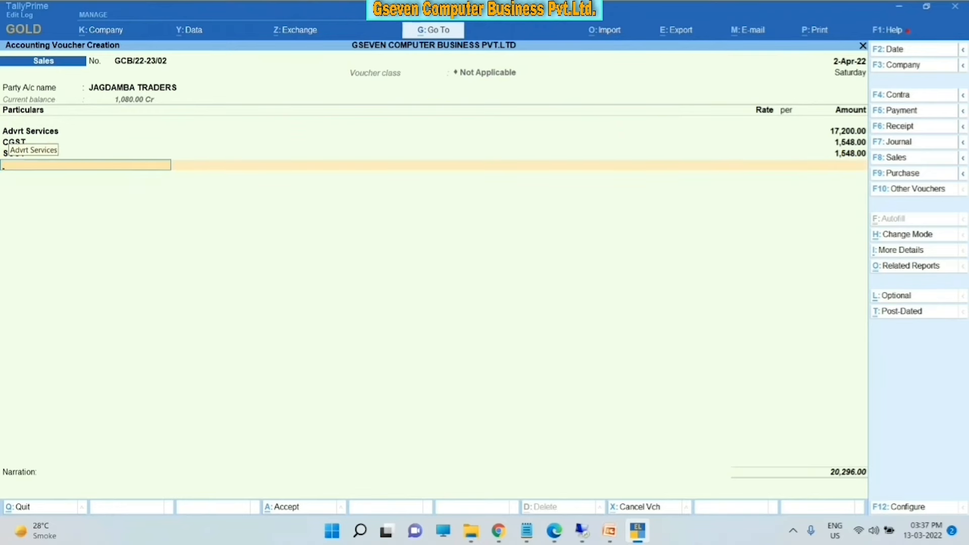
- Mark the bill as a New Ref, skip narration, and save the 20,296.00 sales voucher
key(Return)
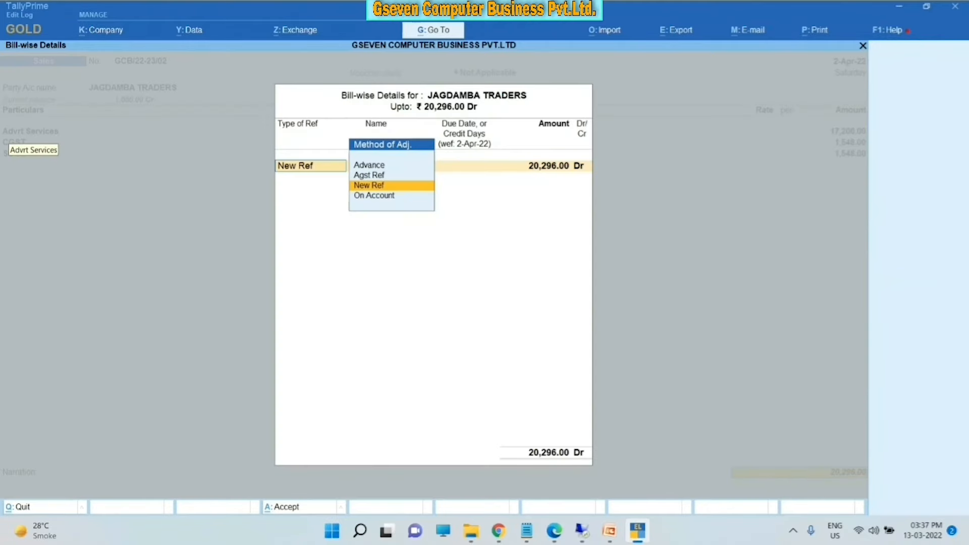
key(Return)
key(Return)
key(Return)
key(Return)
key(Return)
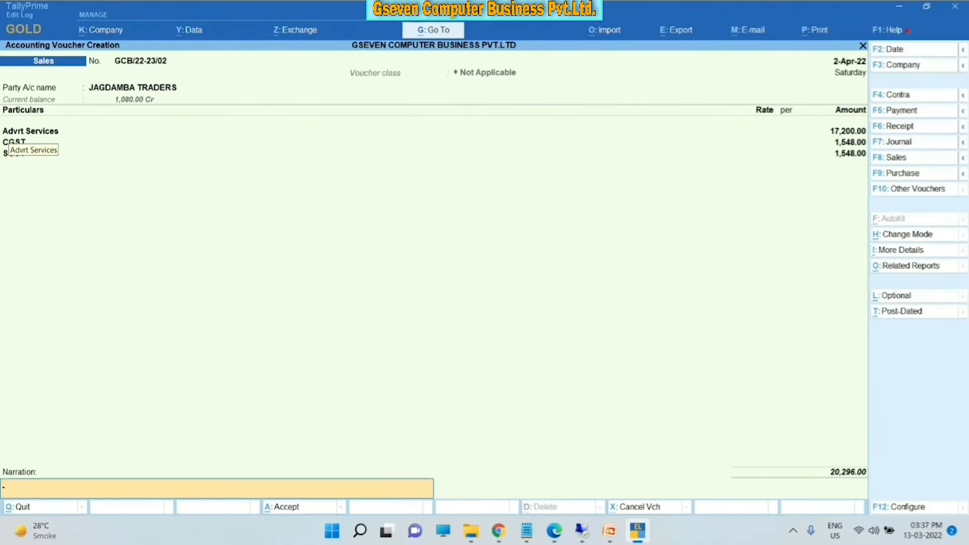
key(Return)
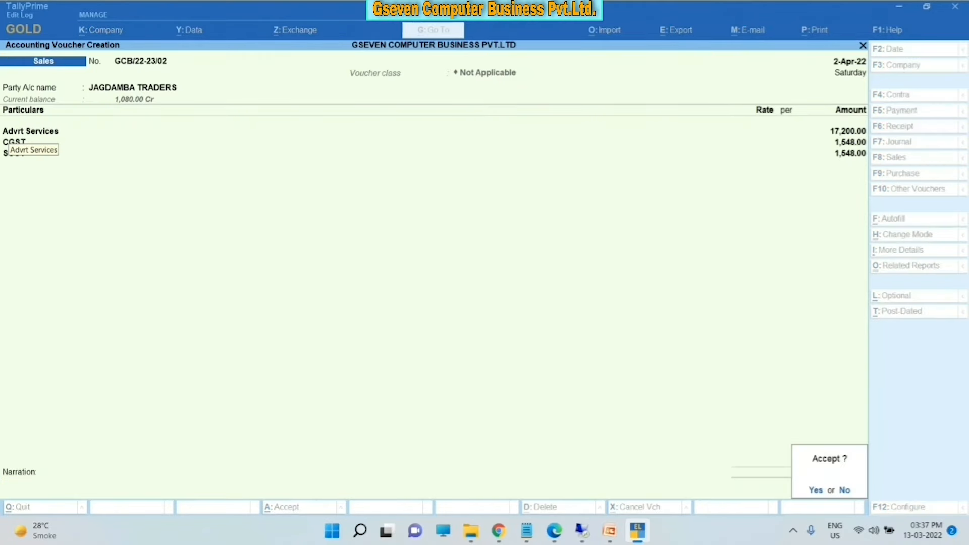
key(Return)
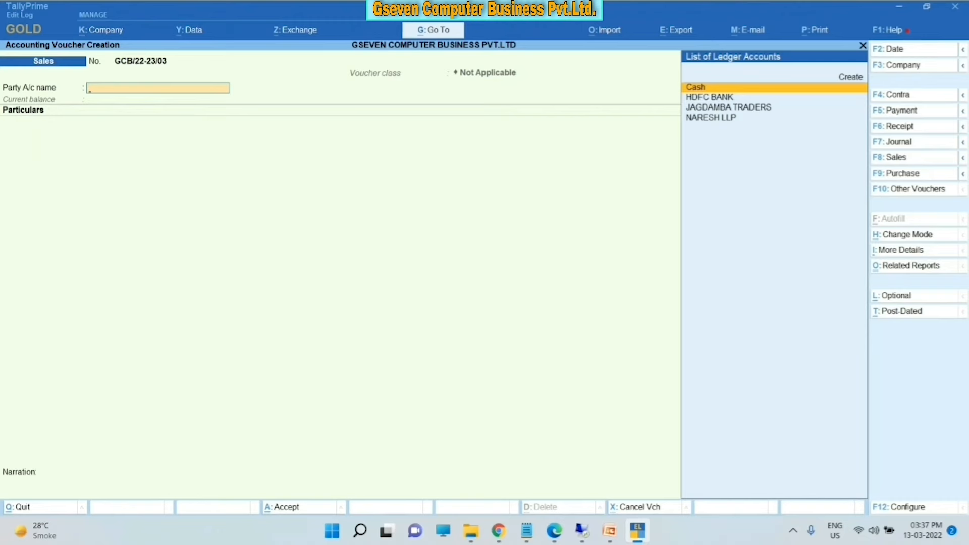
- Switch the blank sales voucher to Item Invoice mode, then back to Accounting Invoice
key(ctrl+h)
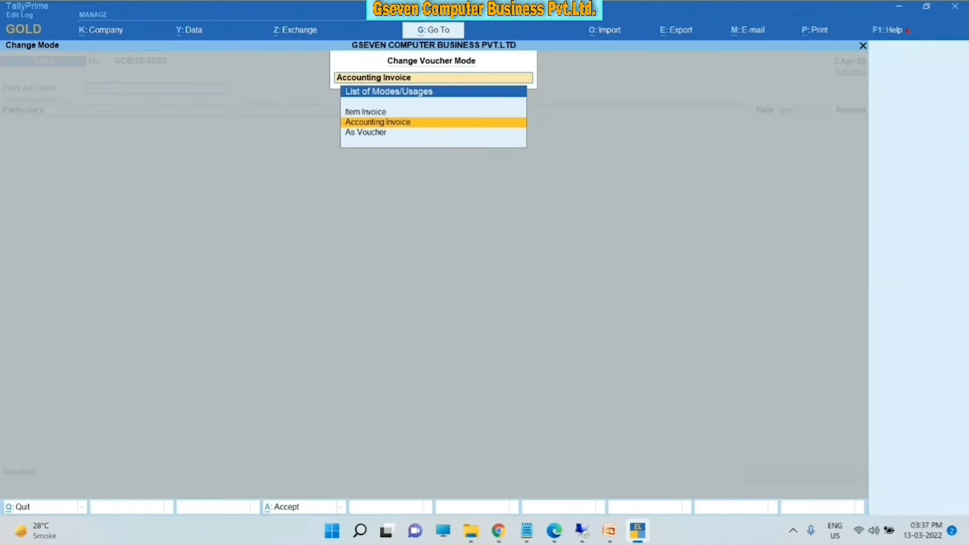
key(Up)
key(Return)
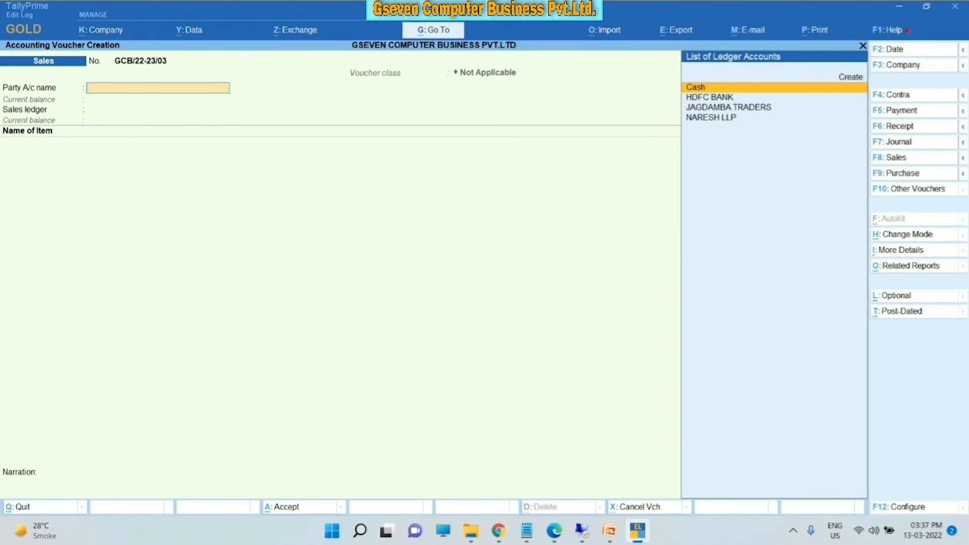
key(ctrl+h)
key(Down)
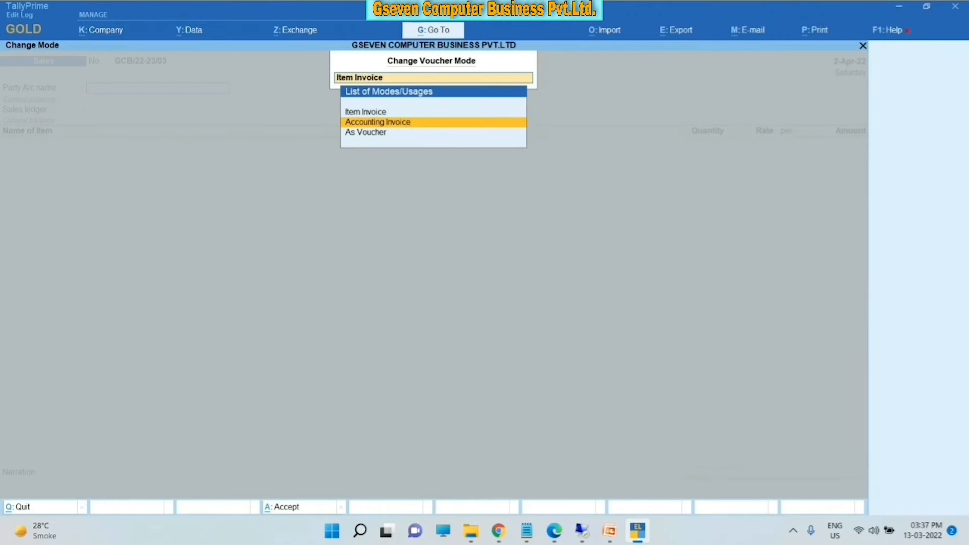
key(Return)
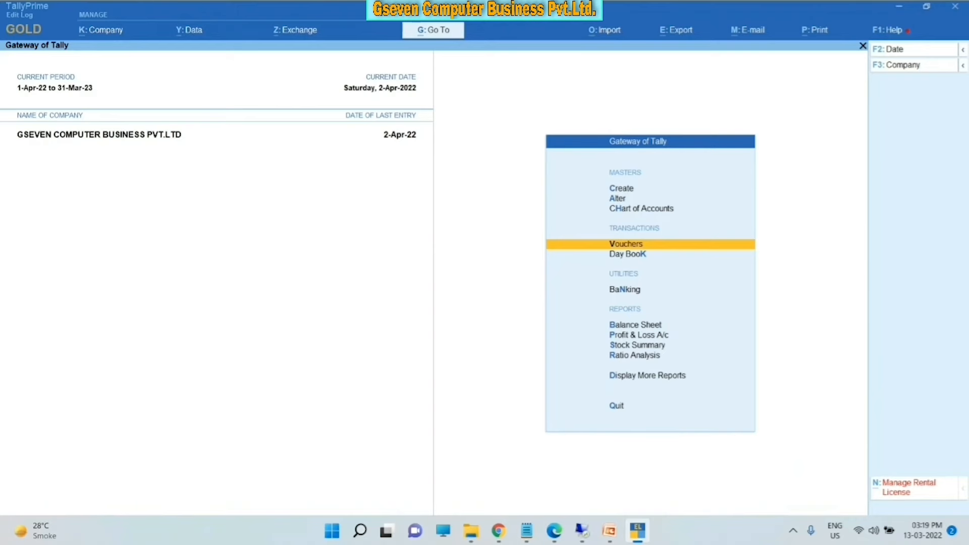
- Start voucher entry as Payment voucher No. 1 dated 2-Apr-22
key(Return)
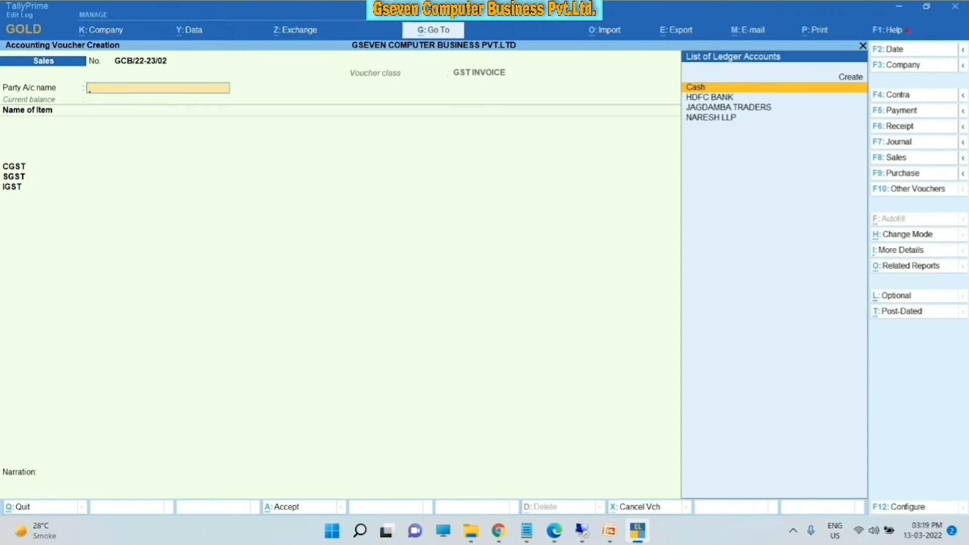
key(F5)
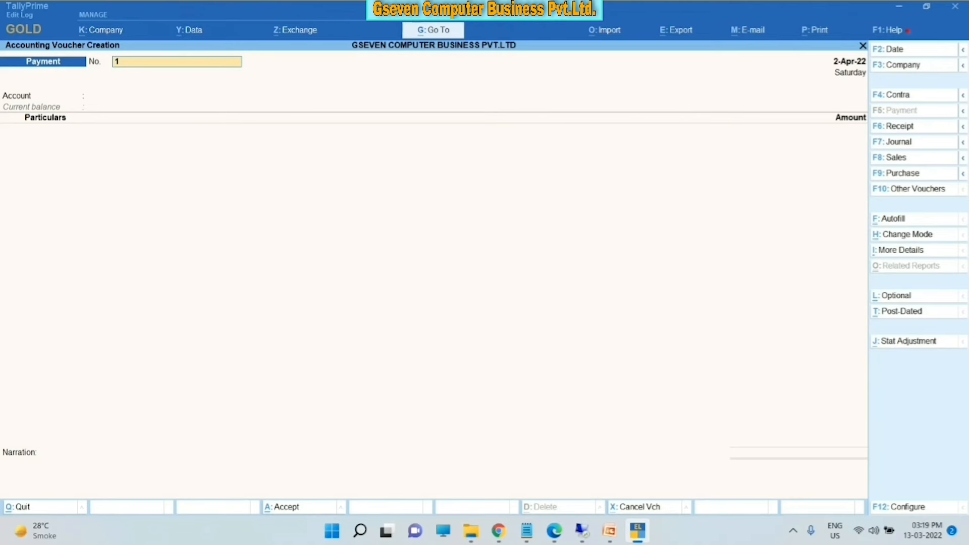
- Set HDFC BANK as the paying account
key(Return)
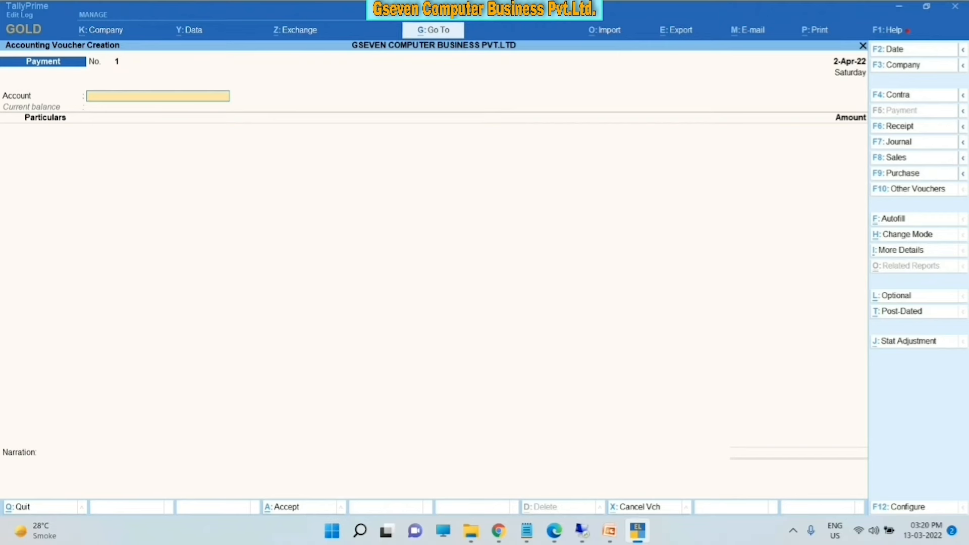
text(c)
key(BackSpace)
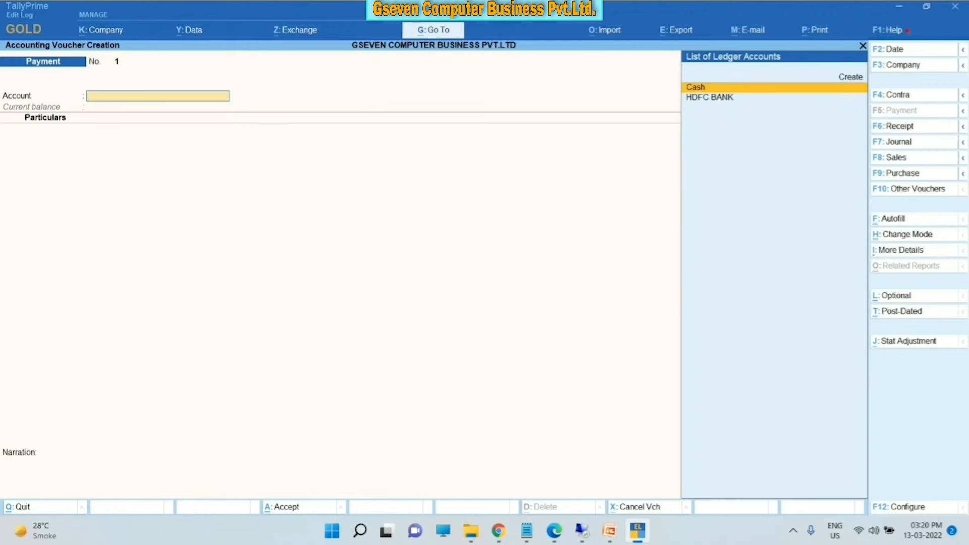
key(Down)
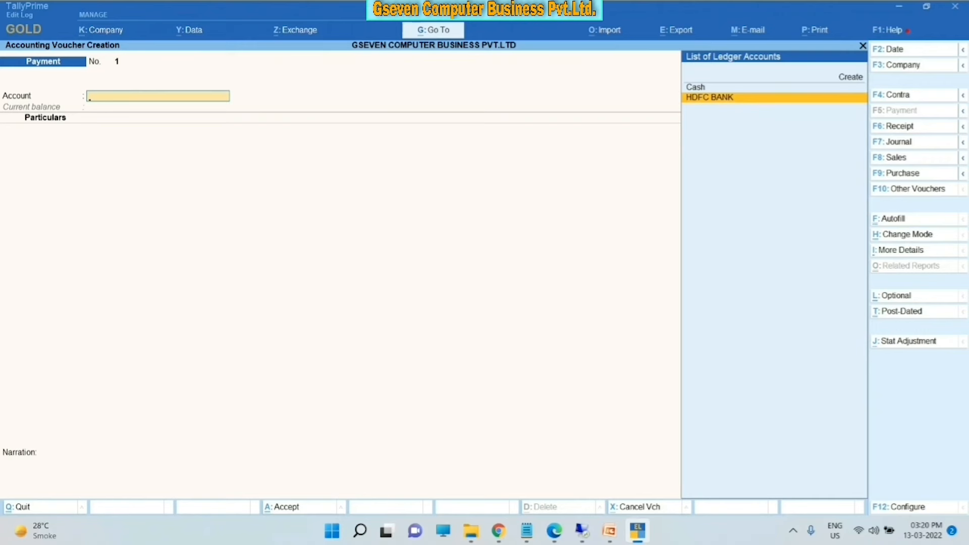
key(Return)
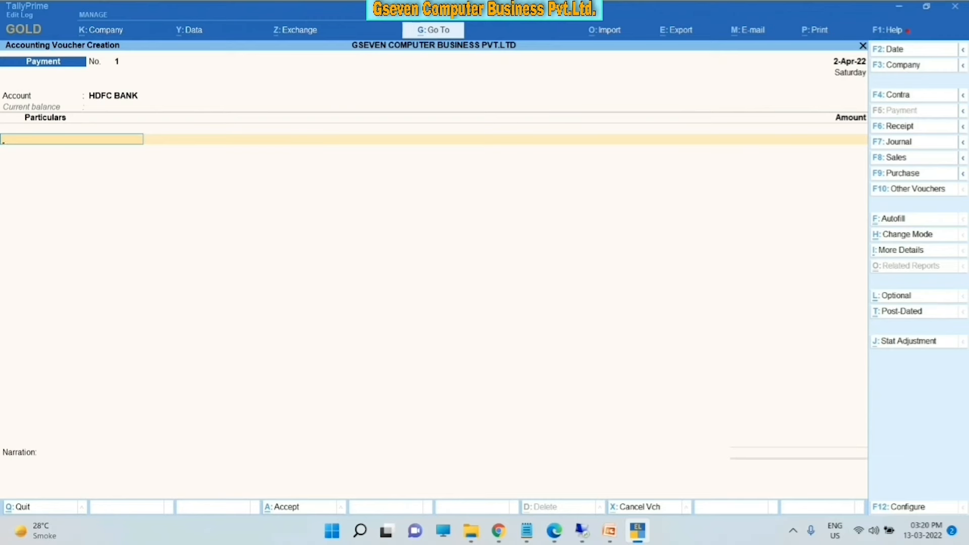
- Enter JAGDAMBA TRADERS under Particulars with an amount of 7,000
text(A)
key(BackSpace)
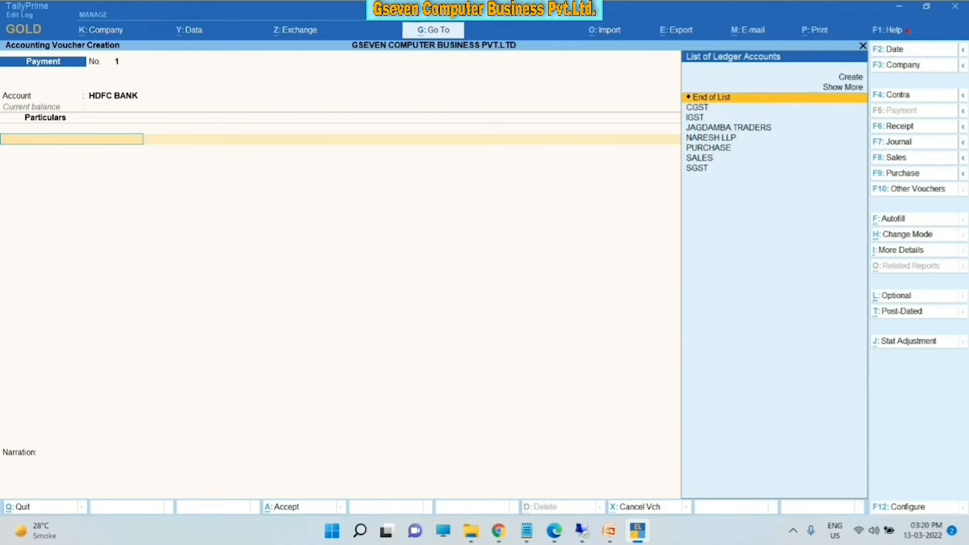
key(Down)
key(Down)
key(Down)
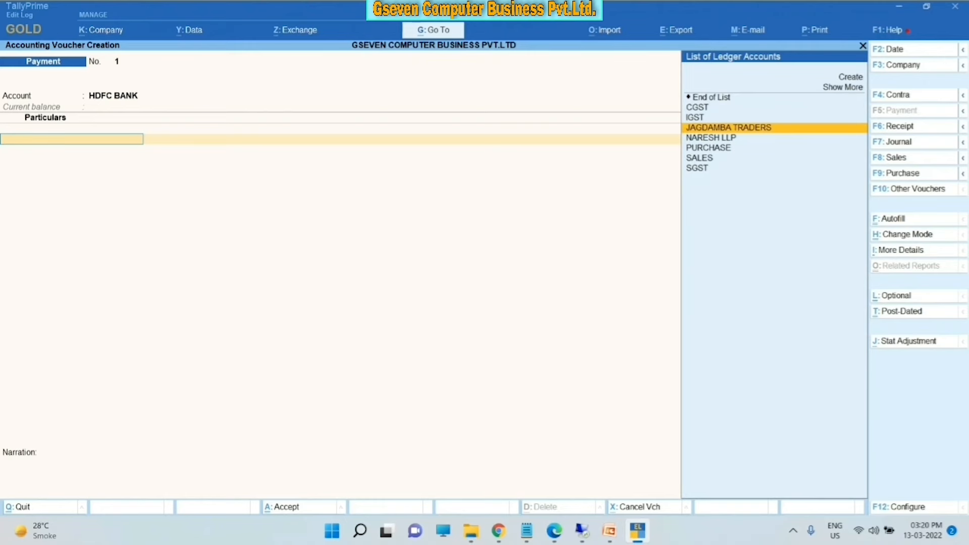
key(Return)
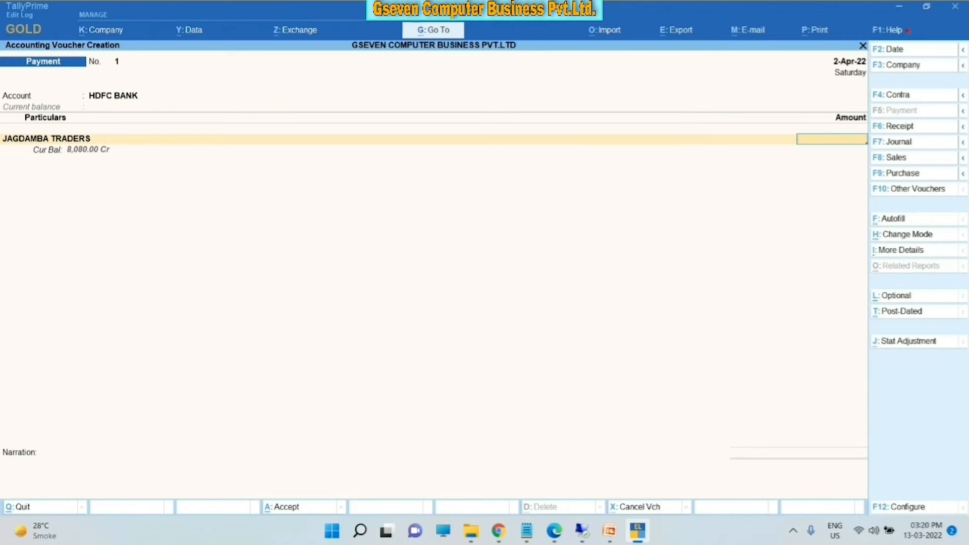
text(7000)
key(Return)
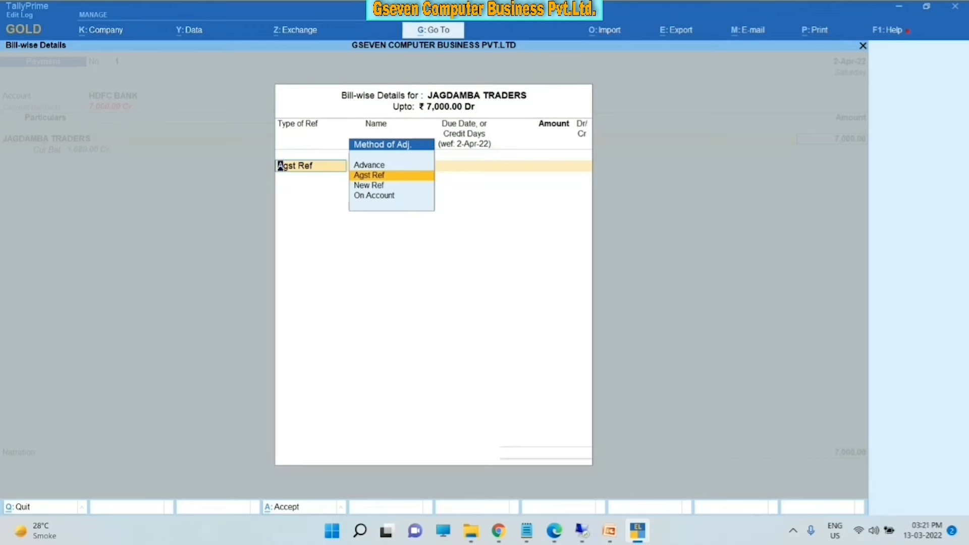
- Adjust the 7,000.00 as Agst Ref against JAGDAMBA TRADERS' pending bill 1234
key(Return)
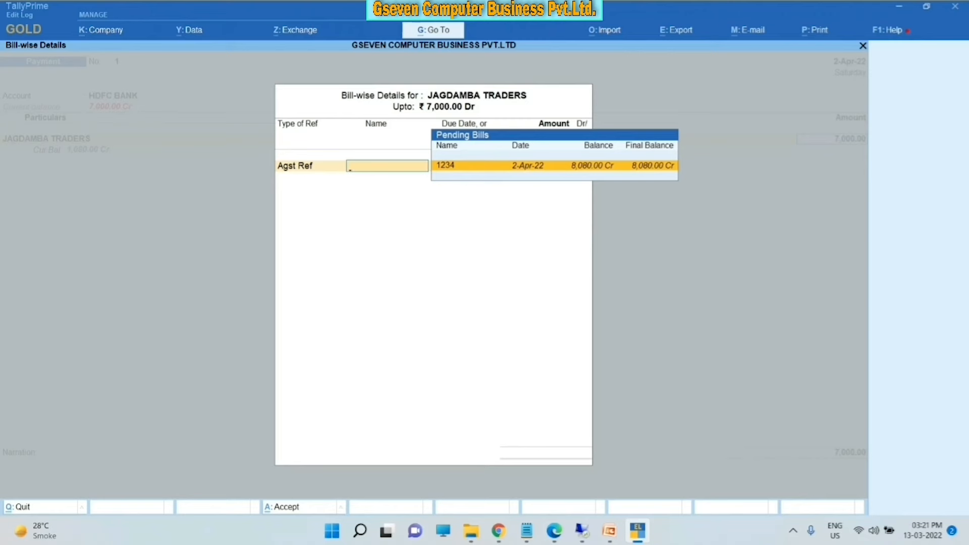
key(Return)
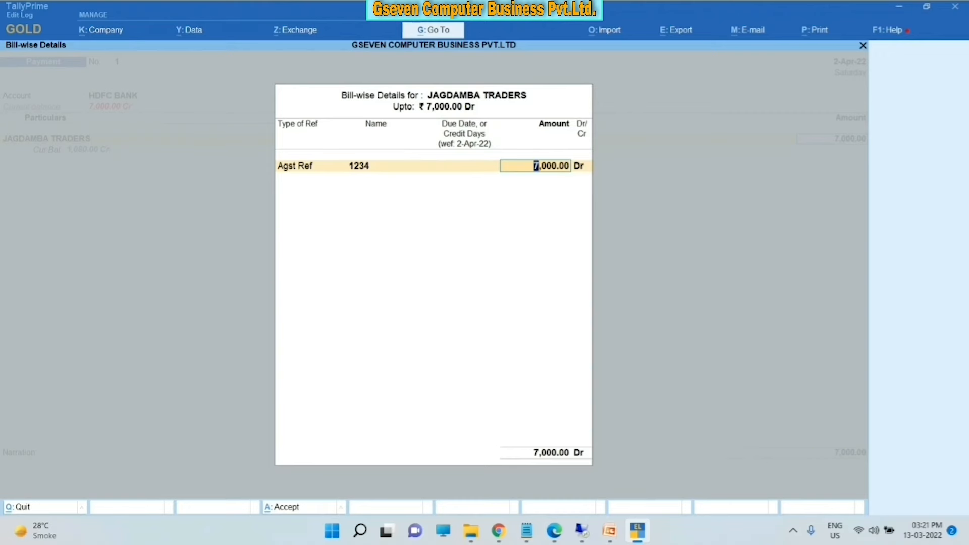
key(Return)
key(Return)
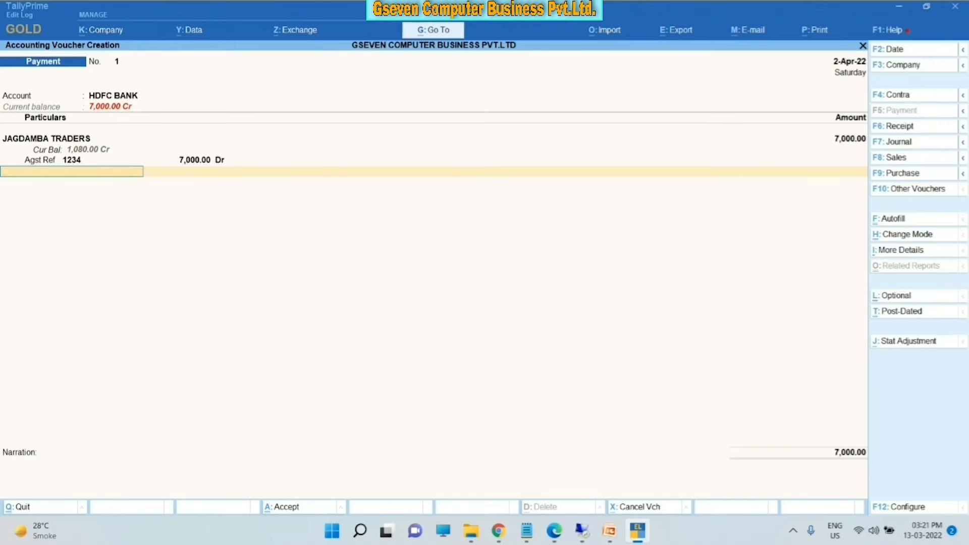
- Choose Cheque as the transaction type in HDFC BANK's bank allocation
key(Return)
key(Return)
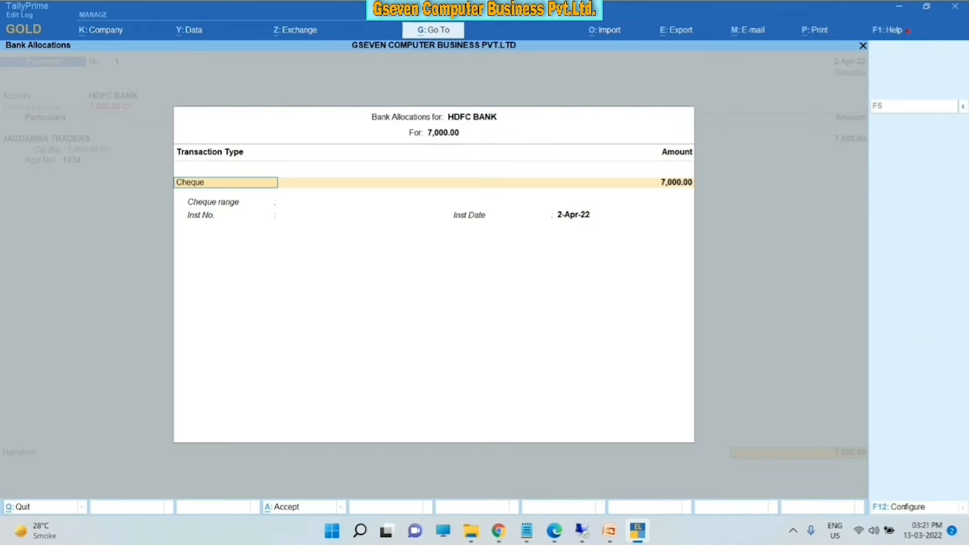
key(Return)
key(BackSpace)
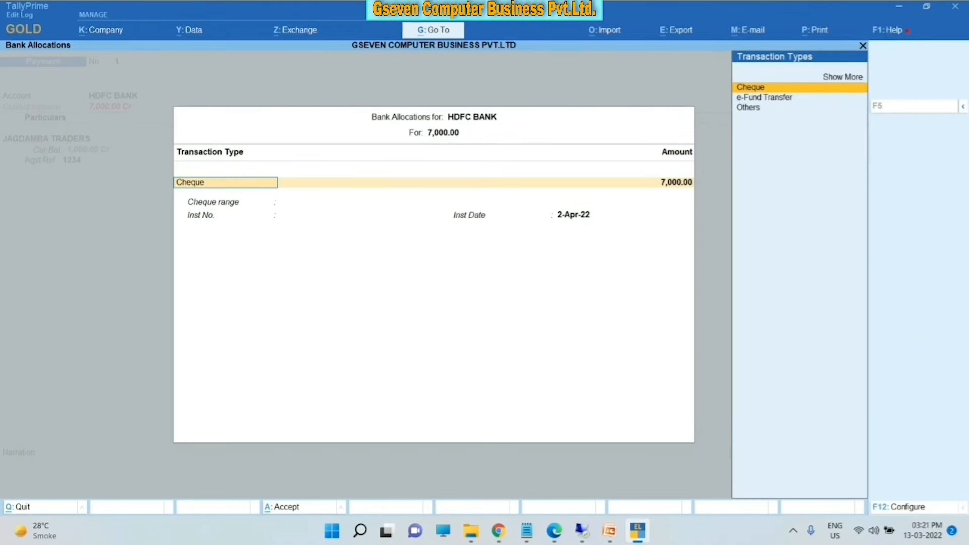
key(Down)
key(Down)
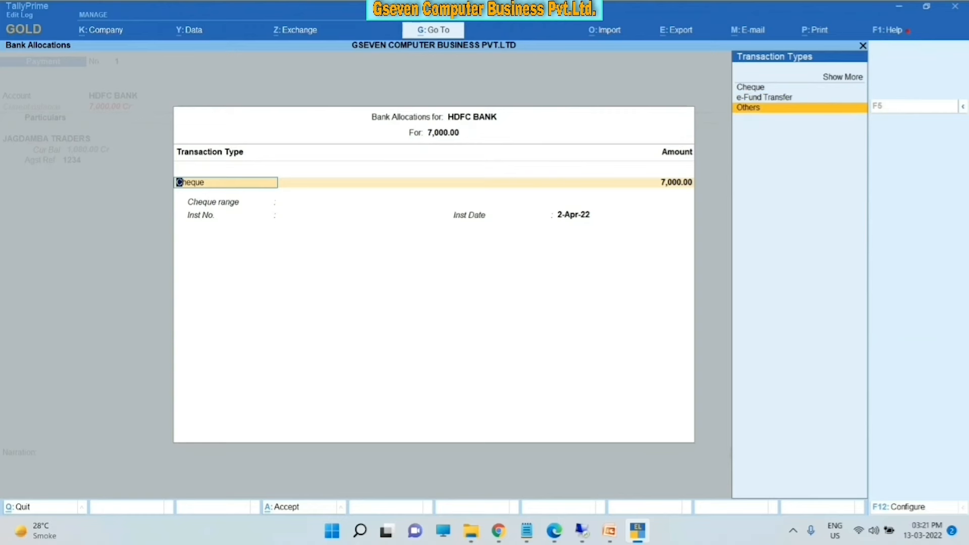
key(Up)
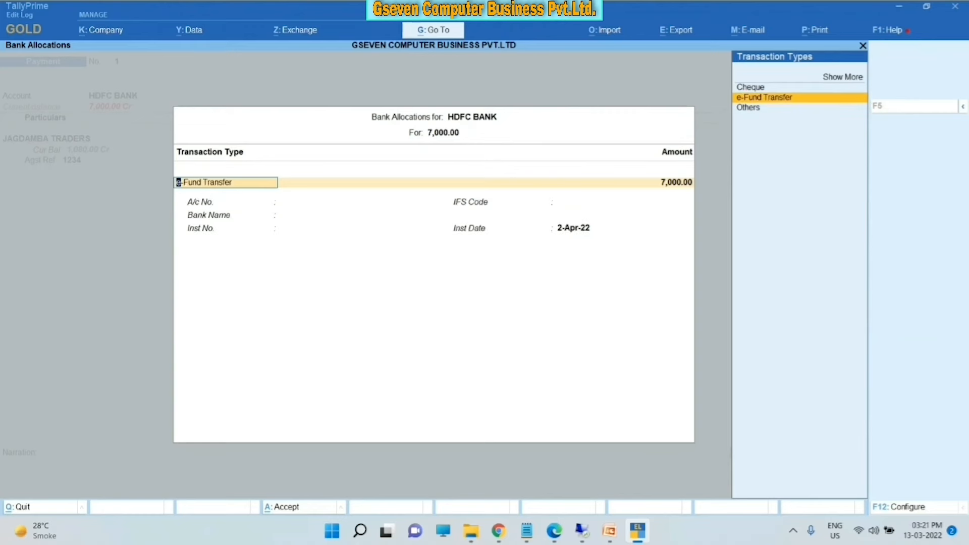
key(Up)
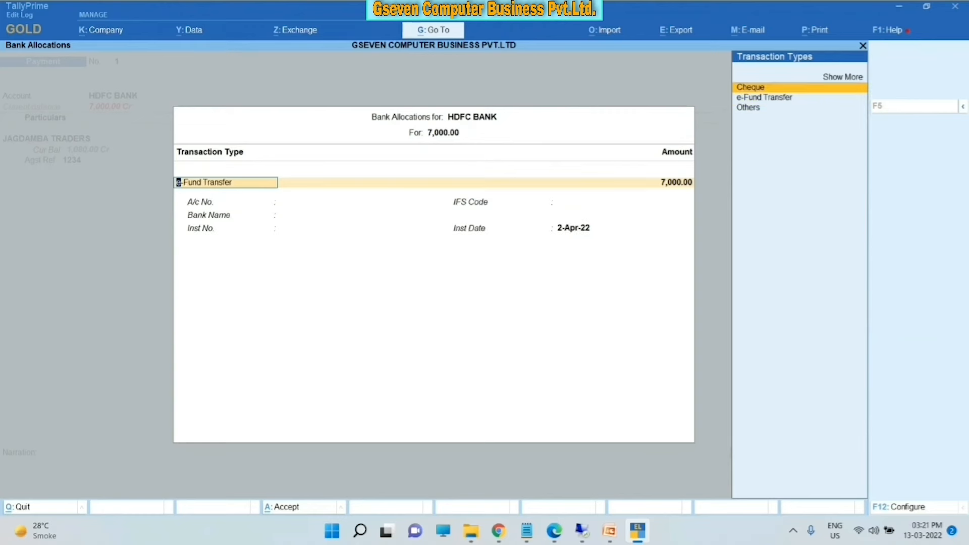
key(Return)
- Enter cheque number 123123 dated 2-Apr-22, keeping Not Applicable cheque range
key(Return)
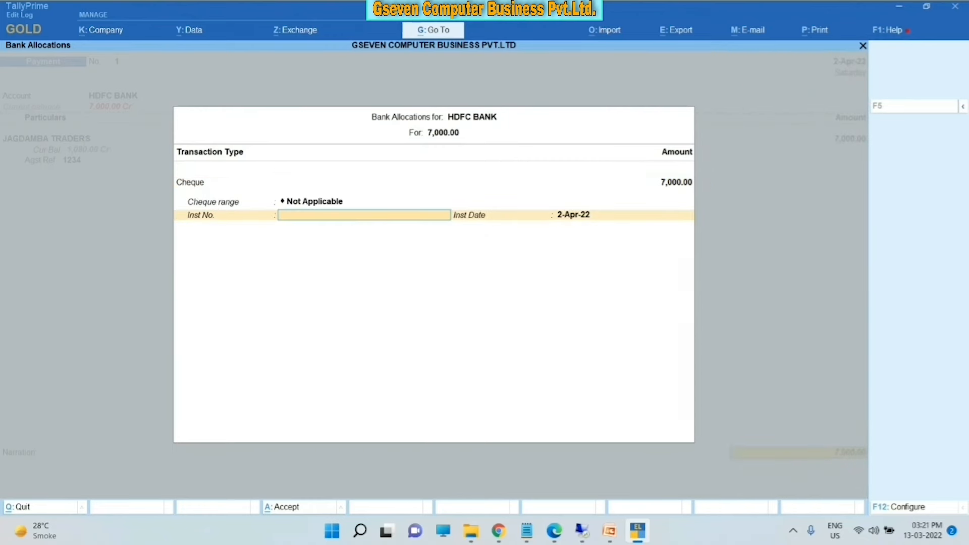
key(BackSpace)
key(Return)
text(123123)
key(Return)
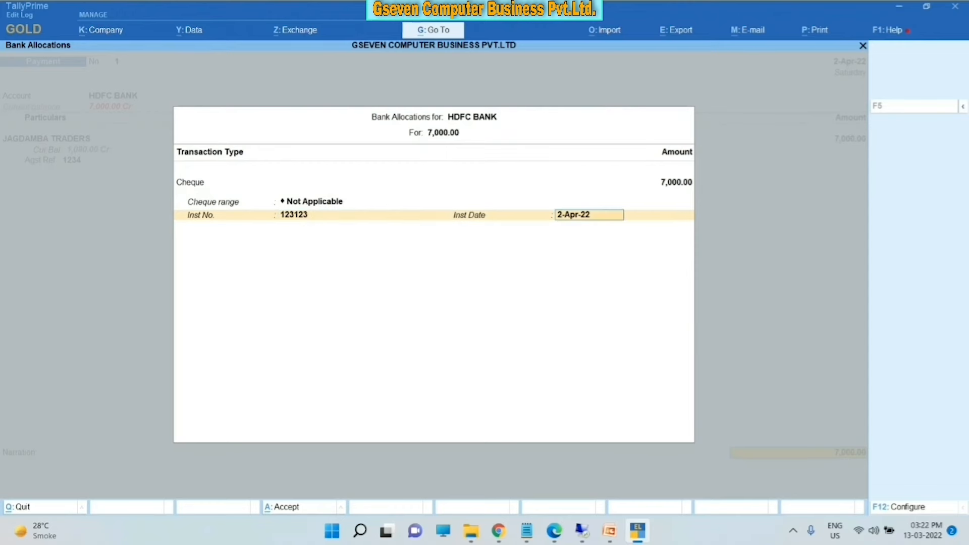
key(Return)
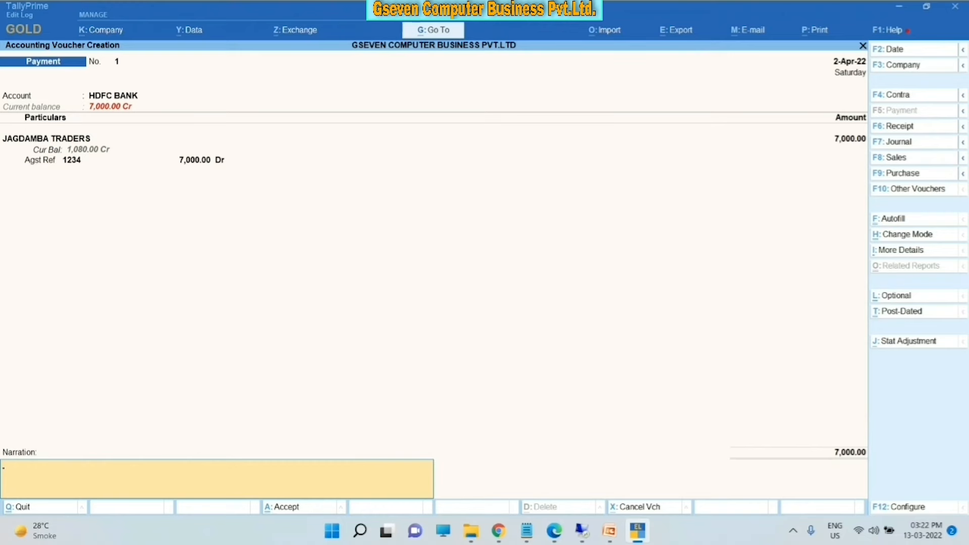
key(Return)
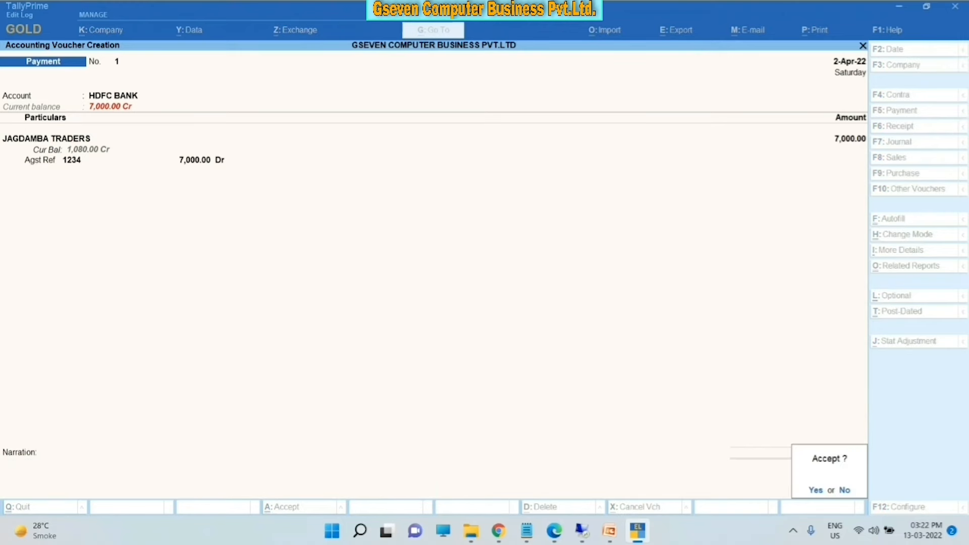
- Save the payment voucher and start a new Receipt voucher No. 1
key(Return)
key(Escape)
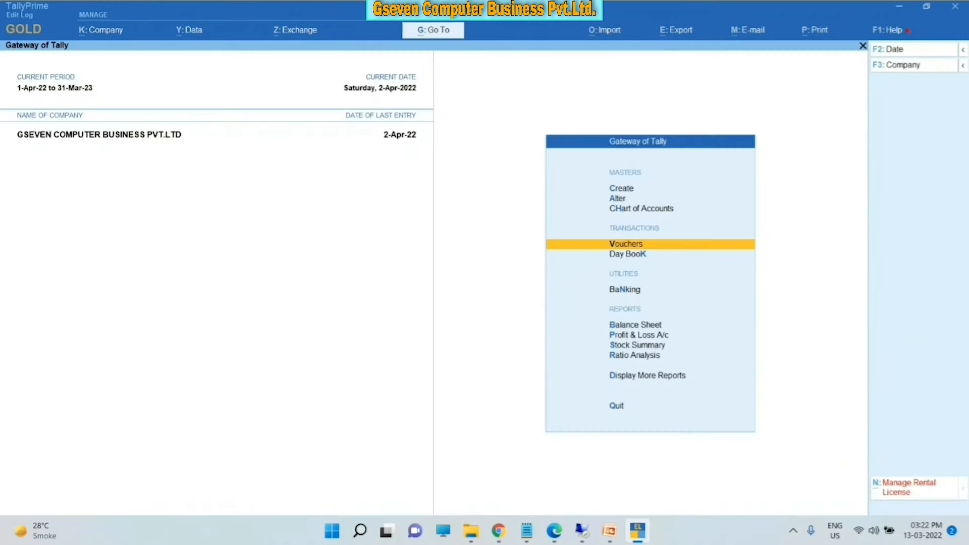
key(Escape)
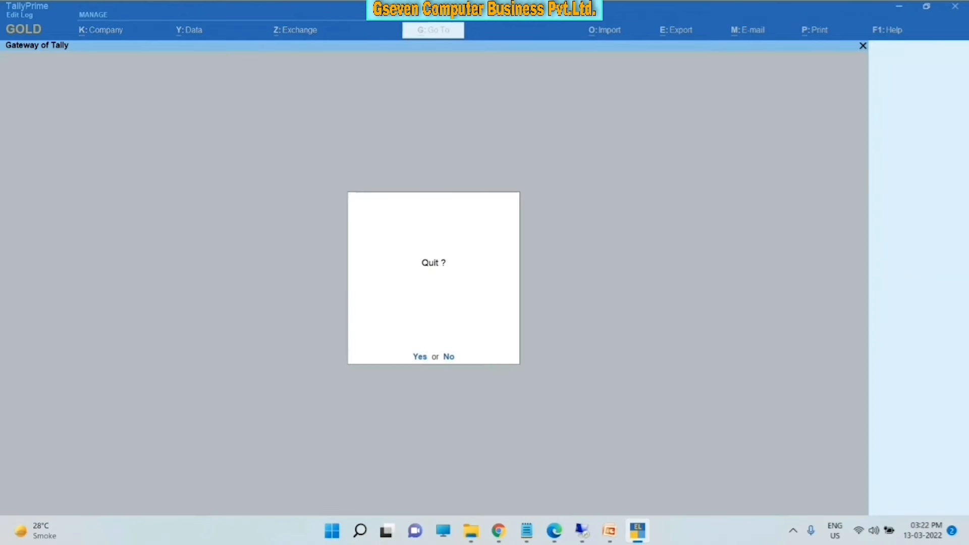
key(Escape)
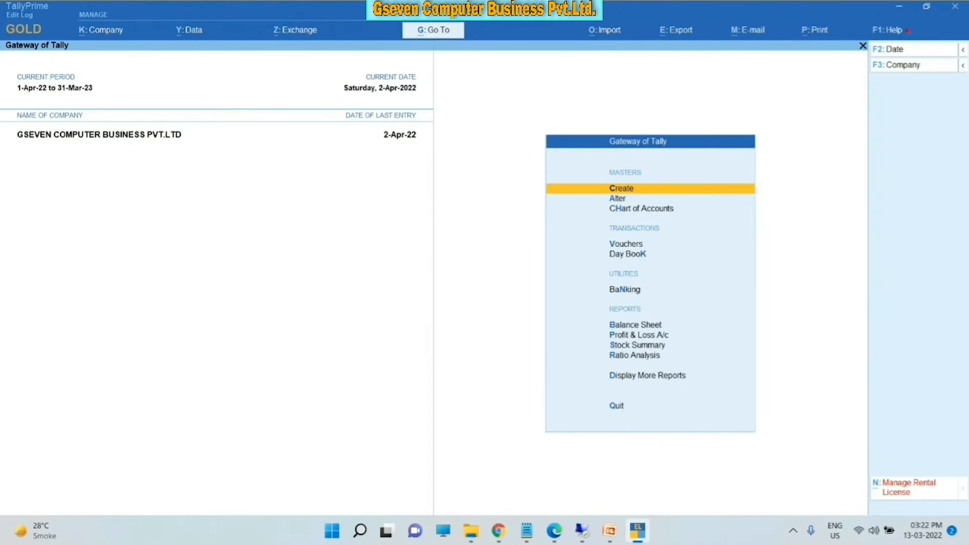
key(Down)
key(Down)
key(Down)
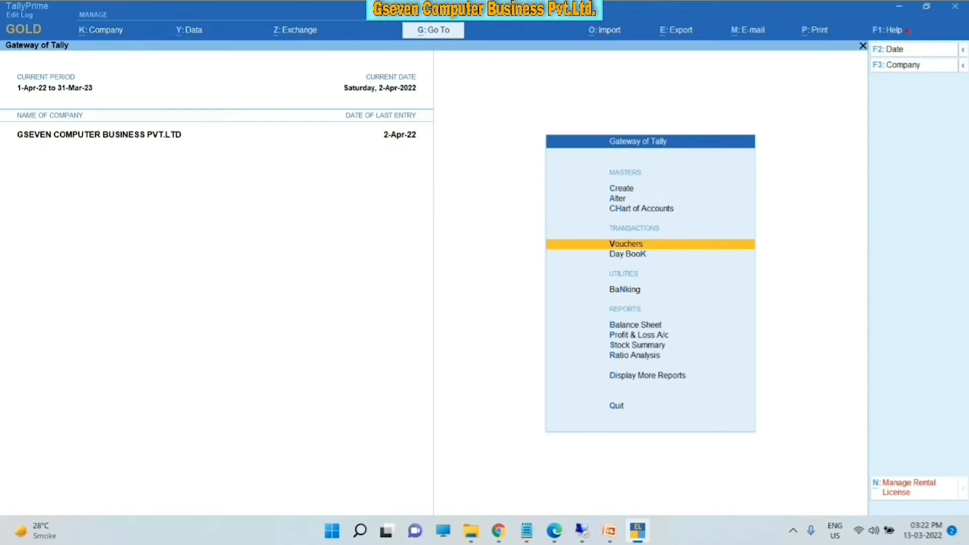
key(Return)
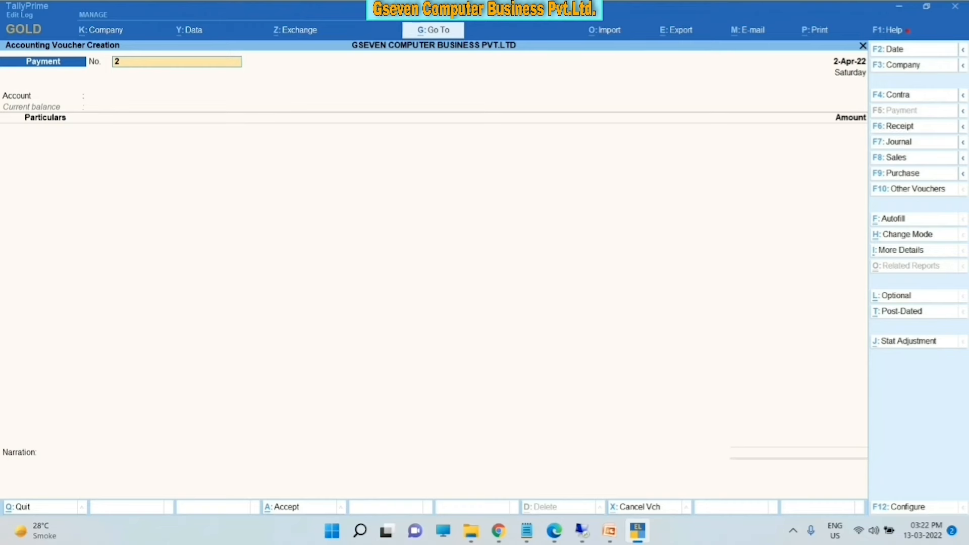
key(F6)
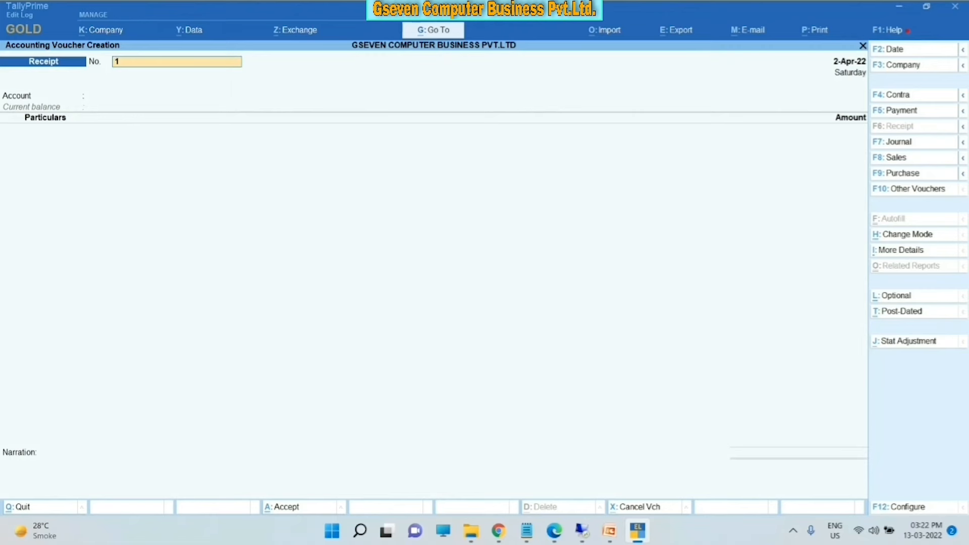
- Keep voucher number 1 and set HDFC BANK as the receiving account
key(Return)
text(A)
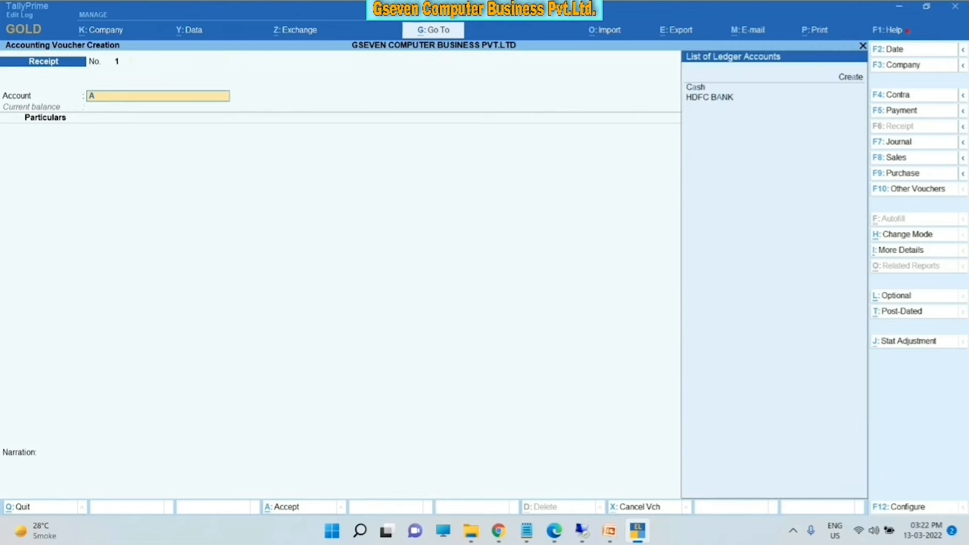
key(Down)
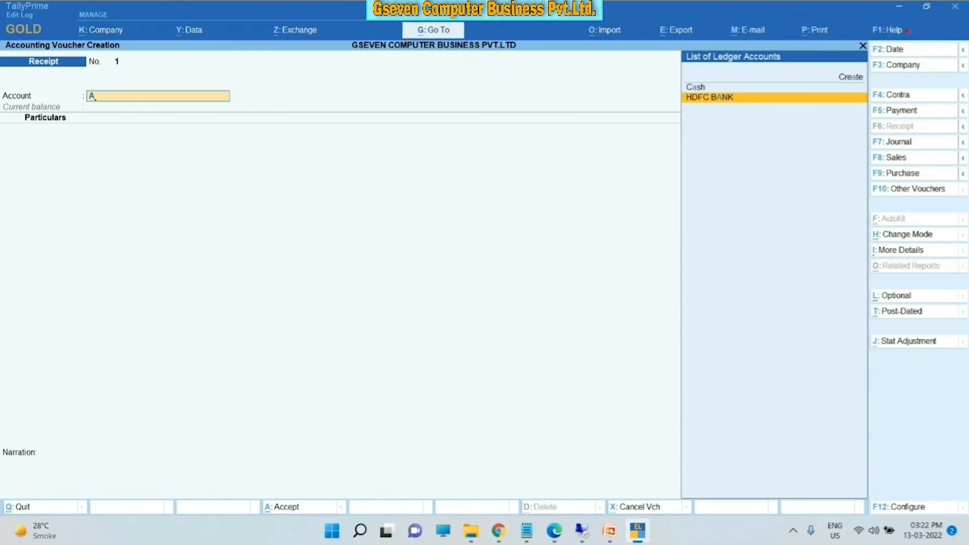
key(Return)
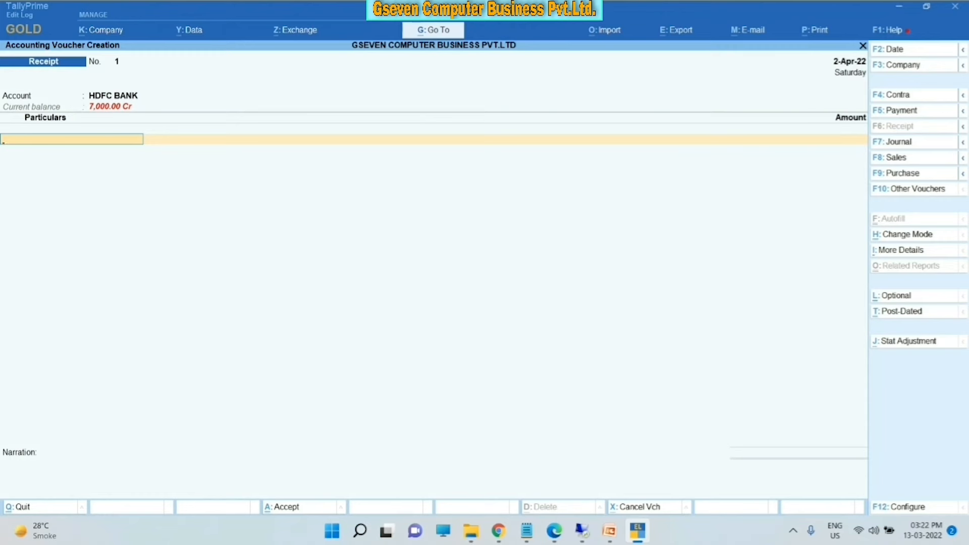
- Enter NARESH LLP under Particulars with a received amount of 9,000
text(A)
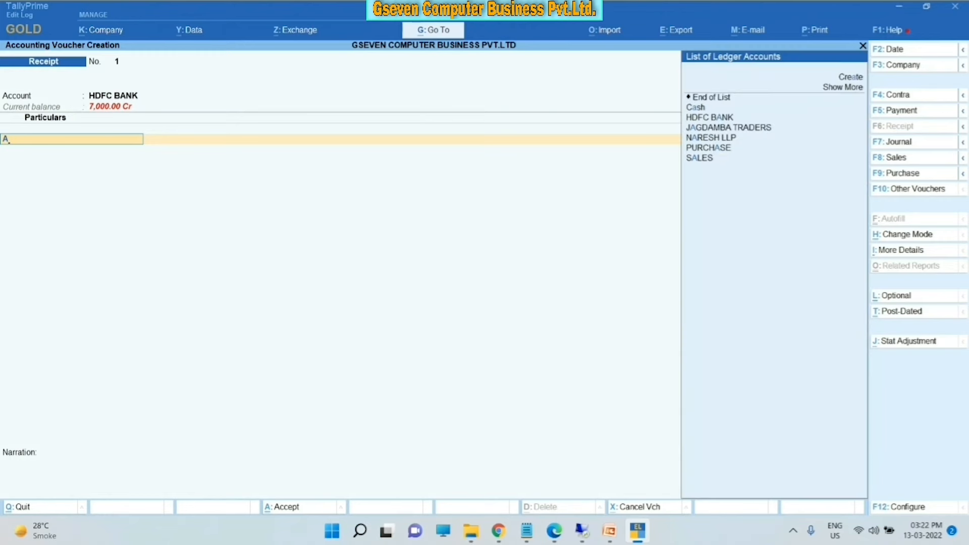
key(BackSpace)
key(Down)
key(Down)
key(Down)
key(Down)
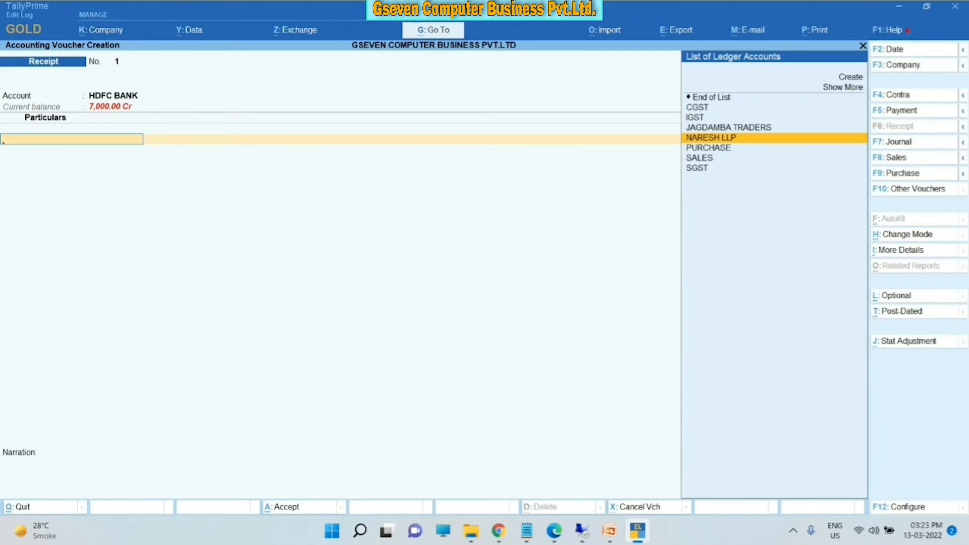
key(Return)
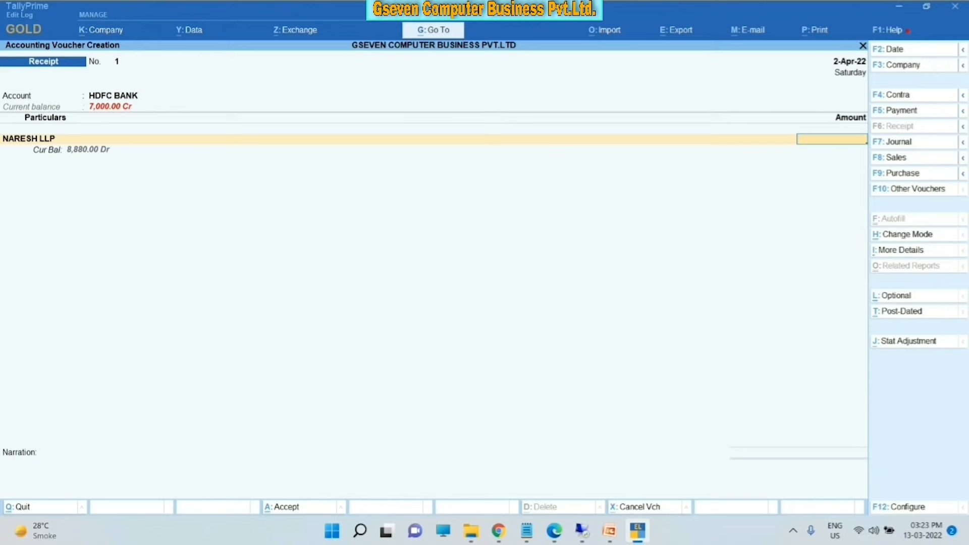
text(9000)
key(Return)
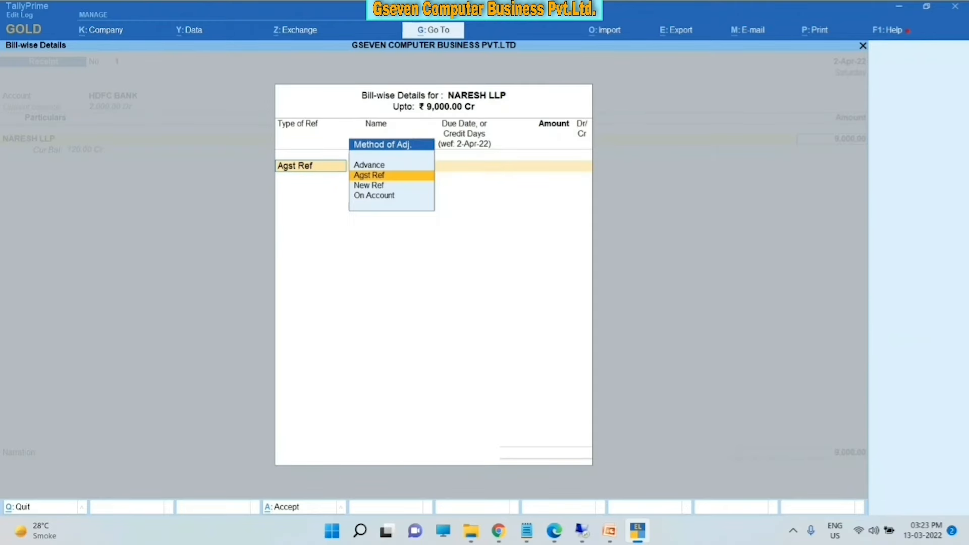
- Apply 8,880 against bill GCB/22-23/01 and the remaining 120 On Account
key(Return)
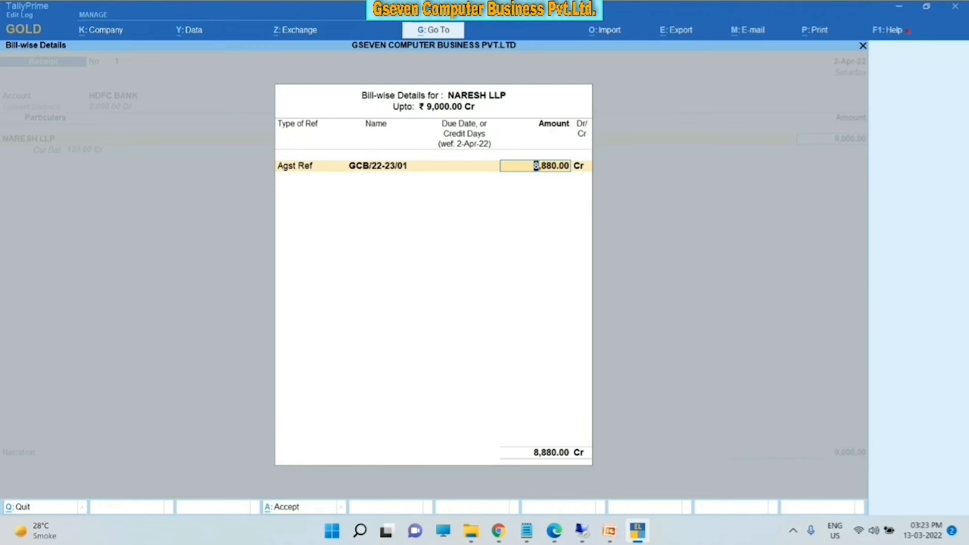
key(Return)
key(Return)
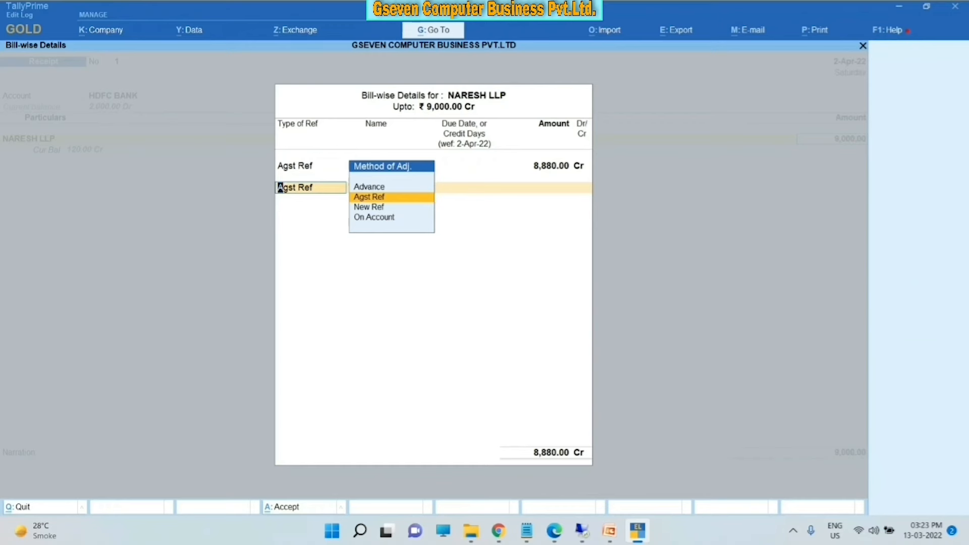
key(Down)
key(Down)
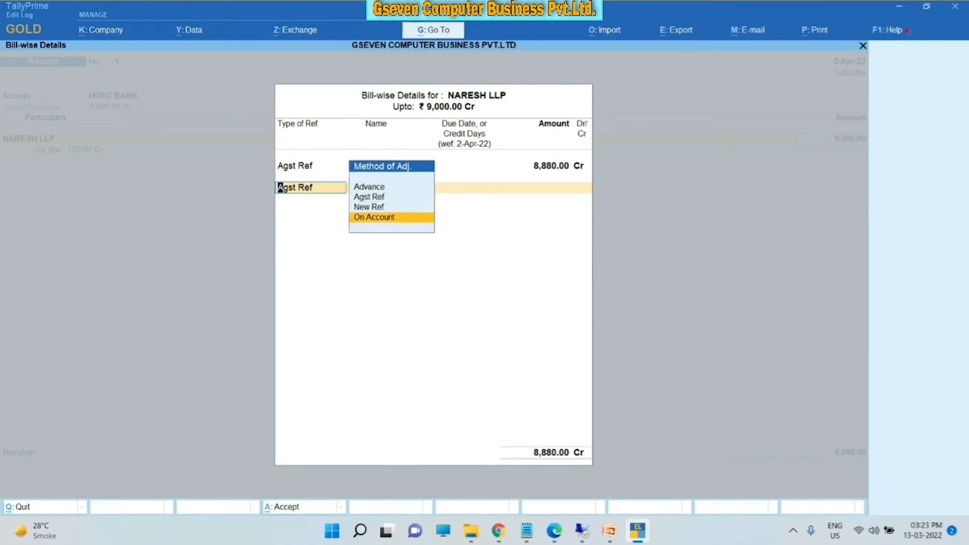
key(Return)
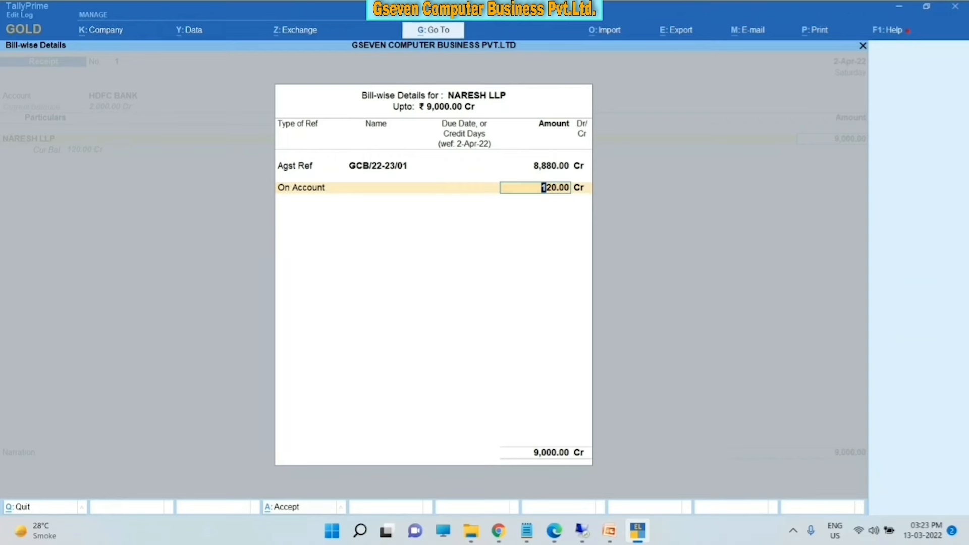
key(Return)
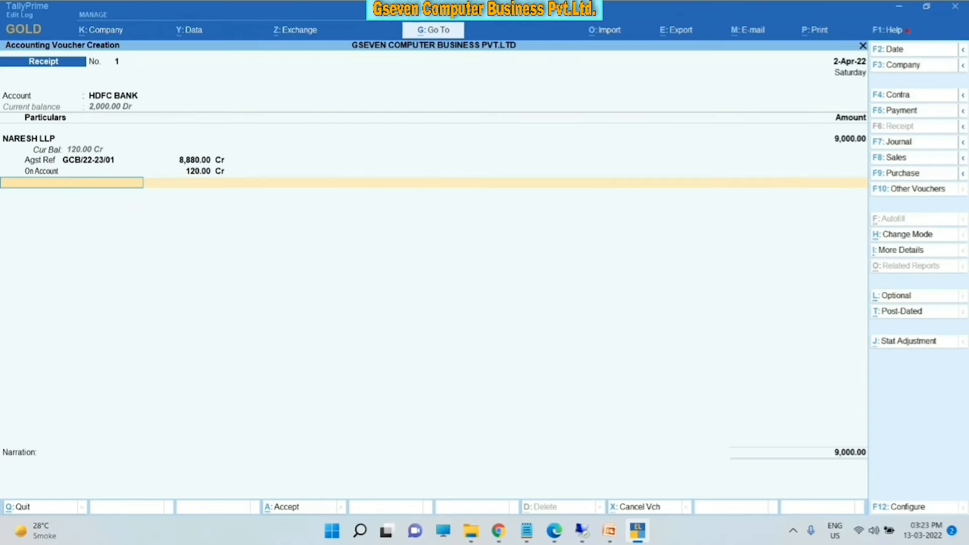
key(Return)
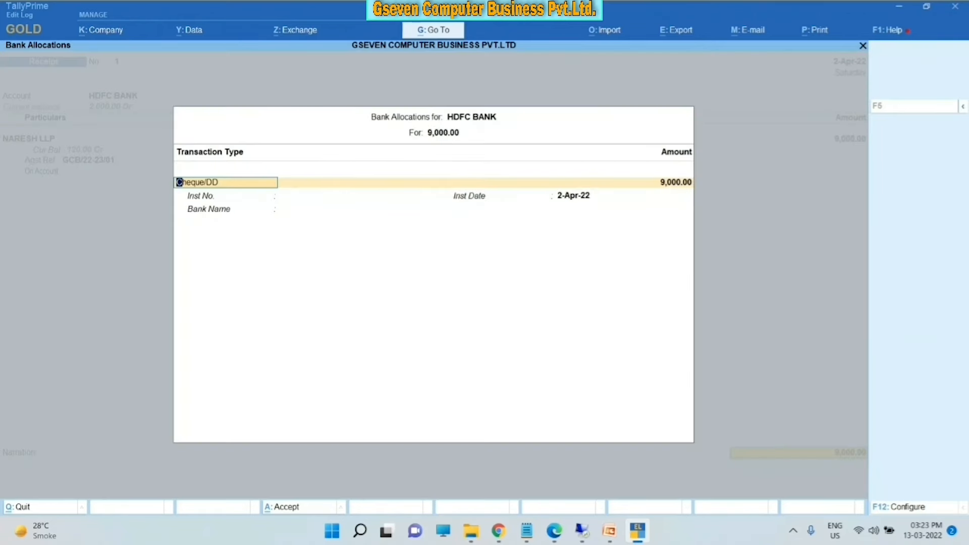
key(ctrl+a)
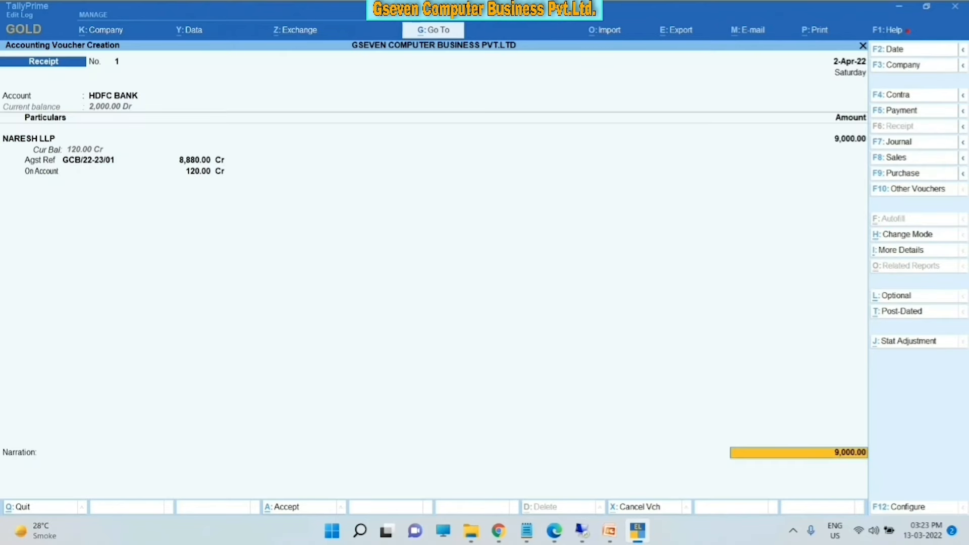
key(Return)
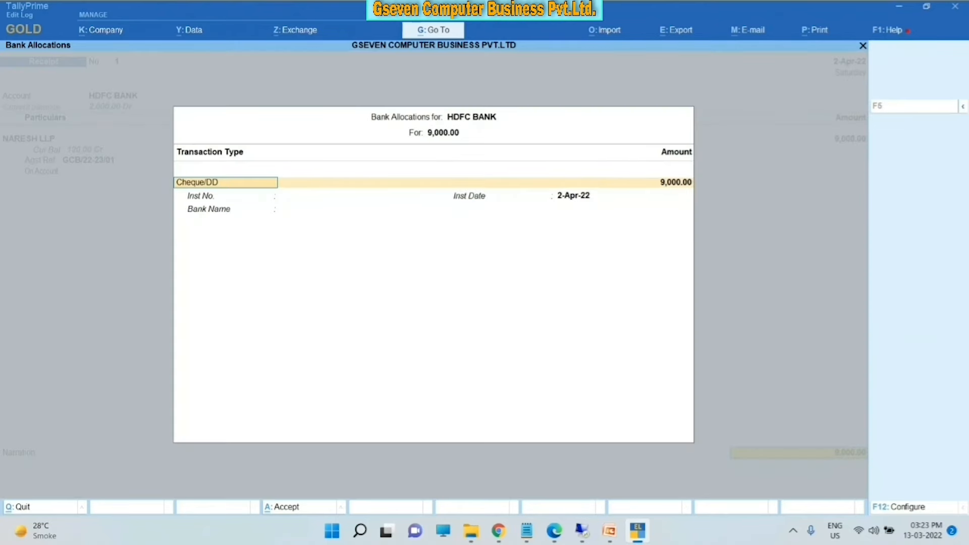
key(Down)
key(Down)
key(Return)
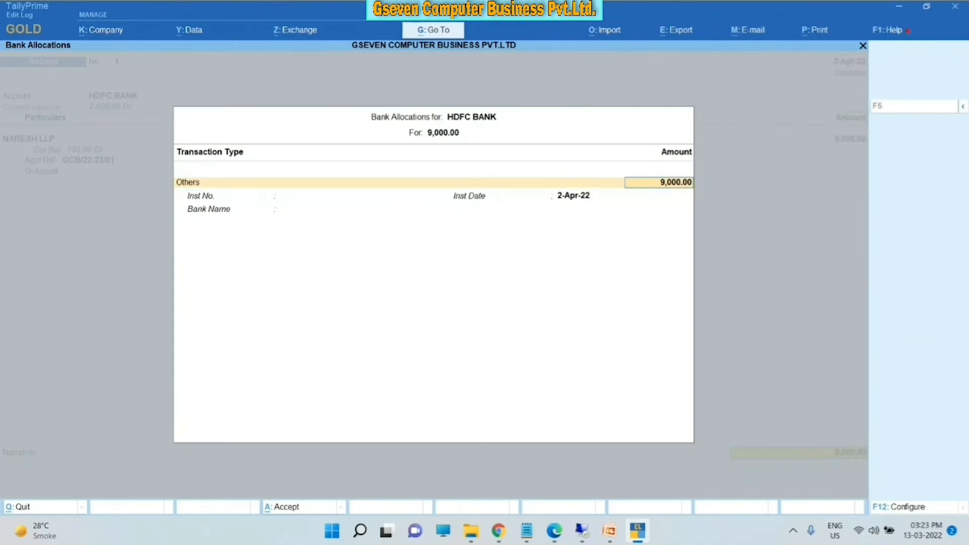
key(Return)
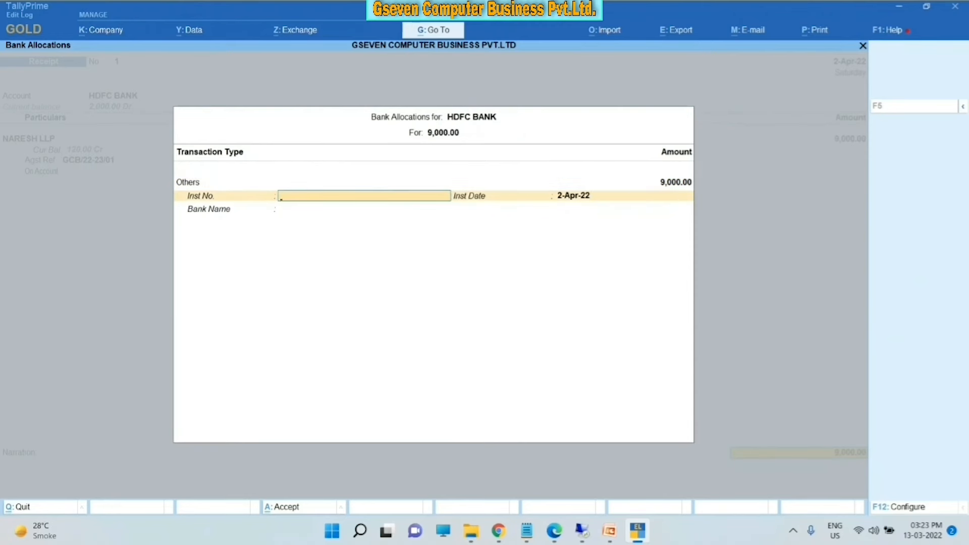
key(Return)
key(Return)
- Choose State Bank of India as the bank and save the receipt voucher
text(STATE)
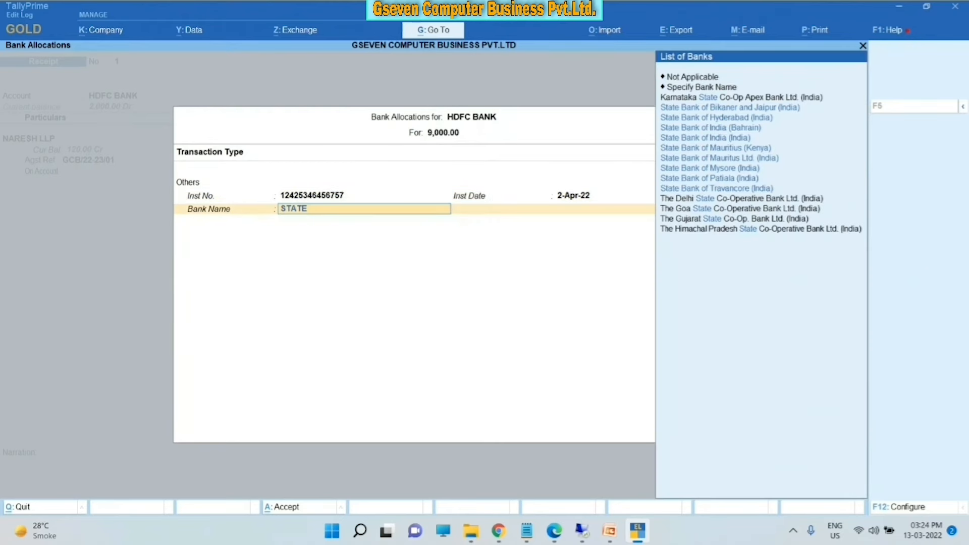
key(Down)
key(Down)
key(Down)
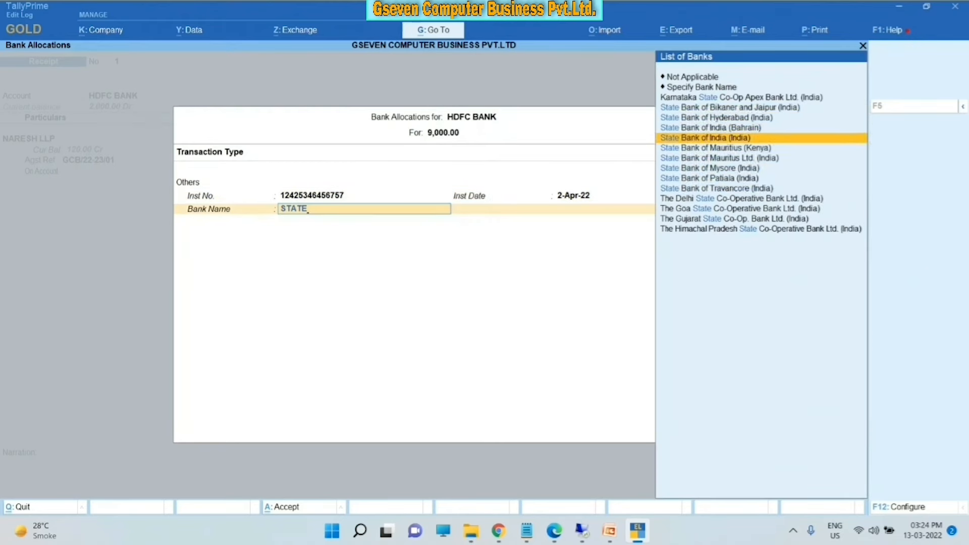
key(Return)
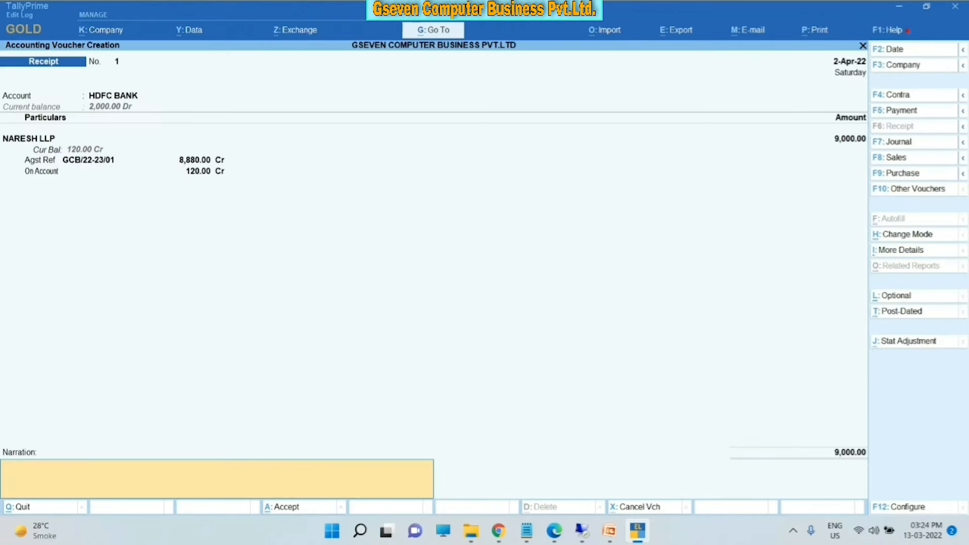
key(Return)
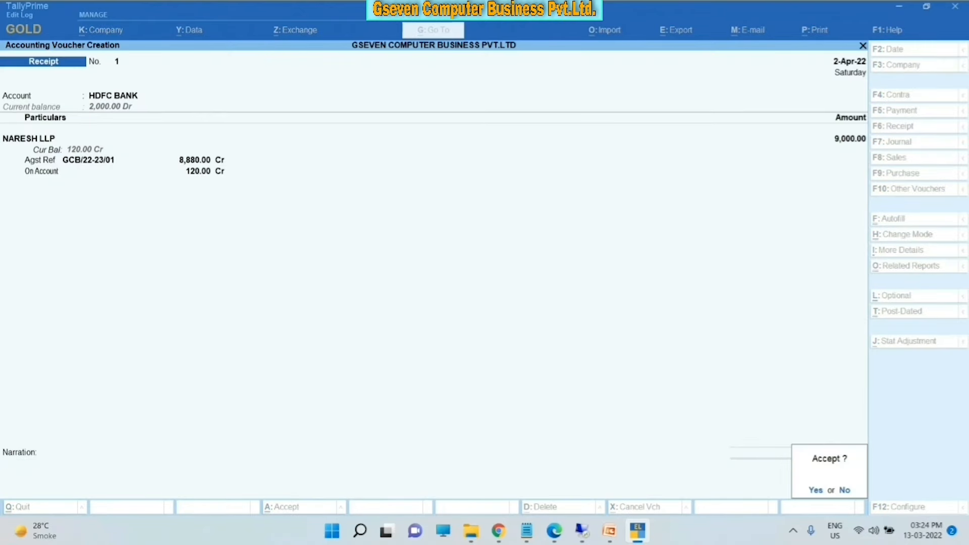
key(Return)
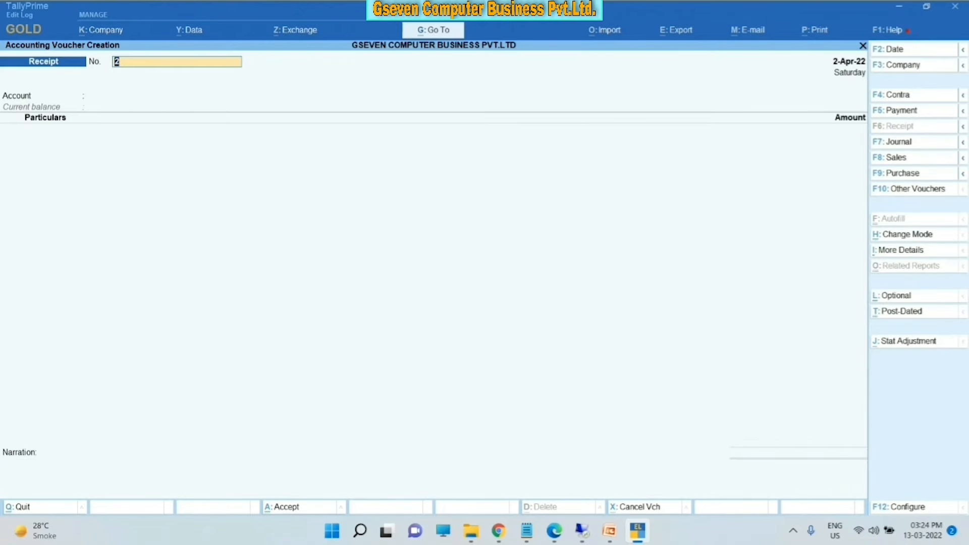
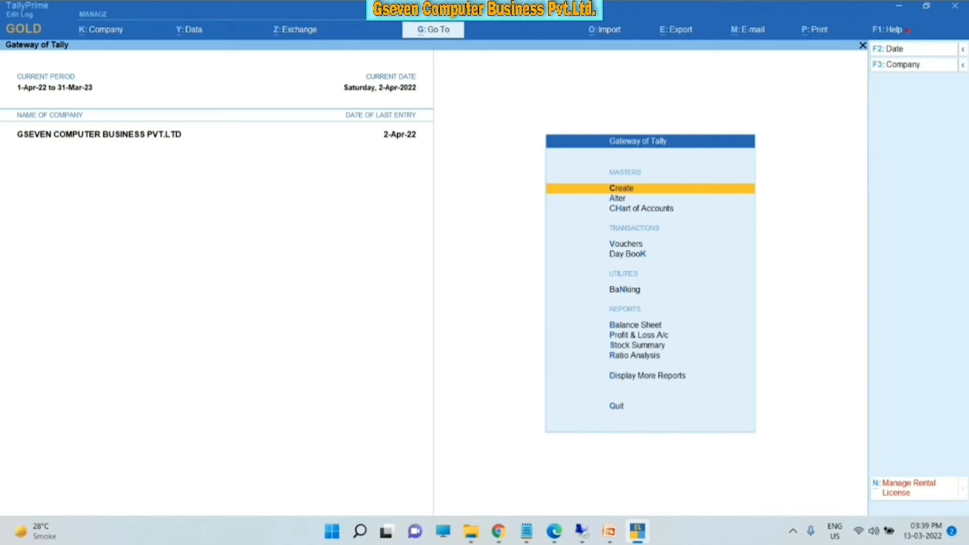
- Open the Statistics report from Display More Reports > Statements of Accounts
key(Up)
key(Up)
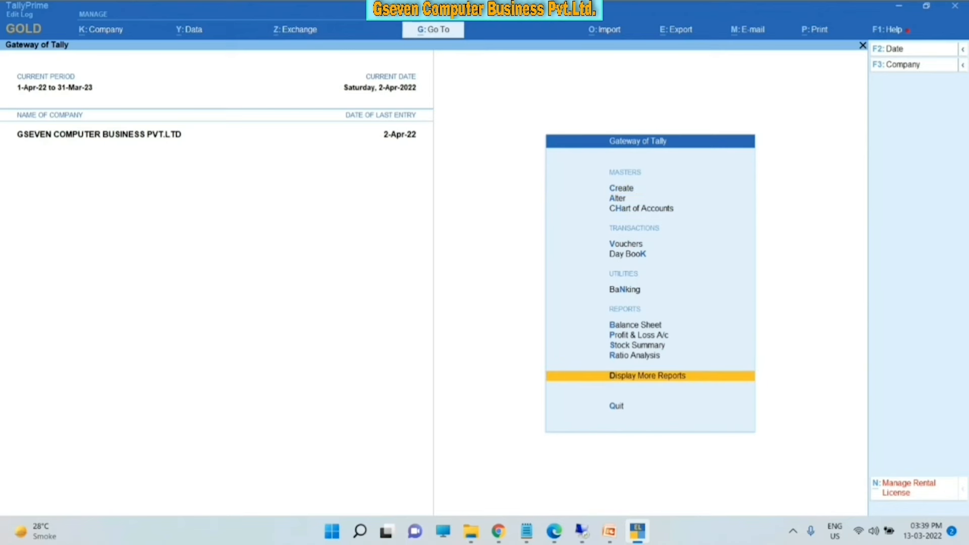
key(Return)
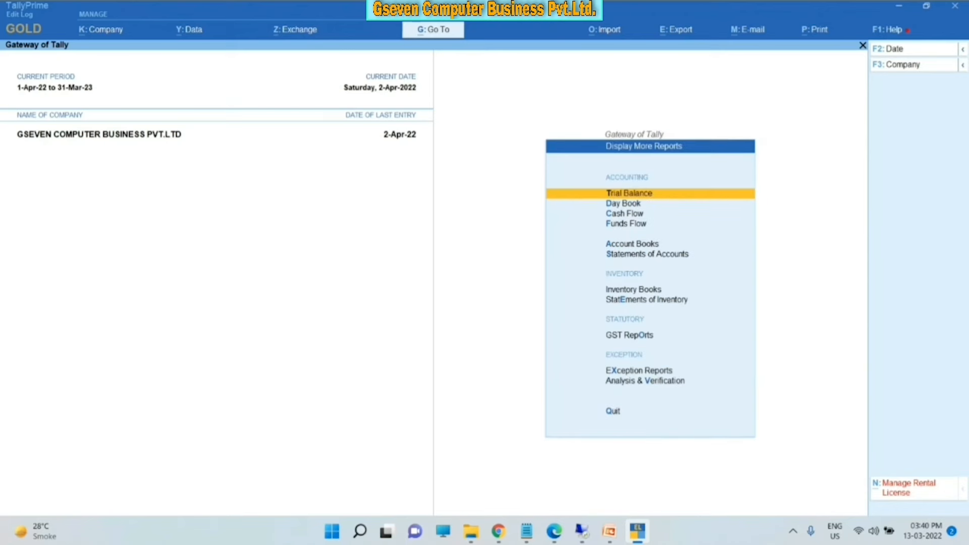
key(Down)
key(Down)
key(Down)
key(Down)
key(Down)
key(Return)
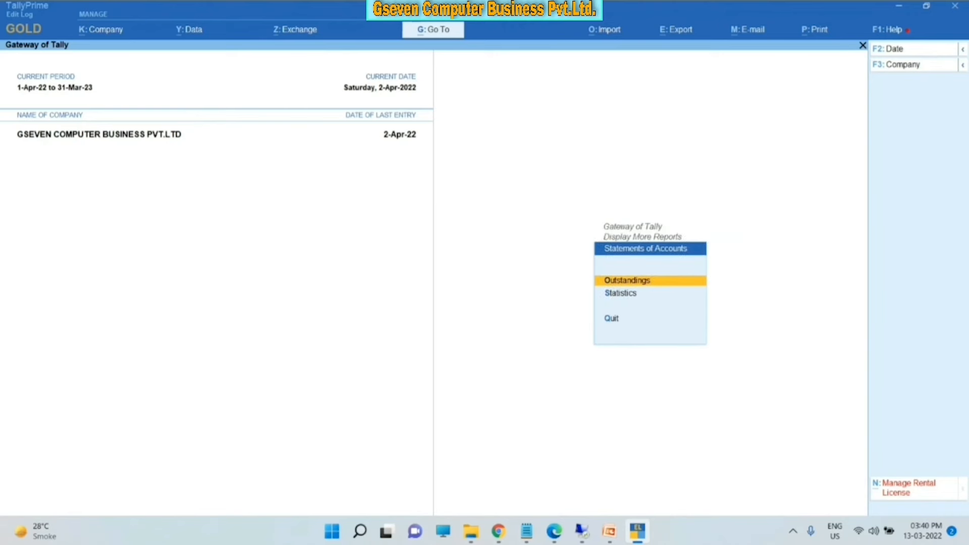
key(Down)
key(Return)
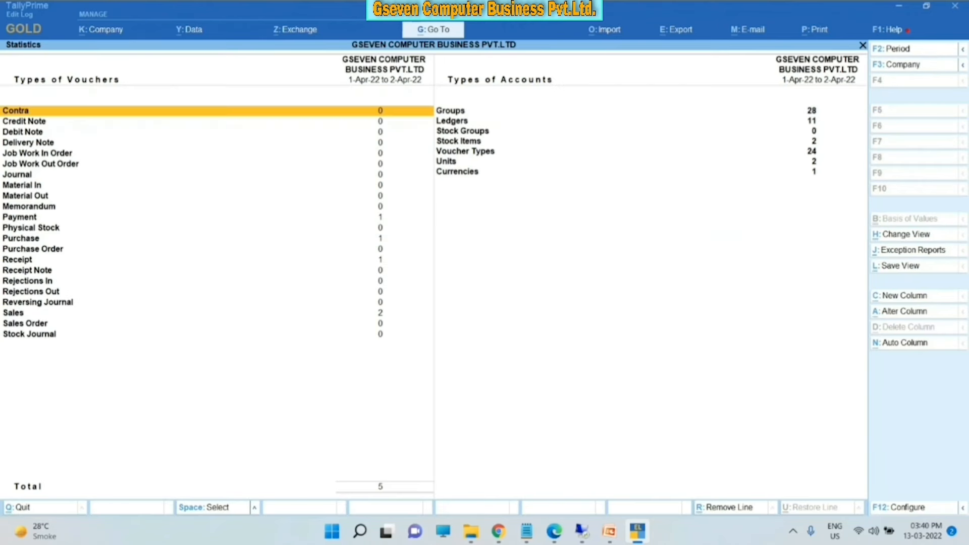
- Drill into Sales for April and open the first voucher, GCB/22-23/01, for alteration
key(Down)
key(Down)
key(Down)
key(Down)
key(Down)
key(Down)
key(Down)
key(Down)
key(Down)
key(Down)
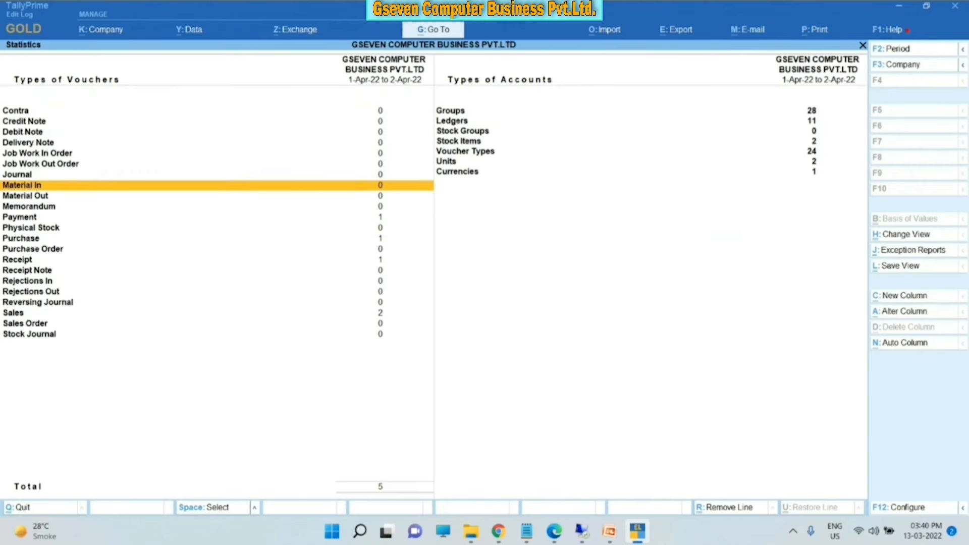
key(Down)
key(Down)
key(Down)
key(Down)
key(Down)
key(Down)
key(Down)
key(Down)
key(Down)
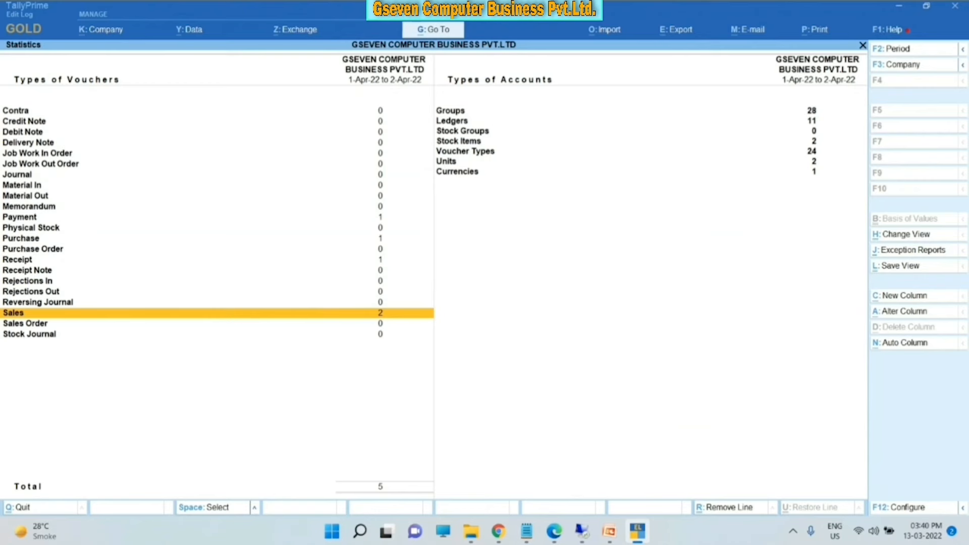
key(Return)
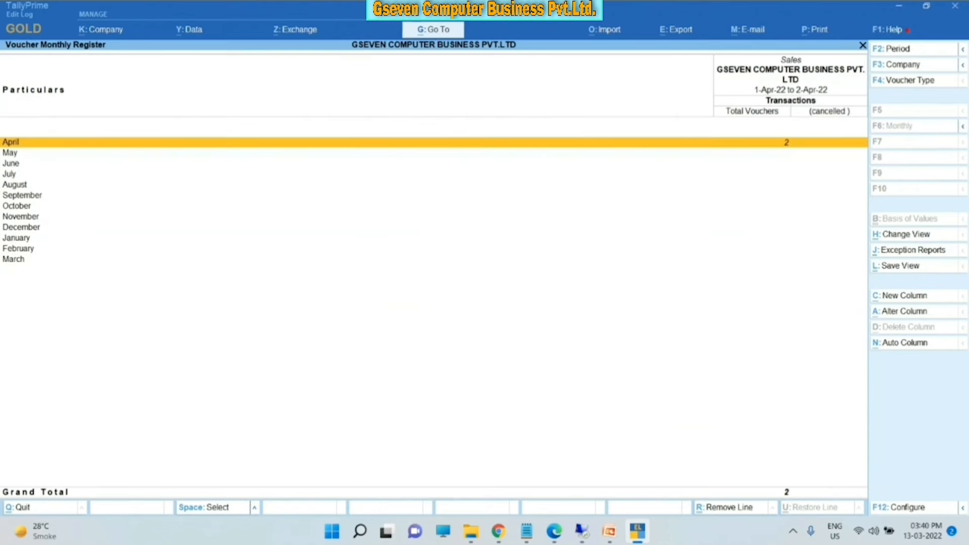
key(Return)
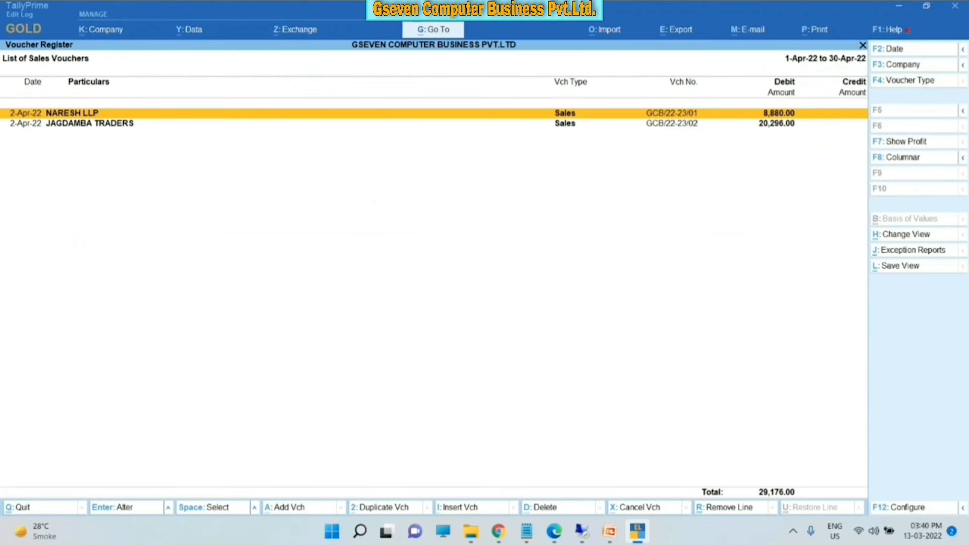
key(Down)
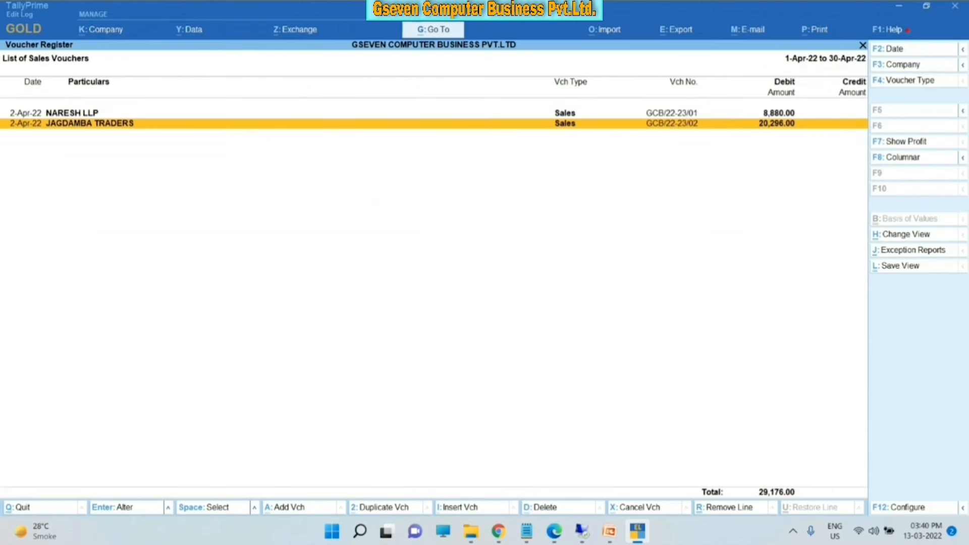
key(Up)
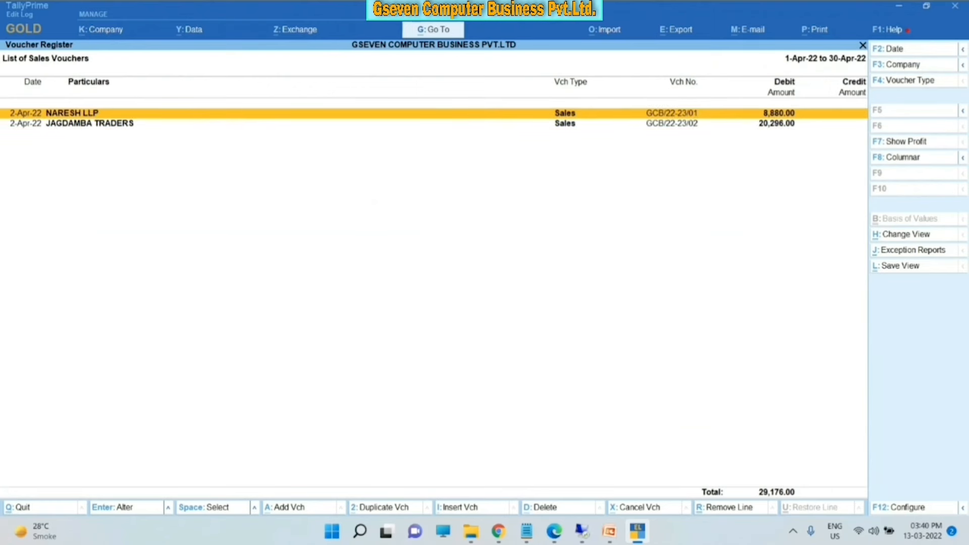
key(Return)
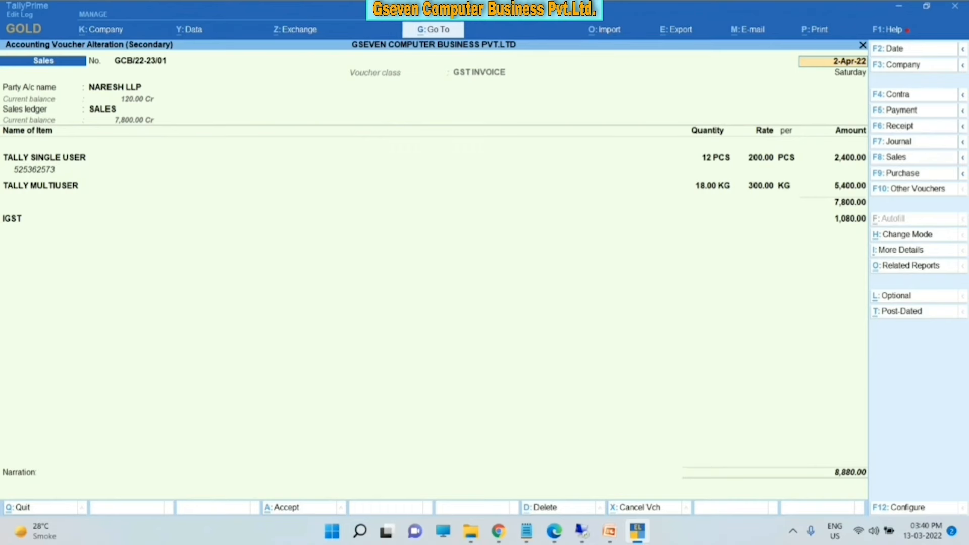
- Bring up the current invoice's print options and its List of Configurations
key(alt+p)
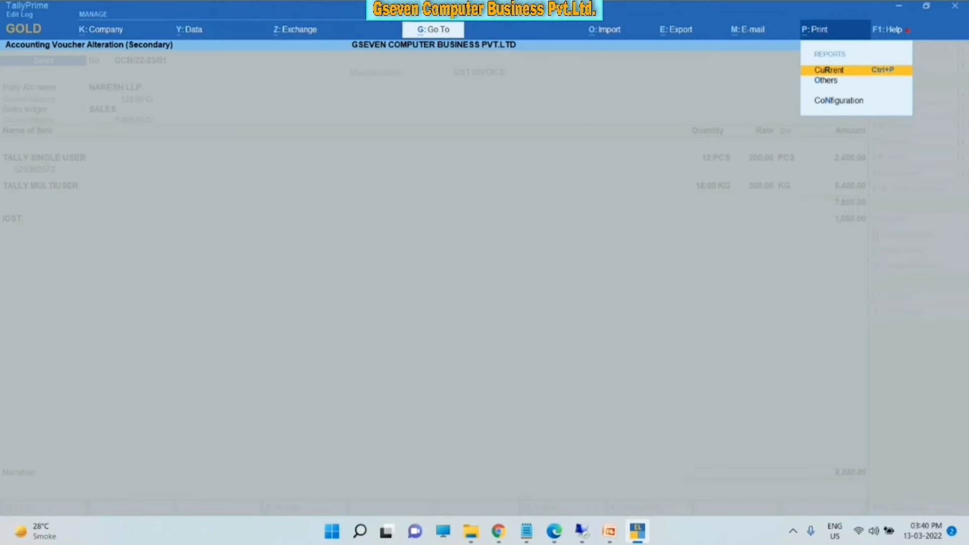
key(Return)
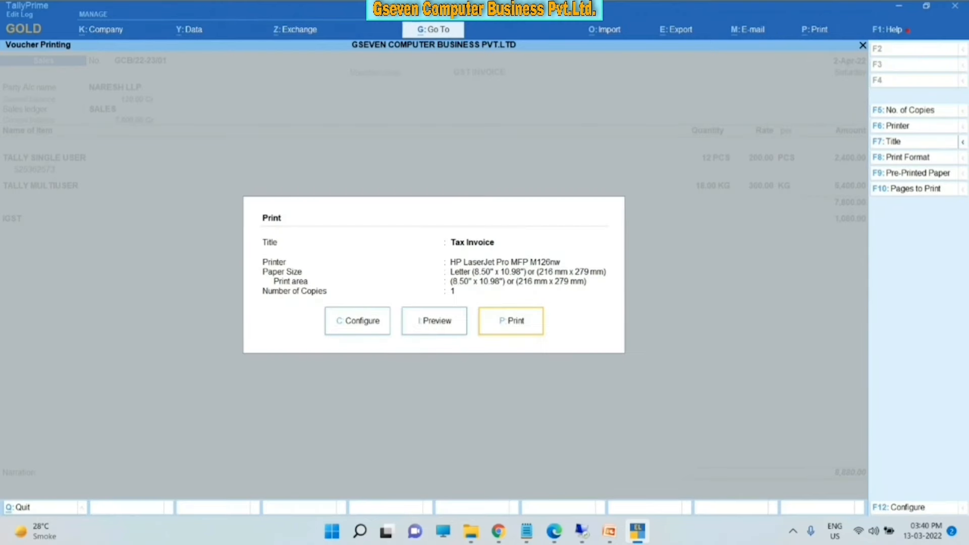
key(Left)
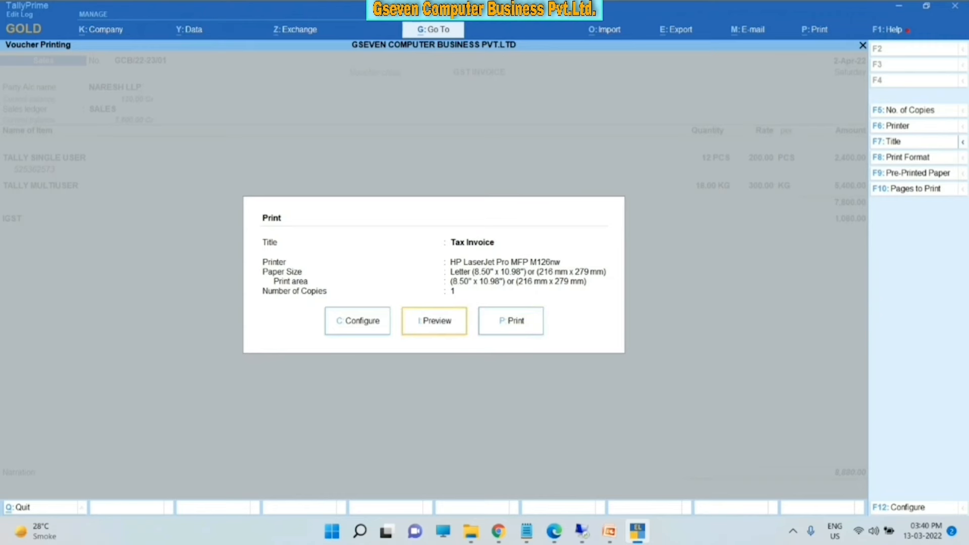
key(Right)
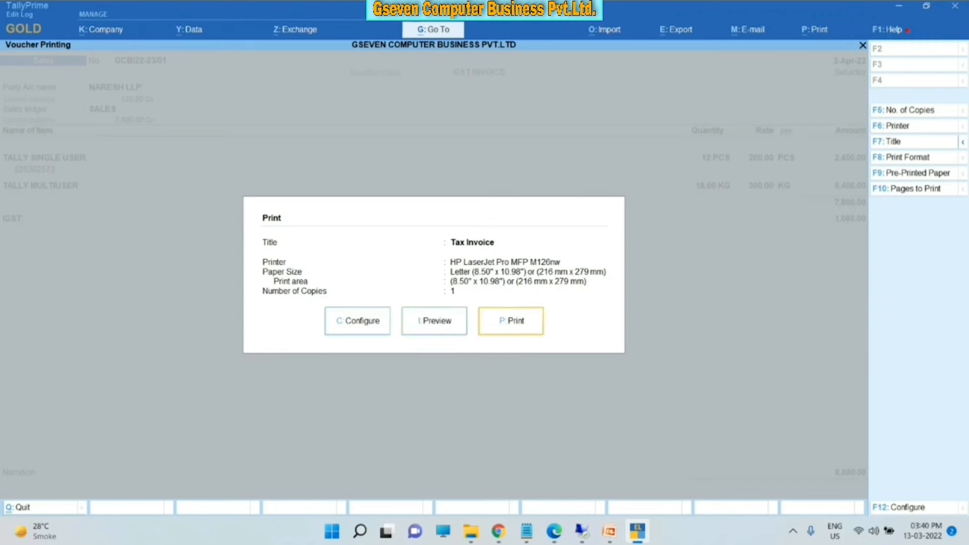
key(Left)
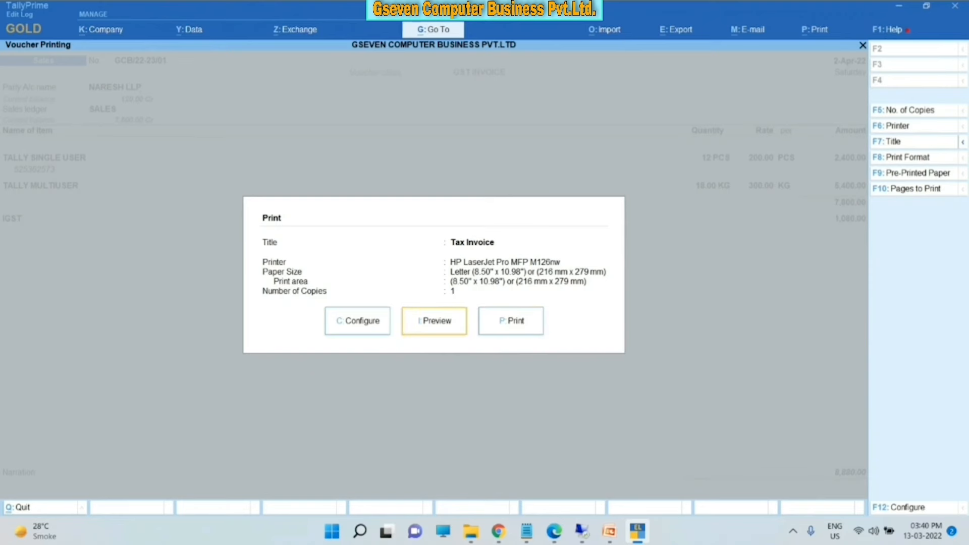
key(Left)
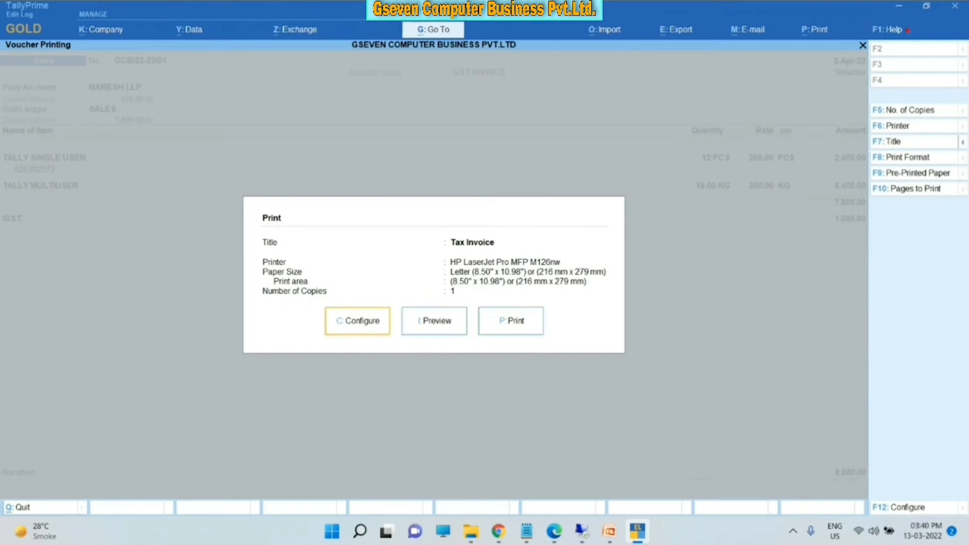
key(Return)
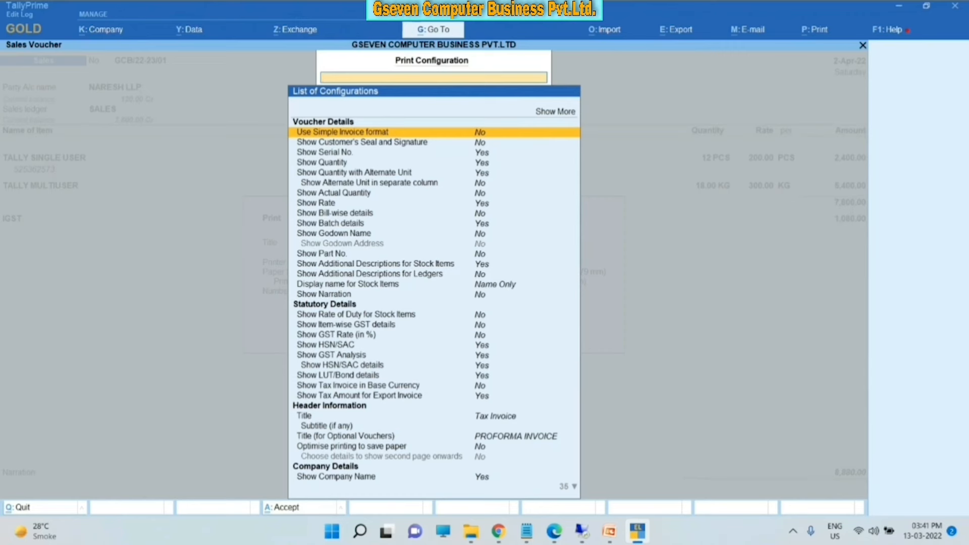
- Review the GST, HSN/SAC and dispatch settings unchanged, then preview the Tax Invoice
key(Down)
key(Down)
key(Down)
key(Down)
key(Down)
key(Down)
key(Down)
key(Down)
key(Down)
key(Down)
key(Down)
key(Down)
key(Down)
key(Down)
key(Down)
key(Down)
key(Down)
key(Down)
key(Down)
key(Down)
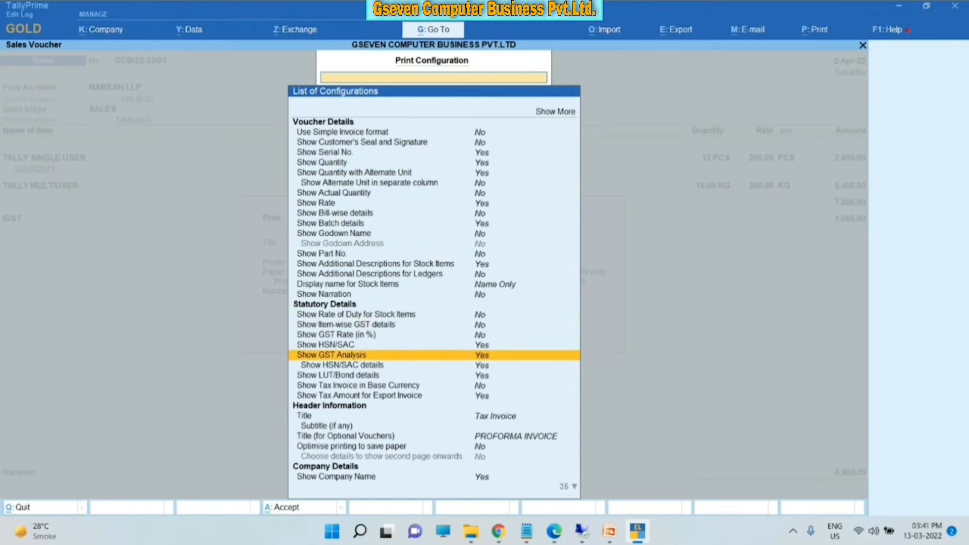
key(Down)
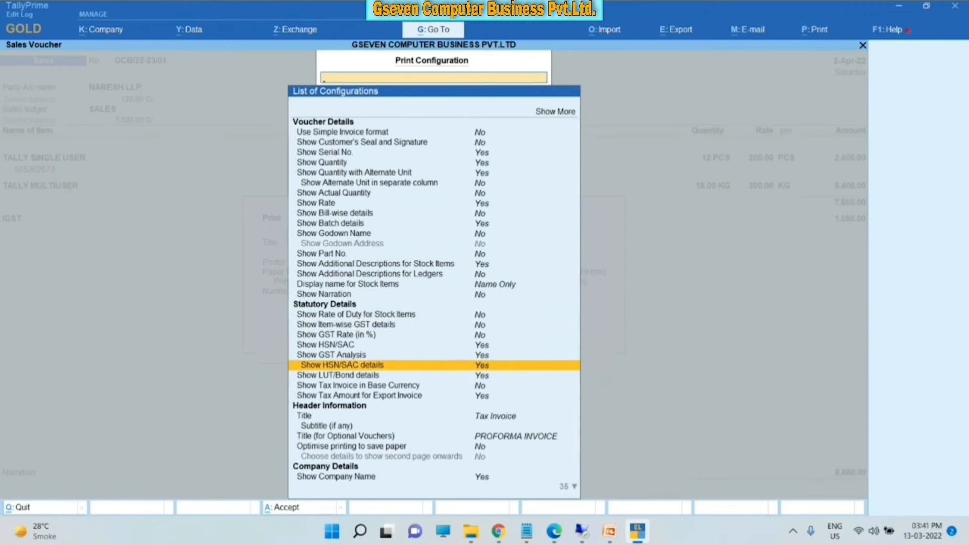
key(Up)
key(Up)
key(Up)
key(Up)
key(Up)
key(Up)
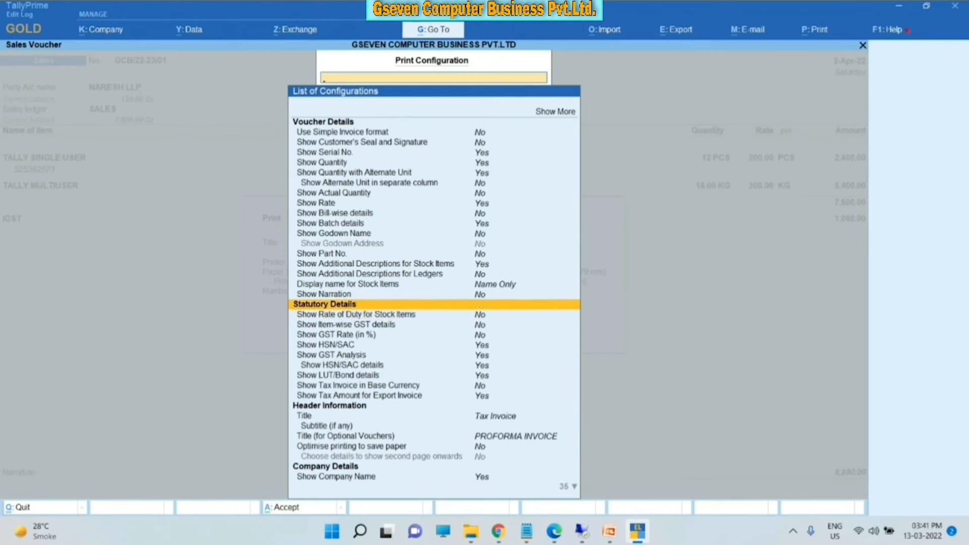
key(Down)
key(Down)
key(Down)
key(Down)
key(Down)
key(Down)
key(Down)
key(Down)
key(Down)
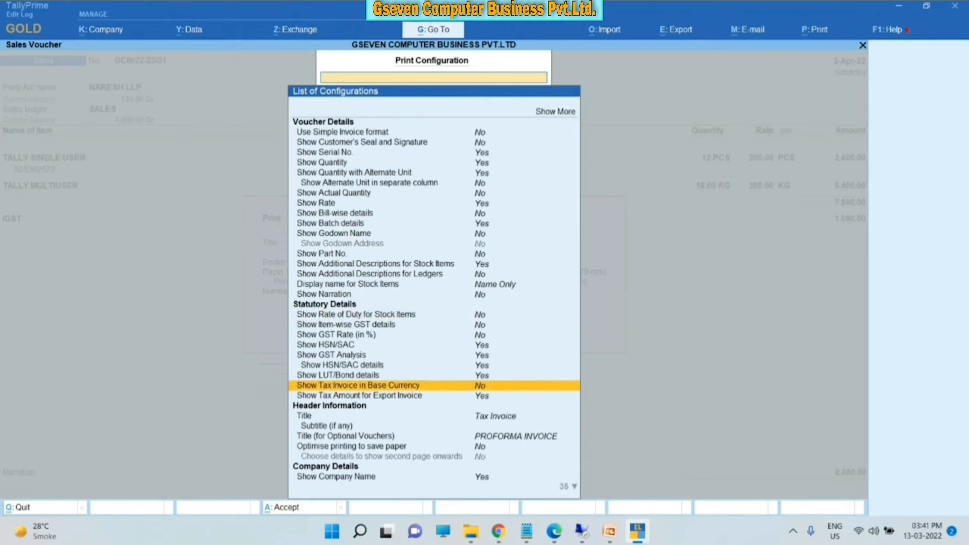
key(Down)
key(Down)
key(Down)
key(Down)
key(Down)
key(Down)
key(Down)
key(Down)
key(Down)
key(Down)
key(Down)
key(Down)
key(Down)
key(Down)
key(Down)
key(Down)
key(Down)
key(Down)
key(Down)
key(Down)
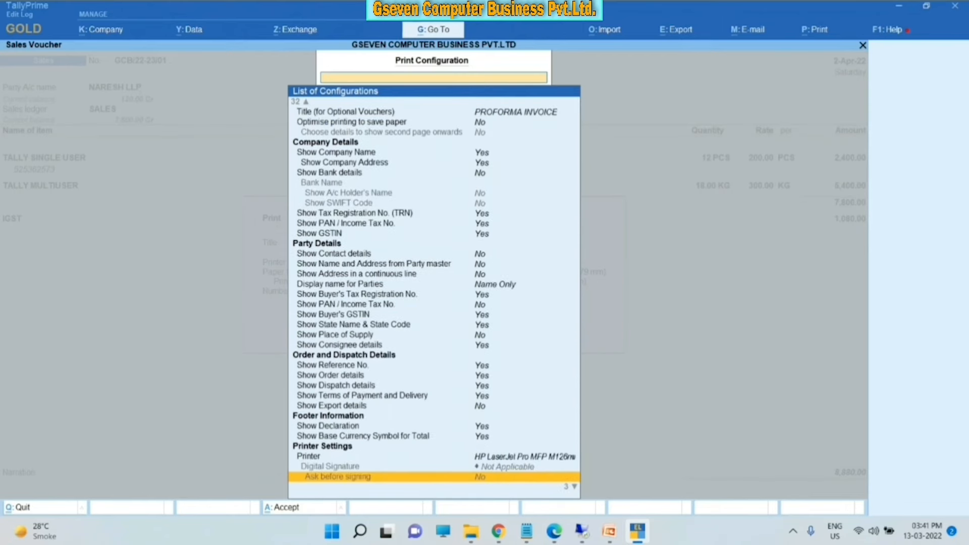
key(Down)
key(Down)
key(Down)
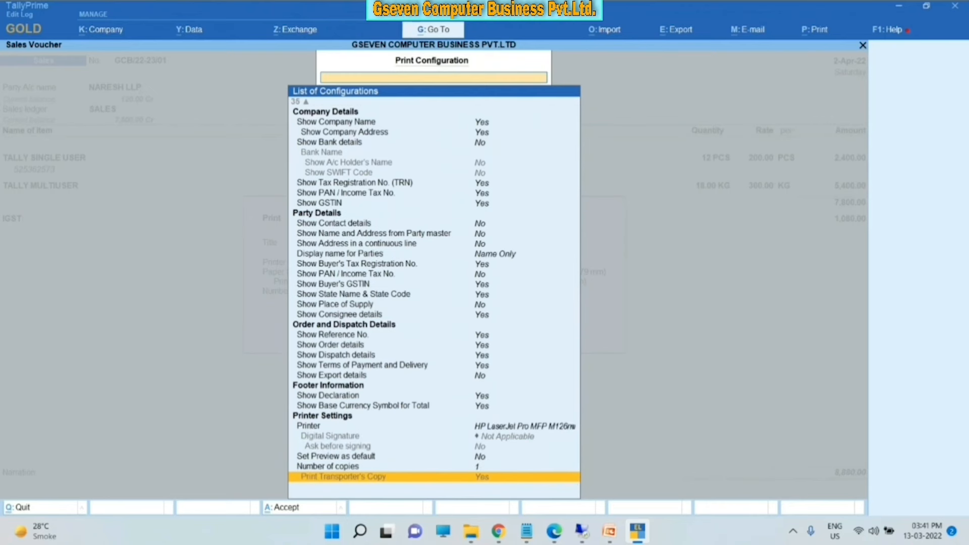
key(Up)
key(Up)
key(Up)
key(Up)
key(Up)
key(Up)
key(Up)
key(Up)
key(Up)
key(Up)
key(Up)
key(Up)
key(Up)
key(Up)
key(Up)
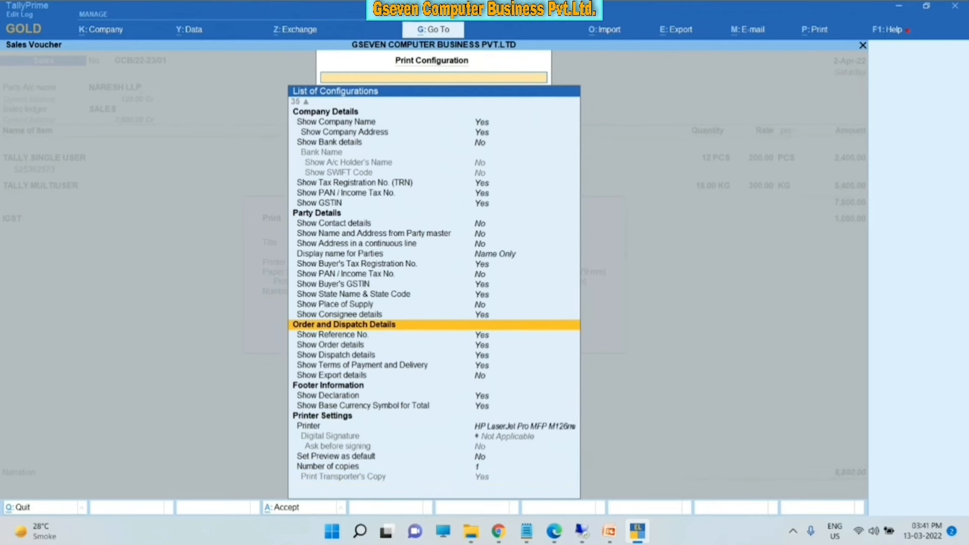
key(Escape)
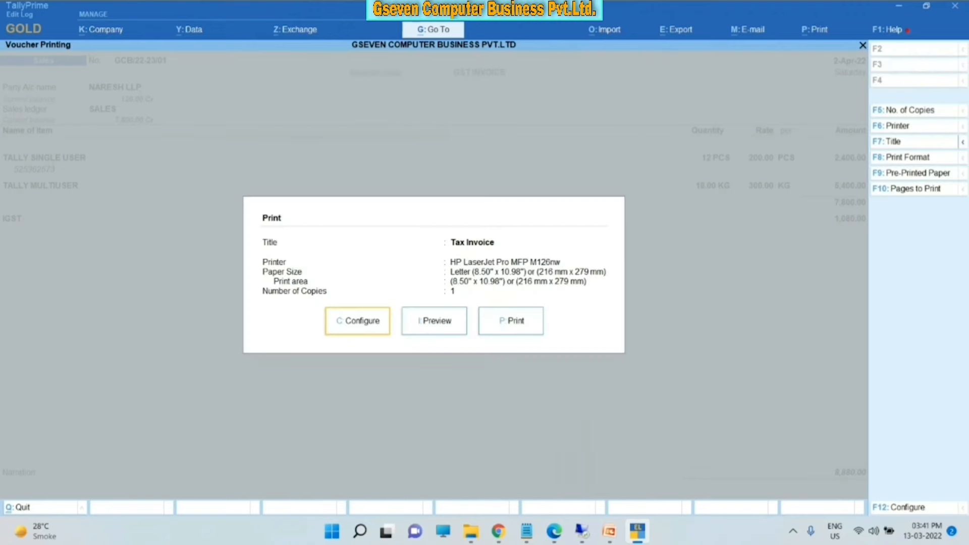
key(Right)
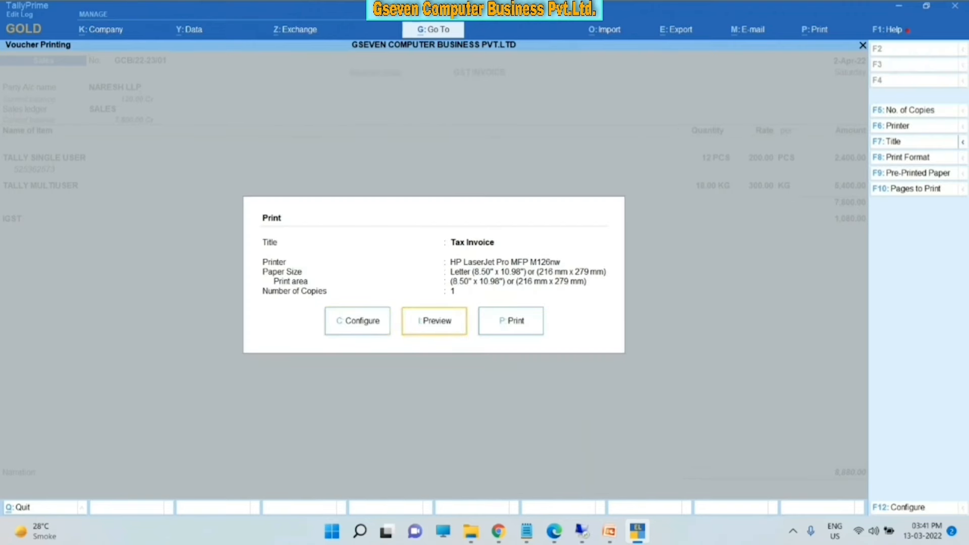
key(Return)
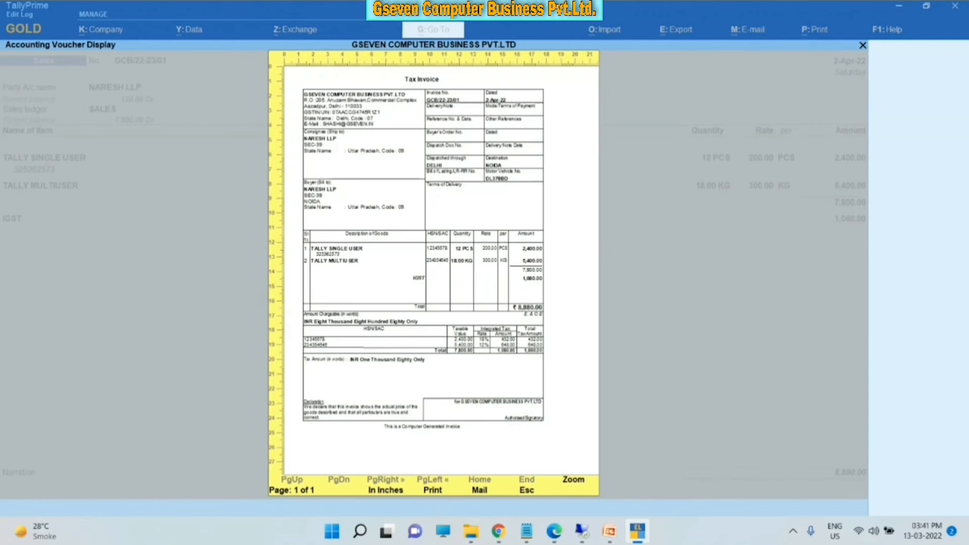
key(Return)
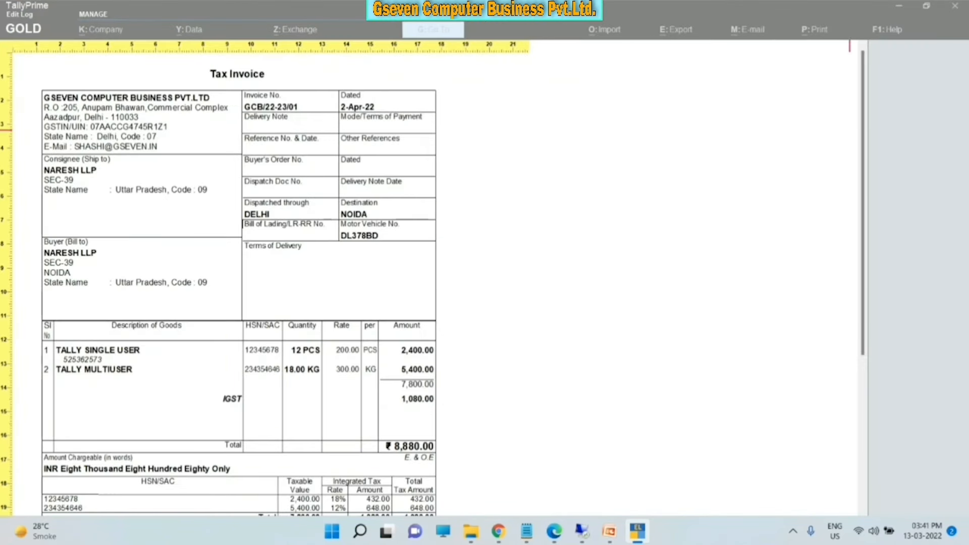
scroll(849, 130, down, 1)
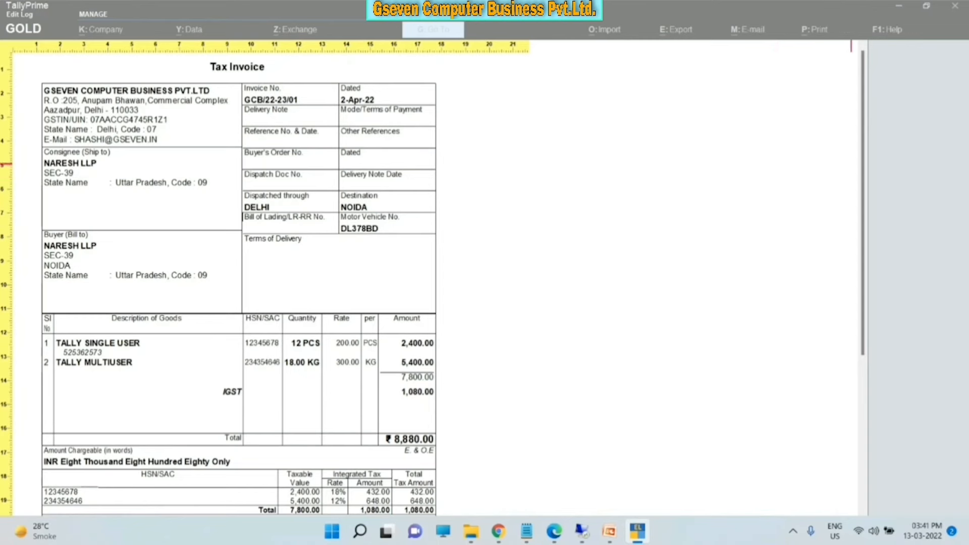
scroll(849, 164, down, 5)
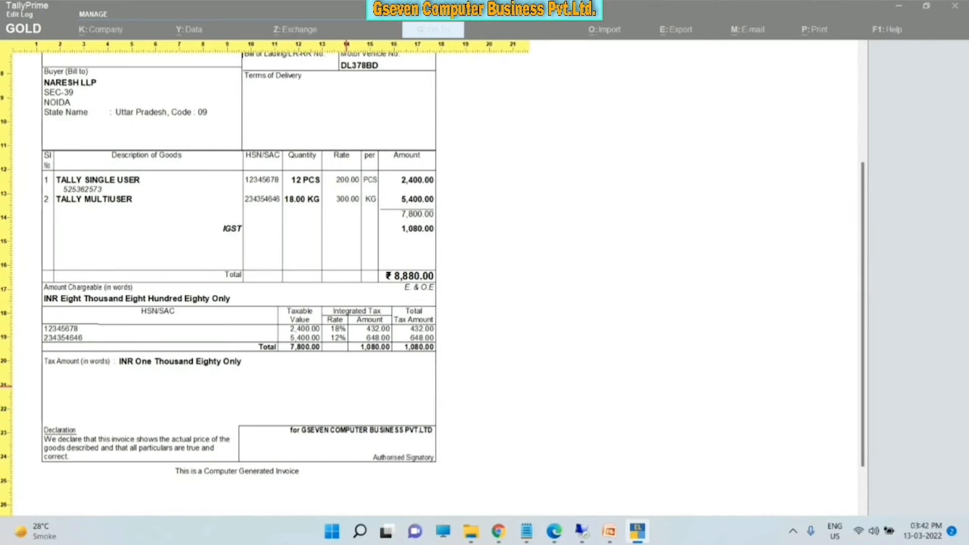
- Set Show Bank details to Yes with HDFC BANK as the printed bank name
key(Escape)
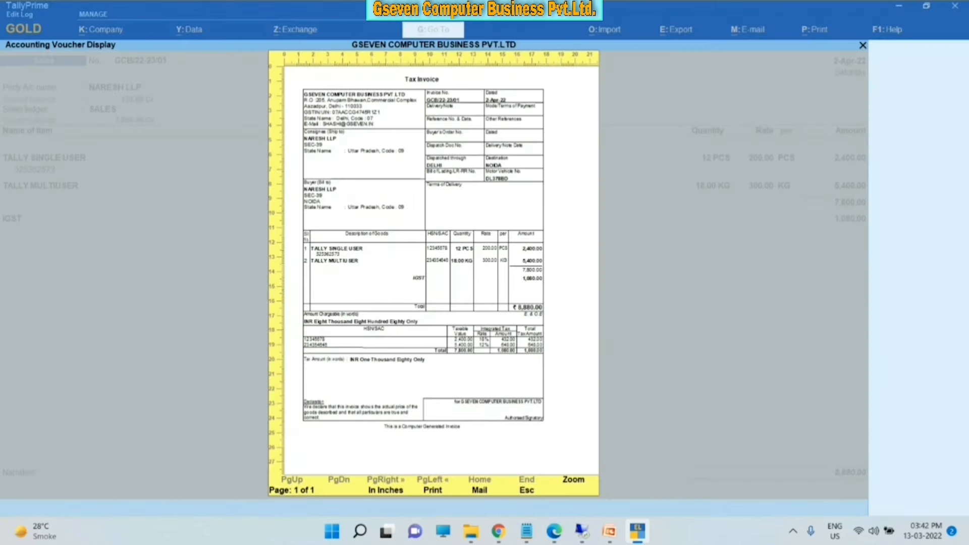
key(Escape)
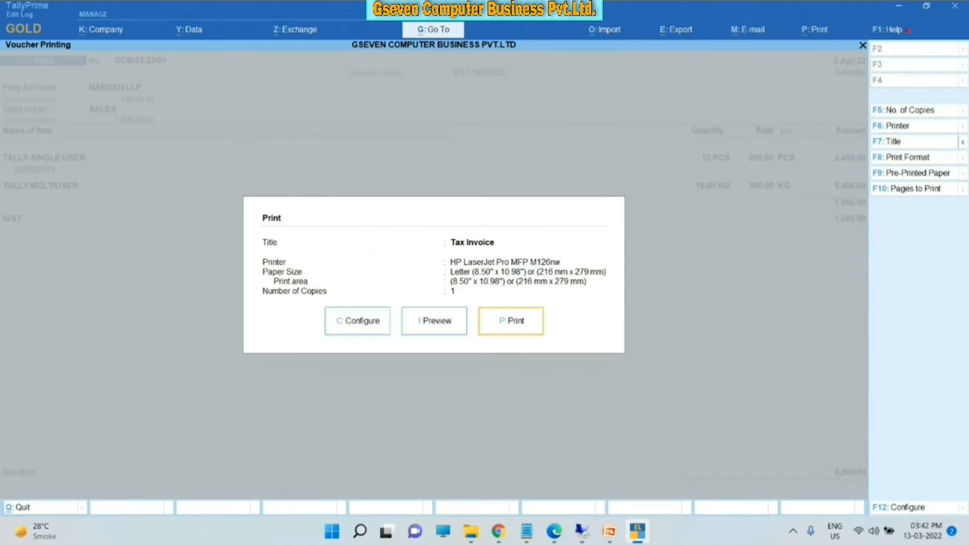
key(c)
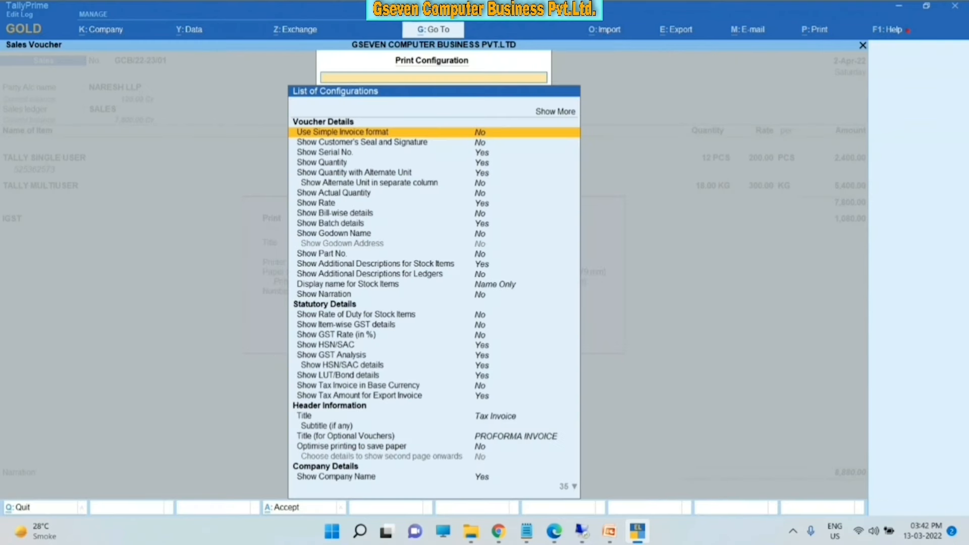
text(BA)
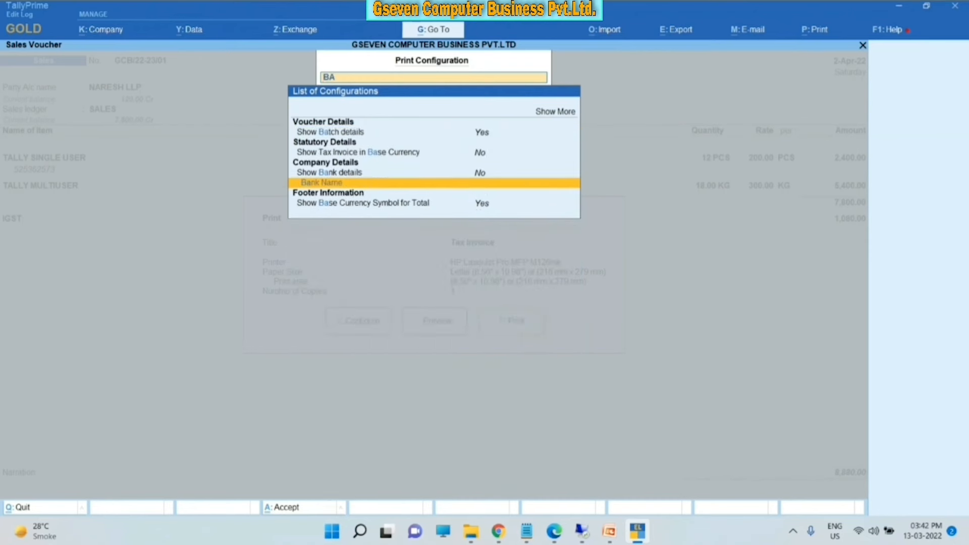
key(Up)
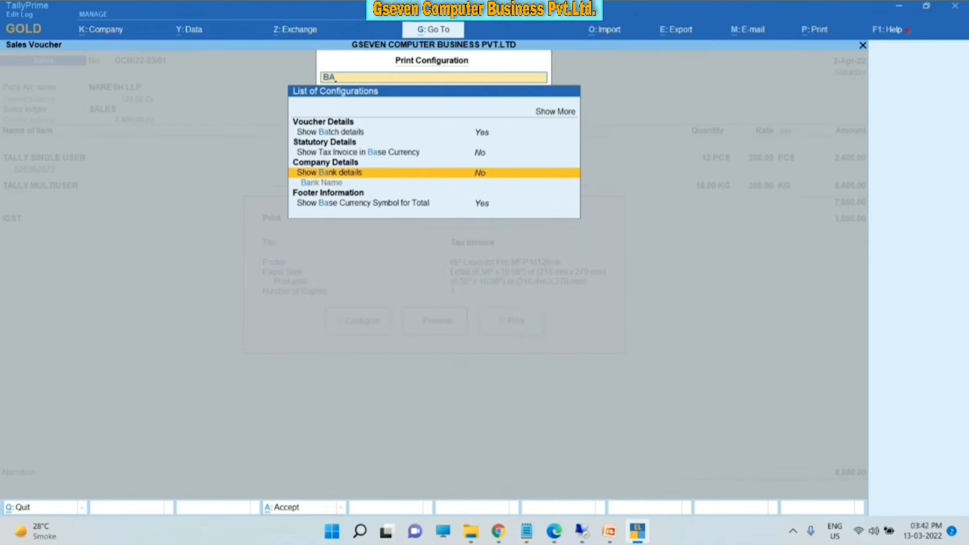
key(Return)
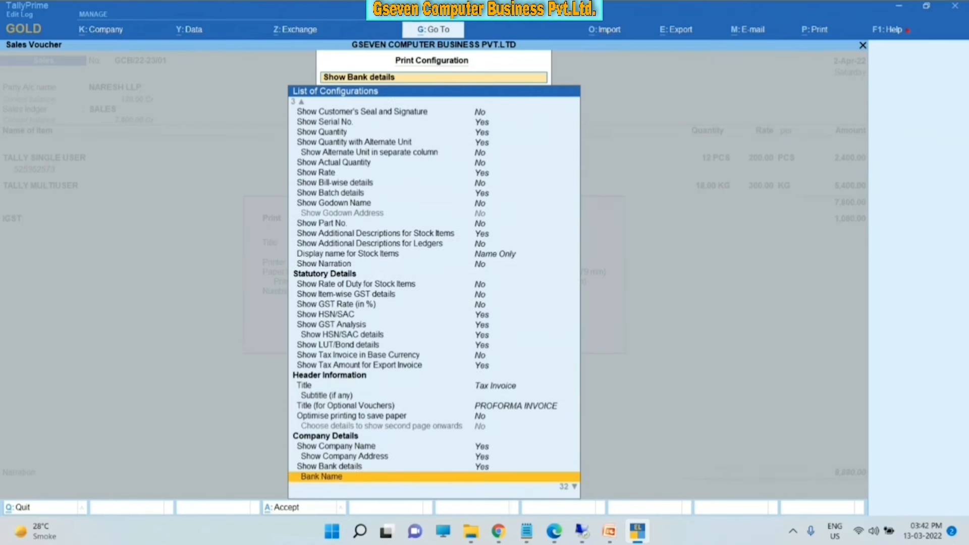
key(Return)
key(Down)
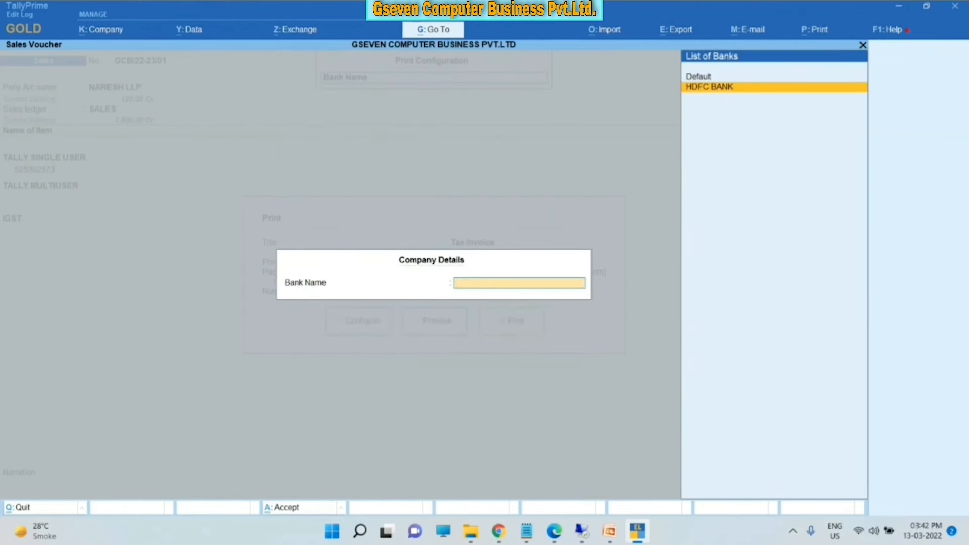
key(Return)
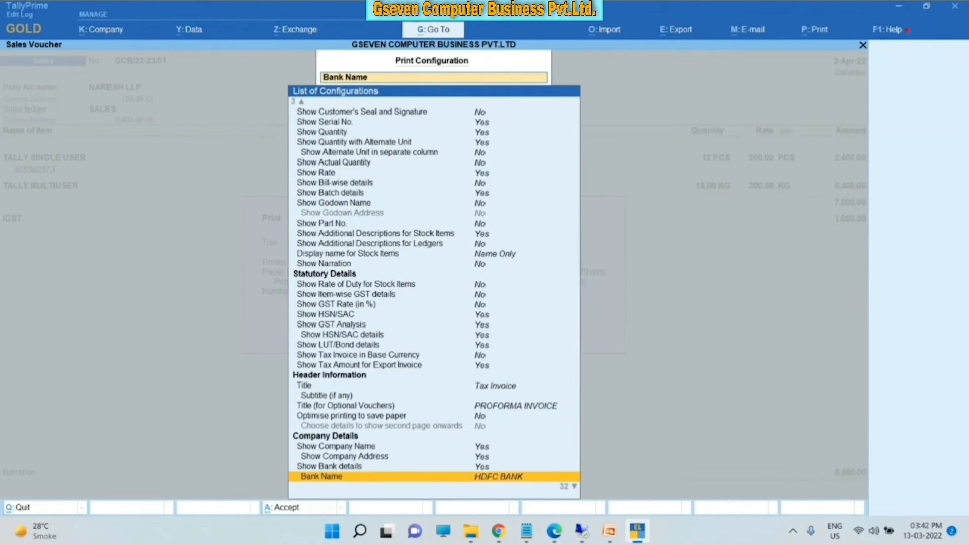
key(Escape)
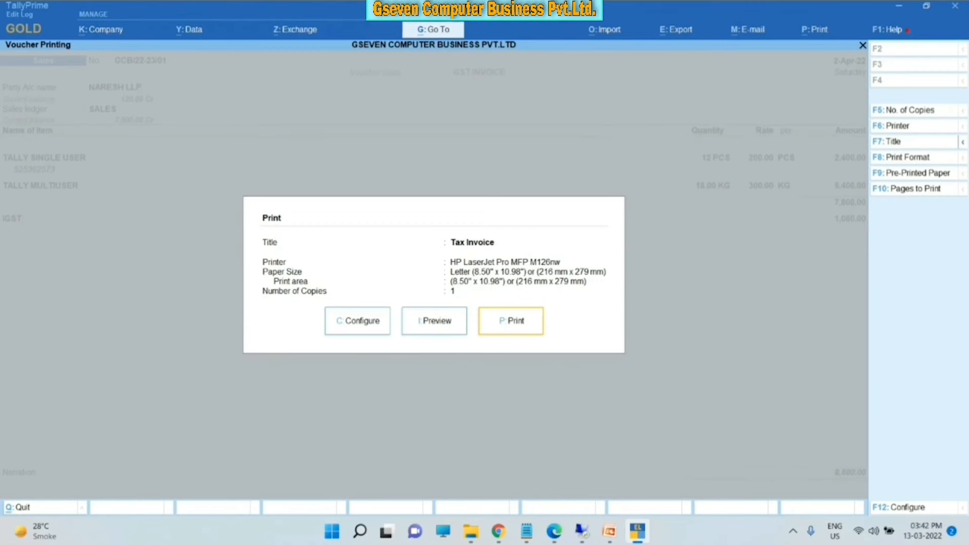
- Preview the enlarged tax invoice to confirm the HDFC BANK details appear
key(i)
key(Return)
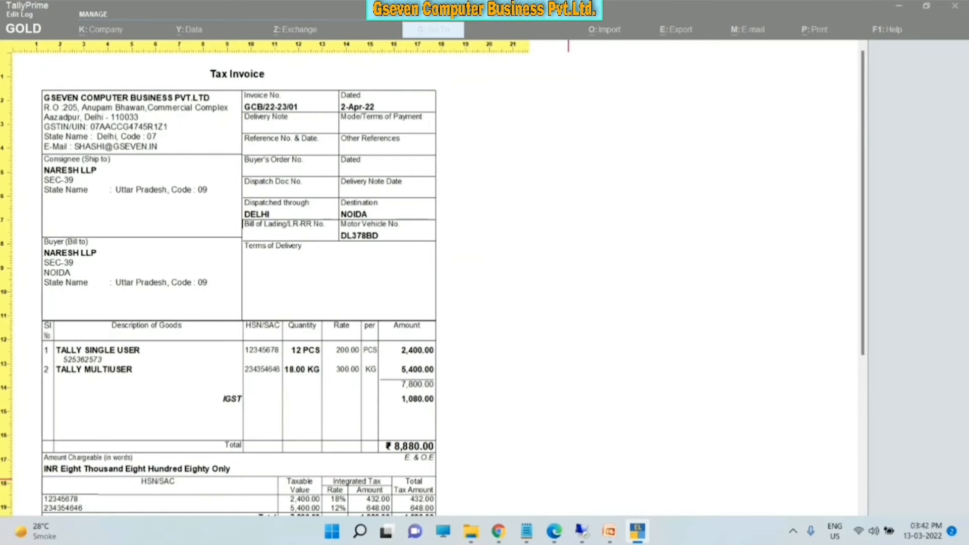
scroll(857, 180, down, 5)
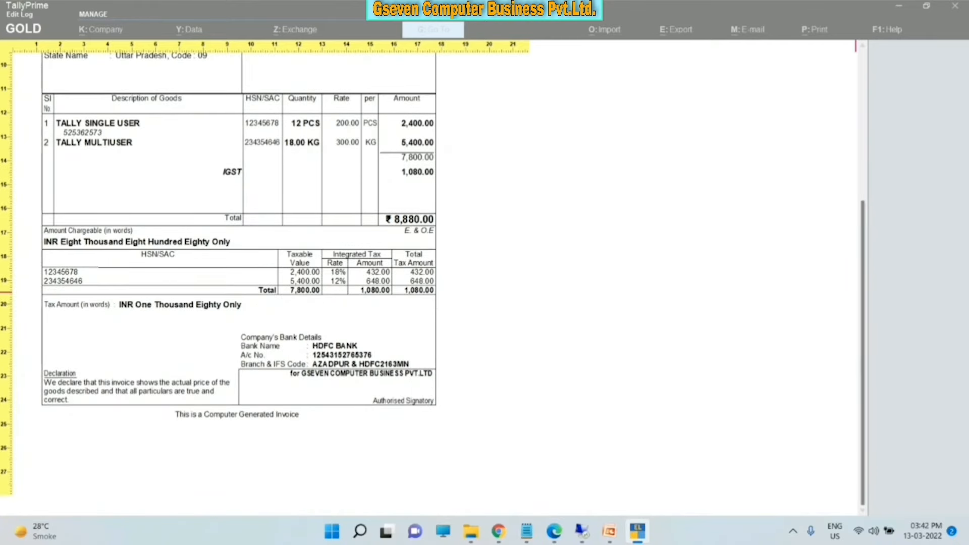
scroll(856, 292, up, 5)
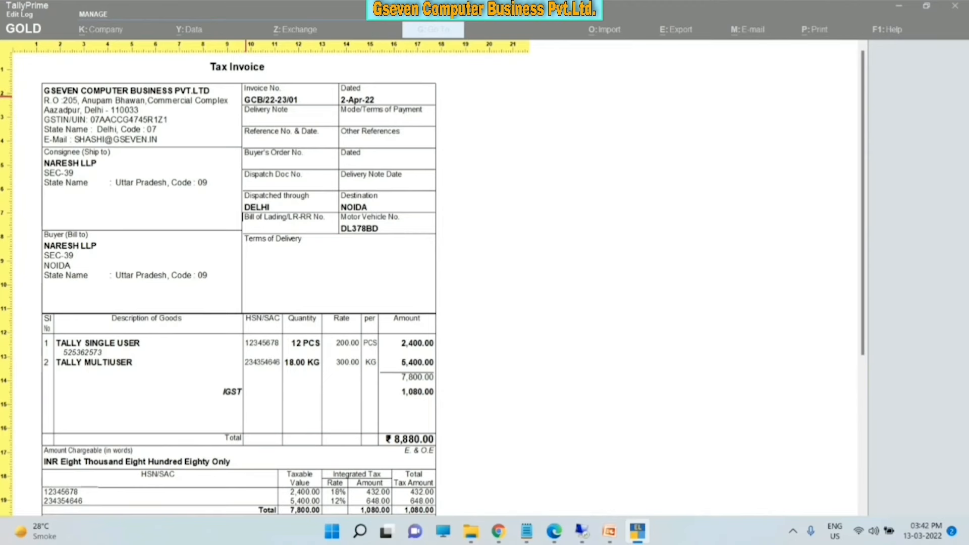
key(Escape)
key(Escape)
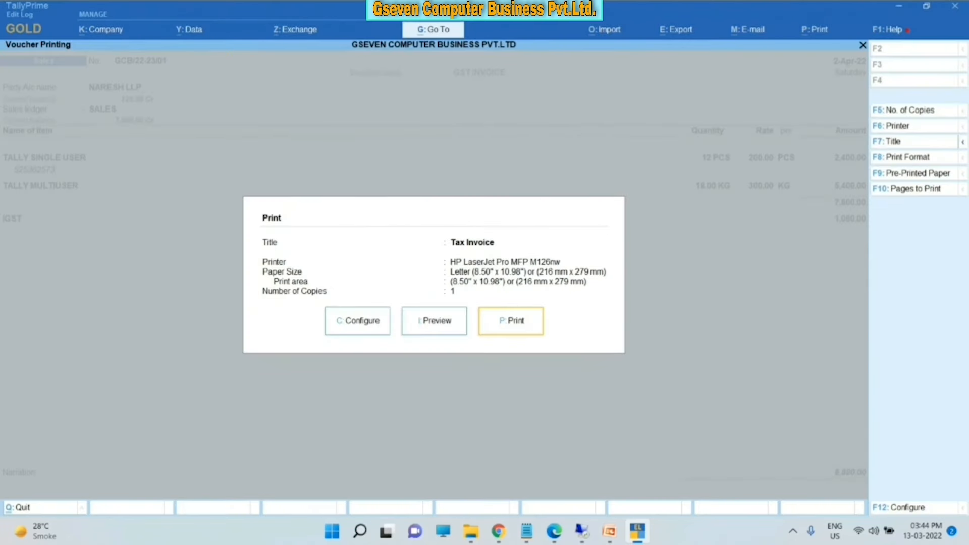
key(Escape)
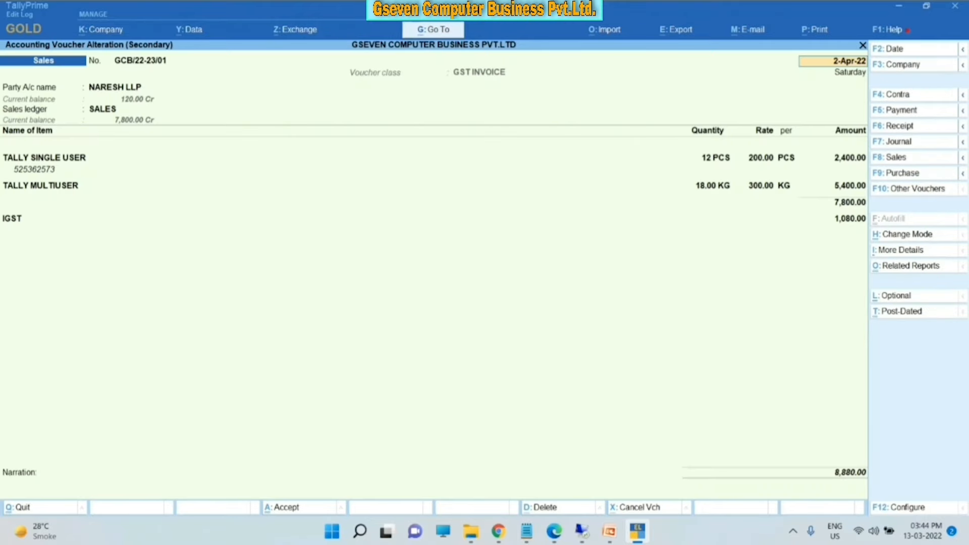
- Copy the path D:\LOGO\LG1.jpeg from the LOGO folder's address bar and return to TallyPrime
mouse_move(471, 531)
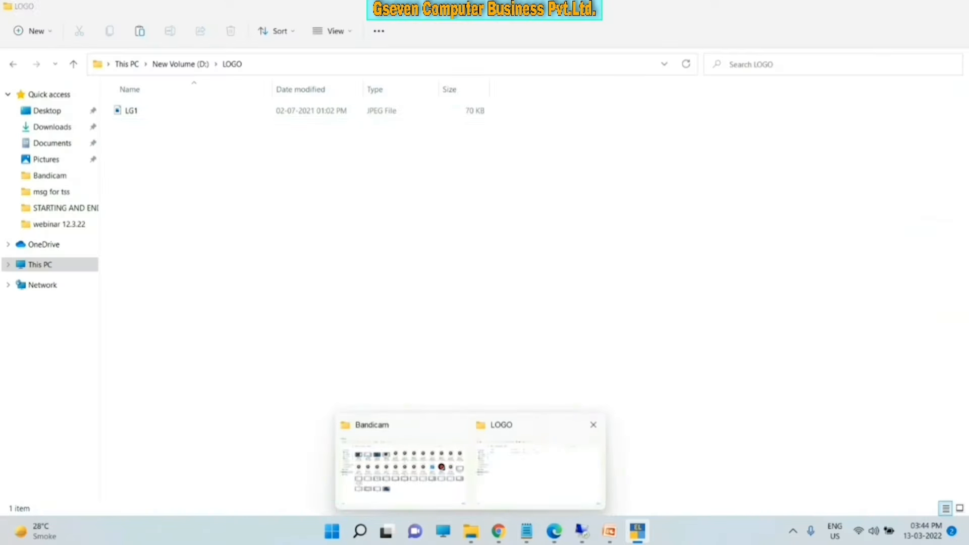
click(538, 462)
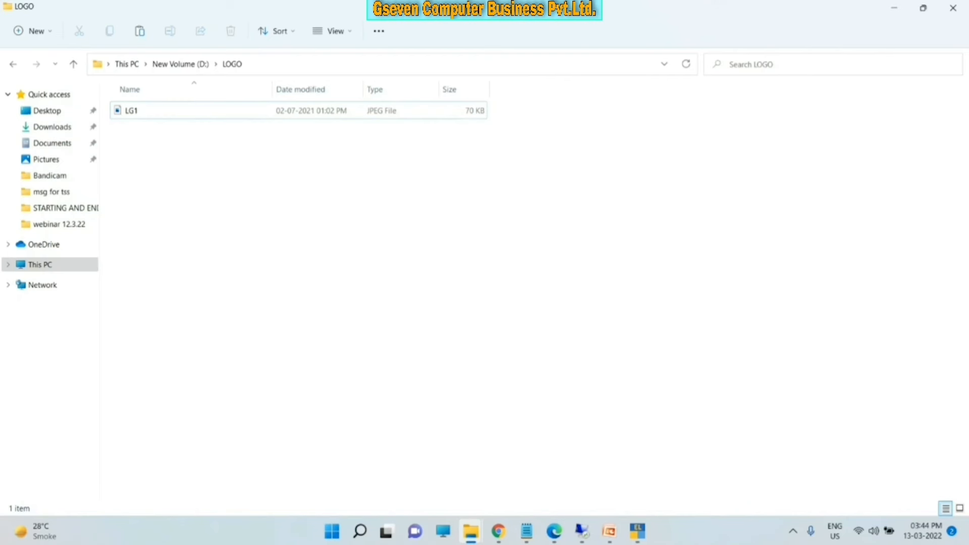
click(303, 64)
click(303, 64)
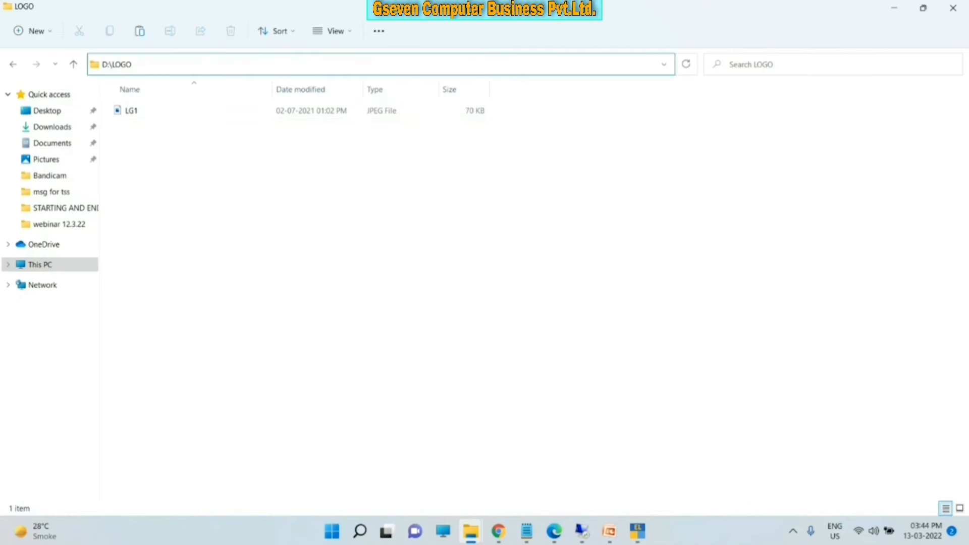
text(\)
key(Down)
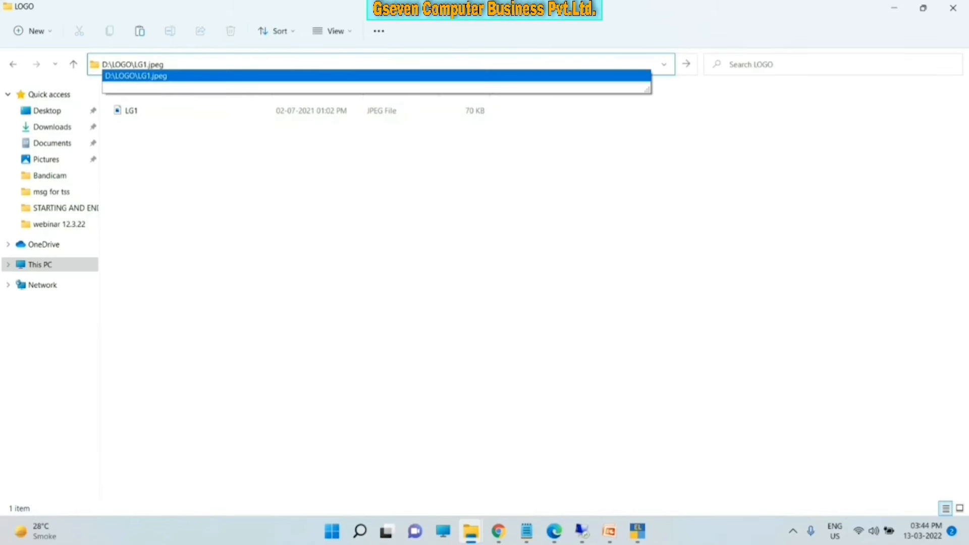
key(ctrl+shift+Left)
key(ctrl+shift+Left)
key(ctrl+shift+Left)
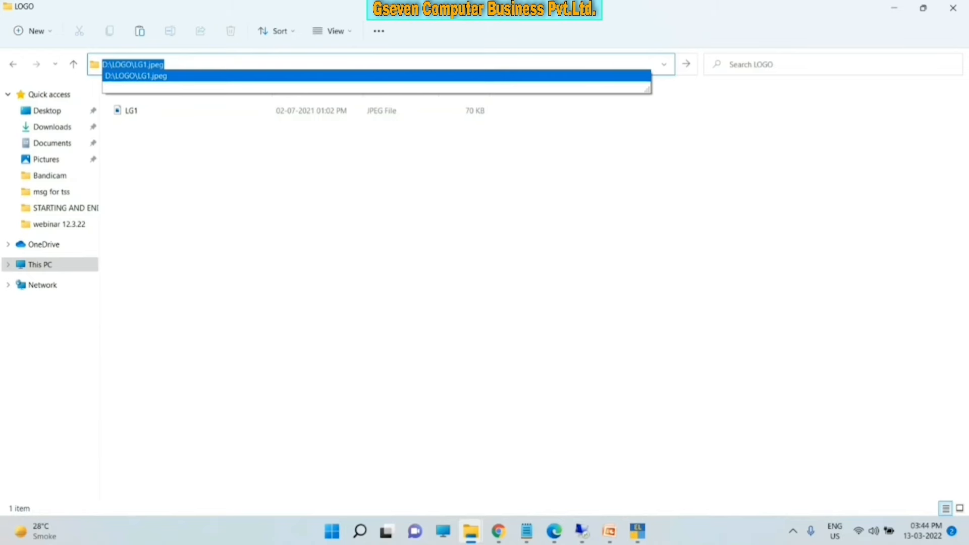
key(ctrl+c)
click(637, 531)
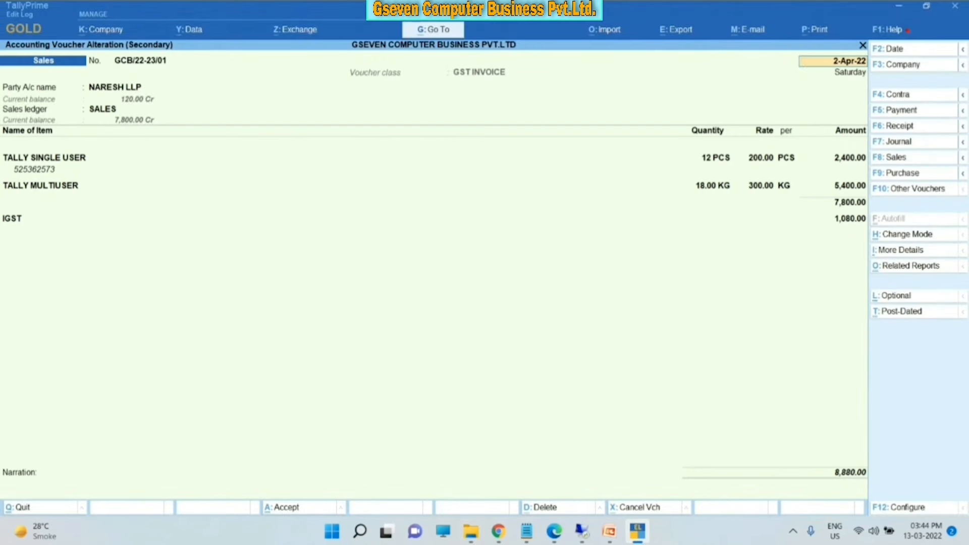
key(alt+p)
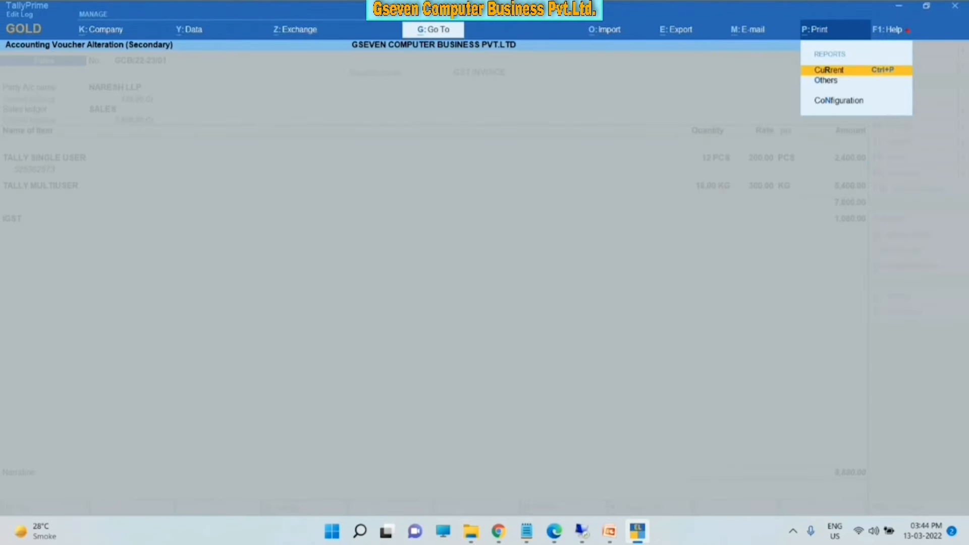
- Set Include company logo to Yes with image file D:\LOGO\LG1.jpeg in print configuration
key(Down)
key(Down)
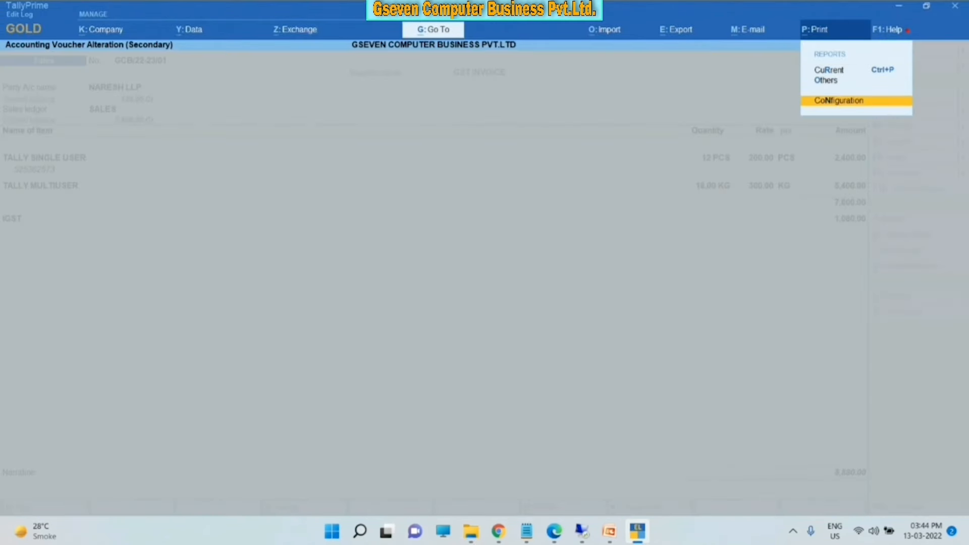
key(Return)
key(Down)
key(Down)
key(Down)
key(Down)
key(Down)
key(Down)
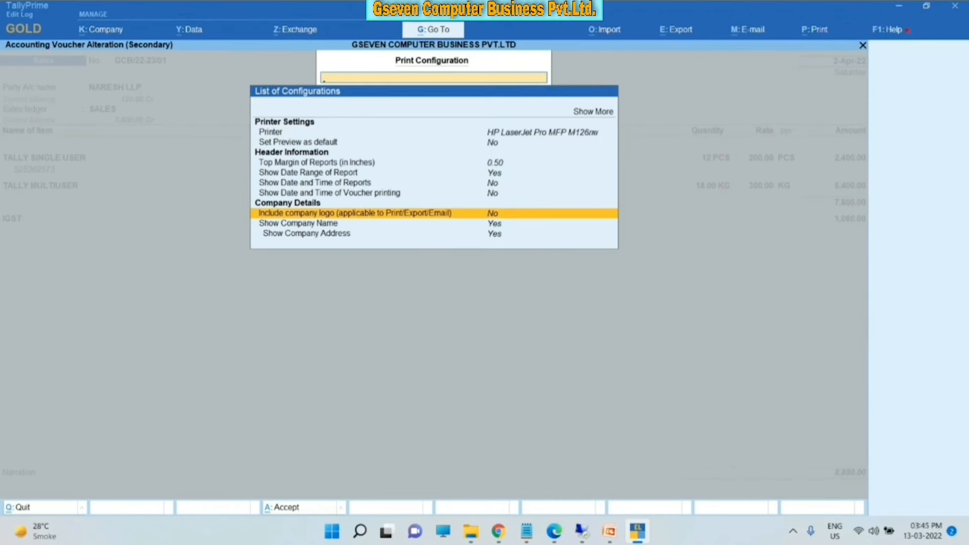
key(Return)
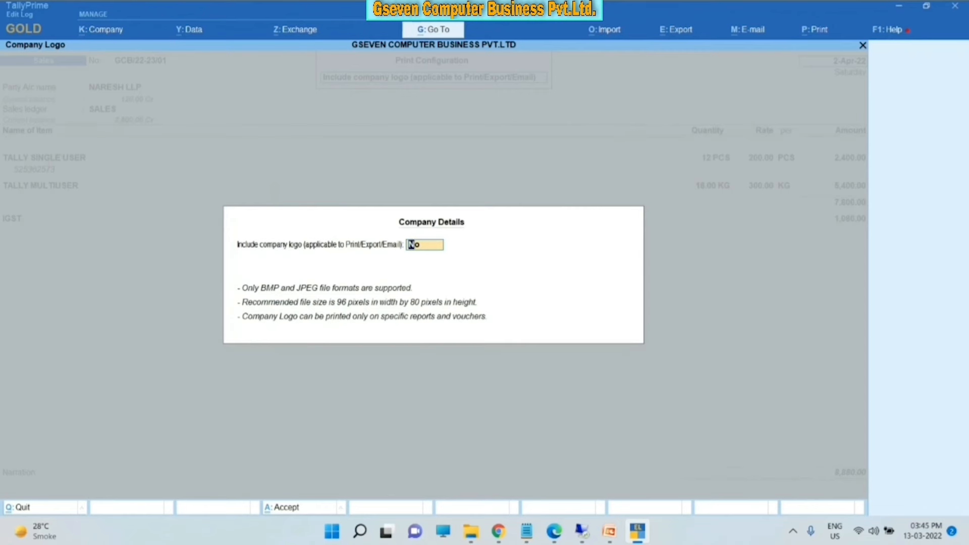
text(y)
key(Return)
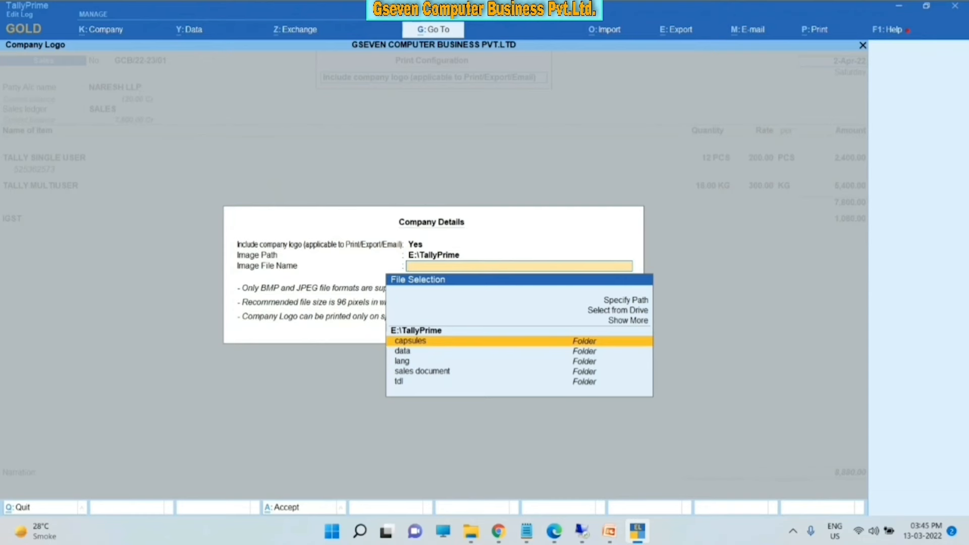
key(ctrl+v)
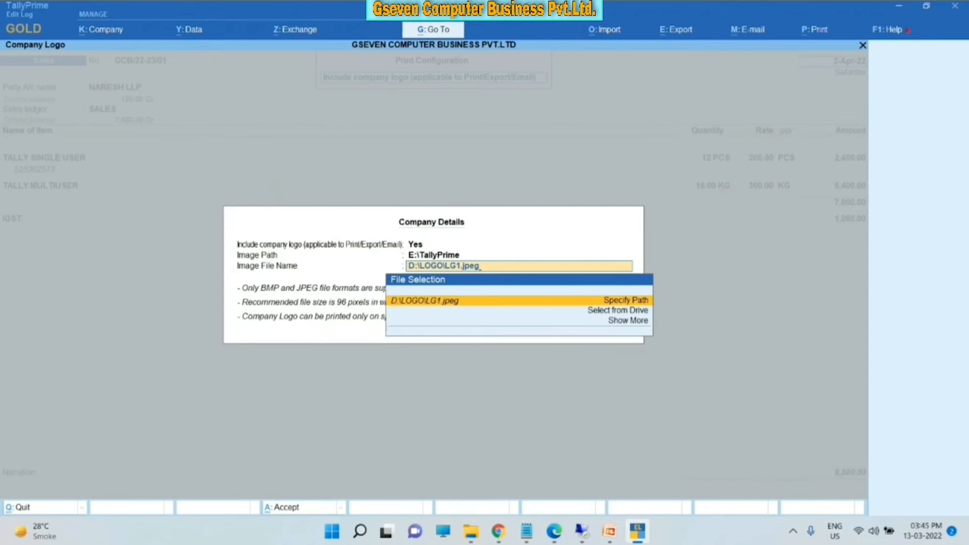
key(Return)
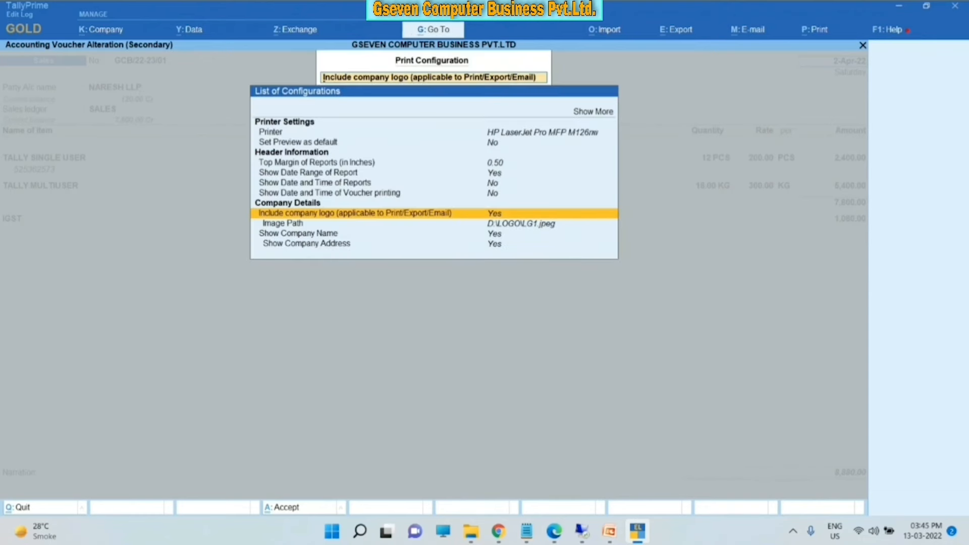
key(Escape)
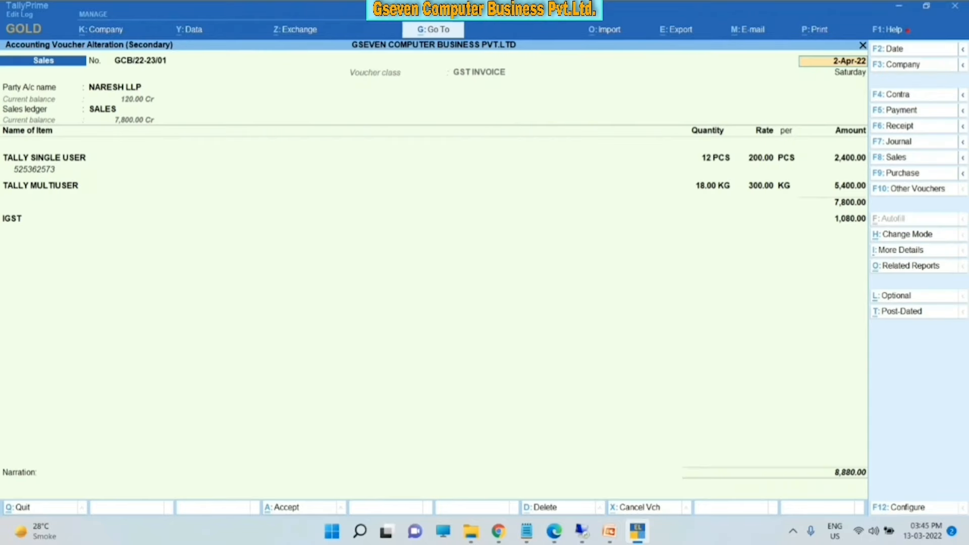
- Preview the invoice now carrying the LG1 logo, then close the preview and print options
key(alt+p)
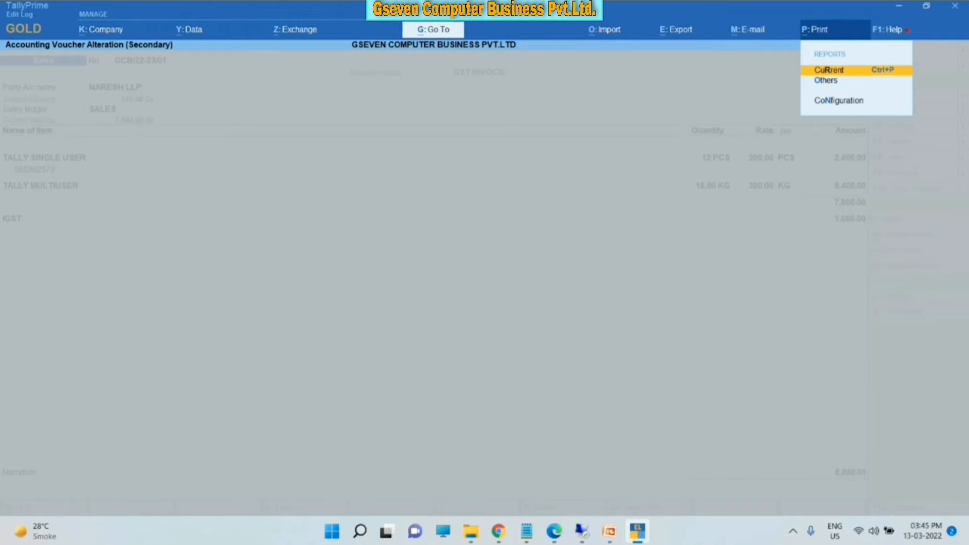
key(Return)
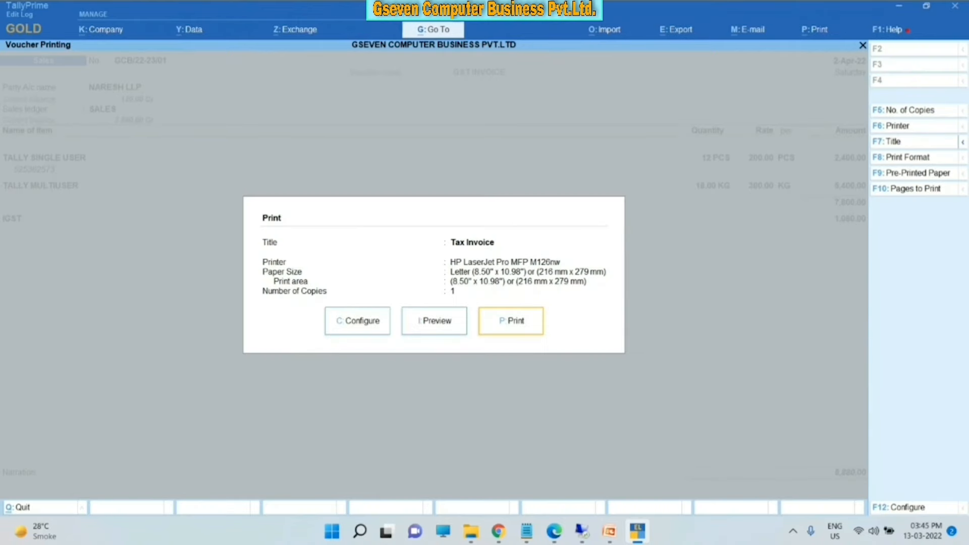
key(i)
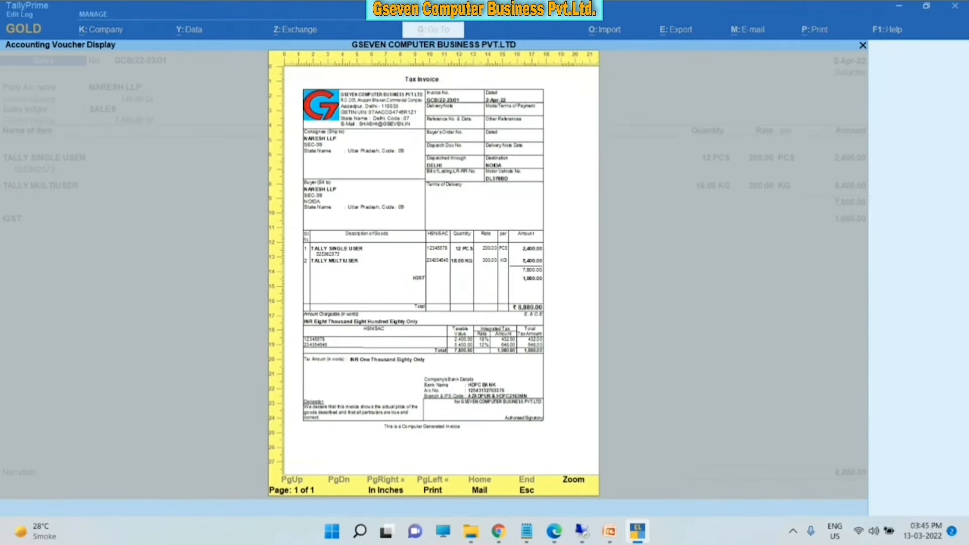
key(Return)
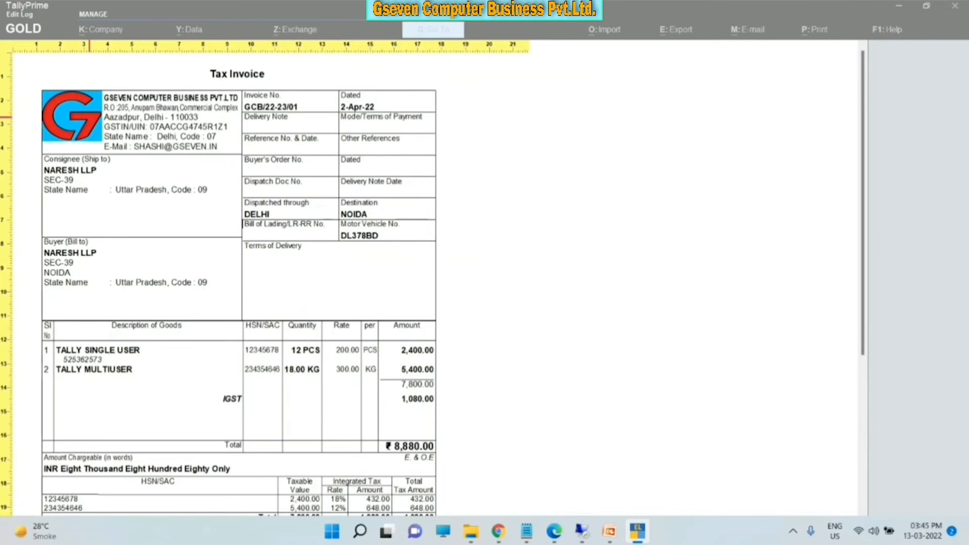
scroll(845, 174, down, 5)
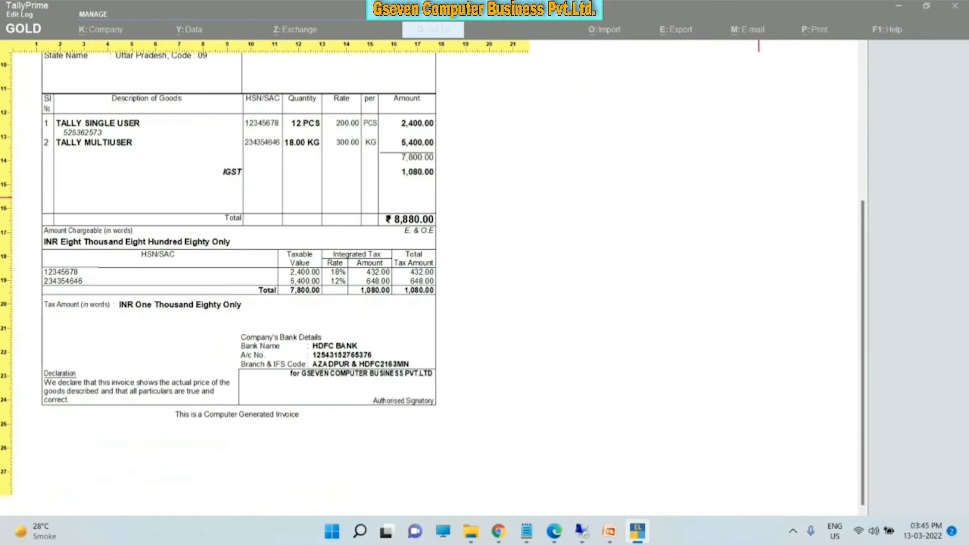
key(Escape)
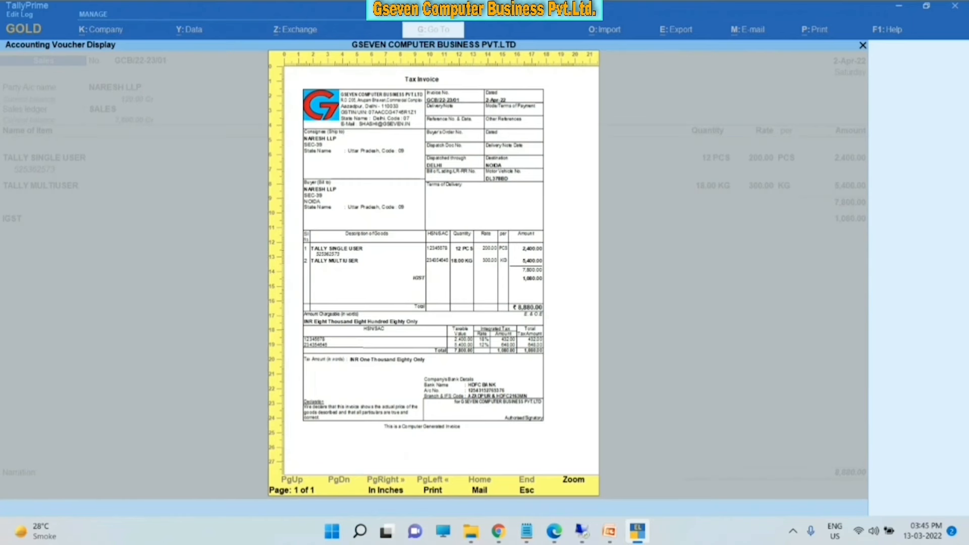
key(Escape)
key(Escape)
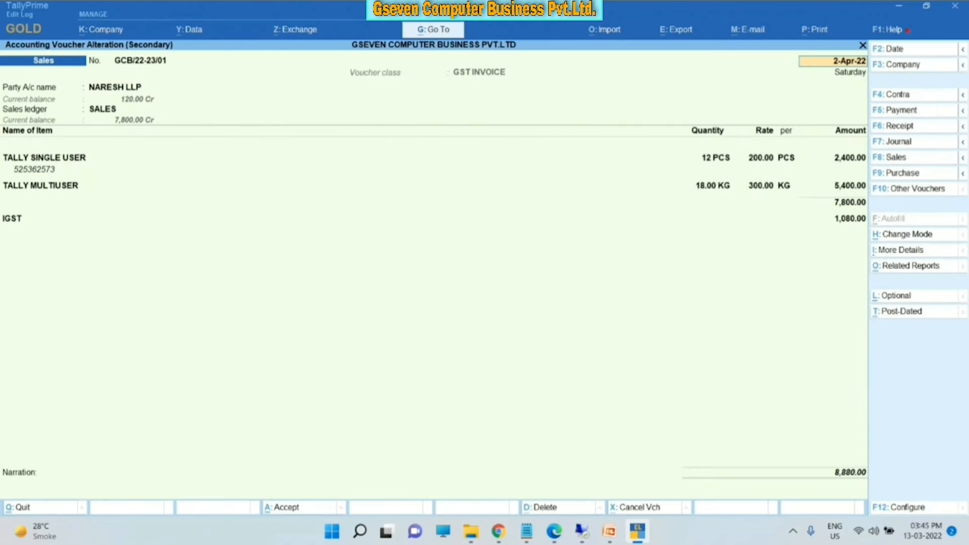
key(Escape)
- Back out to Statistics, open the Payment monthly register, then return to Gateway of Tally
key(Escape)
key(Escape)
key(Escape)
key(Escape)
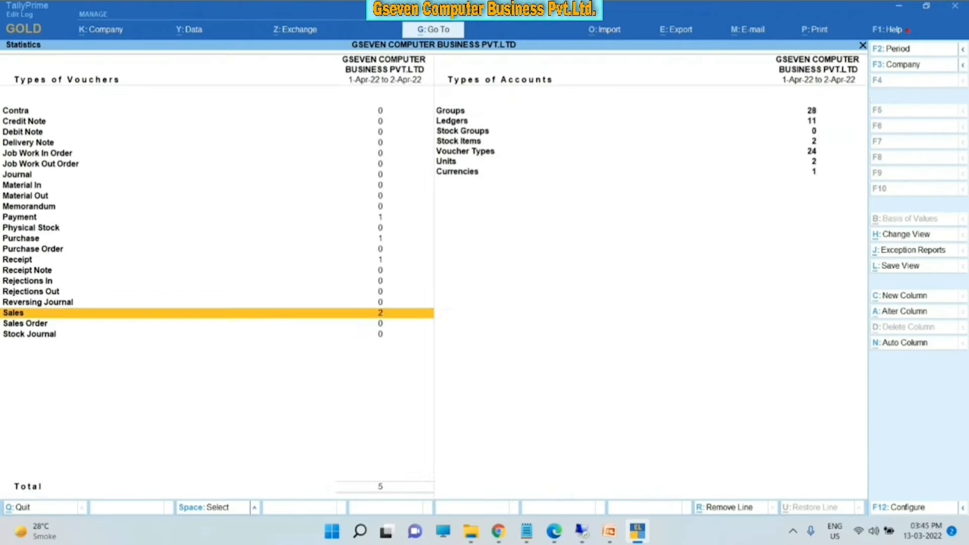
key(Escape)
key(Escape)
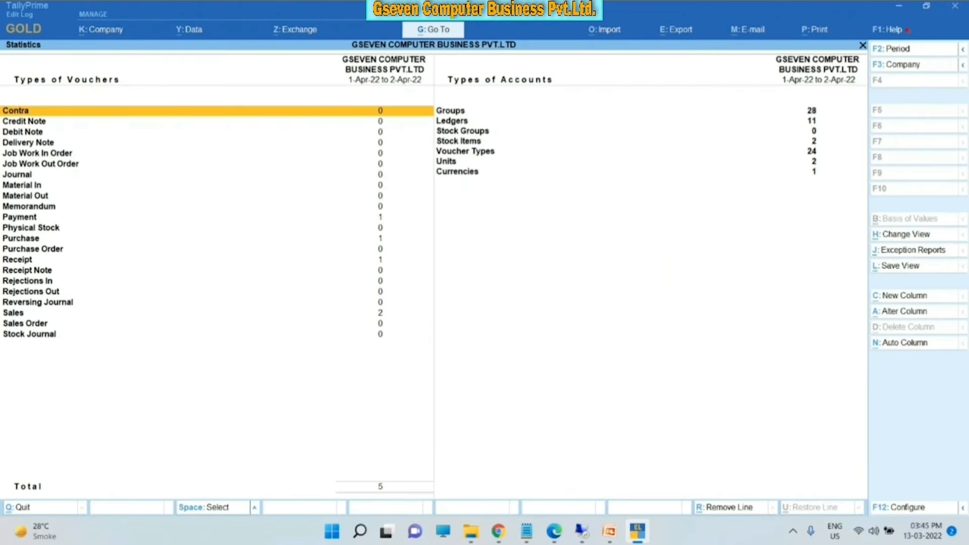
key(Down)
key(Down)
key(Down)
key(Down)
key(Down)
key(Down)
key(Down)
key(Down)
key(Down)
key(Down)
key(Down)
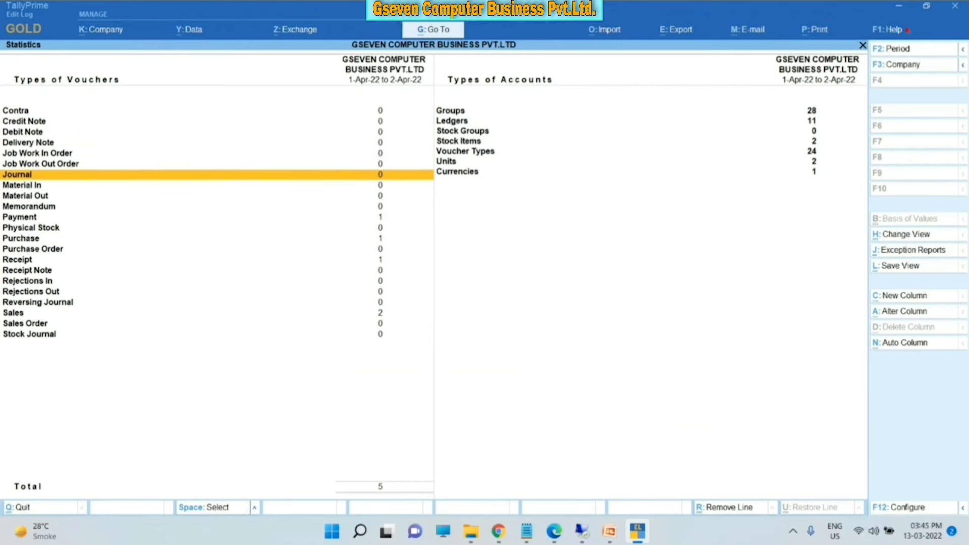
key(Down)
key(Down)
key(Down)
key(Down)
key(Down)
key(Down)
key(Down)
key(Down)
key(Down)
key(Down)
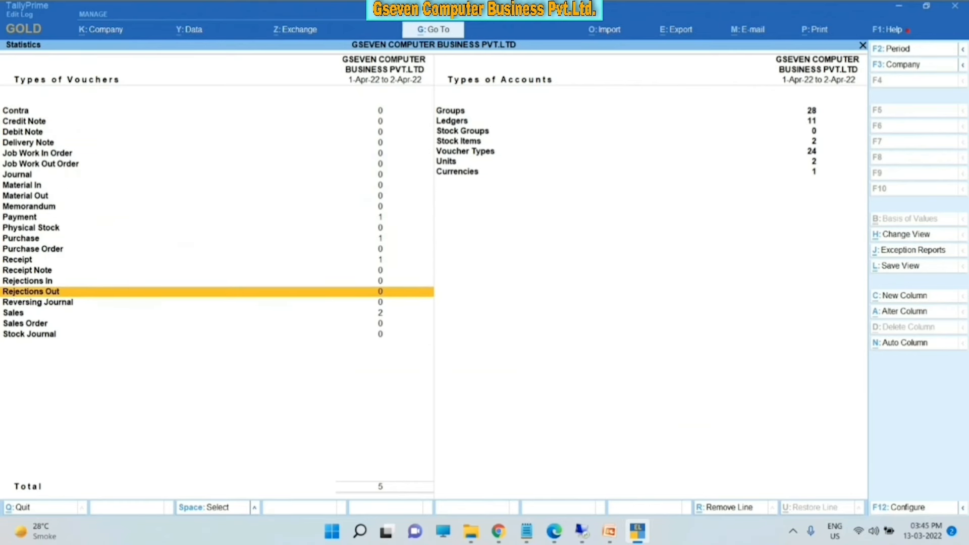
key(Up)
key(Up)
key(Up)
key(Up)
key(Up)
key(Up)
key(Up)
key(Up)
key(Up)
key(Up)
key(Up)
key(Up)
key(Up)
key(Up)
key(Up)
key(Up)
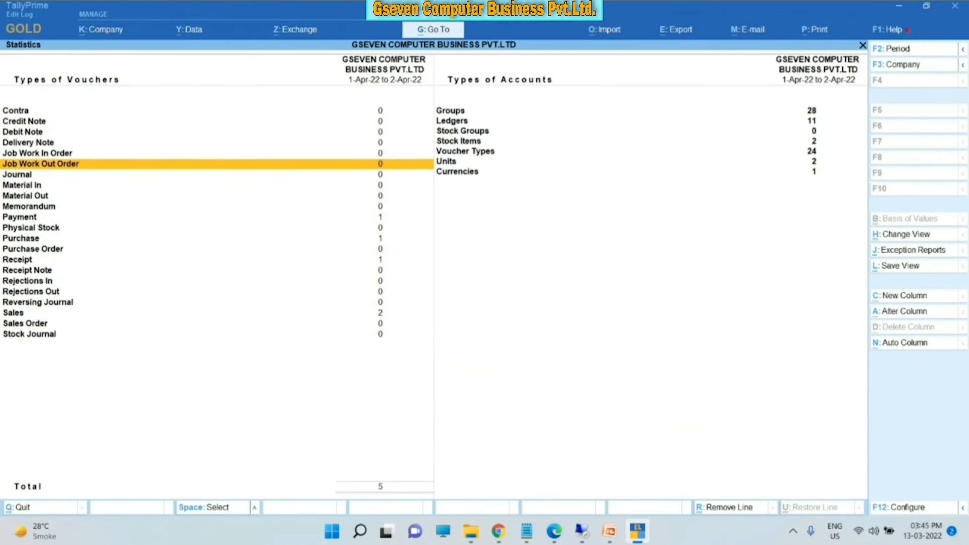
key(Down)
key(Down)
key(Down)
key(Down)
key(Down)
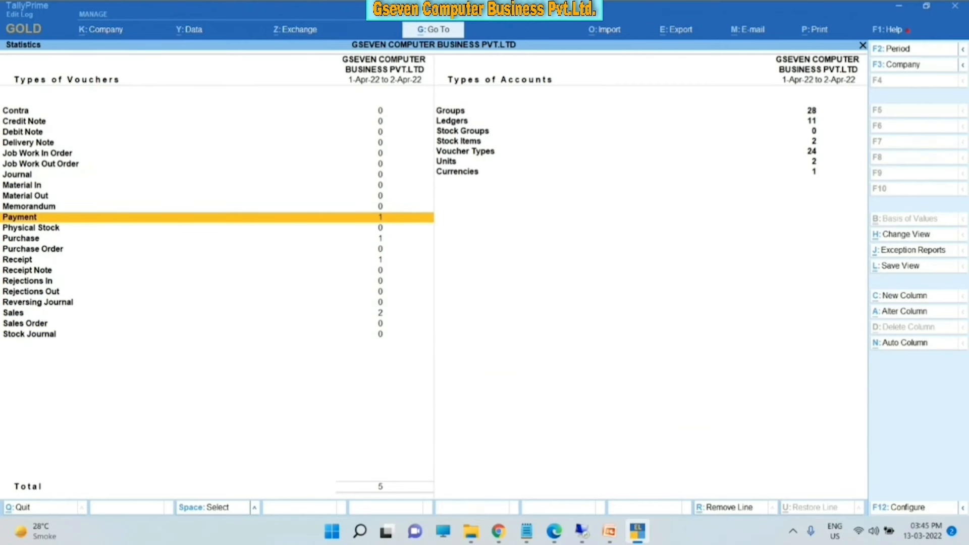
key(Return)
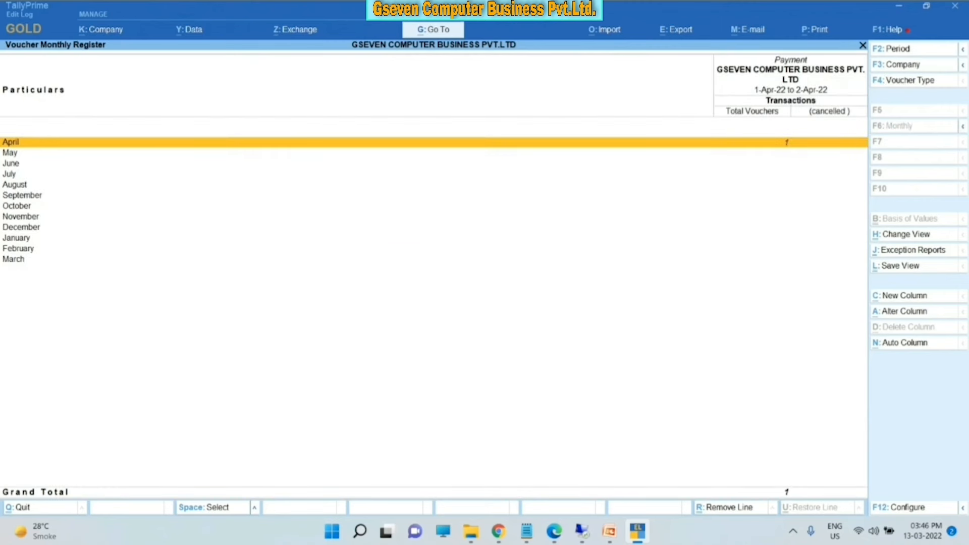
key(Escape)
key(Escape)
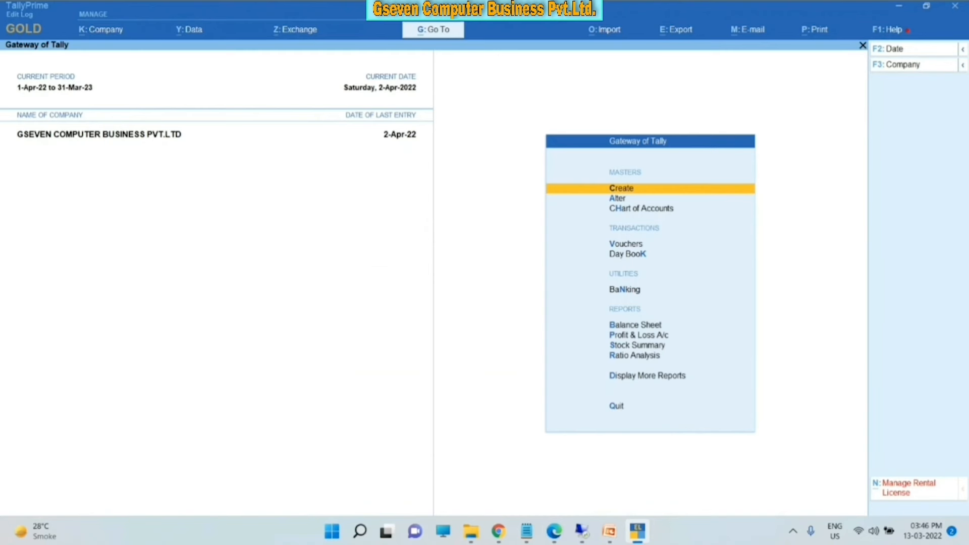
key(Down)
key(Down)
key(Down)
key(Down)
key(Down)
key(Down)
key(Down)
key(Up)
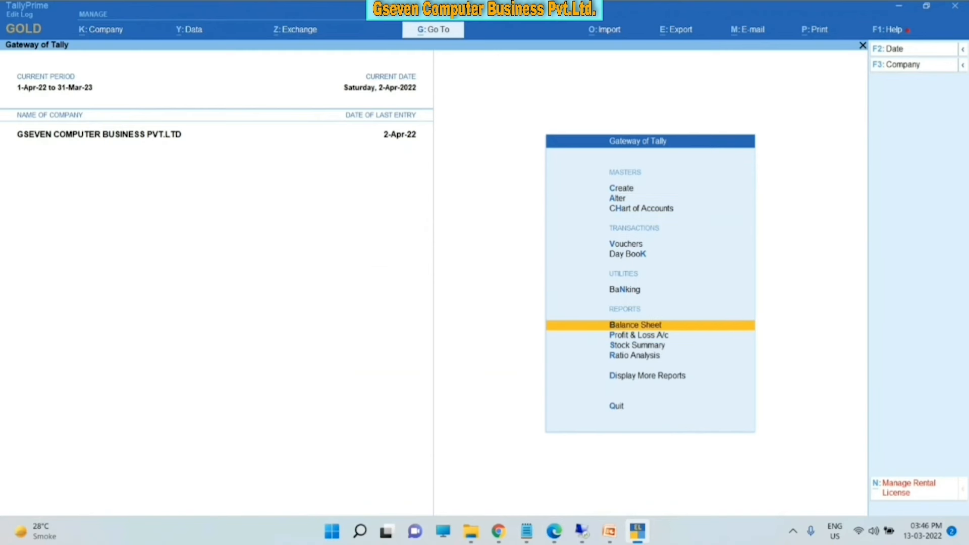
key(Return)
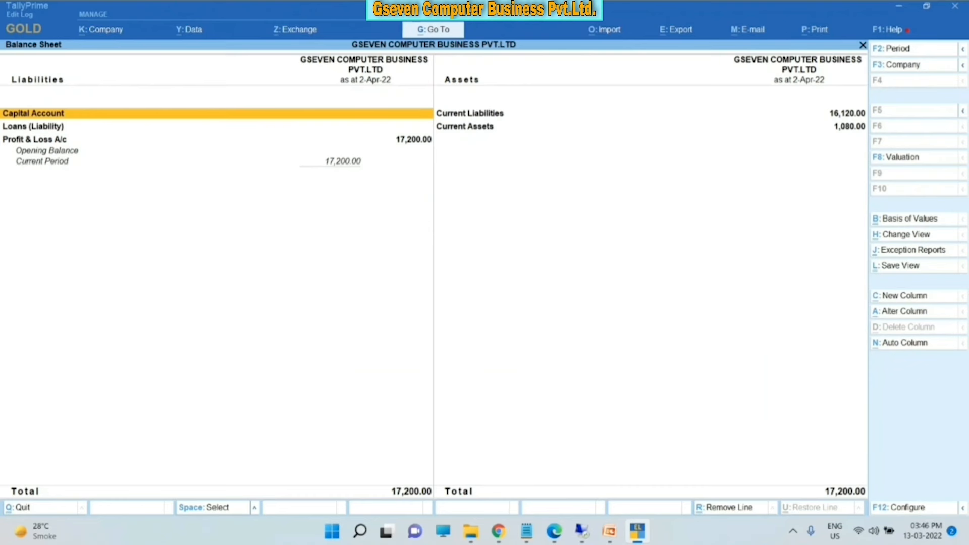
key(Escape)
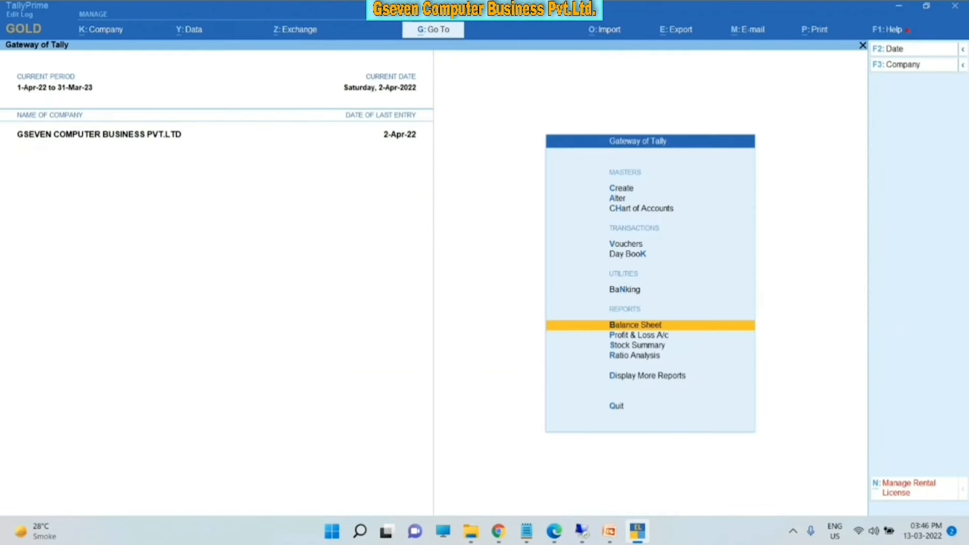
key(Down)
key(Return)
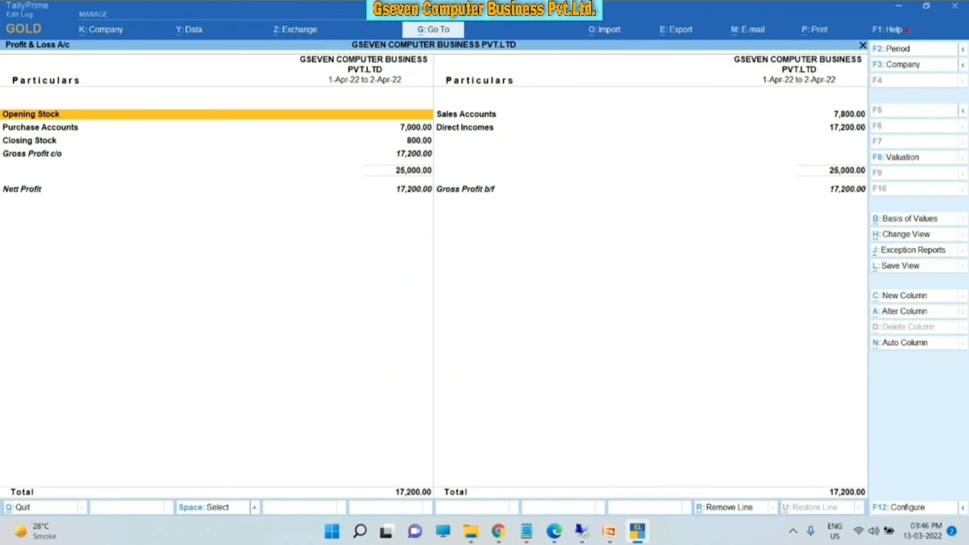
key(Escape)
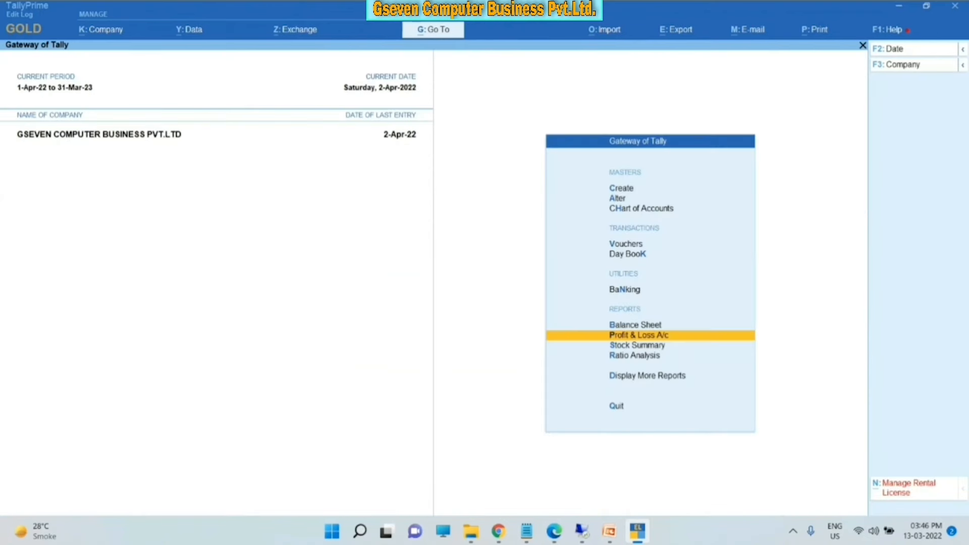
key(Down)
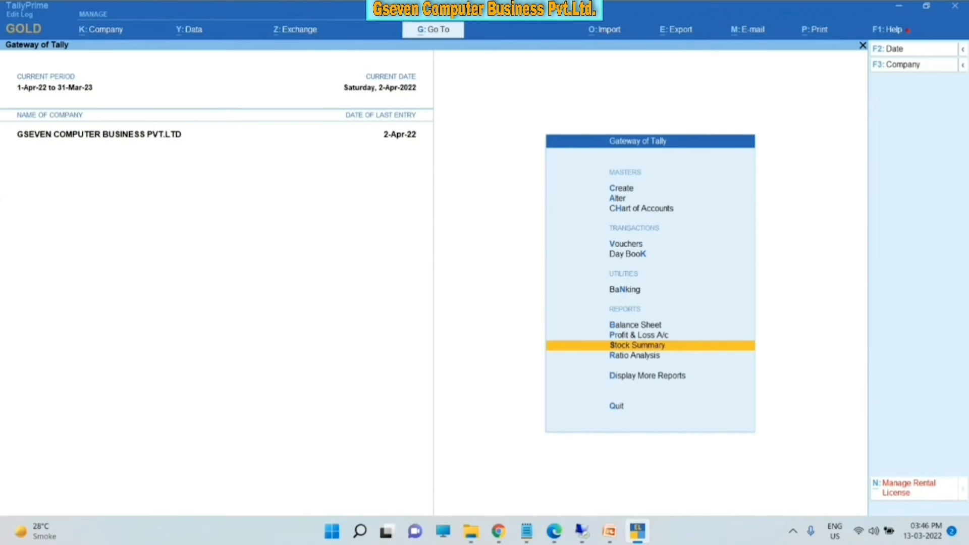
key(Return)
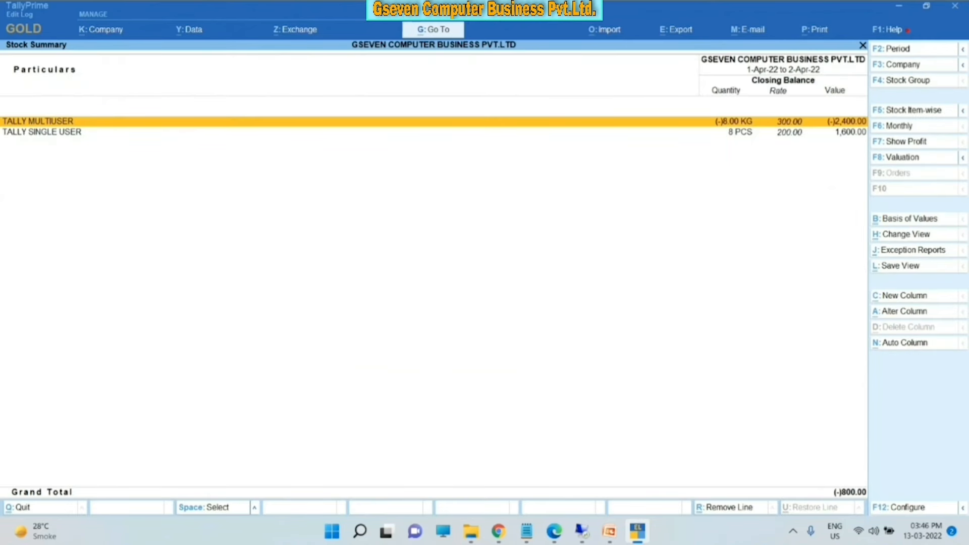
key(Down)
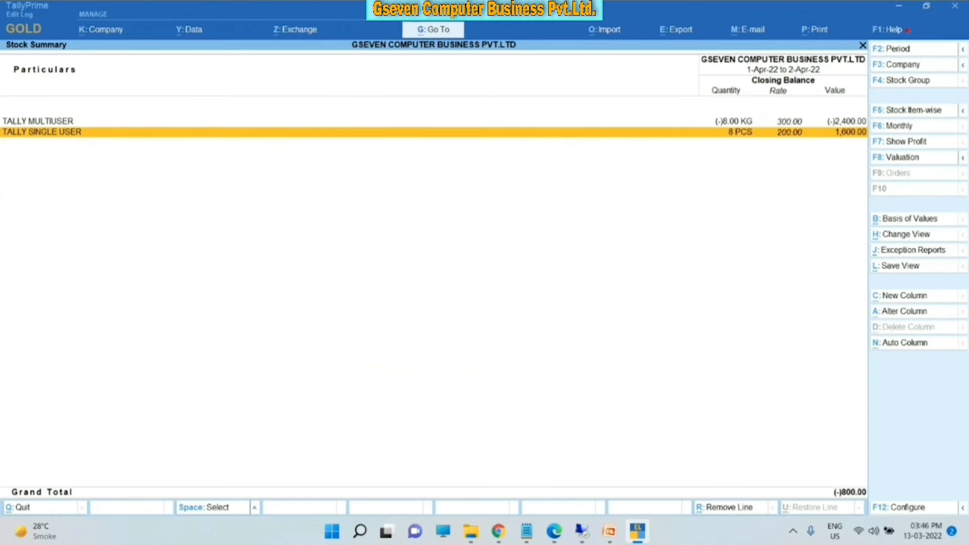
key(Up)
key(Down)
key(Up)
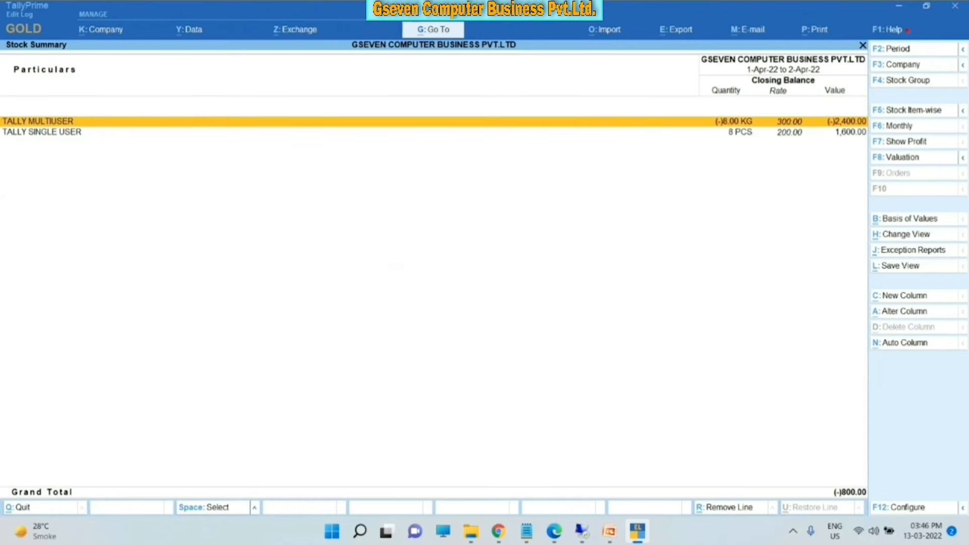
key(Down)
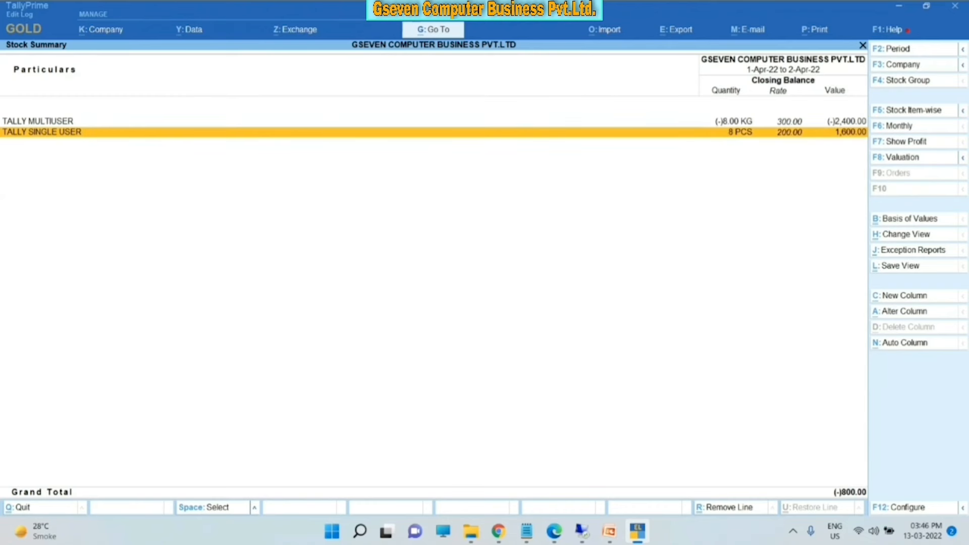
key(Return)
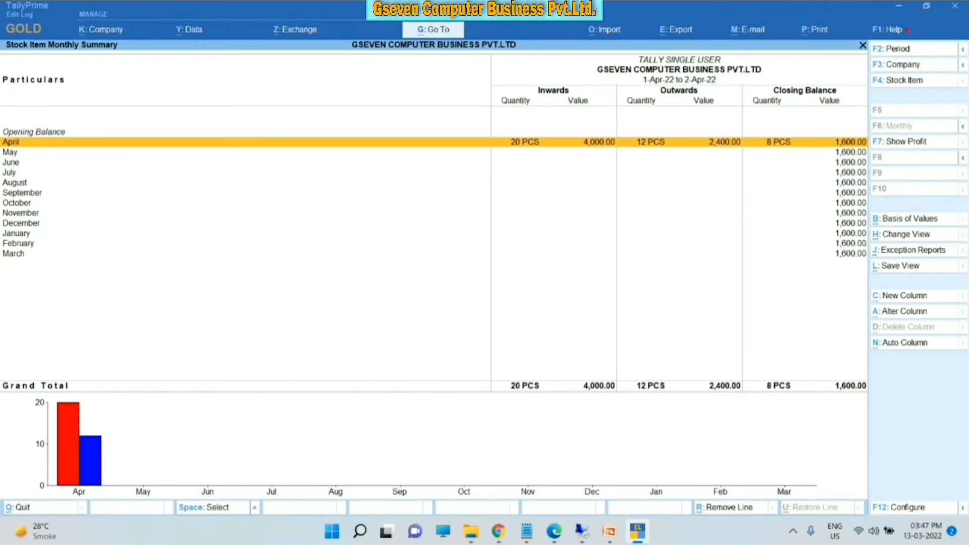
key(Return)
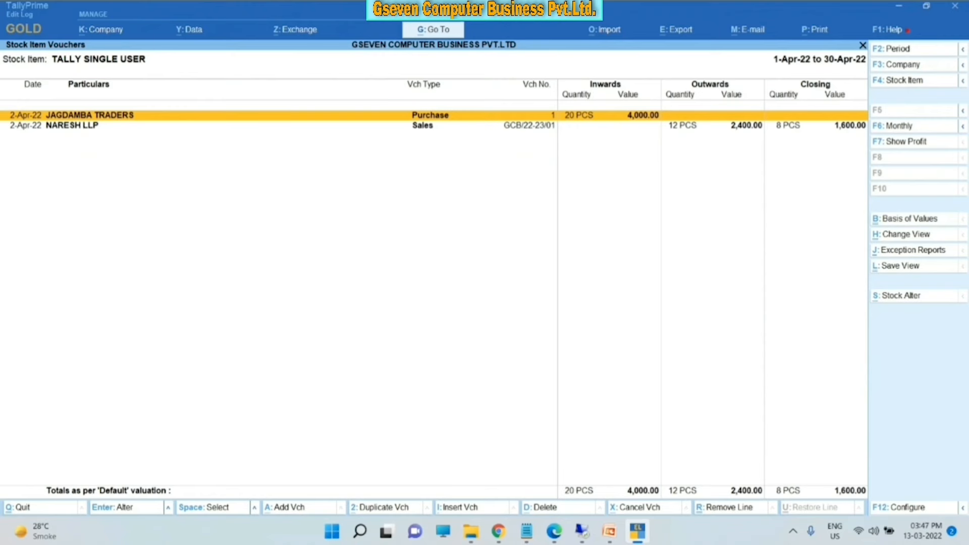
key(Down)
key(Up)
key(Down)
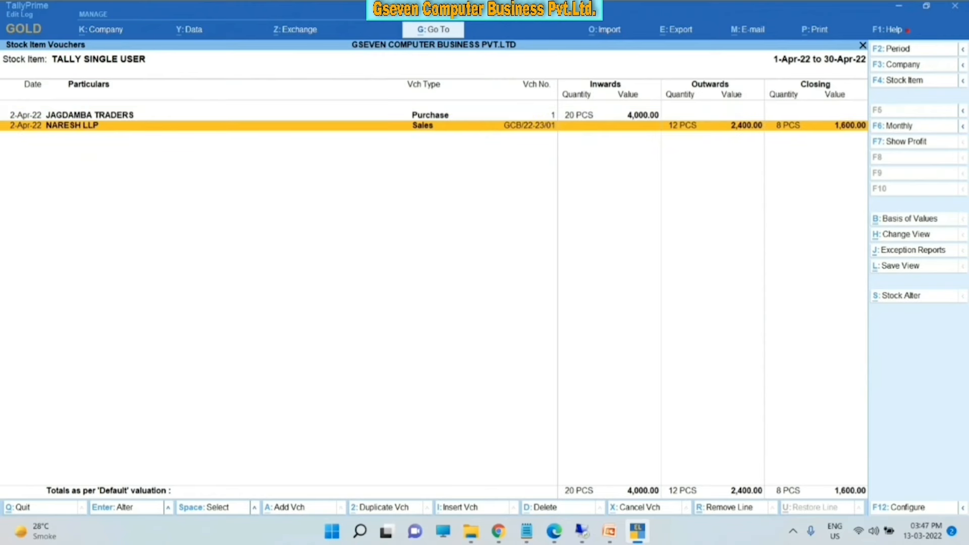
key(Return)
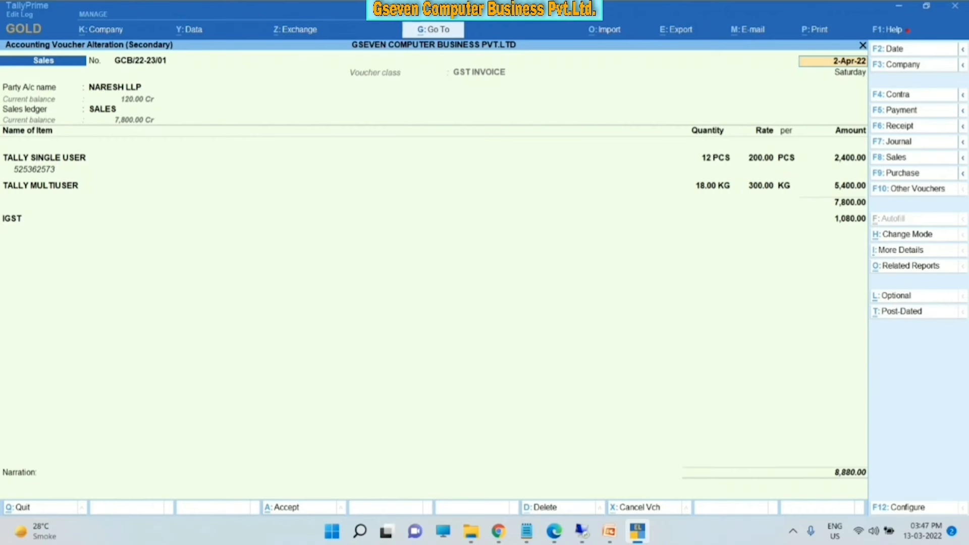
key(Escape)
key(y)
key(Up)
key(Return)
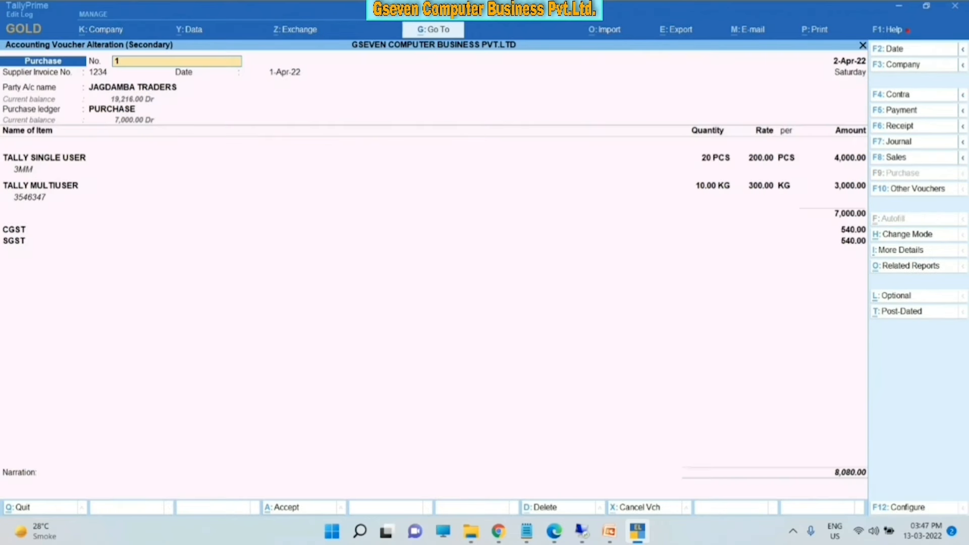
key(Escape)
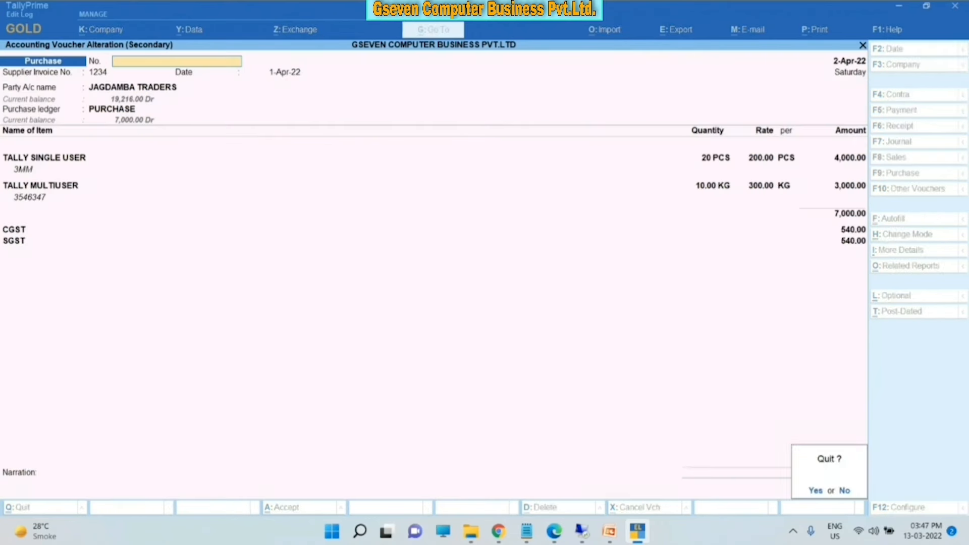
key(y)
key(Escape)
key(Escape)
key(Escape)
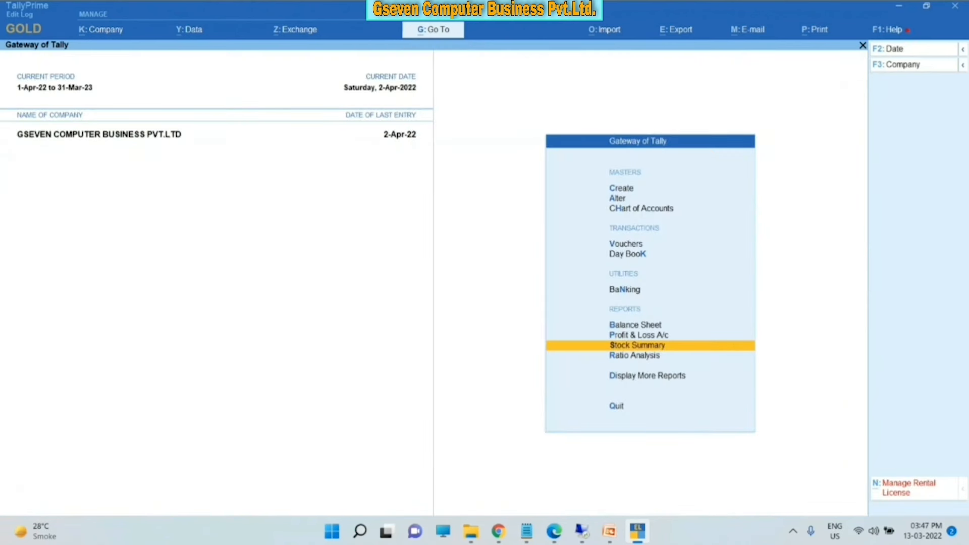
- Go to Account Books > Ledger and display NARESH LLP's ledger vouchers
key(Down)
key(Down)
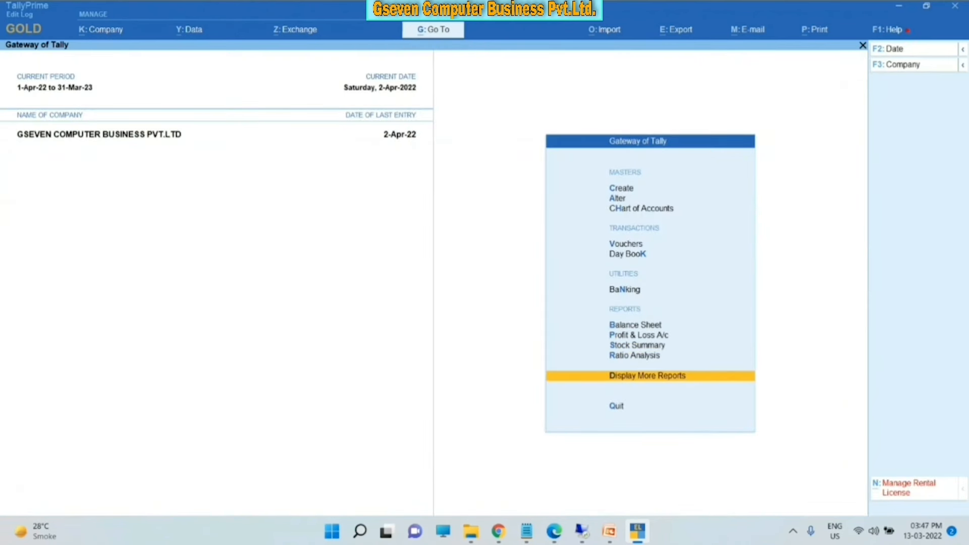
key(Return)
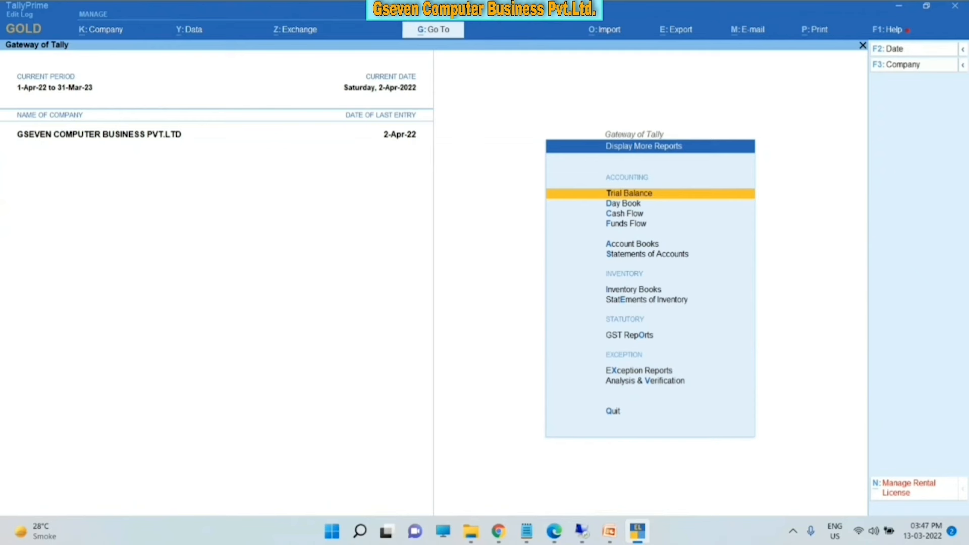
key(Down)
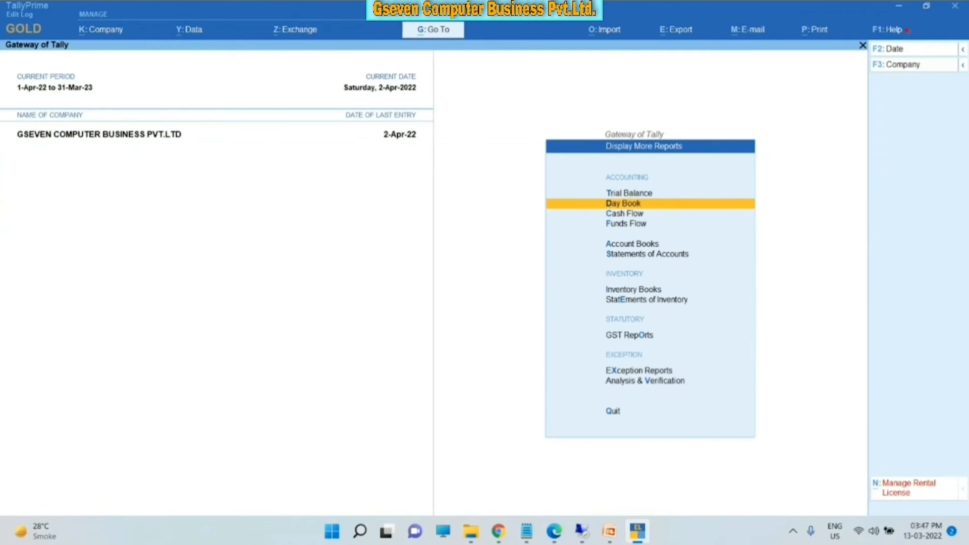
key(Down)
key(Down)
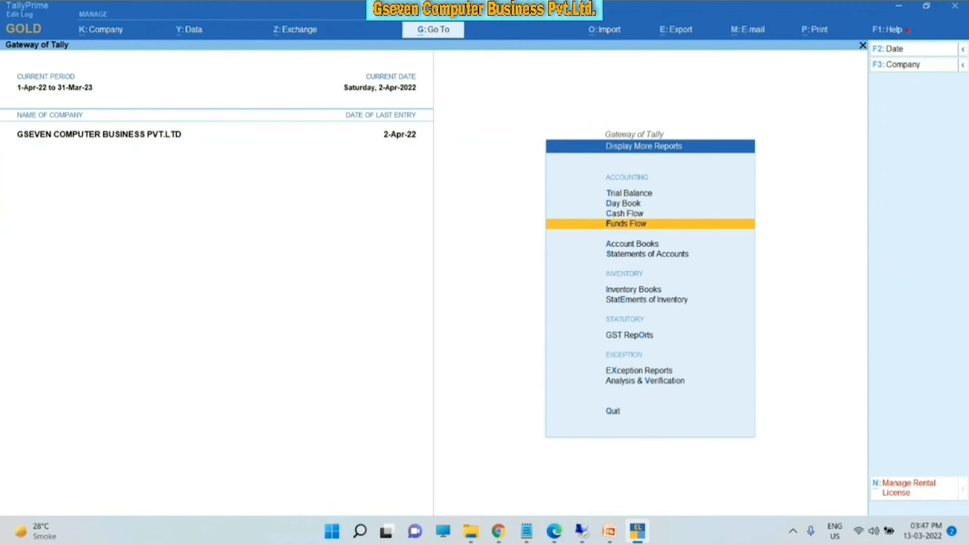
key(Down)
key(Return)
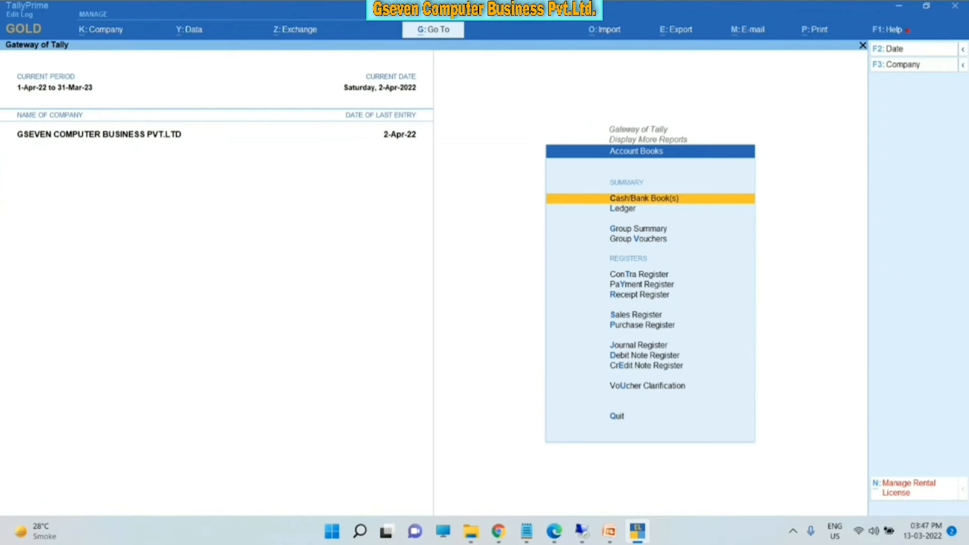
key(Down)
key(Return)
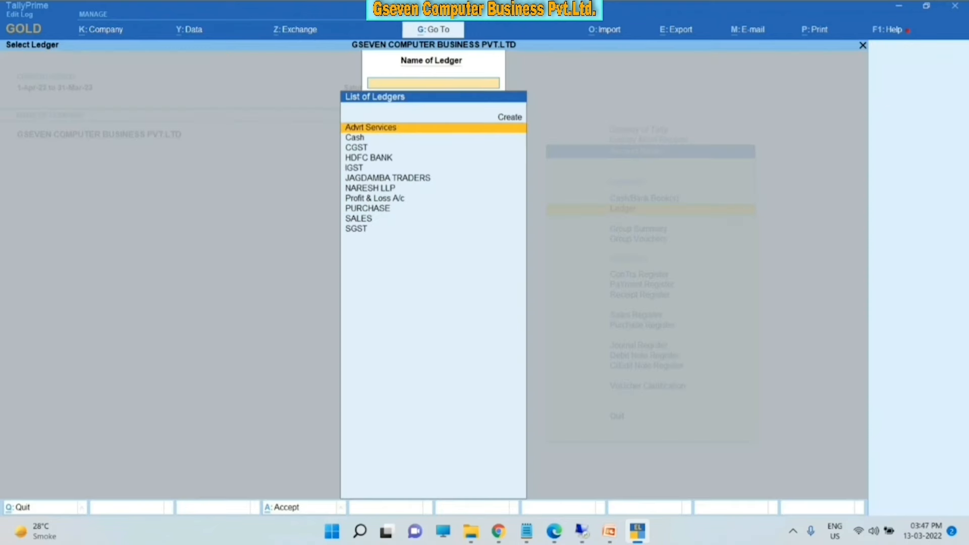
key(Down)
key(Down)
key(Down)
key(Down)
key(Down)
key(Down)
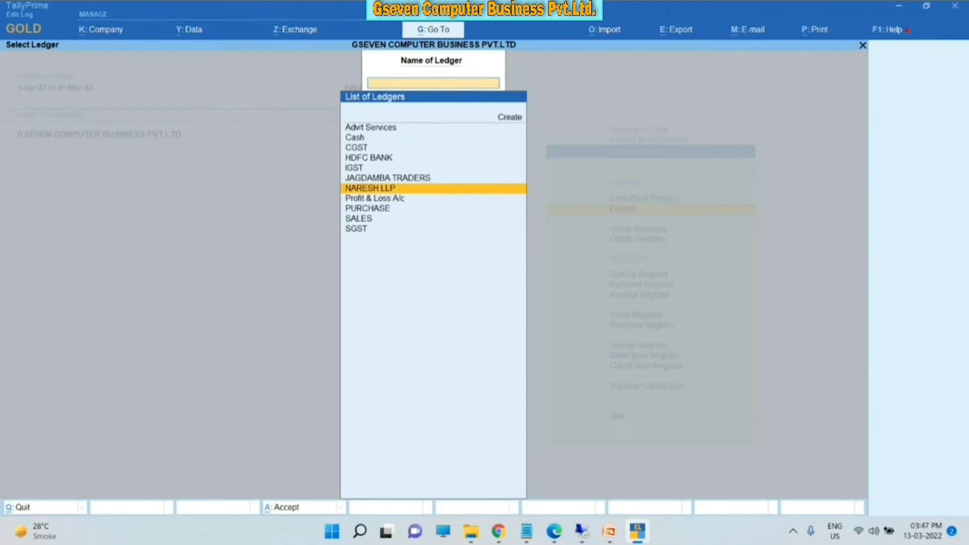
key(Return)
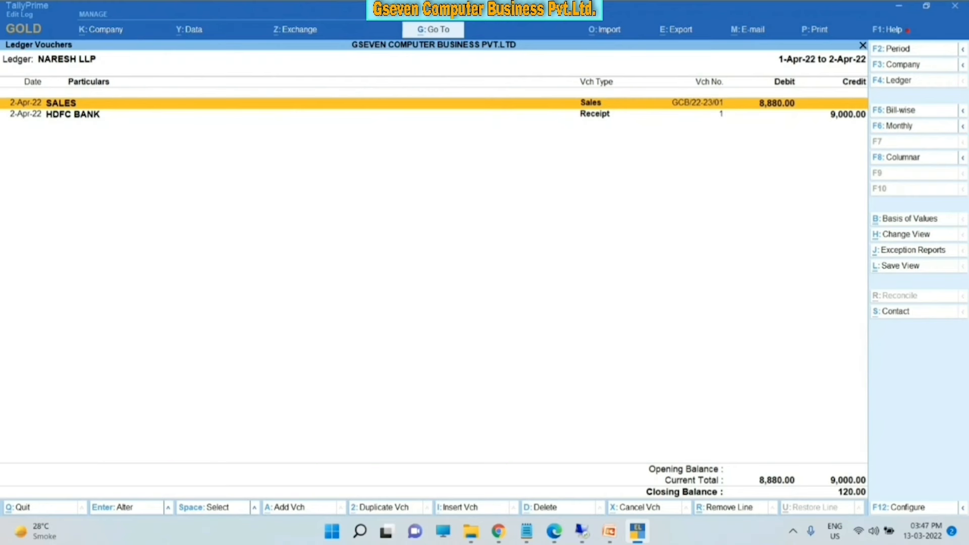
key(alt+m)
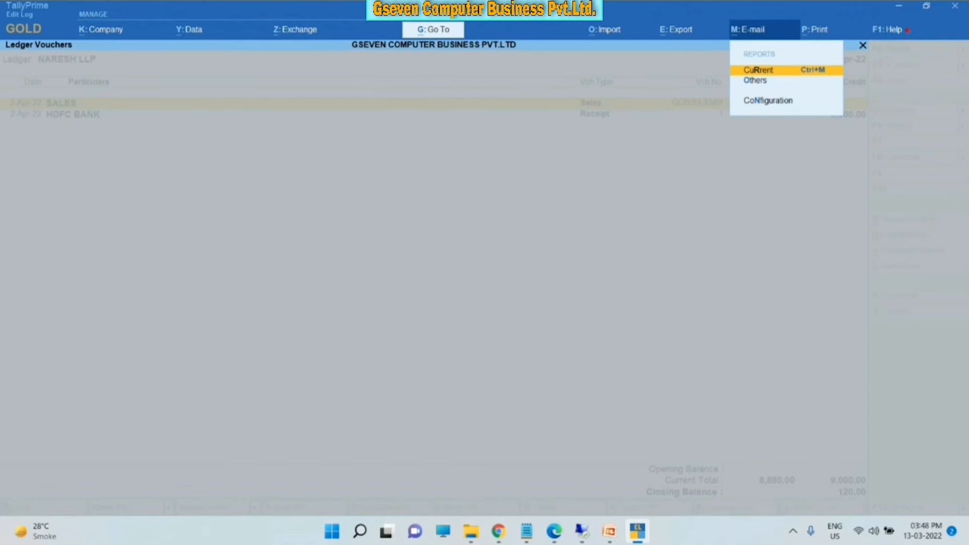
- In E-mail Configuration, show more settings and open the Pre-defined E-mail Profile list to create one
key(Down)
key(Down)
key(Return)
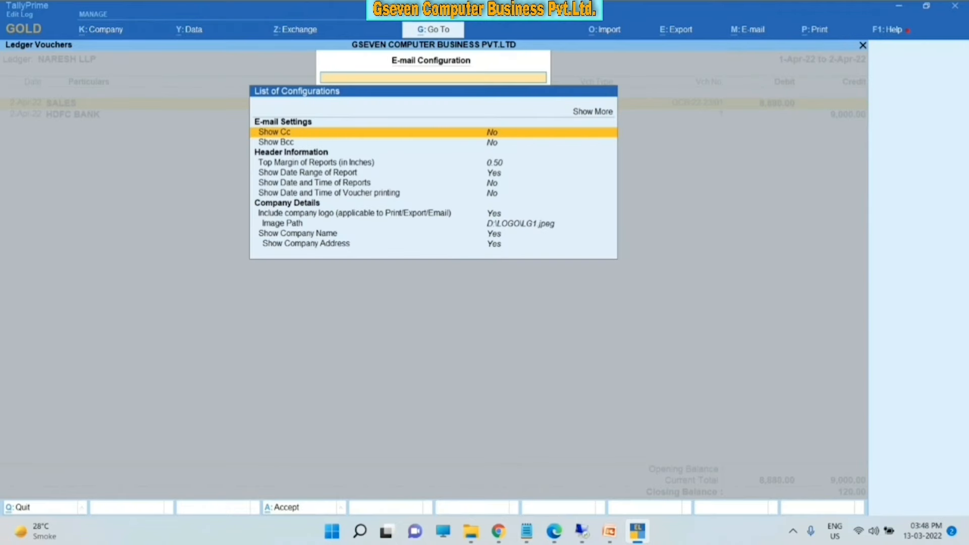
key(Down)
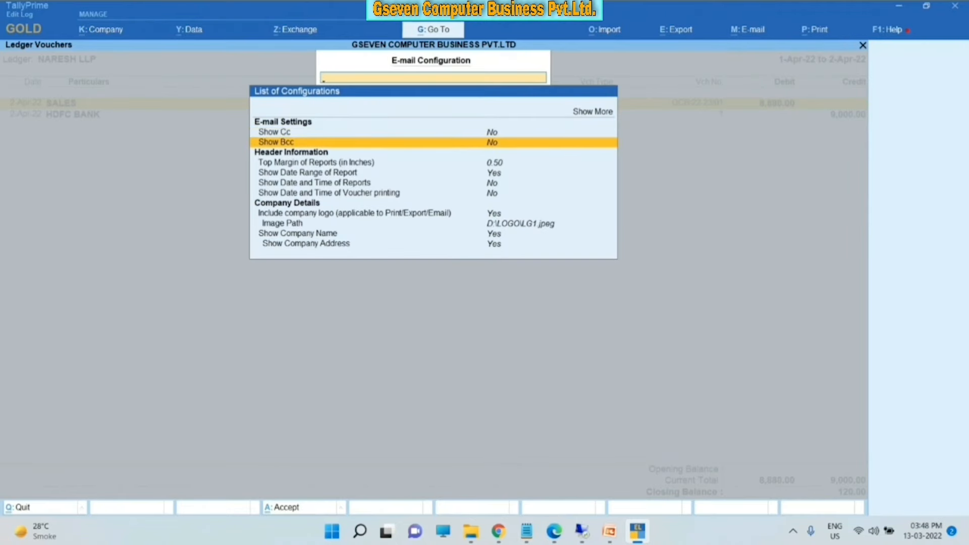
key(Up)
key(Up)
key(Return)
key(Down)
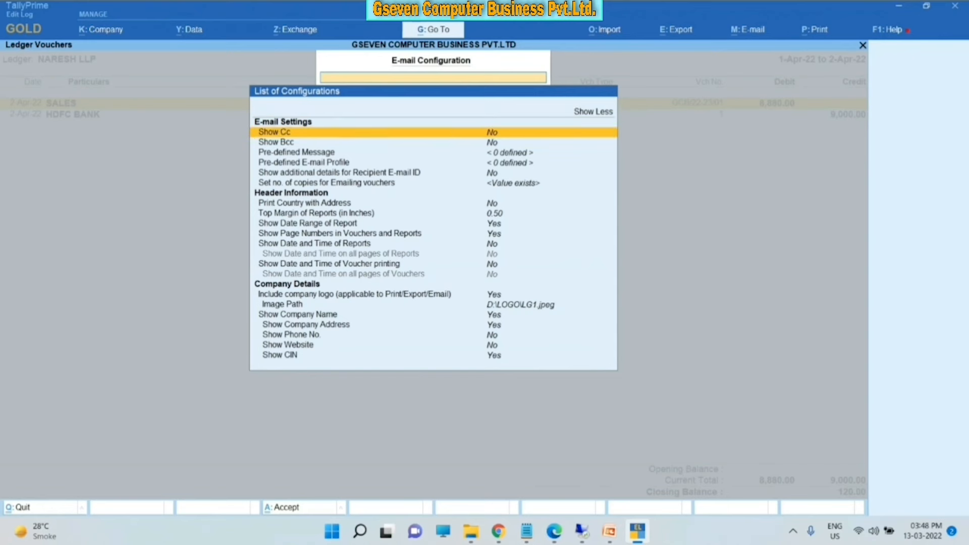
key(Down)
key(Down)
key(Down)
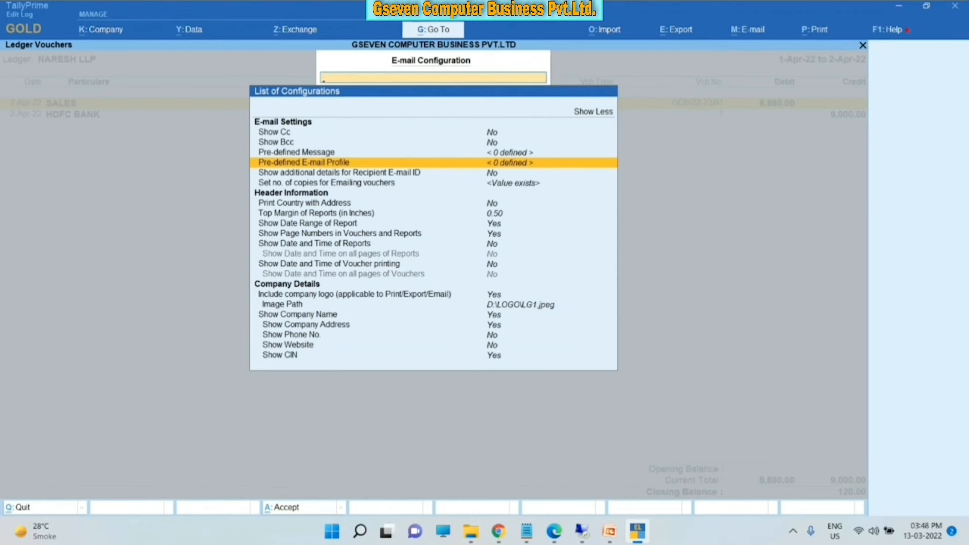
key(Return)
key(Return)
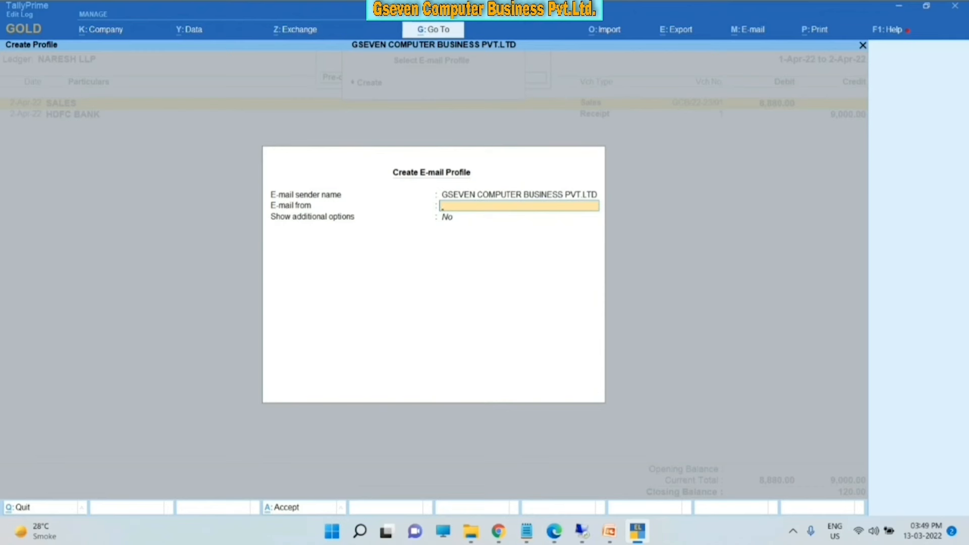
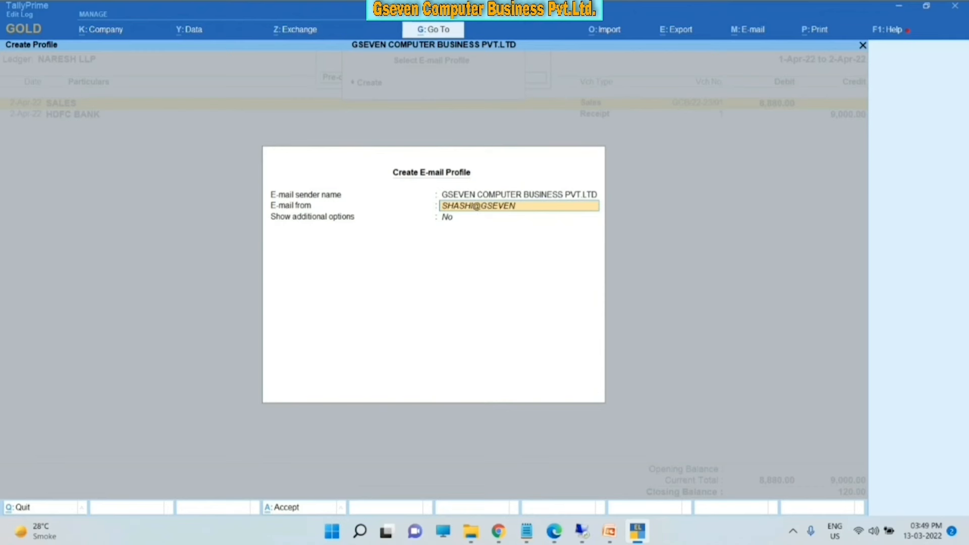
- Enter the sender e-mail address, enable additional options and choose Gmail as the e-mail server
key(Return)
text(y)
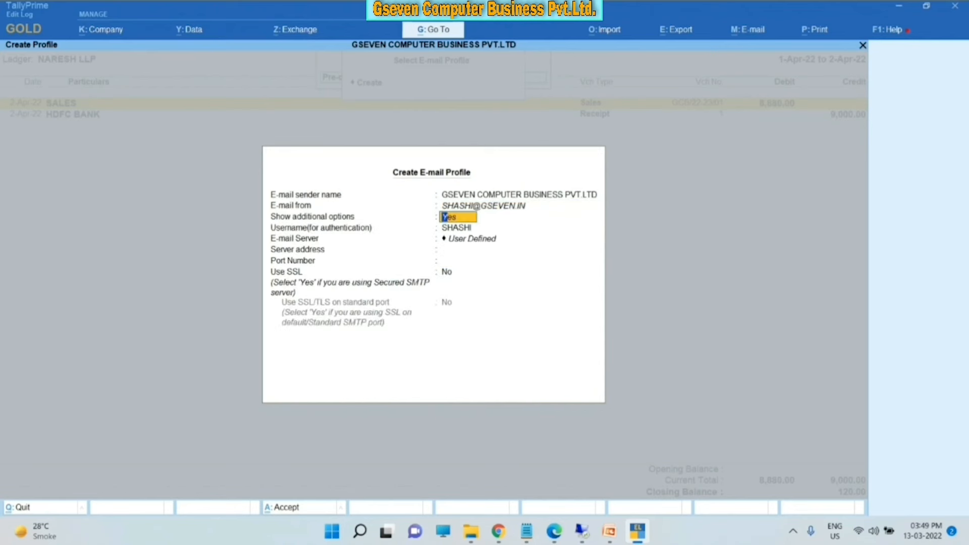
key(Return)
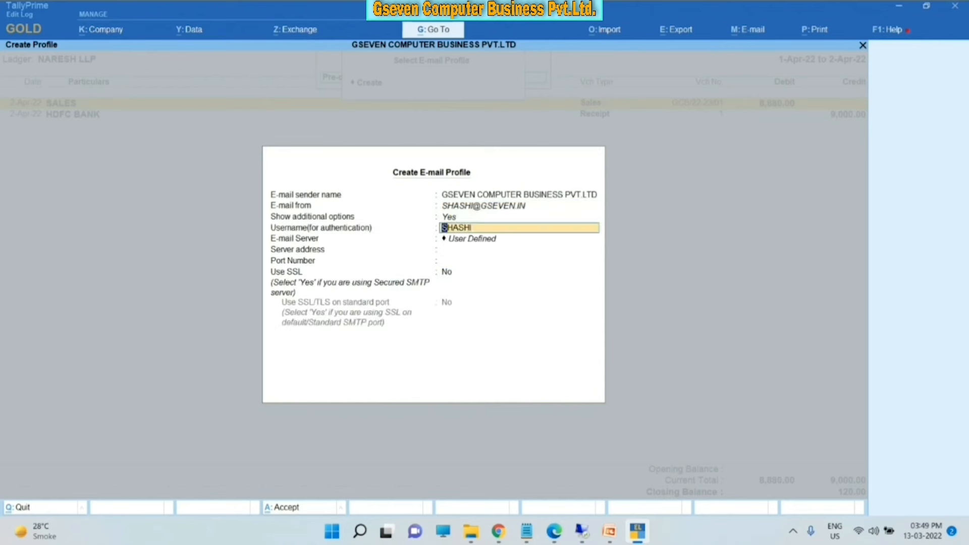
key(Return)
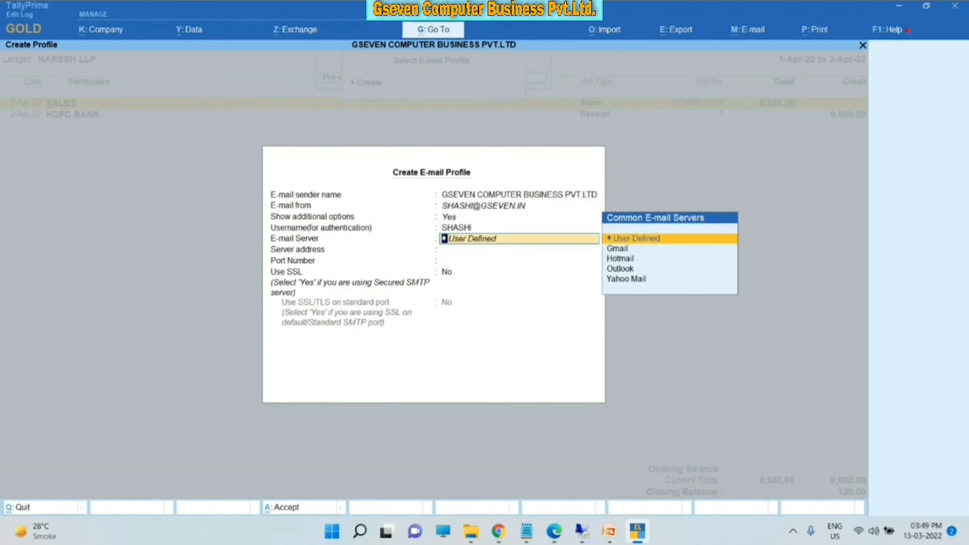
key(Down)
key(Down)
key(Down)
key(Down)
key(Up)
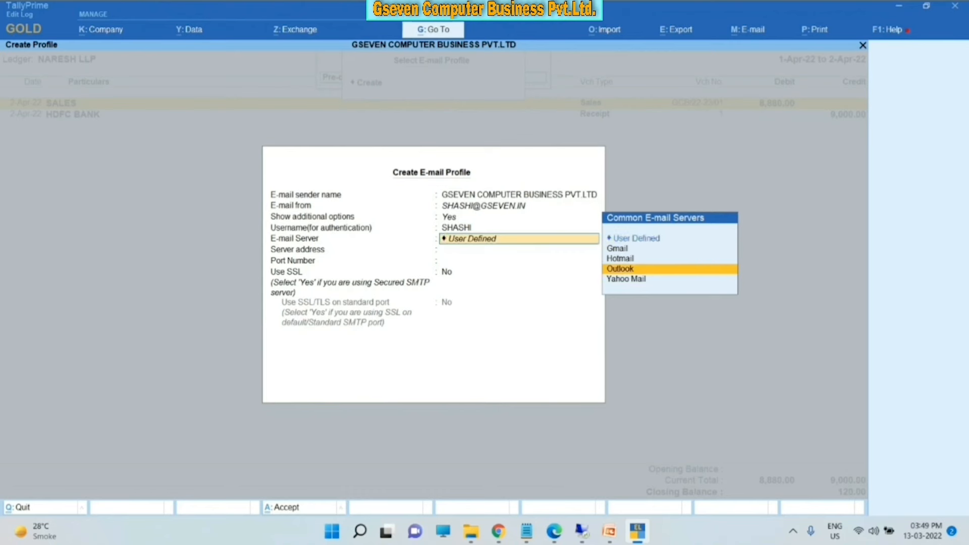
key(Up)
key(Up)
key(Up)
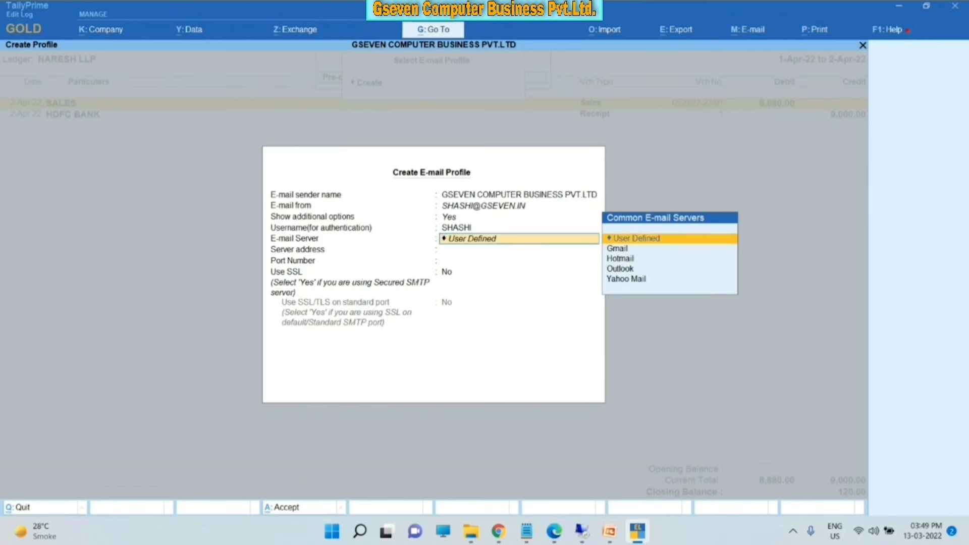
key(Down)
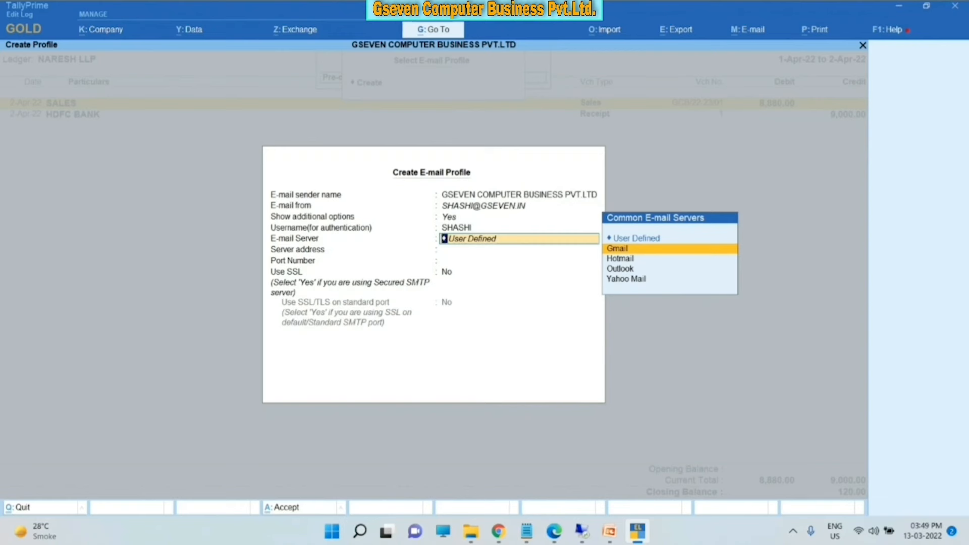
key(Return)
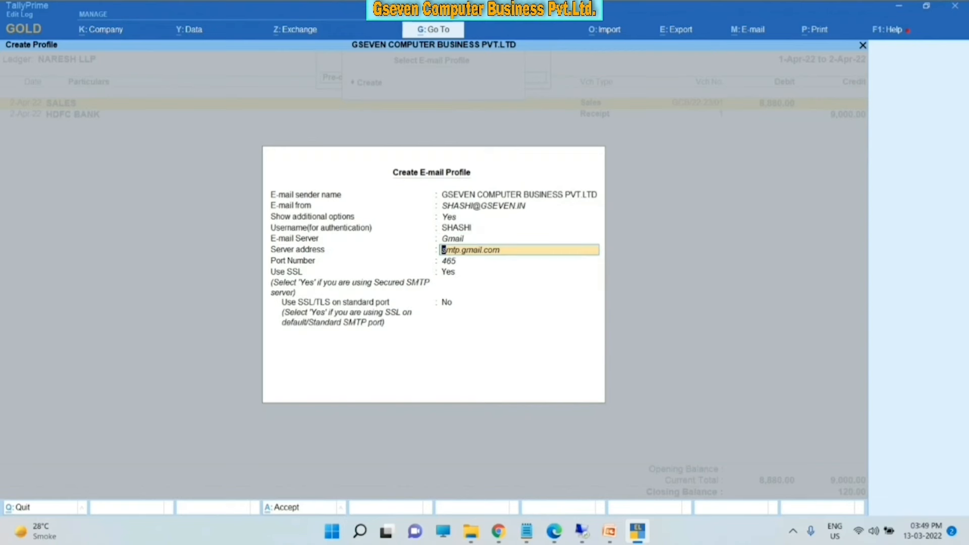
- Quit the profile without saving and return to the NARESH LLP ledger report
key(BackSpace)
key(Escape)
key(y)
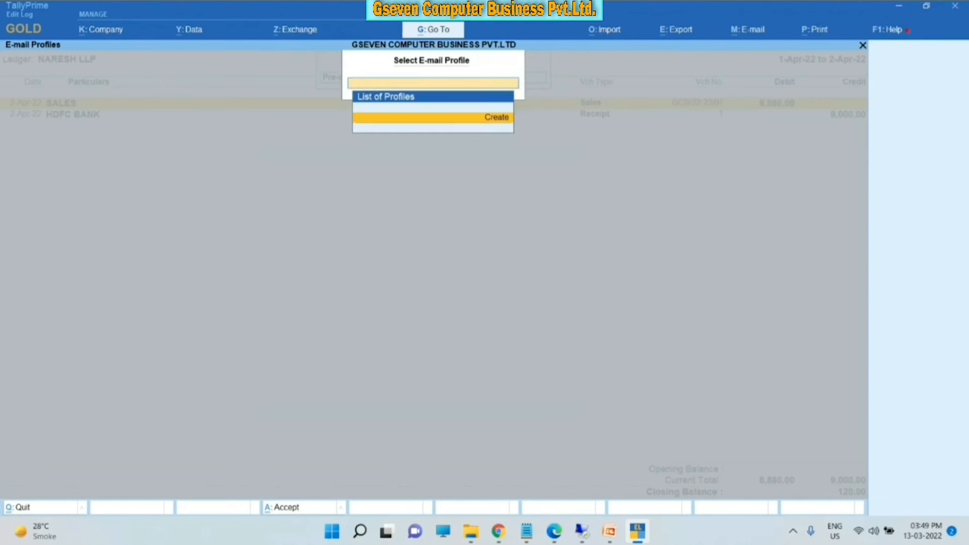
key(Escape)
key(Escape)
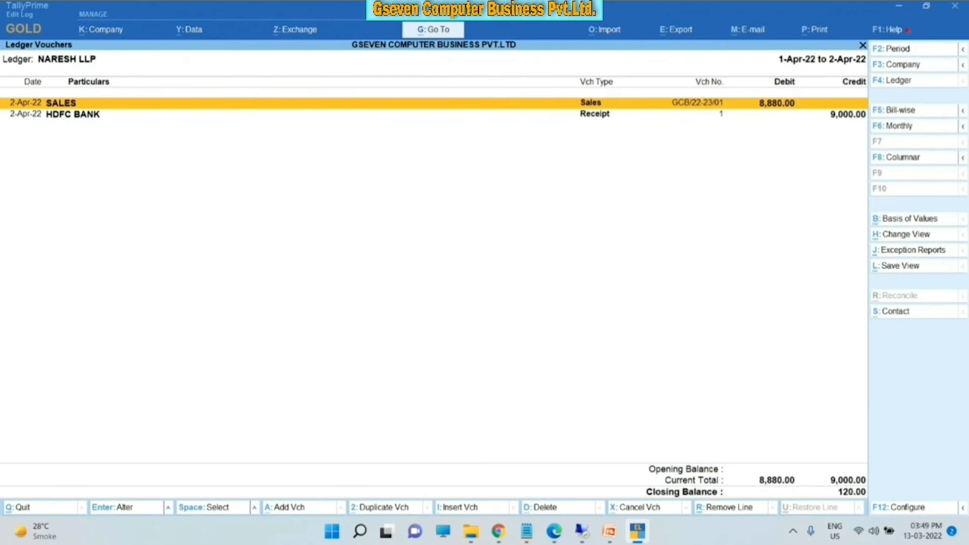
- Start e-mailing the current ledger report, then cancel it without sending
key(alt+m)
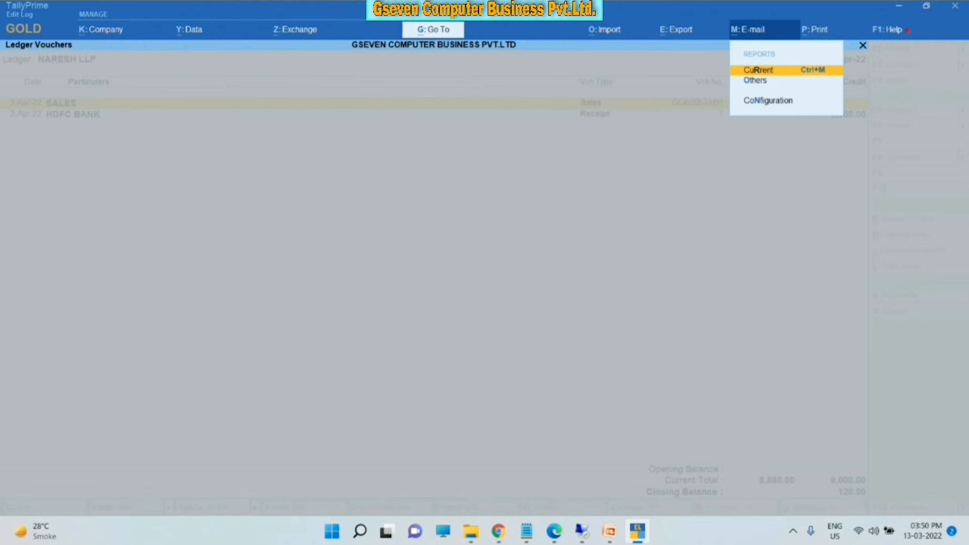
key(Return)
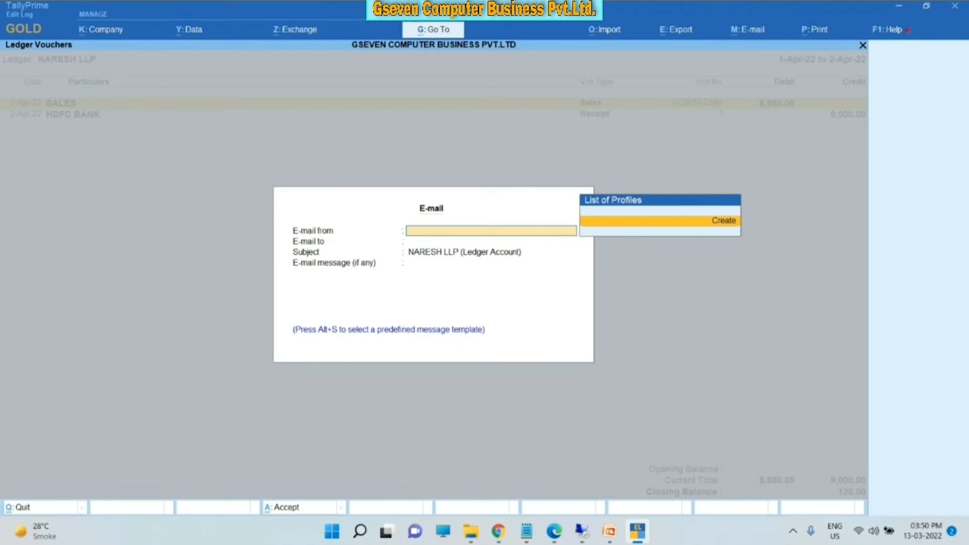
key(Escape)
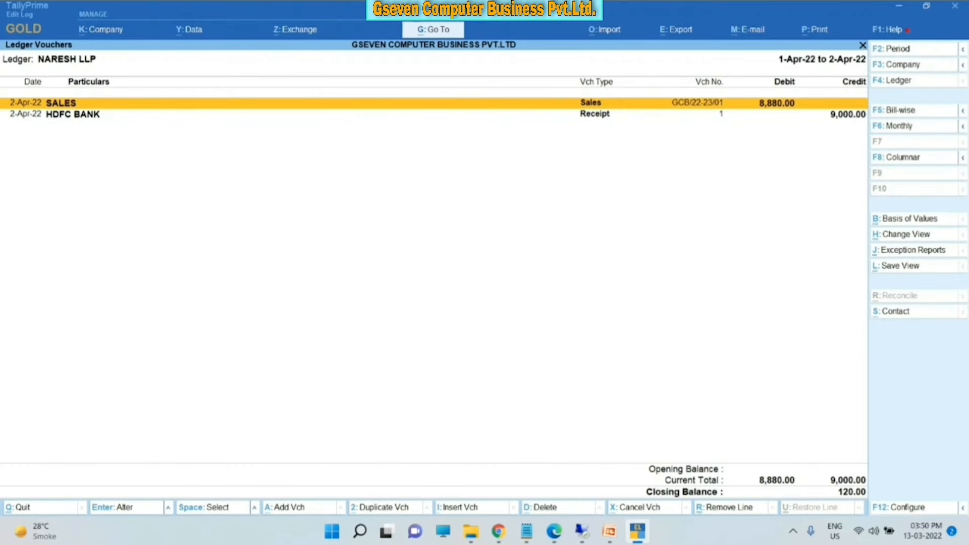
- Open the NARESH LLP SALES voucher, check its e-mail options, and close it to Account Books
key(F4)
key(Escape)
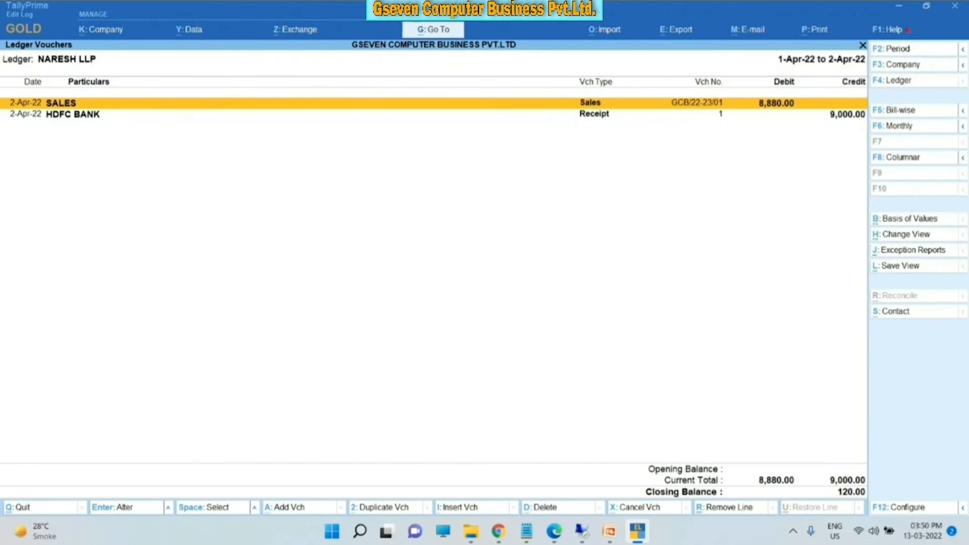
key(Return)
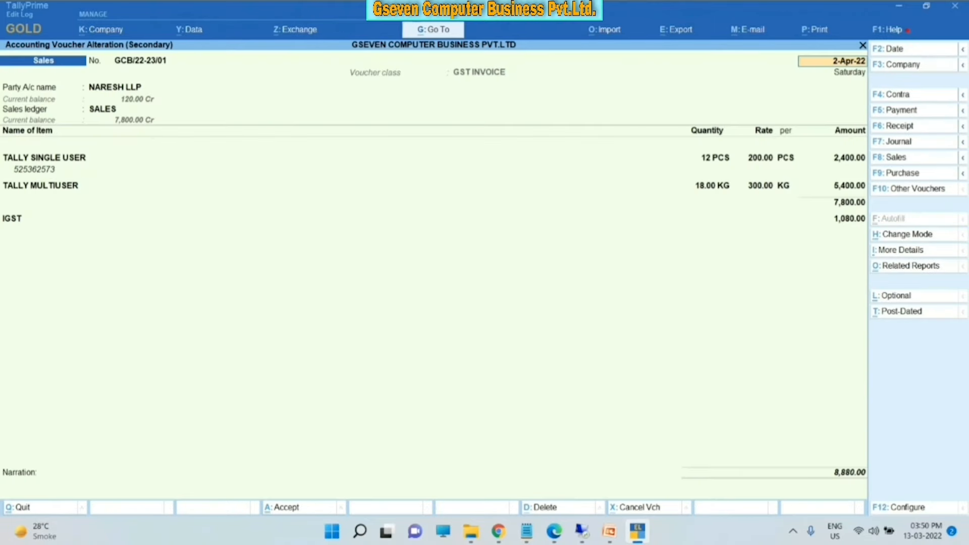
key(alt+m)
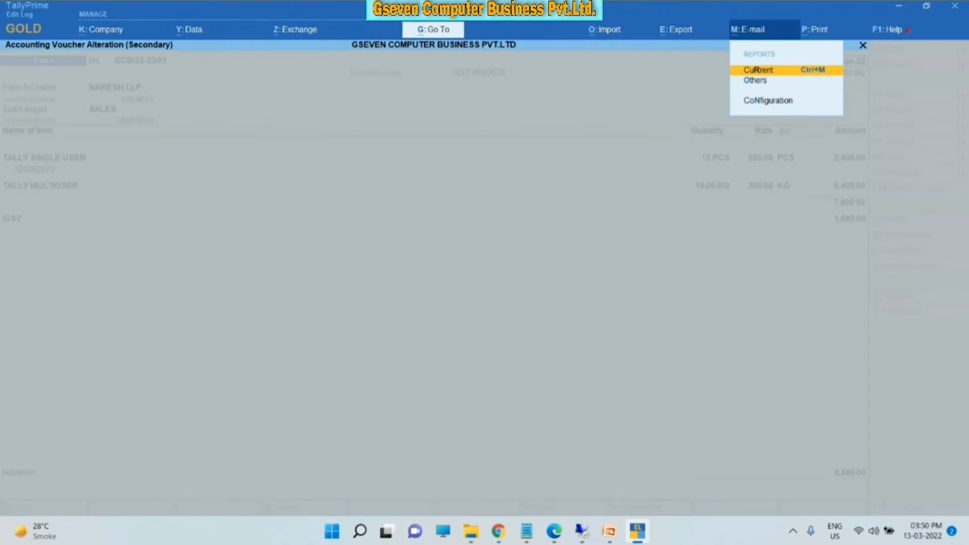
key(Escape)
key(Escape)
key(Escape)
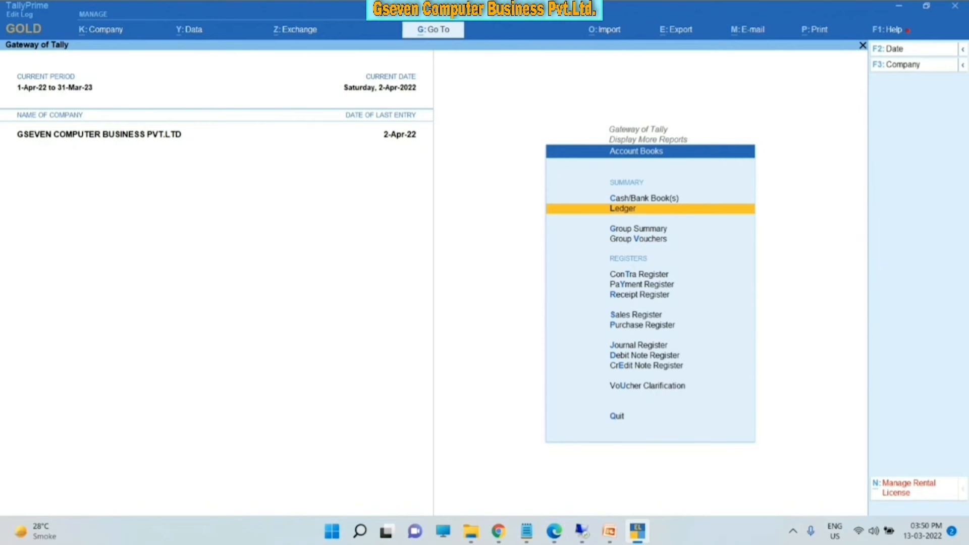
- Review April's vouchers in the Sales Register, then back out to the Gateway of Tally
key(Down)
key(Down)
key(Up)
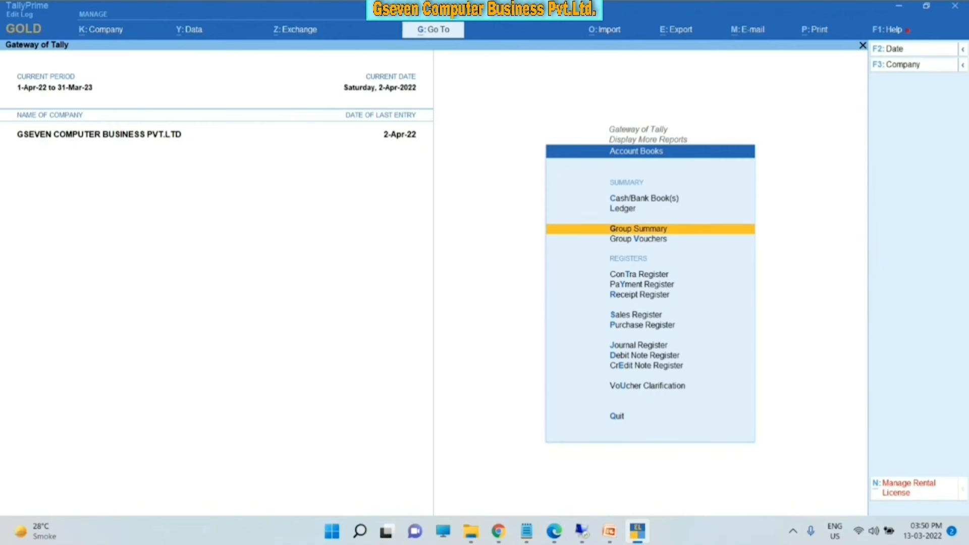
key(Down)
key(Down)
key(Down)
key(Down)
key(Down)
key(Down)
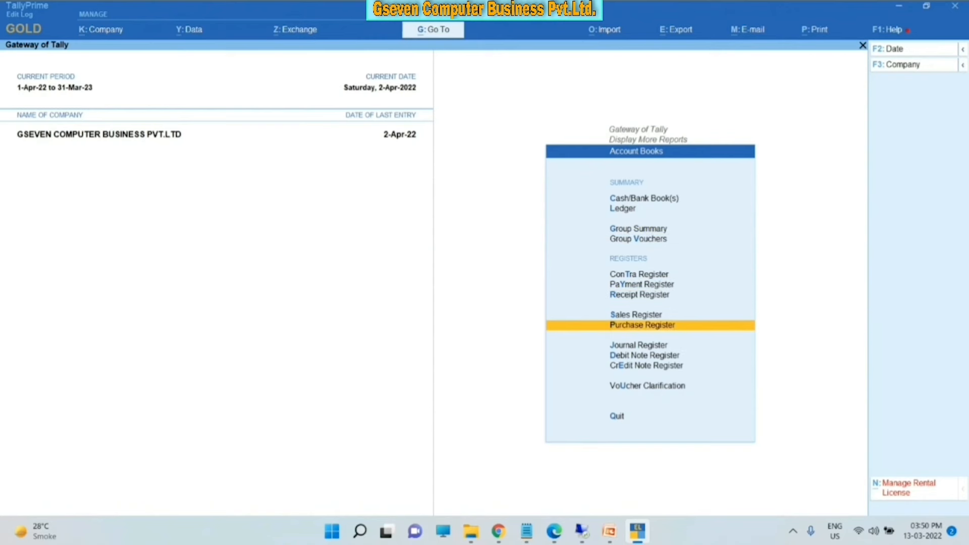
key(Down)
key(Down)
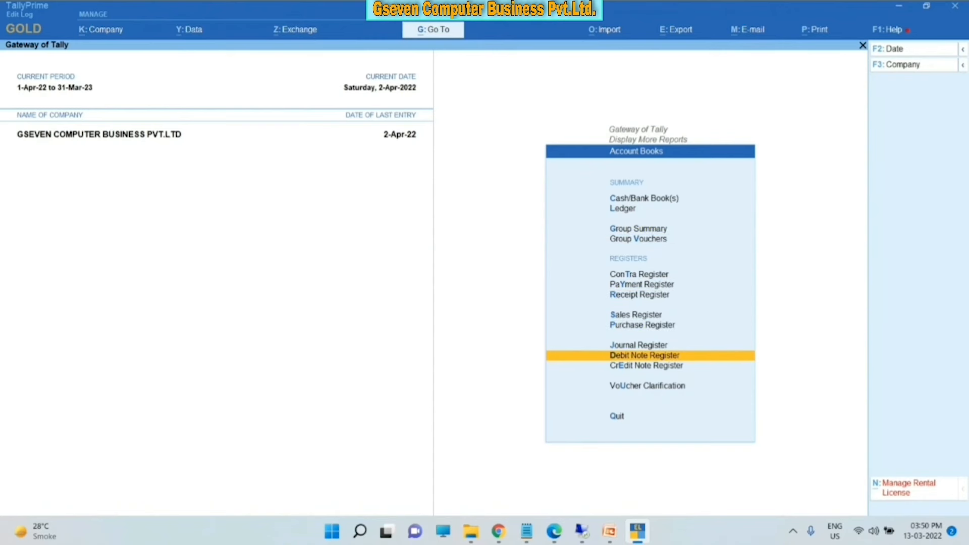
key(Up)
key(Up)
key(Up)
key(Up)
key(Down)
key(Return)
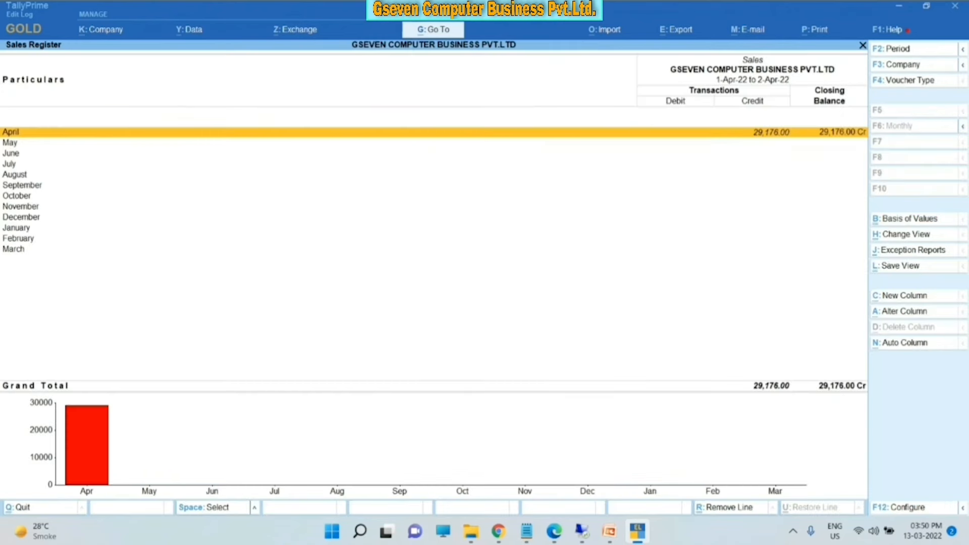
key(Return)
key(Escape)
key(Escape)
key(Escape)
key(Escape)
key(Escape)
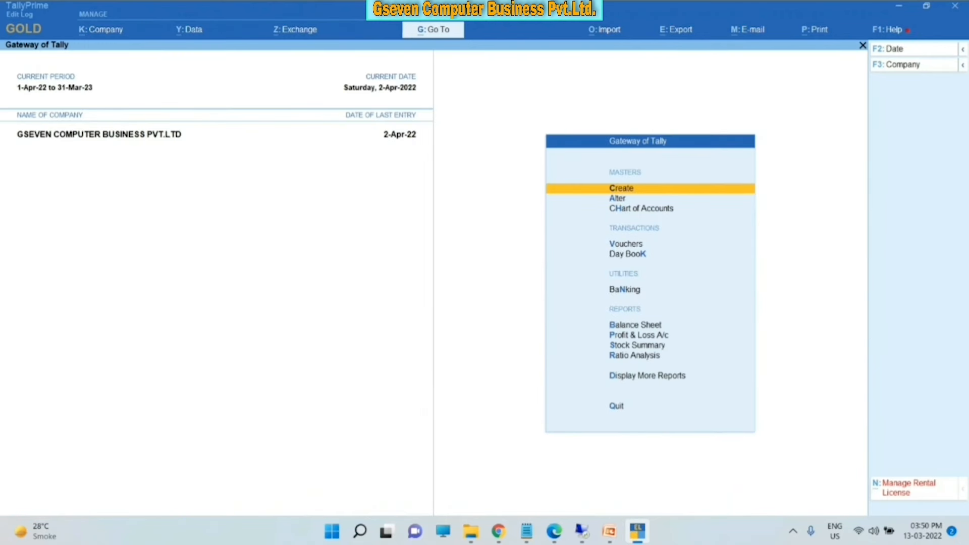
- Open Statements of Accounts under Display More Reports
key(d)
key(Down)
key(Down)
key(Down)
key(Down)
key(Down)
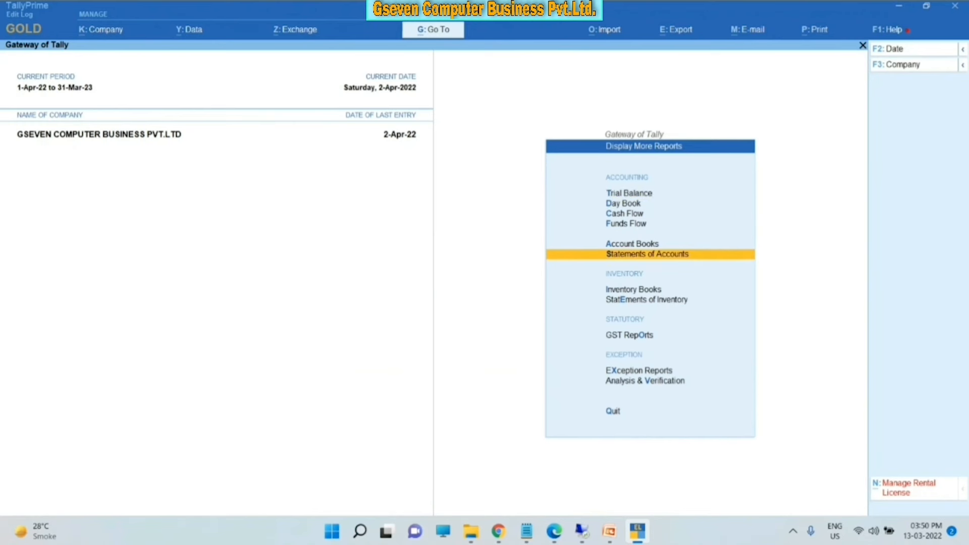
key(Return)
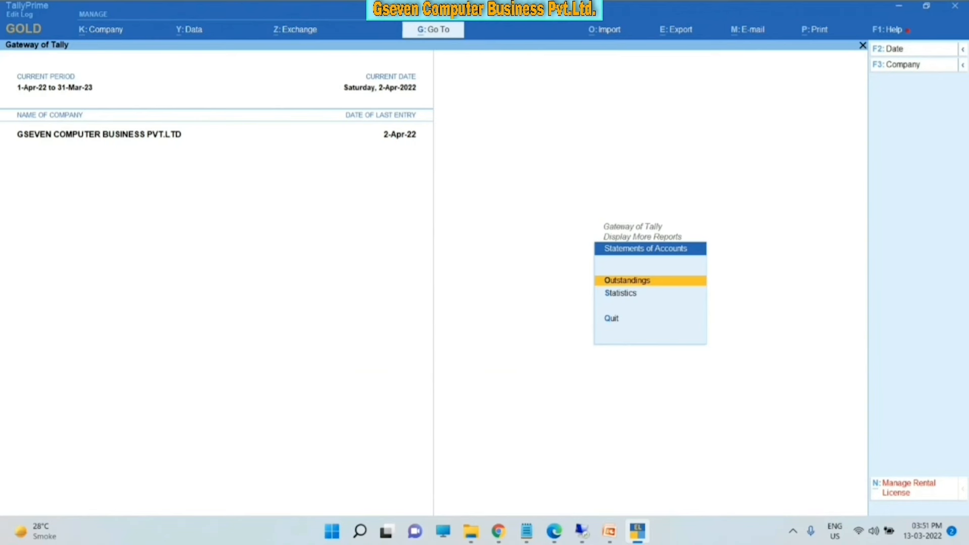
key(Return)
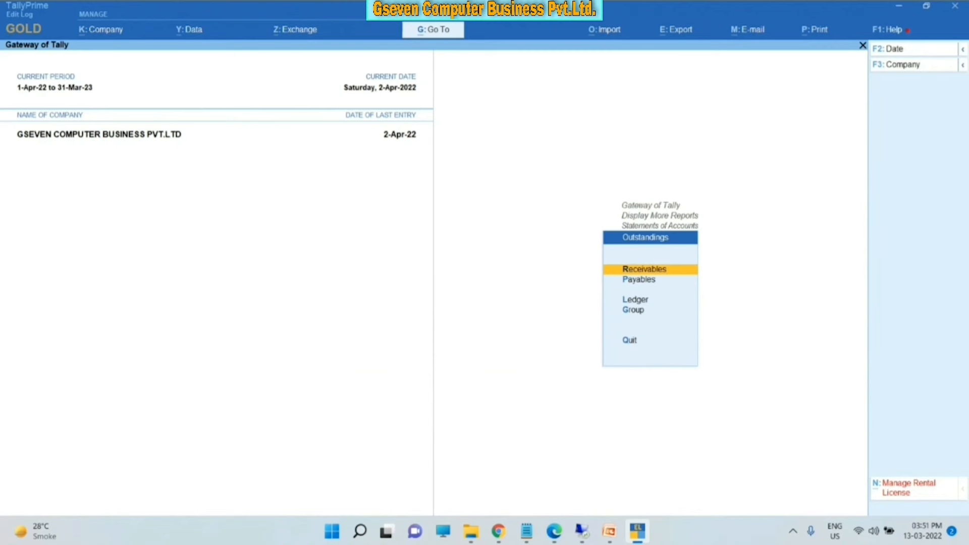
key(Return)
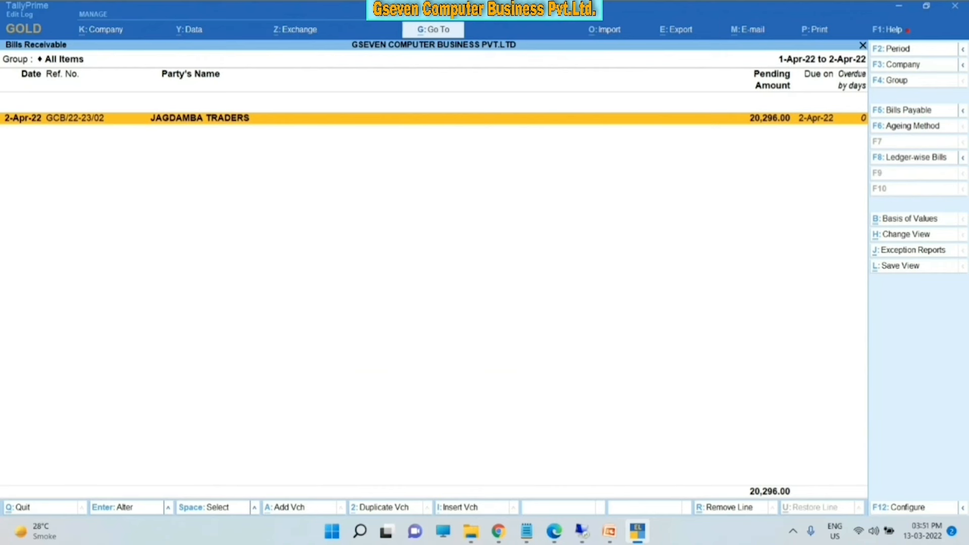
key(alt+F1)
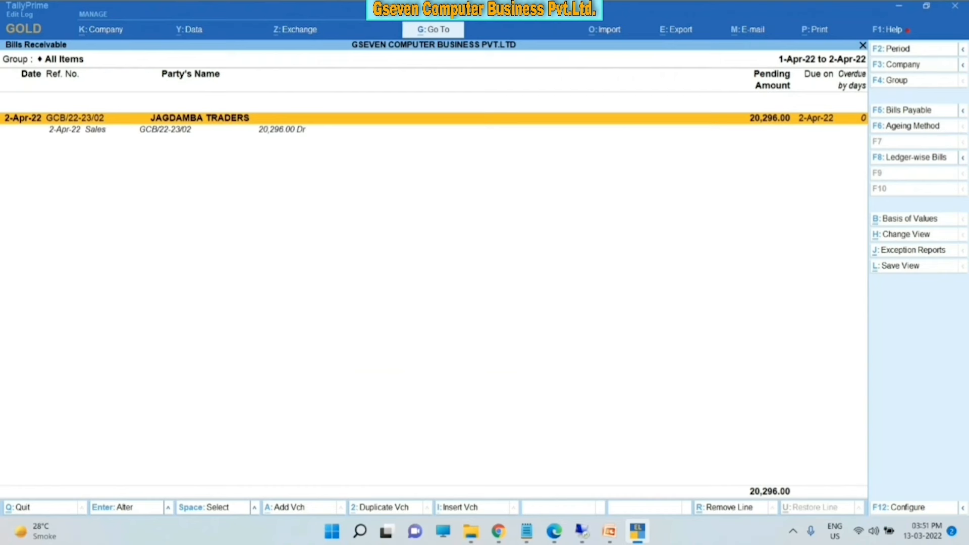
key(Escape)
key(Down)
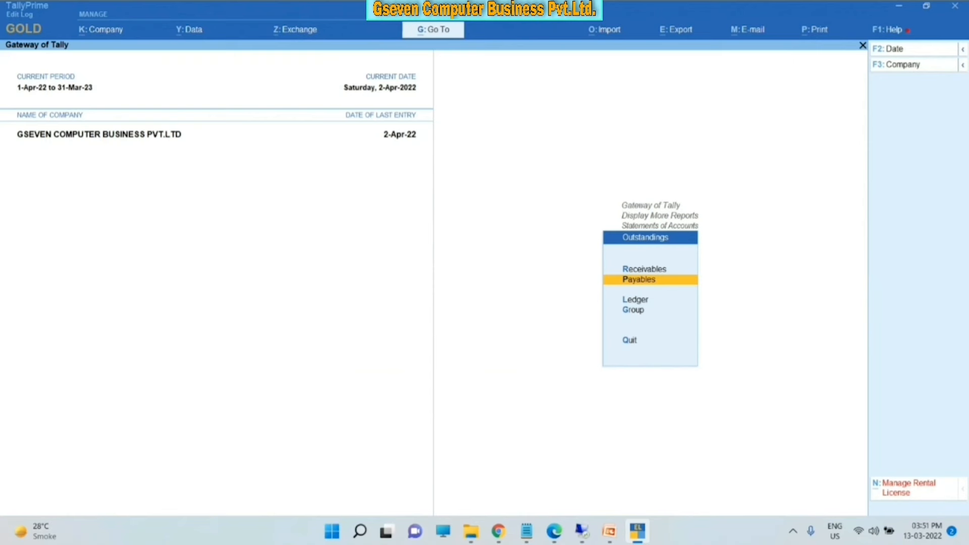
key(Return)
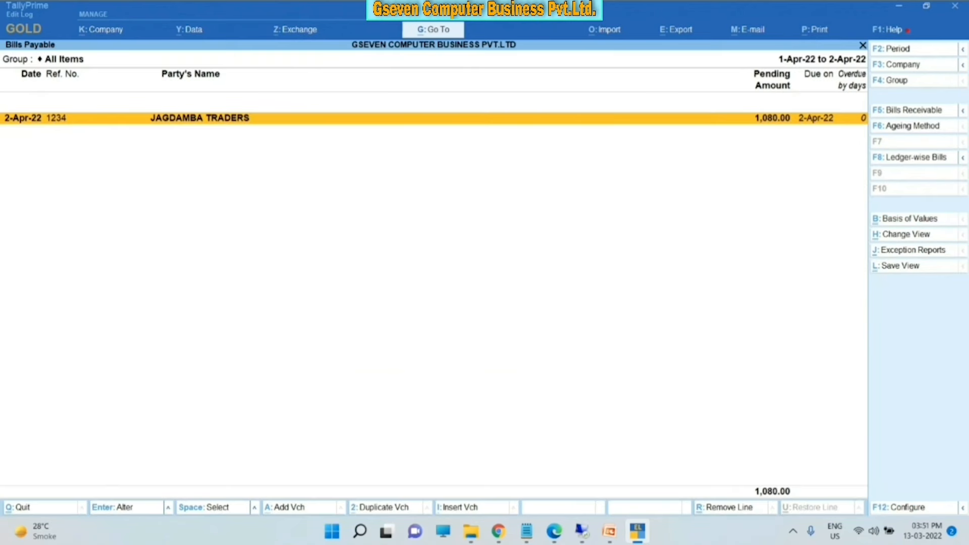
key(Escape)
key(Down)
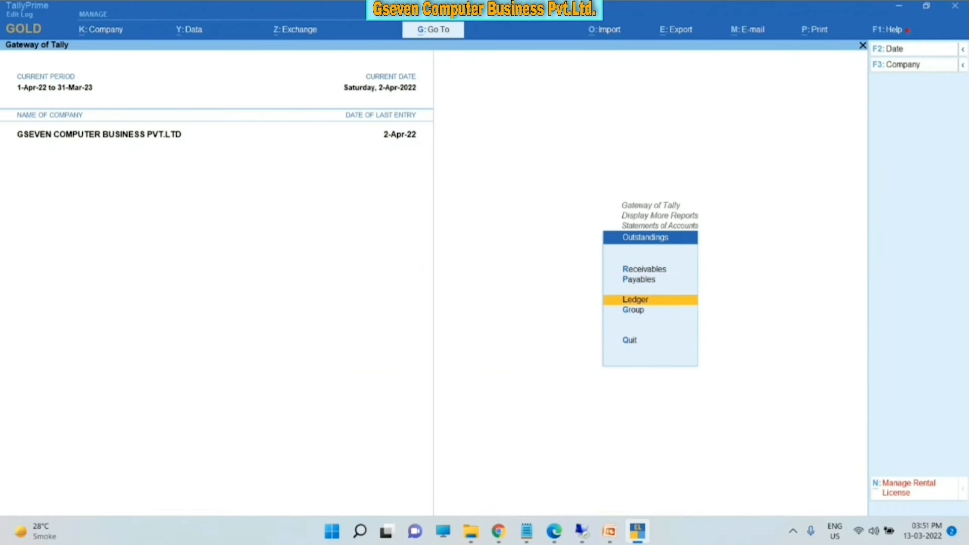
key(Return)
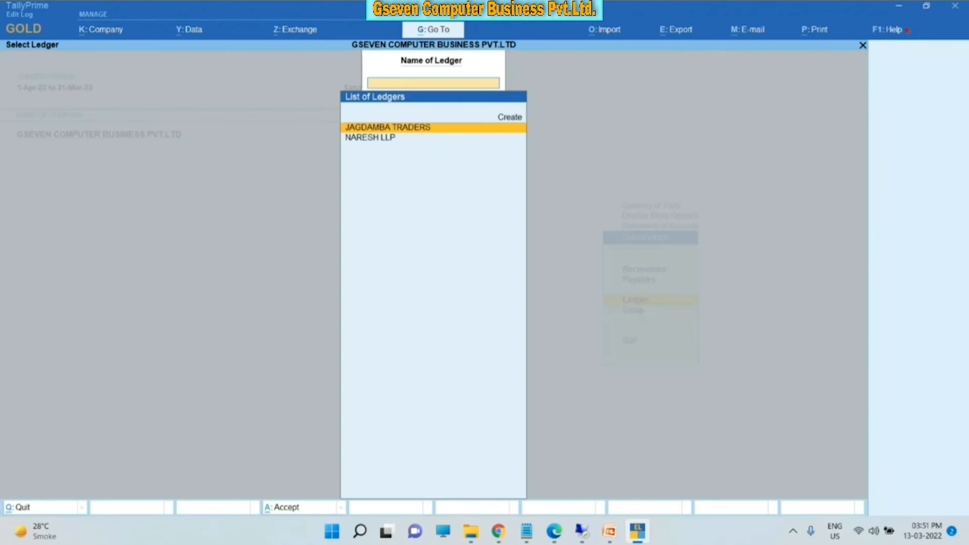
key(Down)
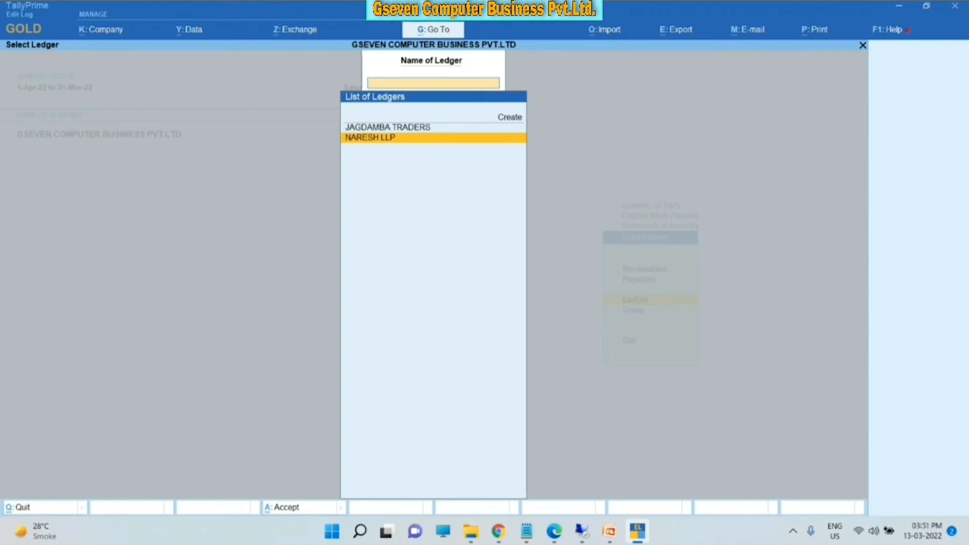
key(Escape)
- View the monthly Stock Item summary for TALLY MULTIUSER from Inventory Books
key(Escape)
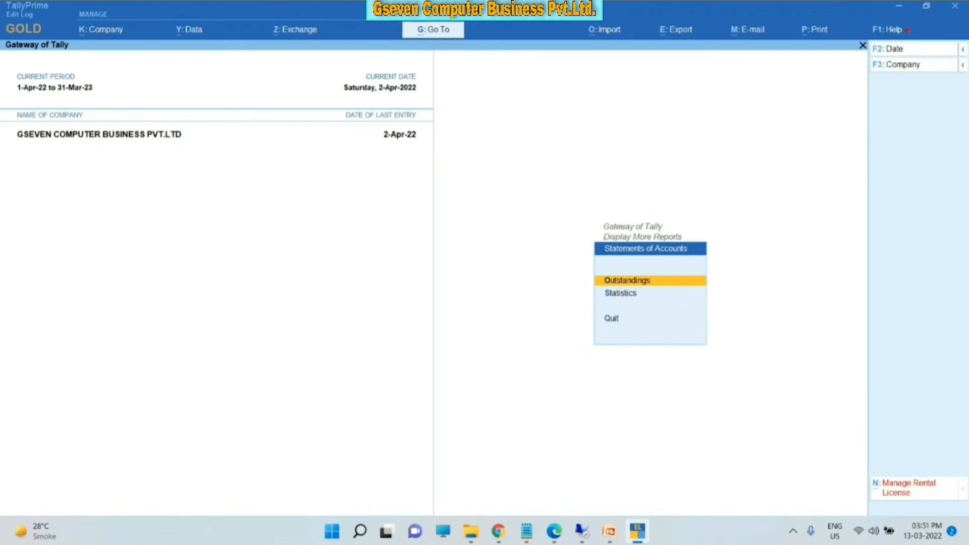
key(Escape)
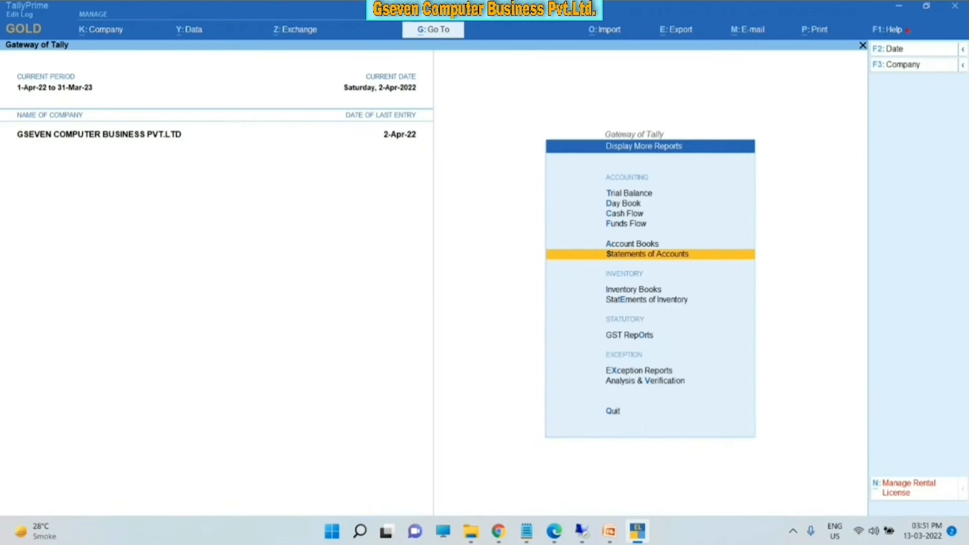
key(Escape)
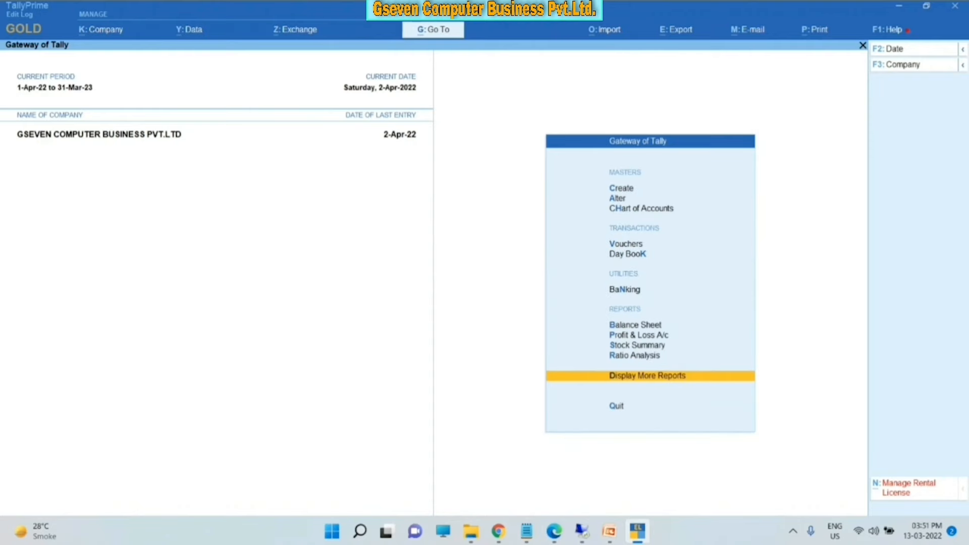
key(Down)
key(Down)
key(Up)
key(Up)
key(Return)
key(Down)
key(Down)
key(Down)
key(Down)
key(Down)
key(Down)
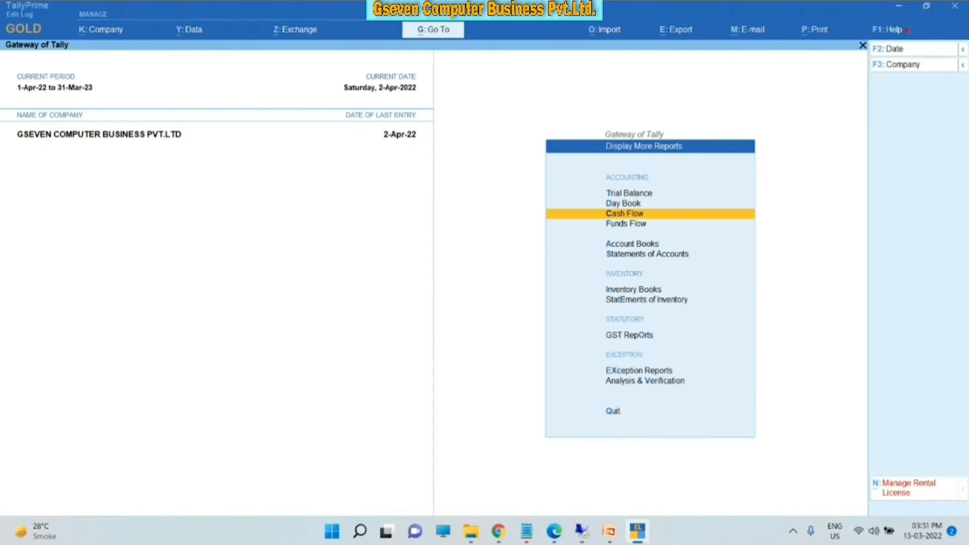
key(Return)
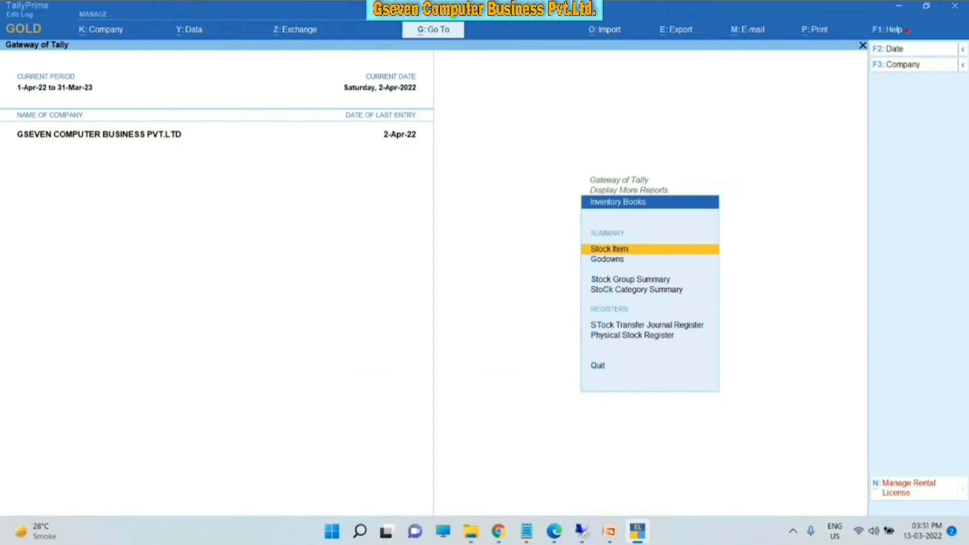
key(Return)
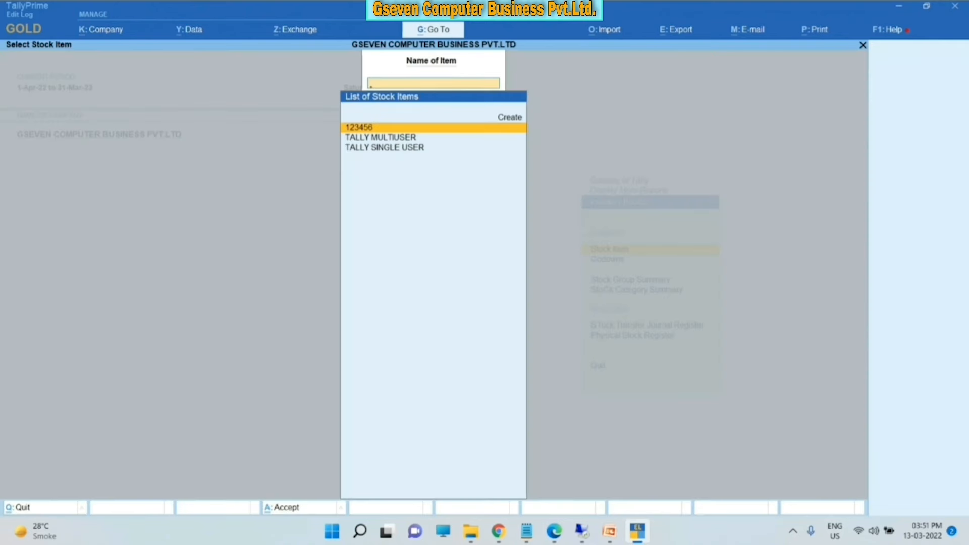
key(Down)
key(Return)
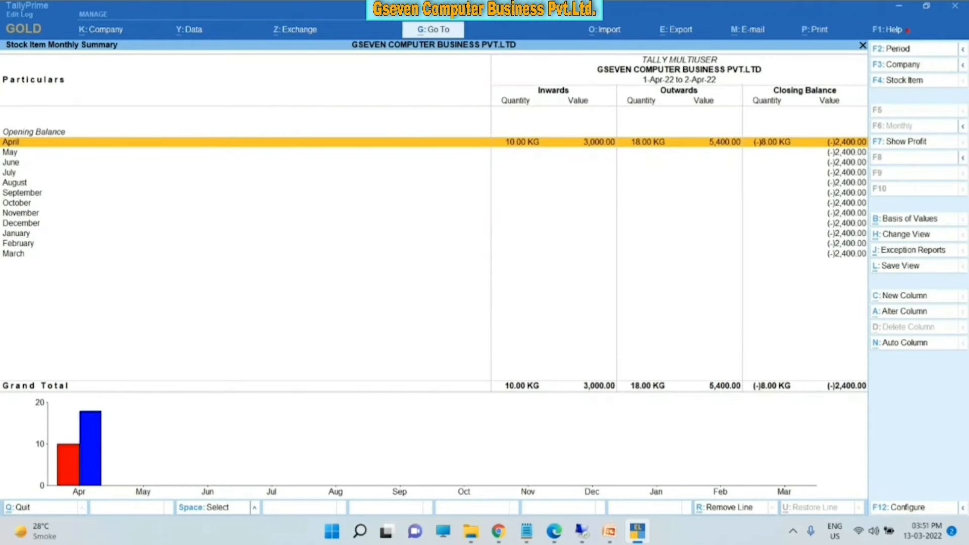
- Close the summary and choose Stock Group Summary to list the stock groups
key(Escape)
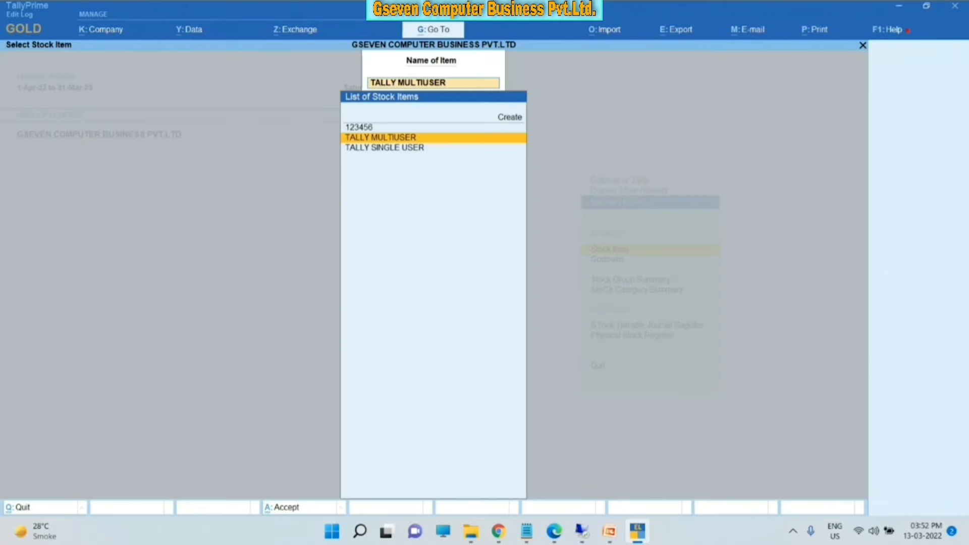
key(Escape)
key(Down)
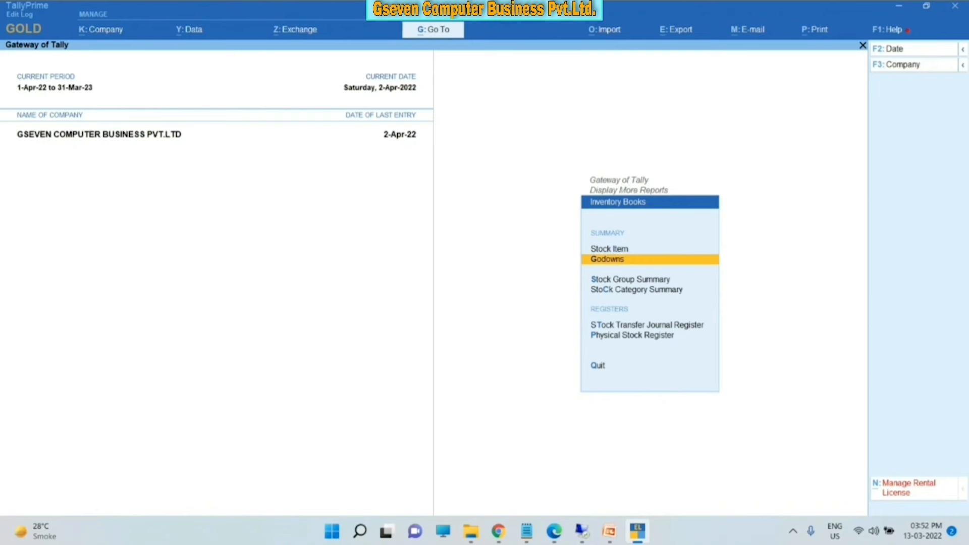
key(Down)
key(Down)
key(Up)
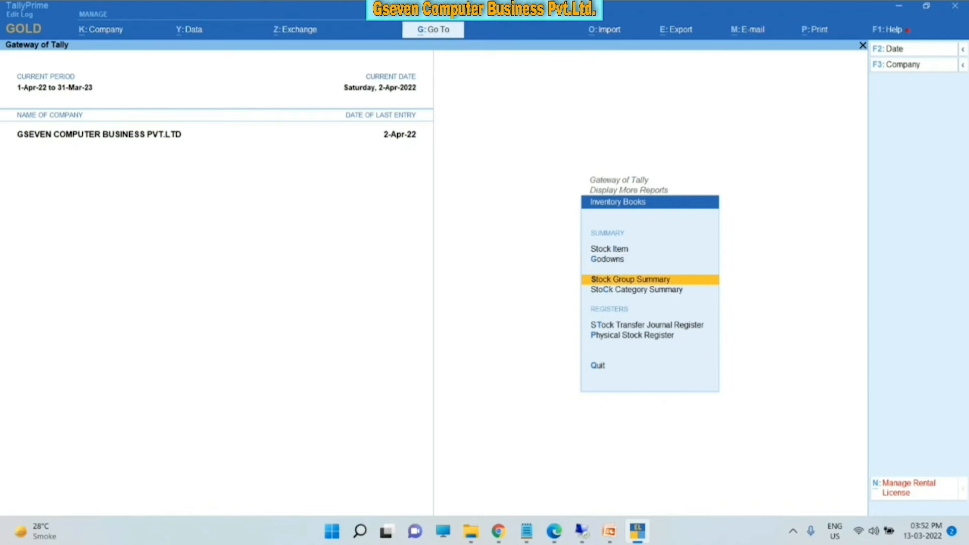
key(Return)
- Back out of the stock group list and open Statements of Inventory
key(Escape)
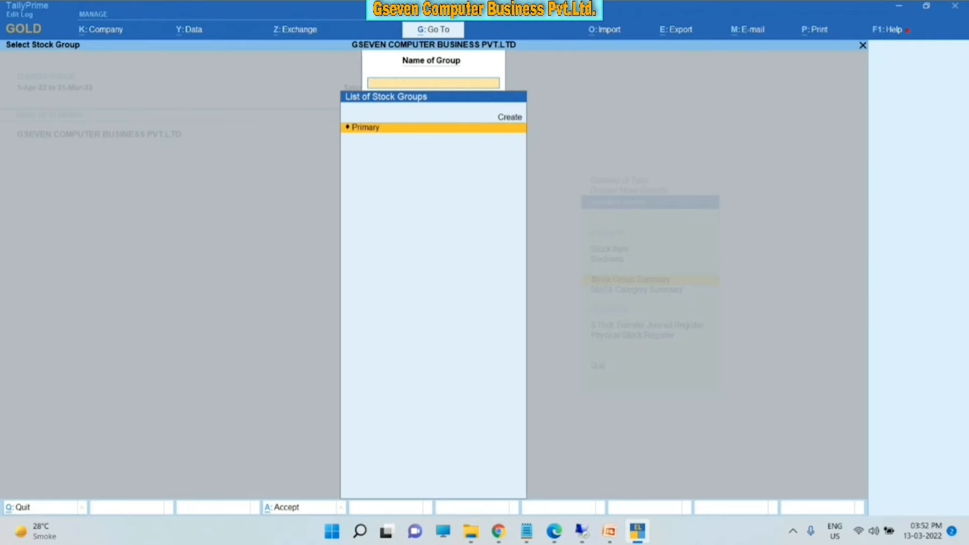
key(Escape)
key(Down)
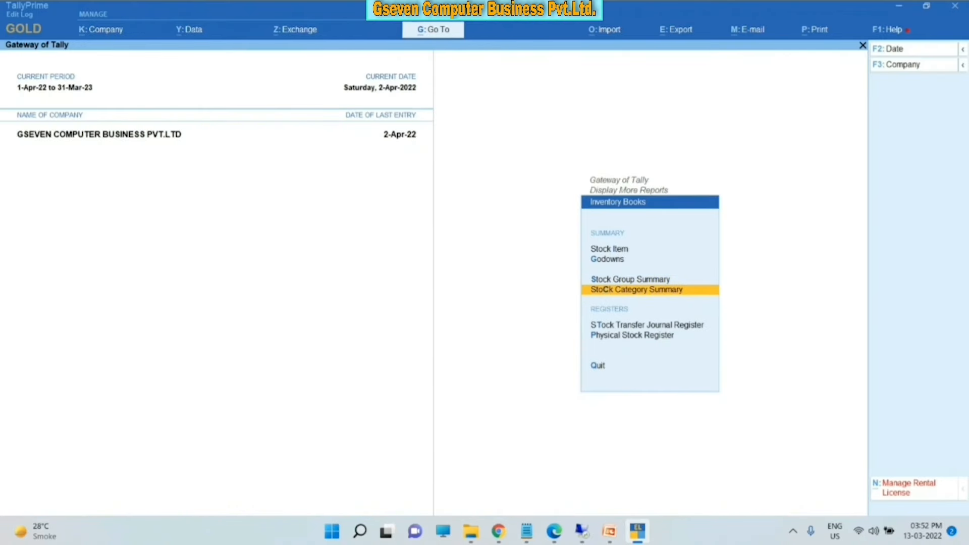
key(Escape)
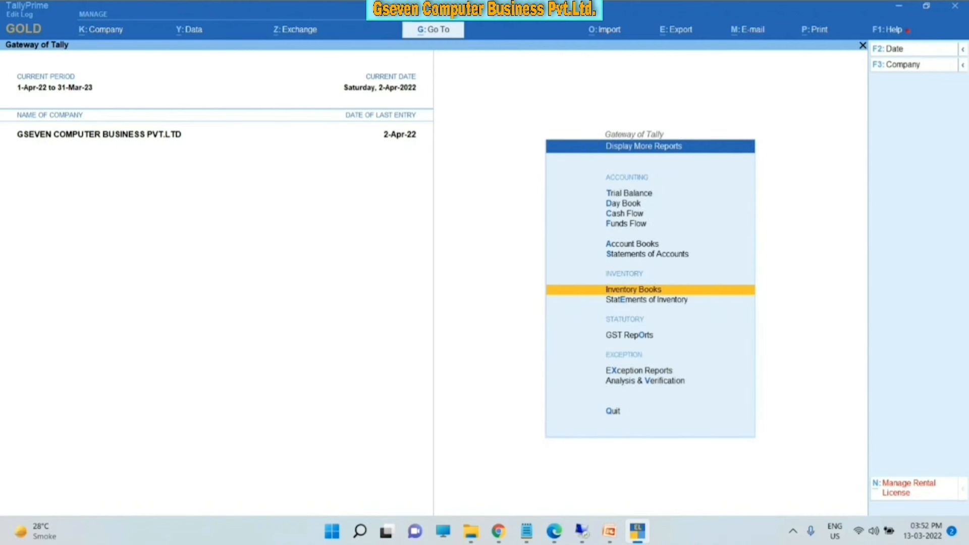
key(Down)
key(Return)
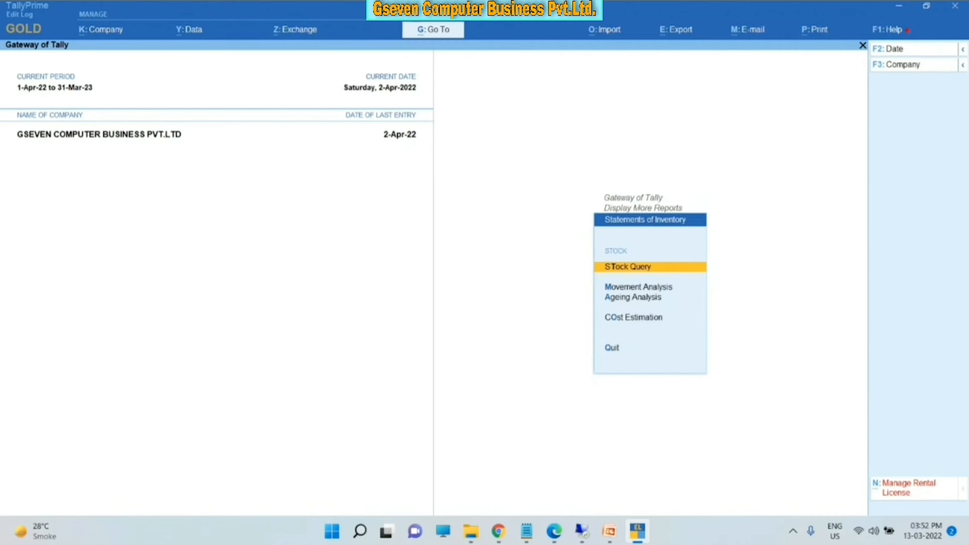
- Review the TALLY MULTIUSER Stock Query, closing balance (-)8.00 KG worth (-)2,400.00, then close it
key(Return)
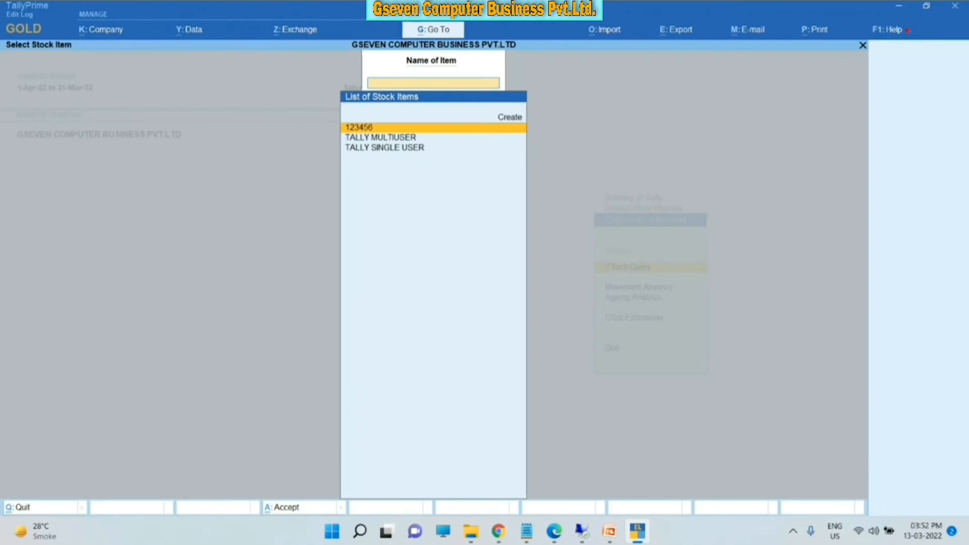
key(Down)
key(Return)
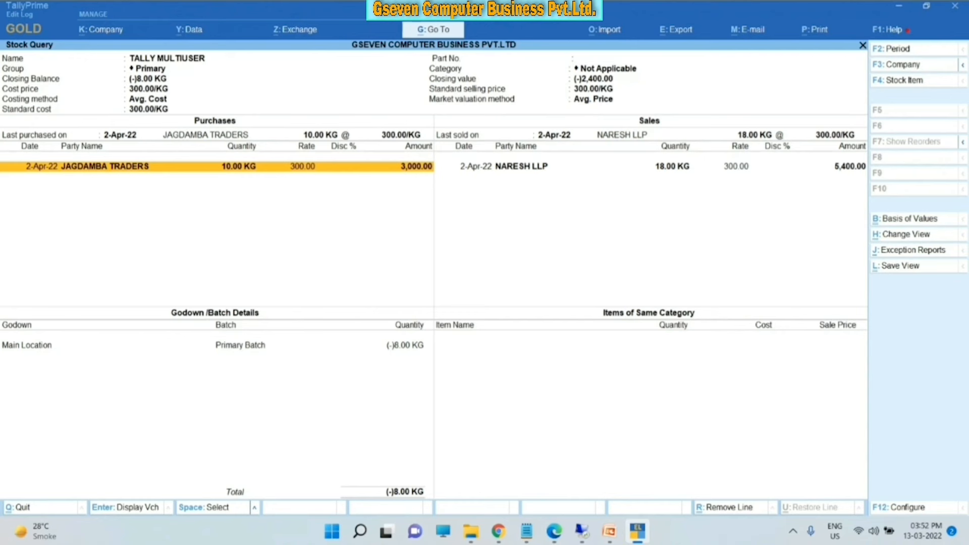
key(Right)
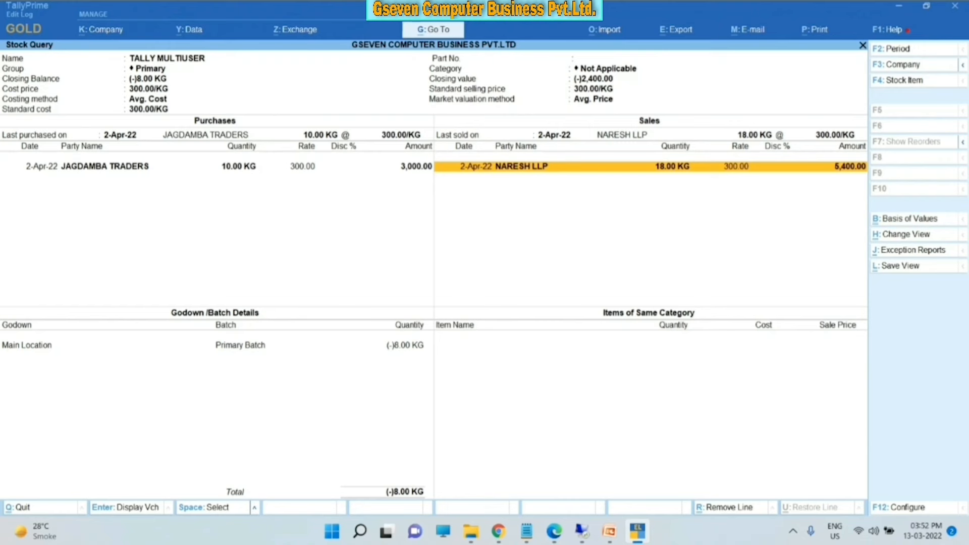
key(Escape)
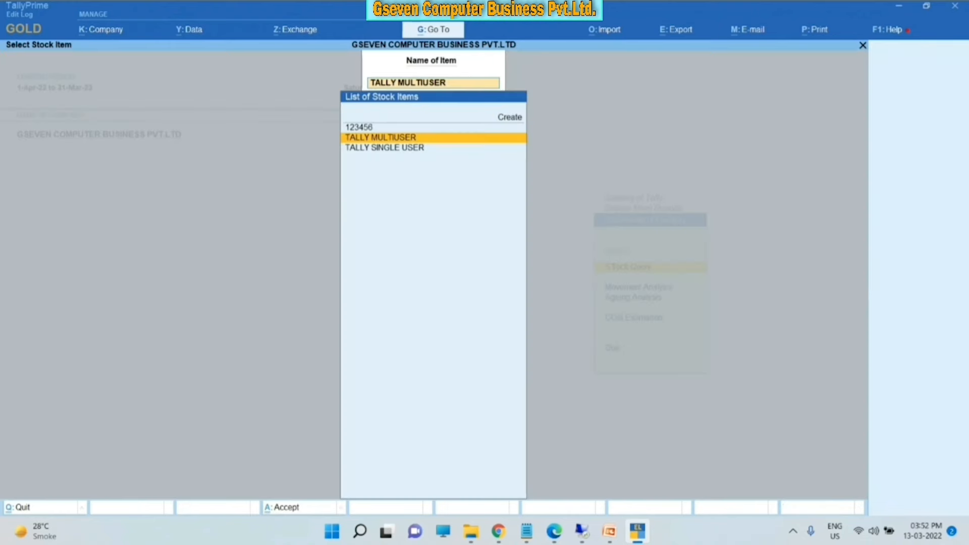
key(Escape)
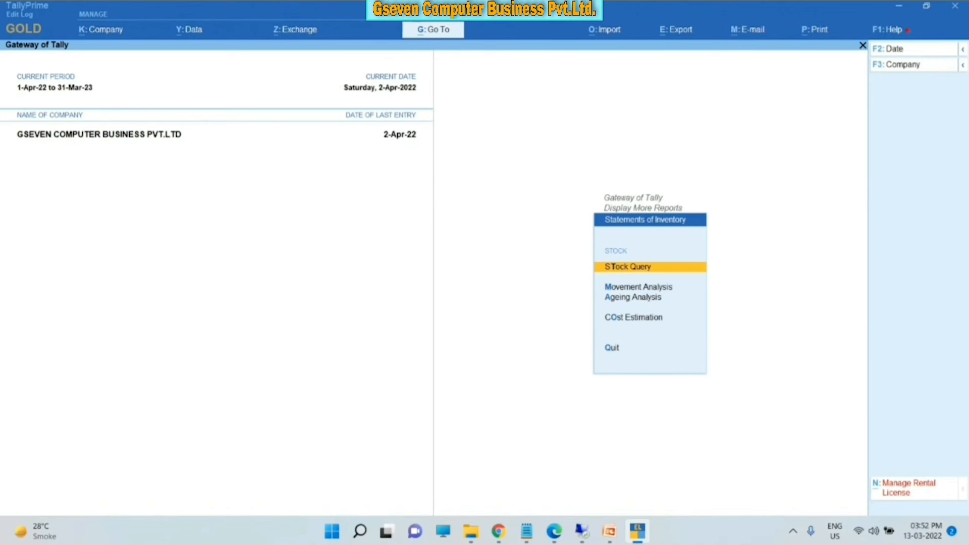
- Return to the Gateway of Tally and open GST Reports under Display More Reports
key(Escape)
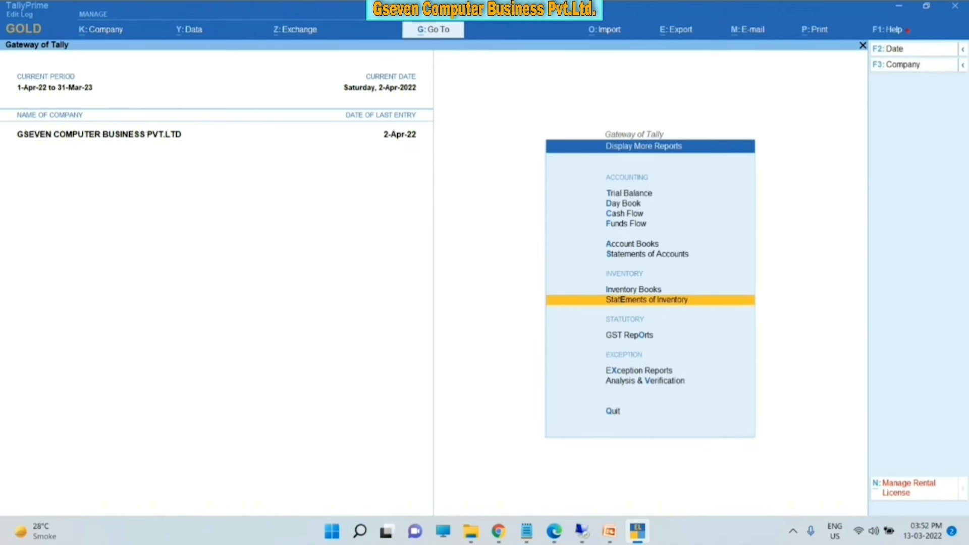
key(Escape)
key(Up)
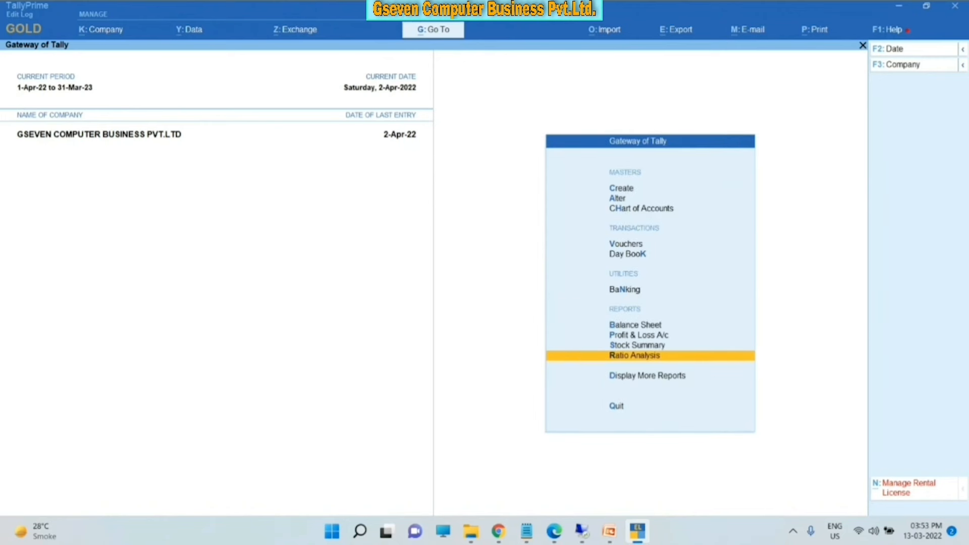
key(Down)
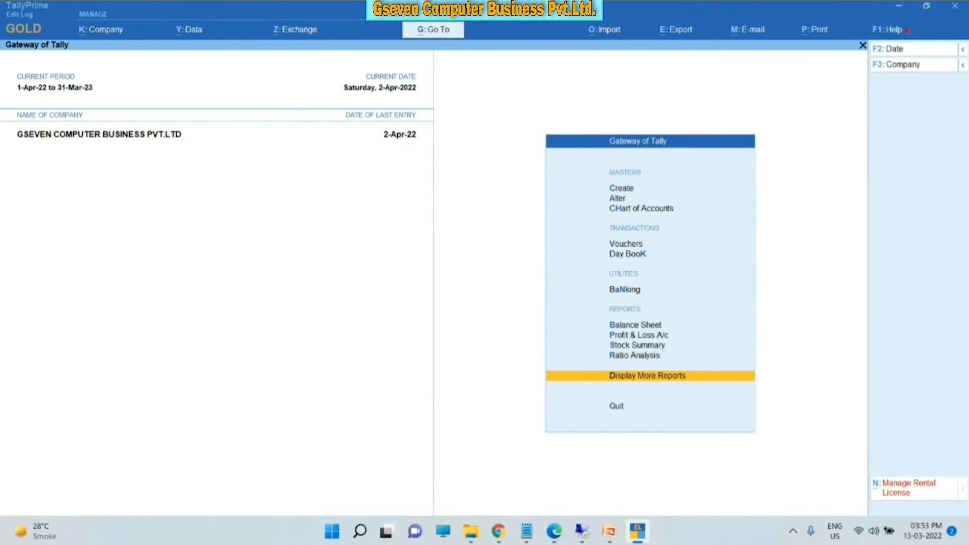
key(Return)
key(Down)
key(Down)
key(Down)
key(Down)
key(Down)
key(Down)
key(Down)
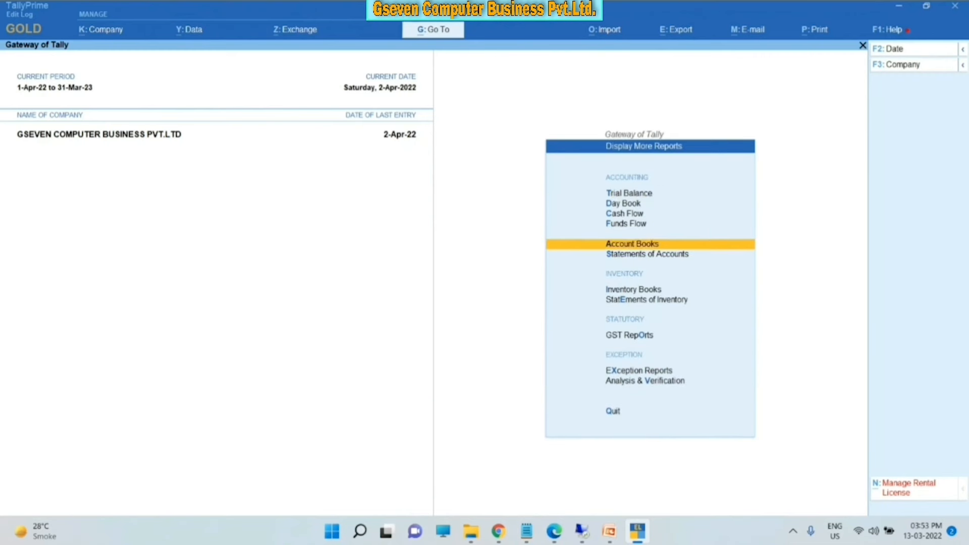
key(Down)
key(Return)
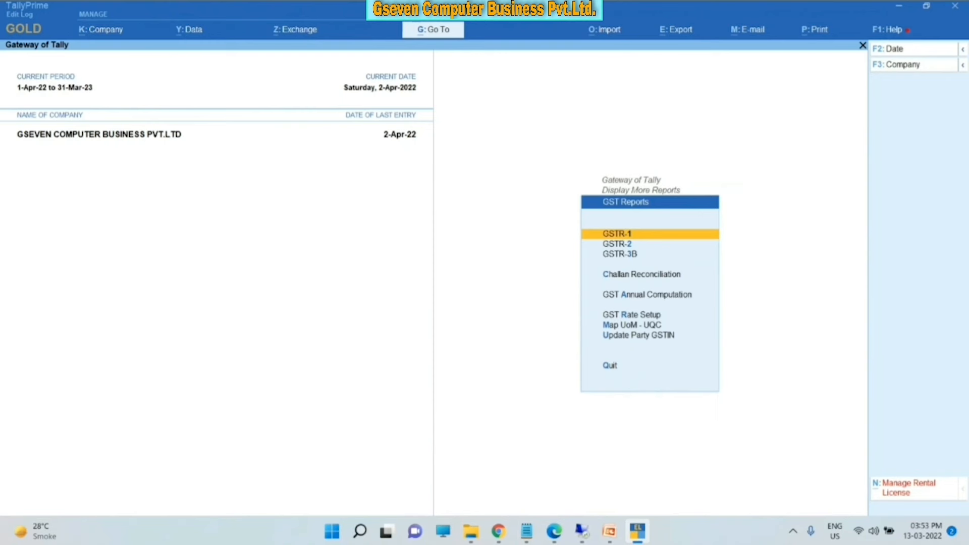
- Open the GSTR-1 return report
key(Down)
key(Down)
key(Up)
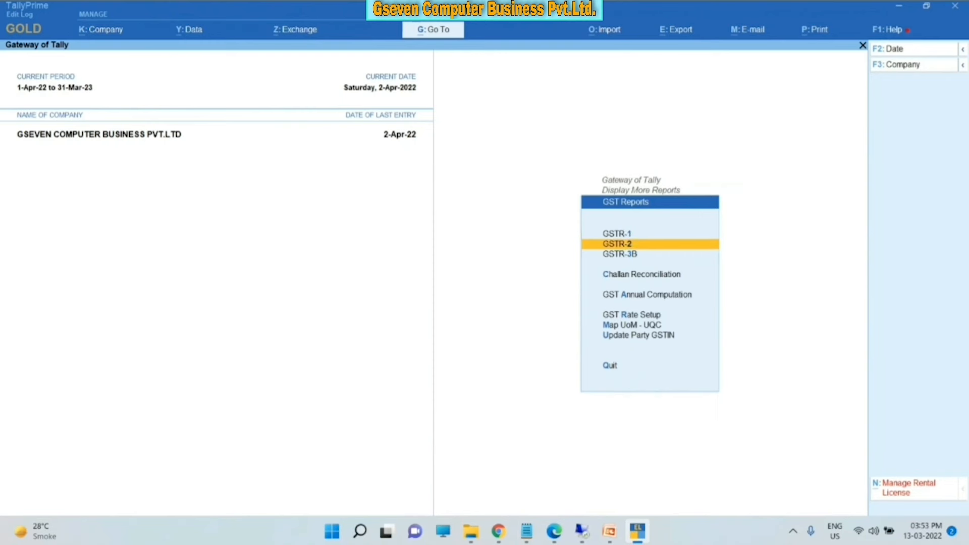
key(Up)
key(Return)
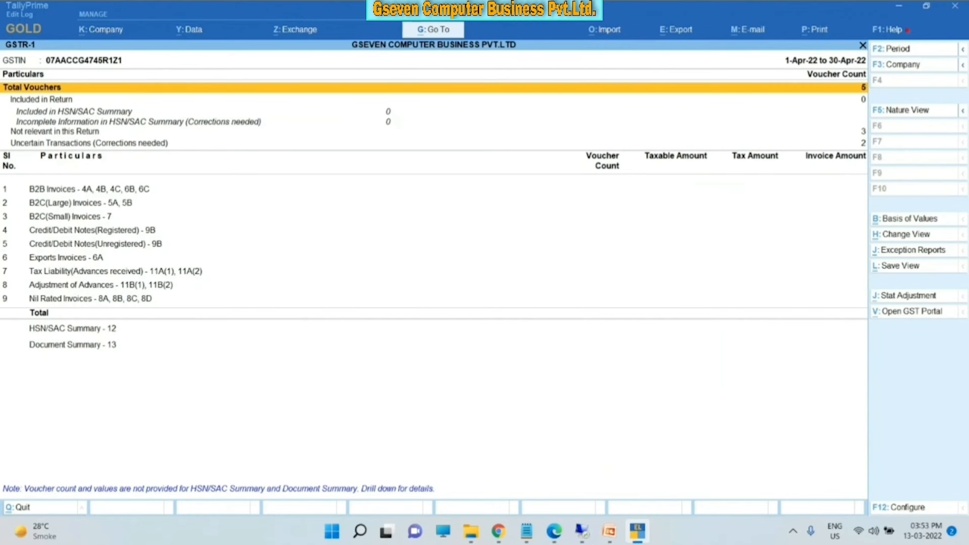
key(Escape)
key(Down)
key(Up)
key(Return)
- Review GSTR-1's Uncertain Transactions and the two April sales vouchers missing required information
key(Down)
key(Down)
key(Down)
key(Down)
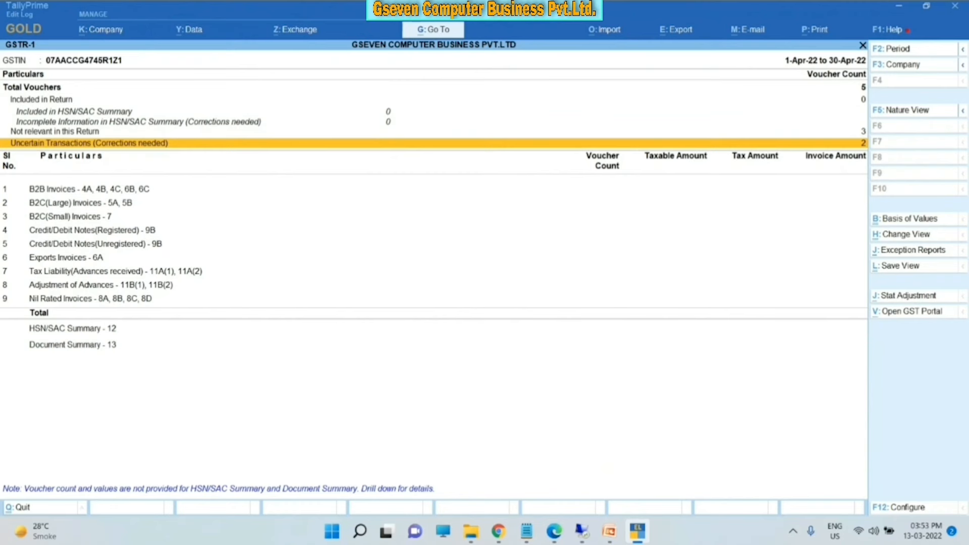
key(Return)
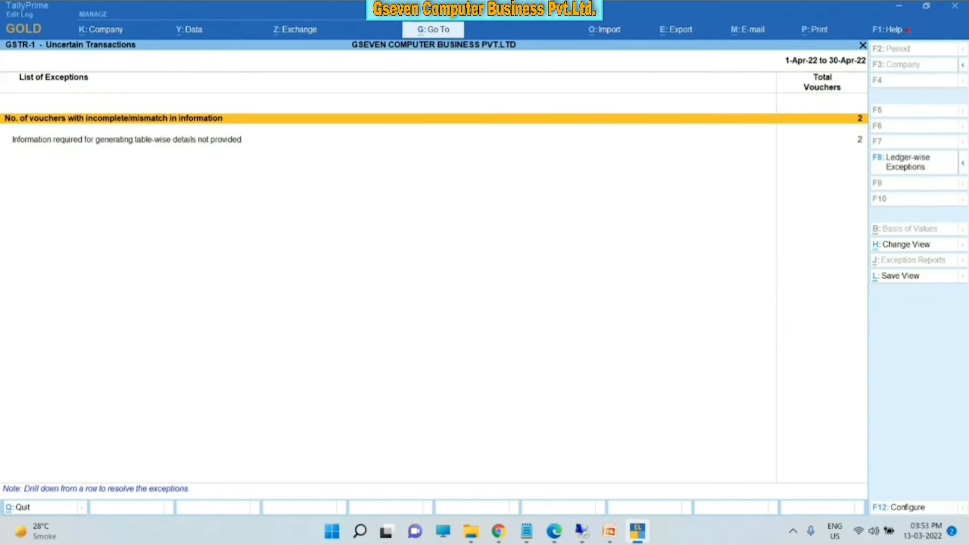
key(Down)
key(Return)
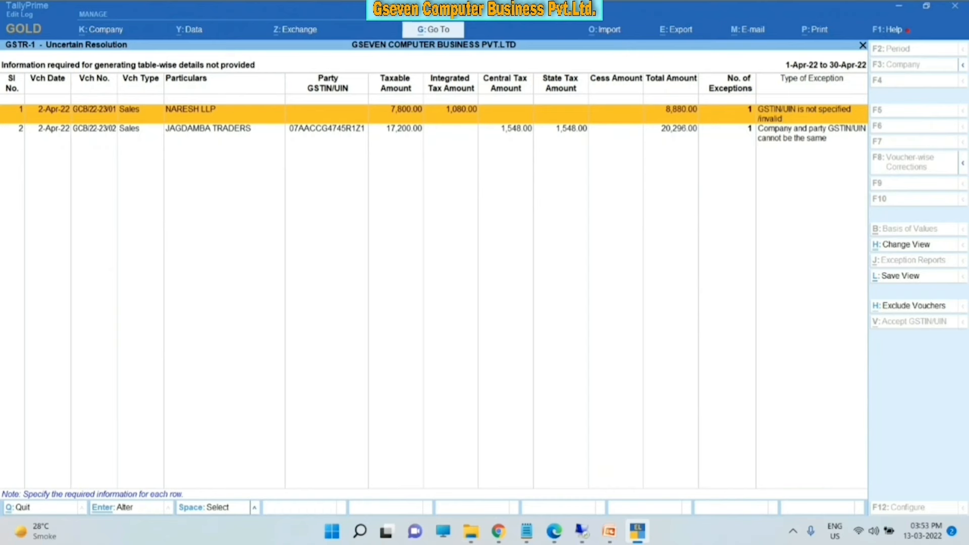
key(Escape)
key(Escape)
key(Escape)
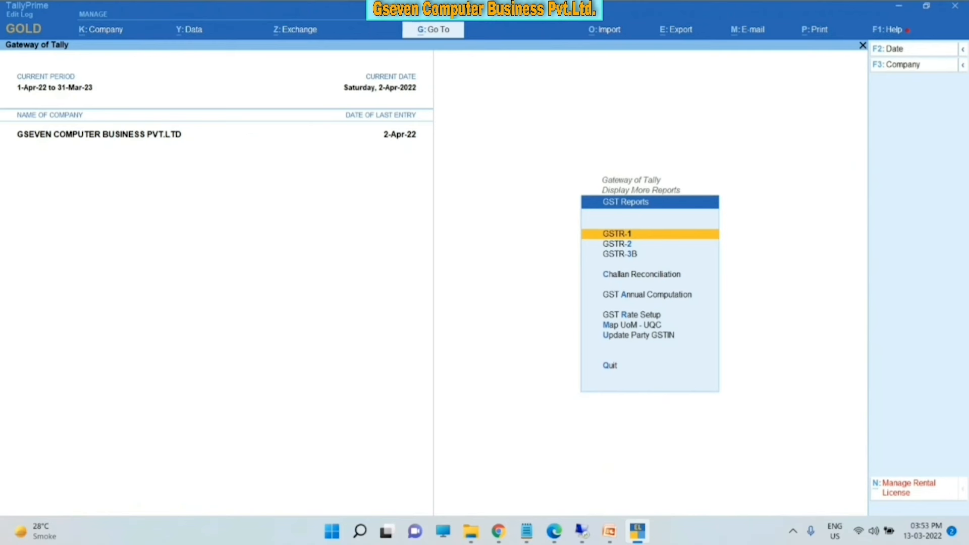
- Open the company's Features settings from the Company menu
key(Down)
key(Down)
key(Down)
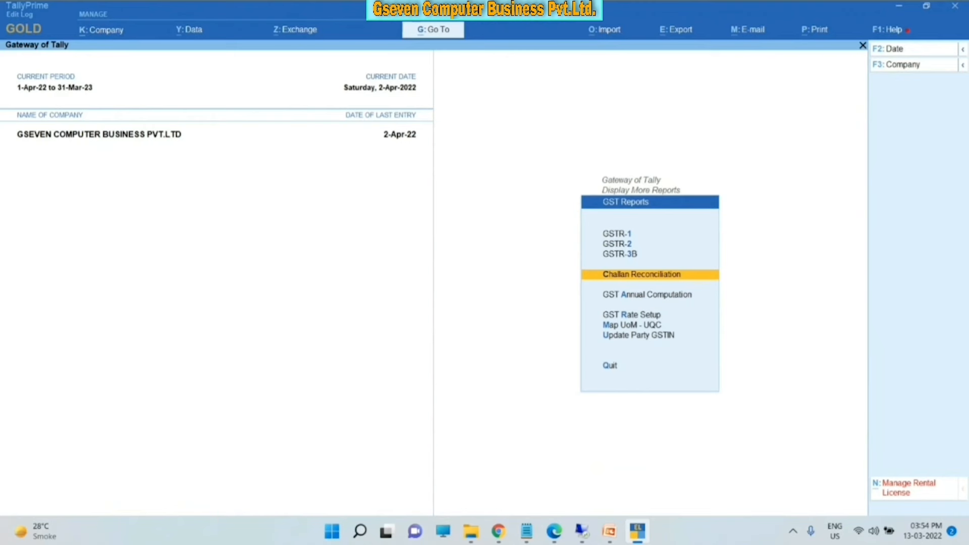
key(alt+k)
key(Down)
key(Down)
key(Down)
key(Down)
key(Down)
key(Down)
key(Down)
key(Down)
key(Down)
key(Down)
key(Down)
key(Down)
key(Down)
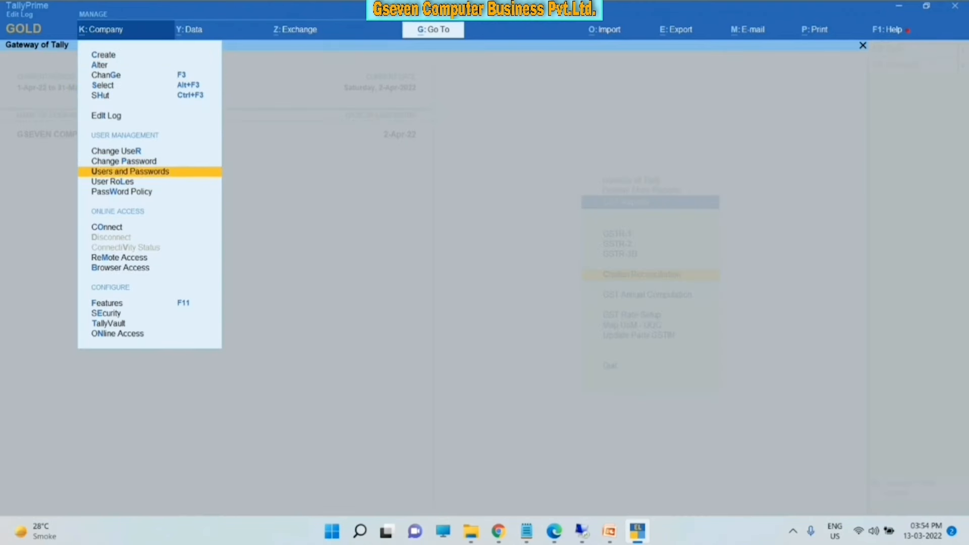
key(Return)
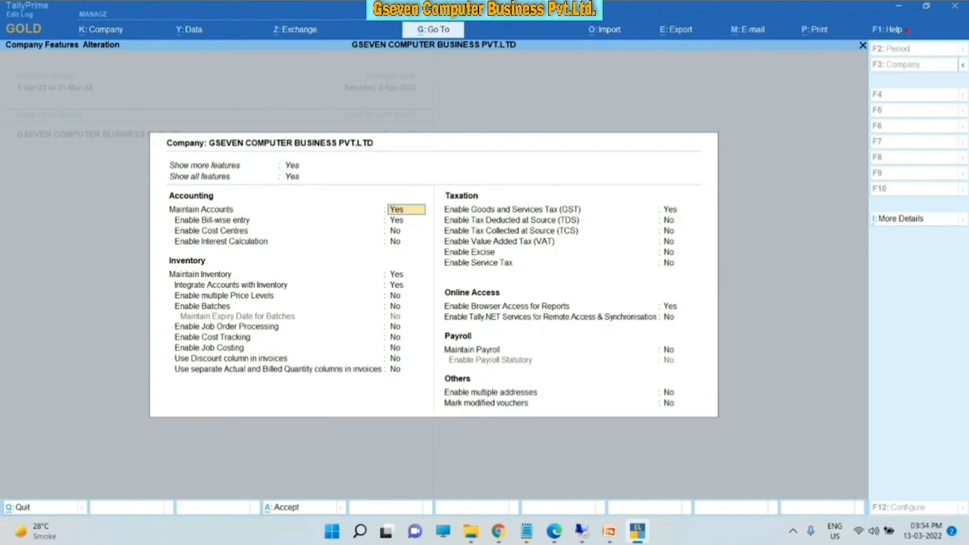
- View the empty e-Way Bill report for 2-Apr-22, then back out to the Quit prompt
key(Right)
key(Return)
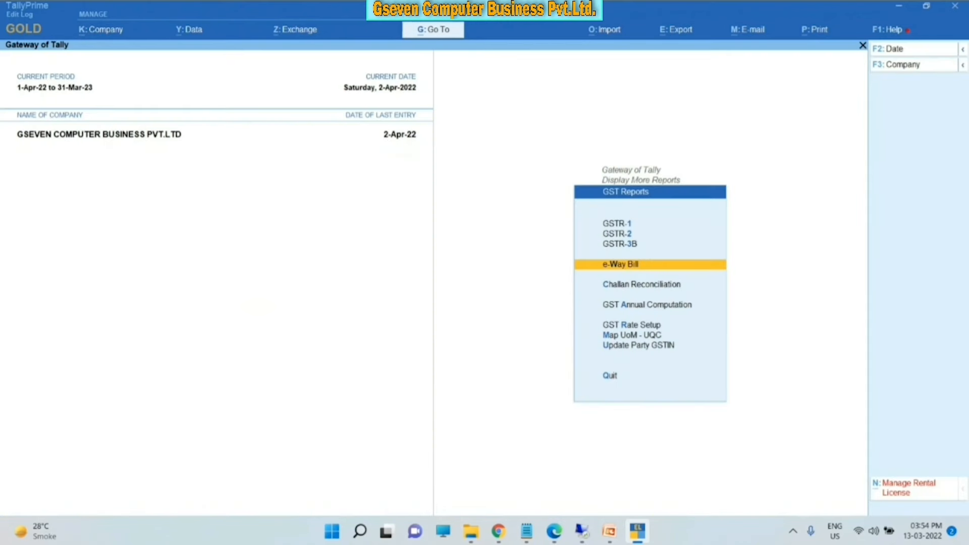
key(Return)
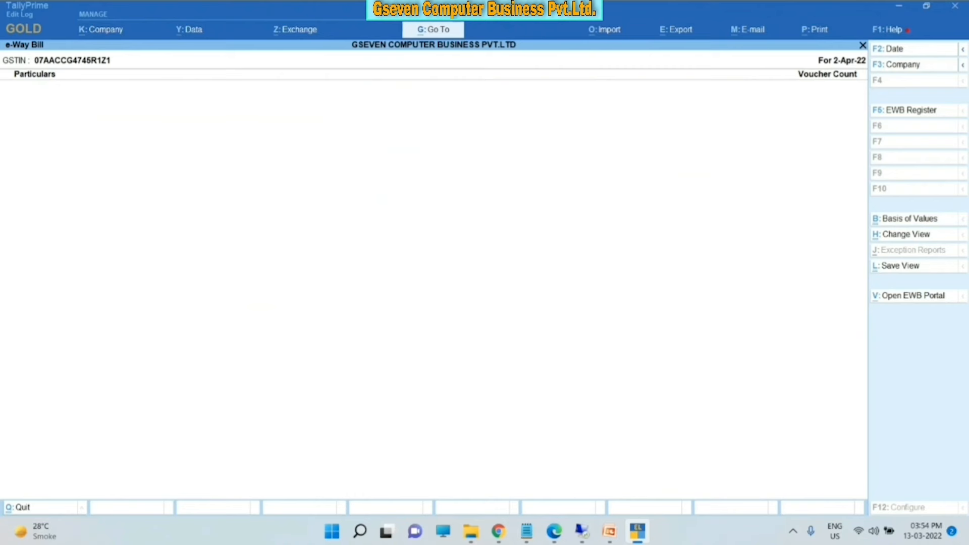
key(Escape)
key(Escape)
key(Escape)
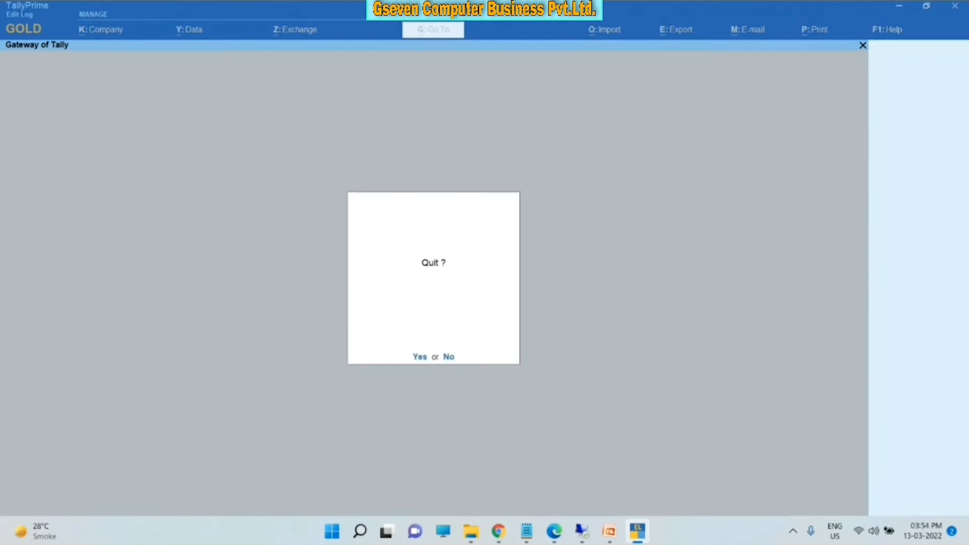
- Decline quitting to stay on the Gateway of Tally for 1-Apr-22 to 31-Mar-23
key(n)
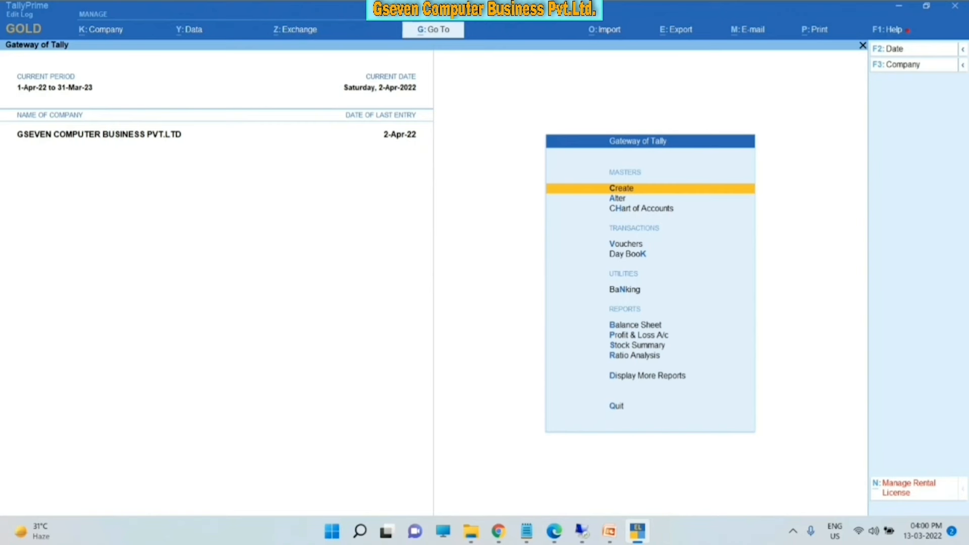
- Open sales voucher GCB/22-23/01 for 8,880.00 from Statistics' Sales list and bring up Export
key(d)
key(s)
key(s)
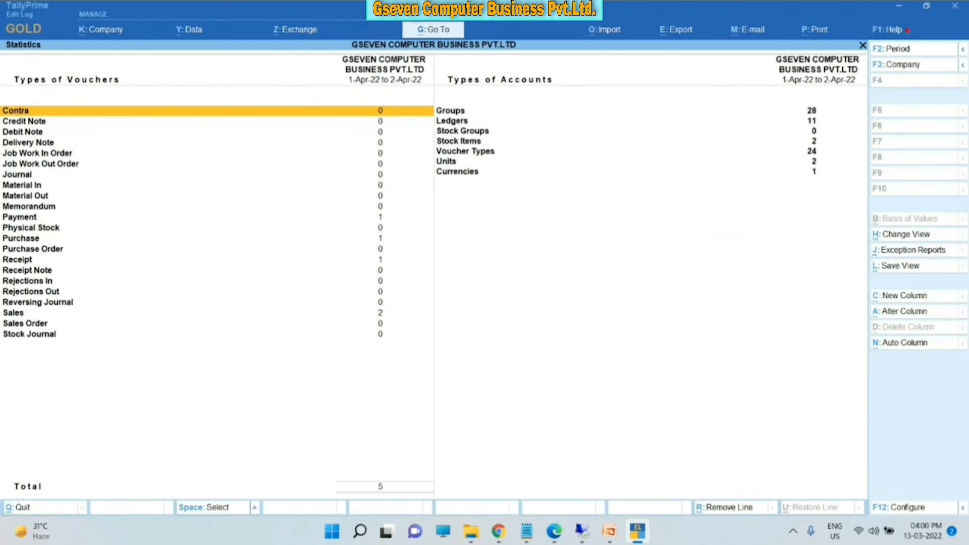
key(Down)
key(Down)
key(Down)
key(Down)
key(Down)
key(Down)
key(Down)
key(Down)
key(Down)
key(Down)
key(Down)
key(Down)
key(Down)
key(Down)
key(Down)
key(Down)
key(Down)
key(Down)
key(Down)
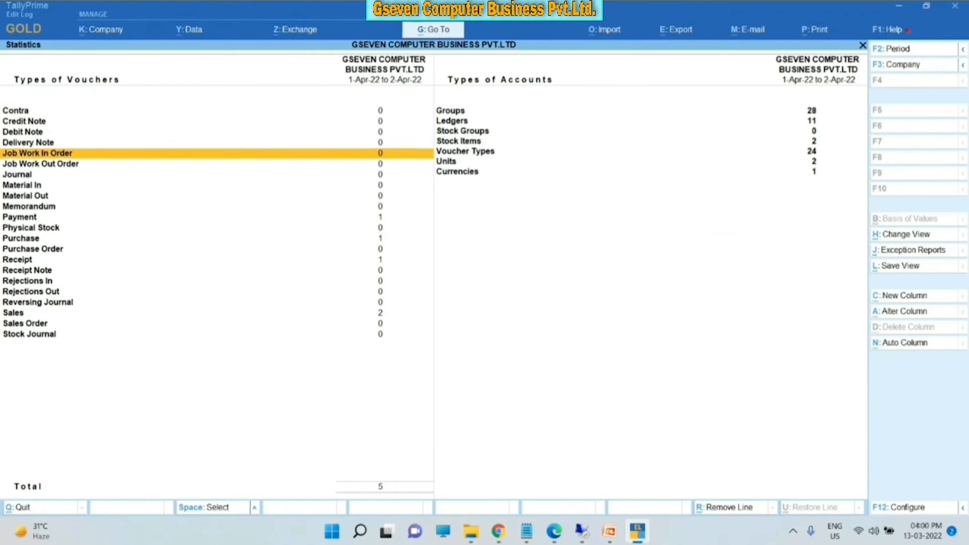
key(Return)
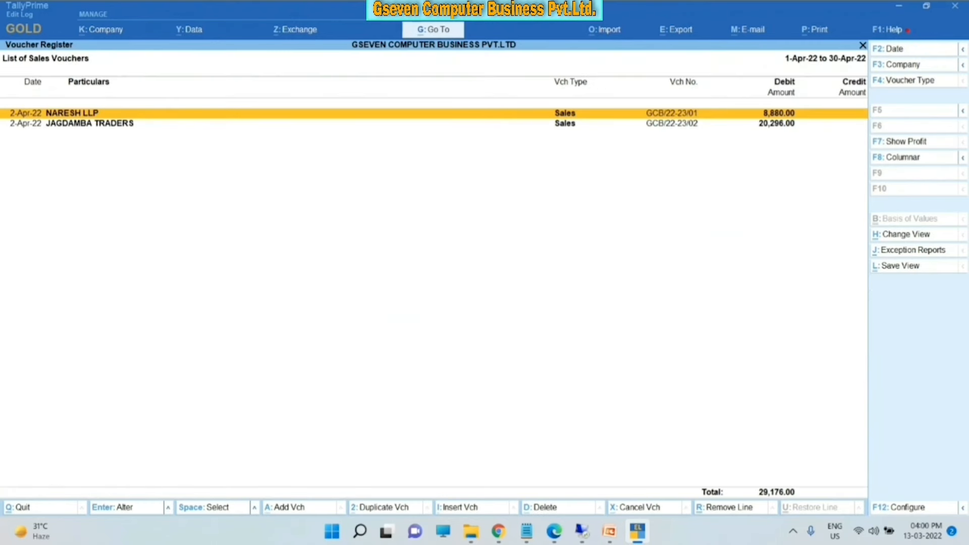
key(Return)
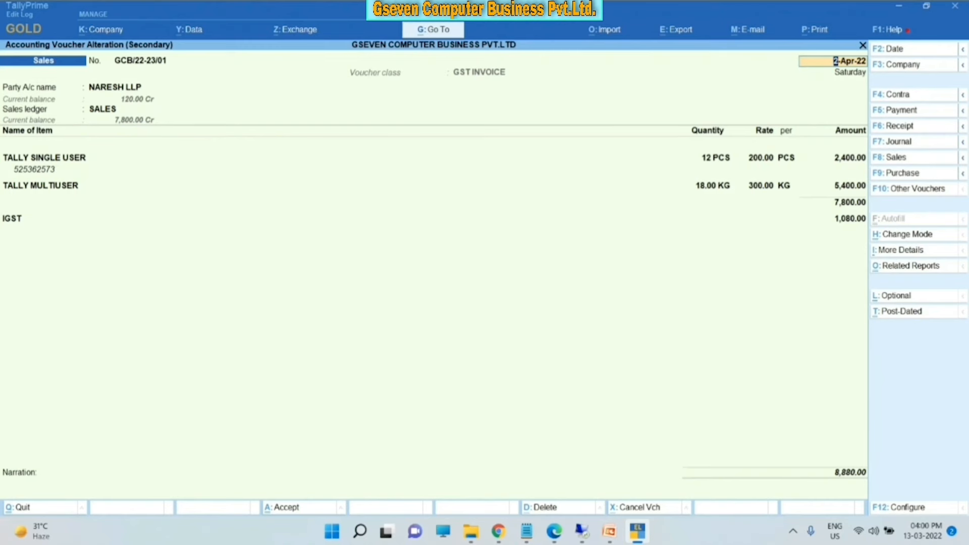
key(alt+e)
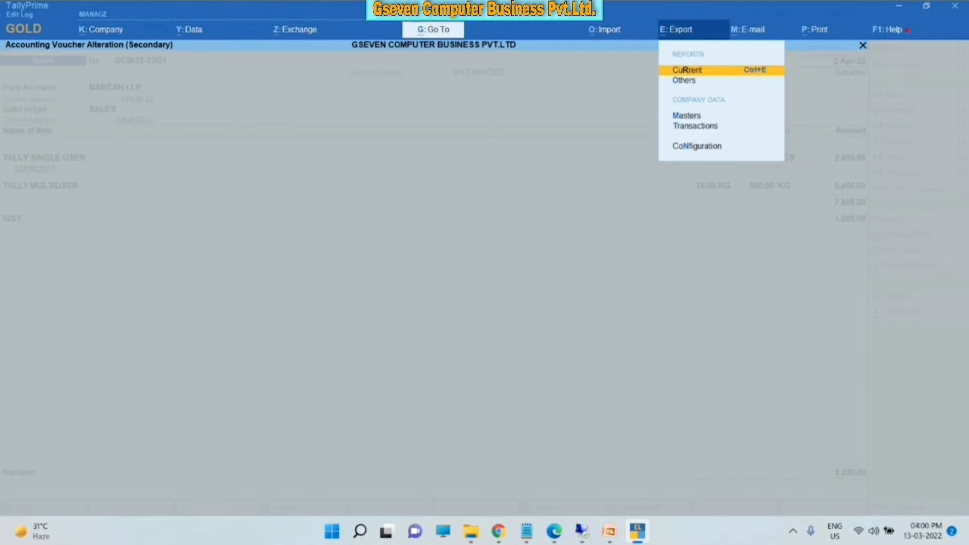
- Set the export file format to PDF with Digital Signature left as Not Applicable
key(Return)
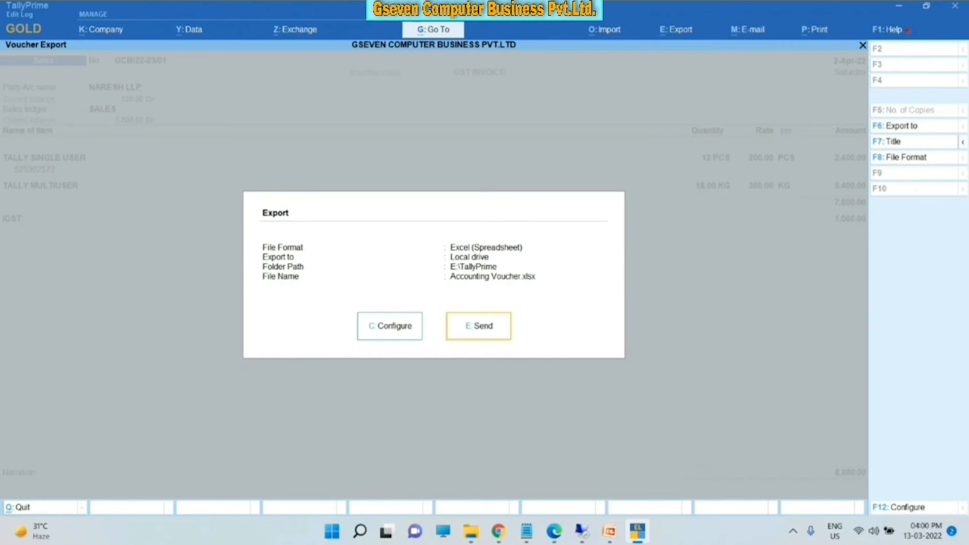
key(c)
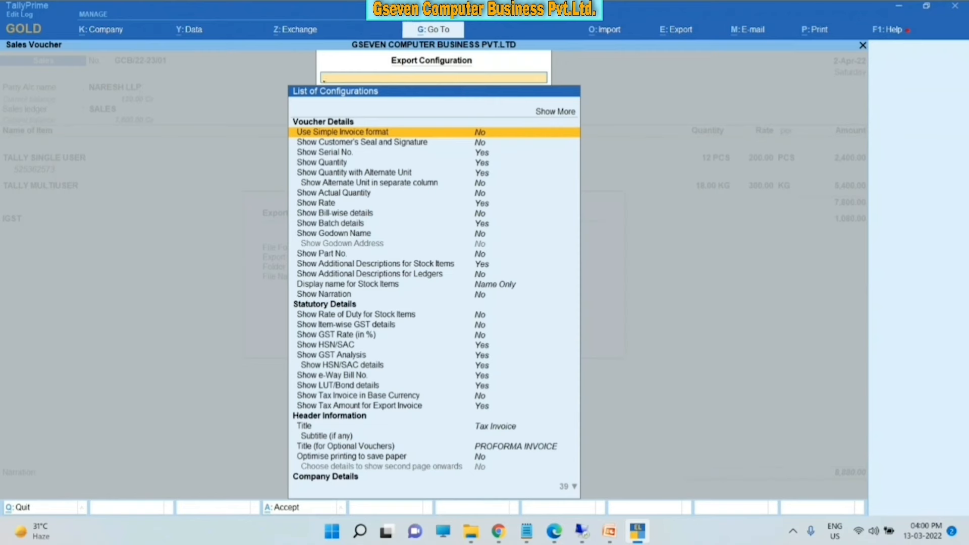
key(Down)
key(Down)
key(Down)
key(Down)
key(Down)
key(Down)
key(Down)
key(Down)
key(Down)
key(Down)
key(Down)
key(Down)
key(Down)
key(Down)
key(Down)
key(Down)
key(Down)
key(Down)
key(Down)
key(Down)
key(Down)
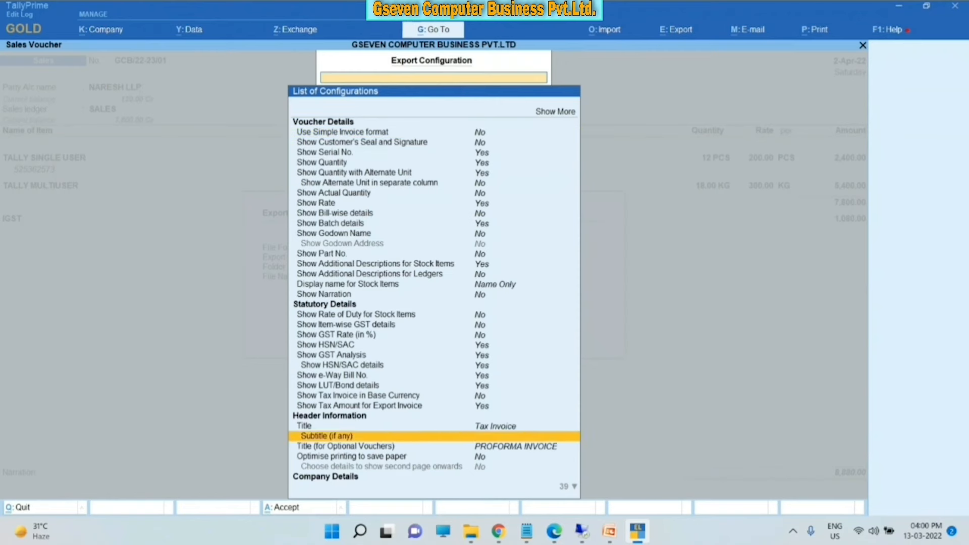
key(Down)
key(Down)
key(Down)
key(Down)
key(Down)
key(Down)
key(Down)
key(Up)
key(Up)
key(Up)
key(Up)
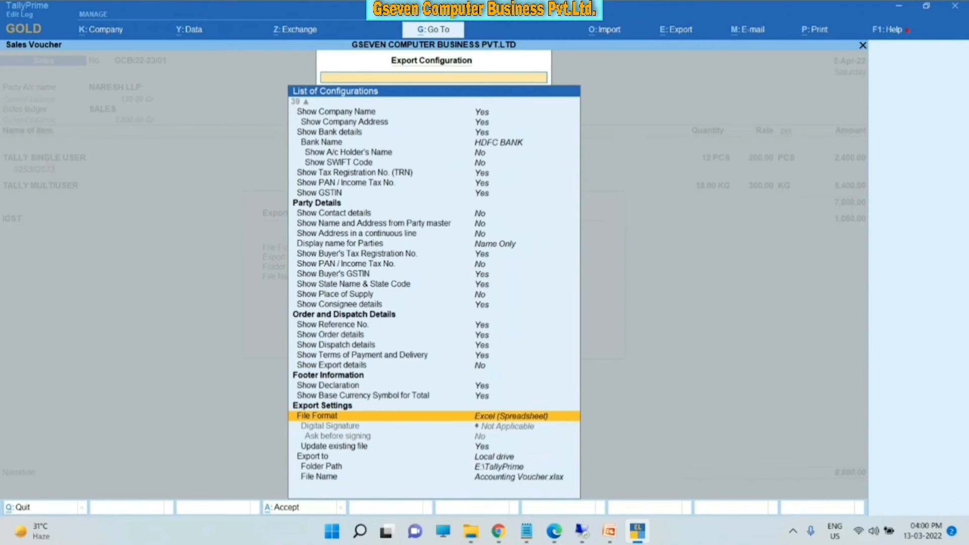
key(Return)
key(Down)
key(Down)
key(Down)
key(Down)
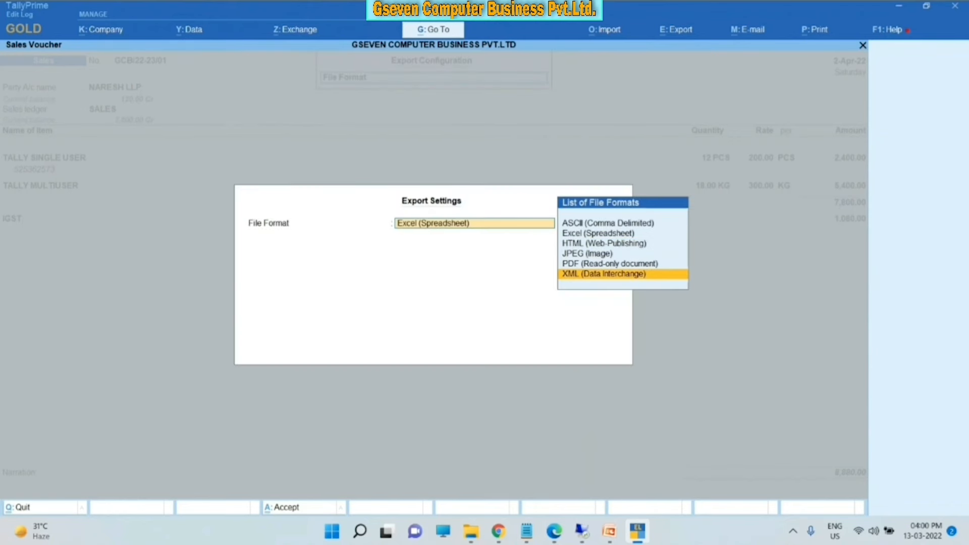
key(Up)
key(Return)
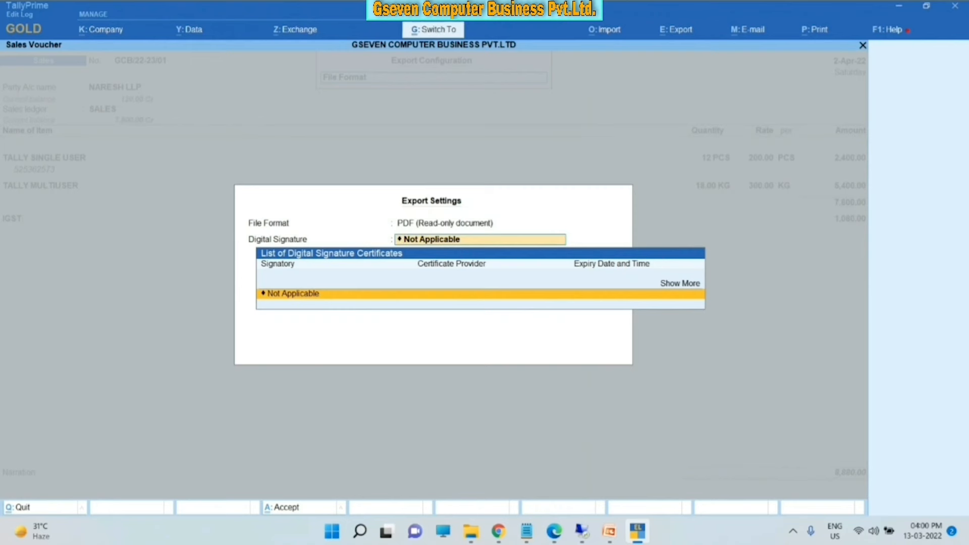
key(Return)
- Send the export, overwriting the existing Accounting Voucher.pdf
key(ctrl+a)
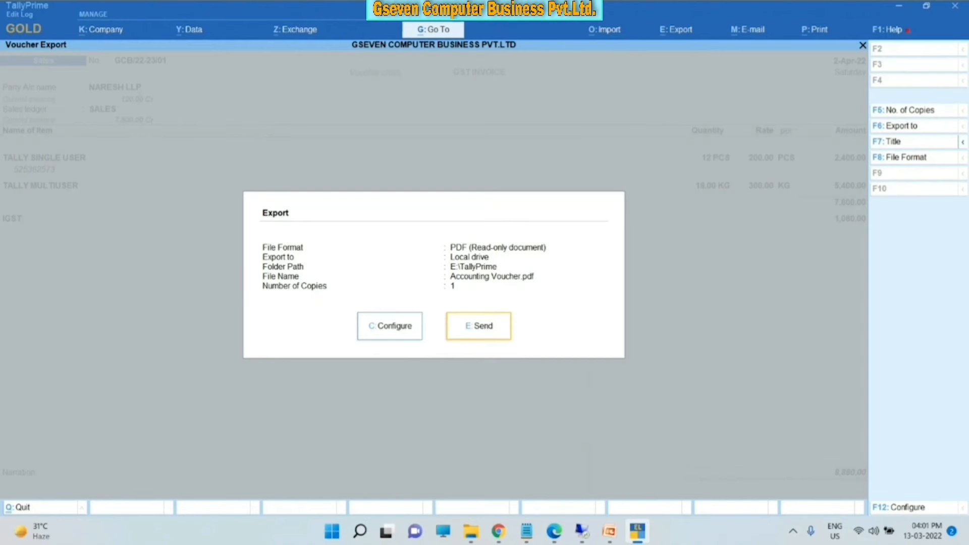
key(Return)
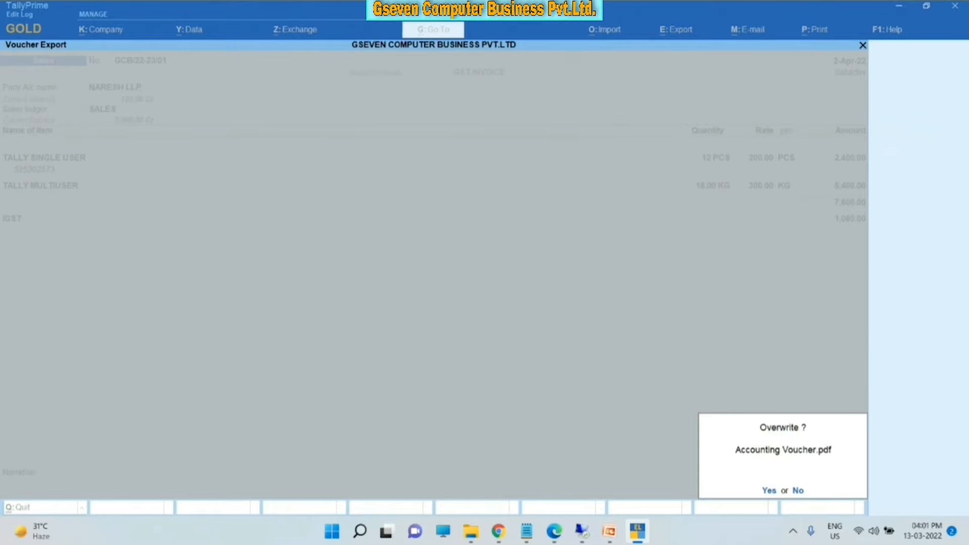
key(y)
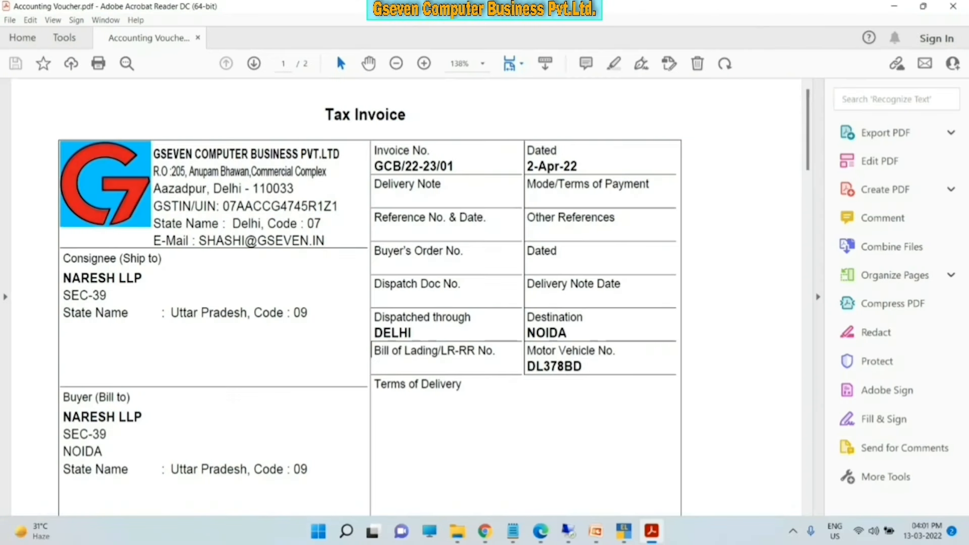
- Scroll through pages 1 and 2 of Accounting Voucher.pdf, then close Acrobat Reader
scroll(372, 298, down, 10)
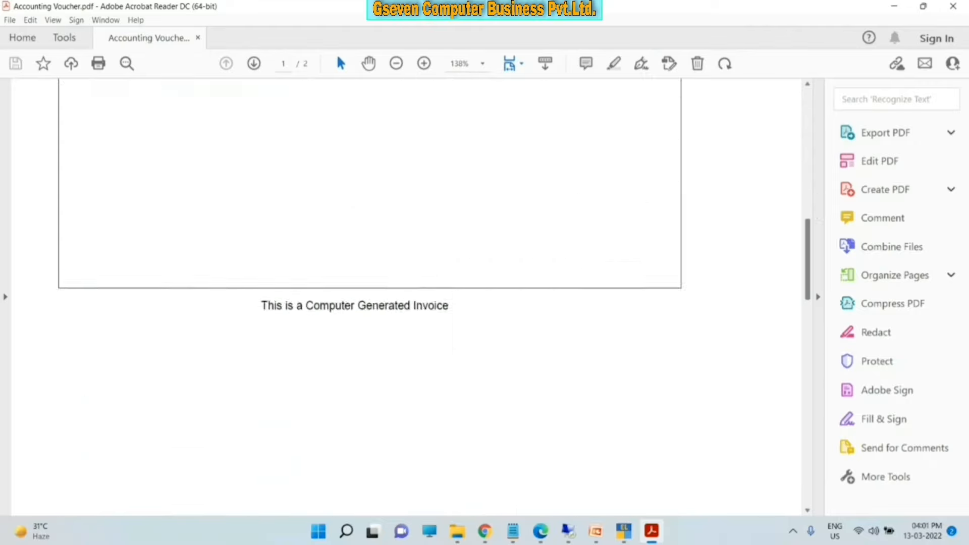
scroll(371, 298, down, 3)
scroll(371, 298, up, 15)
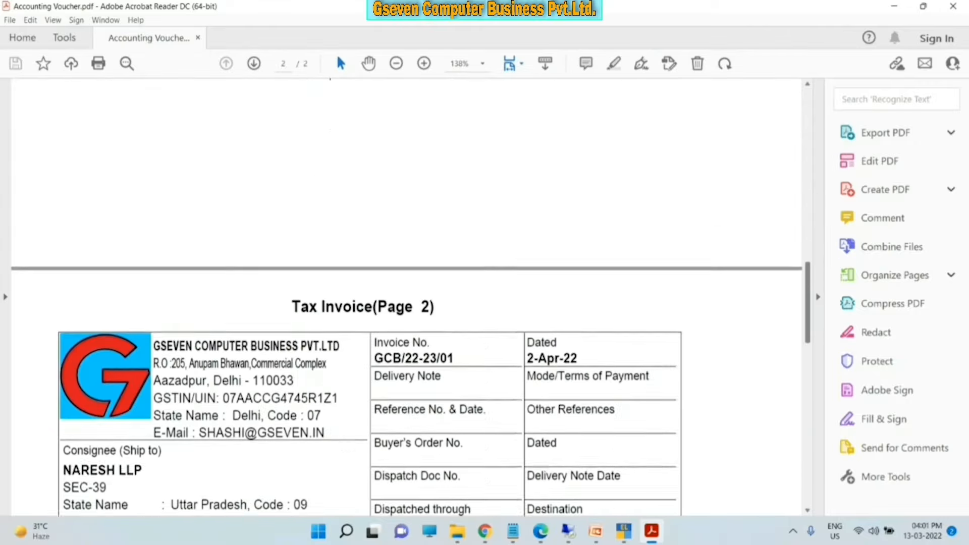
scroll(371, 298, up, 2)
scroll(371, 298, down, 8)
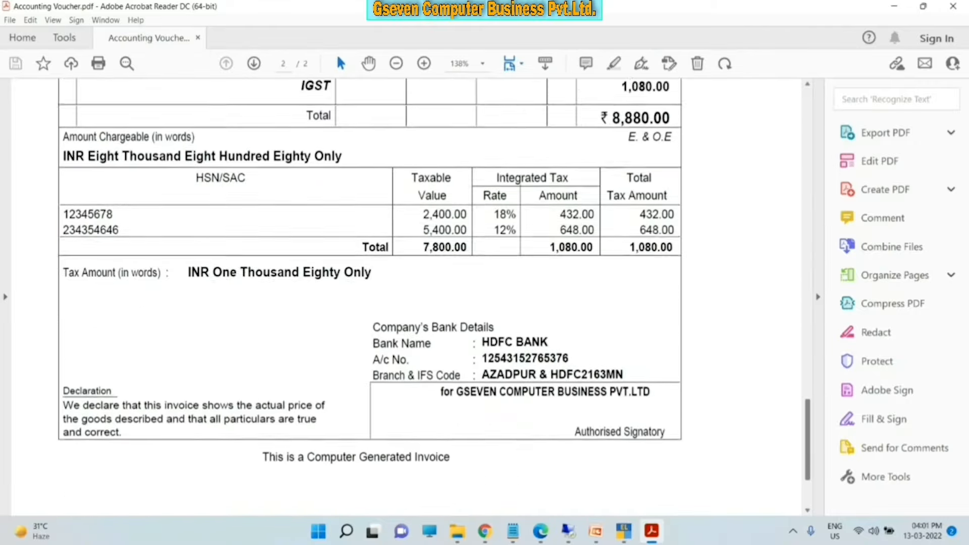
scroll(371, 298, up, 9)
click(953, 6)
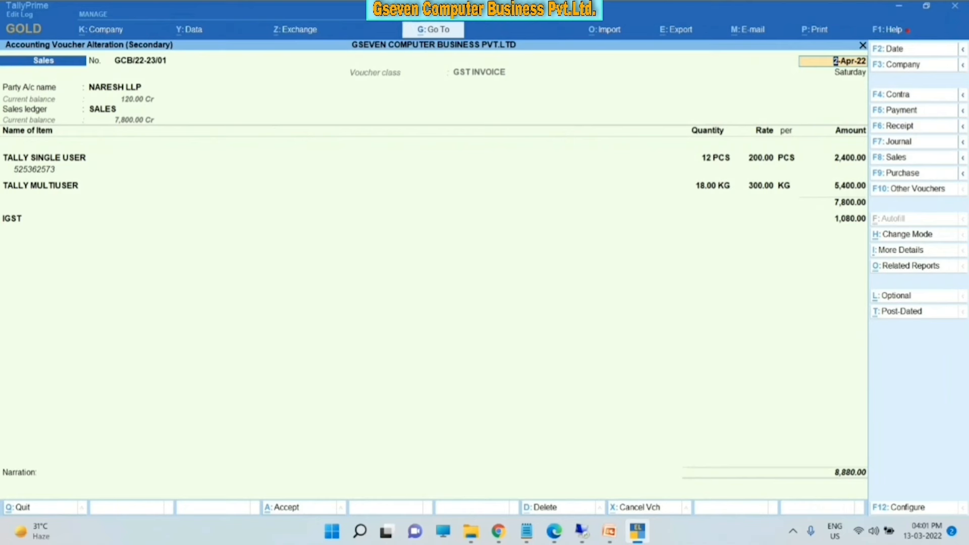
key(alt+p)
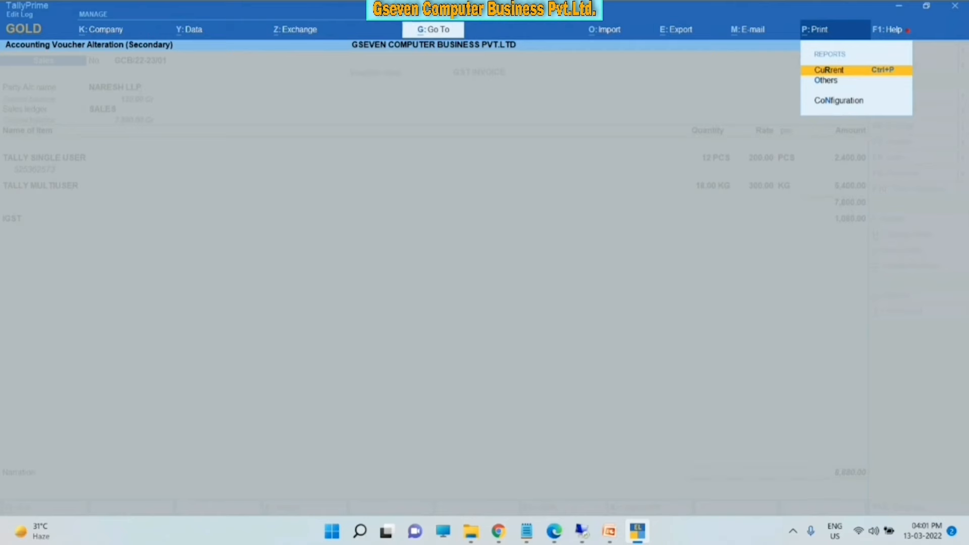
key(Return)
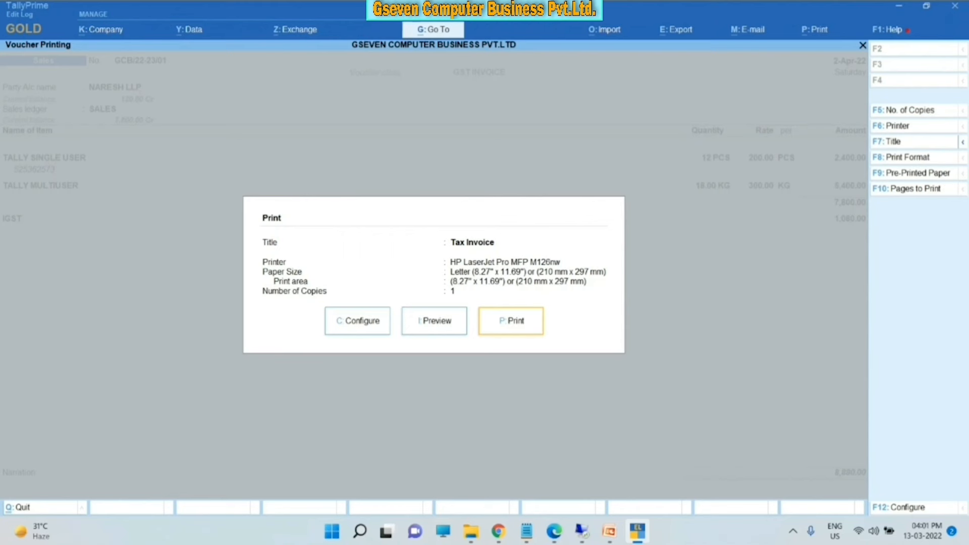
key(F5)
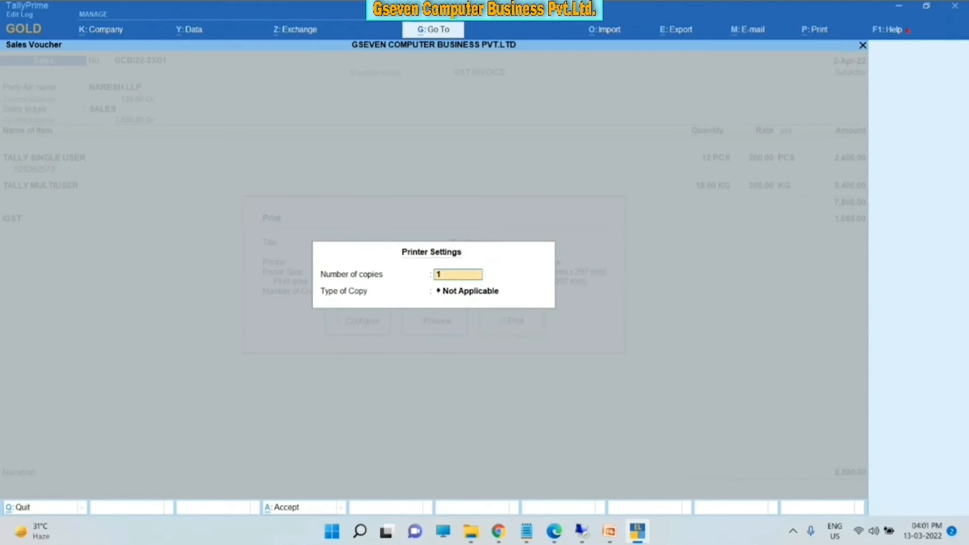
text(2)
key(Return)
key(Return)
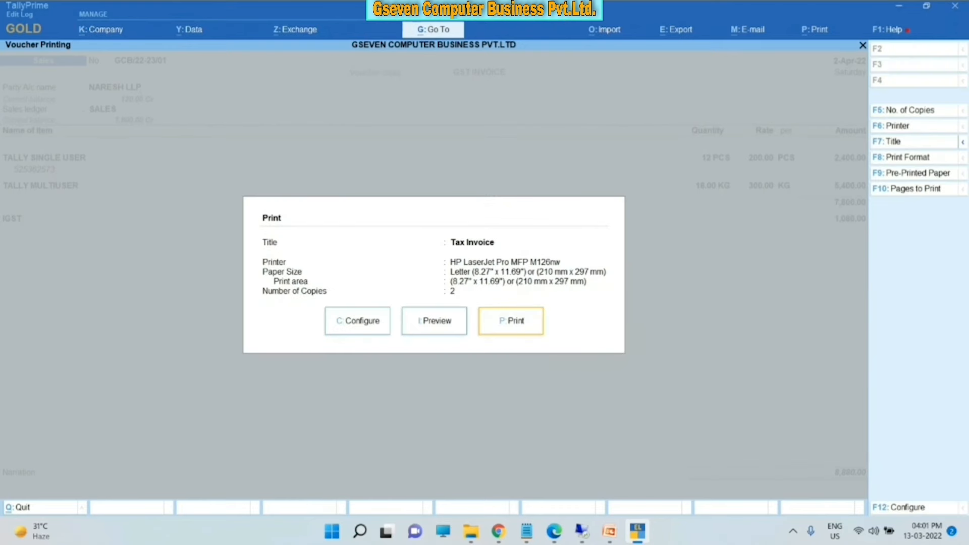
key(i)
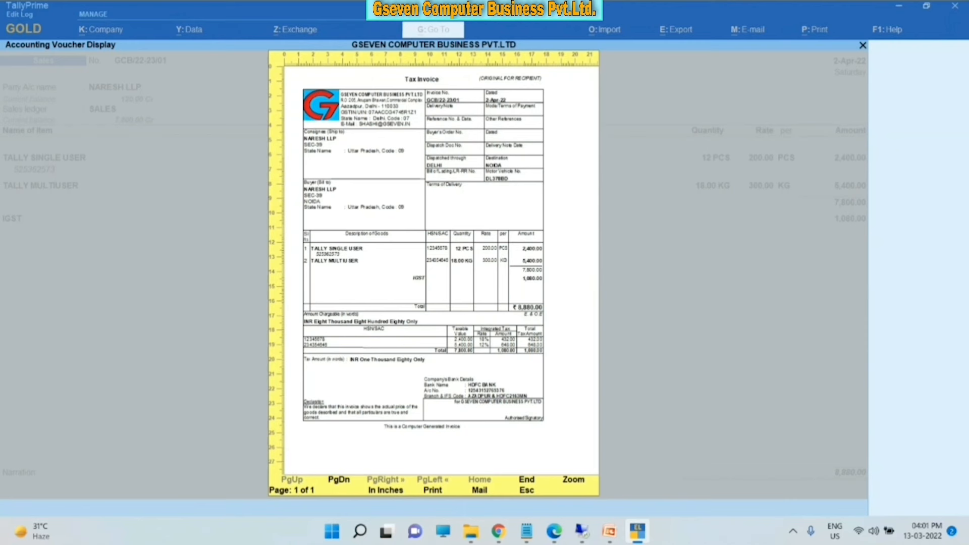
key(Page_Down)
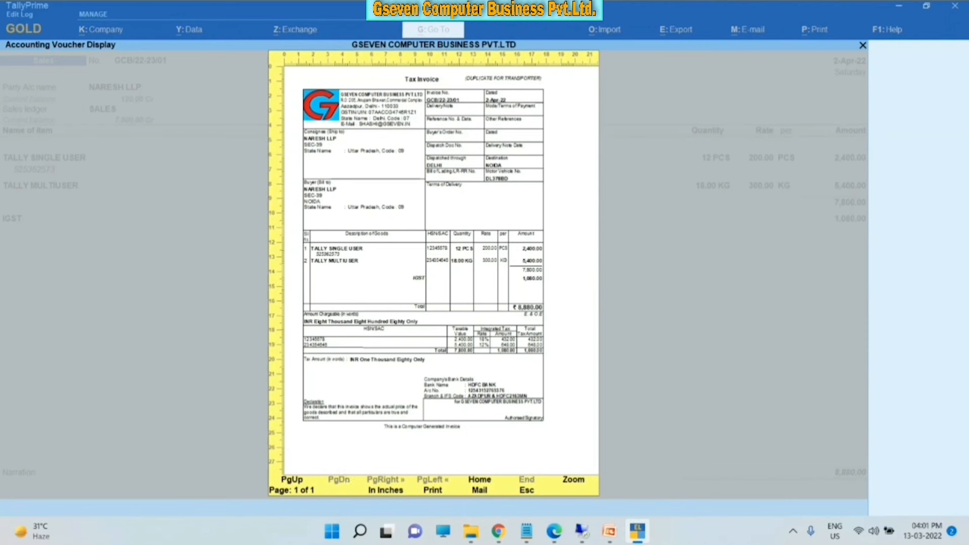
key(Escape)
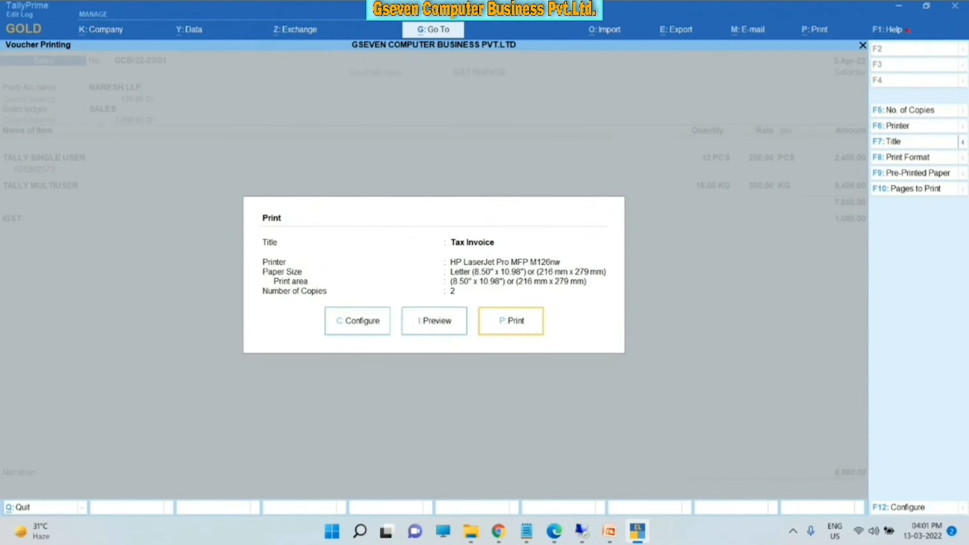
key(Escape)
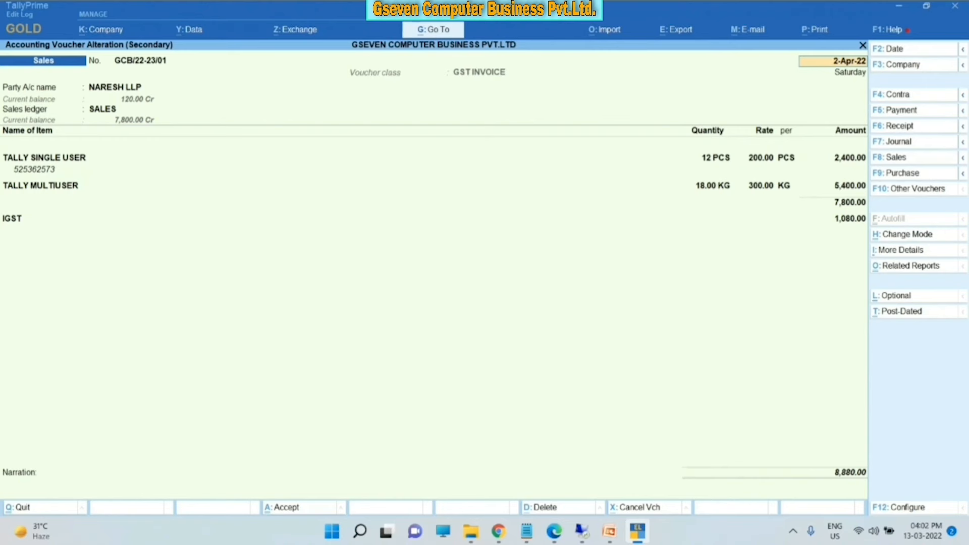
- Set 'Optimise printing to save paper' to Yes in the current voucher's print configuration
key(ctrl)
key(alt+p)
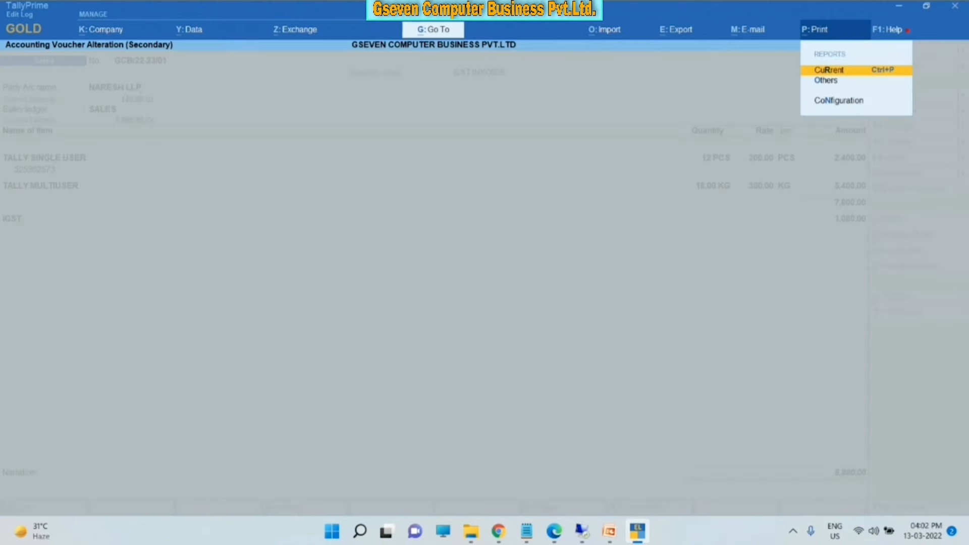
click(833, 69)
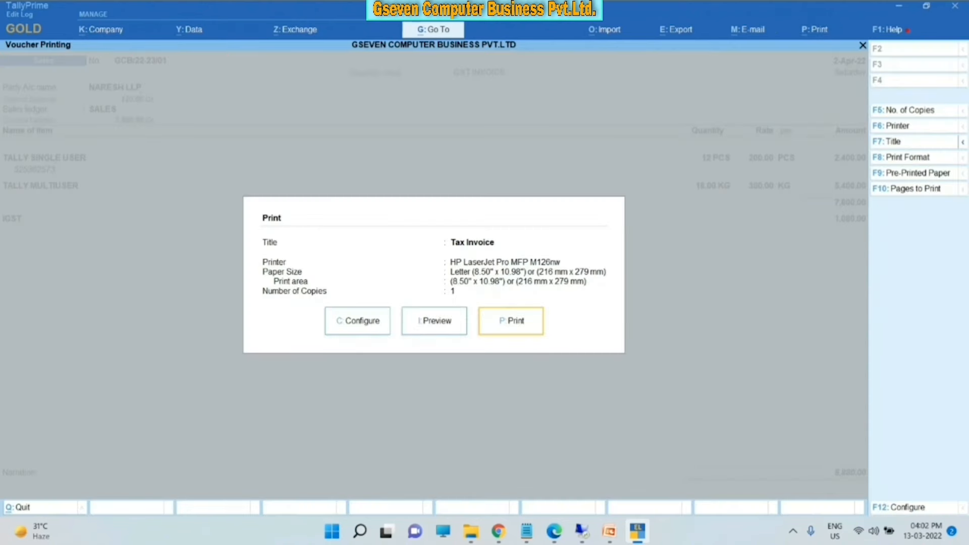
key(Left)
key(Left)
key(Return)
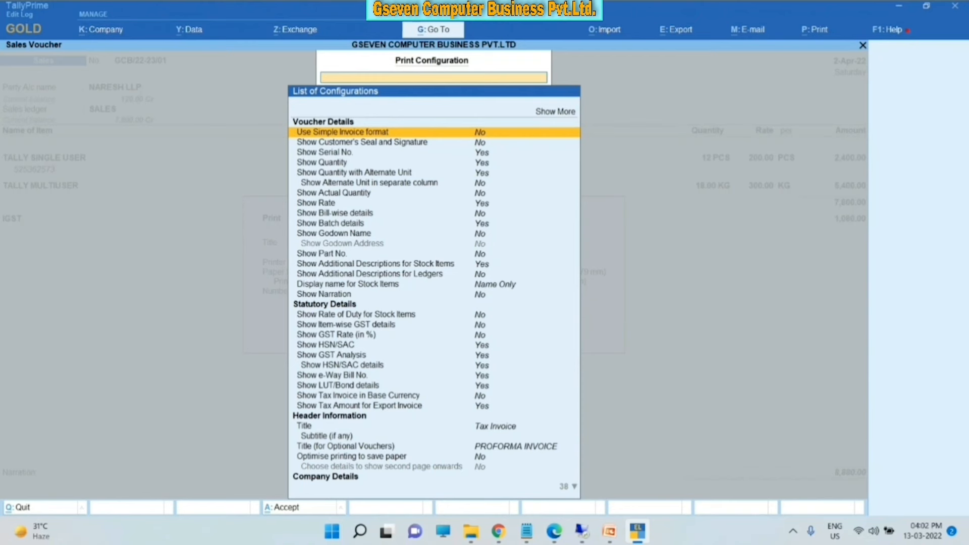
key(Down)
text(OP)
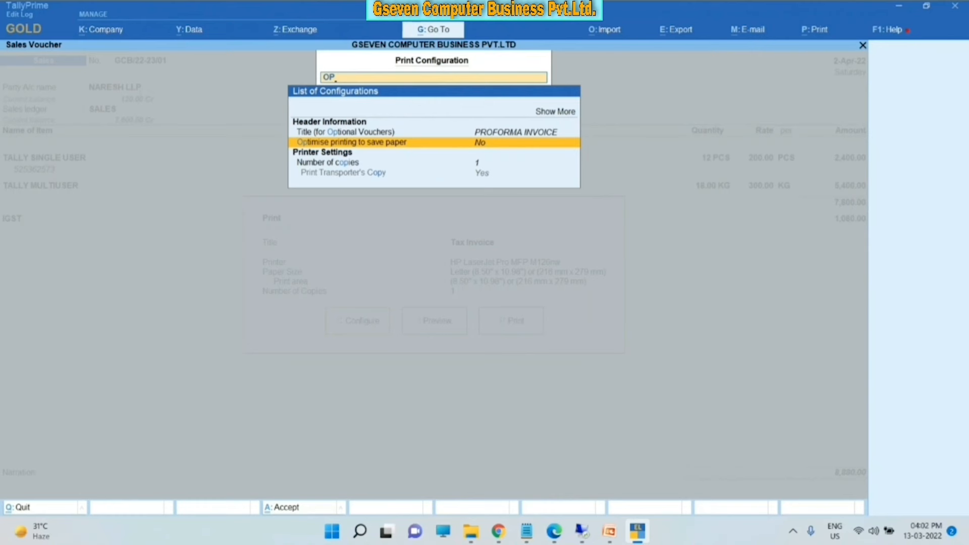
key(Return)
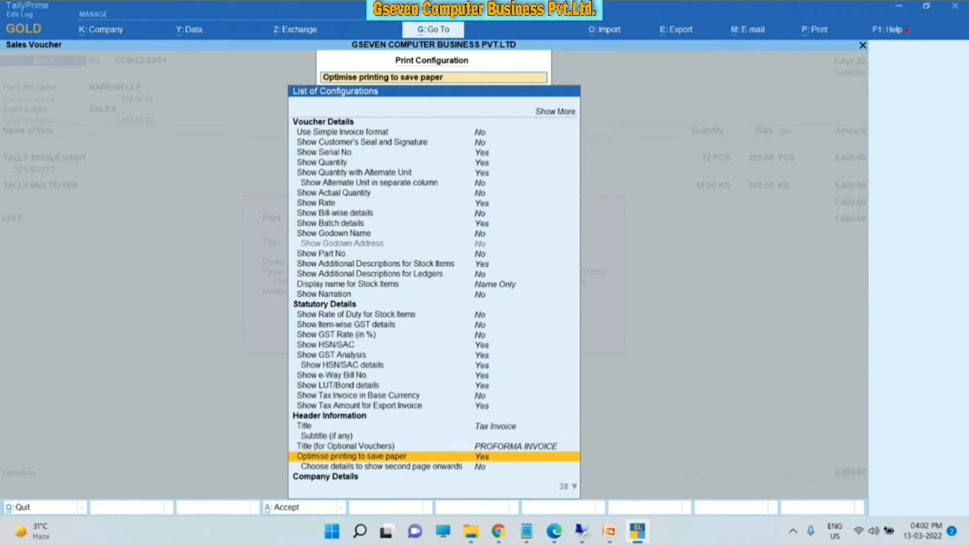
key(Escape)
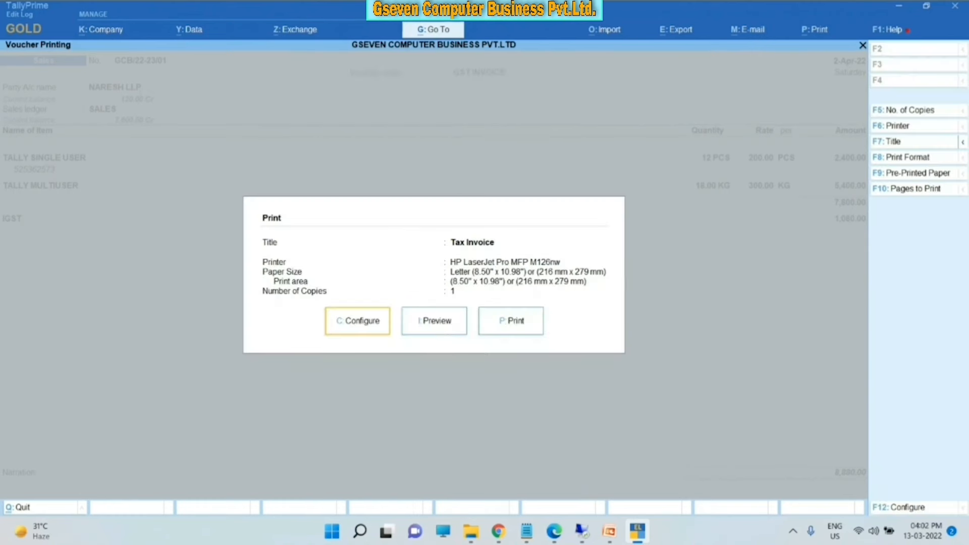
- Preview the paper-saving tax invoice zoomed in, then close the preview back to Gateway of Tally
key(Right)
key(Return)
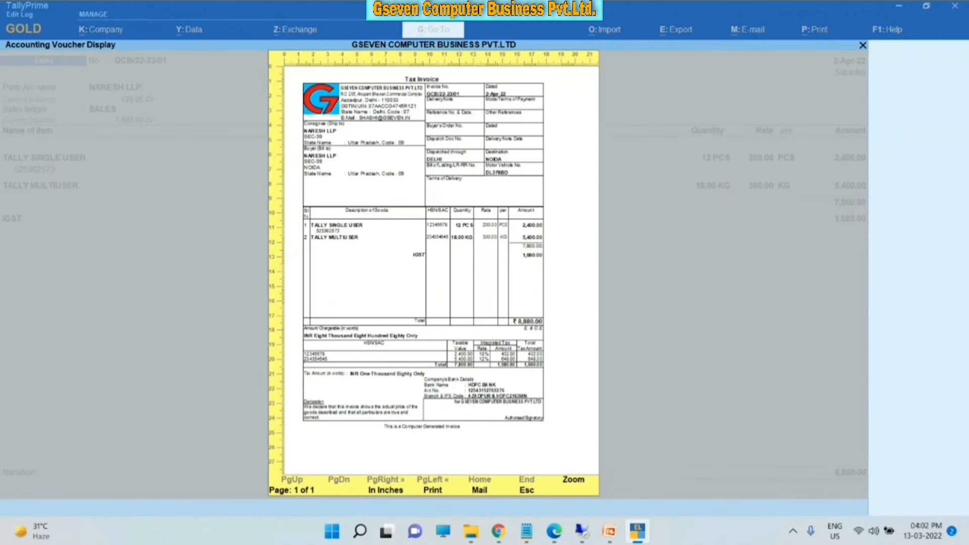
key(alt+z)
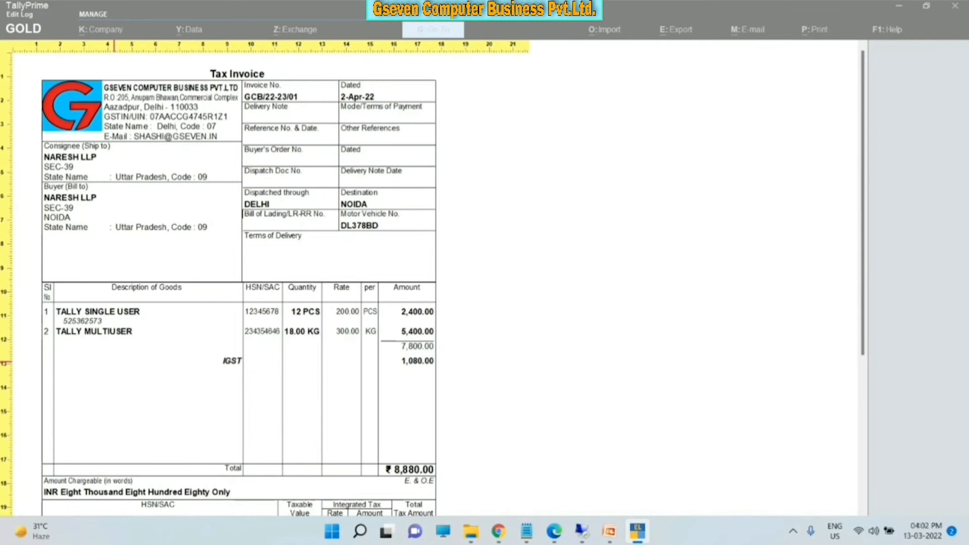
key(Escape)
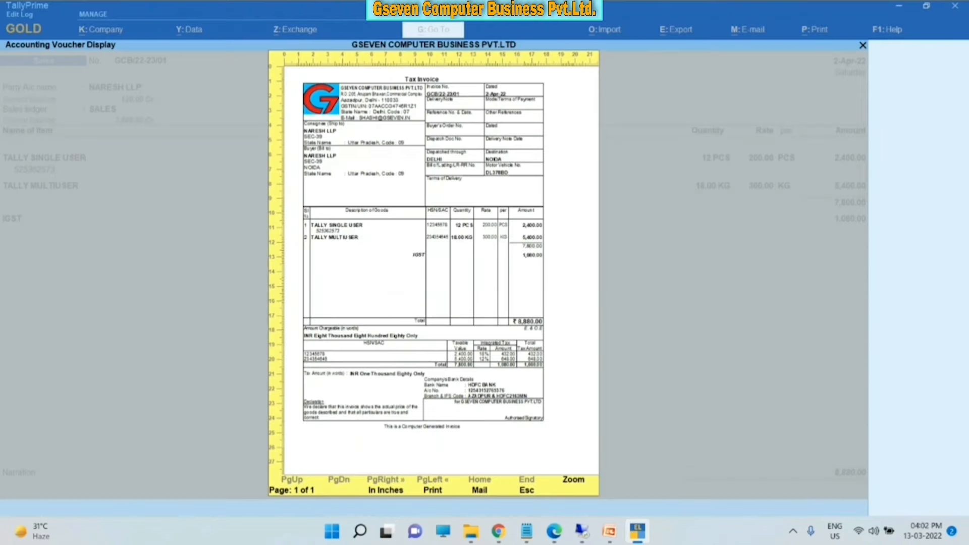
key(Escape)
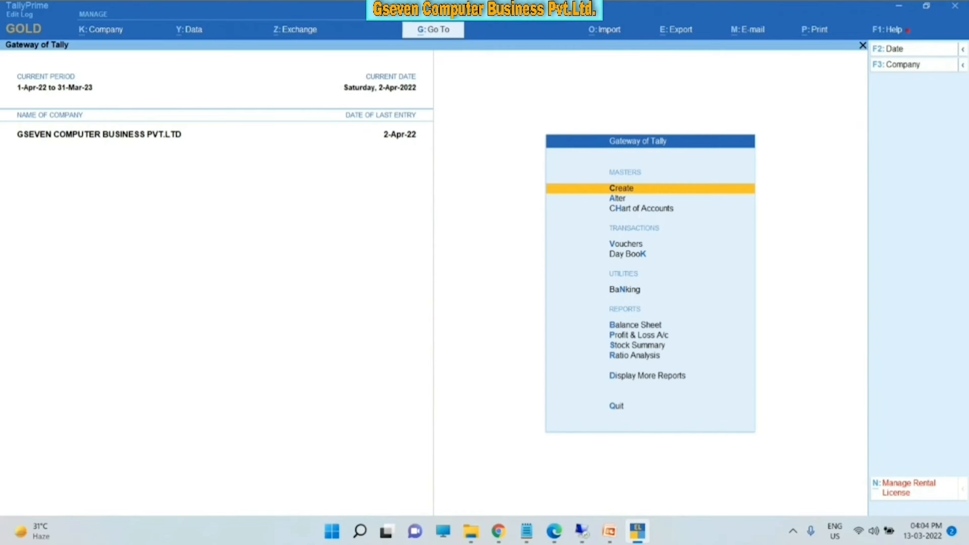
key(alt+k)
key(Down)
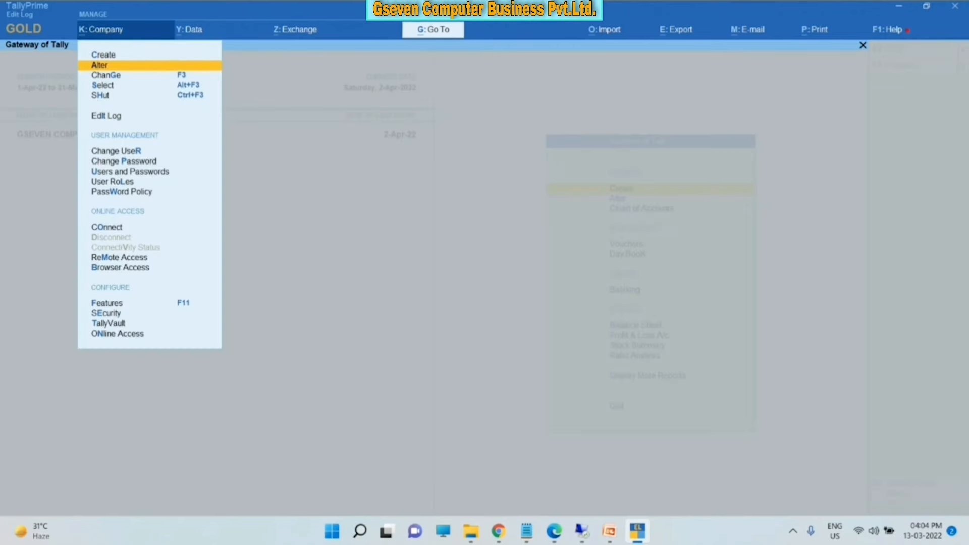
key(Return)
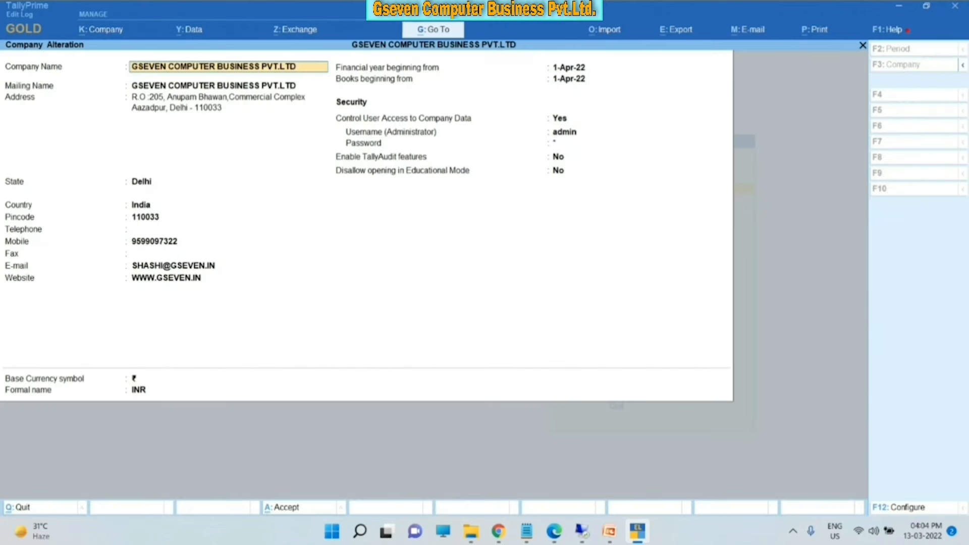
key(Escape)
key(Escape)
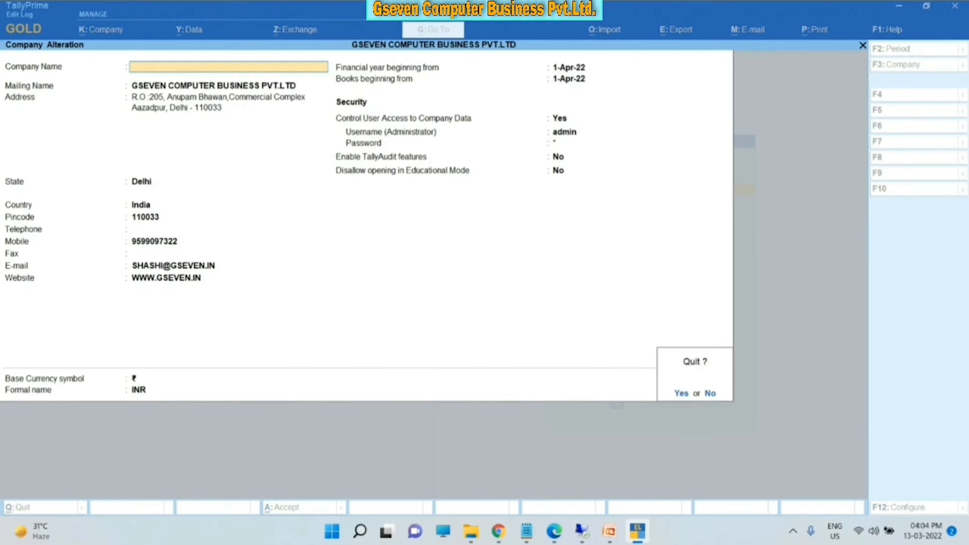
key(y)
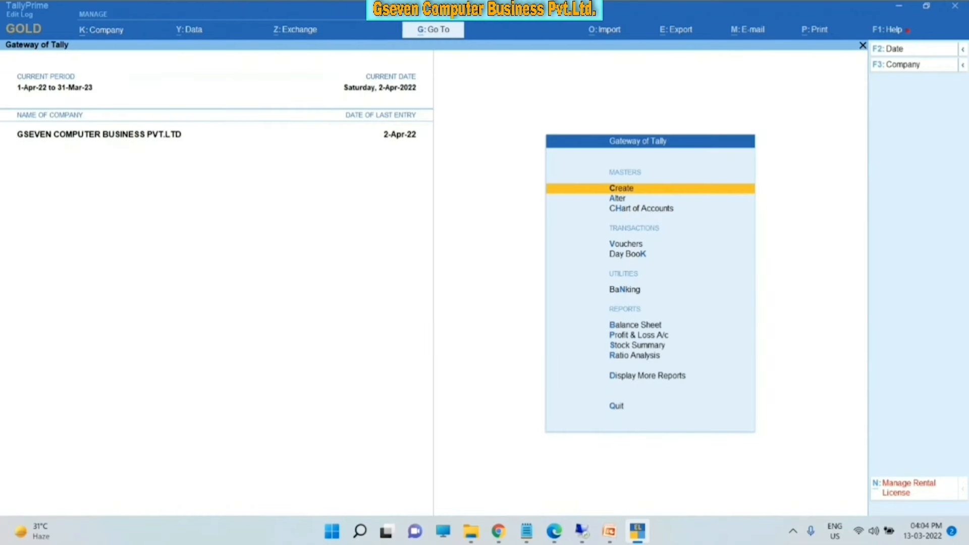
key(alt+k)
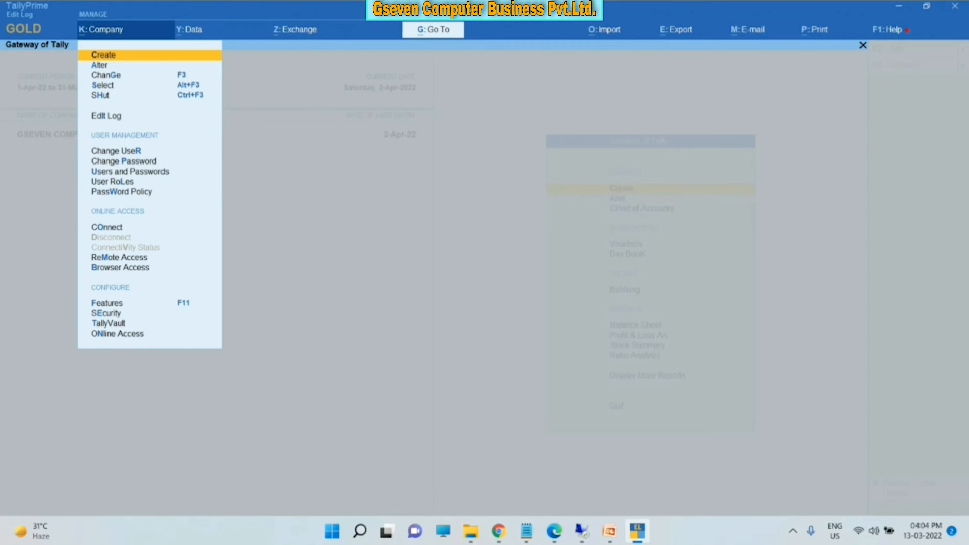
key(Down)
key(Down)
key(Down)
key(Down)
key(Down)
key(Down)
key(Down)
key(Down)
key(Down)
key(Down)
key(Down)
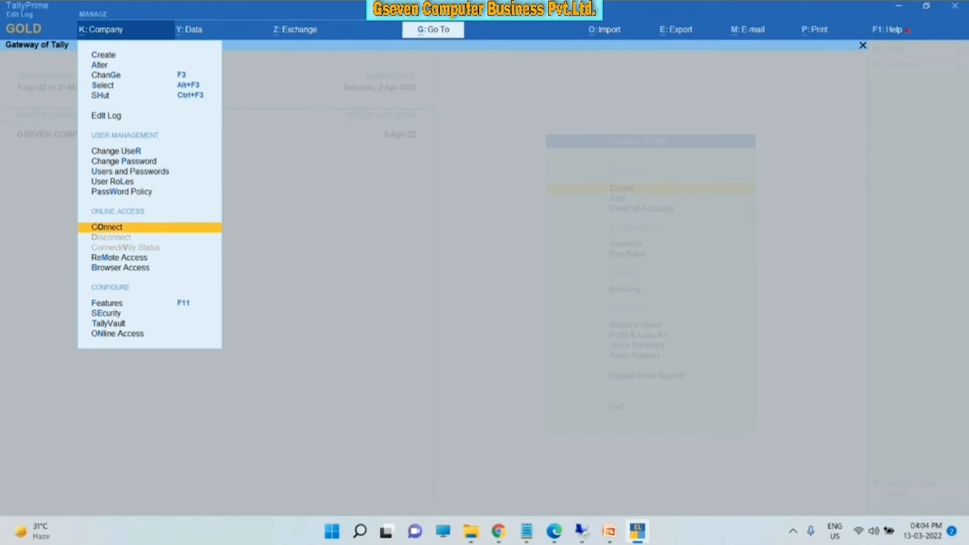
key(Down)
key(Down)
key(Down)
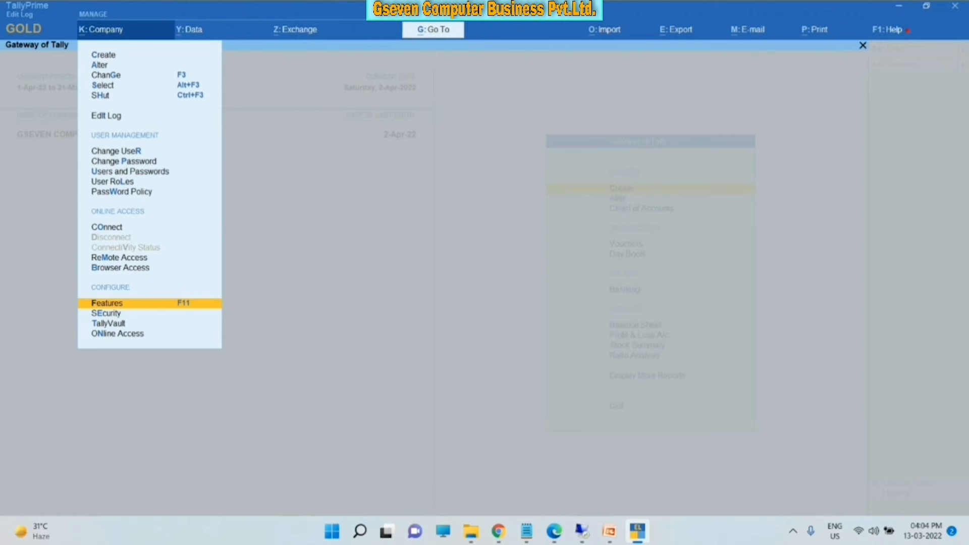
key(Return)
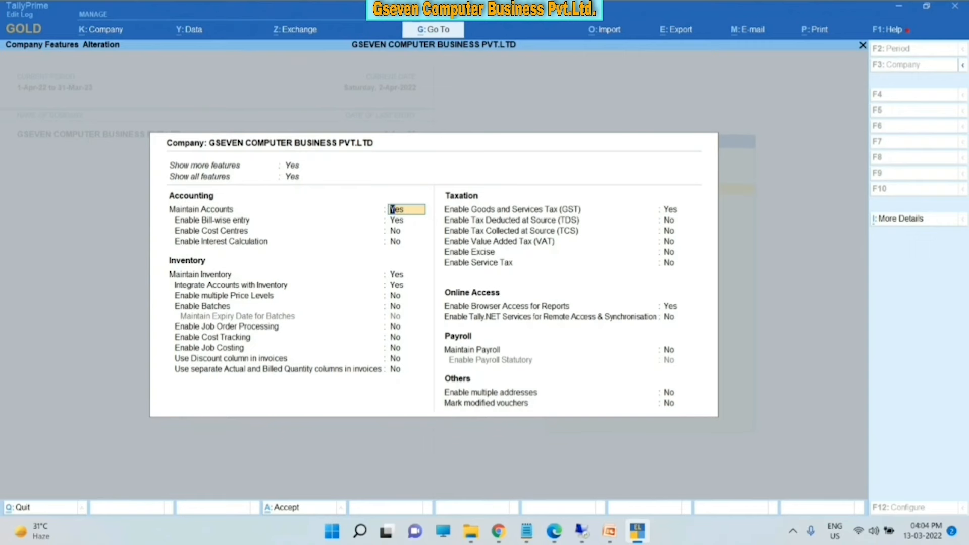
key(Escape)
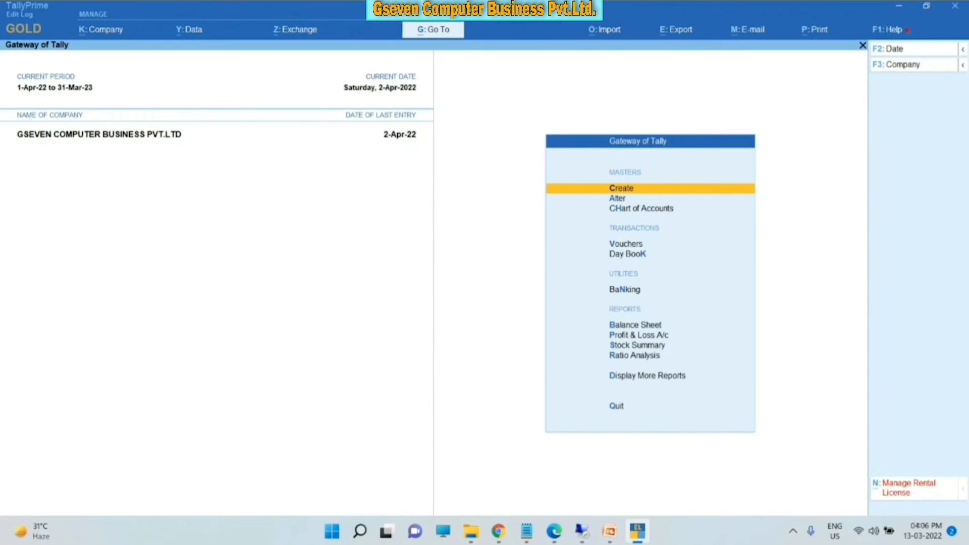
- Start a company backup and pick E:\TallyPrime as the destination folder from the drive list
key(alt+y)
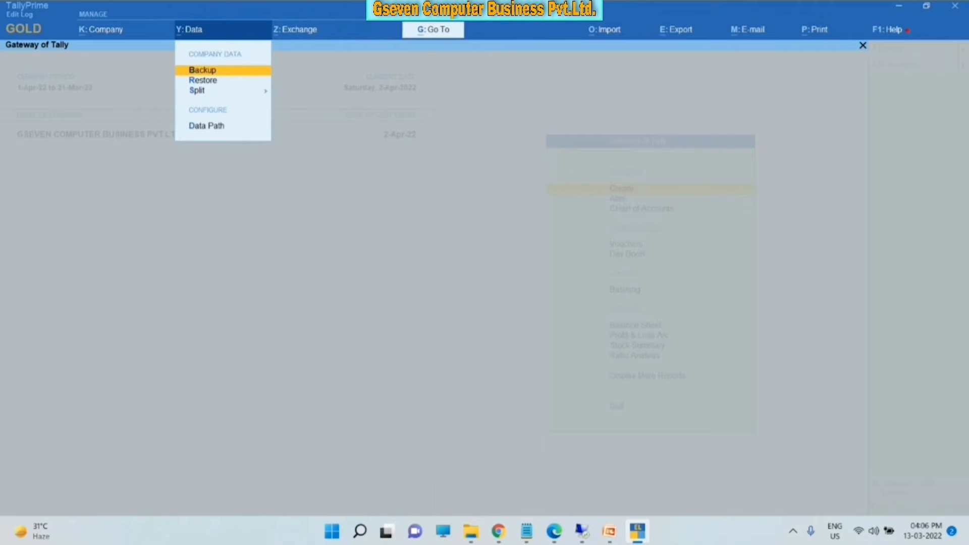
key(Return)
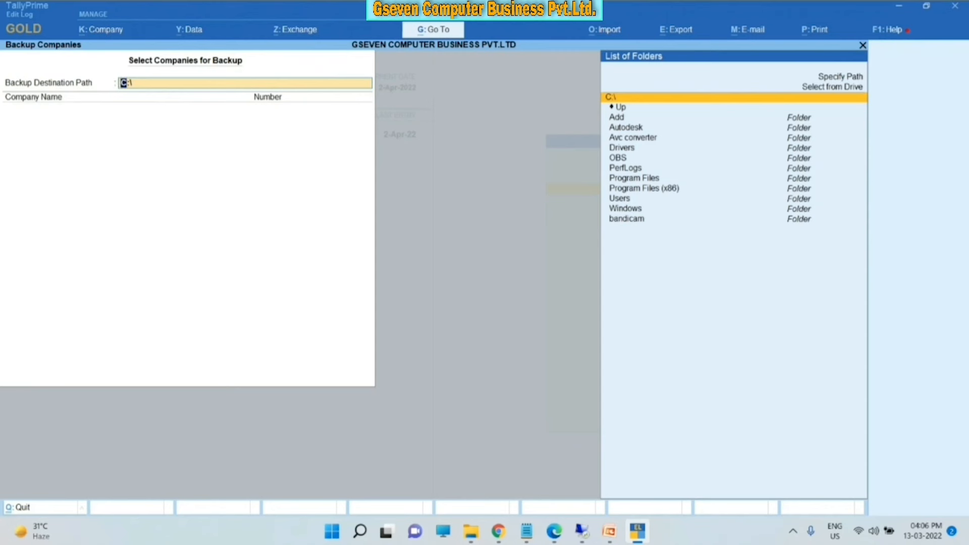
key(Up)
key(Up)
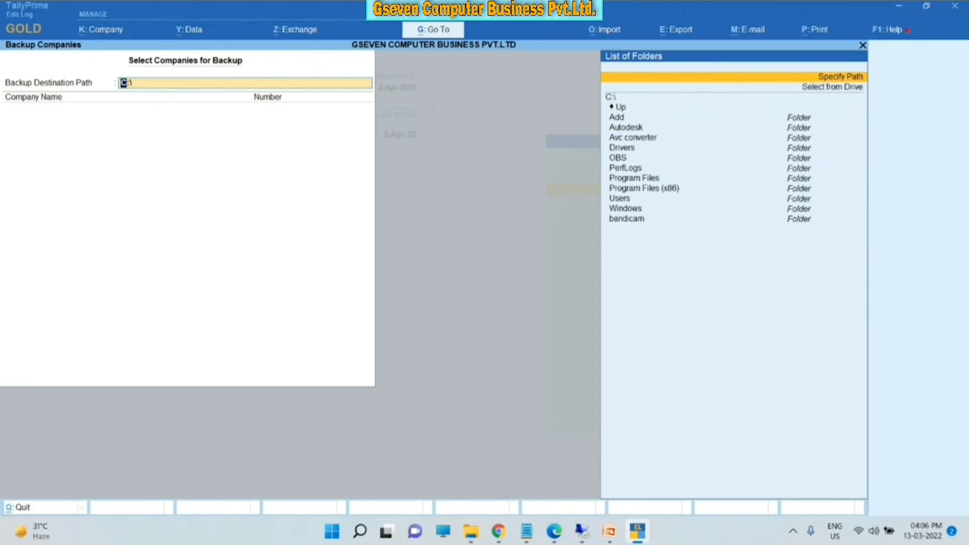
key(Down)
key(Return)
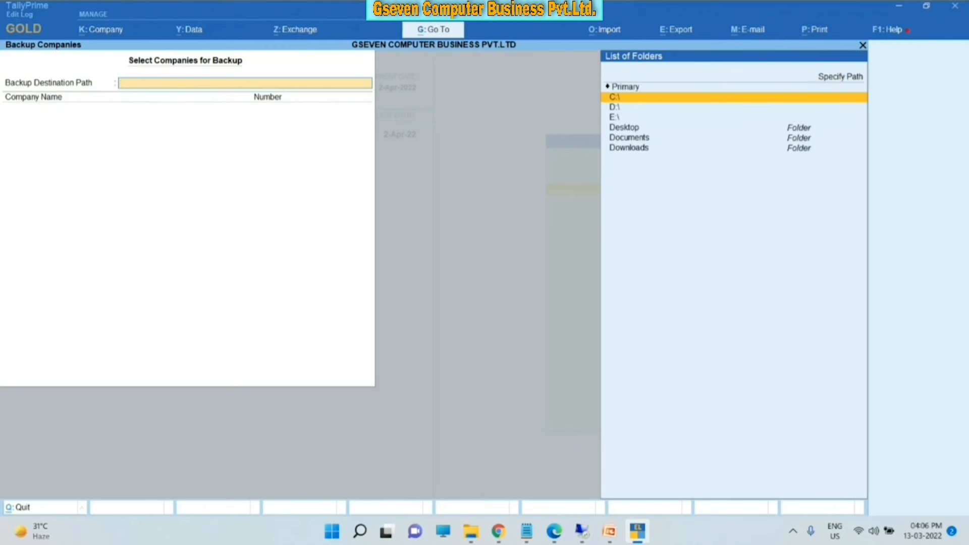
key(Down)
key(Down)
key(Return)
key(Down)
key(Down)
key(Down)
key(Down)
key(Down)
key(Down)
key(Down)
key(Down)
key(Down)
key(Down)
key(Down)
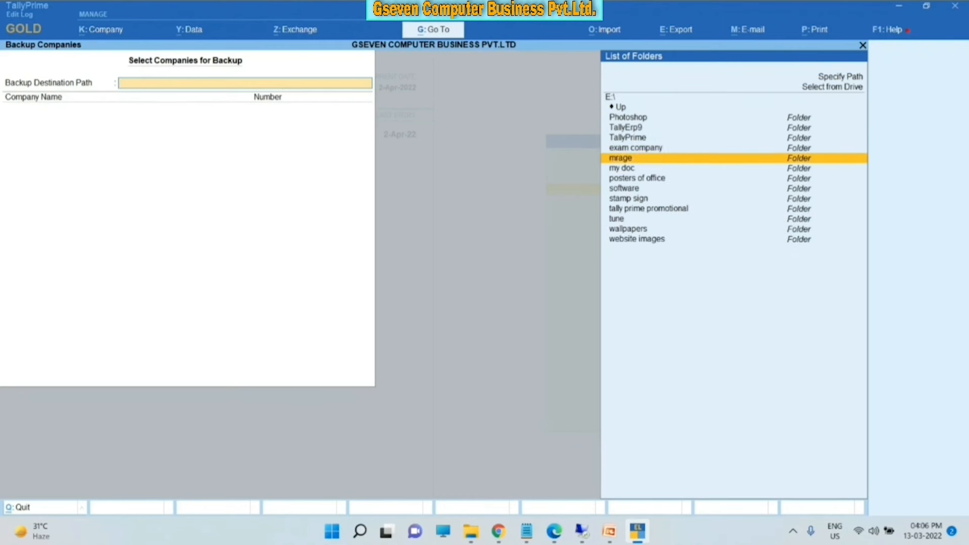
key(Down)
key(Down)
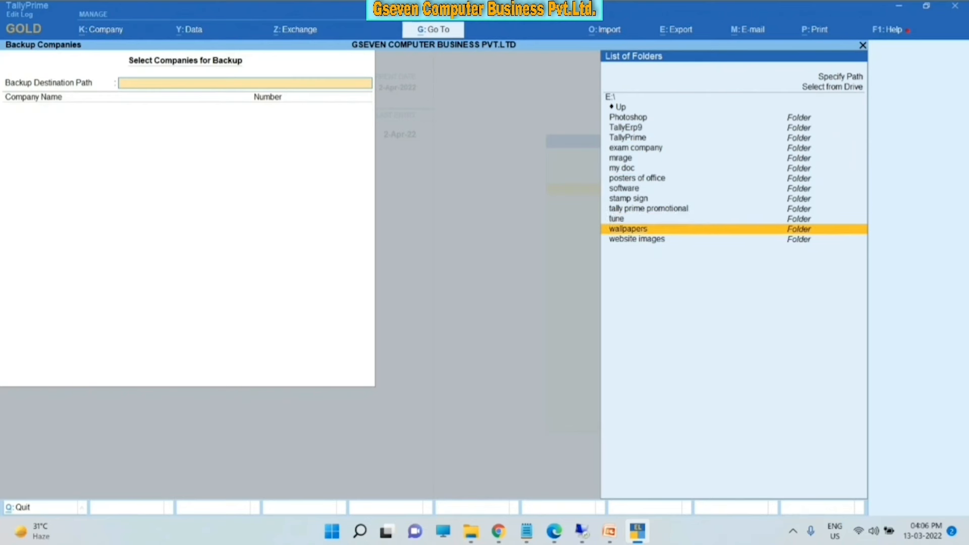
key(Up)
key(Up)
key(Up)
key(Up)
key(Up)
key(Up)
key(Up)
key(Up)
key(Up)
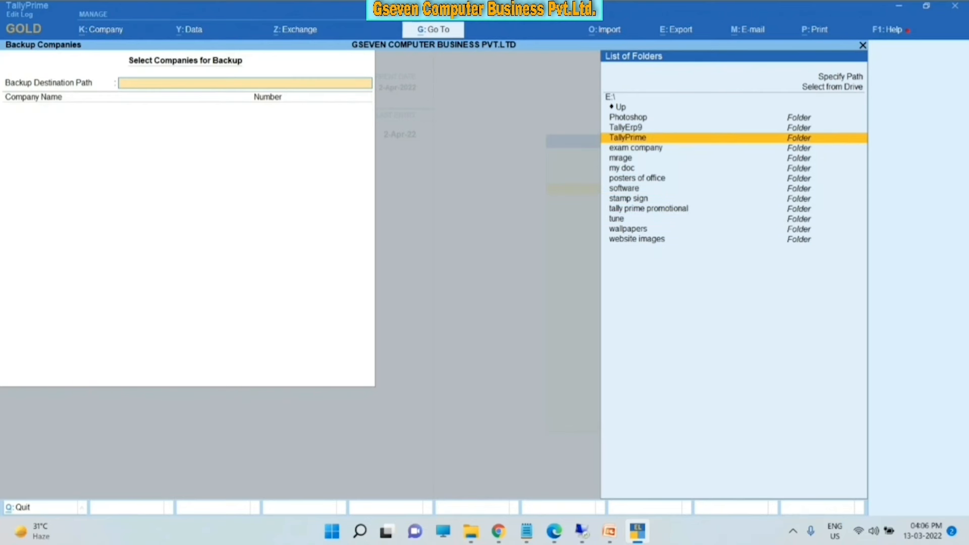
key(Return)
key(Return)
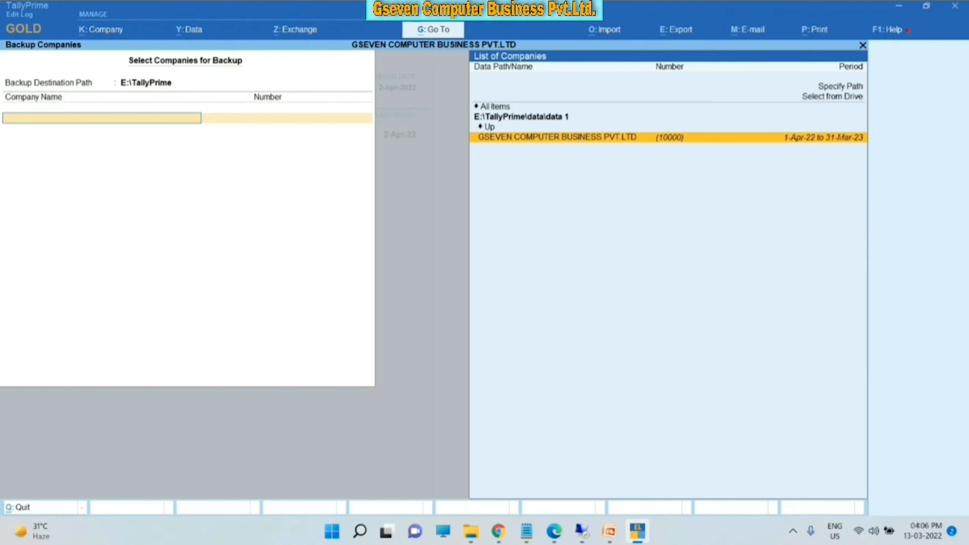
- Add GSEVEN COMPUTER BUSINESS PVT.LTD to the backup list and accept it
key(Up)
key(Up)
key(Up)
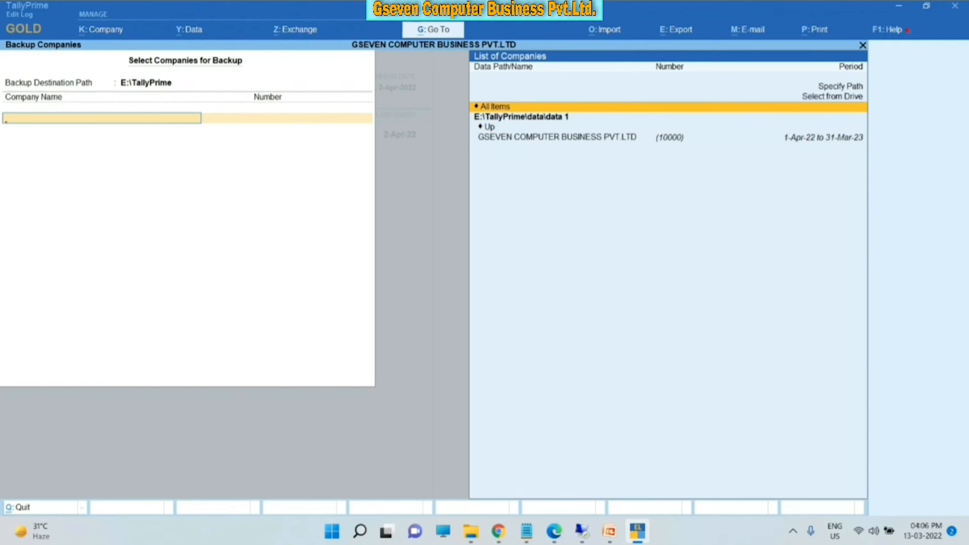
key(Down)
key(Down)
key(Down)
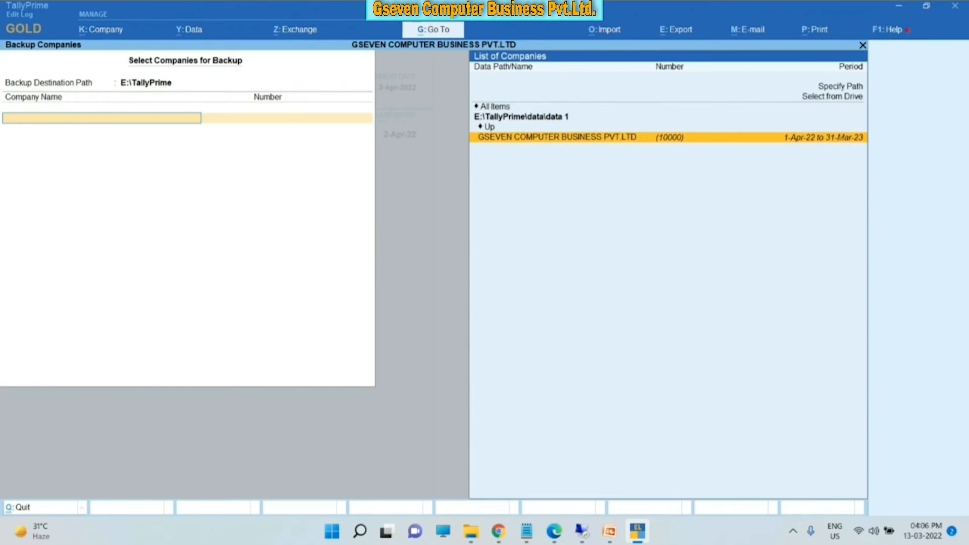
key(Return)
key(Return)
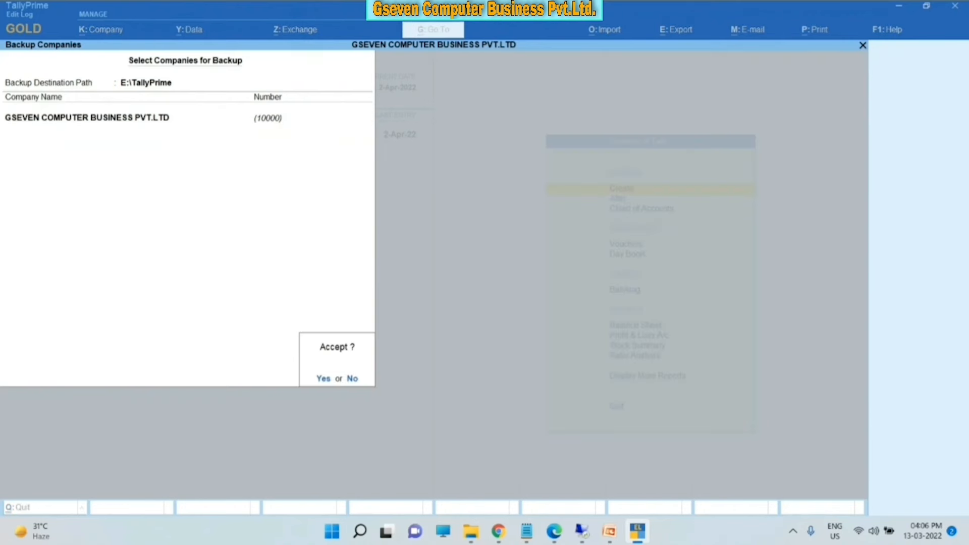
key(Return)
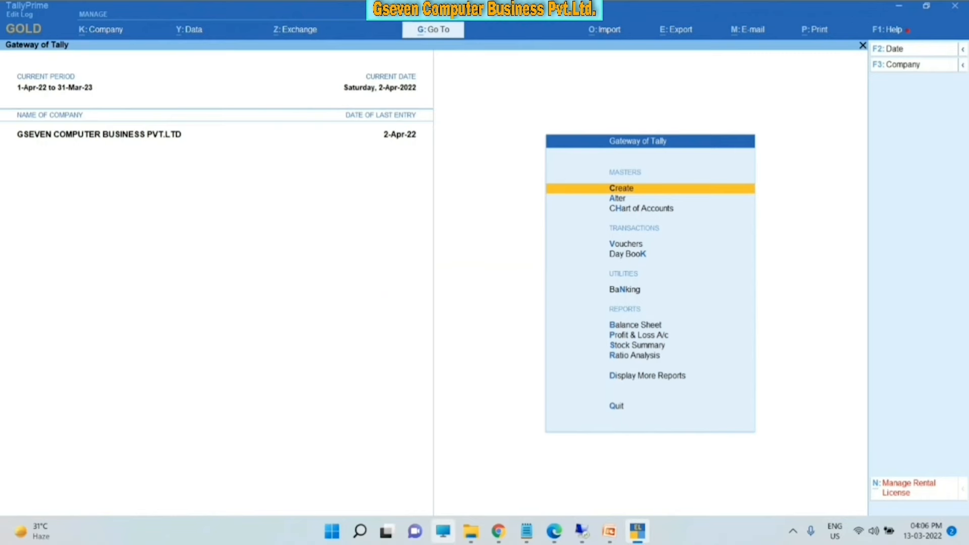
click(443, 531)
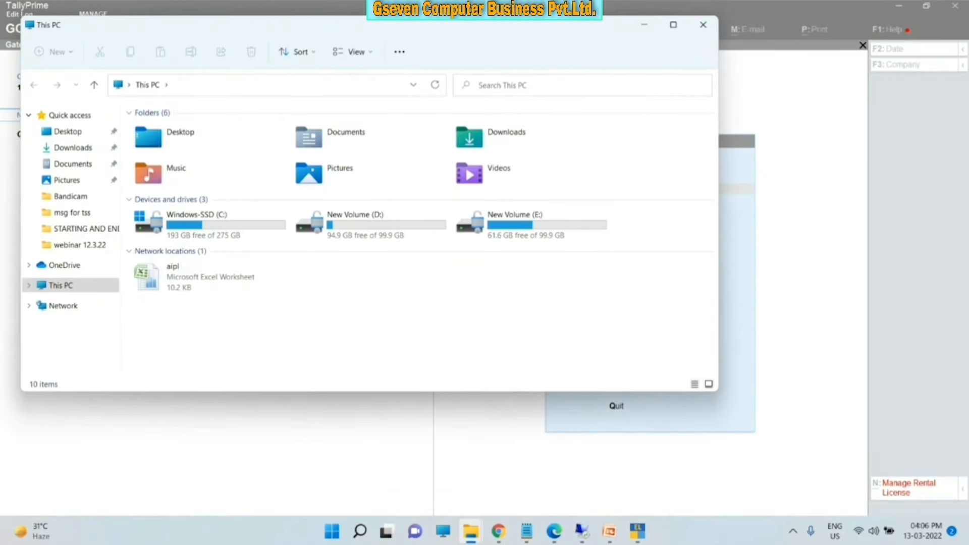
double_click(505, 222)
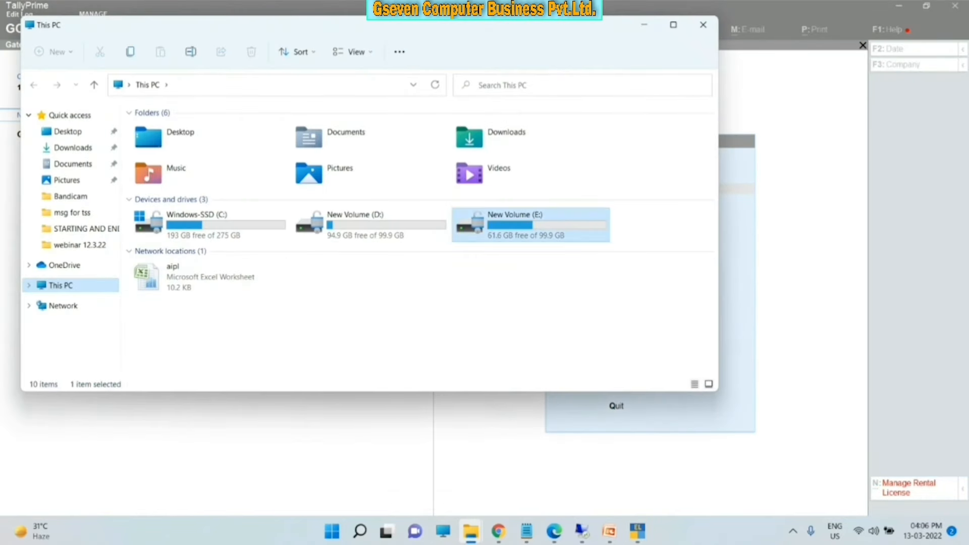
double_click(237, 227)
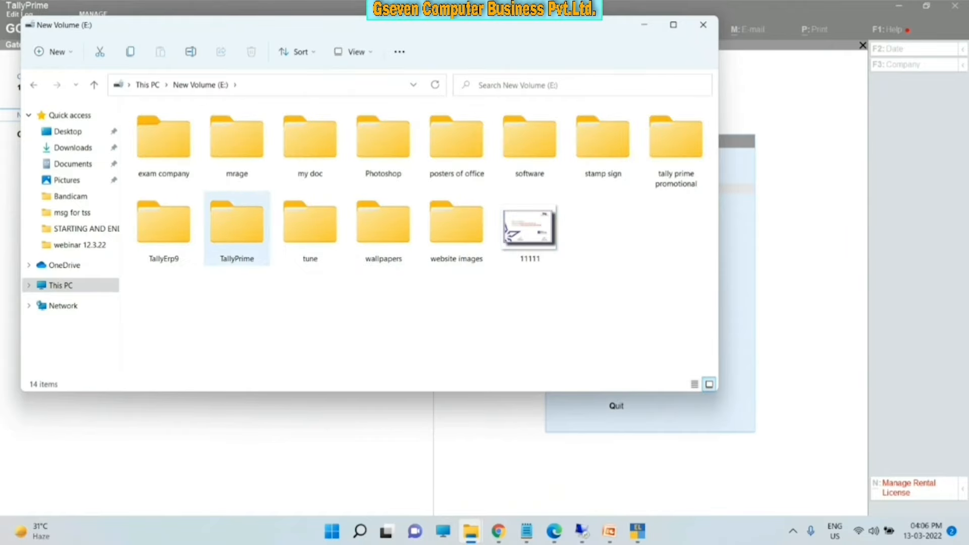
click(673, 24)
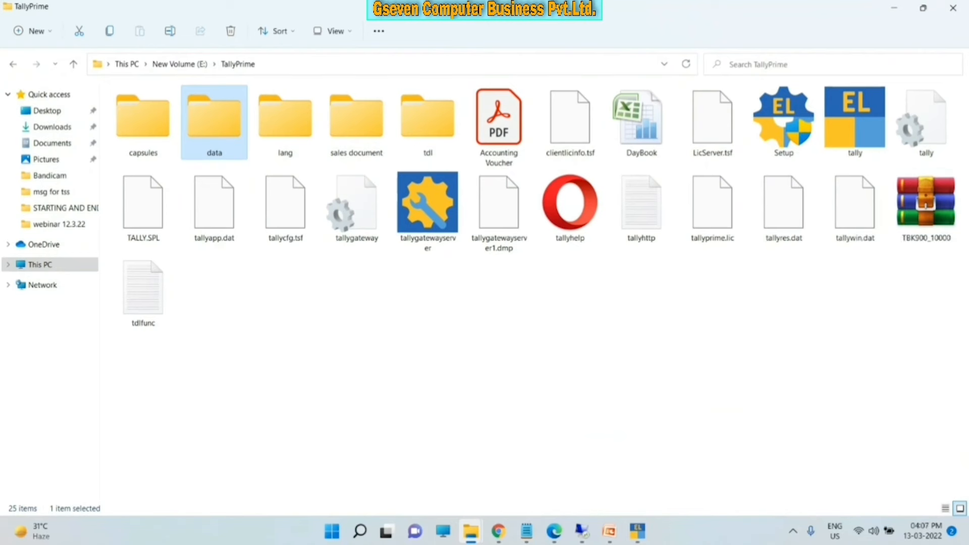
click(638, 532)
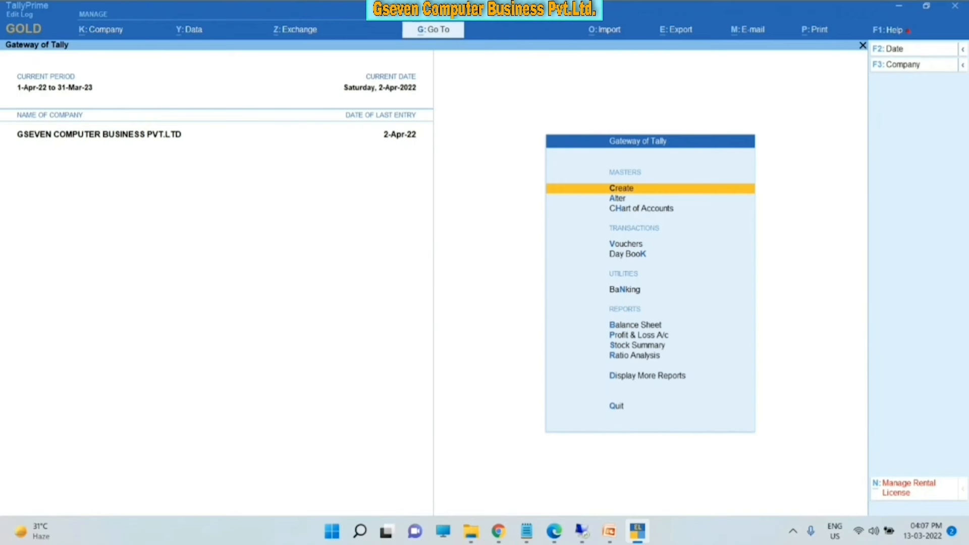
- Show Help > Settings > License > Manage License details: Gold Rental, expiring 17-Mar-2022
key(F1)
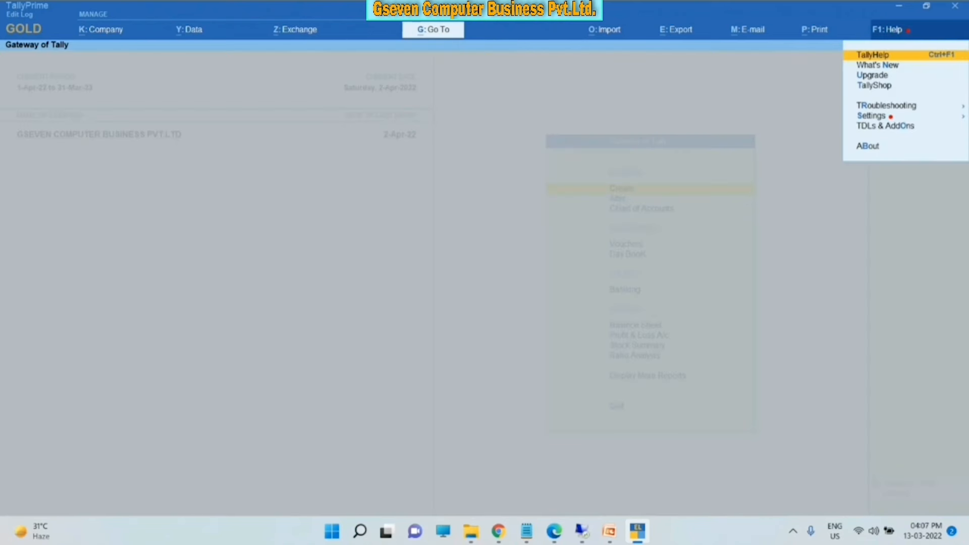
key(s)
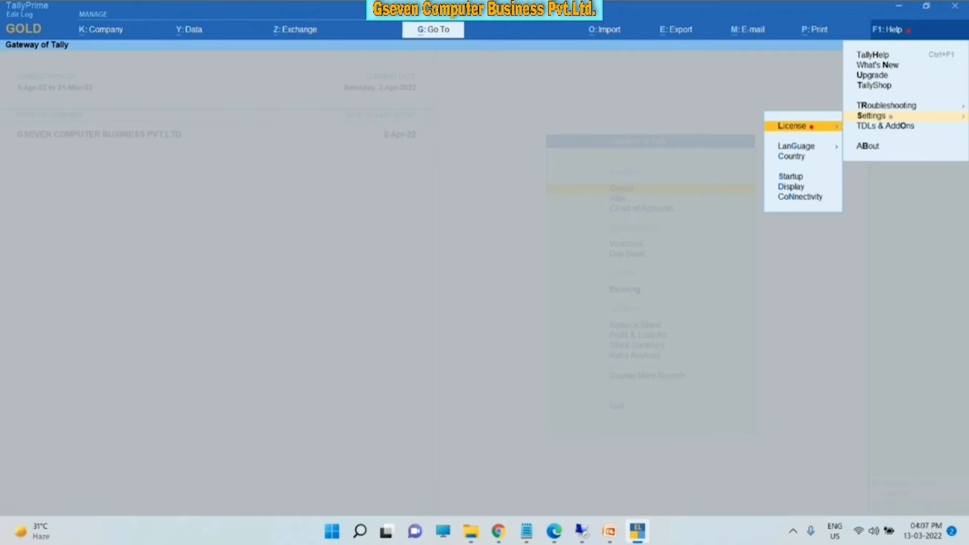
key(l)
key(Return)
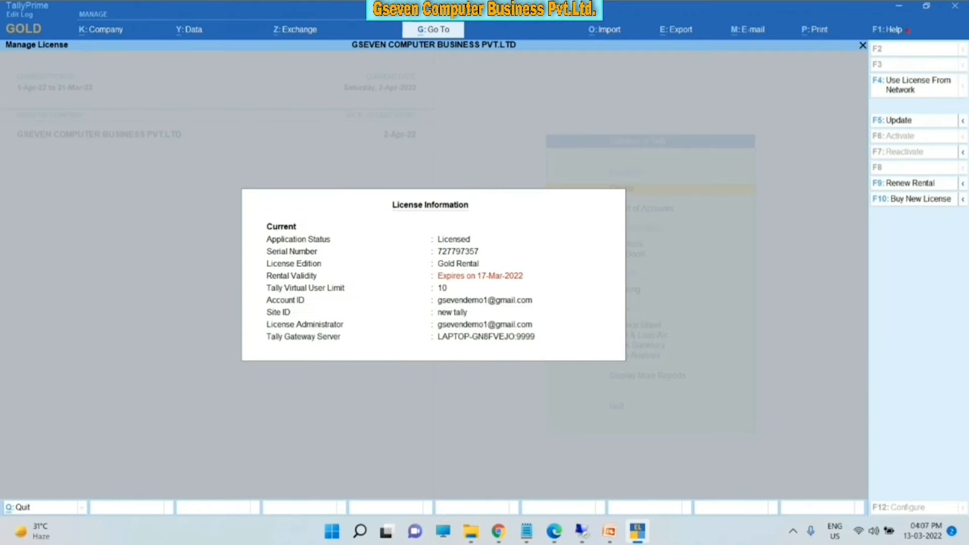
key(Escape)
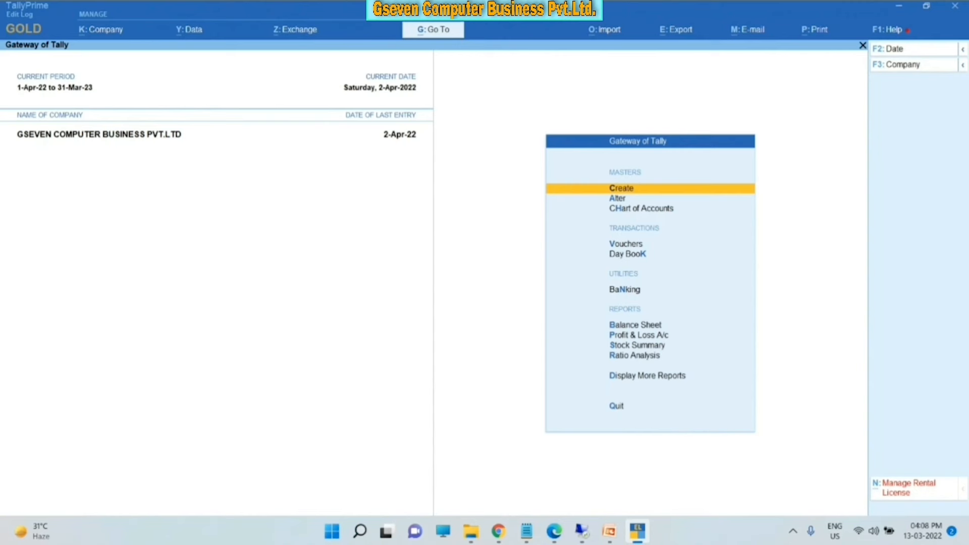
key(ctrl+n)
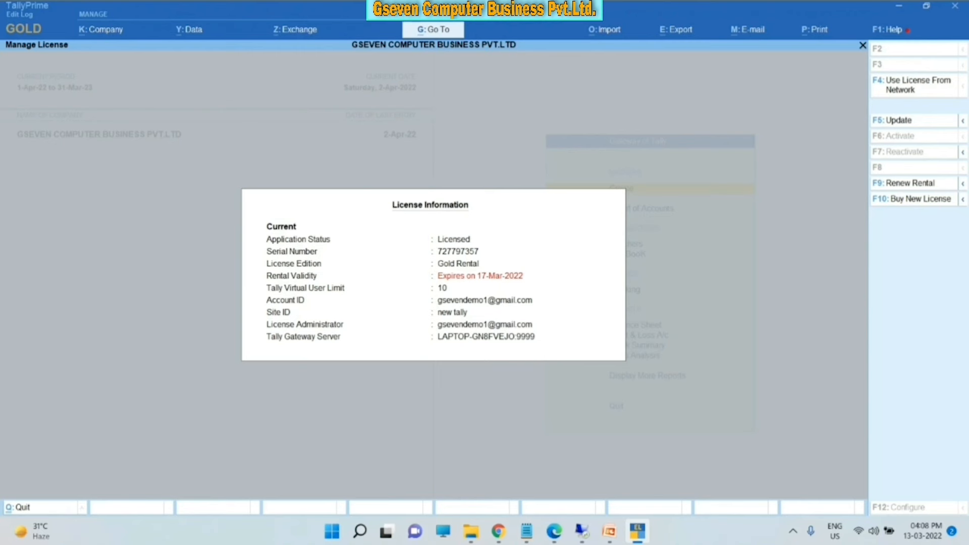
- Open the Update License form, glance at the Tally.NET password reset, and cancel back to it
key(F5)
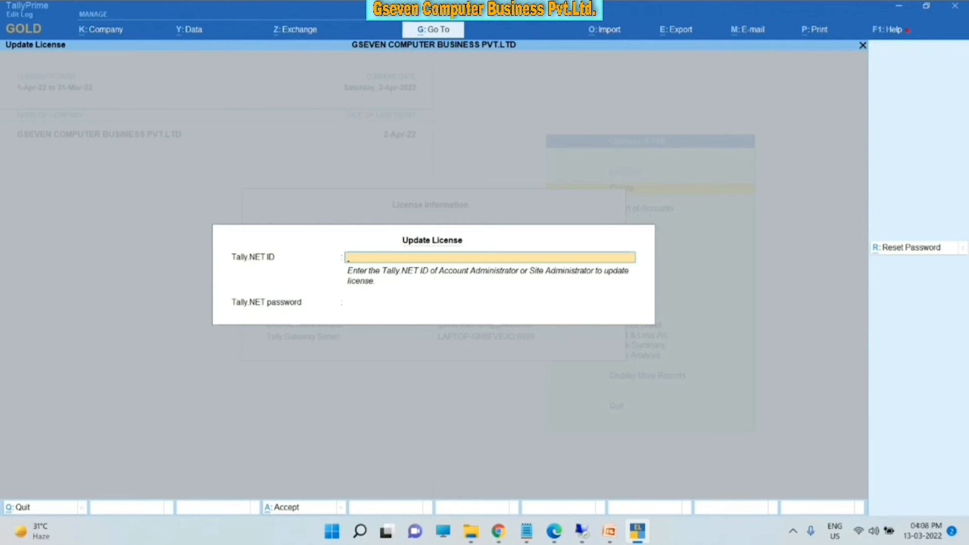
key(ctrl+r)
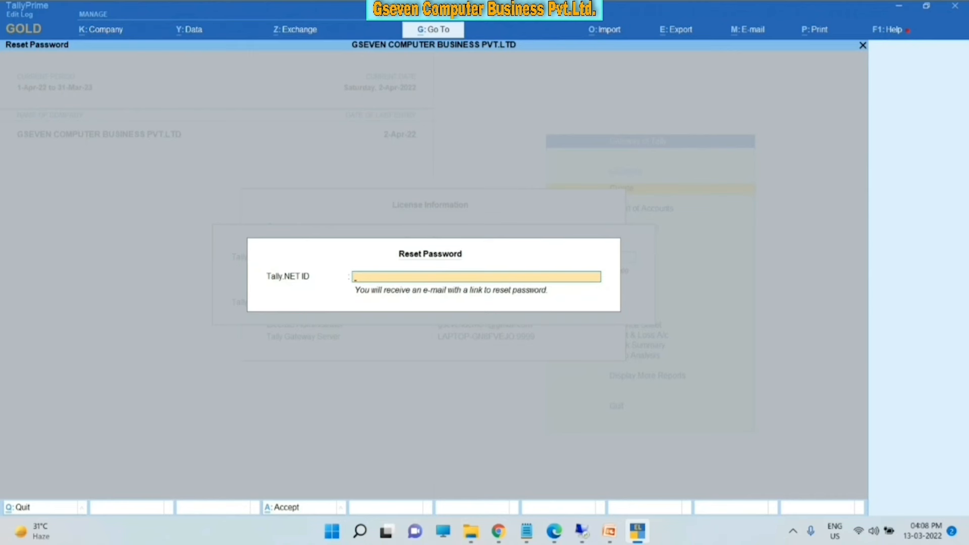
key(Escape)
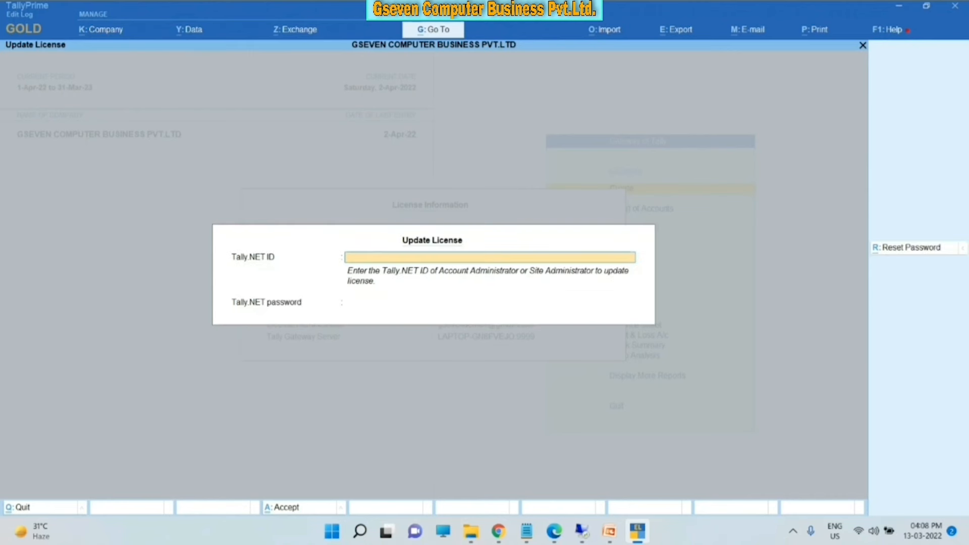